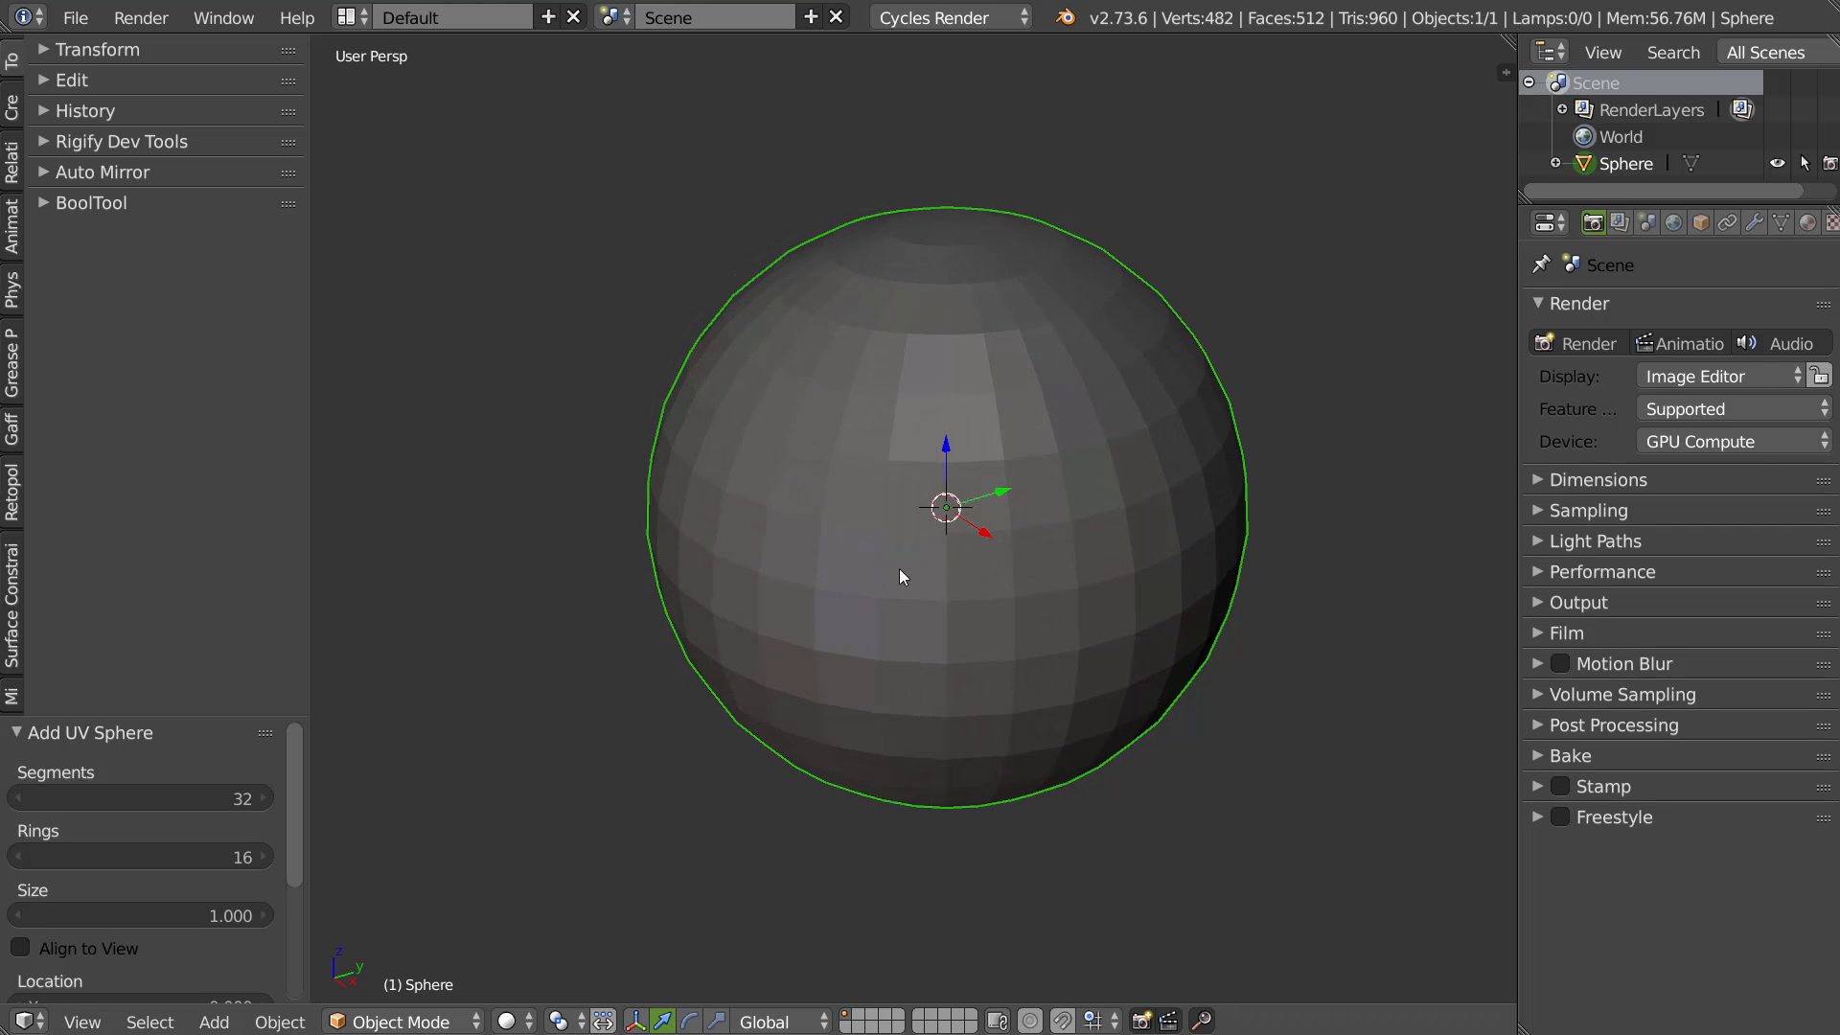
Switch the UV sphere from Object Mode to Sculpt Mode
{"action": "scroll", "coordinate": [906, 559], "scroll_direction": "up", "scroll_amount": 1}
{"action": "mouse_move", "coordinate": [944, 548]}
{"action": "middle_mouse_down"}
{"action": "mouse_move", "coordinate": [955, 537]}
{"action": "mouse_move", "coordinate": [943, 558]}
{"action": "middle_mouse_up"}
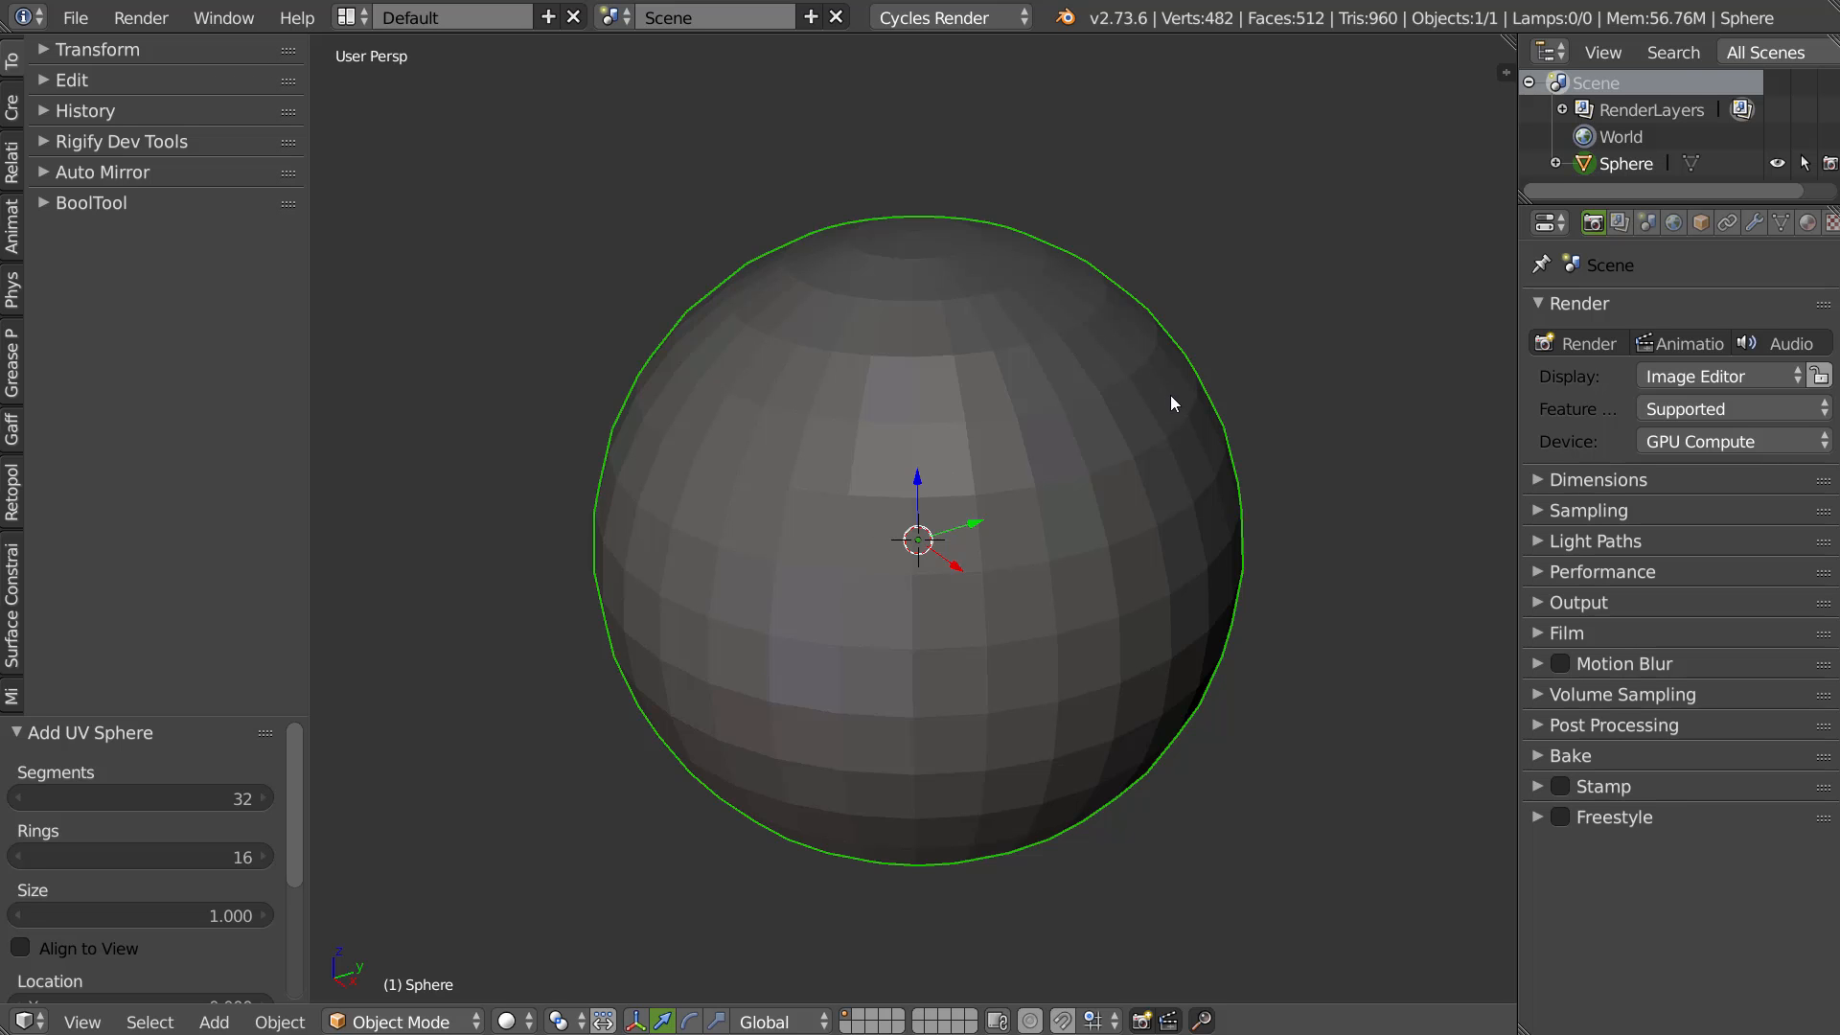
{"action": "key", "text": "Tab"}
{"action": "left_click", "coordinate": [1094, 410]}
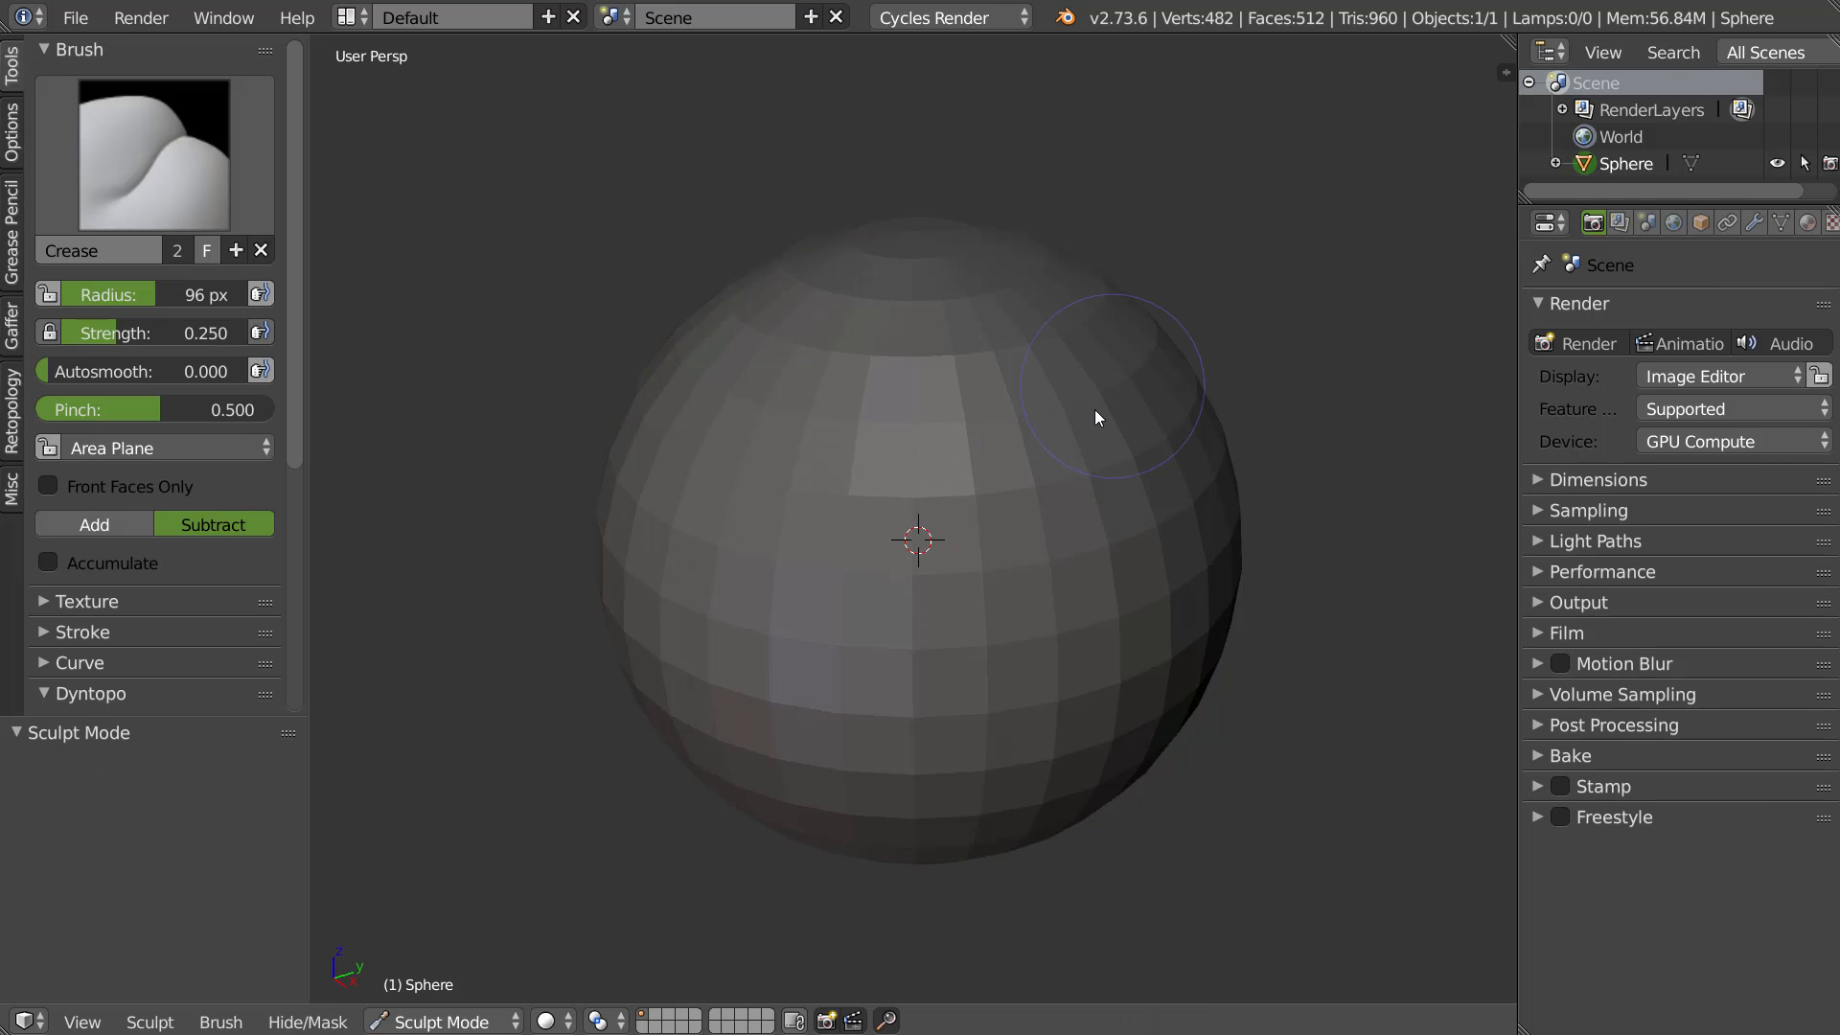
Display the wireframe over the sphere's shaded surface
{"action": "middle_click_drag", "start_coordinate": [878, 468], "coordinate": [888, 452], "text": "ctrl"}
{"action": "key", "text": "shift+z"}
{"action": "left_click", "coordinate": [1084, 457]}
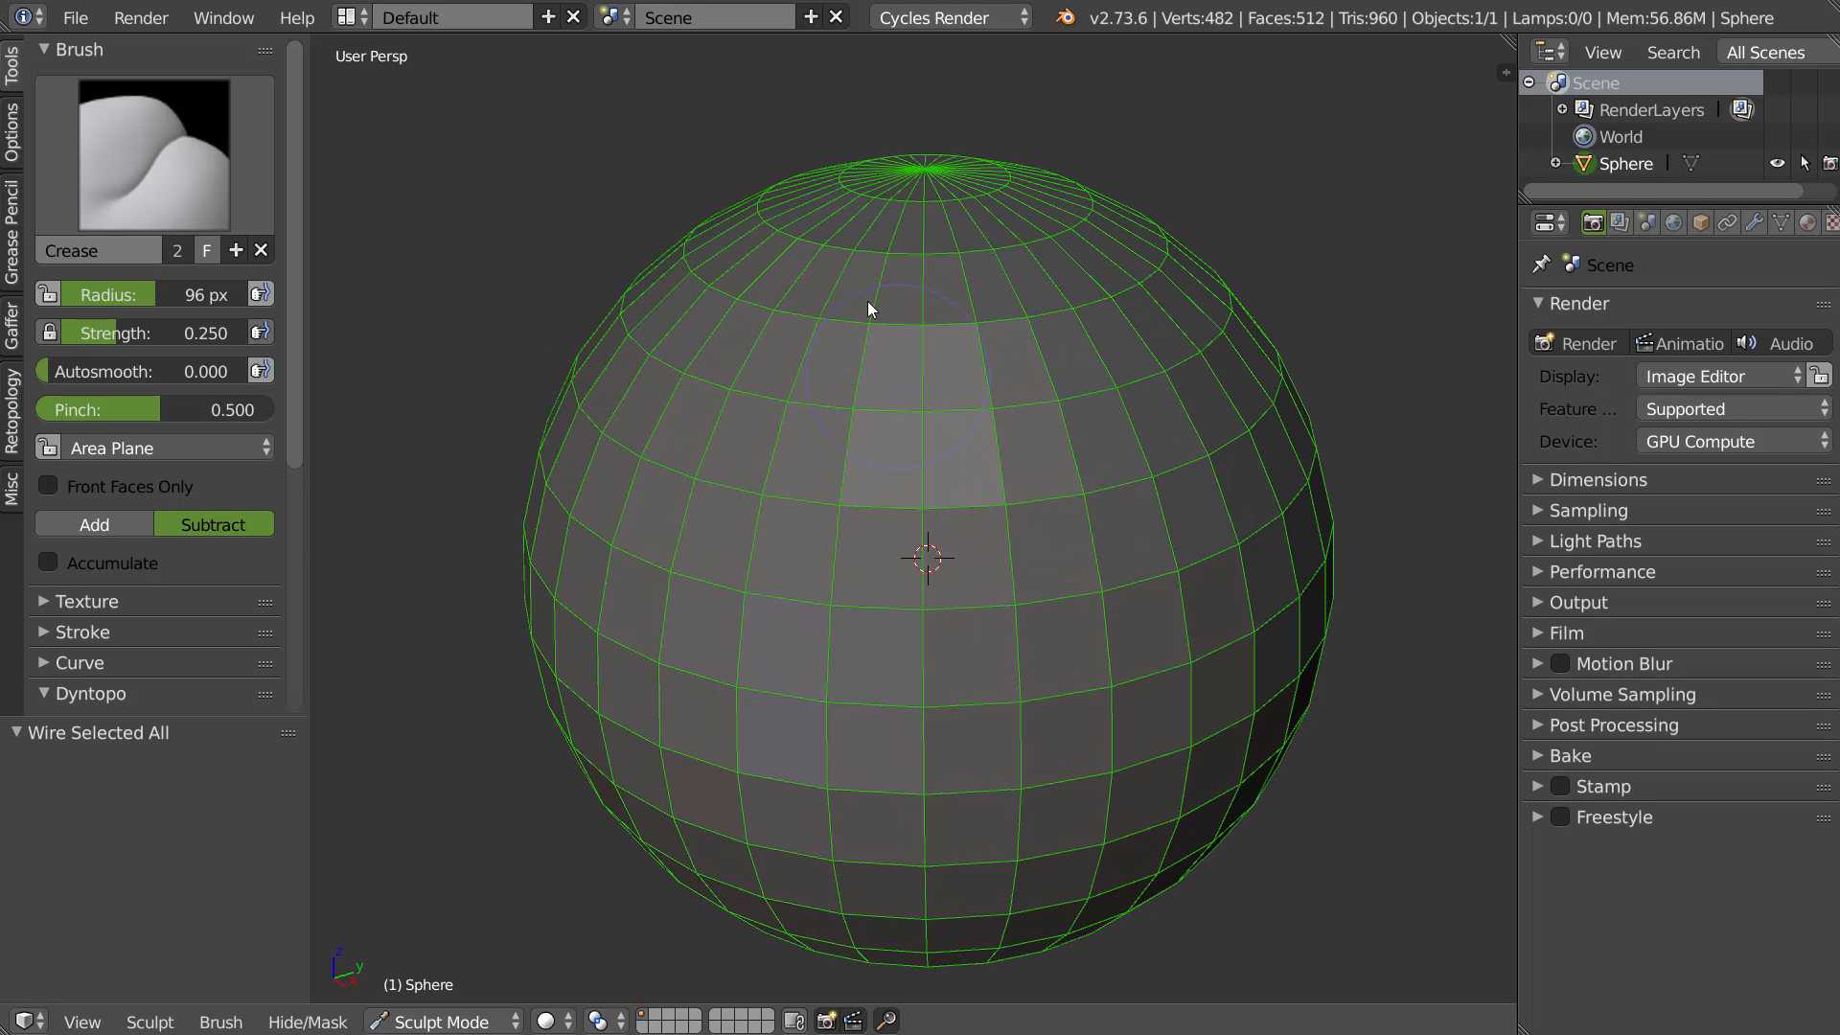
Enable Dyntopo and sculpt a diagonal Crease stroke across the front of the sphere
{"action": "scroll", "coordinate": [157, 317], "scroll_direction": "down", "scroll_amount": 3}
{"action": "scroll", "coordinate": [157, 321], "scroll_direction": "down", "scroll_amount": 5}
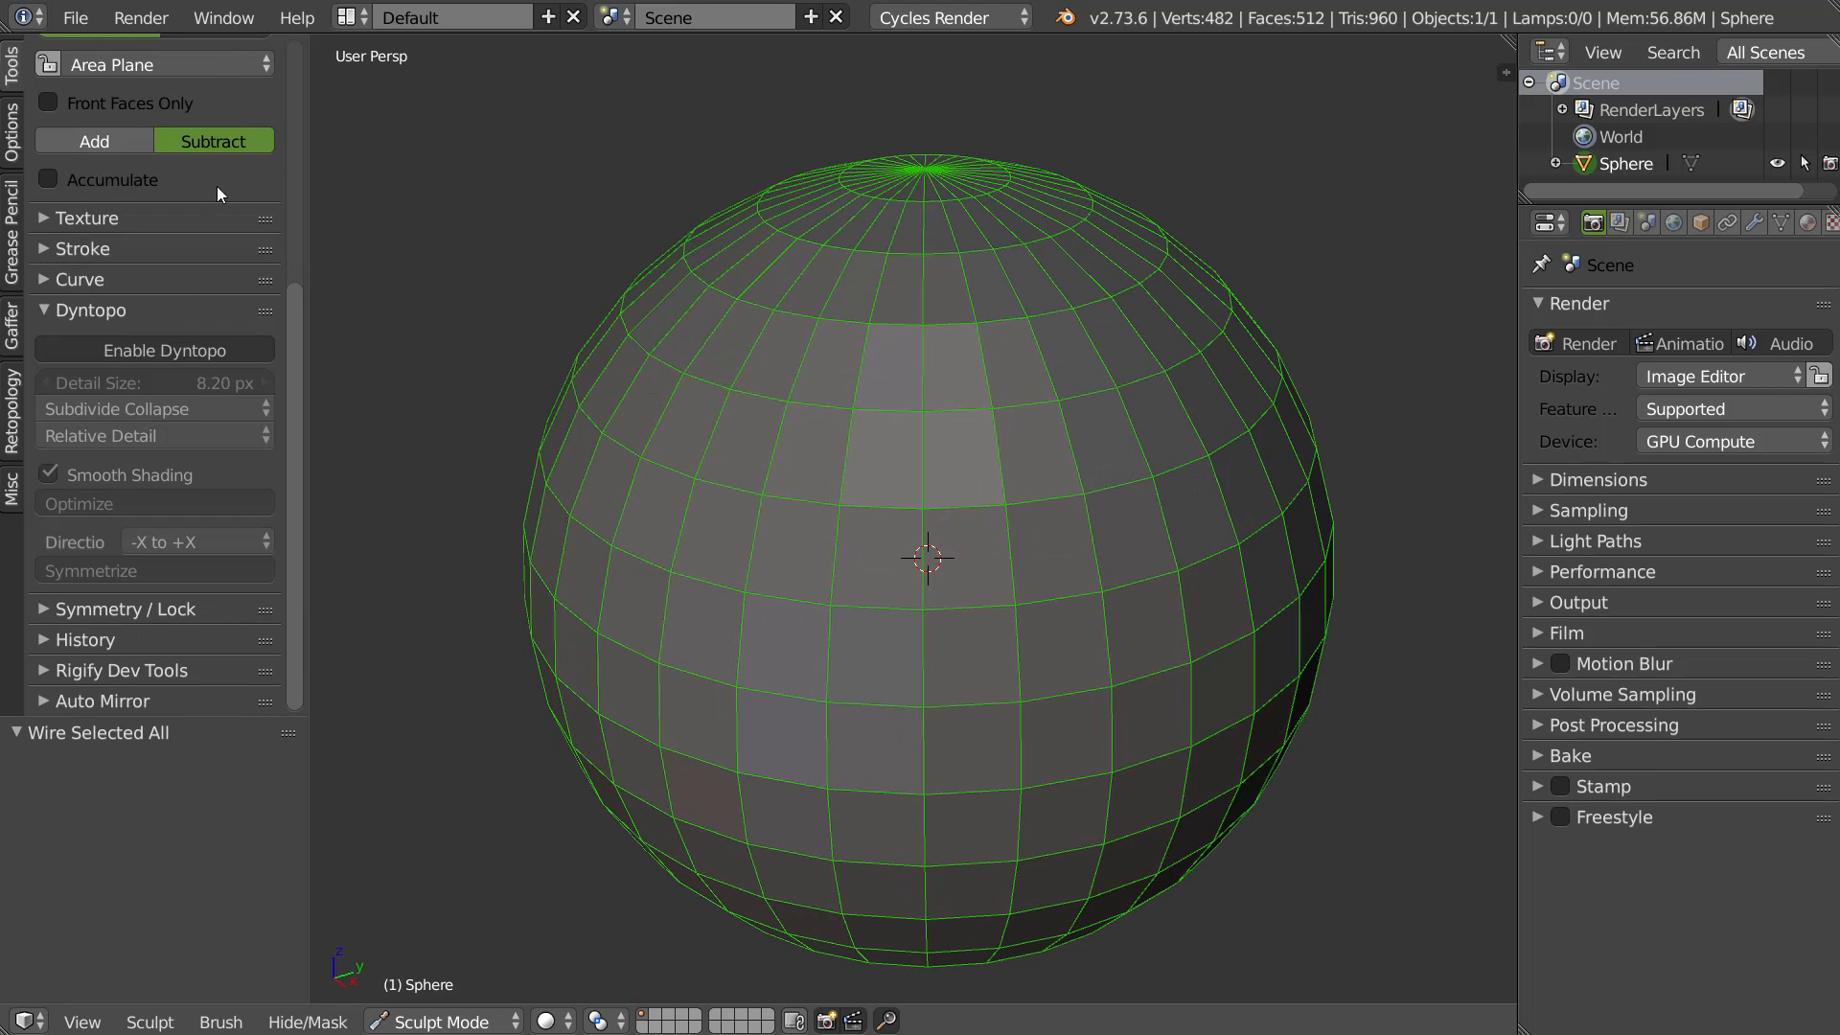
{"action": "left_click", "coordinate": [153, 352]}
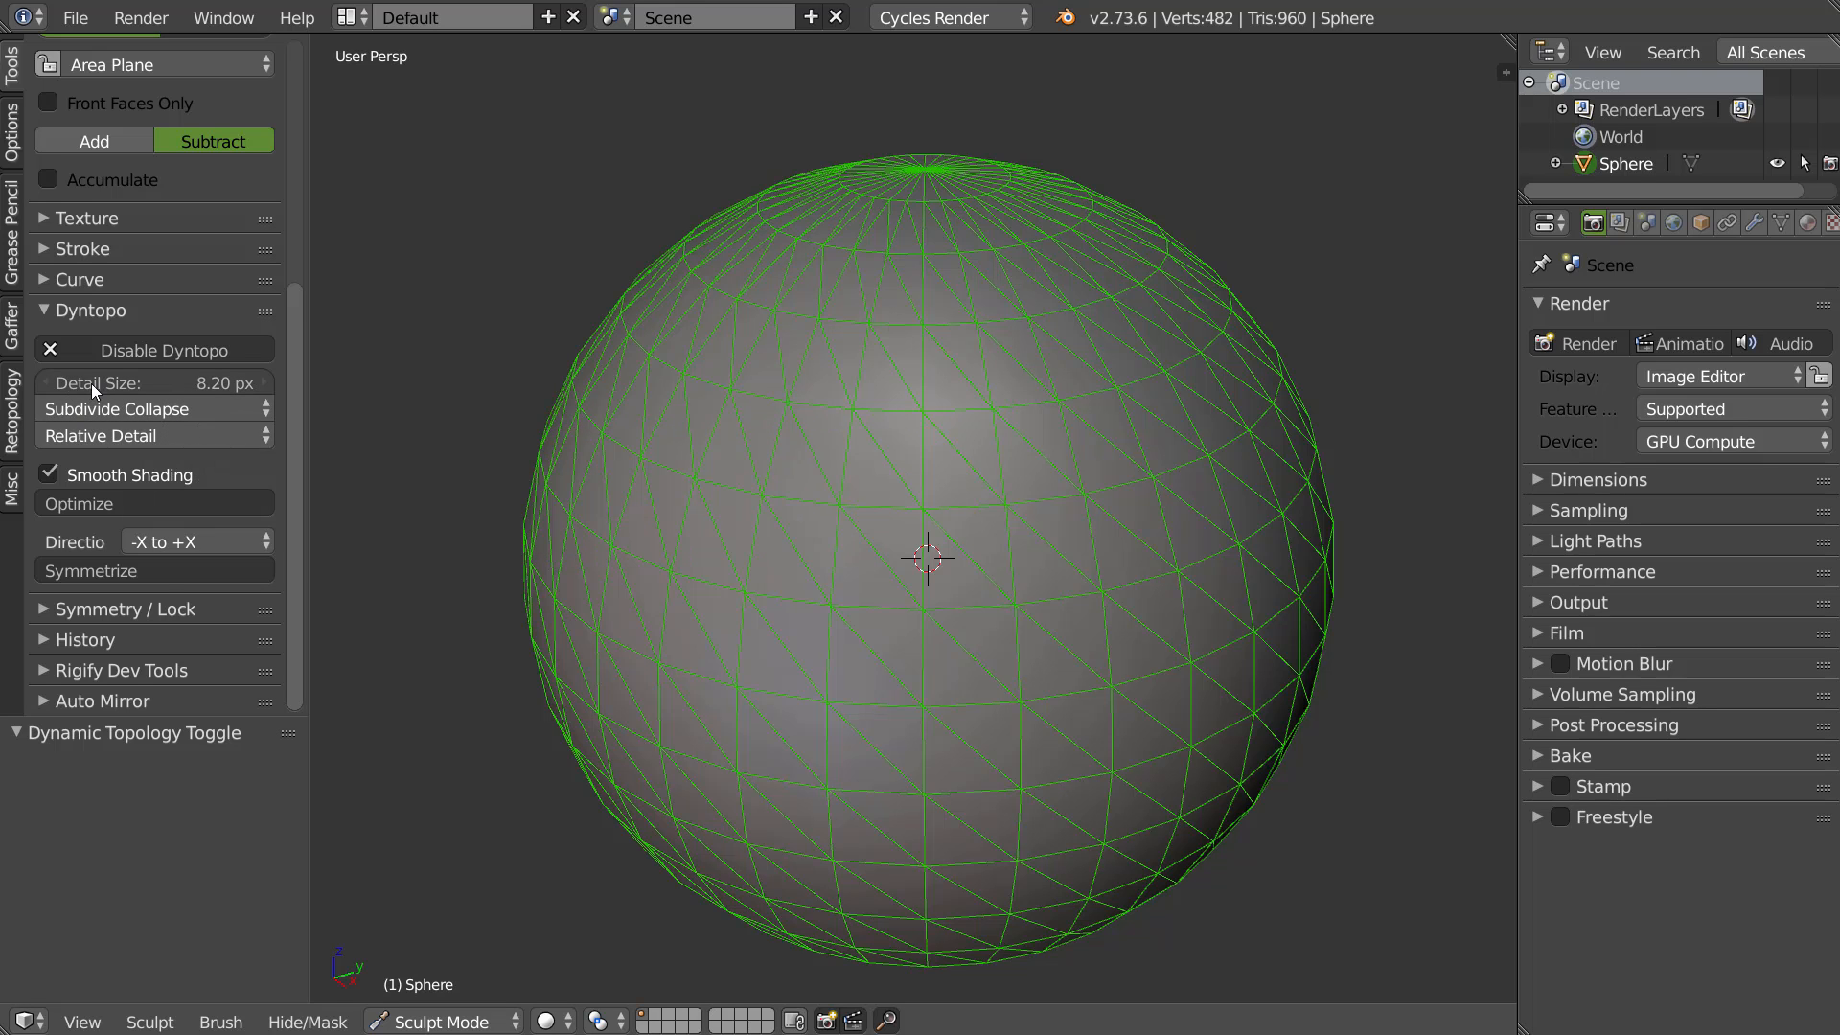
{"action": "mouse_move", "coordinate": [712, 640]}
{"action": "left_mouse_down"}
{"action": "mouse_move", "coordinate": [966, 437]}
{"action": "mouse_move", "coordinate": [1062, 397]}
{"action": "mouse_move", "coordinate": [1181, 399]}
{"action": "left_mouse_up"}
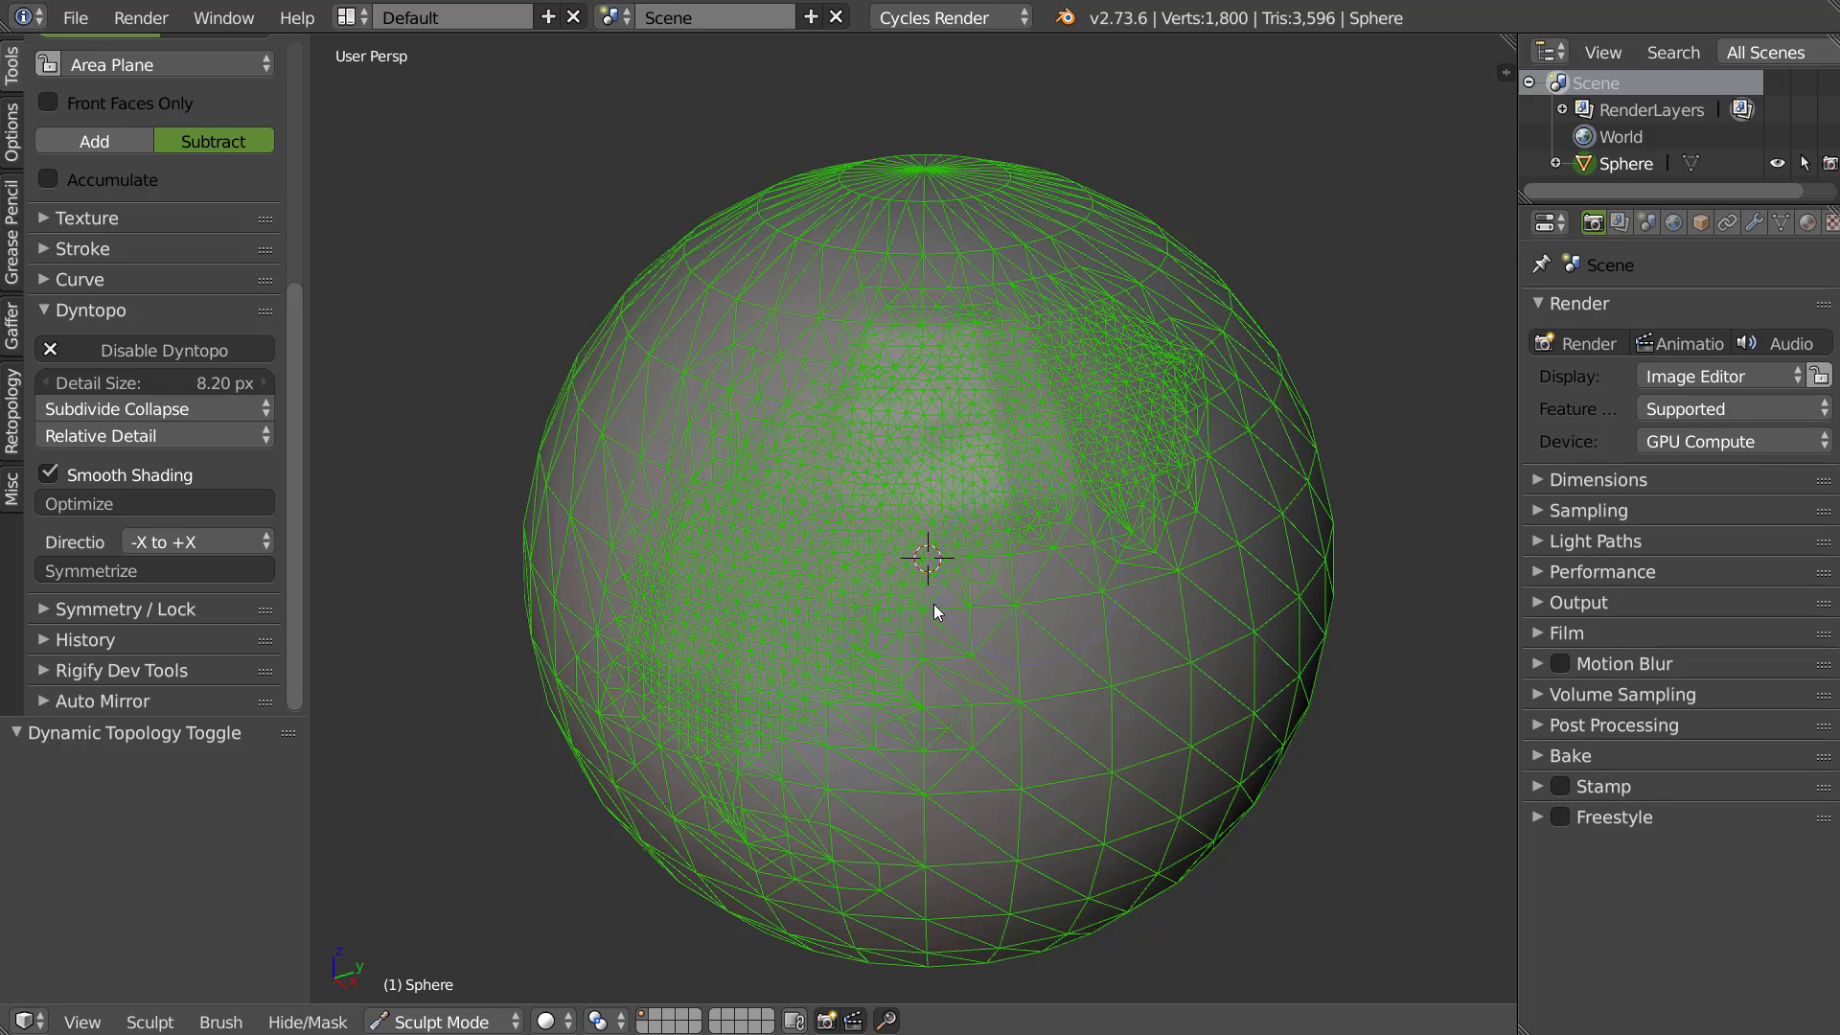
Sculpt two more Crease strokes along the diagonal groove at closer range to refine its topology
{"action": "scroll", "coordinate": [807, 563], "scroll_direction": "up", "scroll_amount": 2}
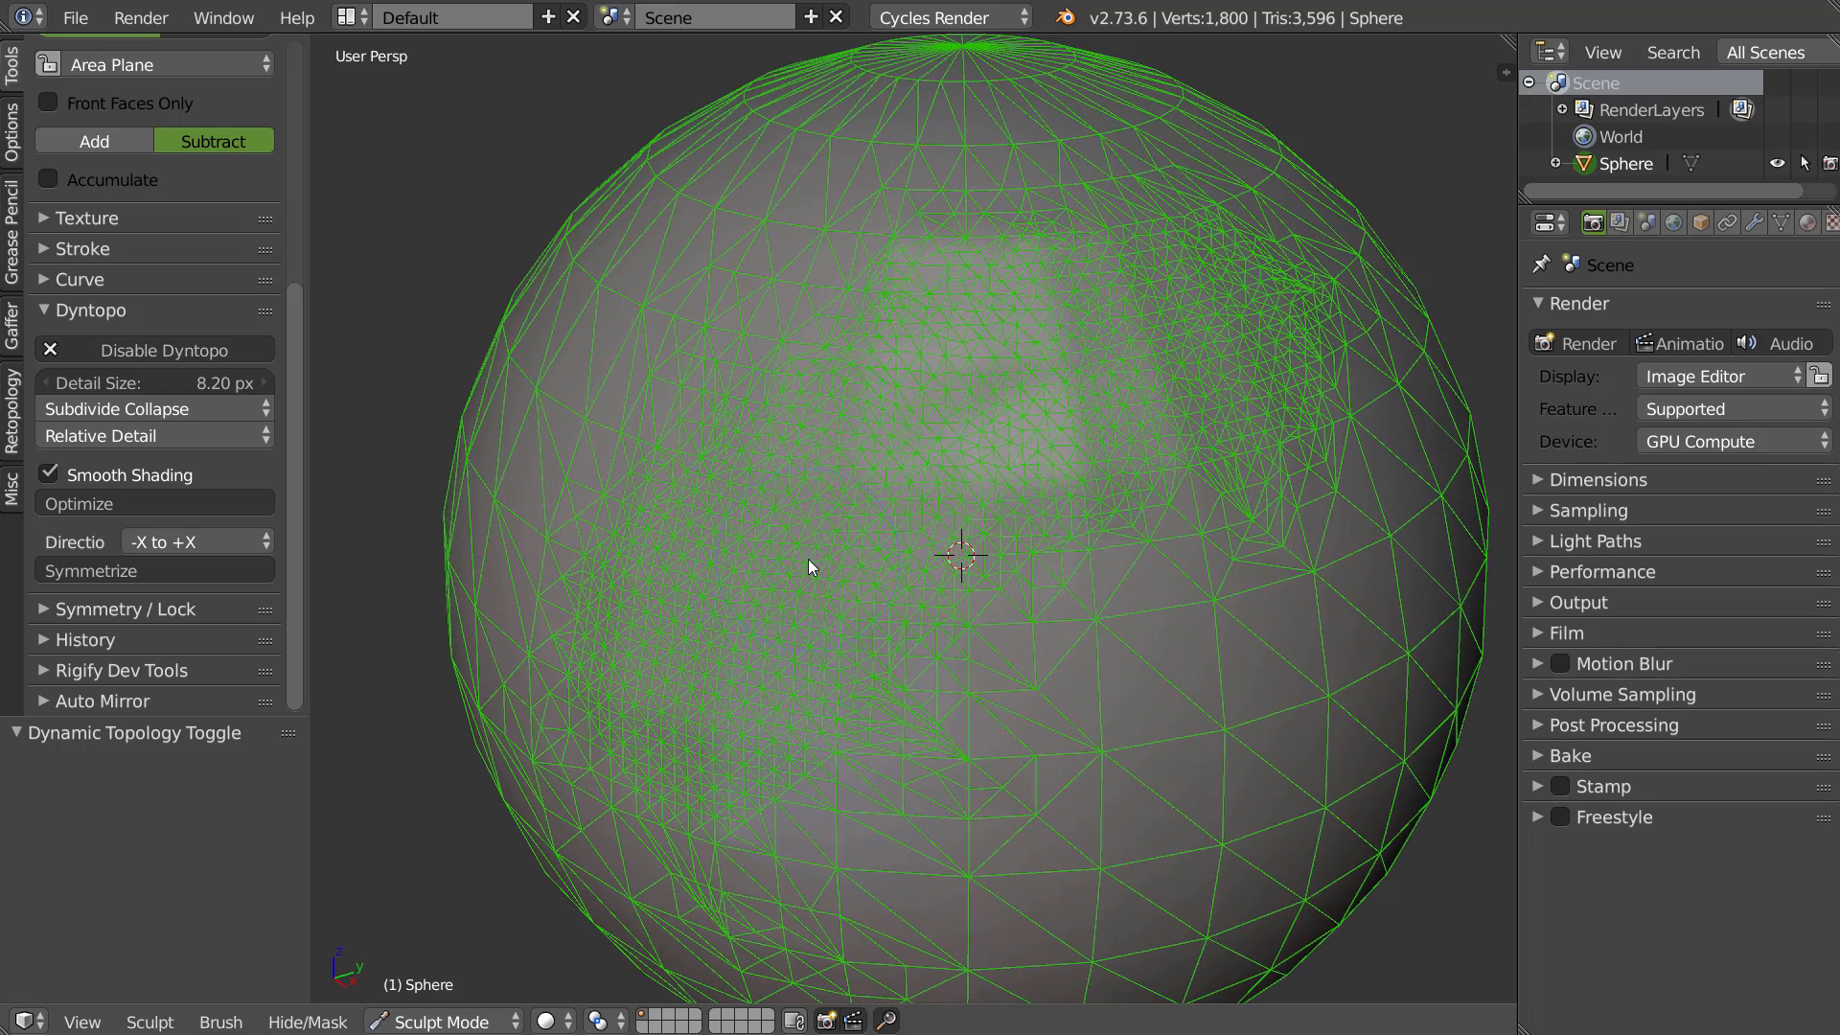
{"action": "scroll", "coordinate": [847, 474], "scroll_direction": "up", "scroll_amount": 3}
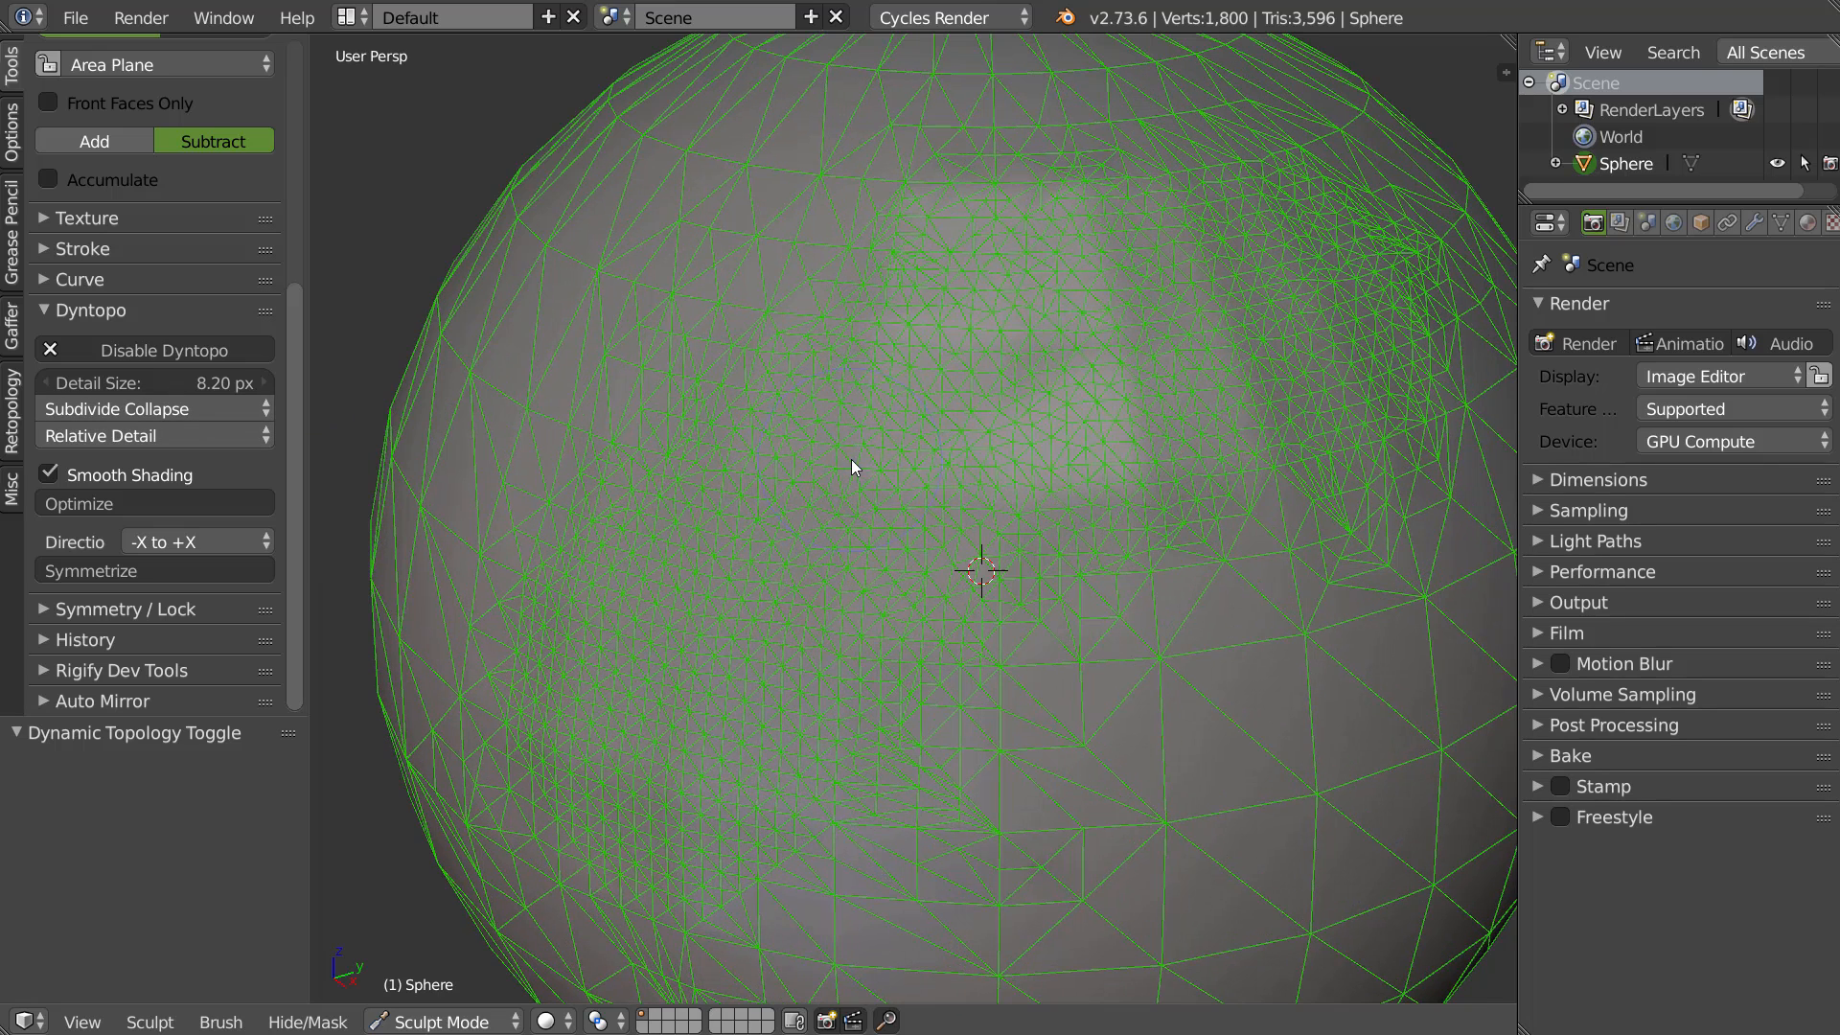
{"action": "left_click_drag", "start_coordinate": [661, 659], "coordinate": [791, 555]}
{"action": "scroll", "coordinate": [805, 504], "scroll_direction": "up", "scroll_amount": 3}
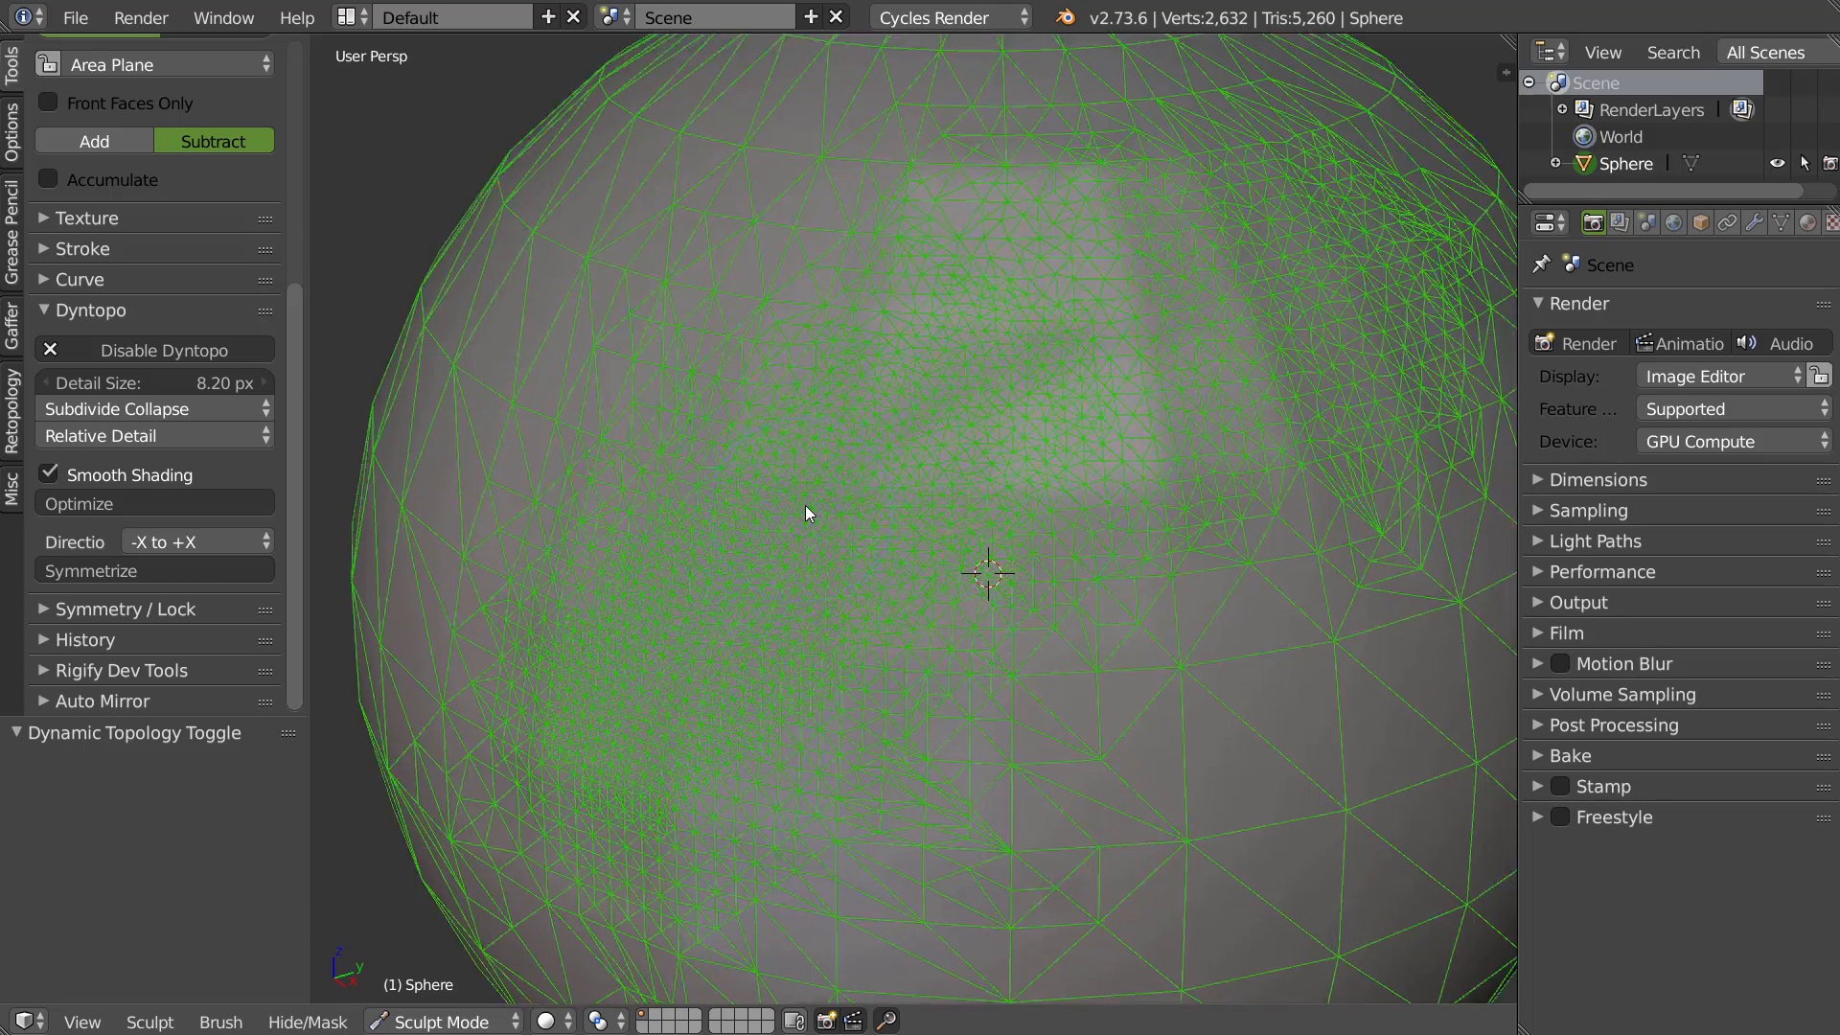
{"action": "left_click_drag", "start_coordinate": [956, 508], "coordinate": [1021, 431]}
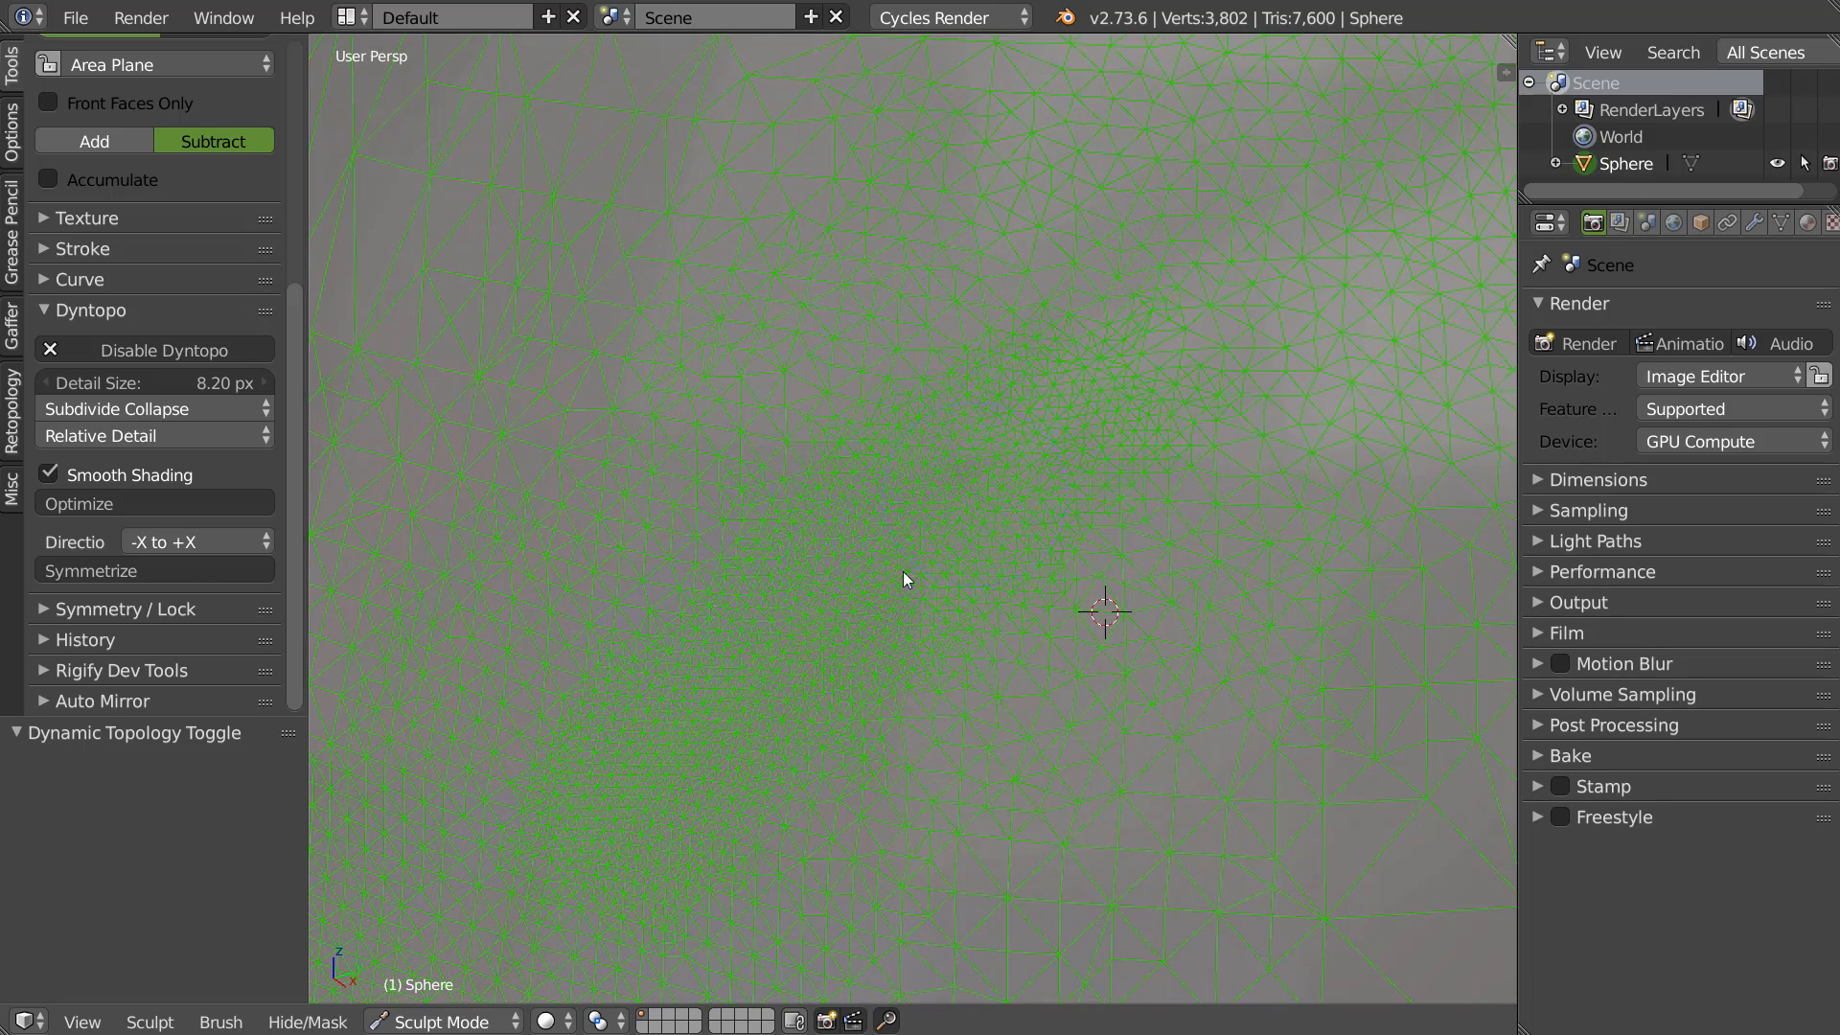
Add two very close Crease strokes along the groove to create a small, densely subdivided patch
{"action": "scroll", "coordinate": [905, 565], "scroll_direction": "up", "scroll_amount": 2}
{"action": "left_click_drag", "start_coordinate": [710, 709], "coordinate": [1078, 429]}
{"action": "scroll", "coordinate": [890, 555], "scroll_direction": "up", "scroll_amount": 3}
{"action": "scroll", "coordinate": [909, 538], "scroll_direction": "down", "scroll_amount": 1}
{"action": "scroll", "coordinate": [910, 548], "scroll_direction": "down", "scroll_amount": 1}
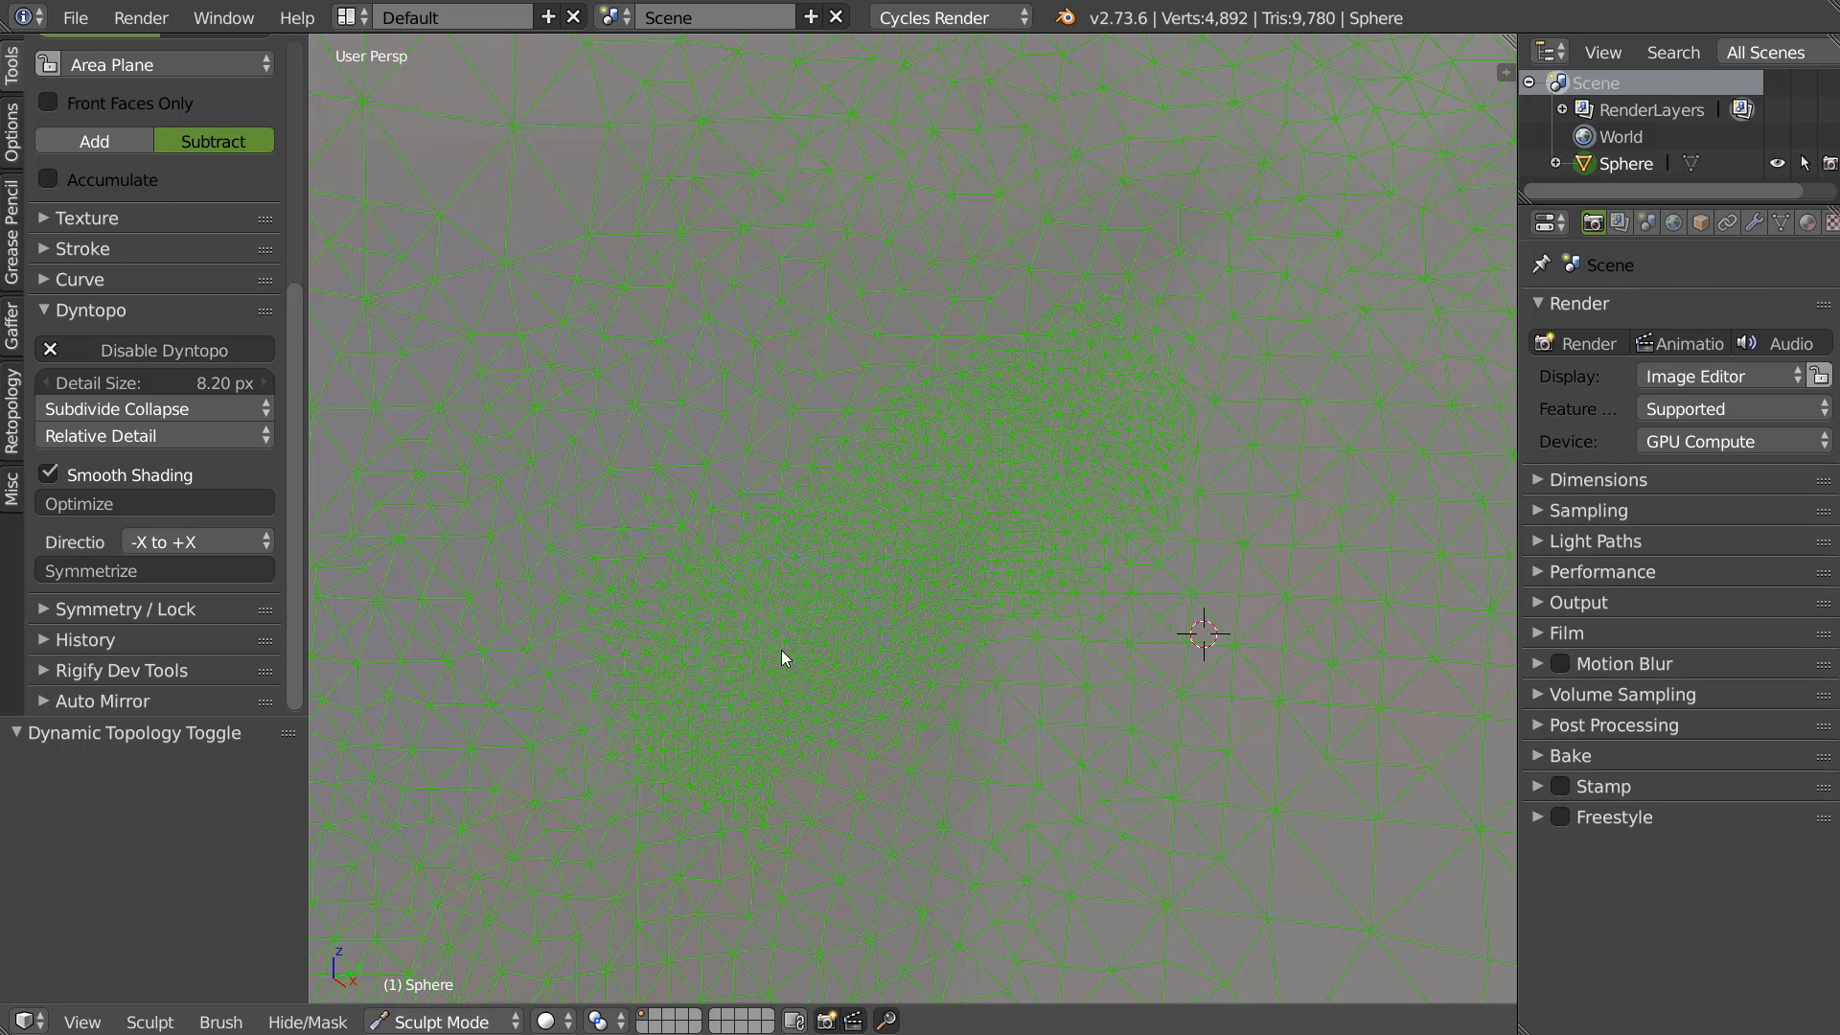
{"action": "left_click_drag", "start_coordinate": [830, 602], "coordinate": [1121, 428]}
Sculpt over the dense patch from farther out to collapse it back to coarser topology
{"action": "scroll", "coordinate": [878, 549], "scroll_direction": "up", "scroll_amount": 1}
{"action": "scroll", "coordinate": [1109, 435], "scroll_direction": "down", "scroll_amount": 3}
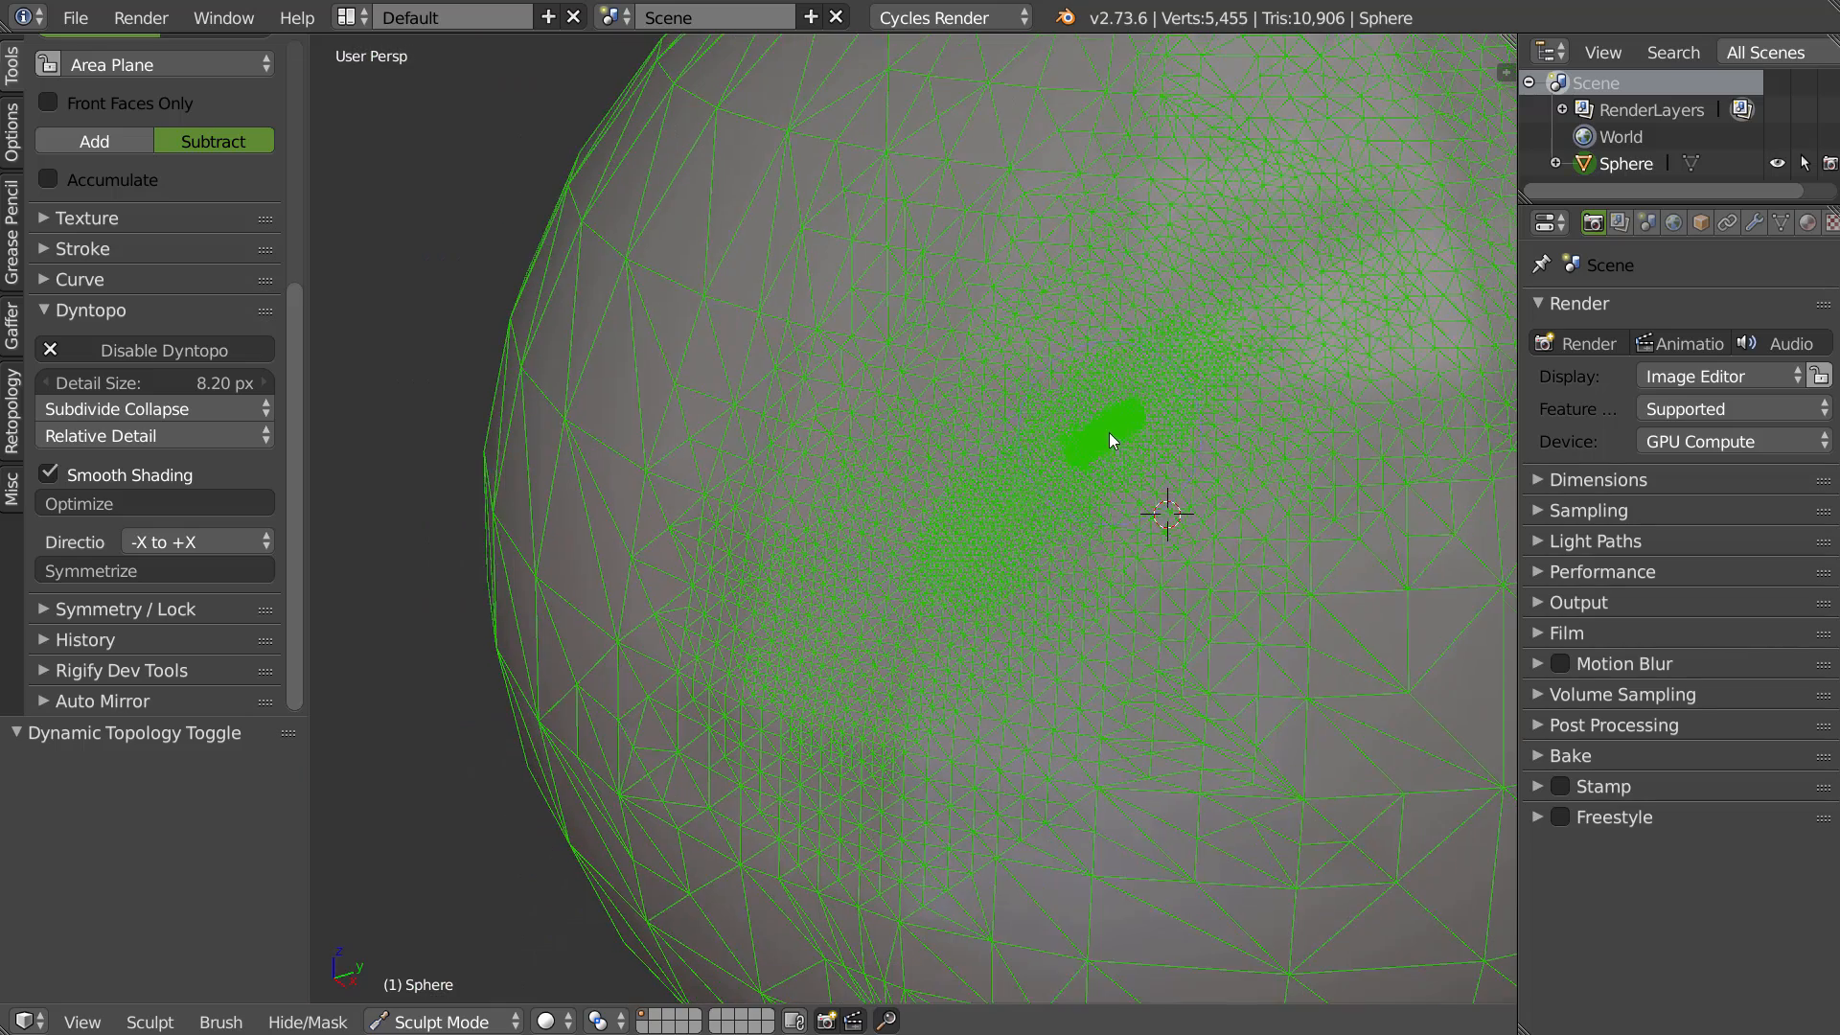
{"action": "middle_click_drag", "start_coordinate": [1233, 371], "coordinate": [1168, 345], "text": "shift"}
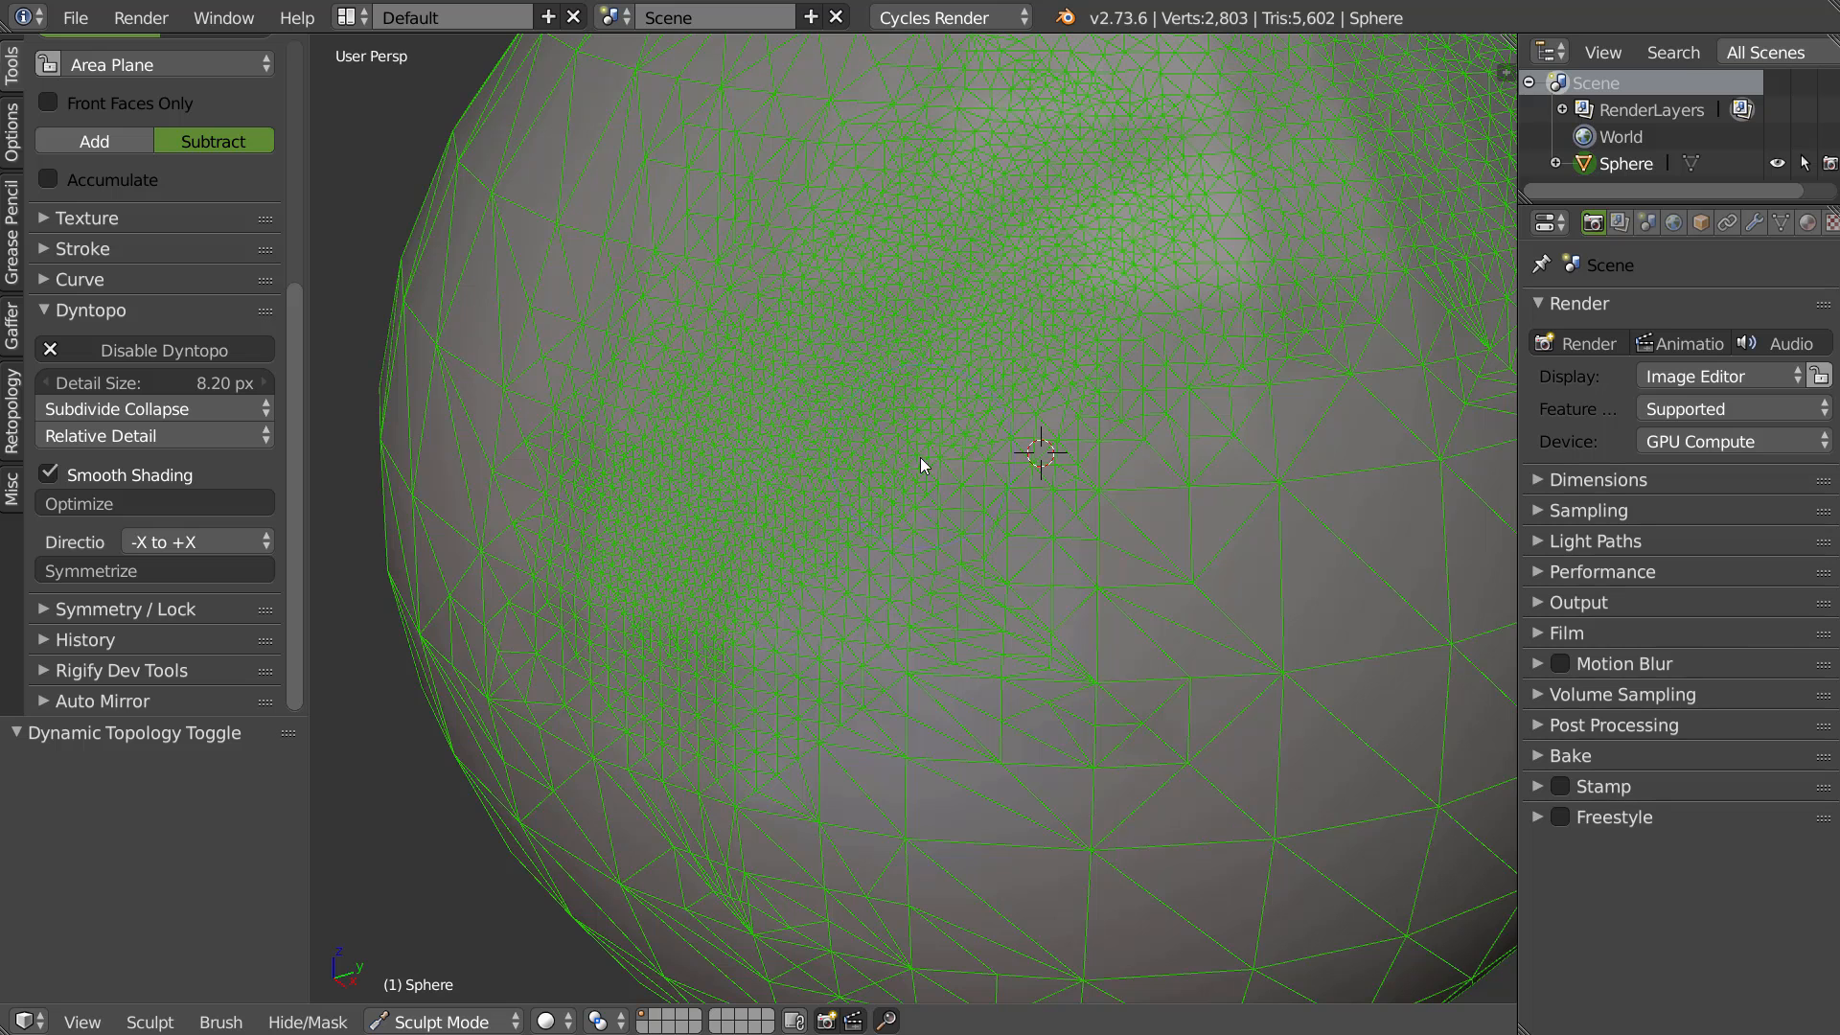
{"action": "left_click_drag", "start_coordinate": [781, 553], "coordinate": [801, 463]}
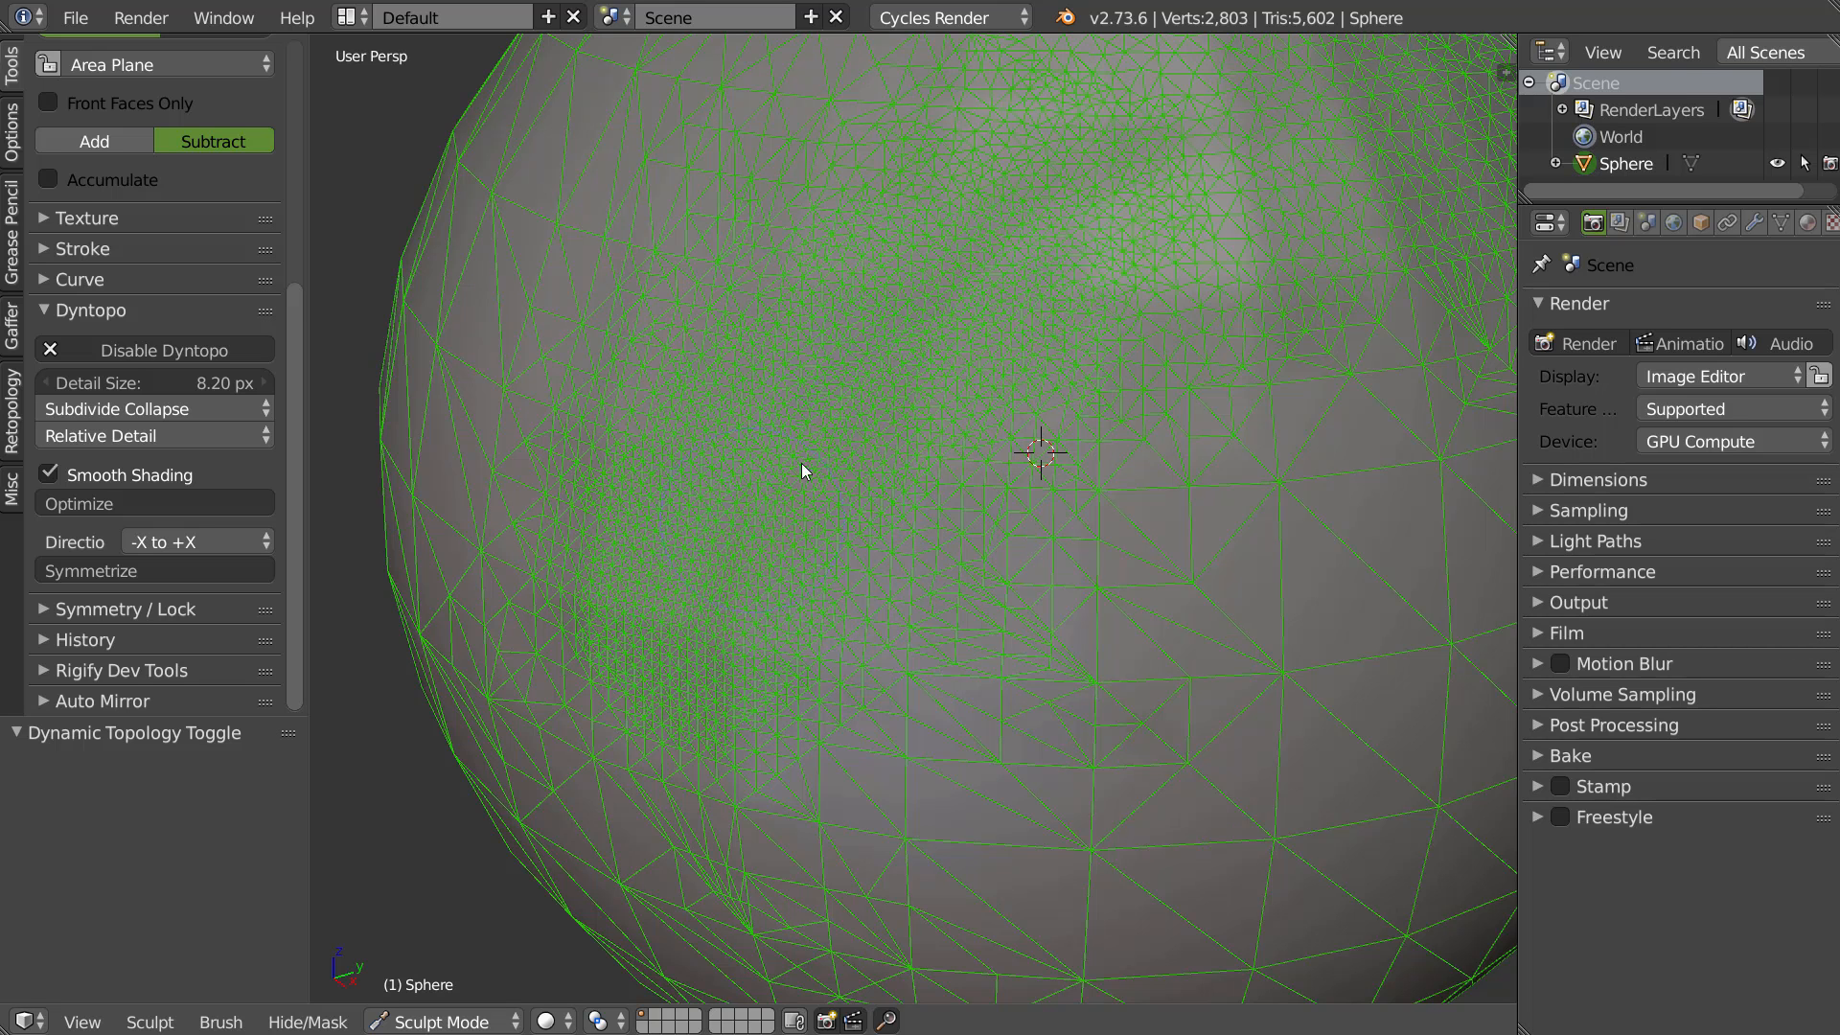
Set the detail refine method to Subdivide Edges and sculpt across the refined area from farther away
{"action": "left_click", "coordinate": [136, 410]}
{"action": "left_click", "coordinate": [118, 374]}
{"action": "scroll", "coordinate": [1003, 440], "scroll_direction": "down", "scroll_amount": 4}
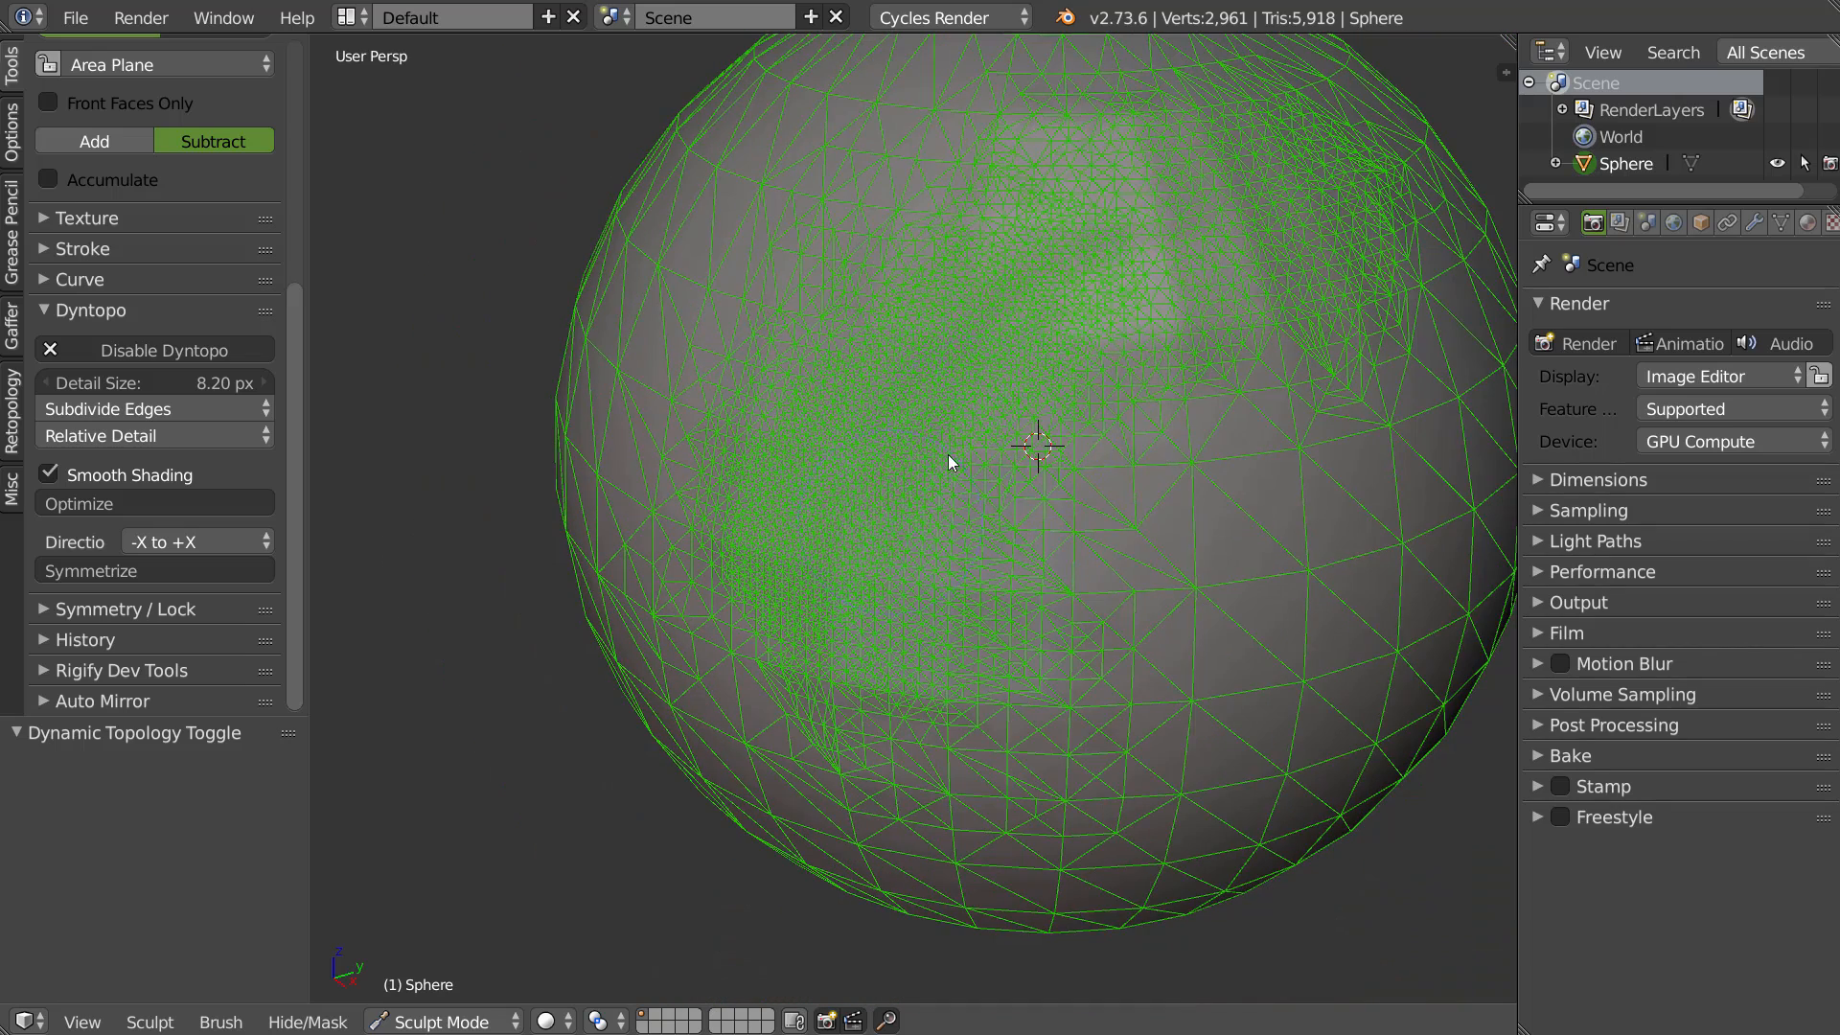
{"action": "left_click_drag", "start_coordinate": [1130, 299], "coordinate": [858, 345]}
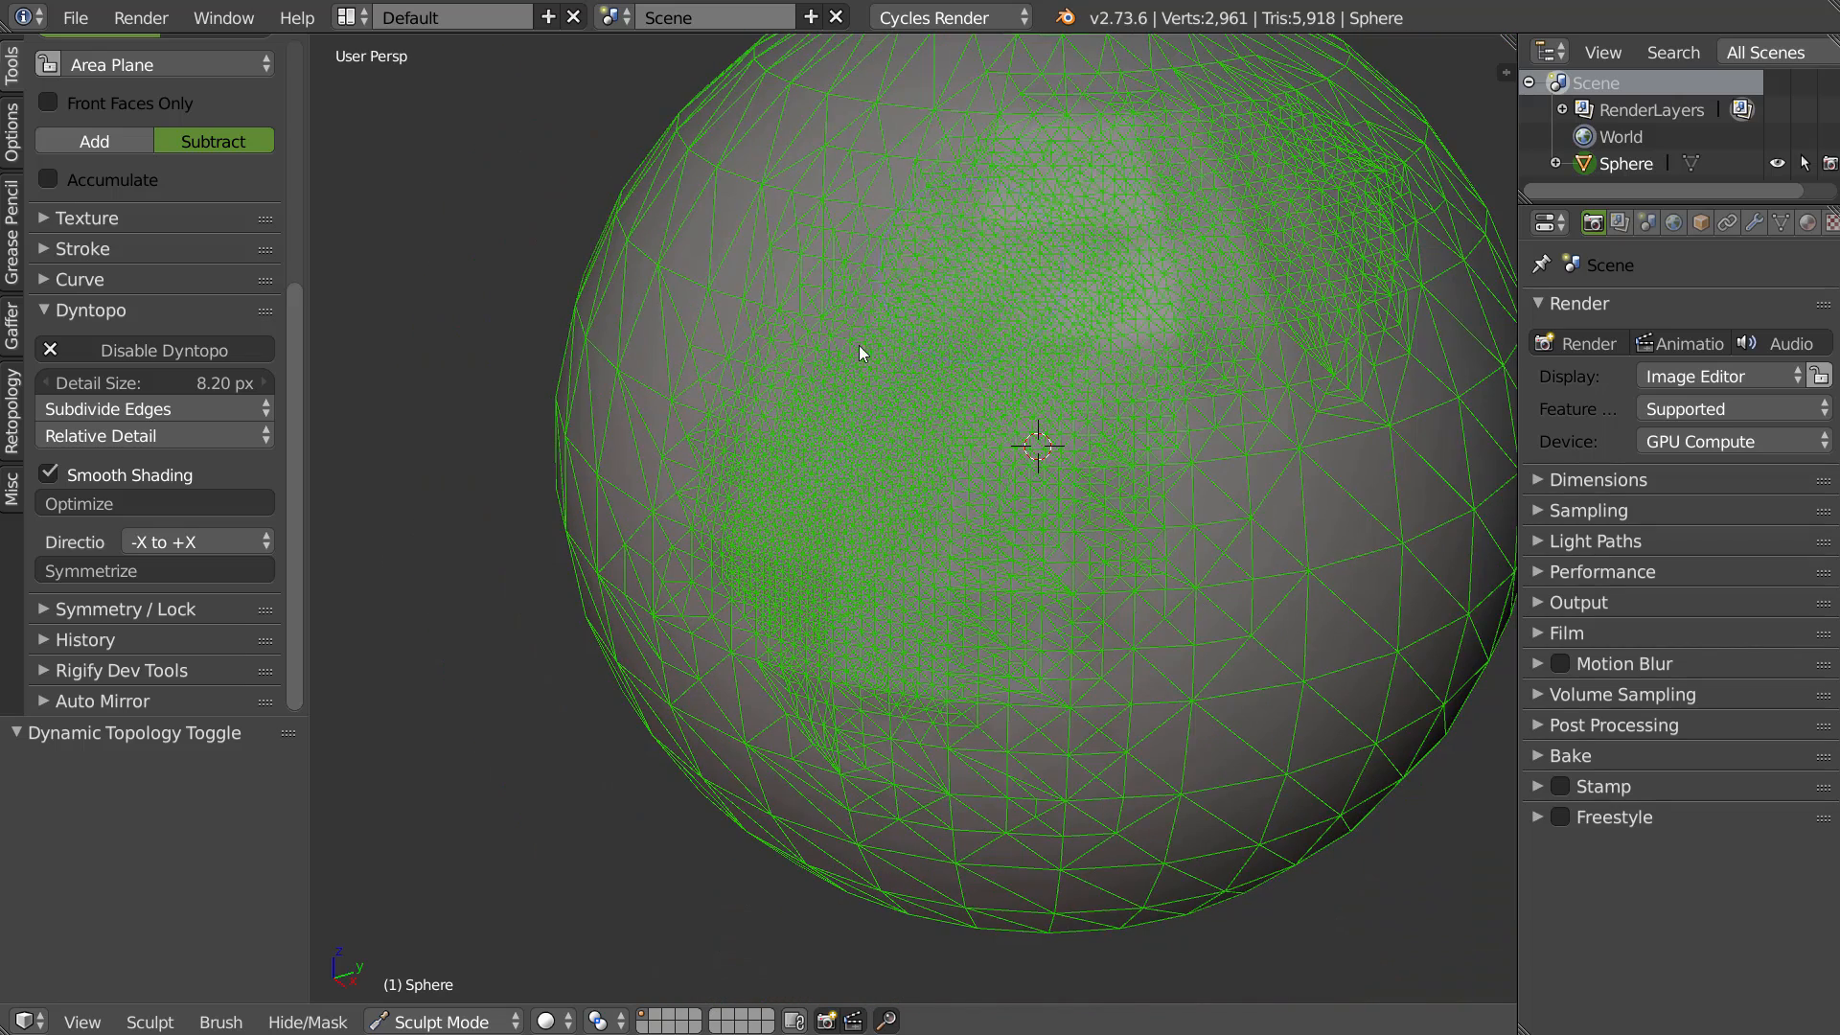
Set the detail refine method to Collapse Edges and sculpt over the dense area to reduce its topology
{"action": "left_click", "coordinate": [138, 406]}
{"action": "left_click", "coordinate": [111, 348]}
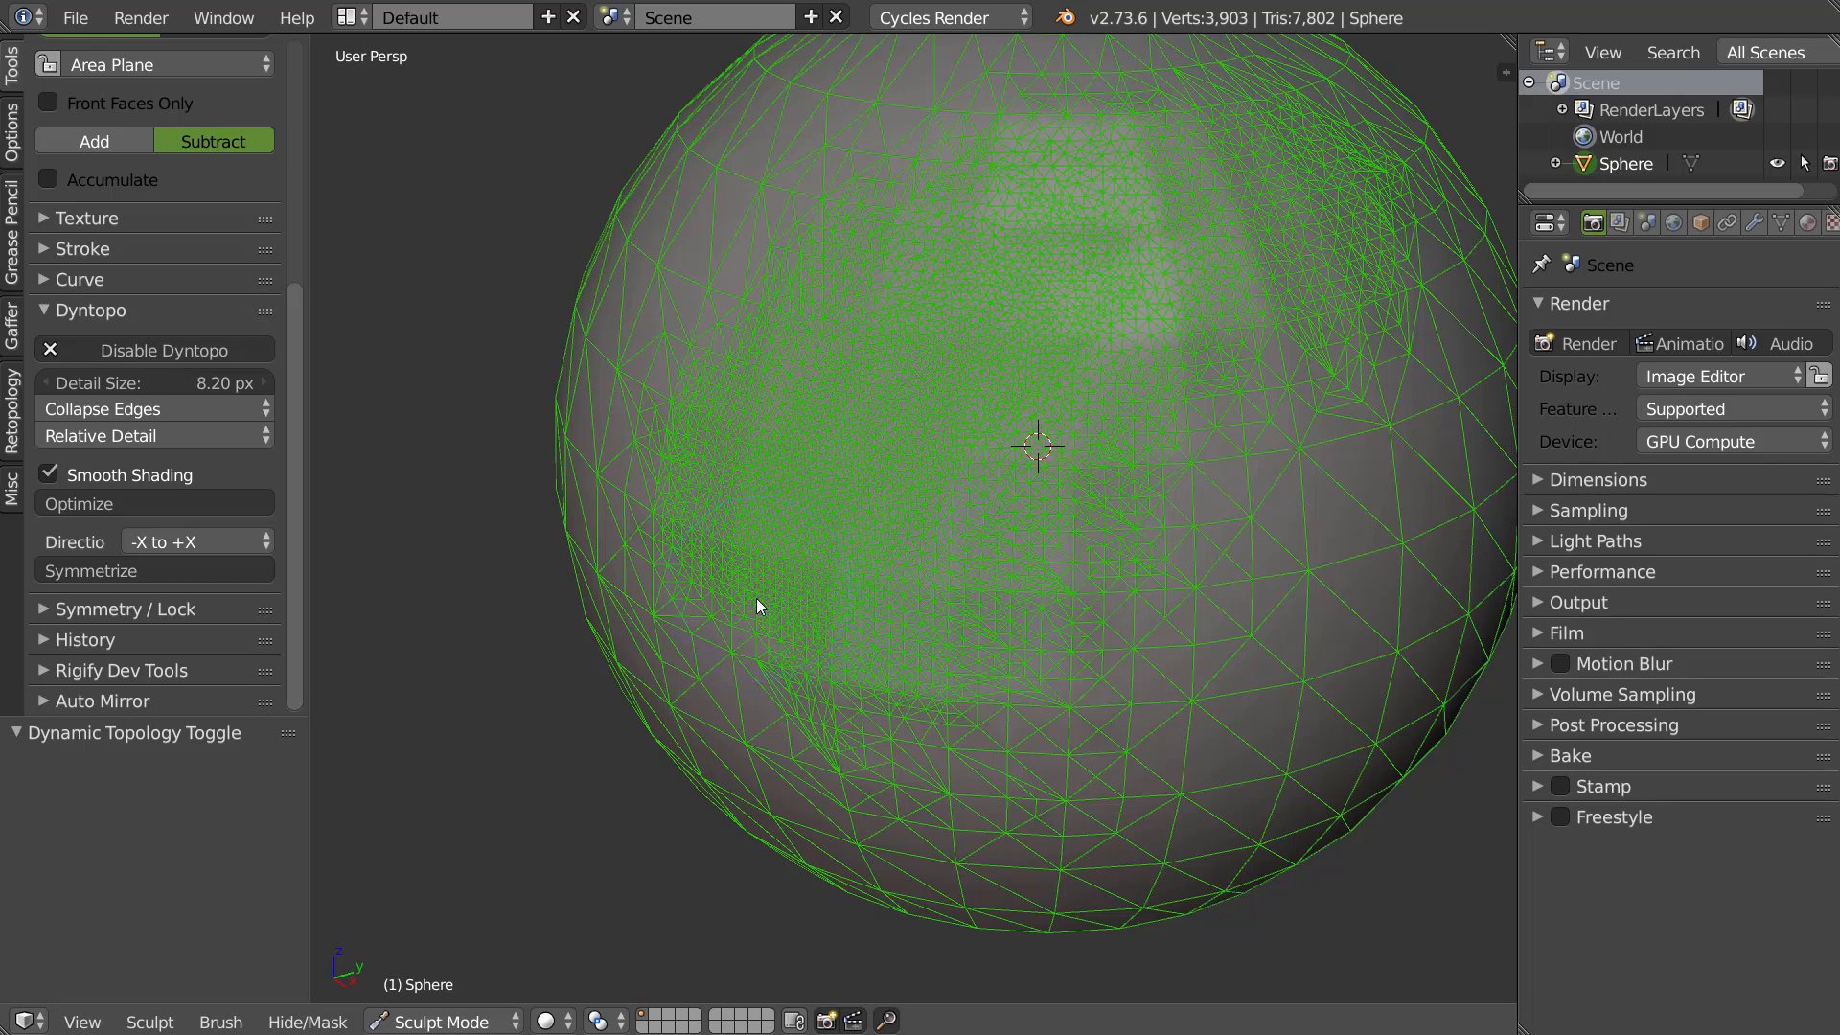
{"action": "left_click_drag", "start_coordinate": [1102, 262], "coordinate": [1078, 307]}
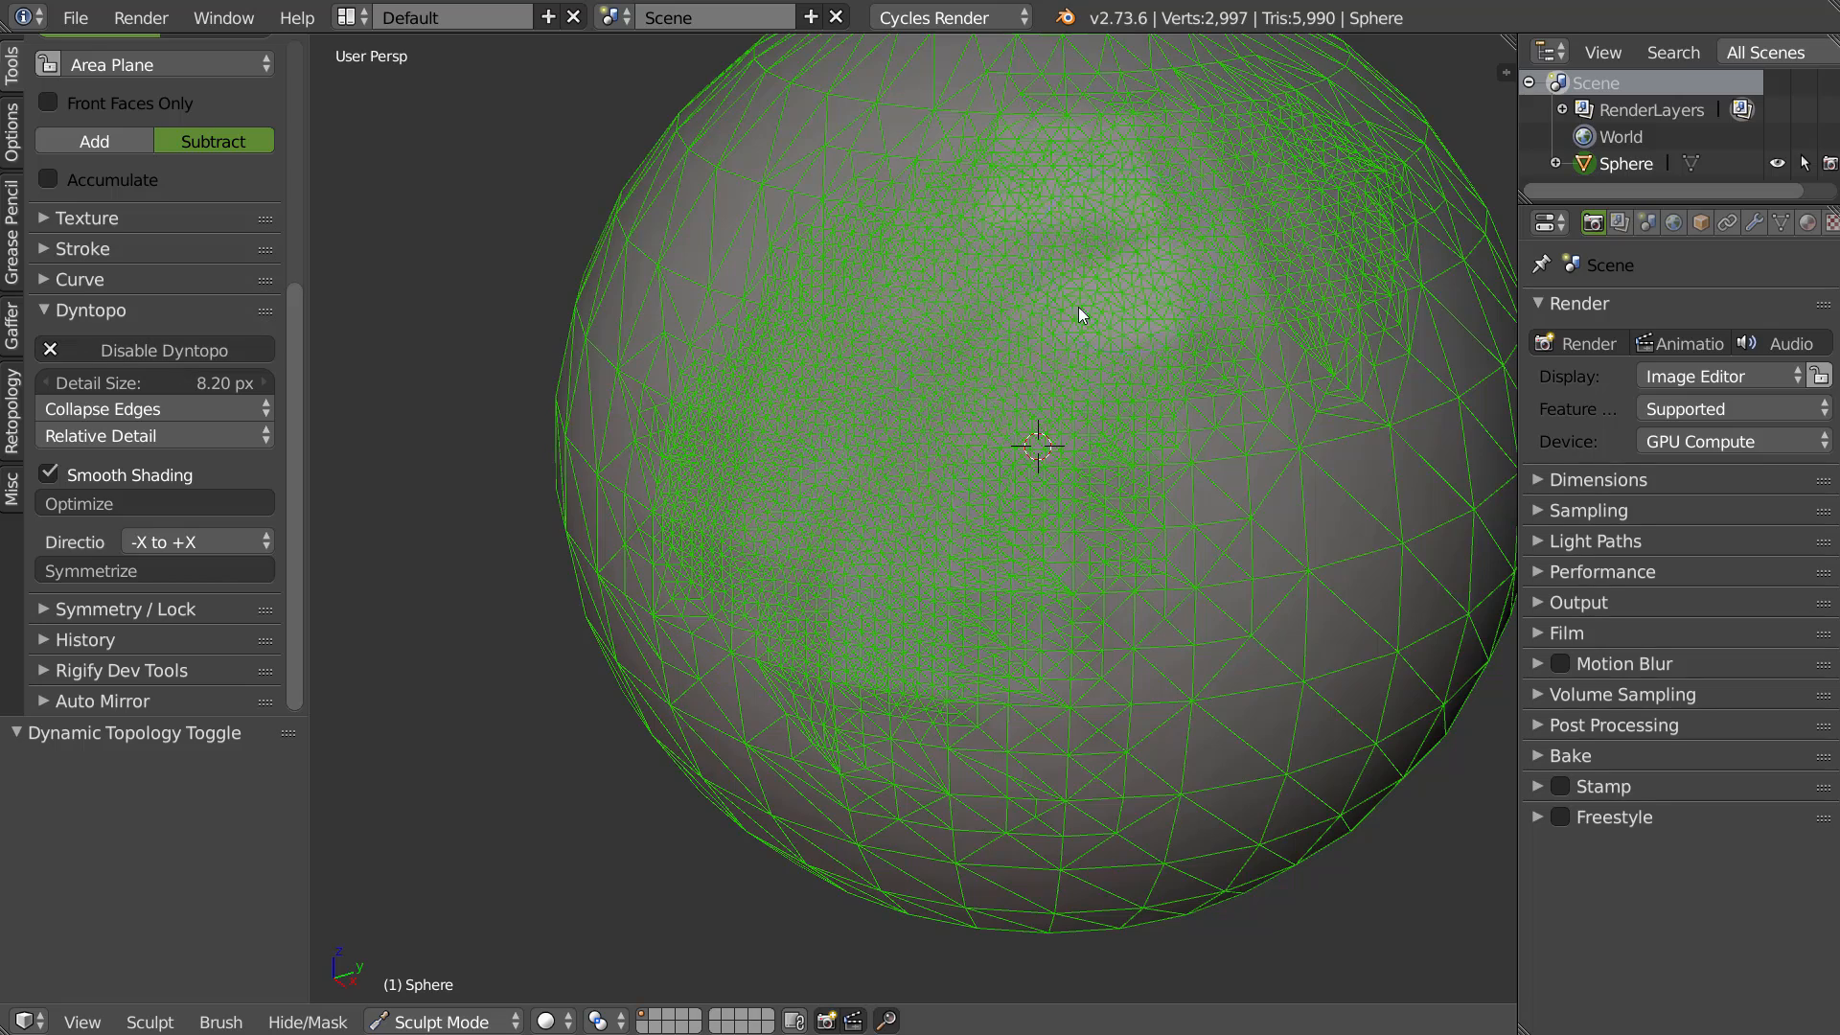
{"action": "scroll", "coordinate": [956, 395], "scroll_direction": "up", "scroll_amount": 5}
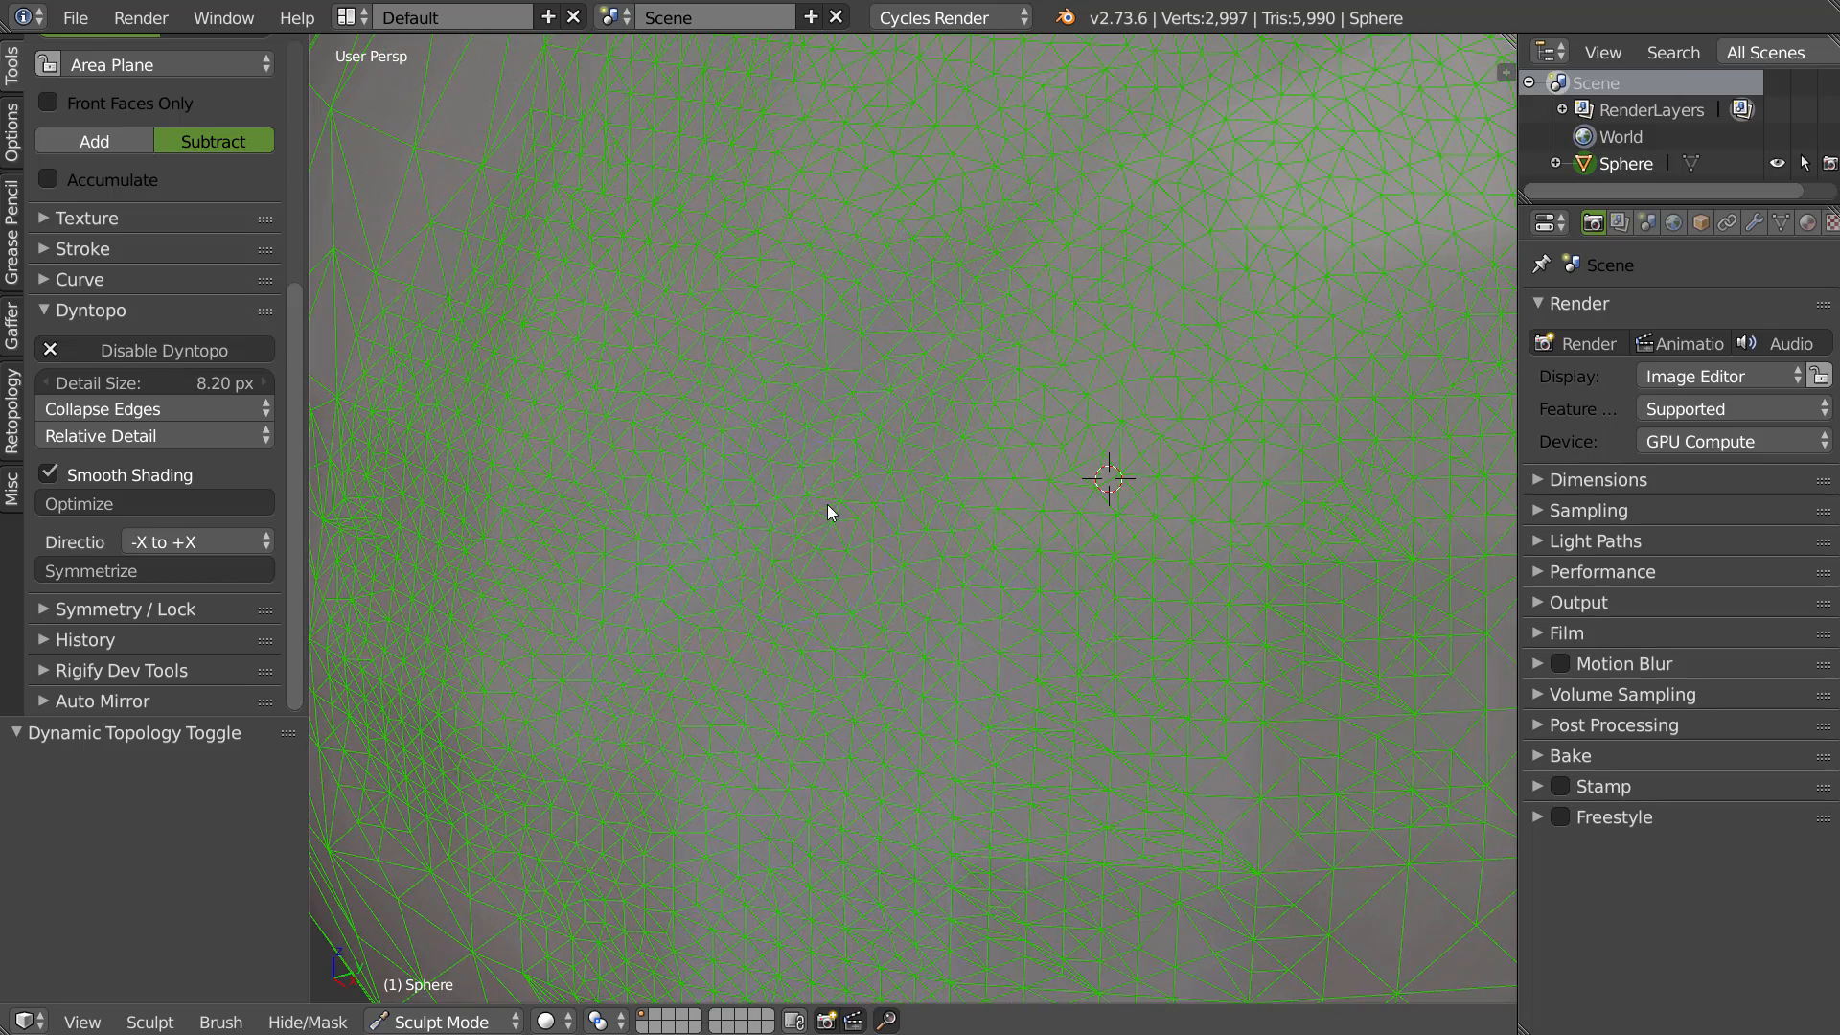
{"action": "scroll", "coordinate": [1100, 378], "scroll_direction": "down", "scroll_amount": 3}
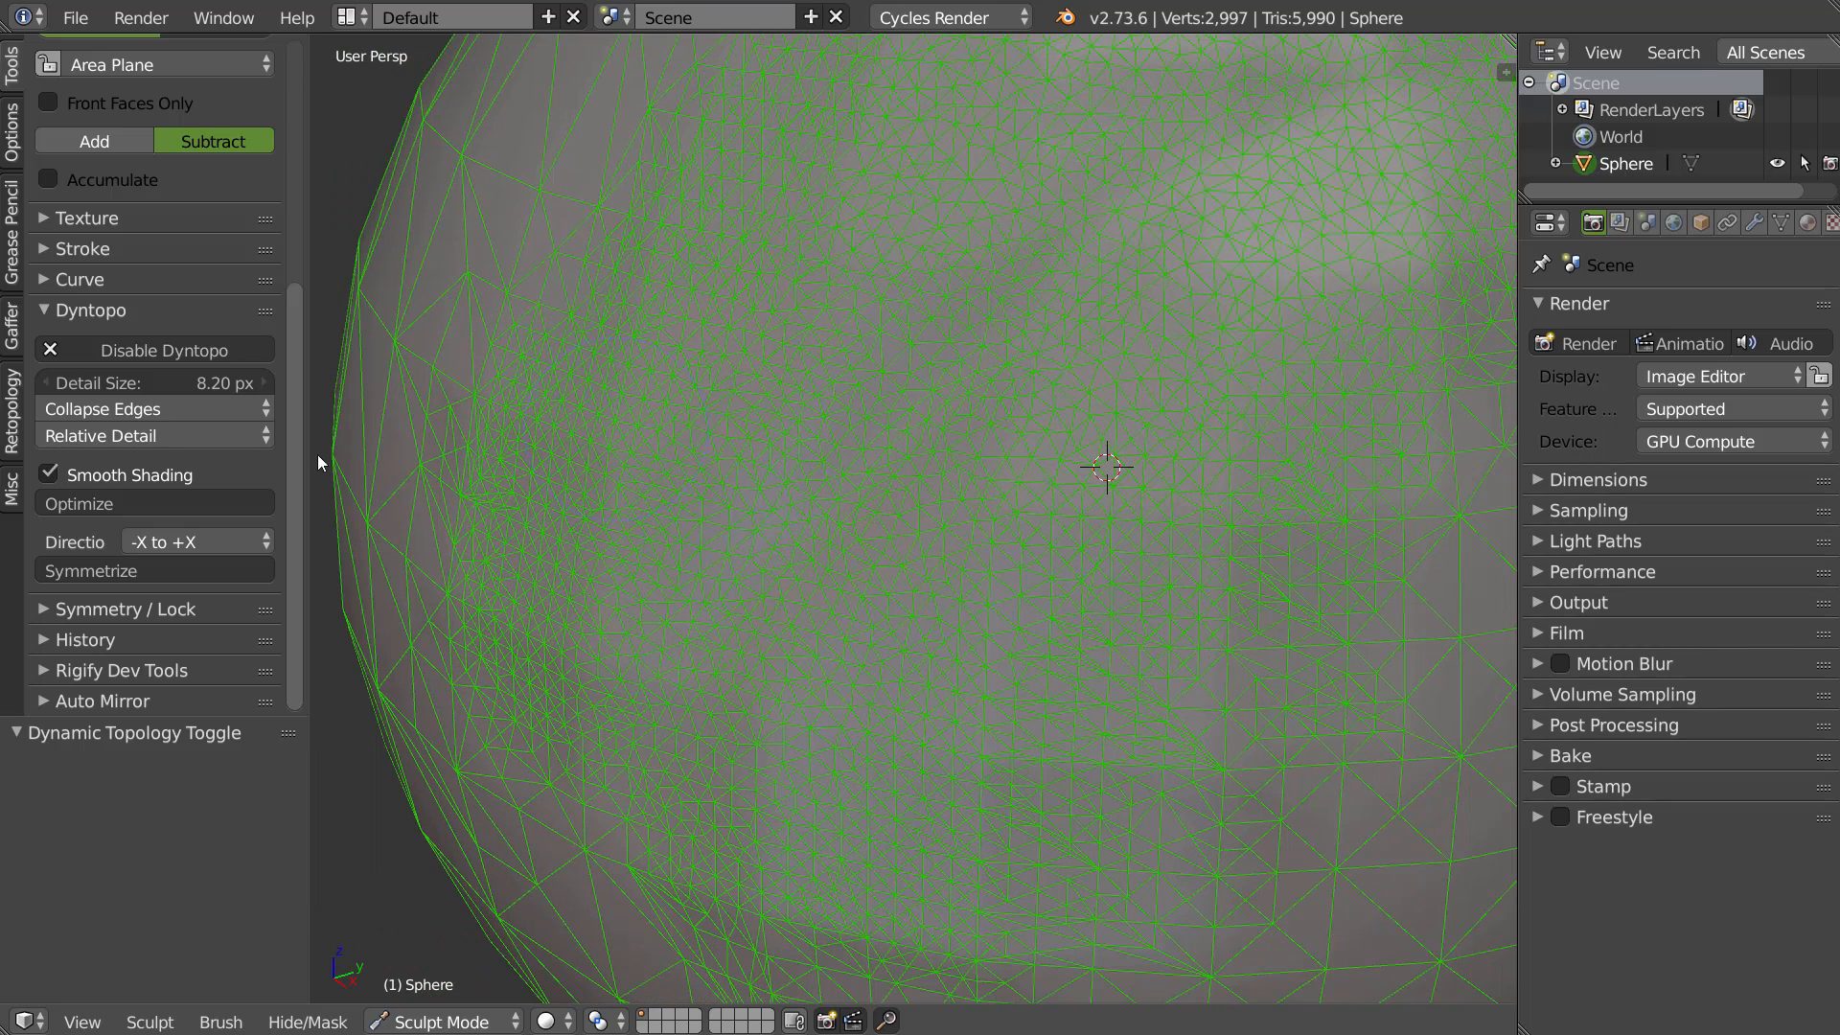
Return the detail refine method to Subdivide Collapse and sculpt a stroke down the refined area
{"action": "left_click", "coordinate": [175, 406]}
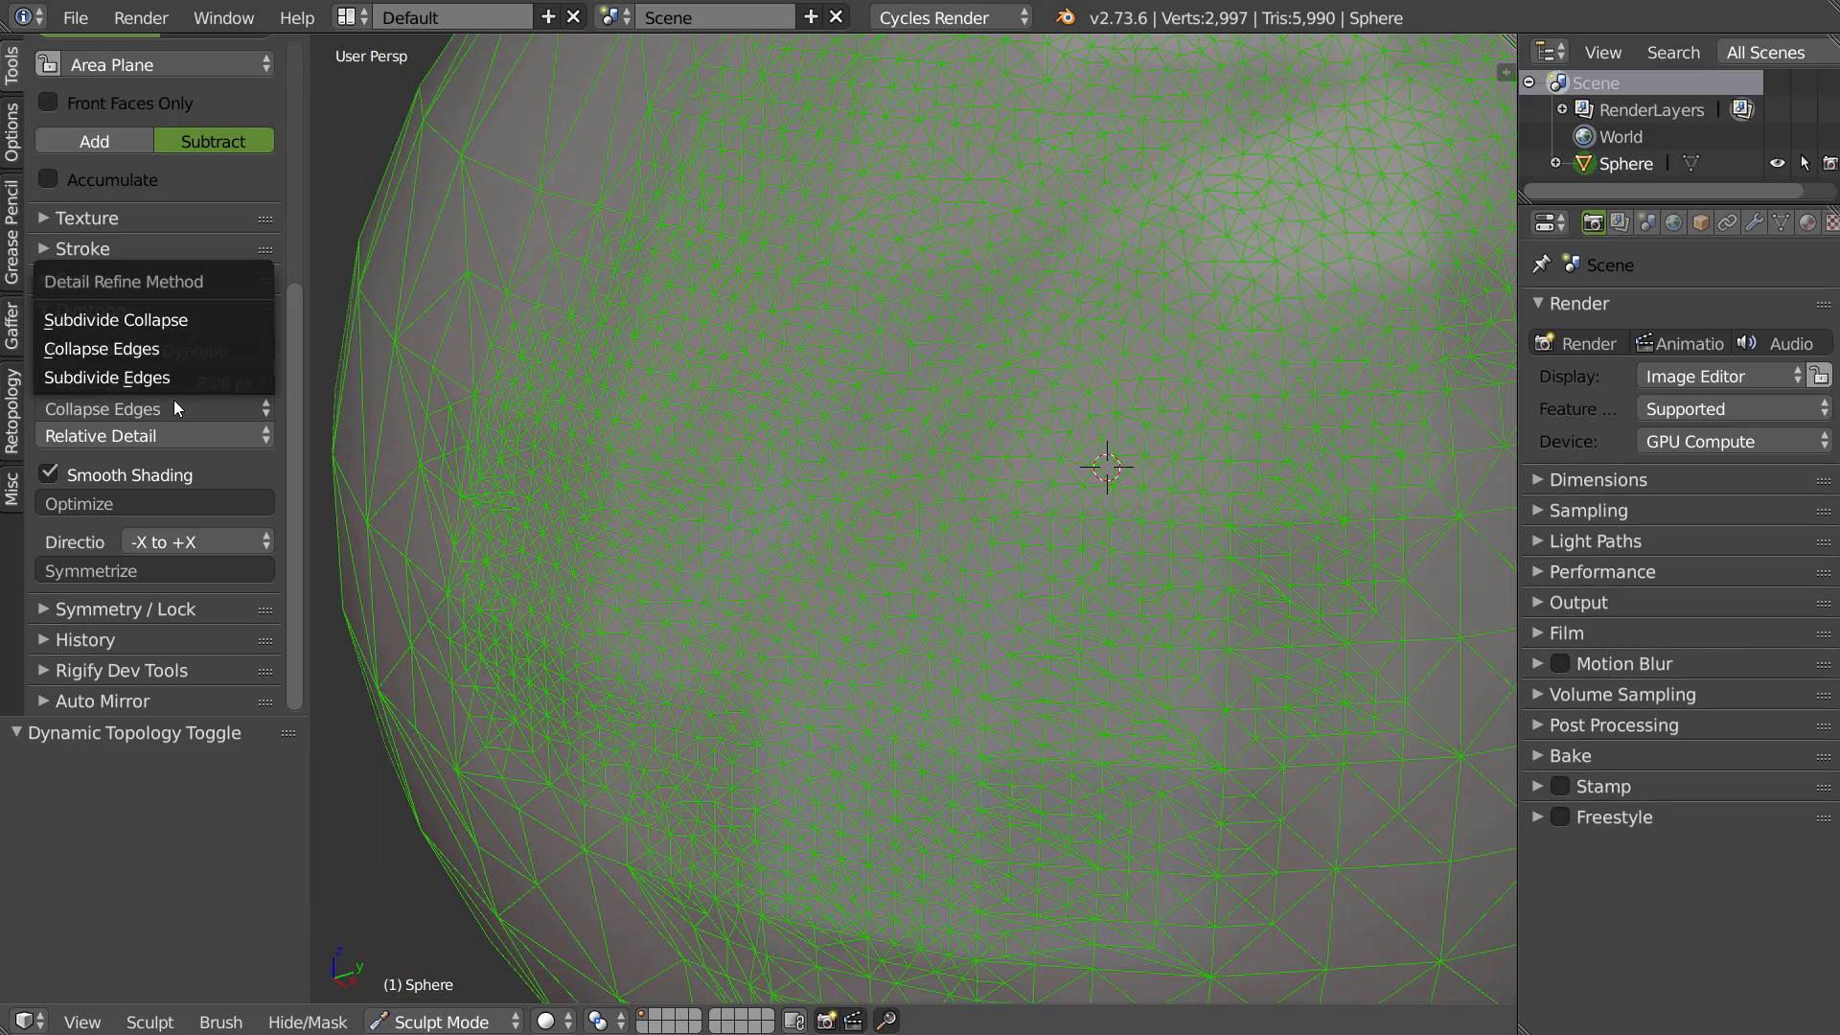
{"action": "left_click", "coordinate": [125, 319]}
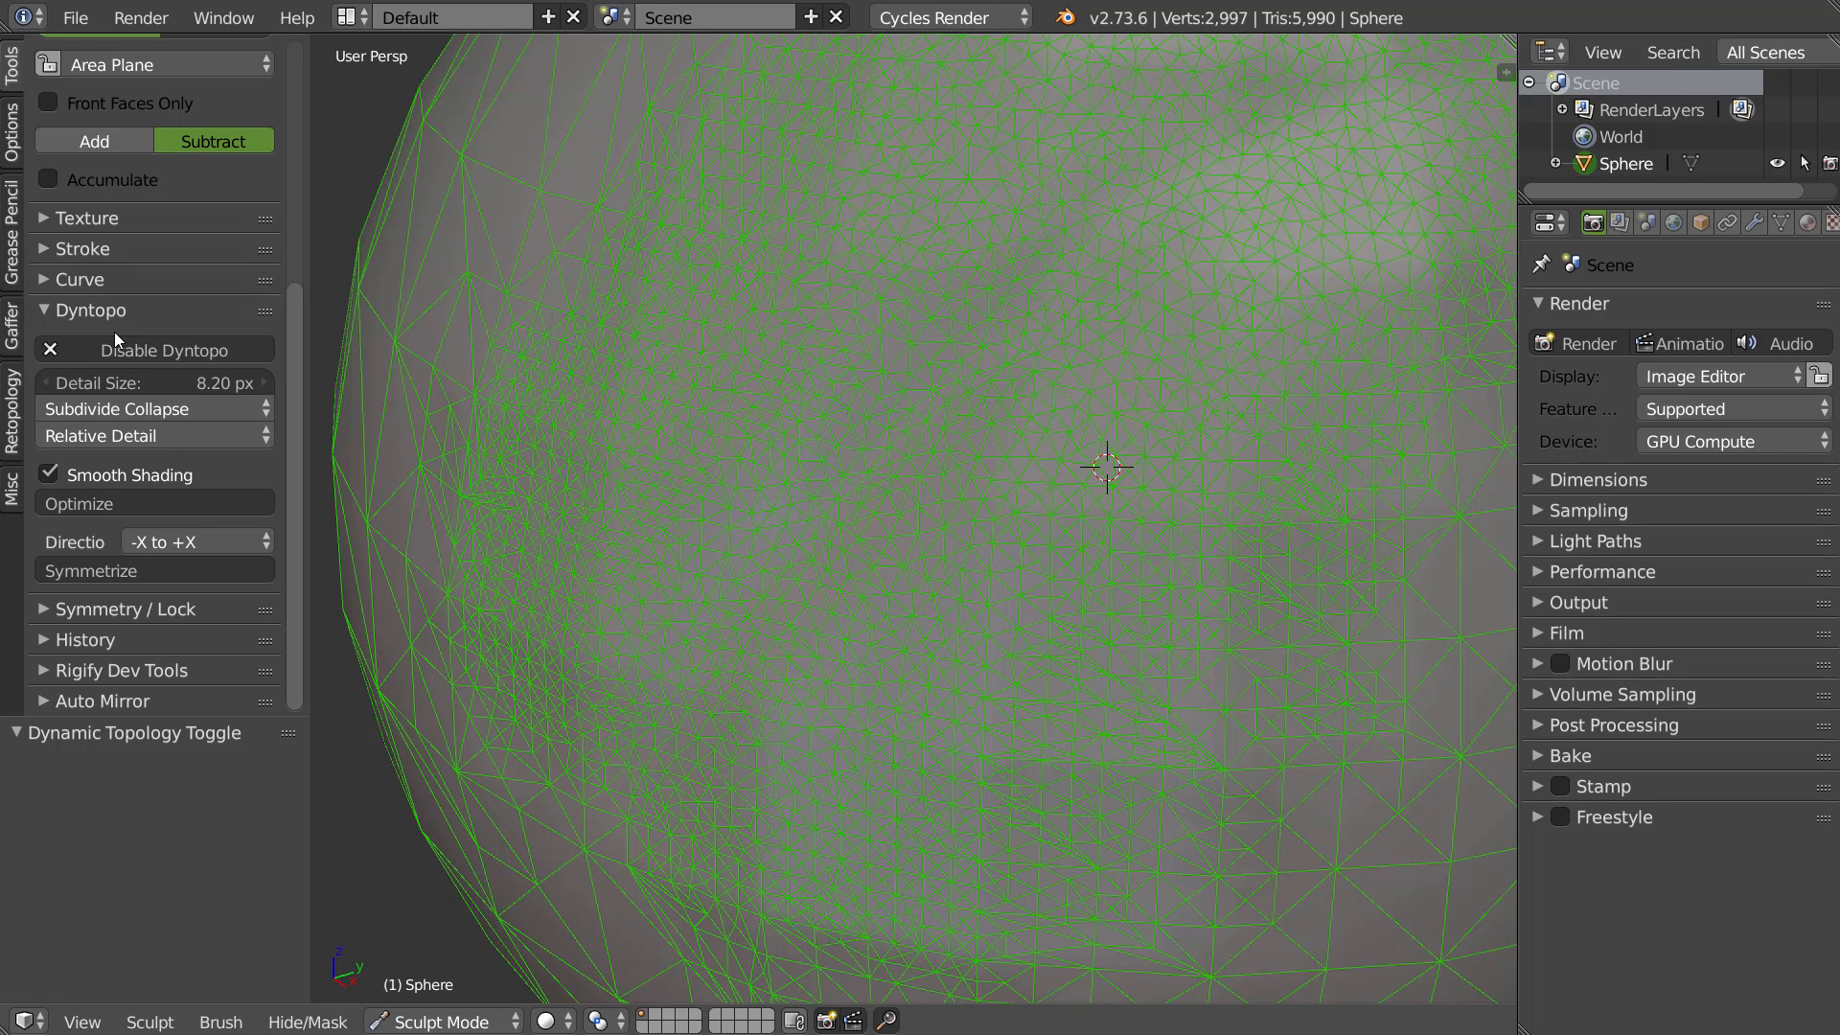
{"action": "scroll", "coordinate": [814, 449], "scroll_direction": "down", "scroll_amount": 5}
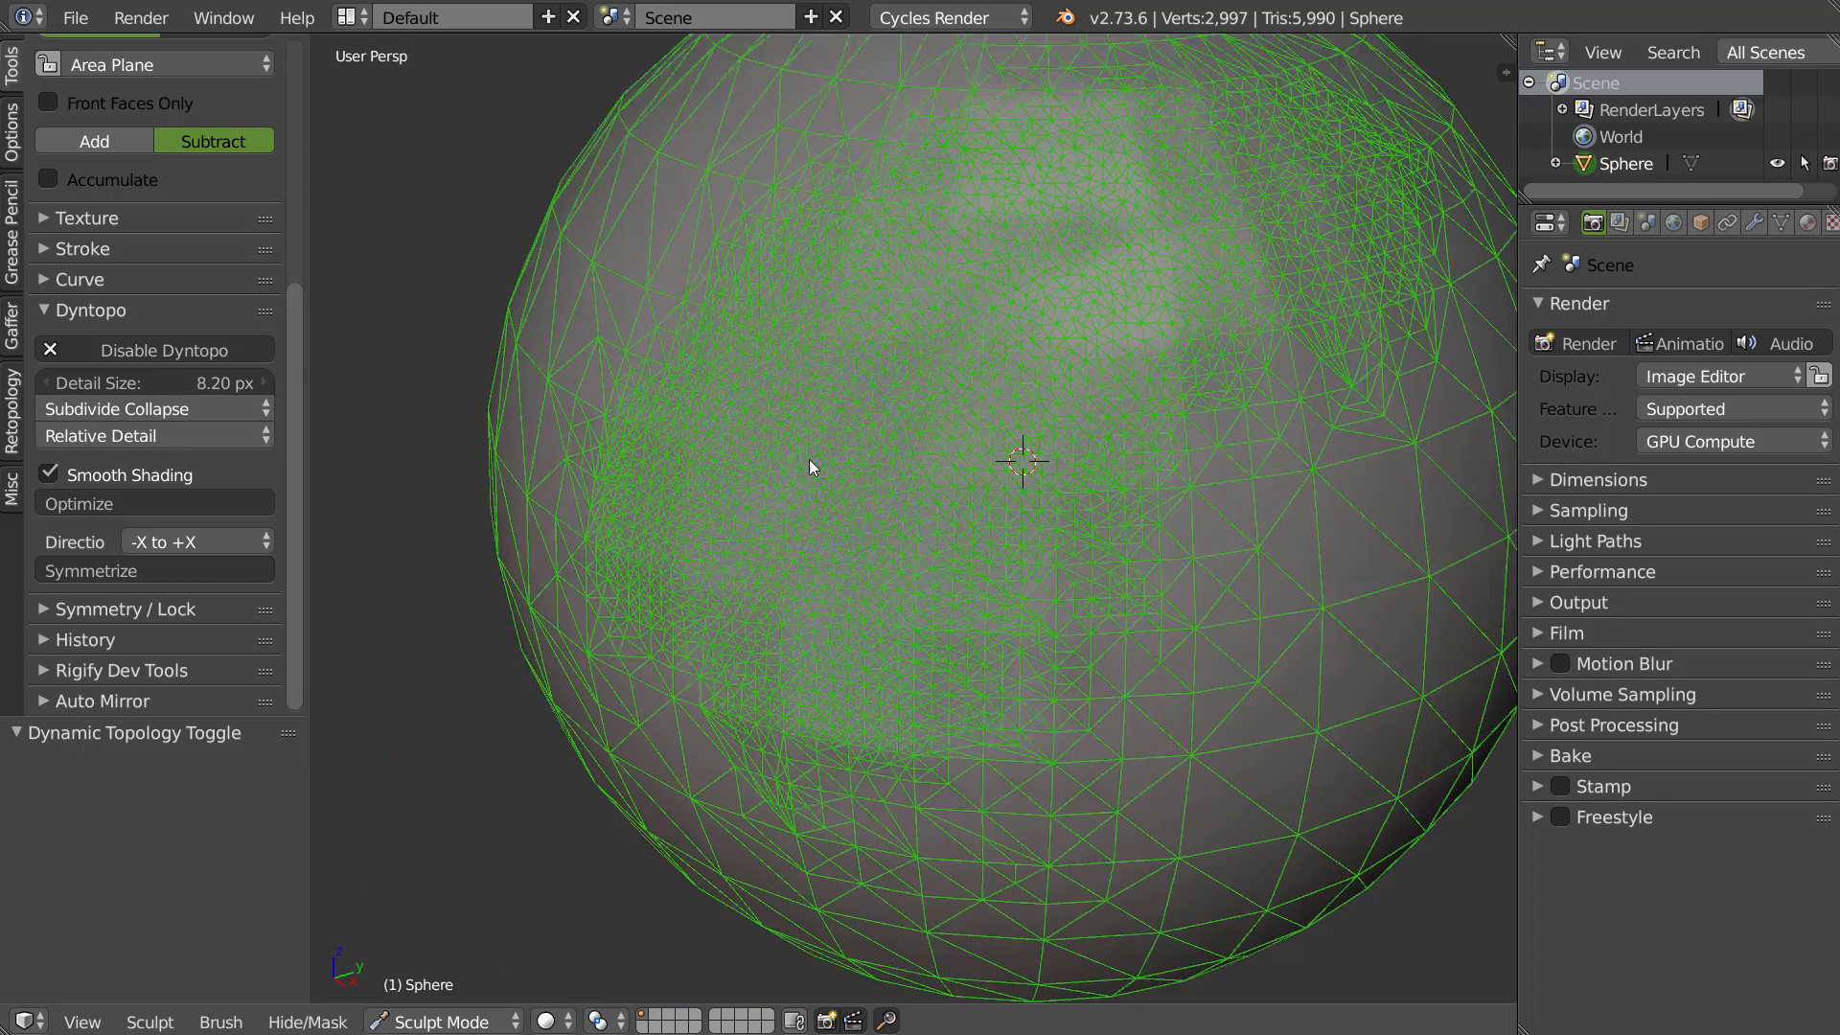
{"action": "left_click_drag", "start_coordinate": [902, 405], "coordinate": [778, 588]}
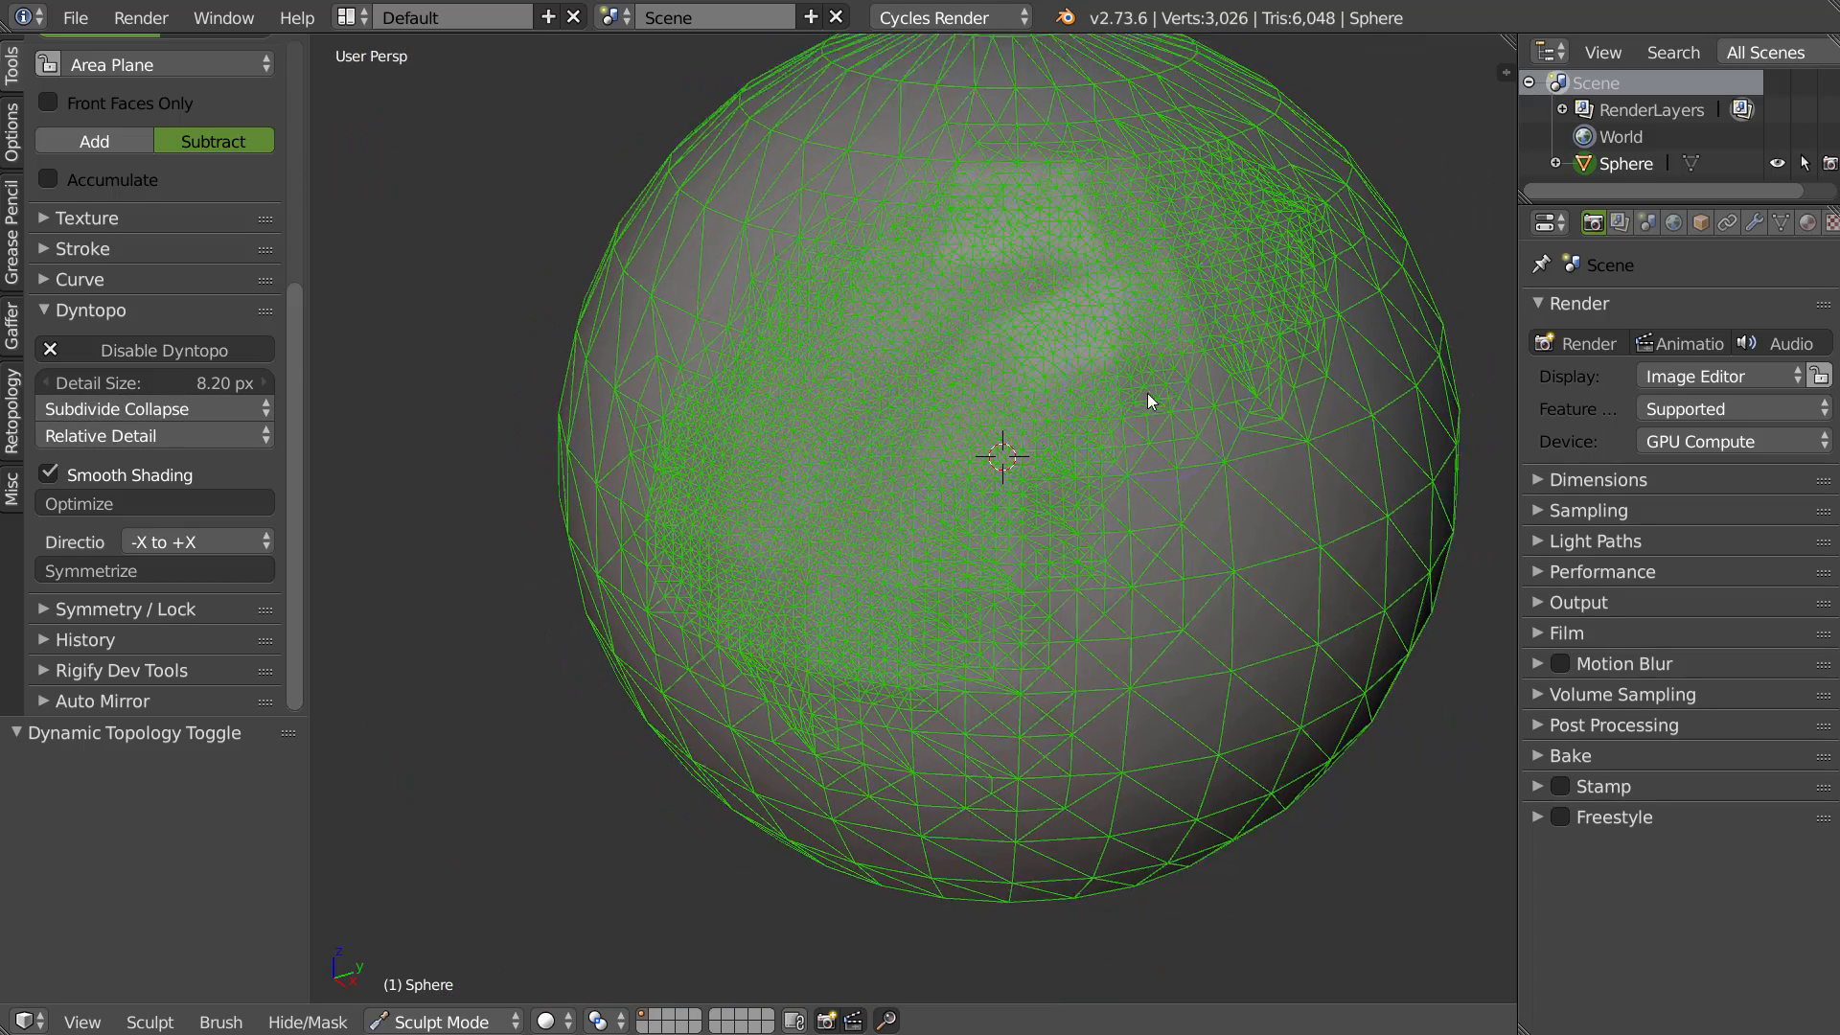
Sculpt several strokes across the refined area from increasing distance to coarsen its topology
{"action": "scroll", "coordinate": [1147, 393], "scroll_direction": "down", "scroll_amount": 2}
{"action": "mouse_move", "coordinate": [984, 420]}
{"action": "left_mouse_down"}
{"action": "mouse_move", "coordinate": [889, 525]}
{"action": "mouse_move", "coordinate": [1181, 365]}
{"action": "left_mouse_up"}
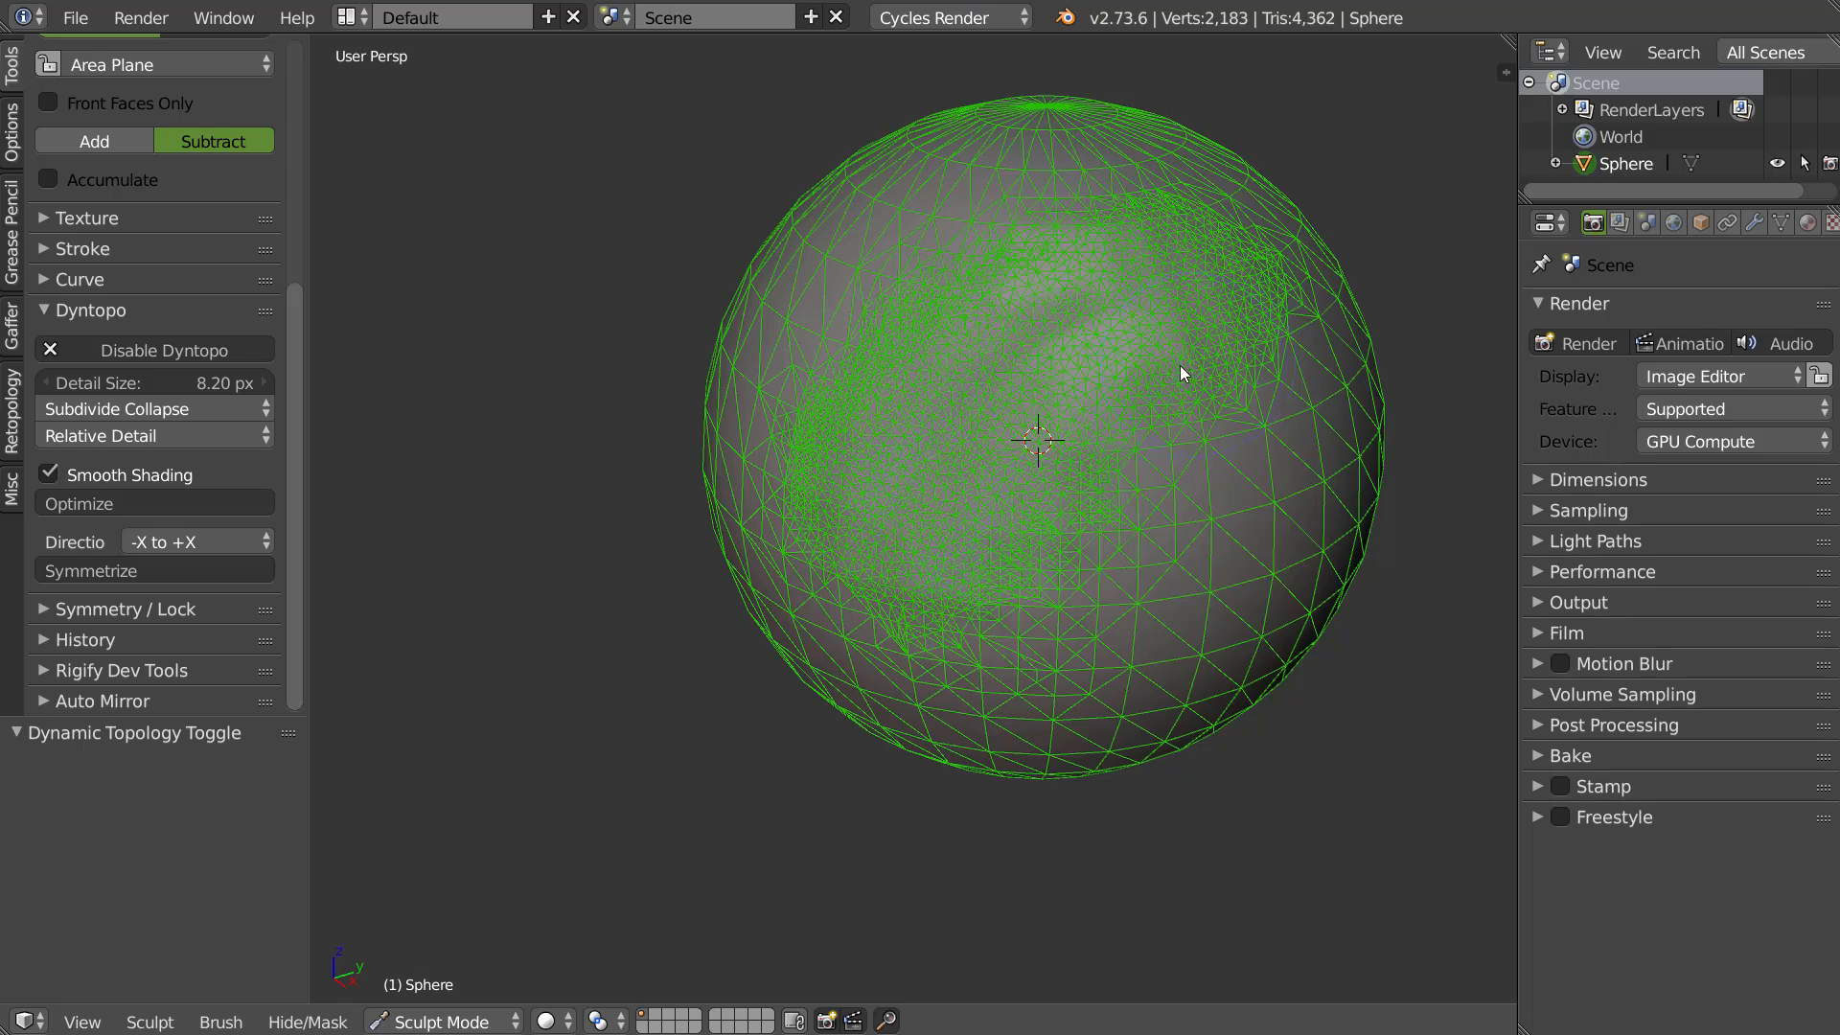
{"action": "scroll", "coordinate": [1180, 365], "scroll_direction": "down", "scroll_amount": 1}
{"action": "left_click_drag", "start_coordinate": [972, 426], "coordinate": [1079, 415]}
{"action": "scroll", "coordinate": [1234, 358], "scroll_direction": "down", "scroll_amount": 1}
{"action": "mouse_move", "coordinate": [1235, 358]}
{"action": "left_mouse_down"}
{"action": "mouse_move", "coordinate": [1049, 389]}
{"action": "mouse_move", "coordinate": [991, 448]}
{"action": "left_mouse_up"}
Sculpt a close-up diagonal Crease stroke through the coarsened area to create a dense strip of topology
{"action": "scroll", "coordinate": [1001, 436], "scroll_direction": "up", "scroll_amount": 8}
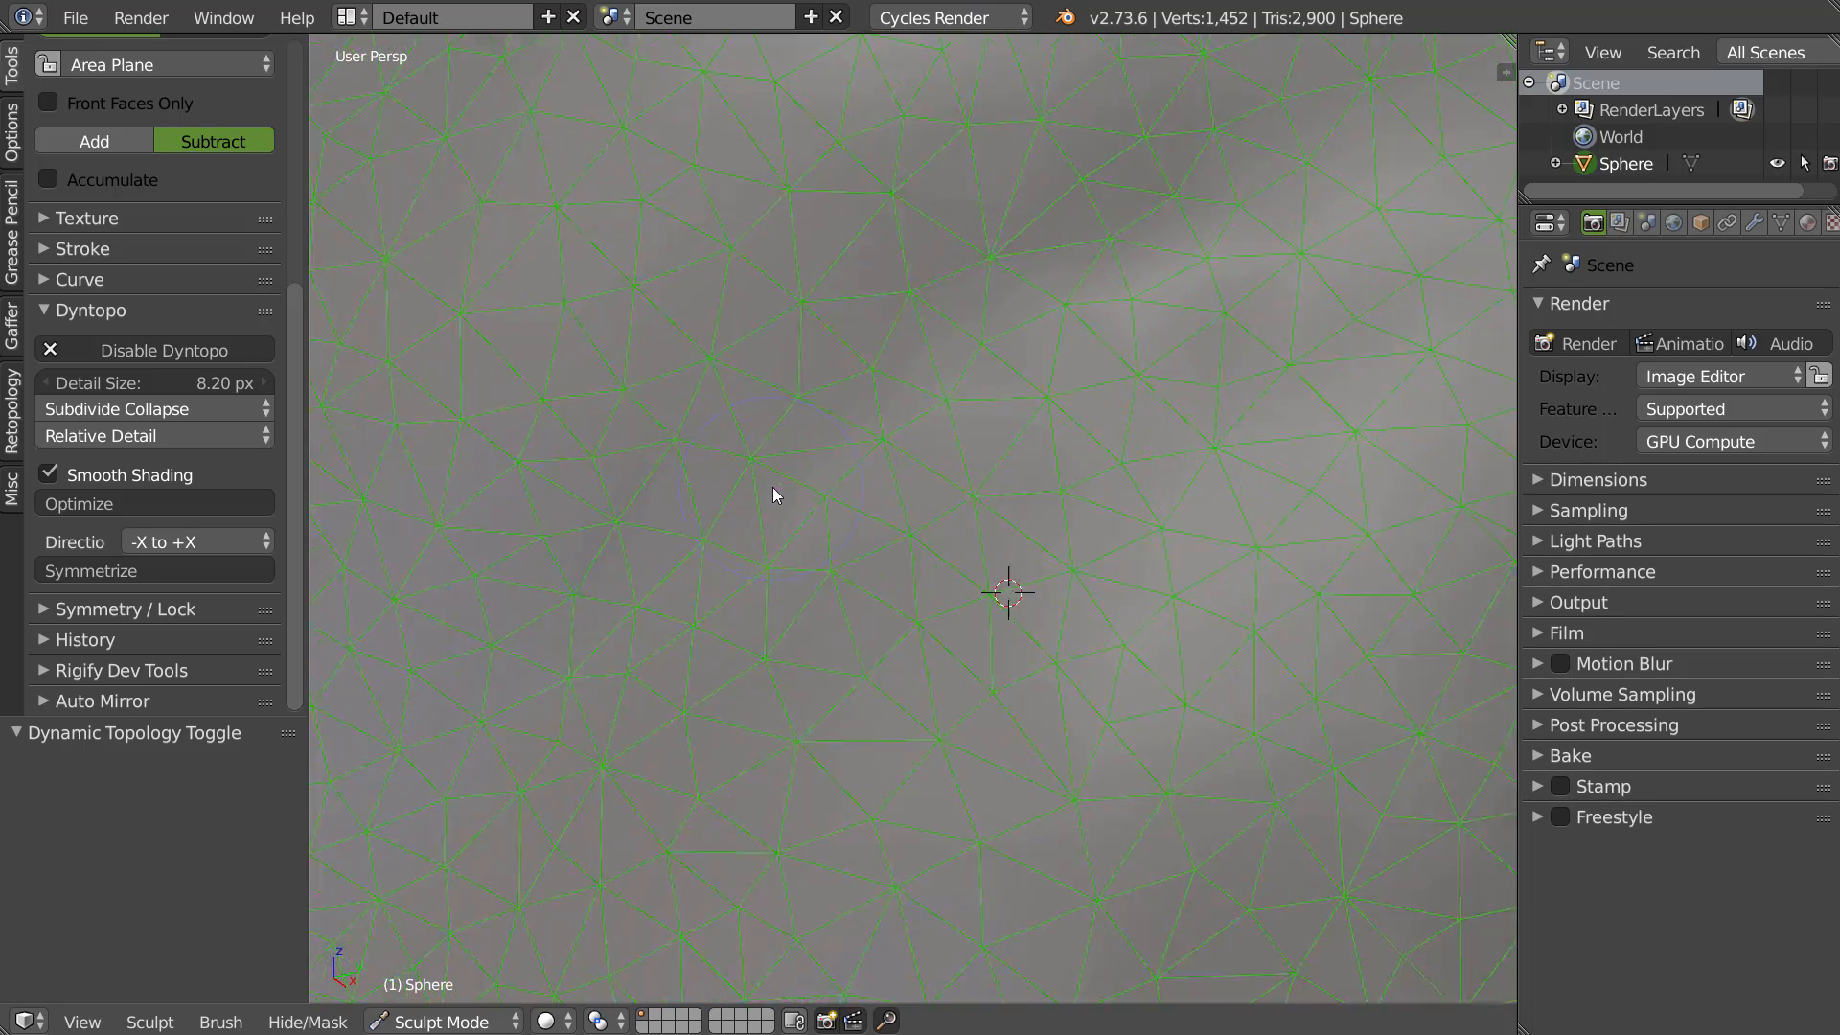
{"action": "mouse_move", "coordinate": [657, 653]}
{"action": "left_mouse_down"}
{"action": "mouse_move", "coordinate": [924, 406]}
{"action": "mouse_move", "coordinate": [1191, 213]}
{"action": "left_mouse_up"}
{"action": "scroll", "coordinate": [1159, 330], "scroll_direction": "down", "scroll_amount": 3}
{"action": "scroll", "coordinate": [1155, 325], "scroll_direction": "down", "scroll_amount": 3}
{"action": "middle_click_drag", "start_coordinate": [1174, 348], "coordinate": [1048, 349], "text": "shift"}
Switch the sculpt brush from Crease to the standard Draw brush
{"action": "key", "text": "w"}
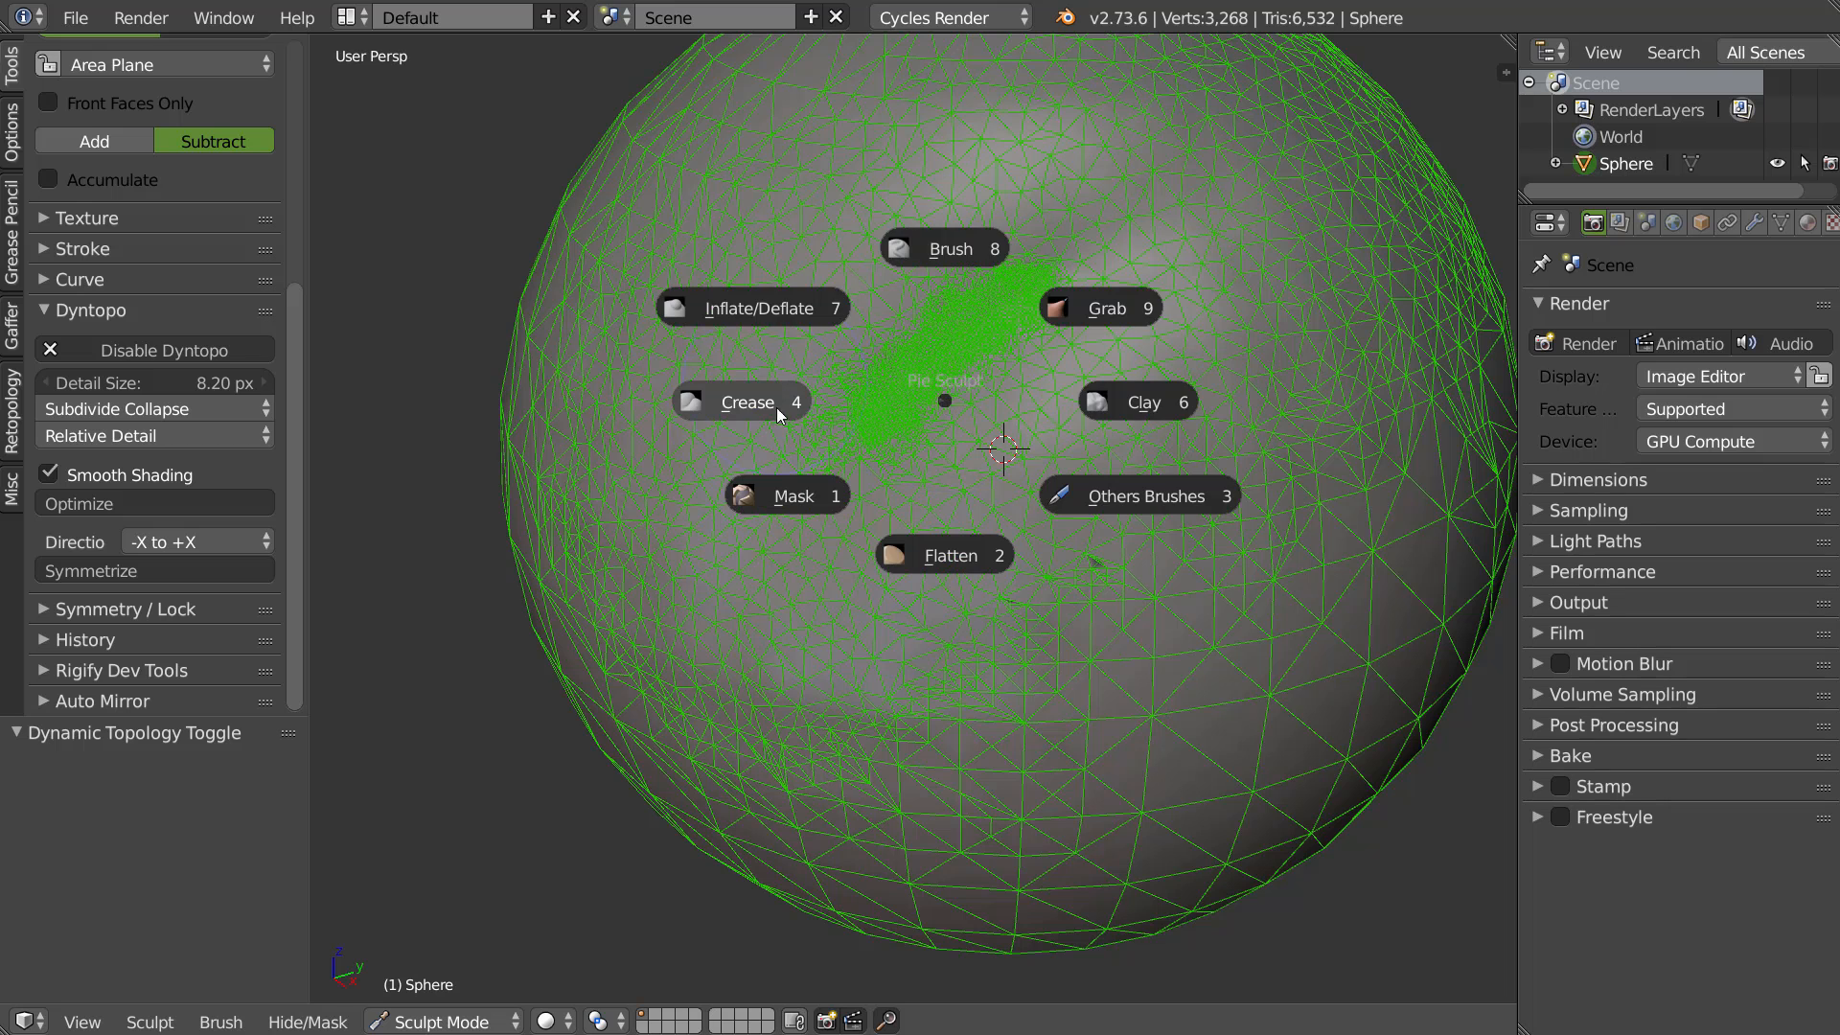
{"action": "left_click", "coordinate": [949, 251]}
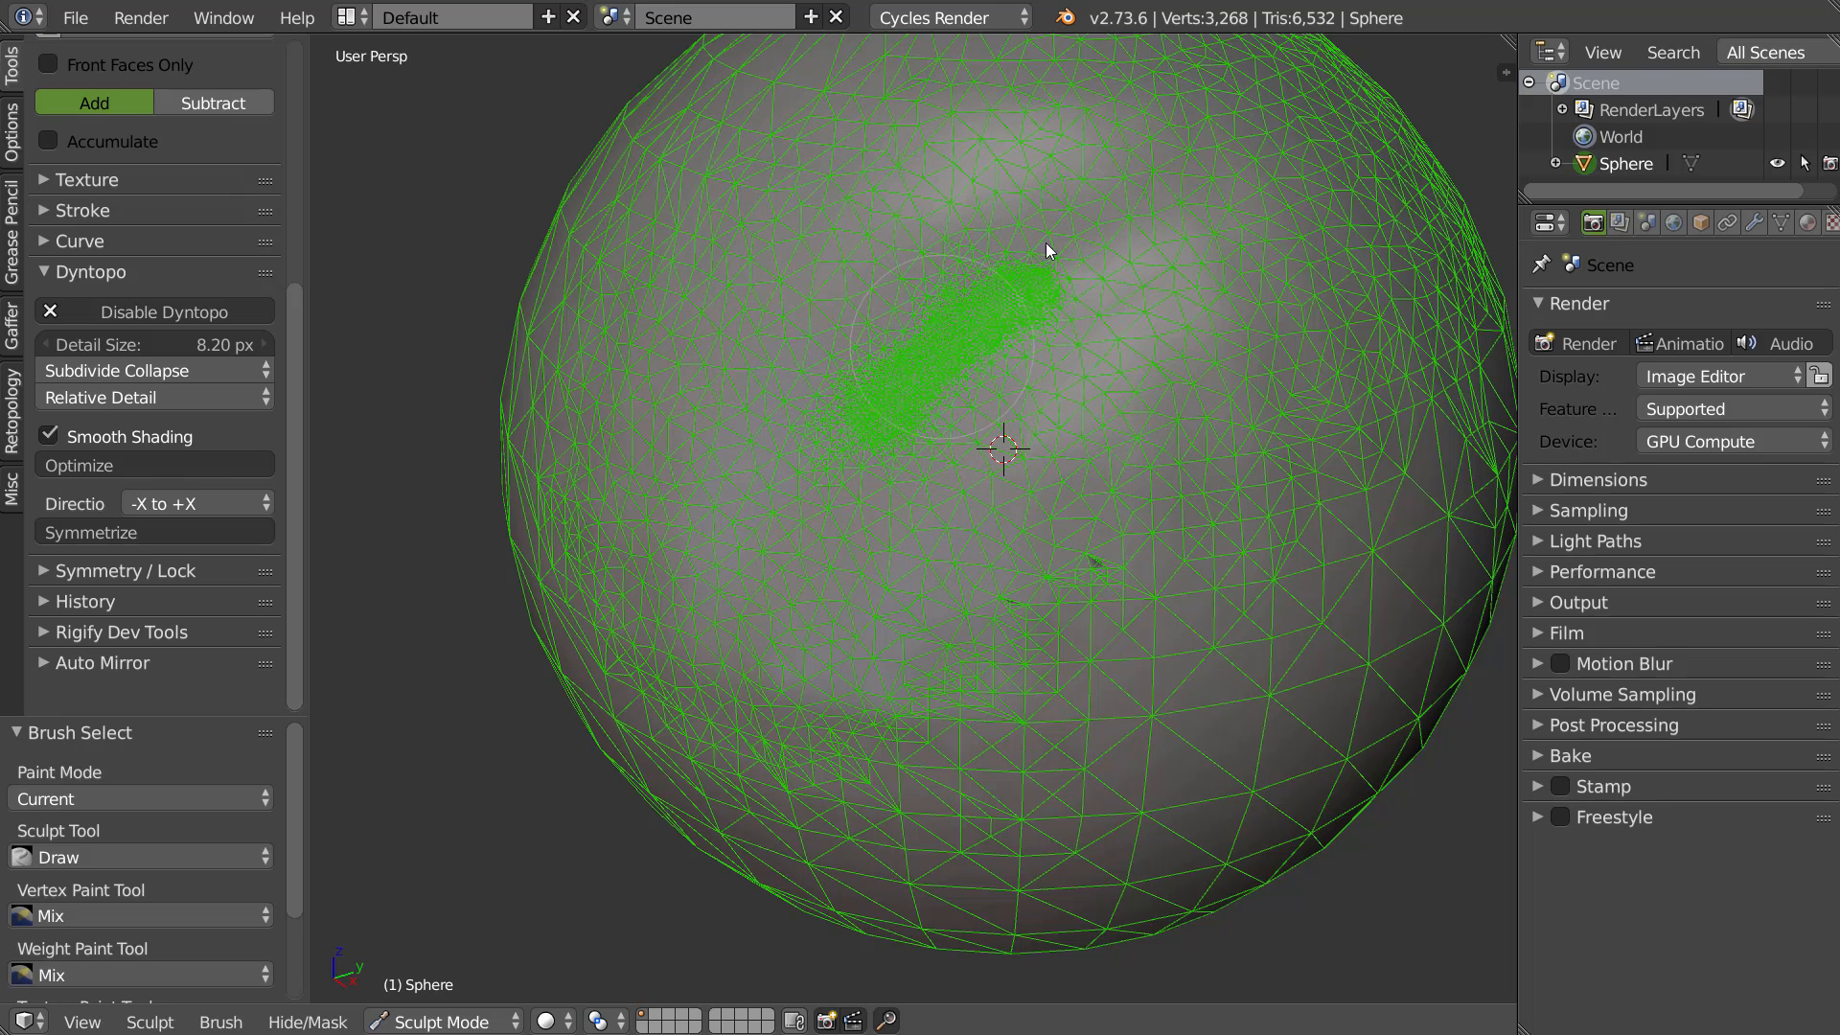
{"action": "scroll", "coordinate": [876, 377], "scroll_direction": "up", "scroll_amount": 2}
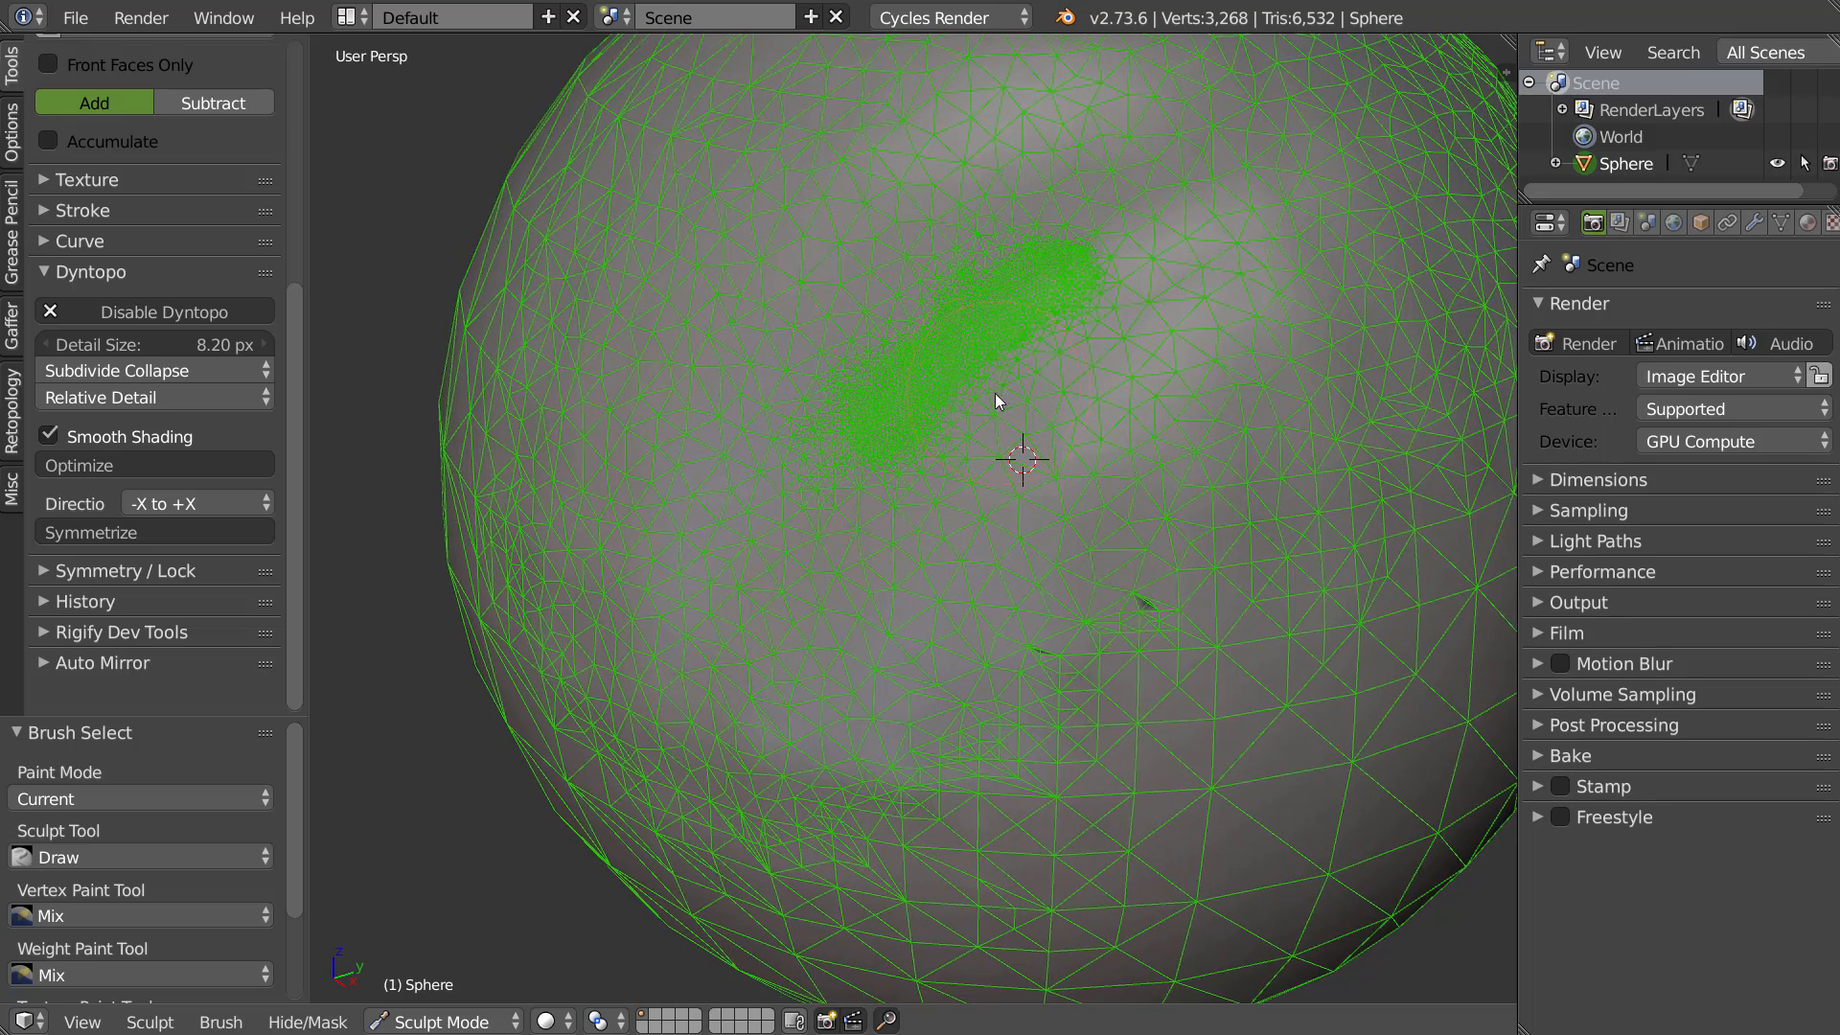
{"action": "middle_click_drag", "start_coordinate": [995, 393], "coordinate": [970, 356], "text": "shift"}
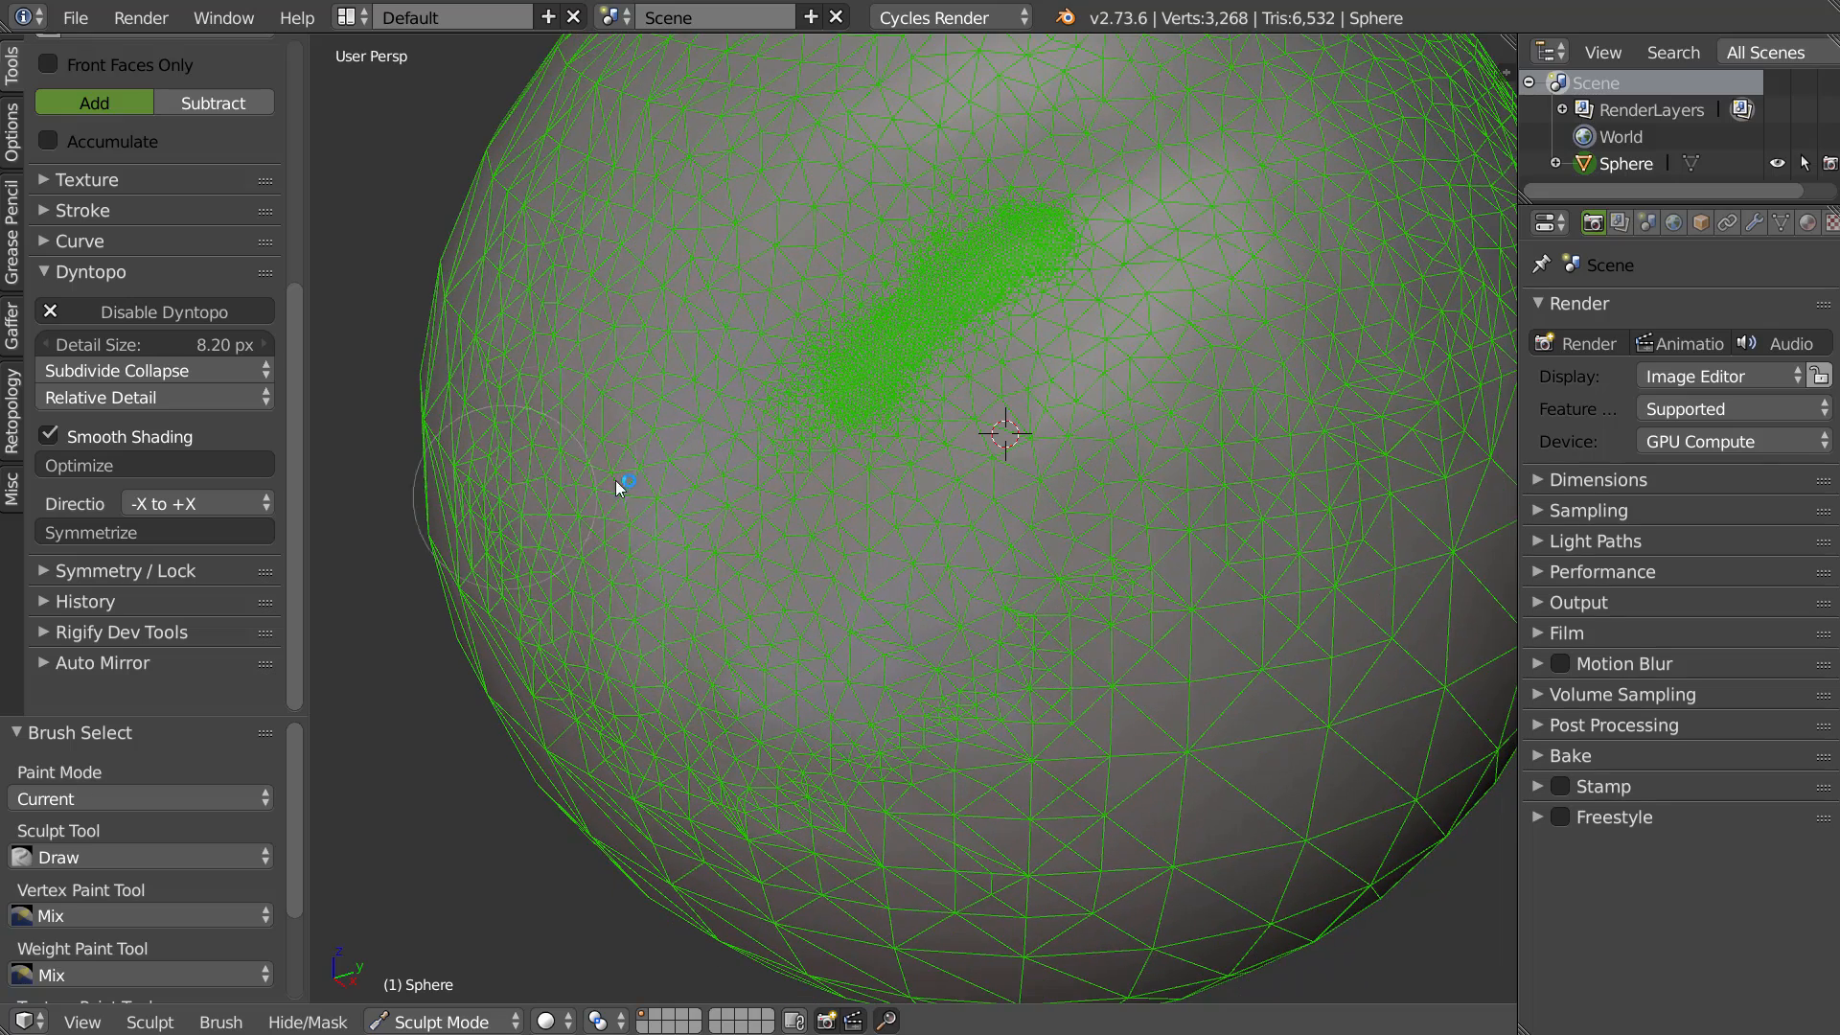
{"action": "middle_click_drag", "start_coordinate": [826, 343], "coordinate": [757, 425], "text": "shift"}
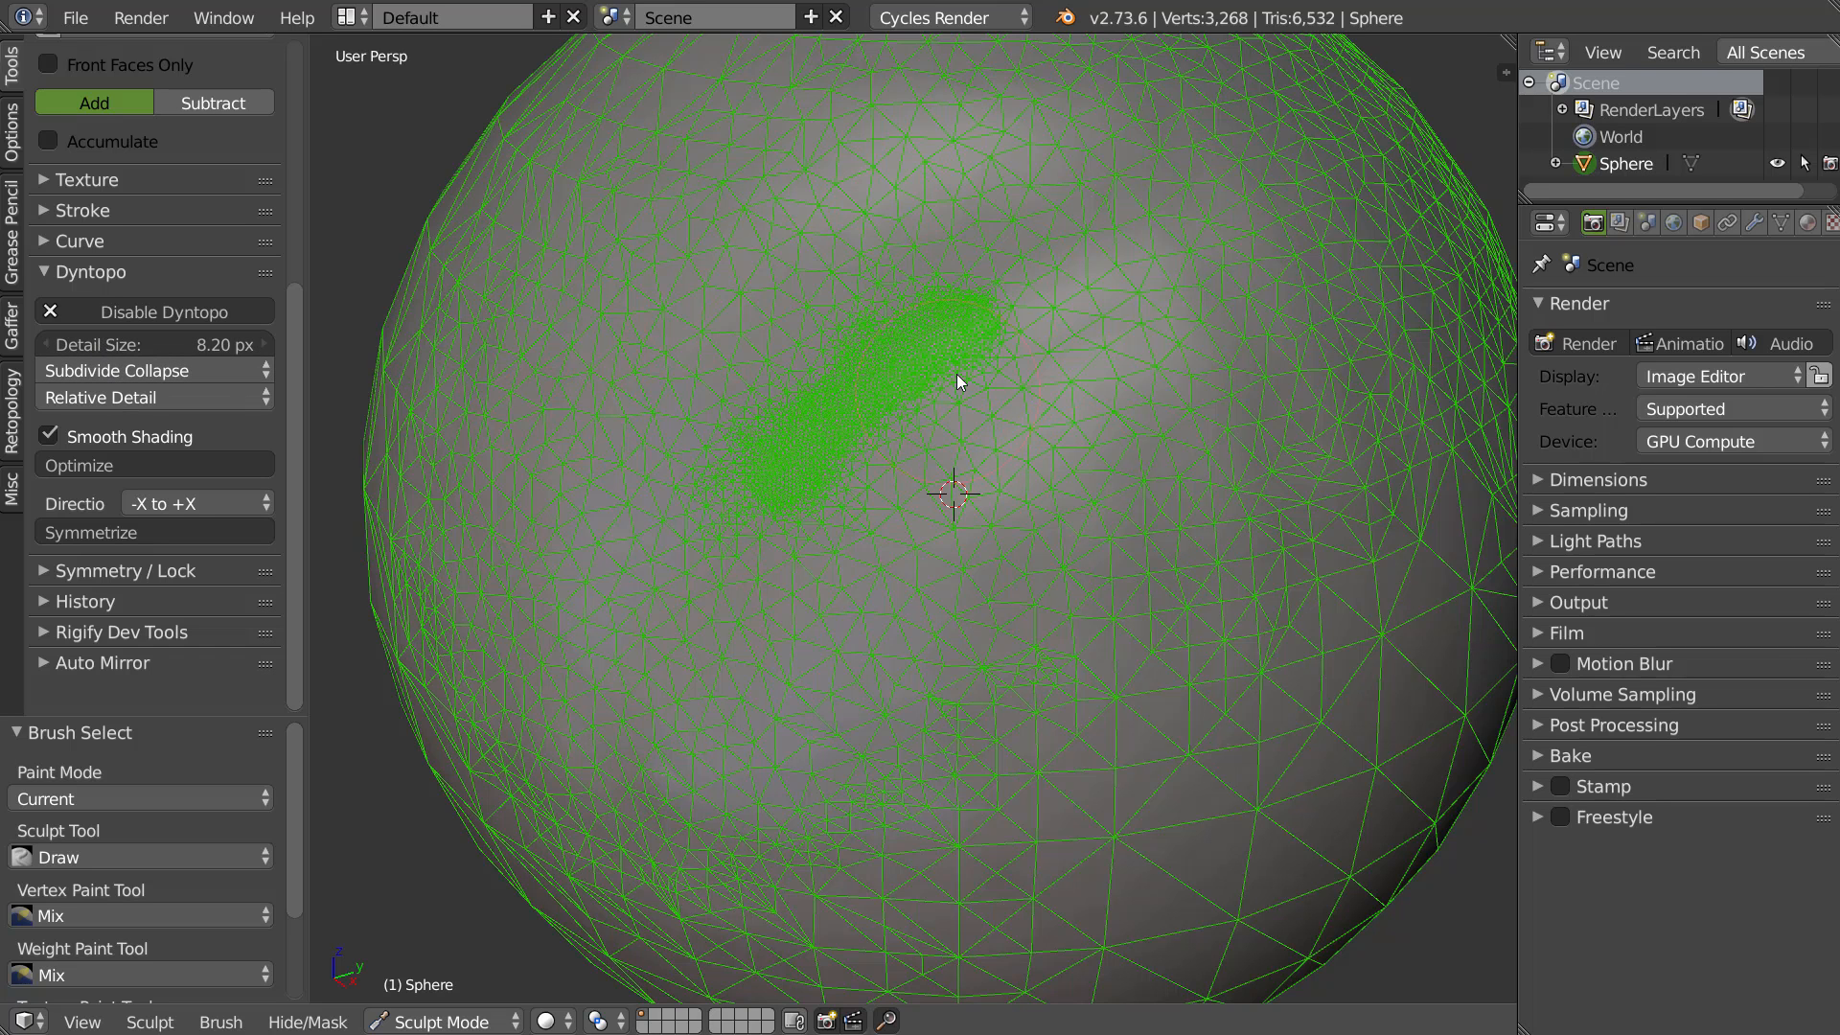
Set the Dyntopo detail size to 24.10 px and sculpt with the Draw brush over the dense strip
{"action": "left_click_drag", "start_coordinate": [121, 347], "coordinate": [295, 346]}
{"action": "left_click_drag", "start_coordinate": [987, 310], "coordinate": [797, 470]}
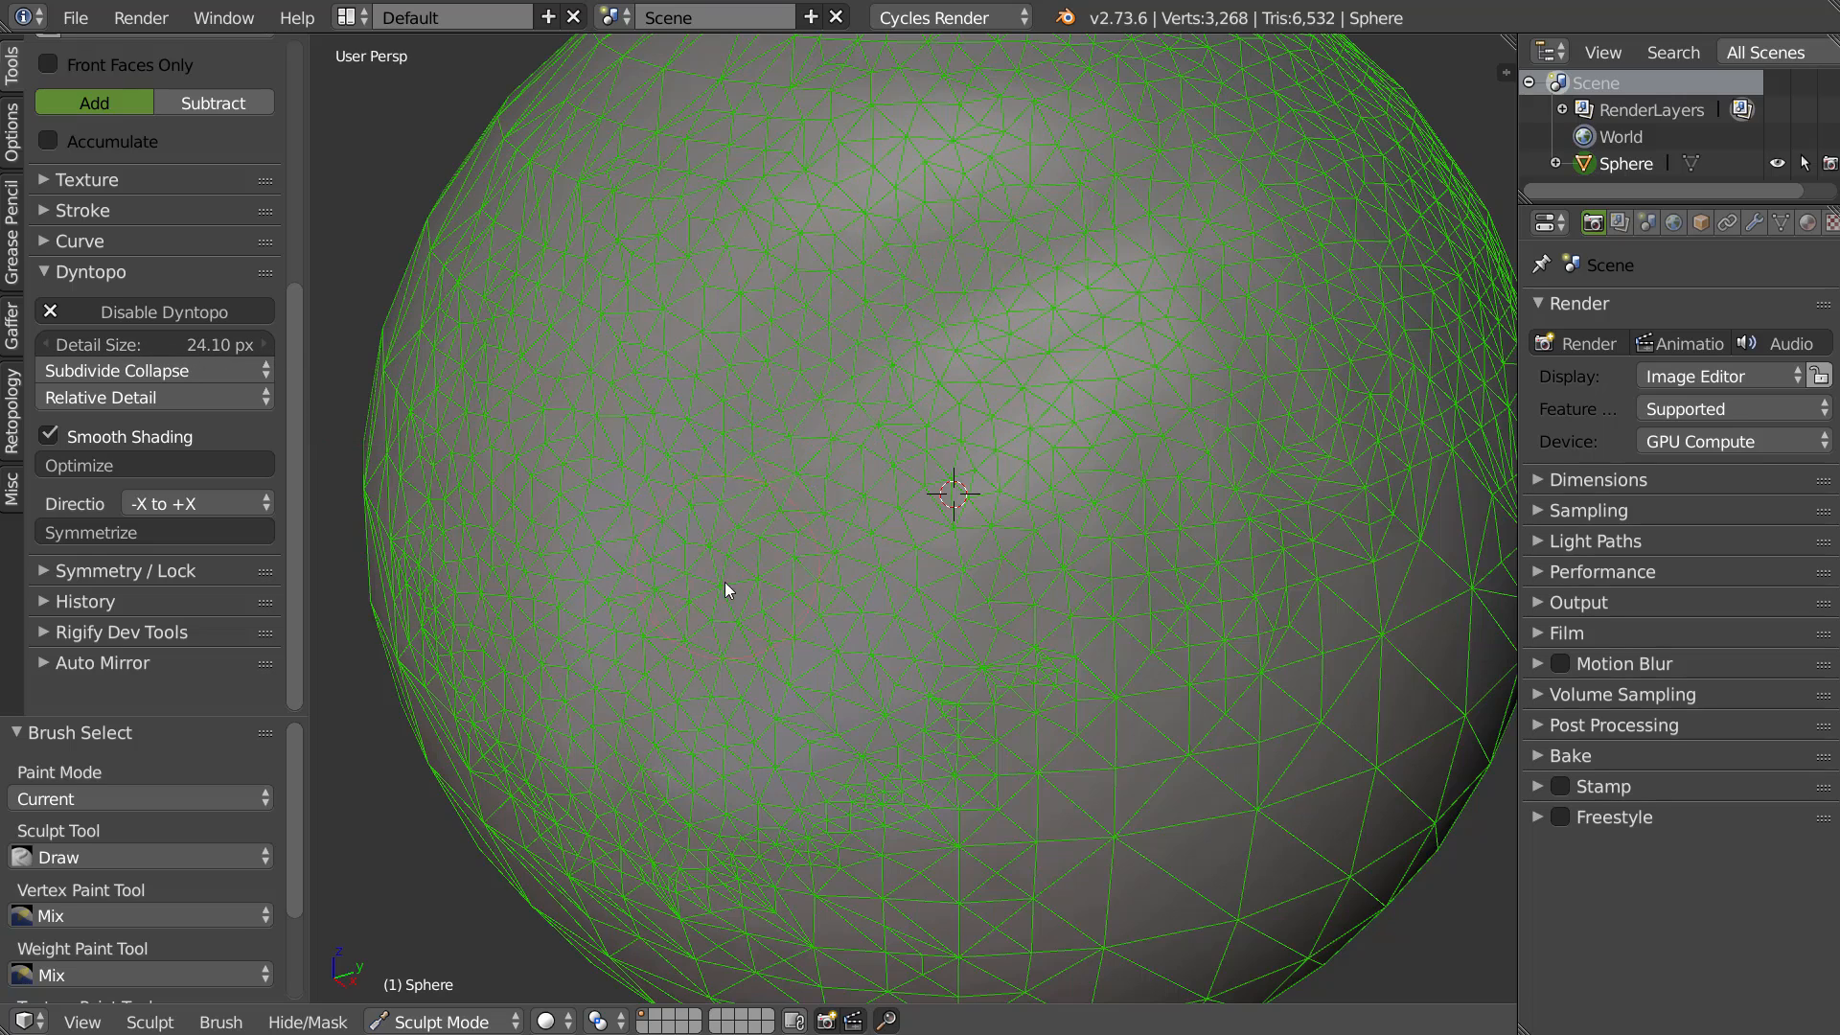
{"action": "scroll", "coordinate": [866, 429], "scroll_direction": "up", "scroll_amount": 3}
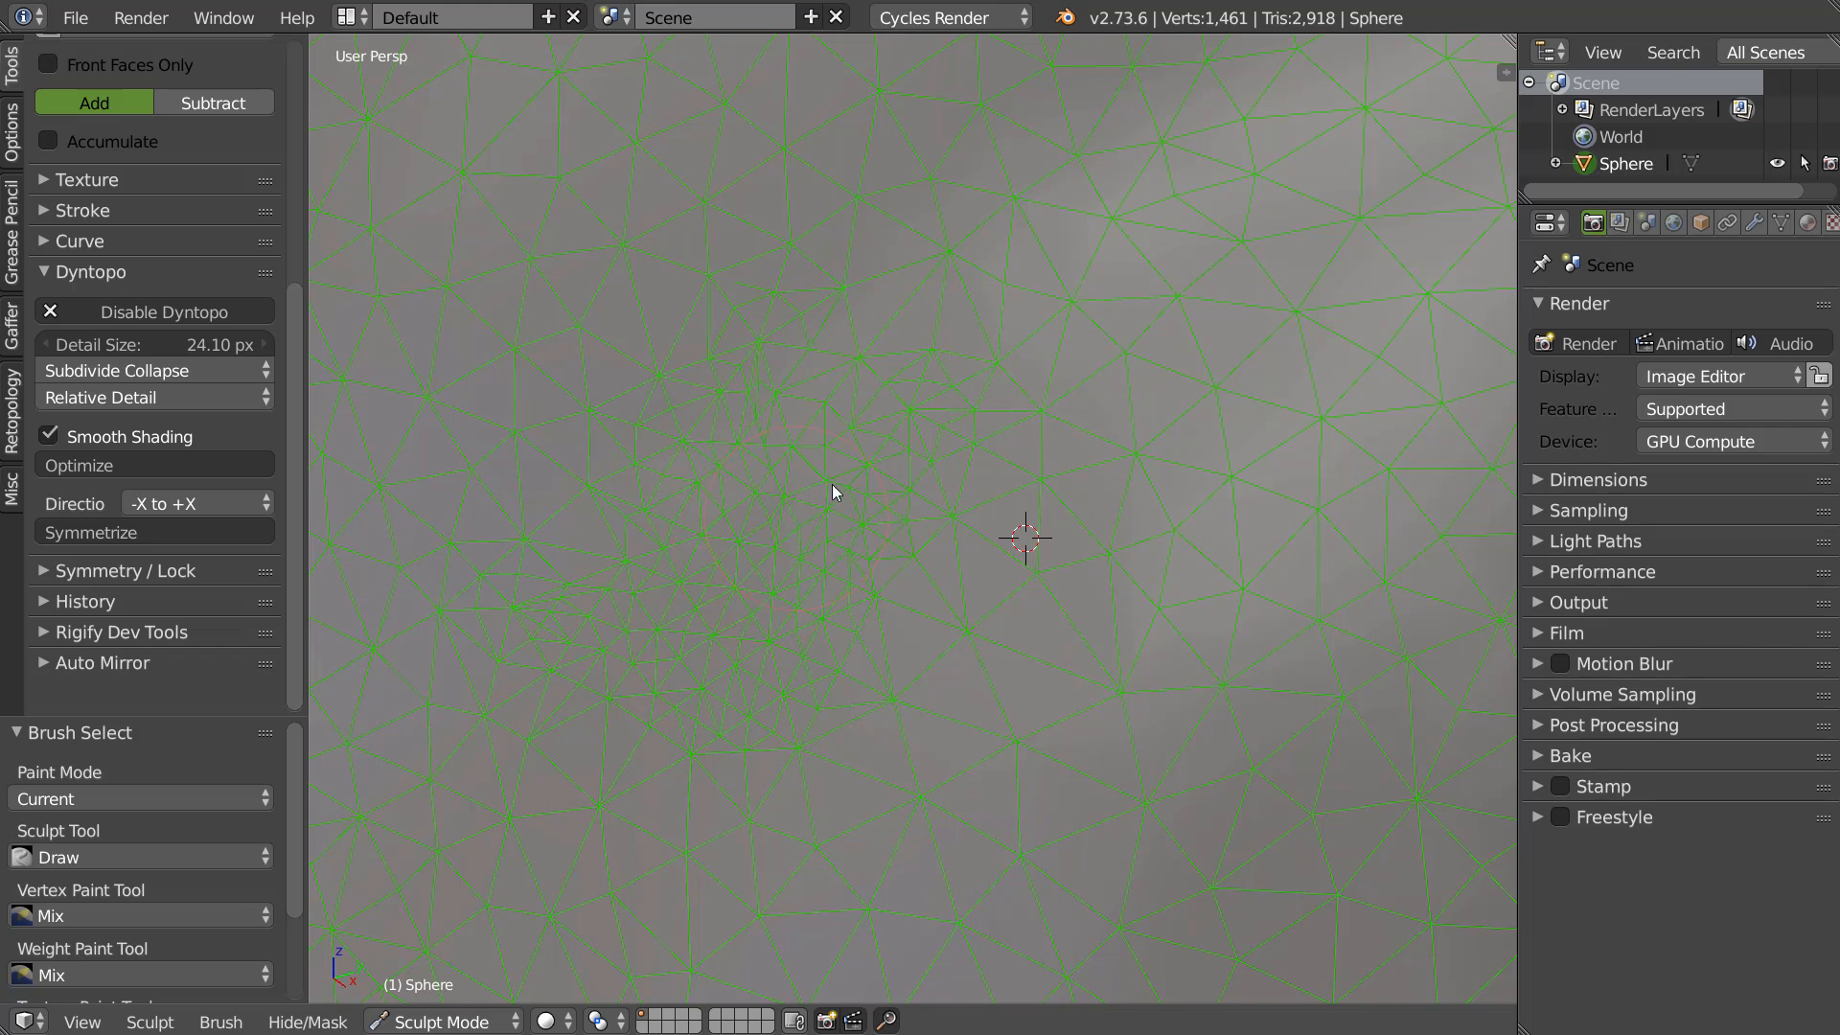
{"action": "scroll", "coordinate": [901, 408], "scroll_direction": "up", "scroll_amount": 3}
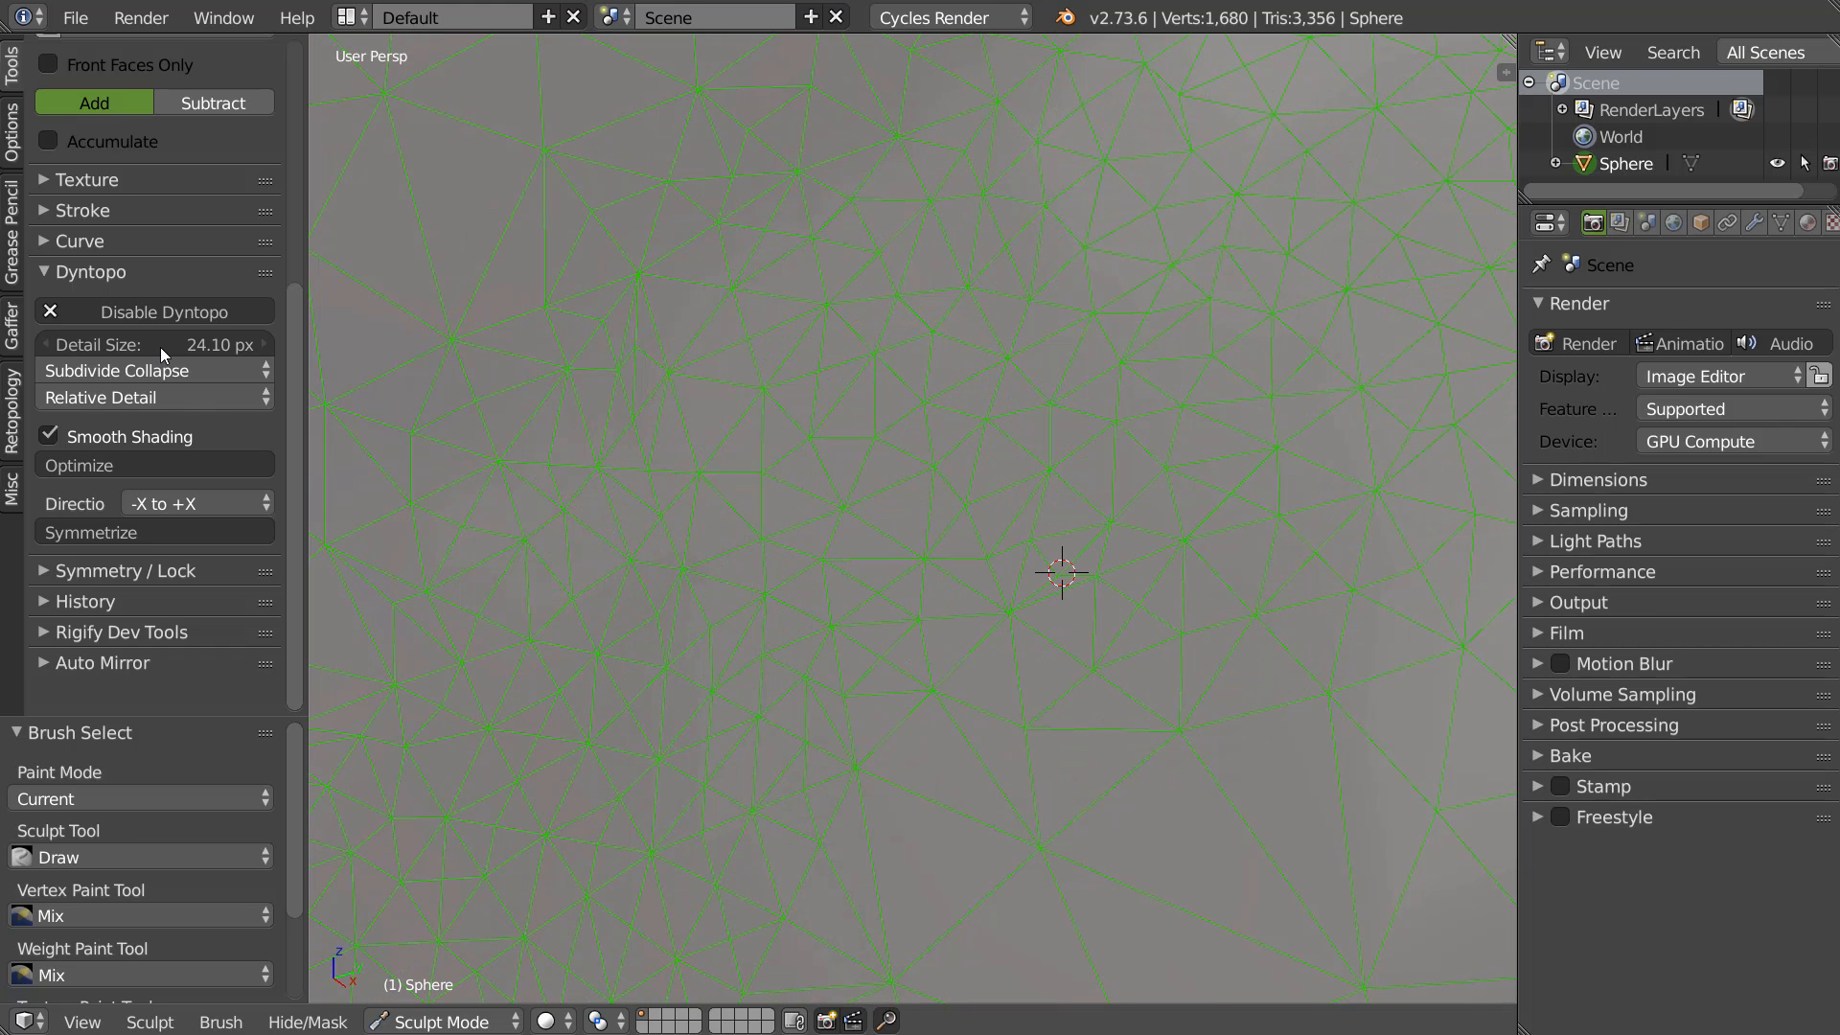
Raise the Dyntopo detail size to 40 px and apply a Draw dab on the sphere
{"action": "left_click_drag", "start_coordinate": [145, 343], "coordinate": [382, 331]}
{"action": "left_click", "coordinate": [1071, 376]}
{"action": "scroll", "coordinate": [1102, 381], "scroll_direction": "down", "scroll_amount": 4}
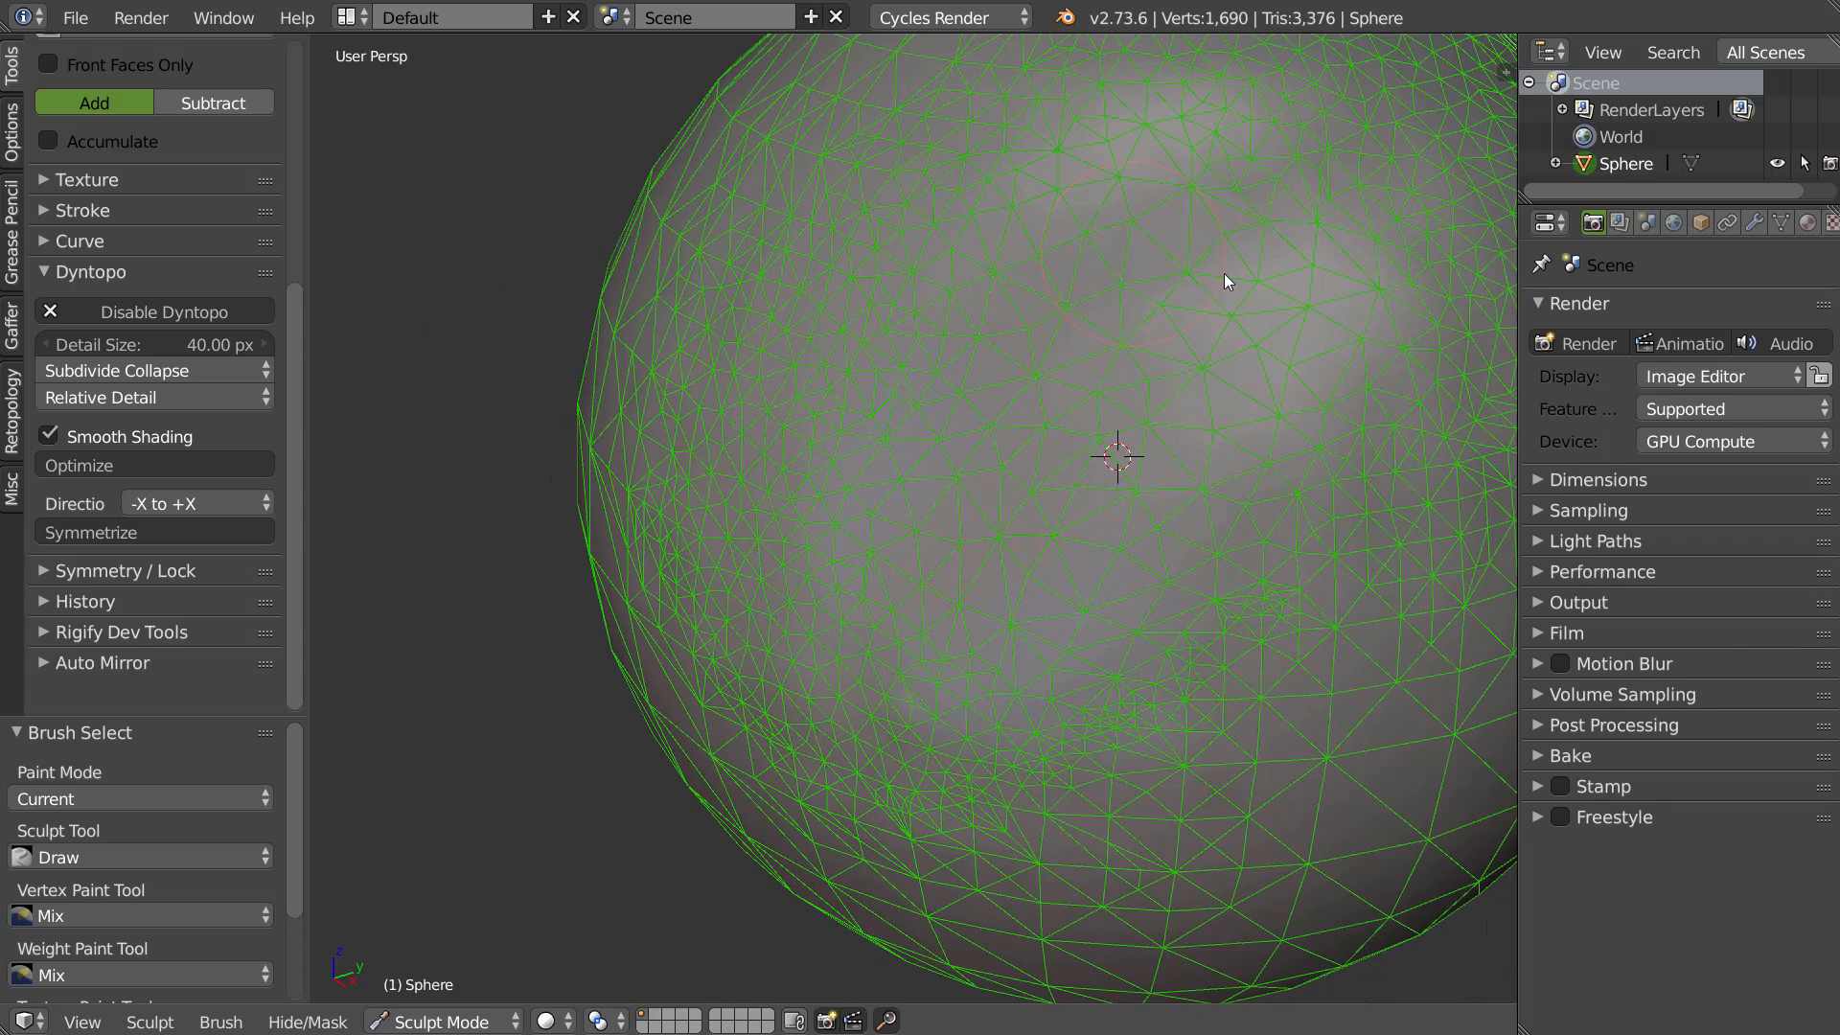
Set the Dyntopo detail size to 6 px and sculpt a diagonal Draw stroke across the sphere's coarsened area
{"action": "middle_click_drag", "start_coordinate": [1171, 510], "coordinate": [1058, 437], "text": "shift"}
{"action": "left_click", "coordinate": [136, 370]}
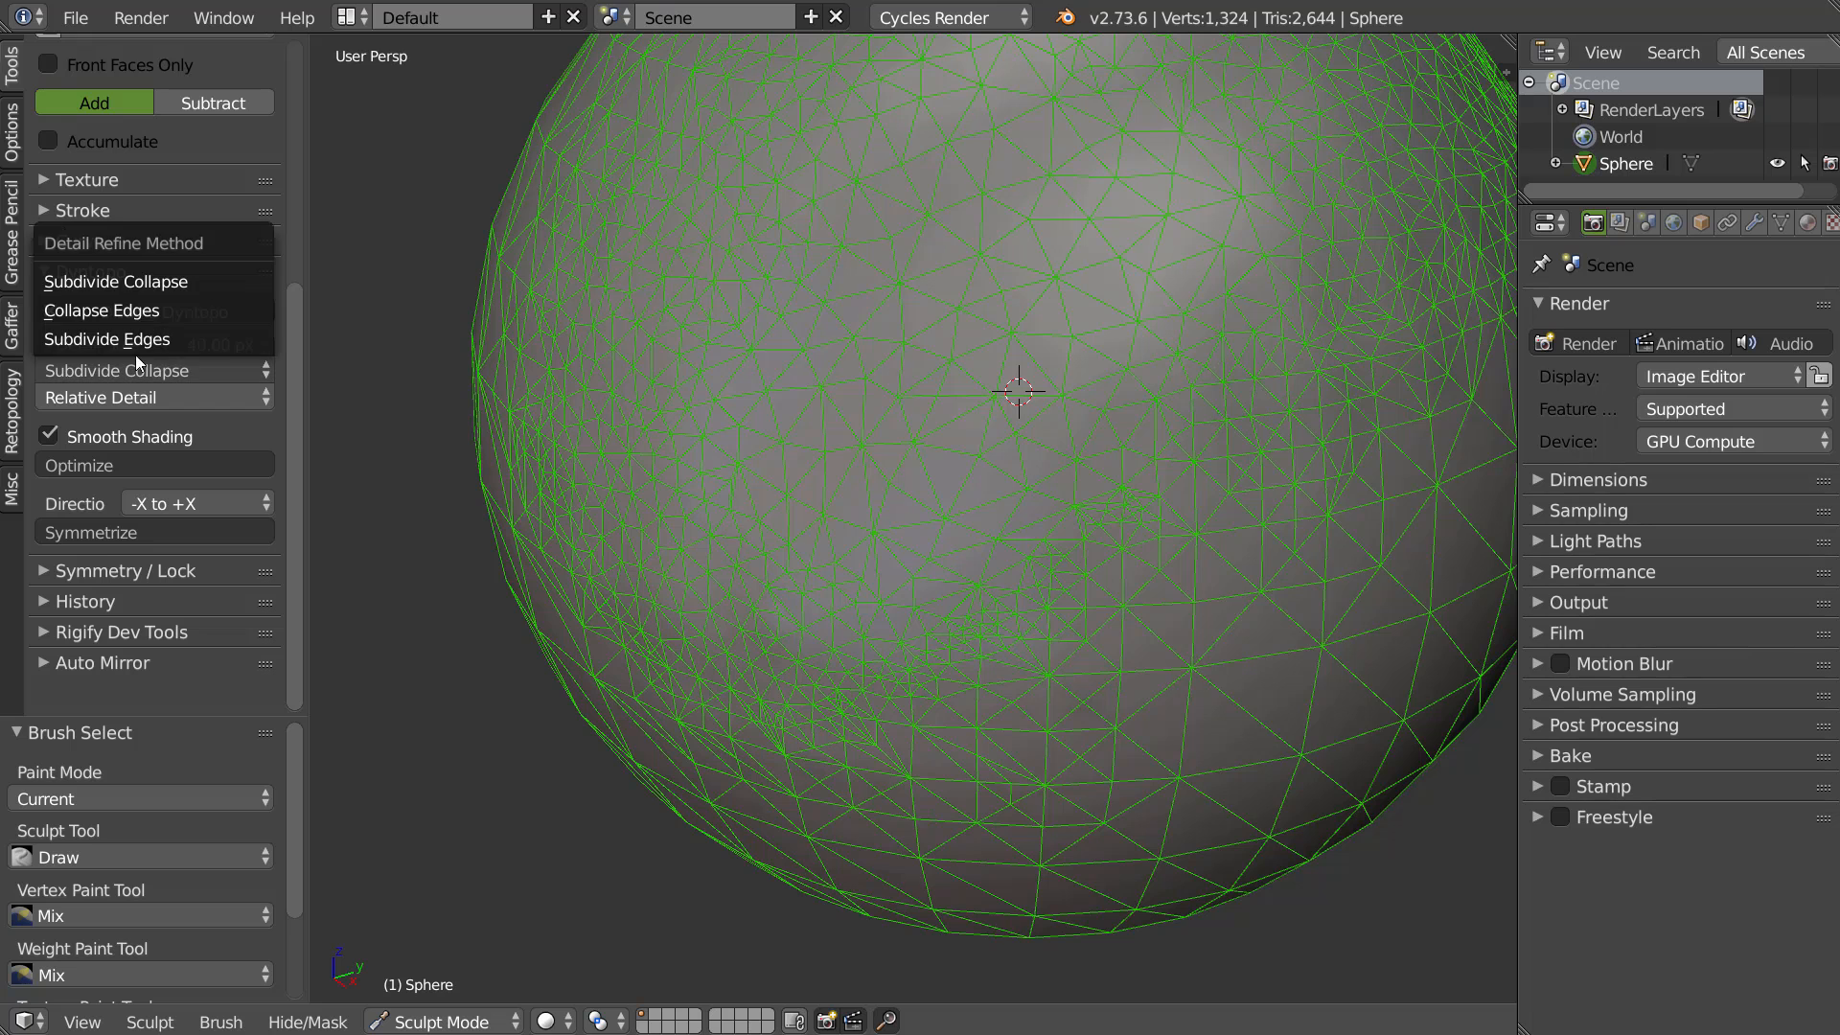
{"action": "left_click_drag", "start_coordinate": [148, 353], "coordinate": [66, 344]}
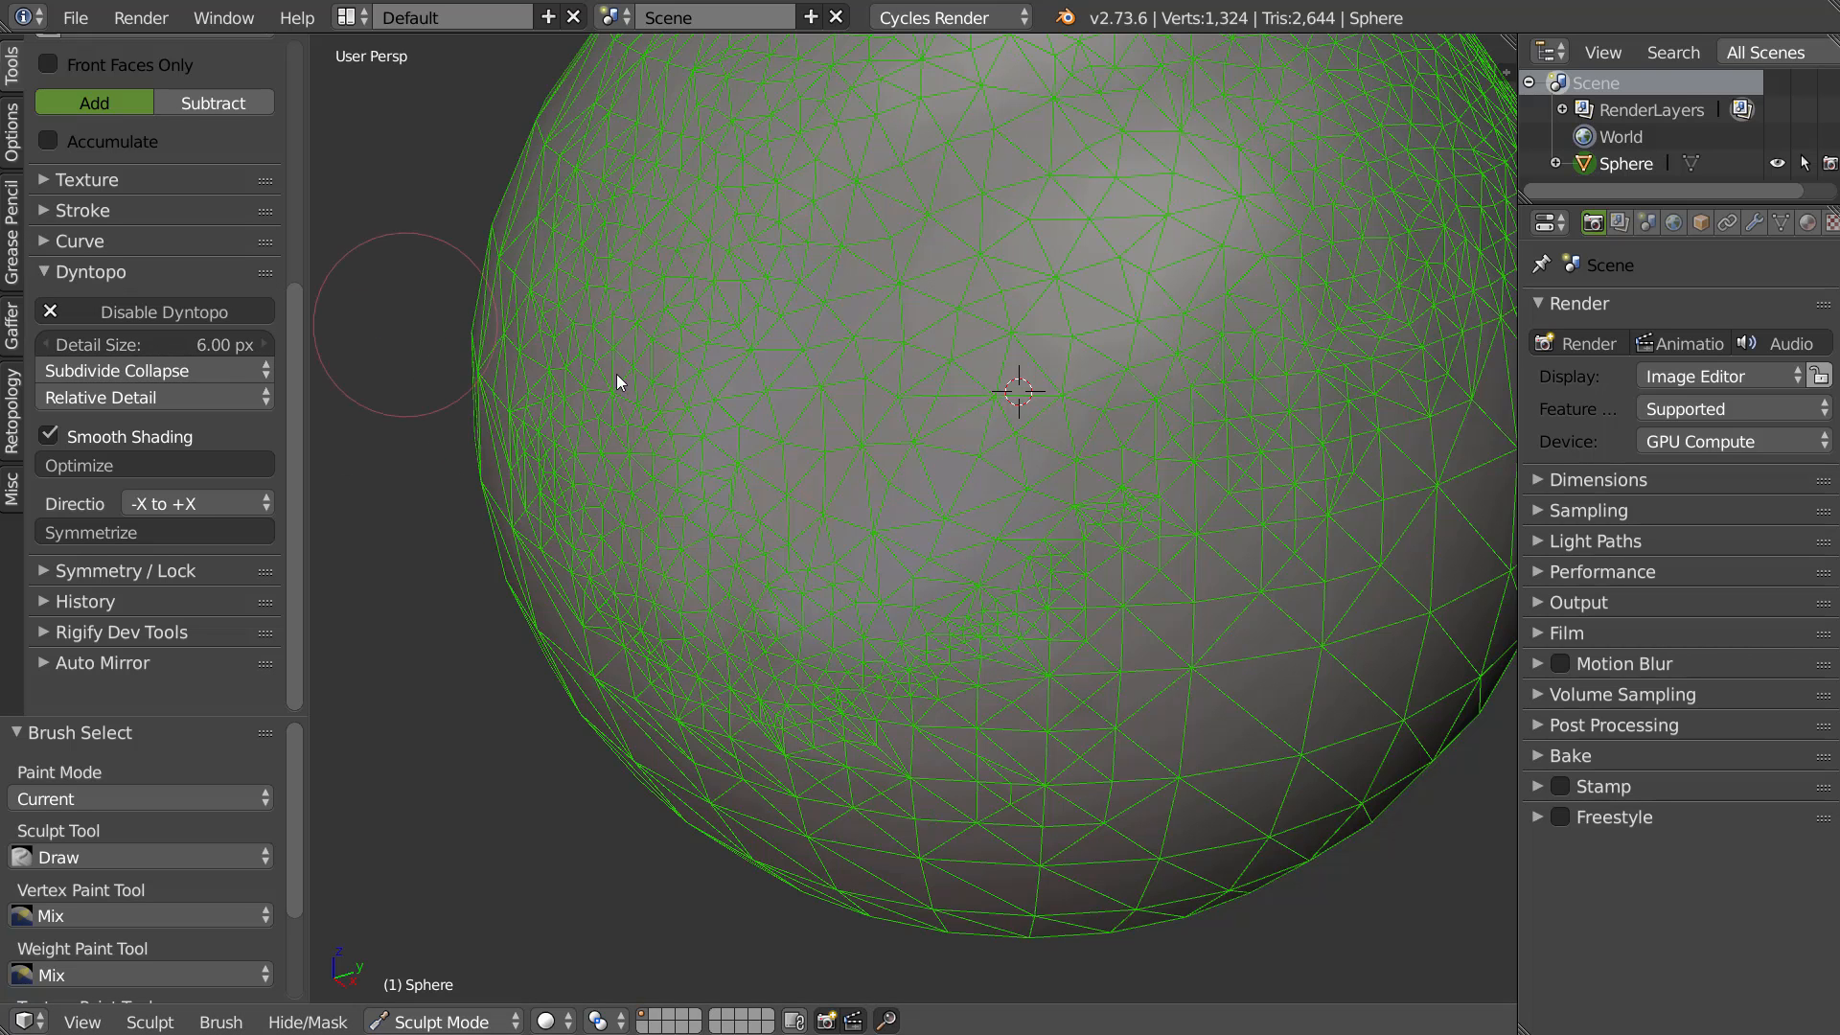
{"action": "left_click_drag", "start_coordinate": [818, 437], "coordinate": [803, 458]}
{"action": "mouse_move", "coordinate": [899, 387]}
{"action": "left_mouse_down"}
{"action": "mouse_move", "coordinate": [1046, 257]}
{"action": "mouse_move", "coordinate": [1117, 232]}
{"action": "left_mouse_up"}
{"action": "scroll", "coordinate": [872, 400], "scroll_direction": "up", "scroll_amount": 5}
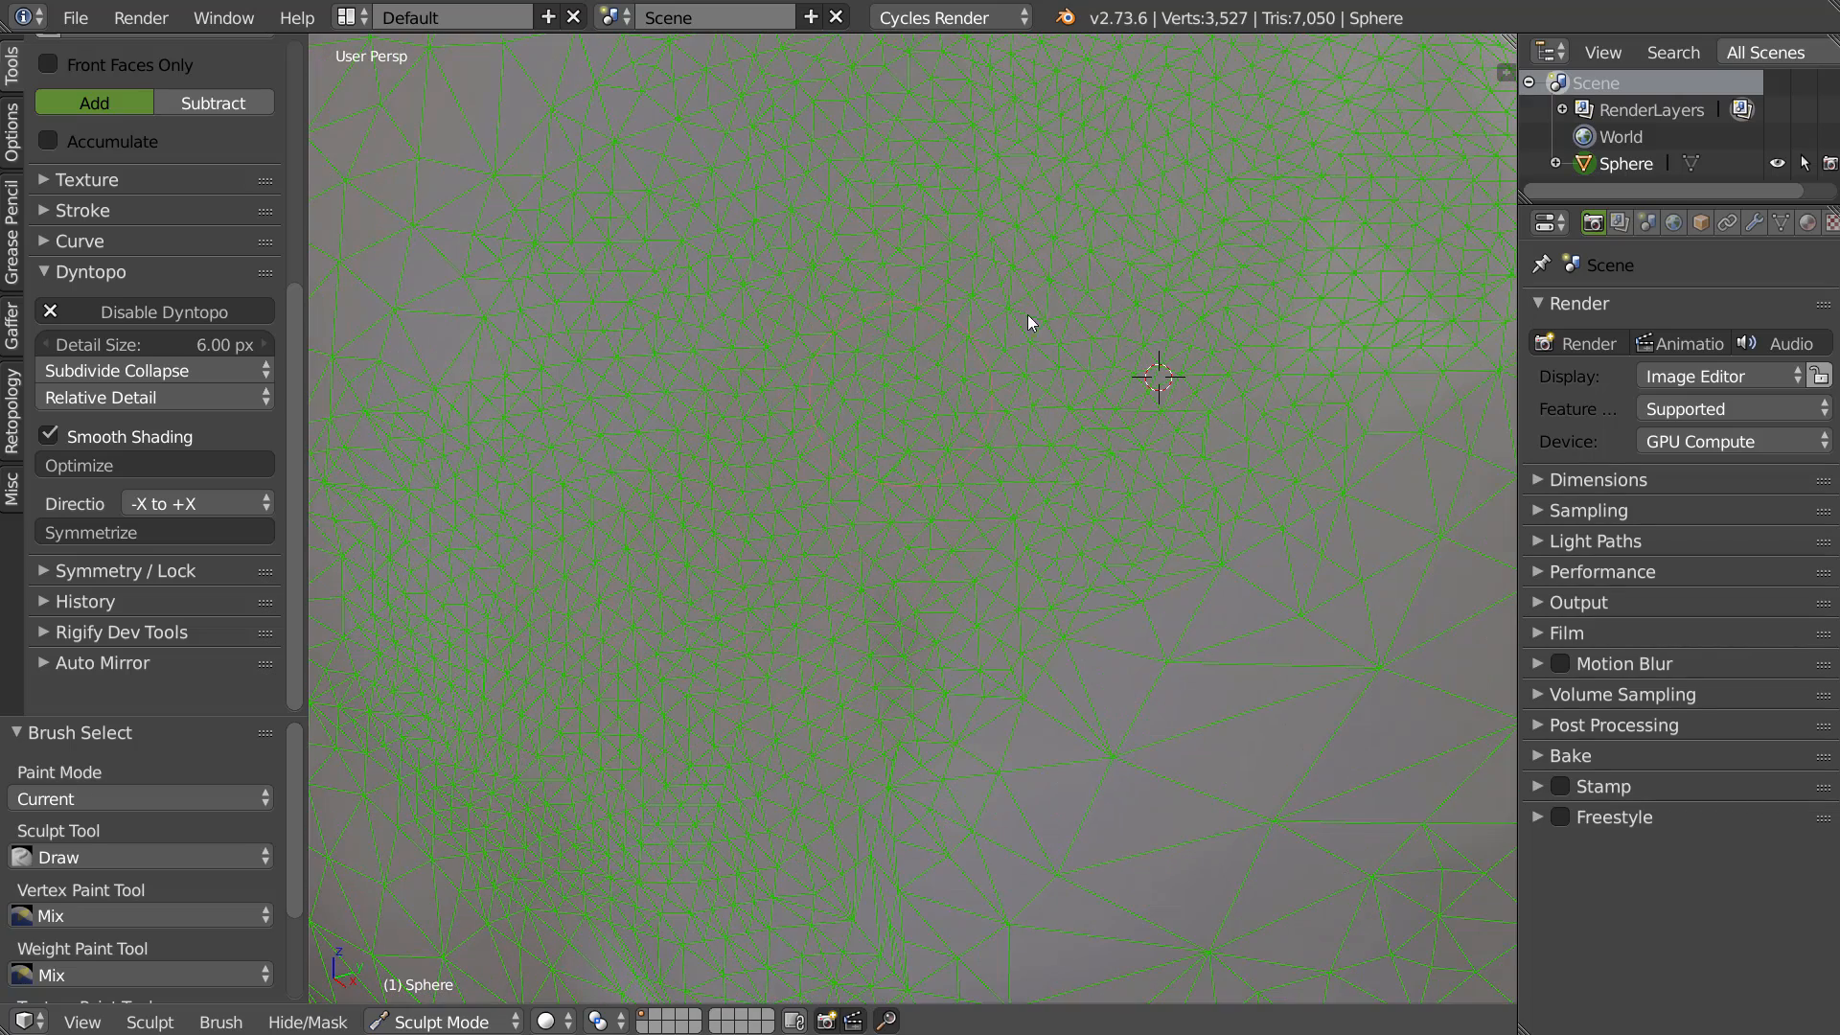
{"action": "scroll", "coordinate": [963, 400], "scroll_direction": "down", "scroll_amount": 3}
{"action": "middle_click_drag", "start_coordinate": [1004, 376], "coordinate": [991, 374], "text": "shift"}
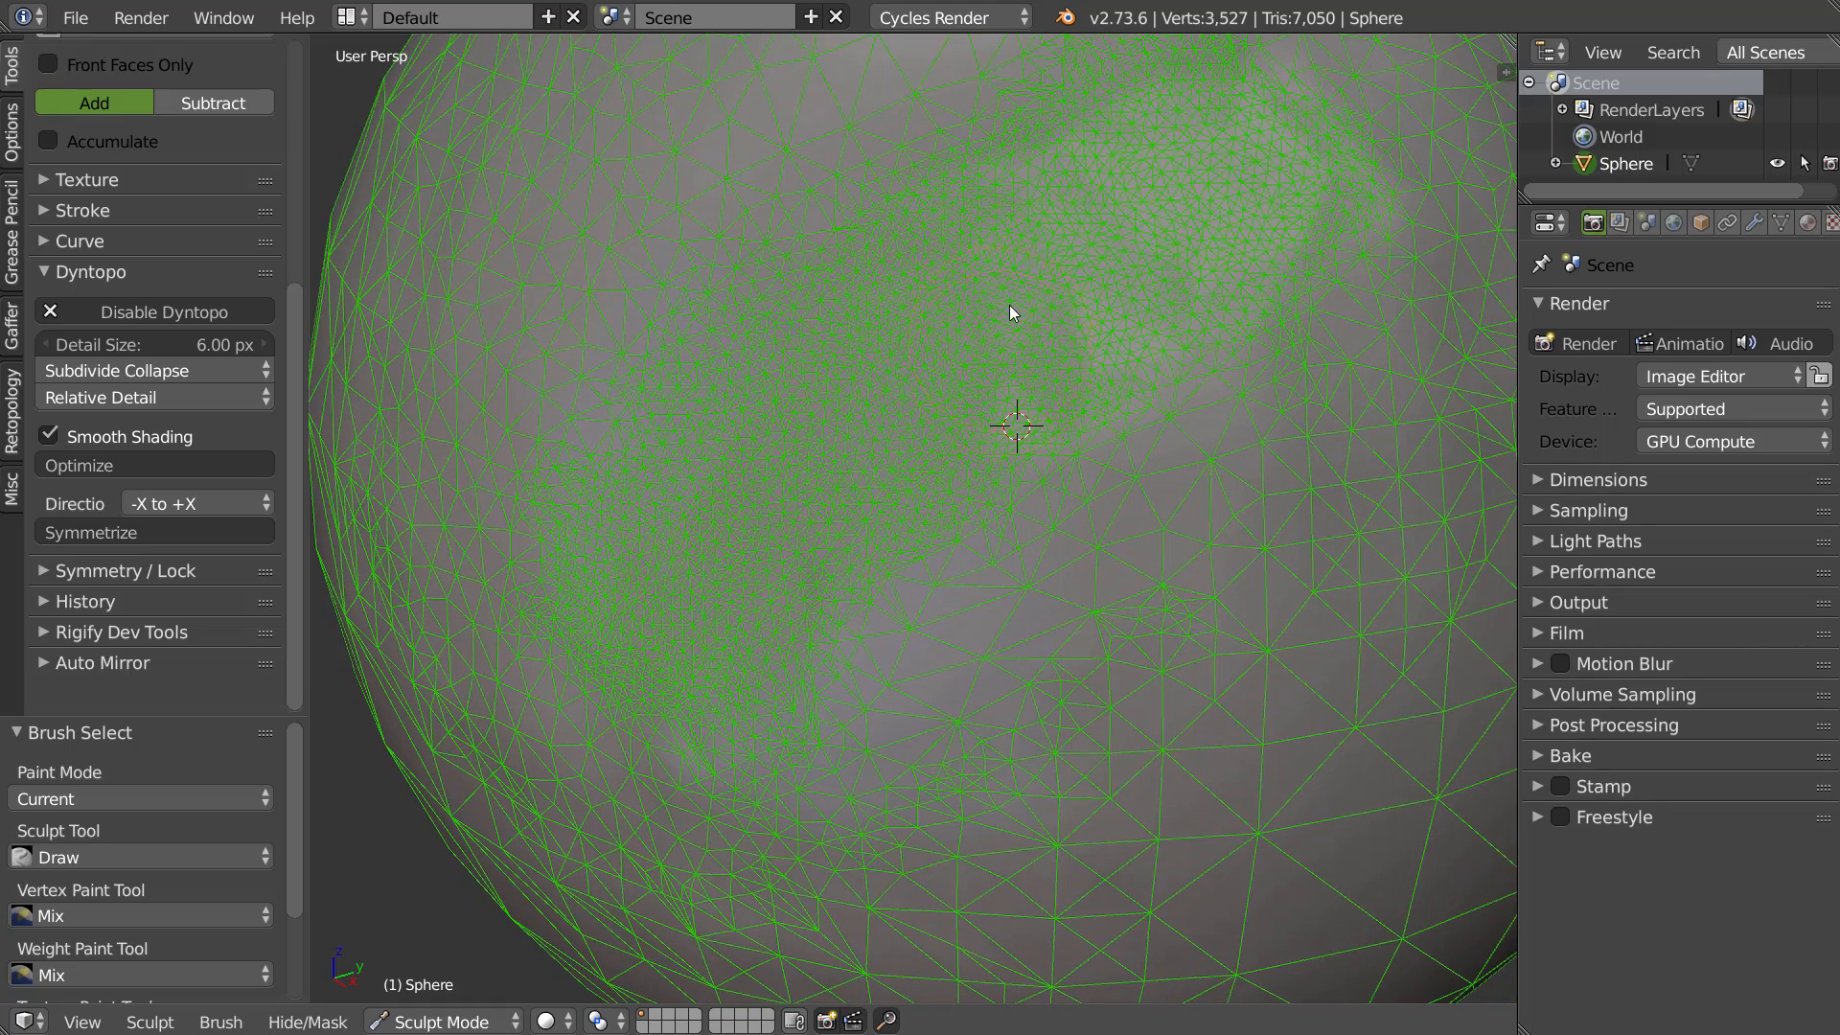
Optimize the sphere's dynamic topology
{"action": "left_click", "coordinate": [106, 466]}
{"action": "left_click", "coordinate": [108, 464]}
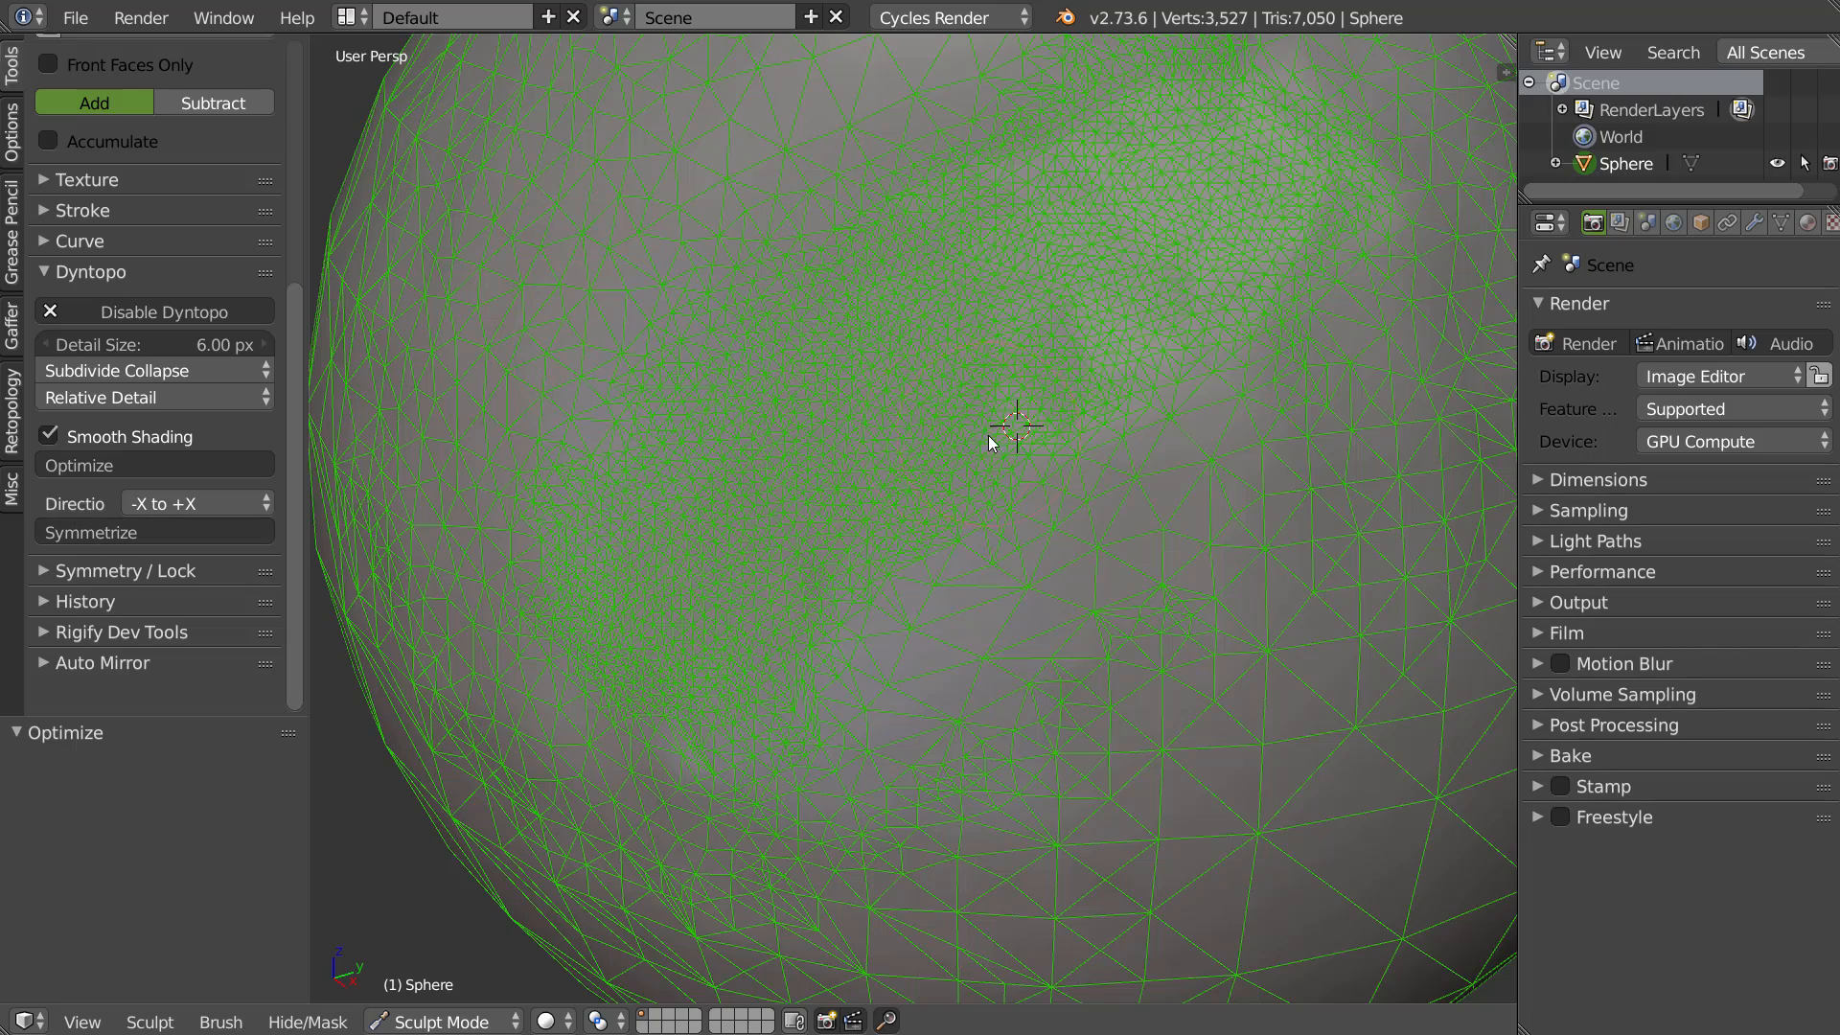
Try symmetrizing the sphere in the -X to +X direction, and undo it
{"action": "scroll", "coordinate": [975, 446], "scroll_direction": "down", "scroll_amount": 4}
{"action": "middle_click_drag", "start_coordinate": [974, 447], "coordinate": [1045, 450]}
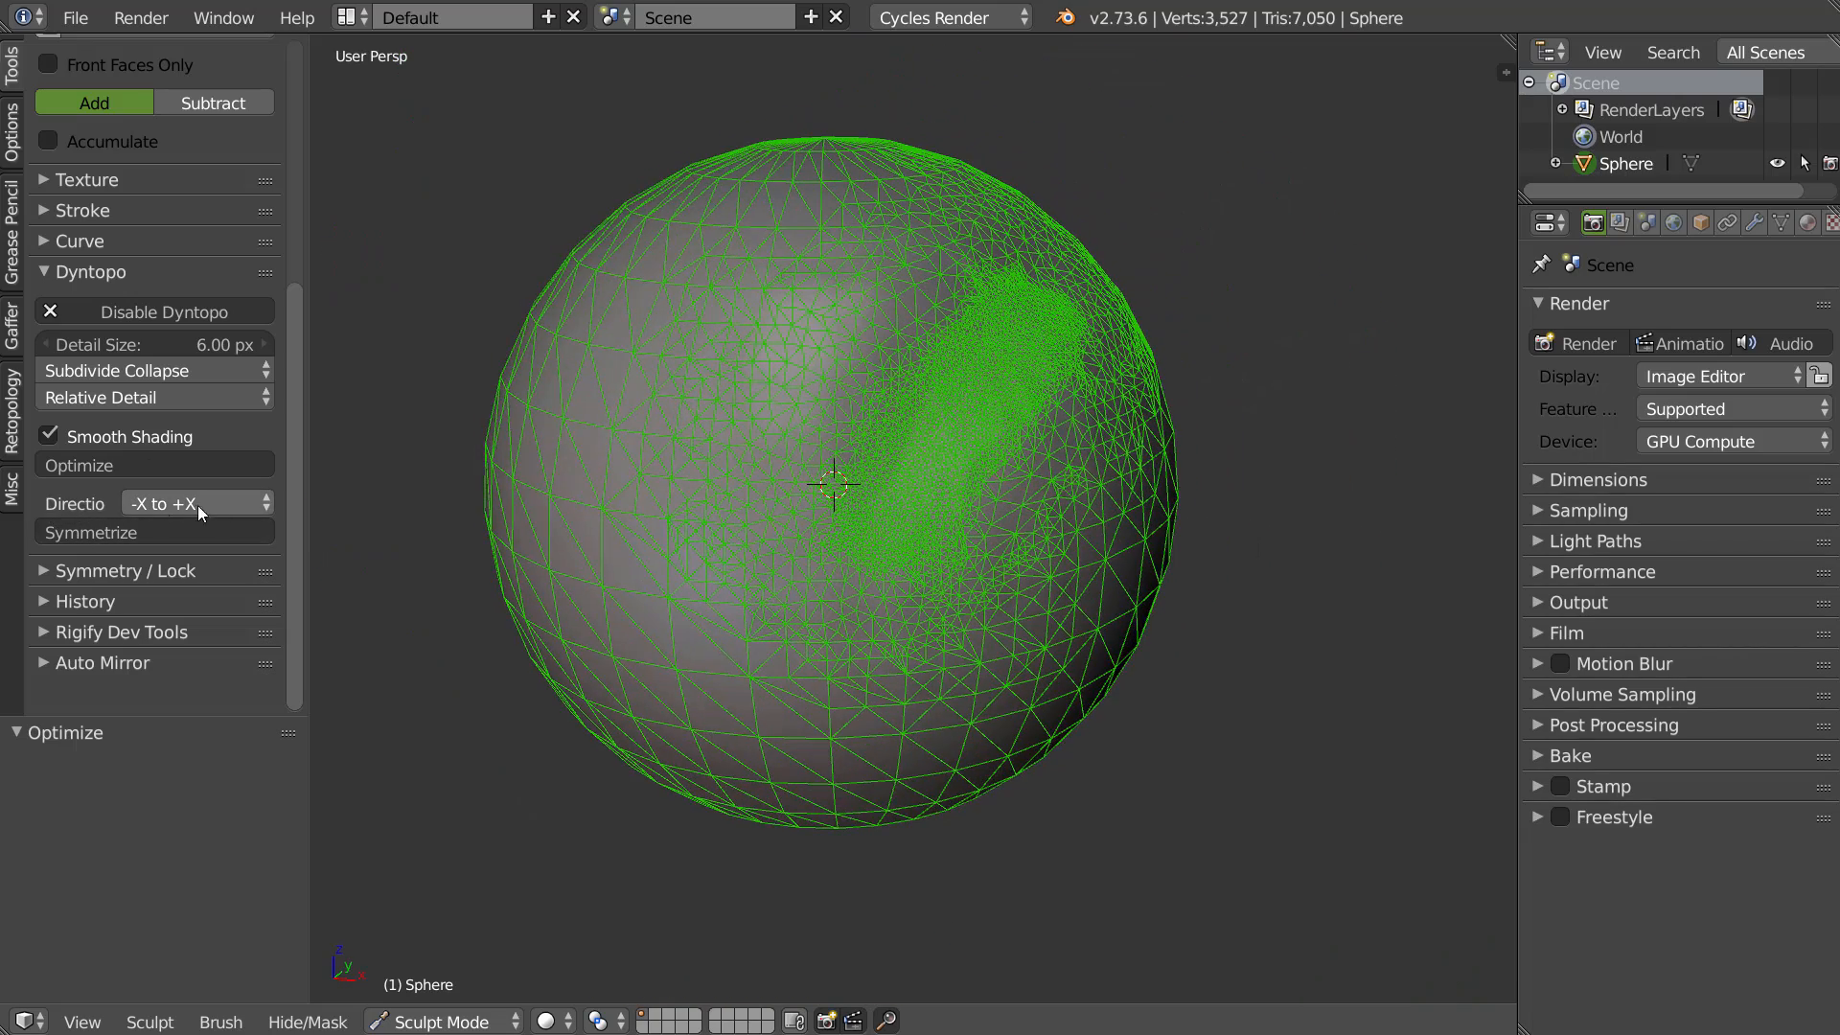
{"action": "left_click", "coordinate": [139, 533]}
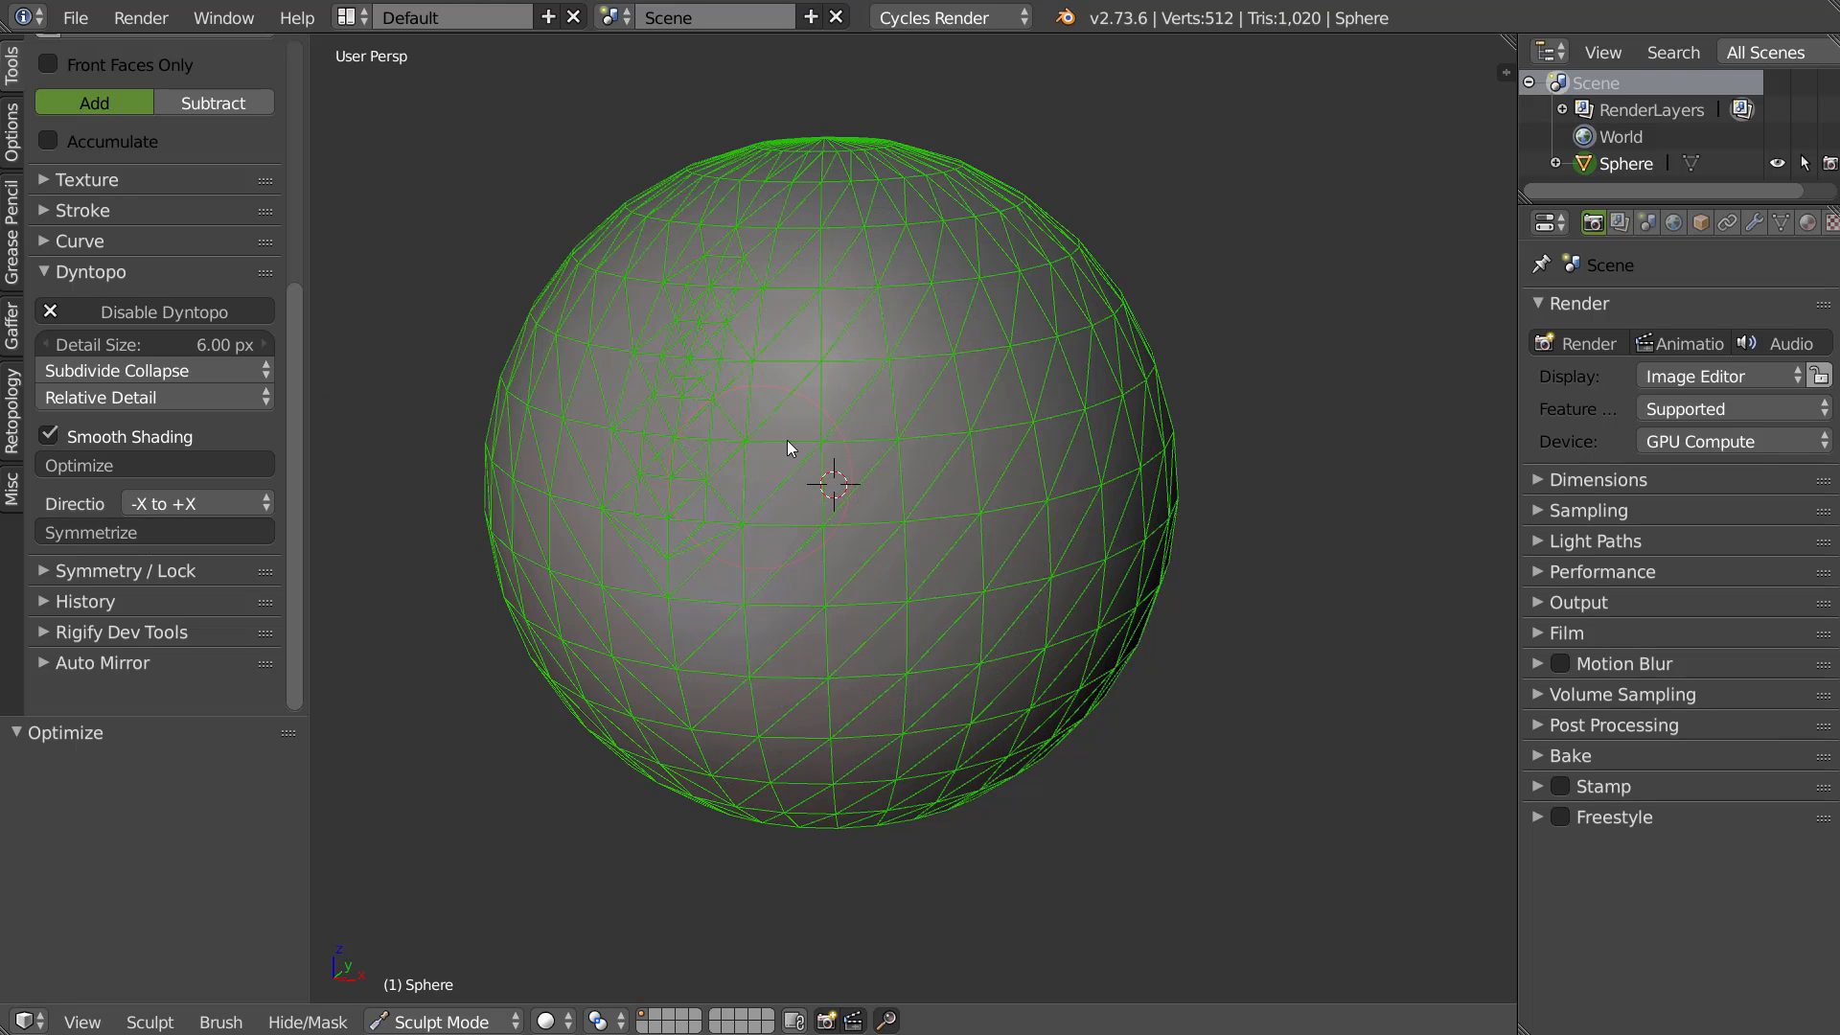
{"action": "middle_click_drag", "start_coordinate": [785, 440], "coordinate": [790, 424]}
{"action": "key", "text": "ctrl+z"}
Set the symmetrize direction to +X to -X and symmetrize the sphere so the dense stroke is mirrored
{"action": "left_click", "coordinate": [172, 504]}
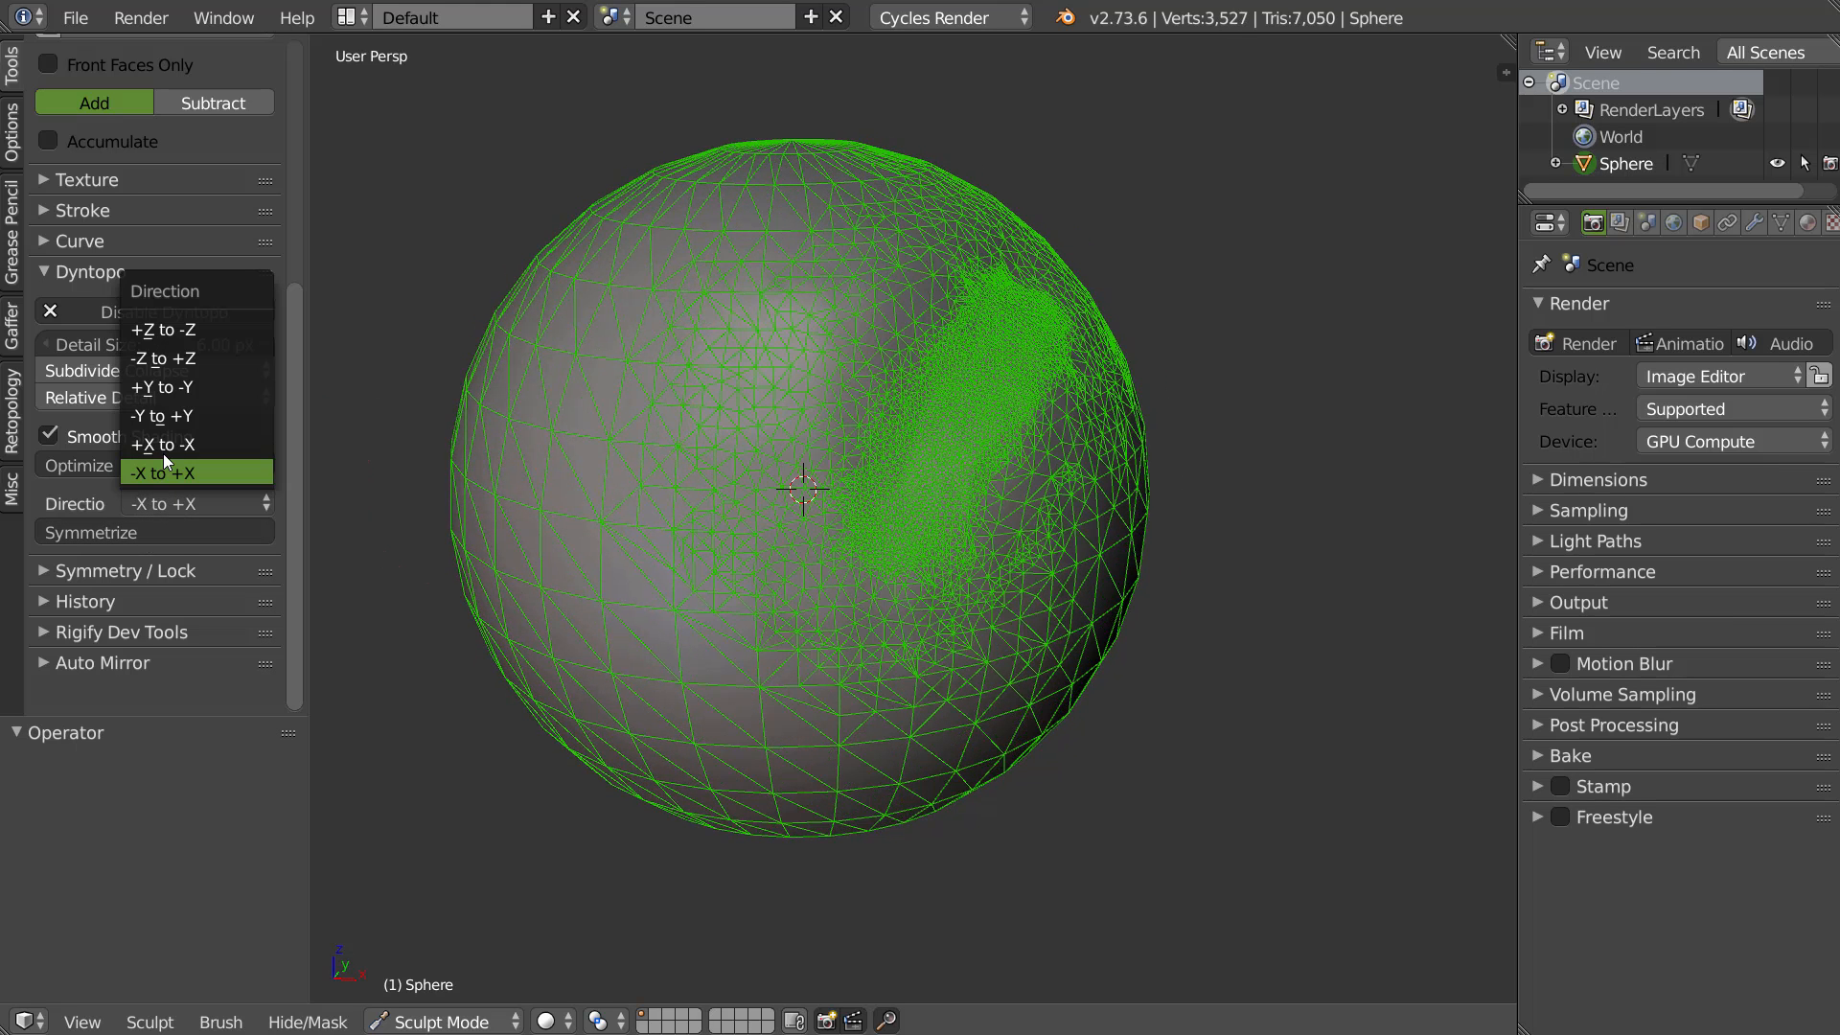
{"action": "left_click", "coordinate": [193, 443]}
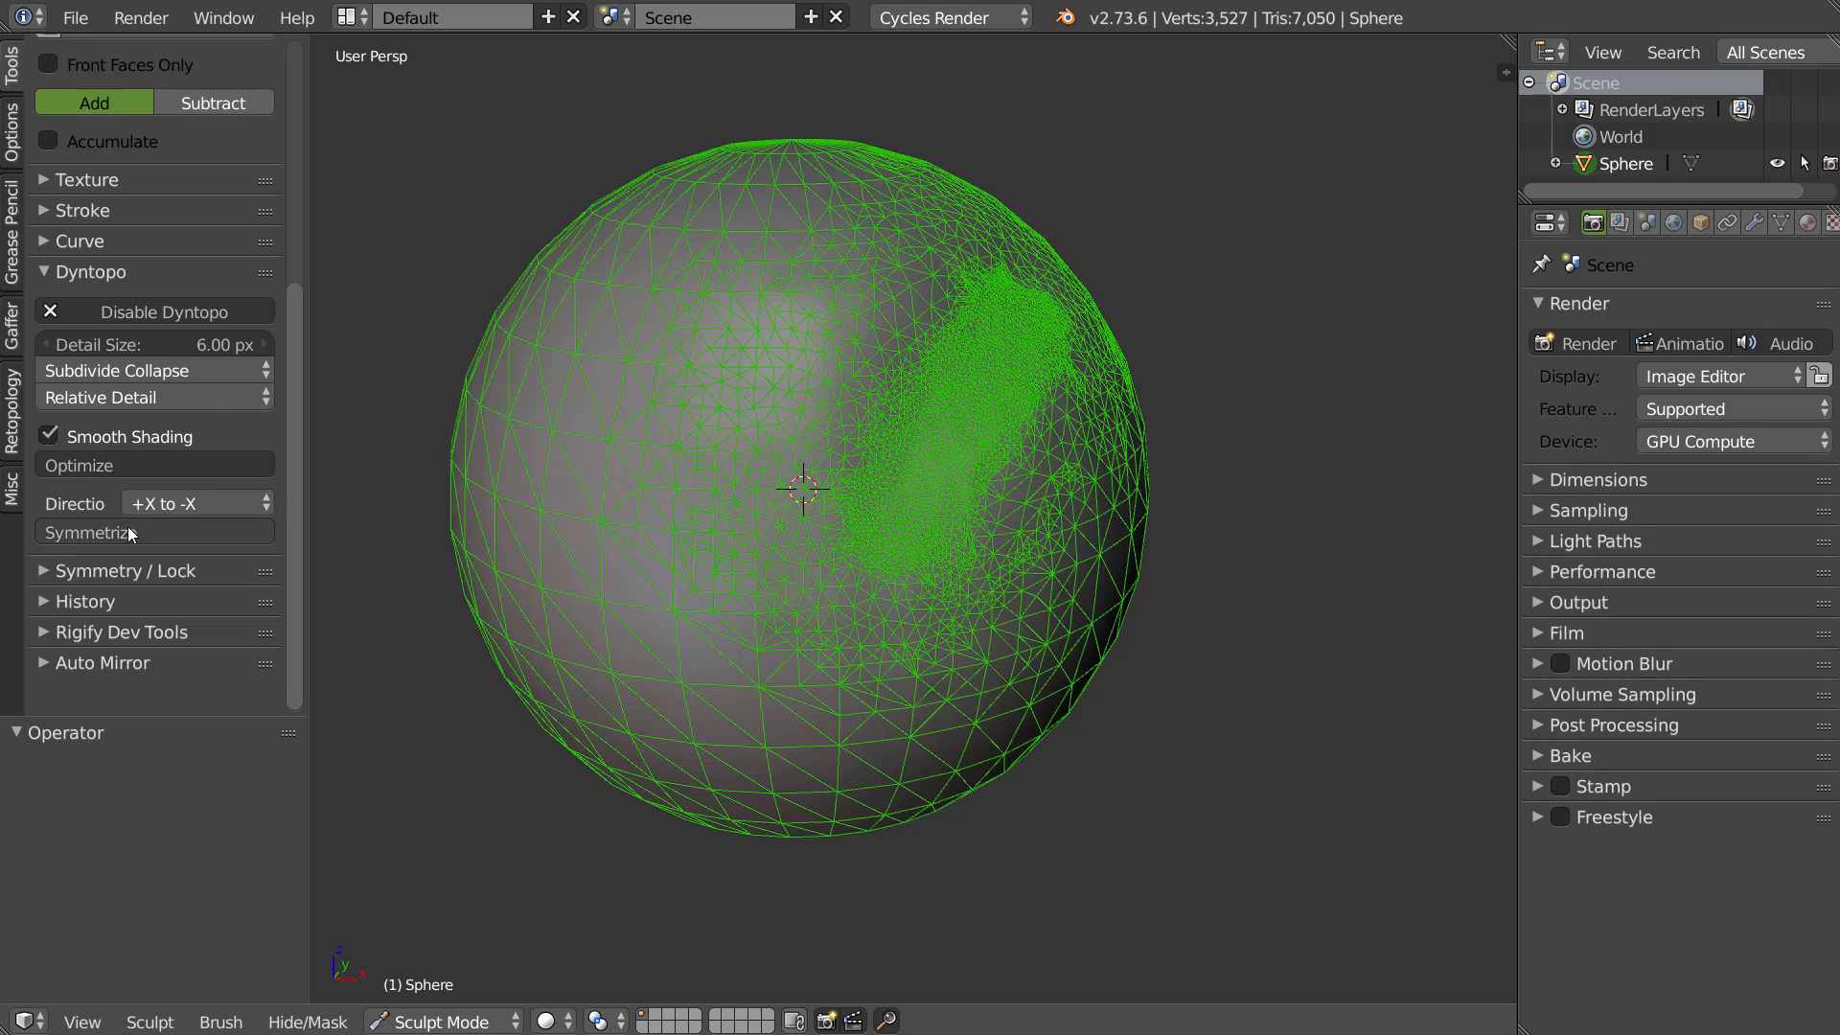
{"action": "left_click", "coordinate": [147, 529]}
{"action": "mouse_move", "coordinate": [575, 479]}
{"action": "middle_mouse_down"}
{"action": "mouse_move", "coordinate": [618, 464]}
{"action": "mouse_move", "coordinate": [546, 410]}
{"action": "mouse_move", "coordinate": [652, 456]}
{"action": "mouse_move", "coordinate": [677, 390]}
{"action": "mouse_move", "coordinate": [725, 389]}
{"action": "mouse_move", "coordinate": [683, 393]}
{"action": "mouse_move", "coordinate": [748, 307]}
{"action": "middle_mouse_up"}
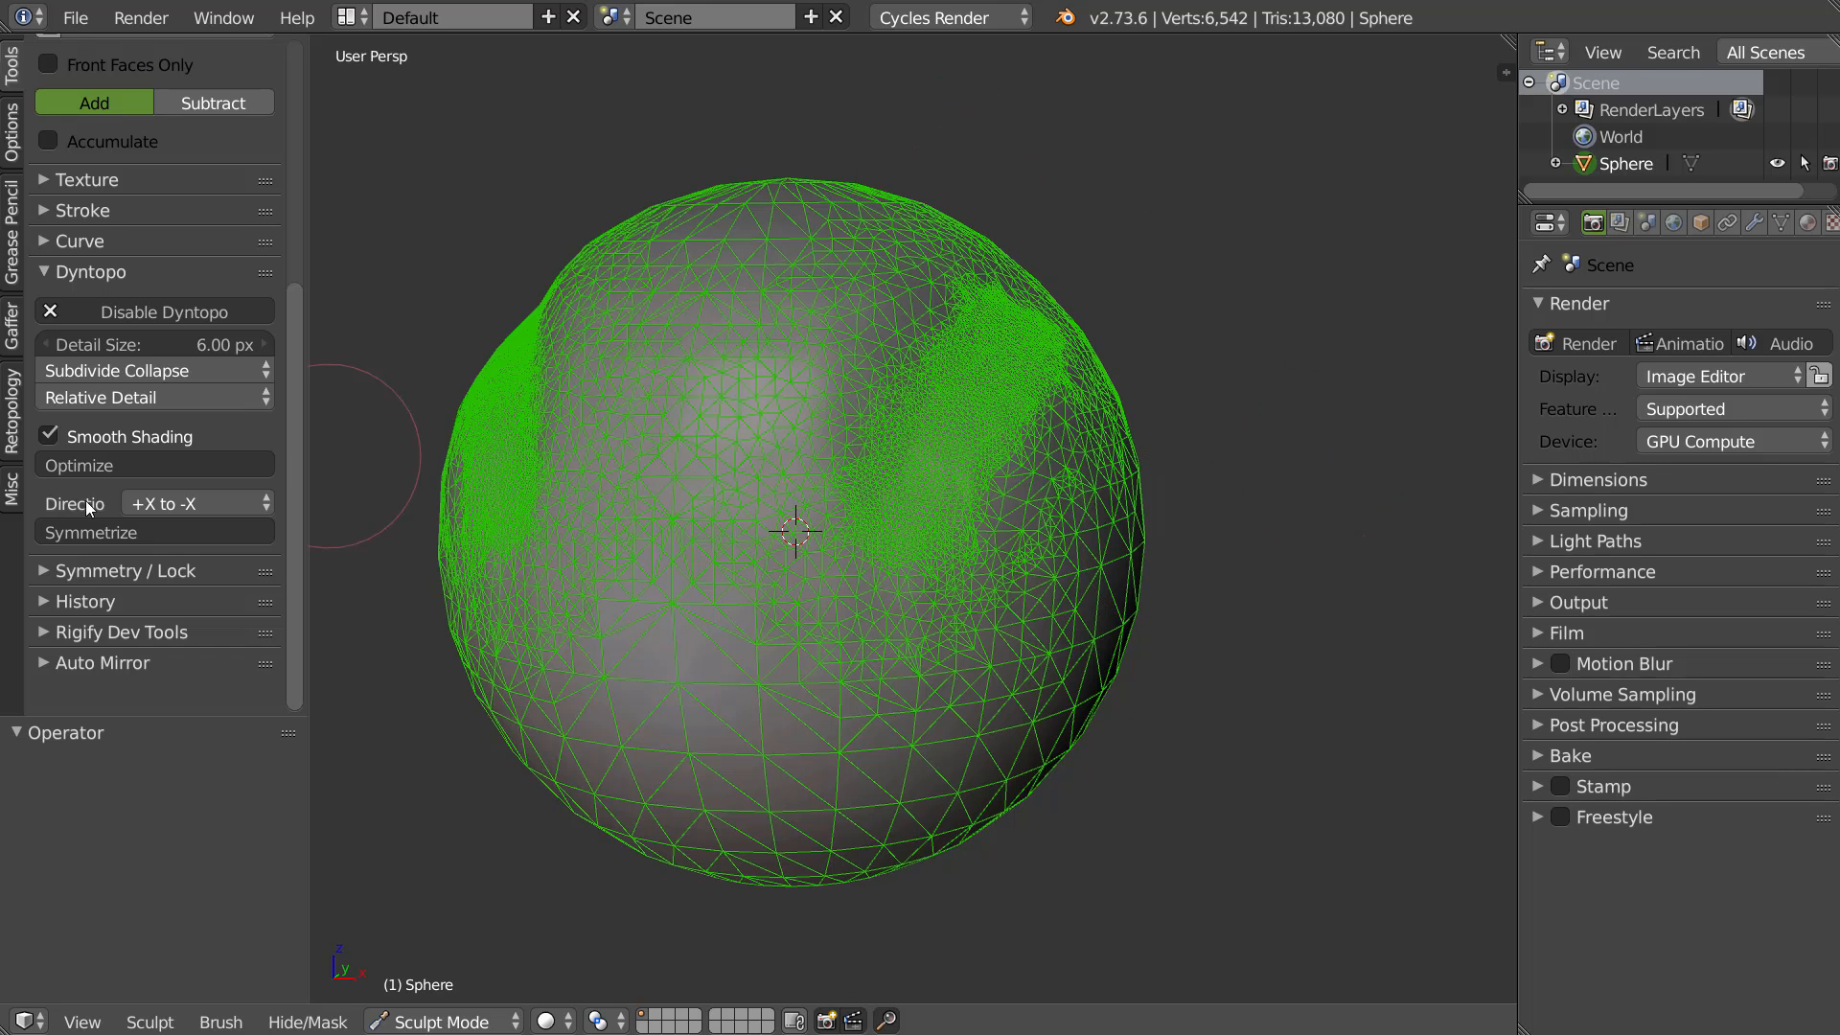
{"action": "middle_click_drag", "start_coordinate": [780, 448], "coordinate": [811, 427], "text": "ctrl"}
{"action": "middle_click_drag", "start_coordinate": [811, 428], "coordinate": [831, 407], "text": "shift"}
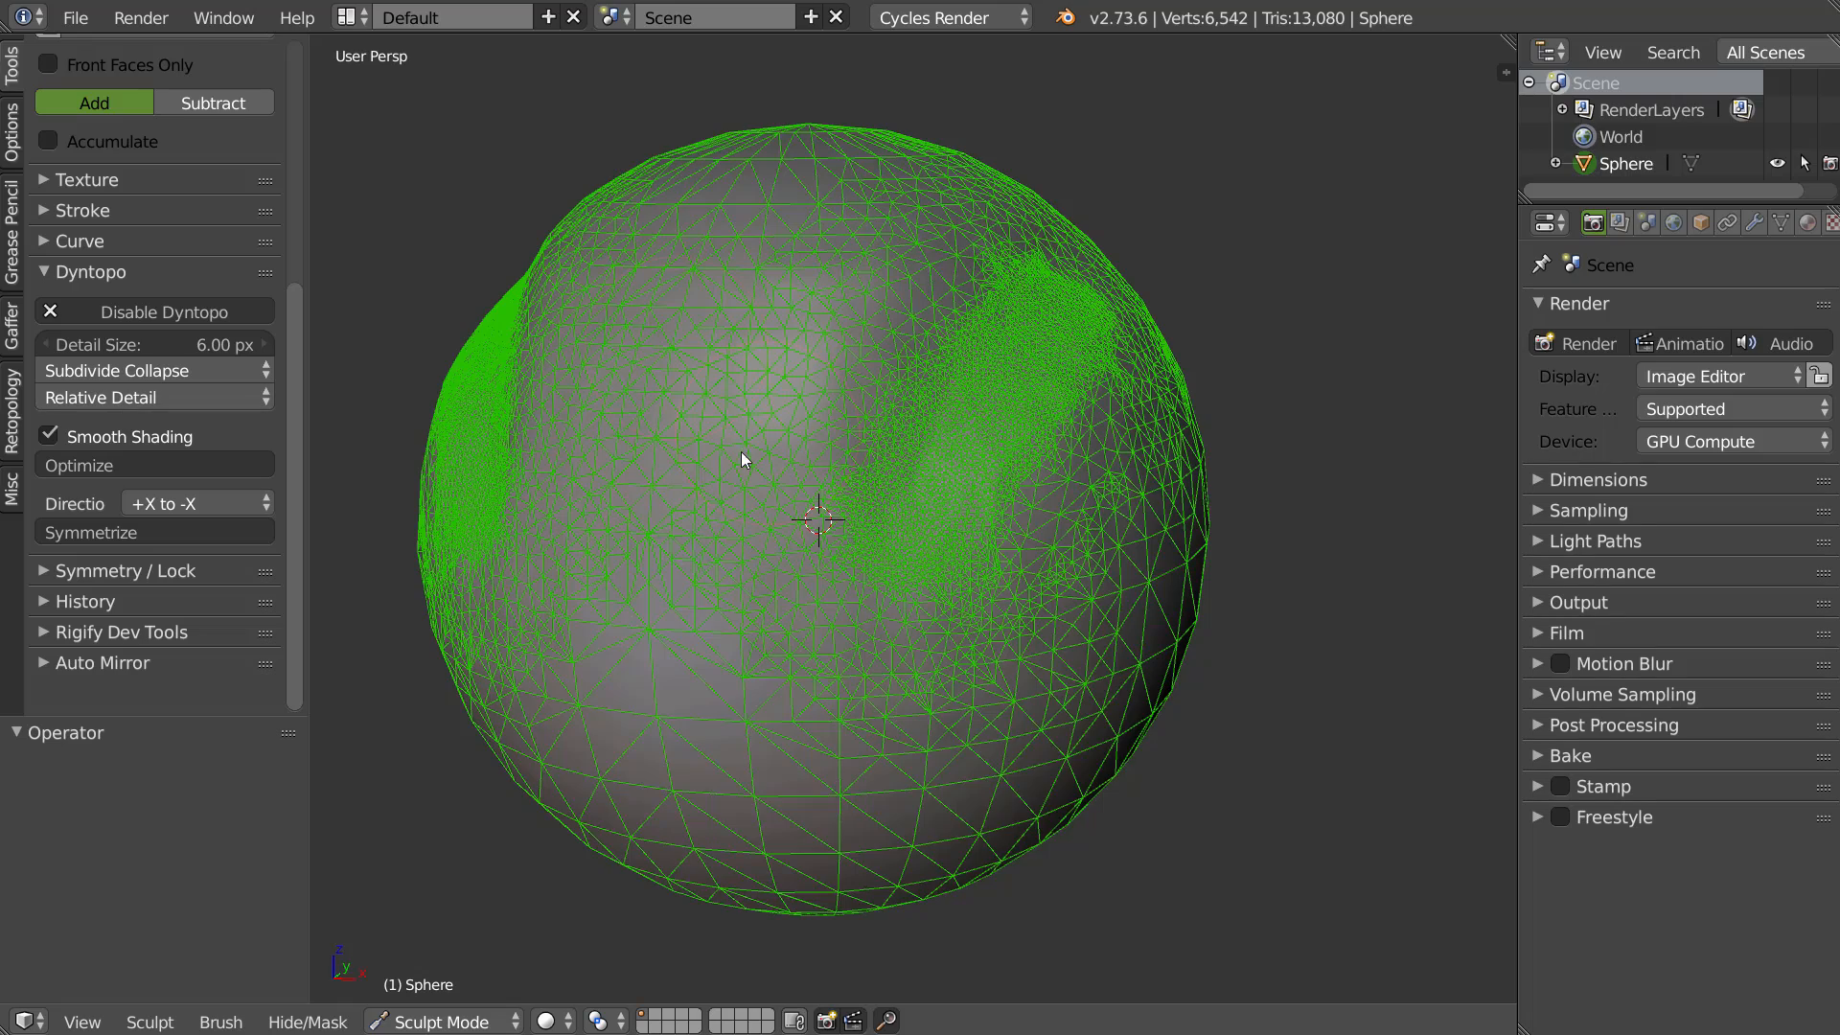
{"action": "mouse_move", "coordinate": [776, 401]}
{"action": "middle_mouse_down"}
{"action": "mouse_move", "coordinate": [830, 360]}
{"action": "mouse_move", "coordinate": [835, 380]}
{"action": "middle_mouse_up"}
{"action": "scroll", "coordinate": [836, 379], "scroll_direction": "up", "scroll_amount": 2}
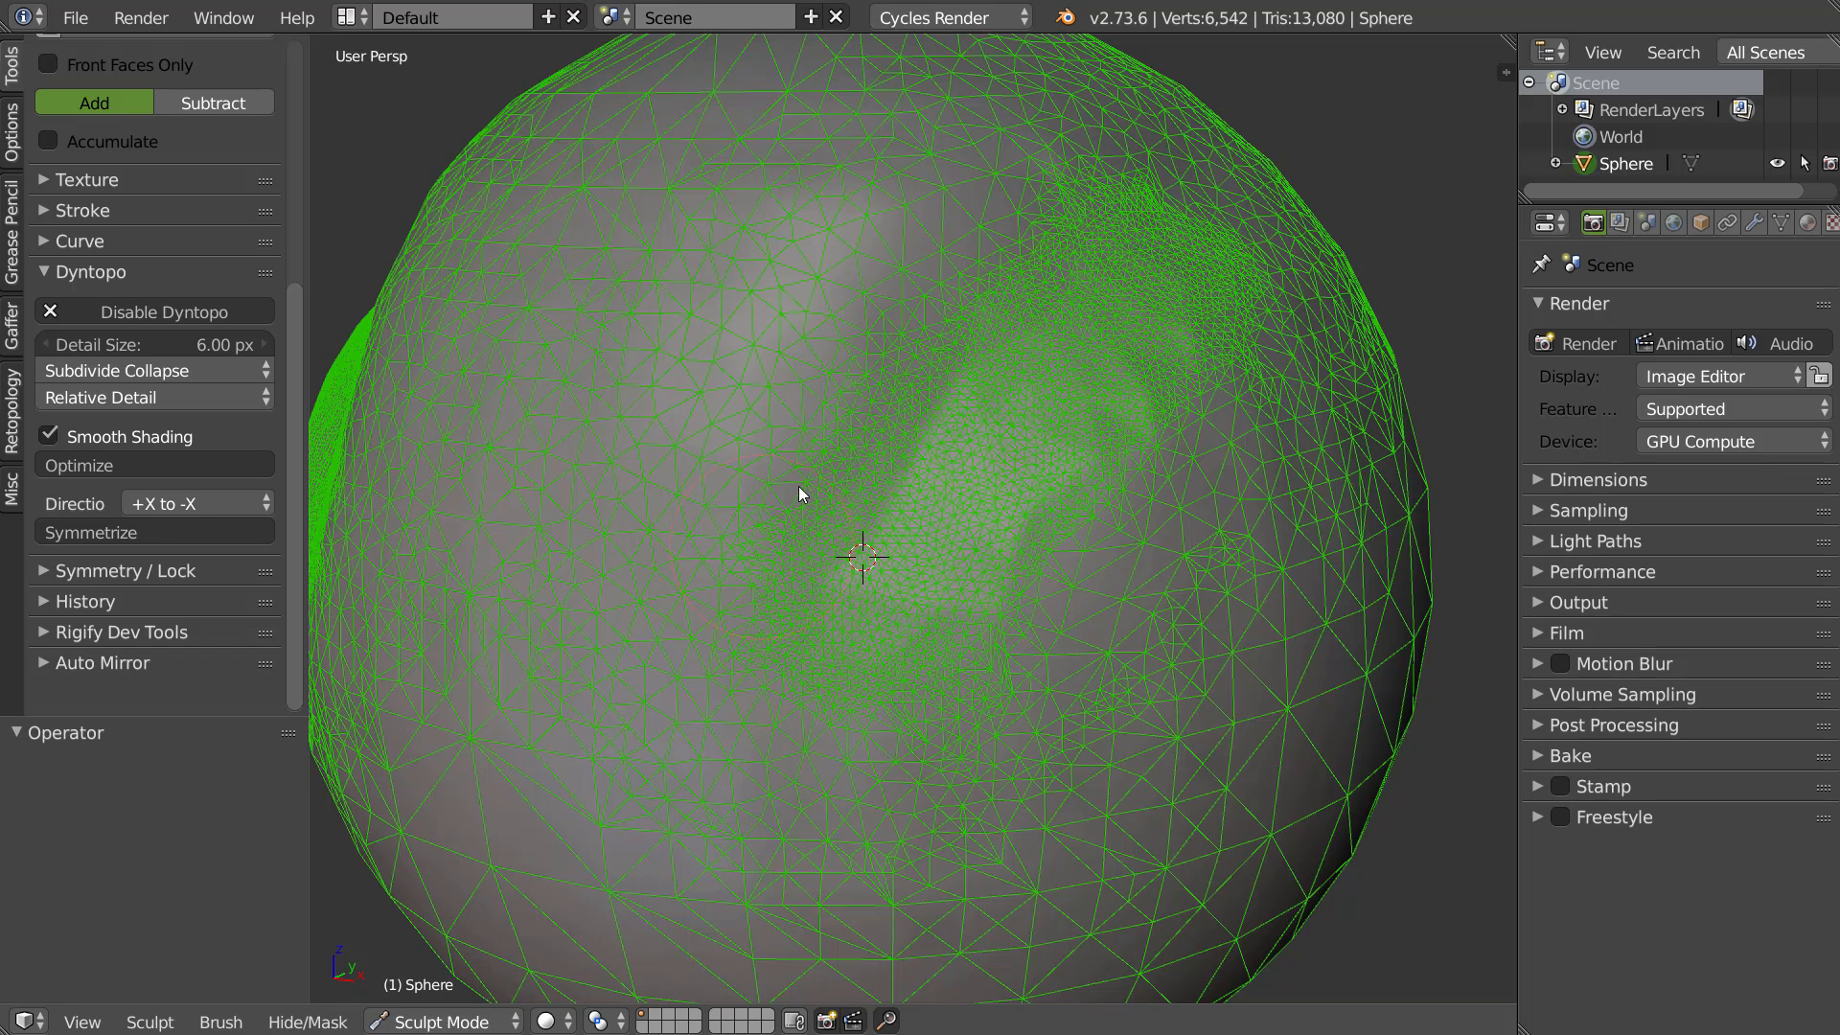
Switch the Dyntopo detail type to Constant Detail and sculpt with the Draw brush over the dense strip
{"action": "left_click", "coordinate": [117, 397]}
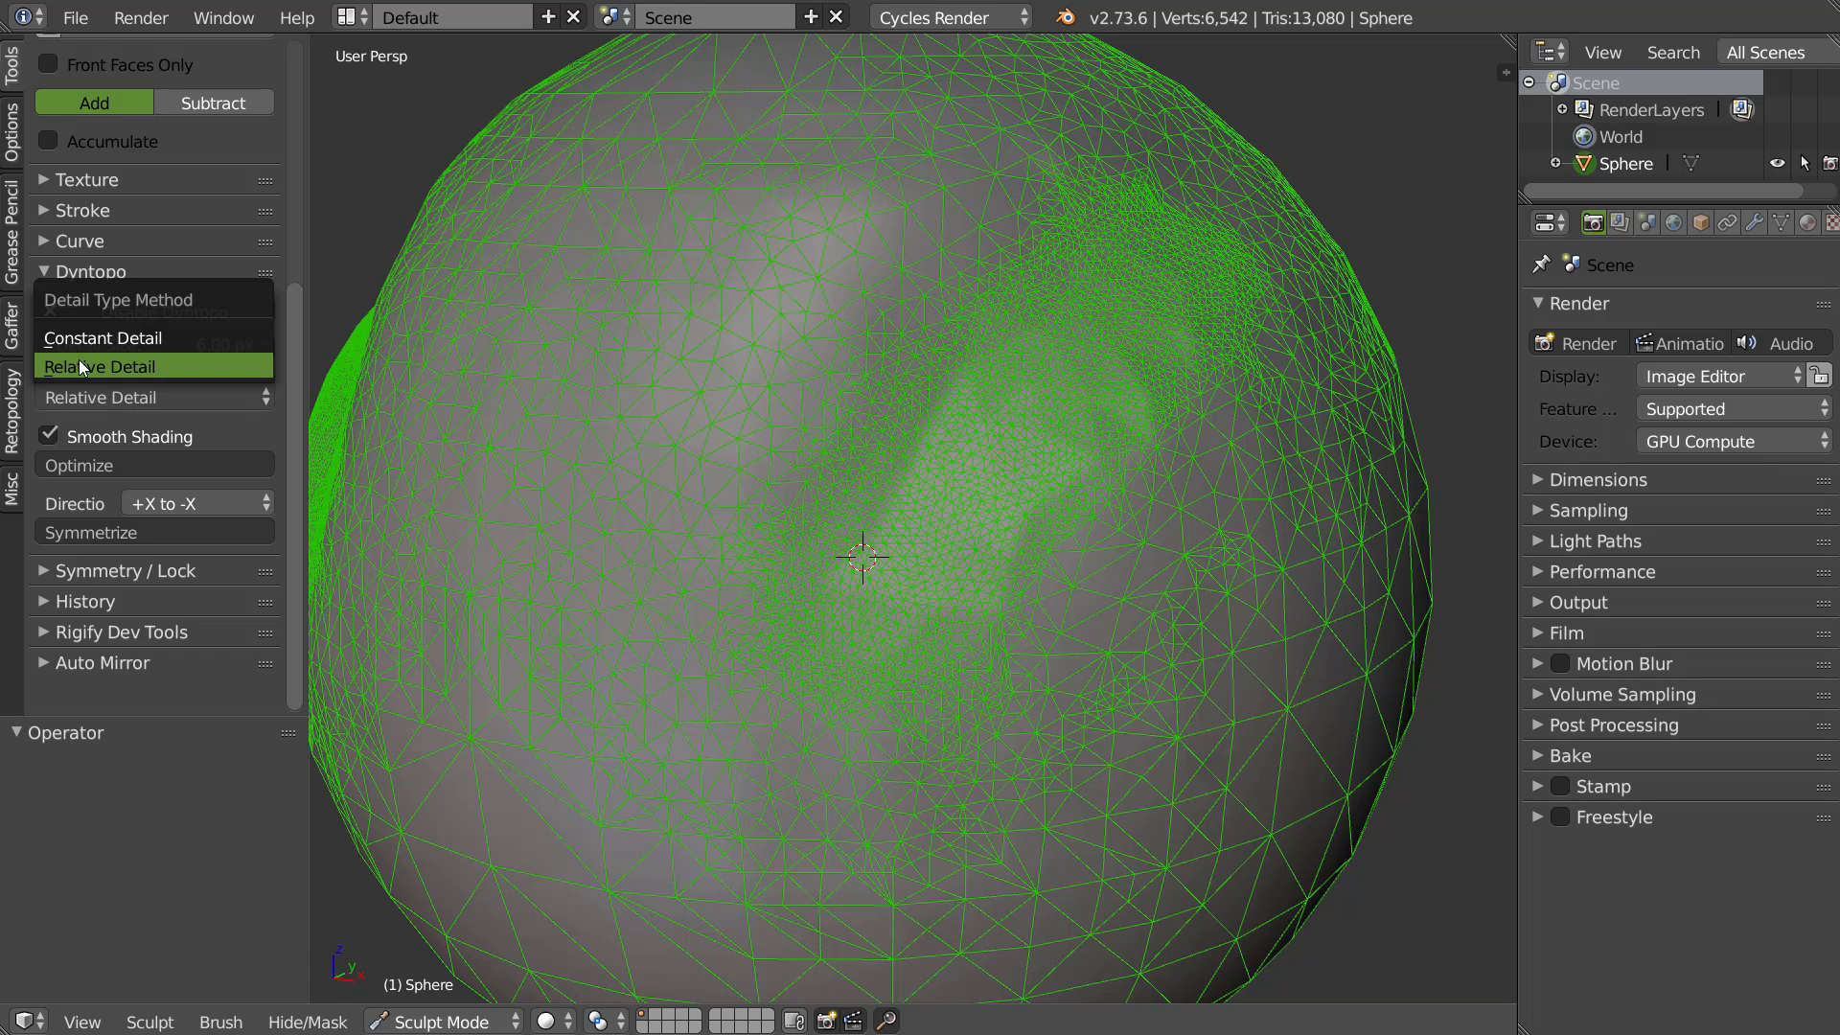
{"action": "left_click", "coordinate": [110, 337]}
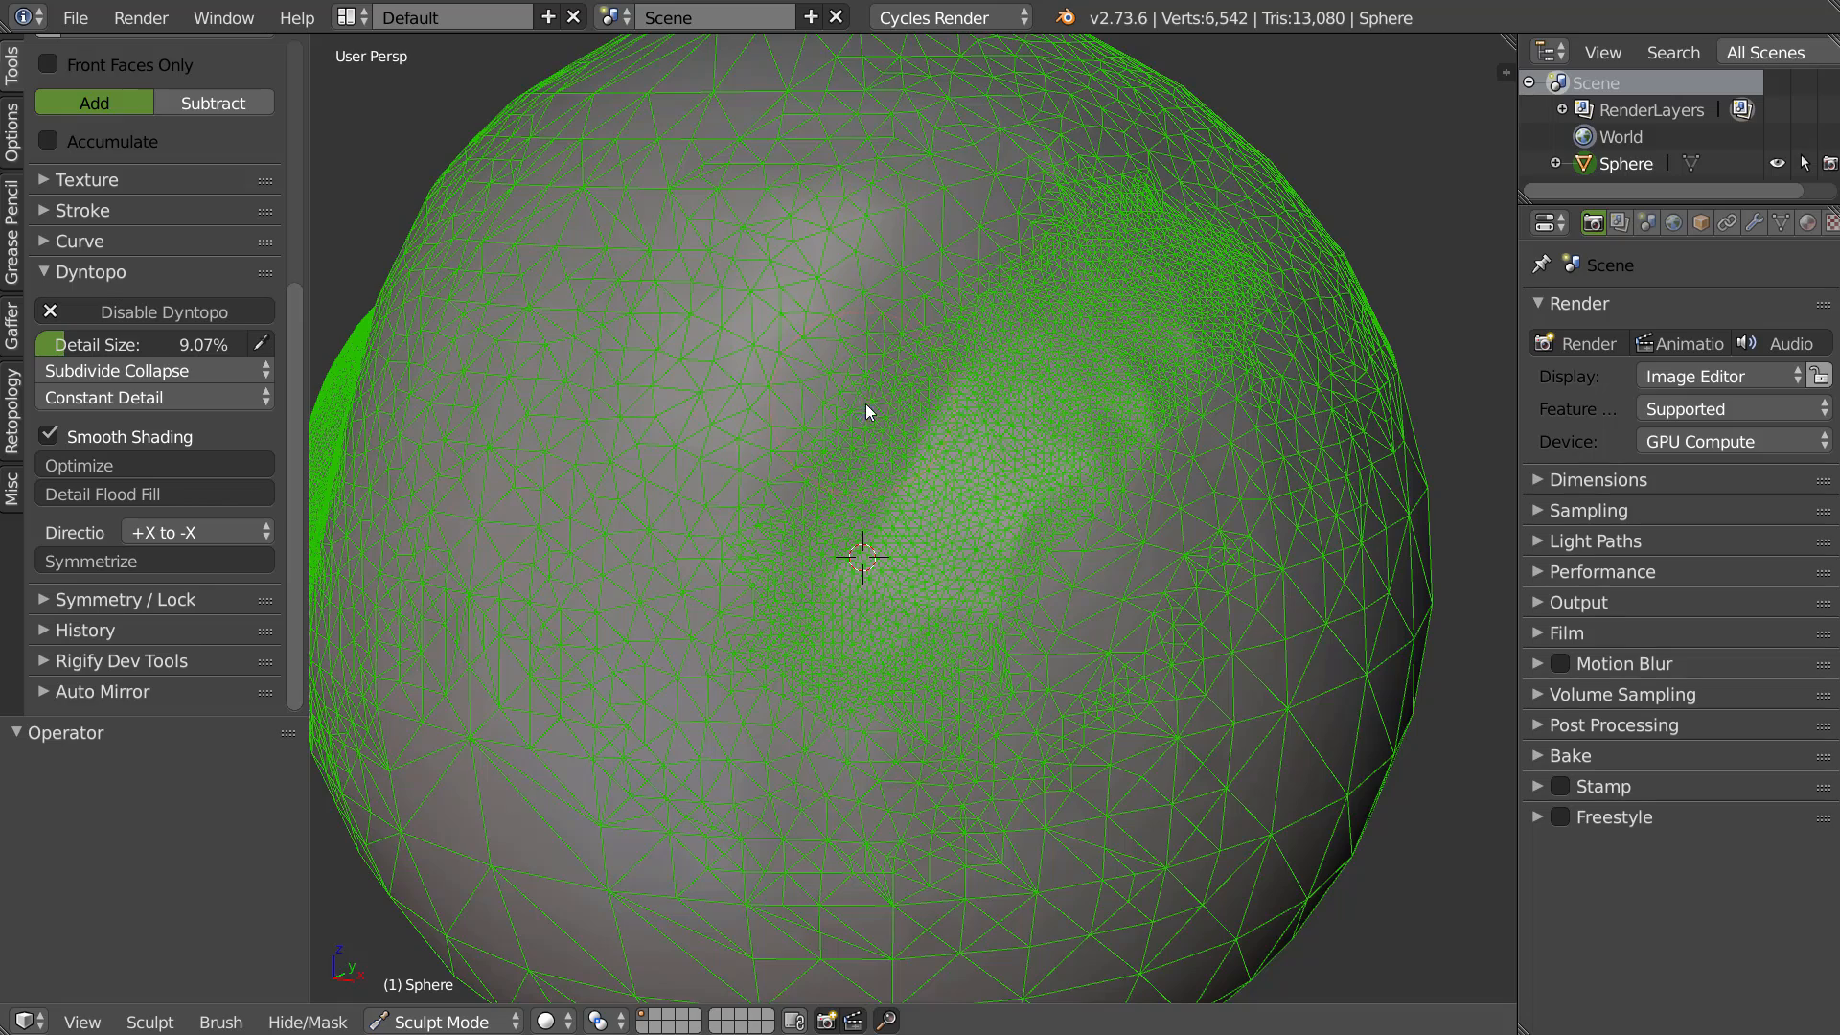
{"action": "scroll", "coordinate": [776, 481], "scroll_direction": "up", "scroll_amount": 4}
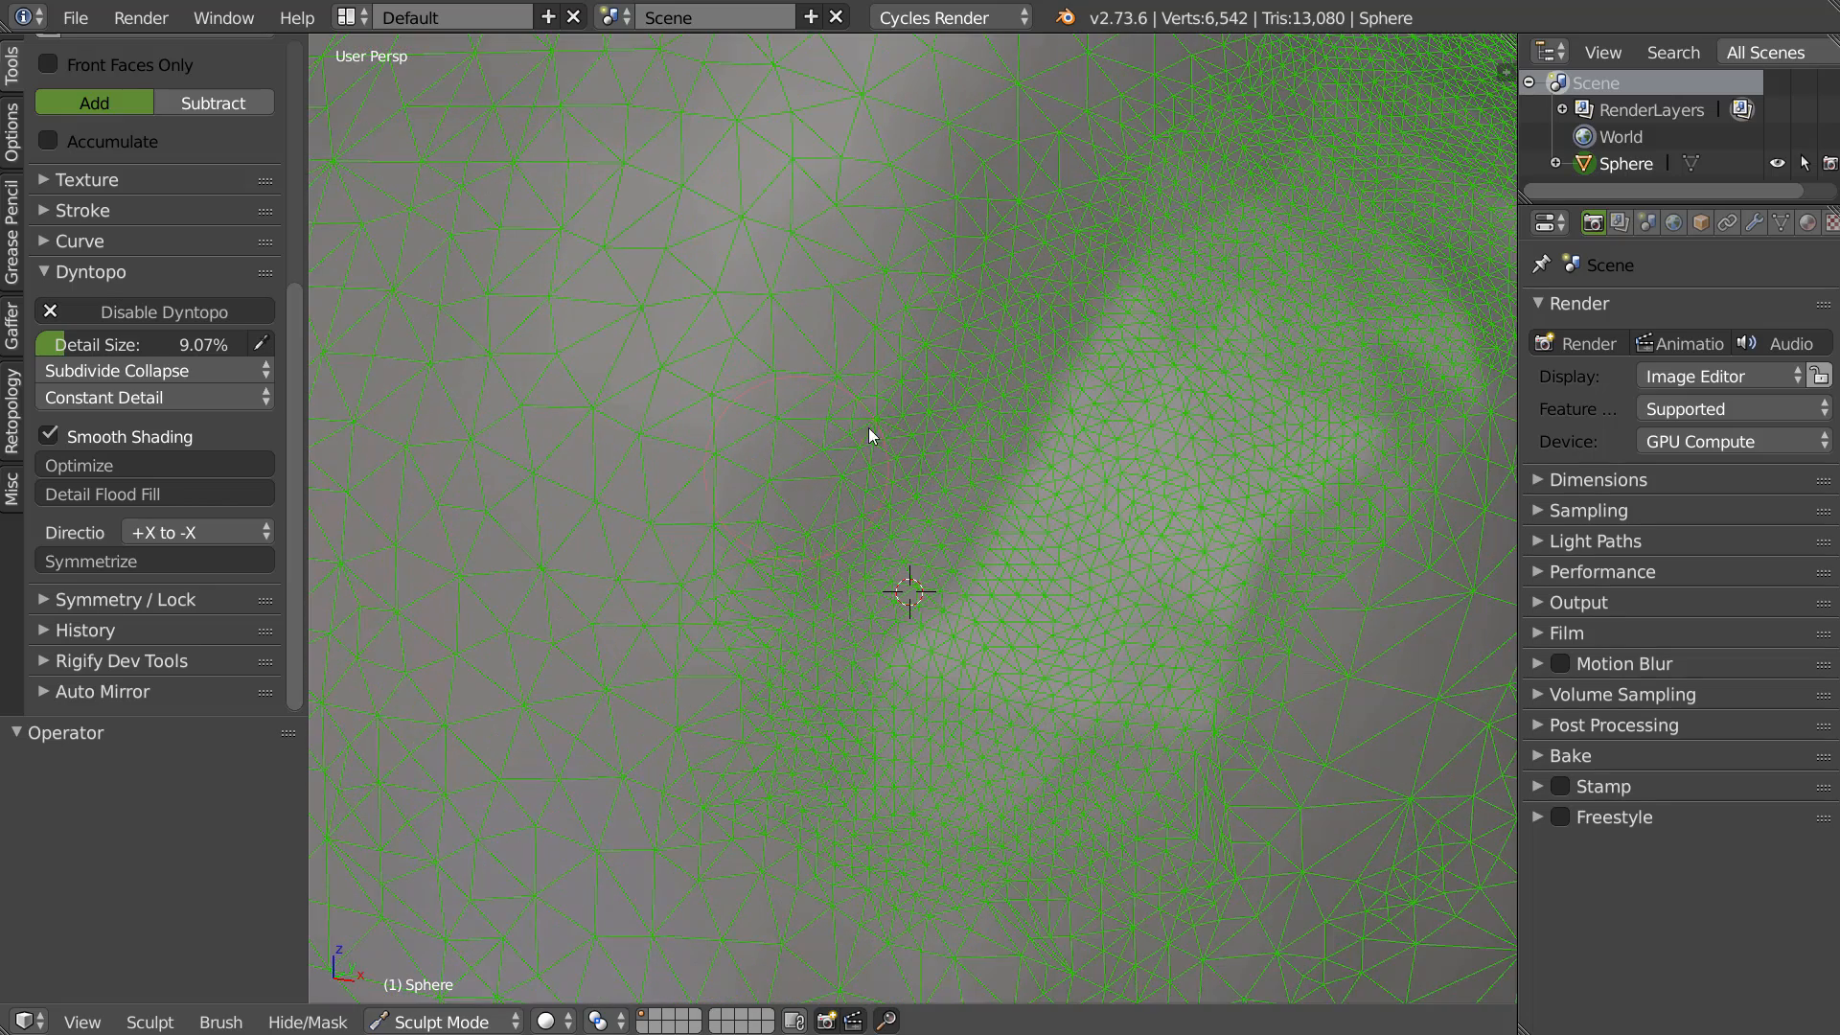
{"action": "middle_click_drag", "start_coordinate": [880, 475], "coordinate": [863, 475]}
{"action": "scroll", "coordinate": [900, 371], "scroll_direction": "down", "scroll_amount": 5}
{"action": "mouse_move", "coordinate": [975, 320]}
{"action": "left_mouse_down"}
{"action": "mouse_move", "coordinate": [953, 534]}
{"action": "mouse_move", "coordinate": [1067, 514]}
{"action": "mouse_move", "coordinate": [670, 559]}
{"action": "mouse_move", "coordinate": [1016, 635]}
{"action": "left_mouse_up"}
{"action": "scroll", "coordinate": [865, 504], "scroll_direction": "up", "scroll_amount": 6}
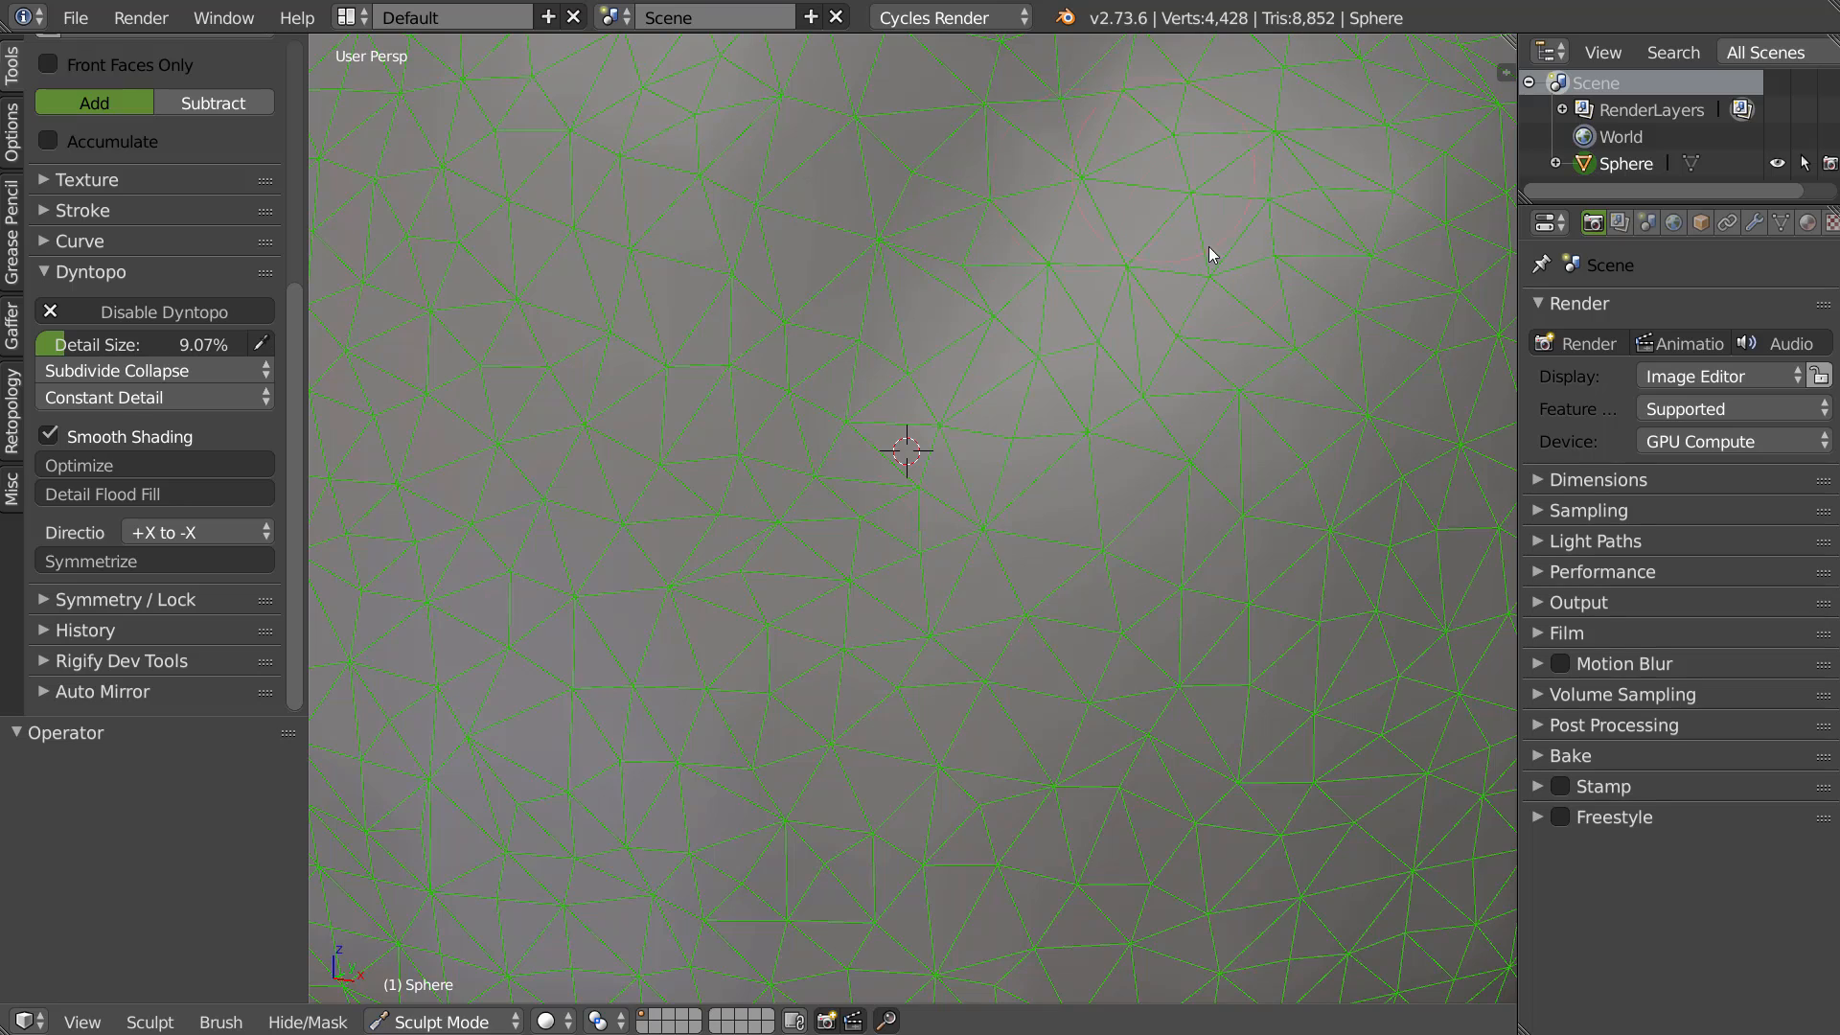
Sculpt the lower part of the sphere and up to the bright ridge with the same constant detail
{"action": "scroll", "coordinate": [864, 468], "scroll_direction": "down", "scroll_amount": 6}
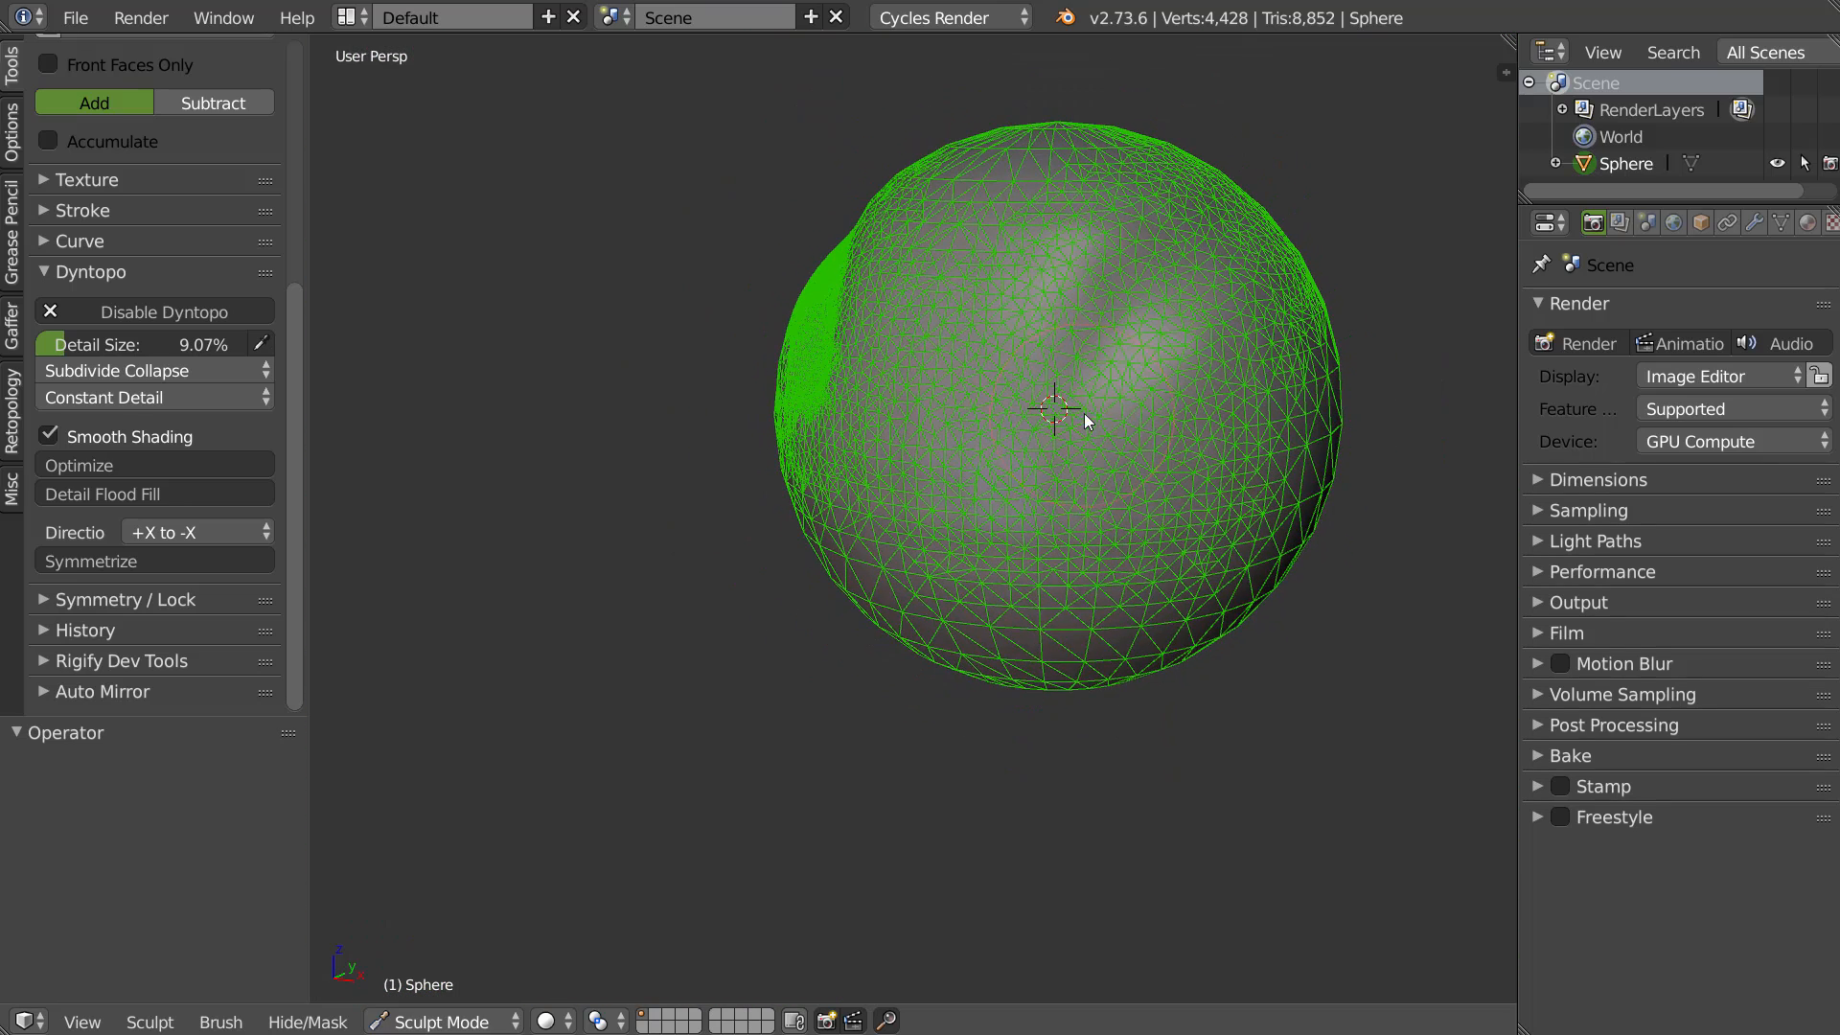
{"action": "left_click_drag", "start_coordinate": [970, 537], "coordinate": [1132, 356]}
{"action": "mouse_move", "coordinate": [1102, 364]}
{"action": "middle_mouse_down", "text": "shift"}
{"action": "mouse_move", "coordinate": [1041, 410]}
{"action": "mouse_move", "coordinate": [976, 417]}
{"action": "middle_mouse_up", "text": "shift"}
{"action": "scroll", "coordinate": [999, 412], "scroll_direction": "up", "scroll_amount": 3}
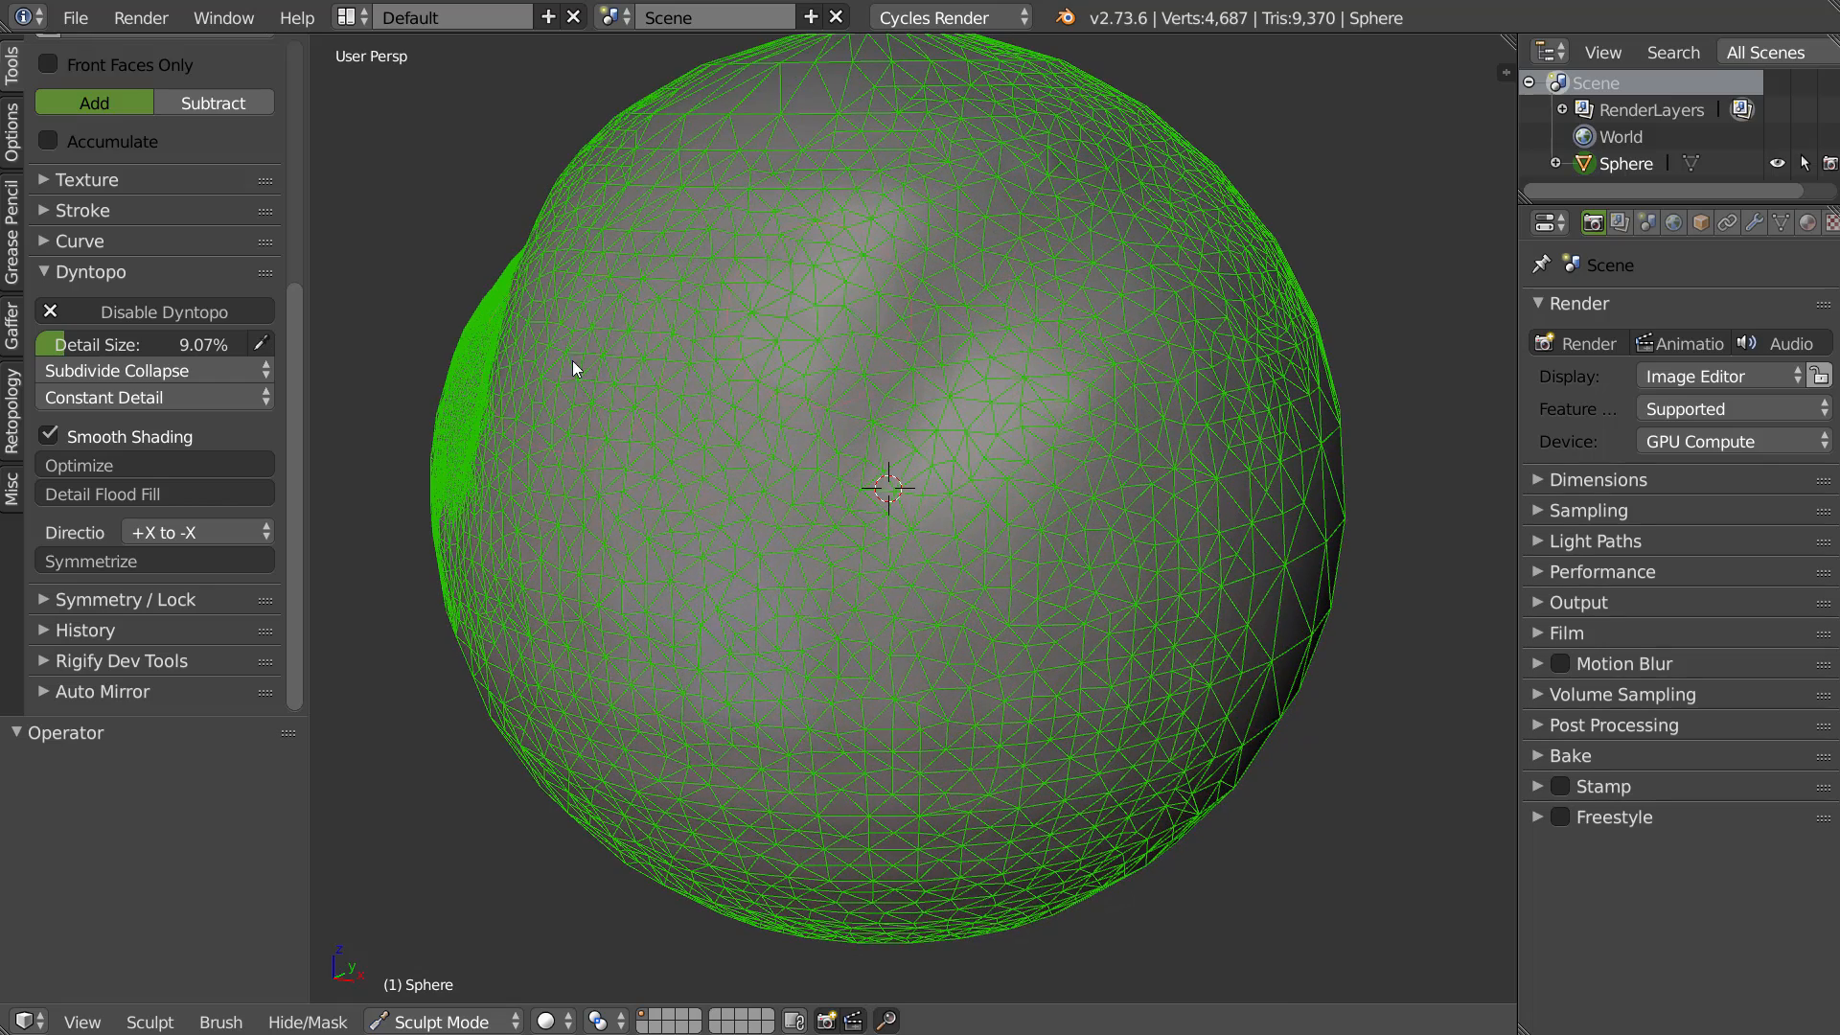
Reduce the constant detail size to 1.42% and sculpt a broad, finely tessellated patch over the ridge
{"action": "left_click_drag", "start_coordinate": [67, 347], "coordinate": [55, 347]}
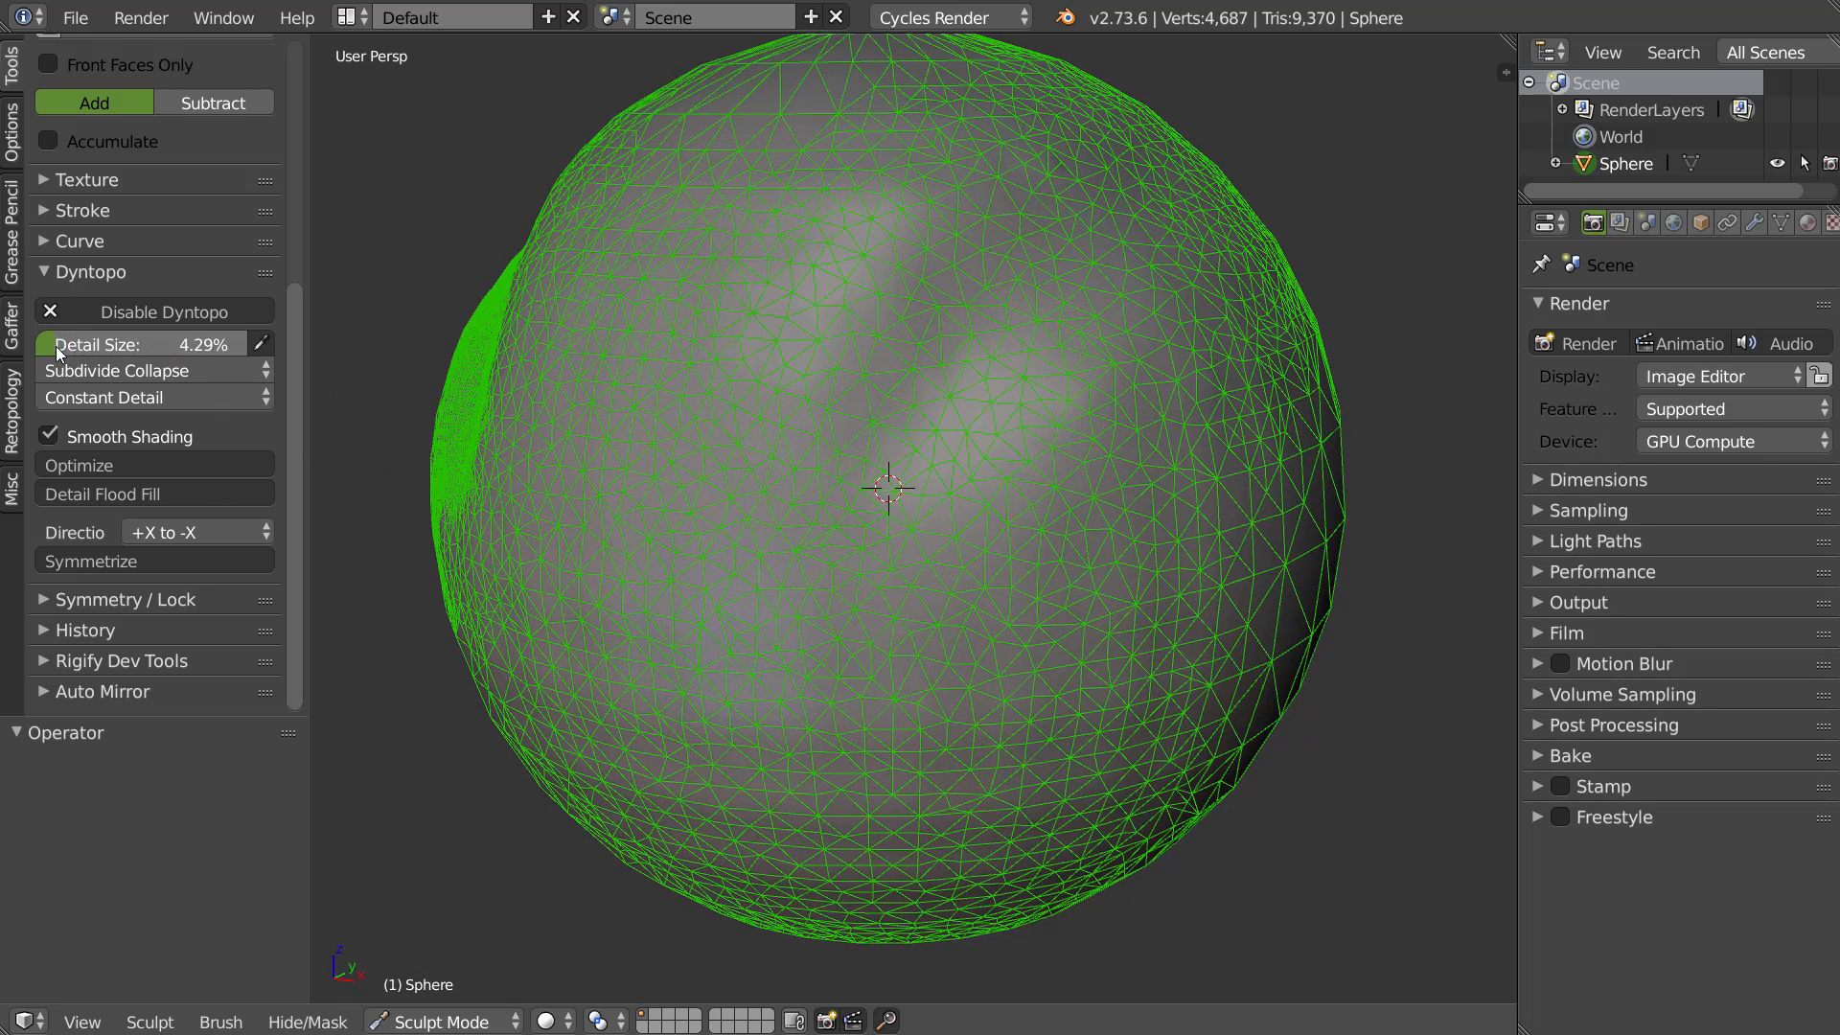
{"action": "scroll", "coordinate": [762, 477], "scroll_direction": "up", "scroll_amount": 2}
{"action": "scroll", "coordinate": [775, 476], "scroll_direction": "down", "scroll_amount": 1}
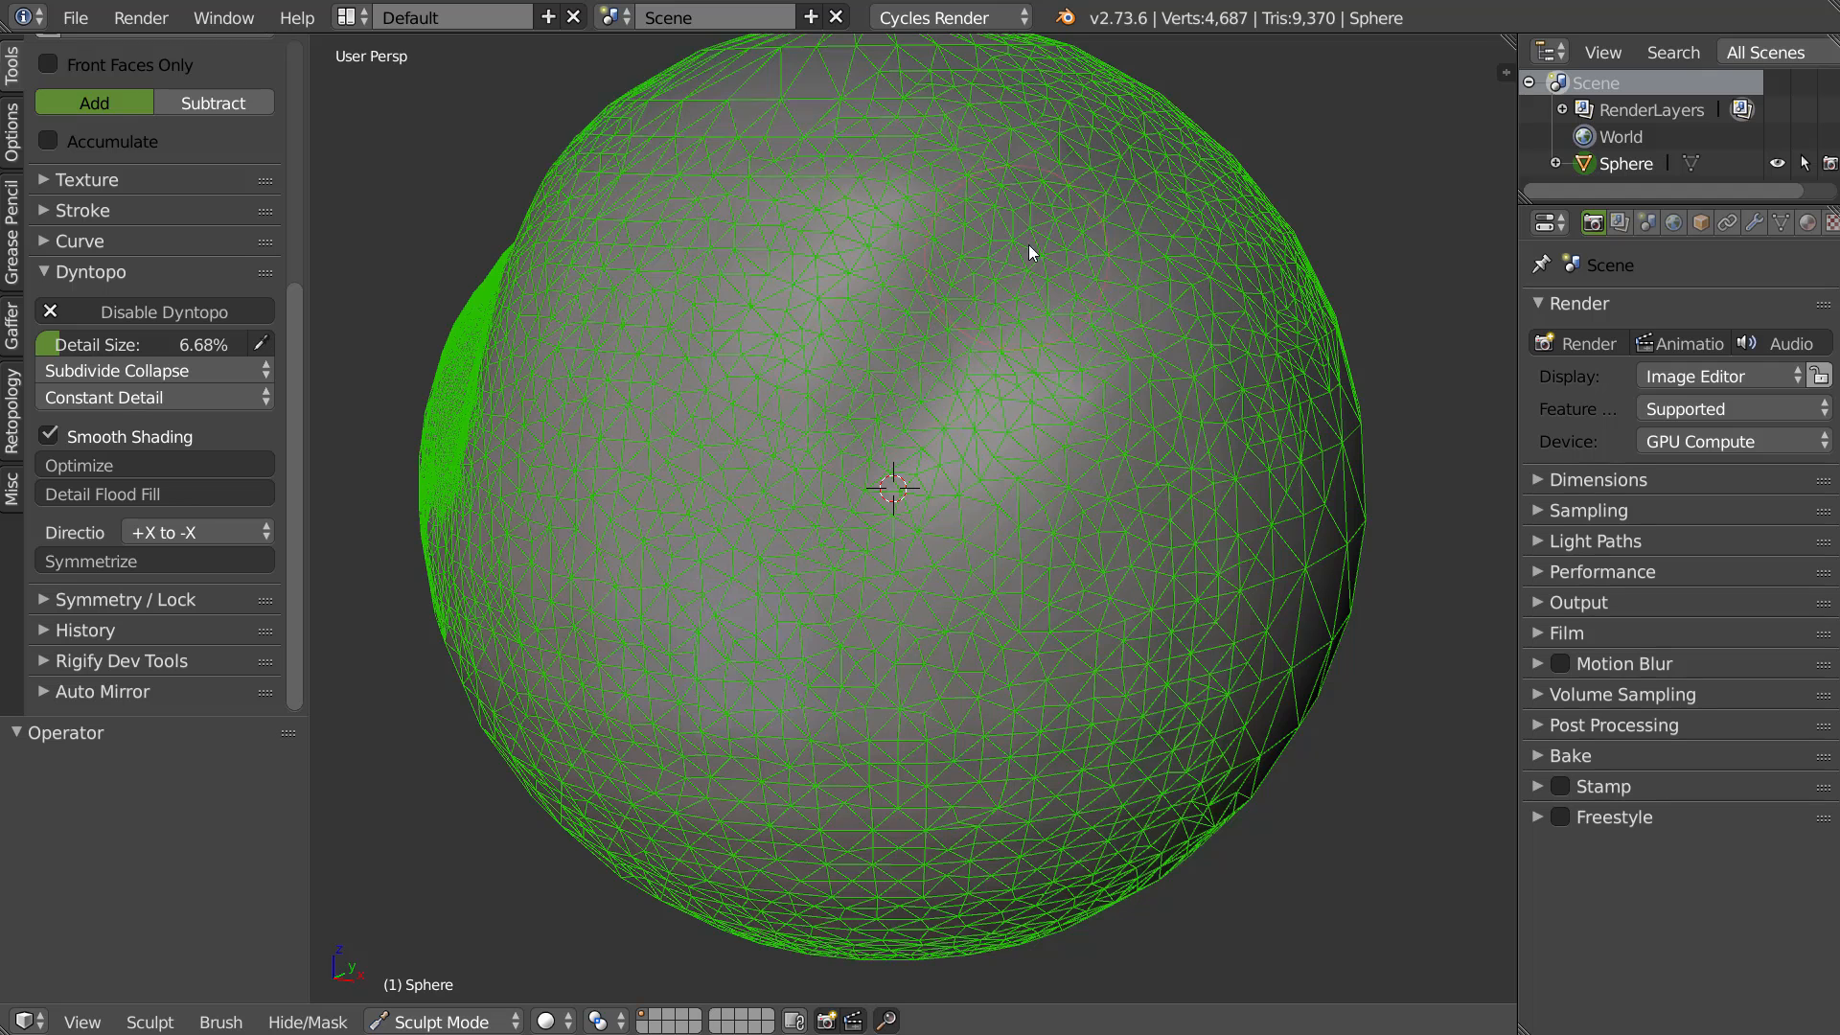
{"action": "left_click_drag", "start_coordinate": [55, 349], "coordinate": [52, 352]}
{"action": "mouse_move", "coordinate": [842, 486]}
{"action": "left_mouse_down"}
{"action": "mouse_move", "coordinate": [905, 364]}
{"action": "mouse_move", "coordinate": [843, 388]}
{"action": "mouse_move", "coordinate": [929, 450]}
{"action": "mouse_move", "coordinate": [943, 552]}
{"action": "mouse_move", "coordinate": [848, 517]}
{"action": "left_mouse_up"}
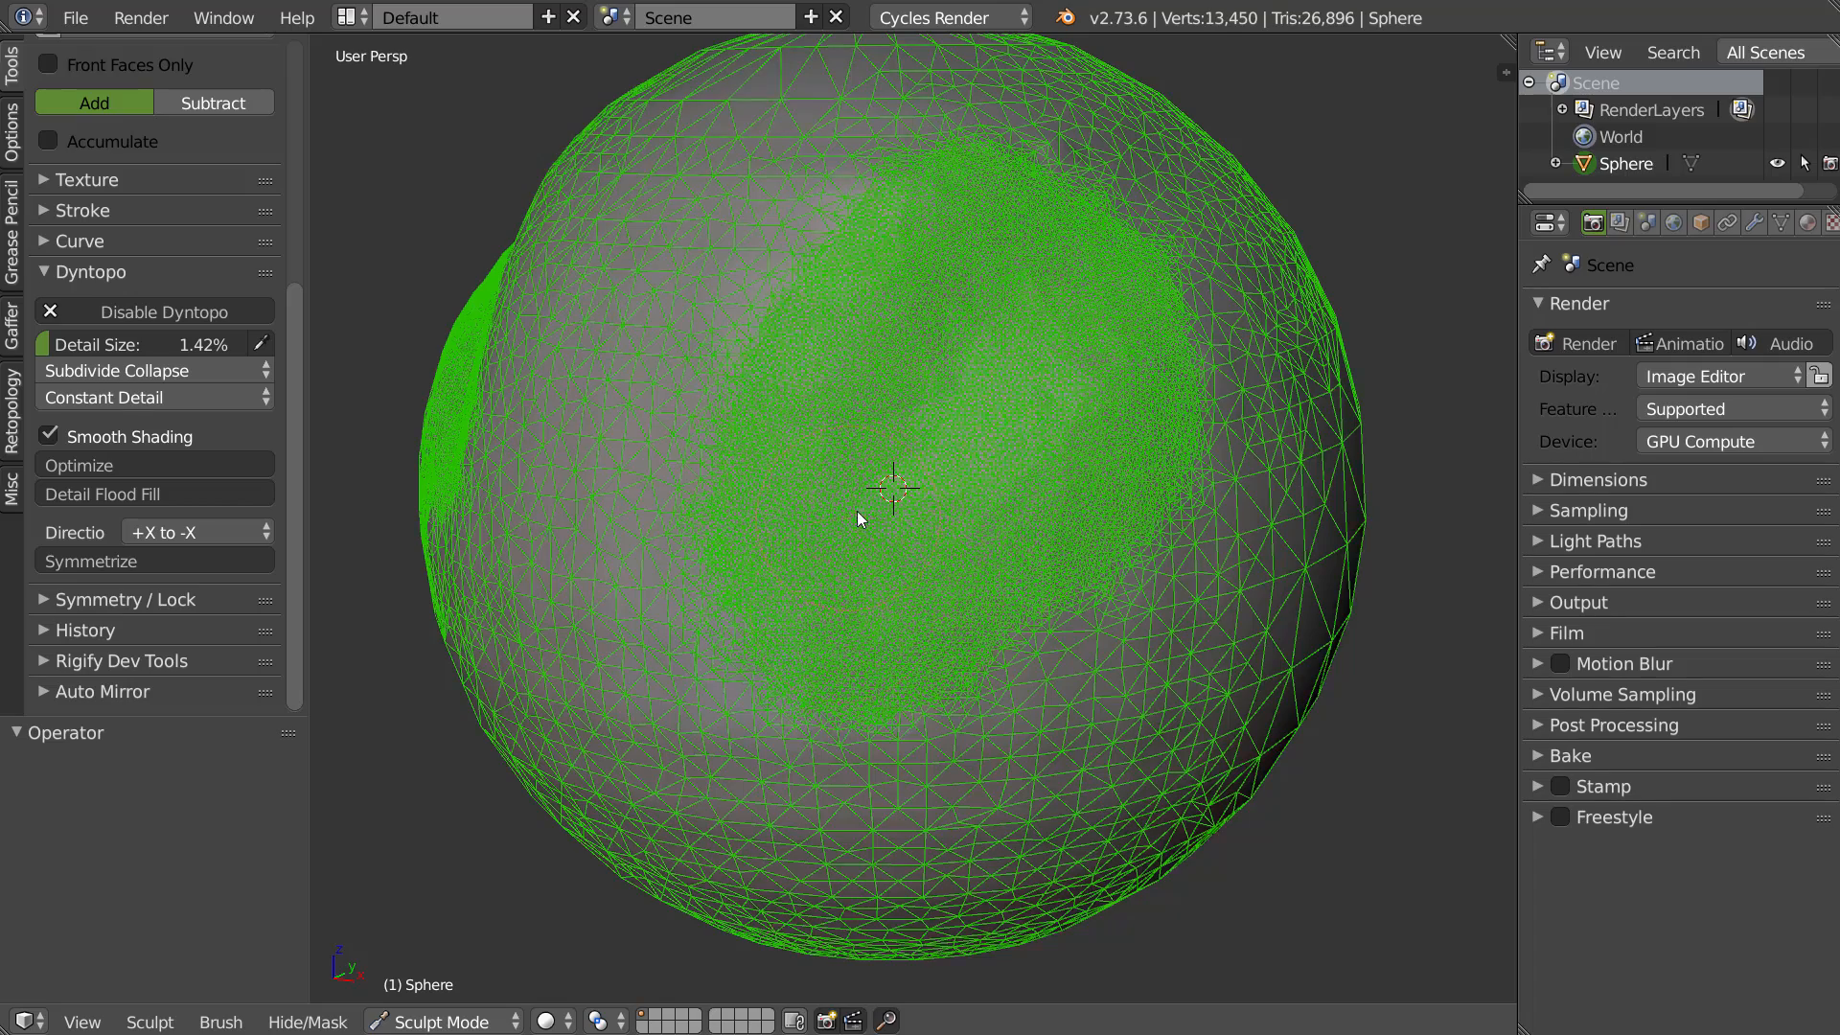
{"action": "scroll", "coordinate": [872, 497], "scroll_direction": "up", "scroll_amount": 5}
{"action": "scroll", "coordinate": [870, 496], "scroll_direction": "down", "scroll_amount": 1}
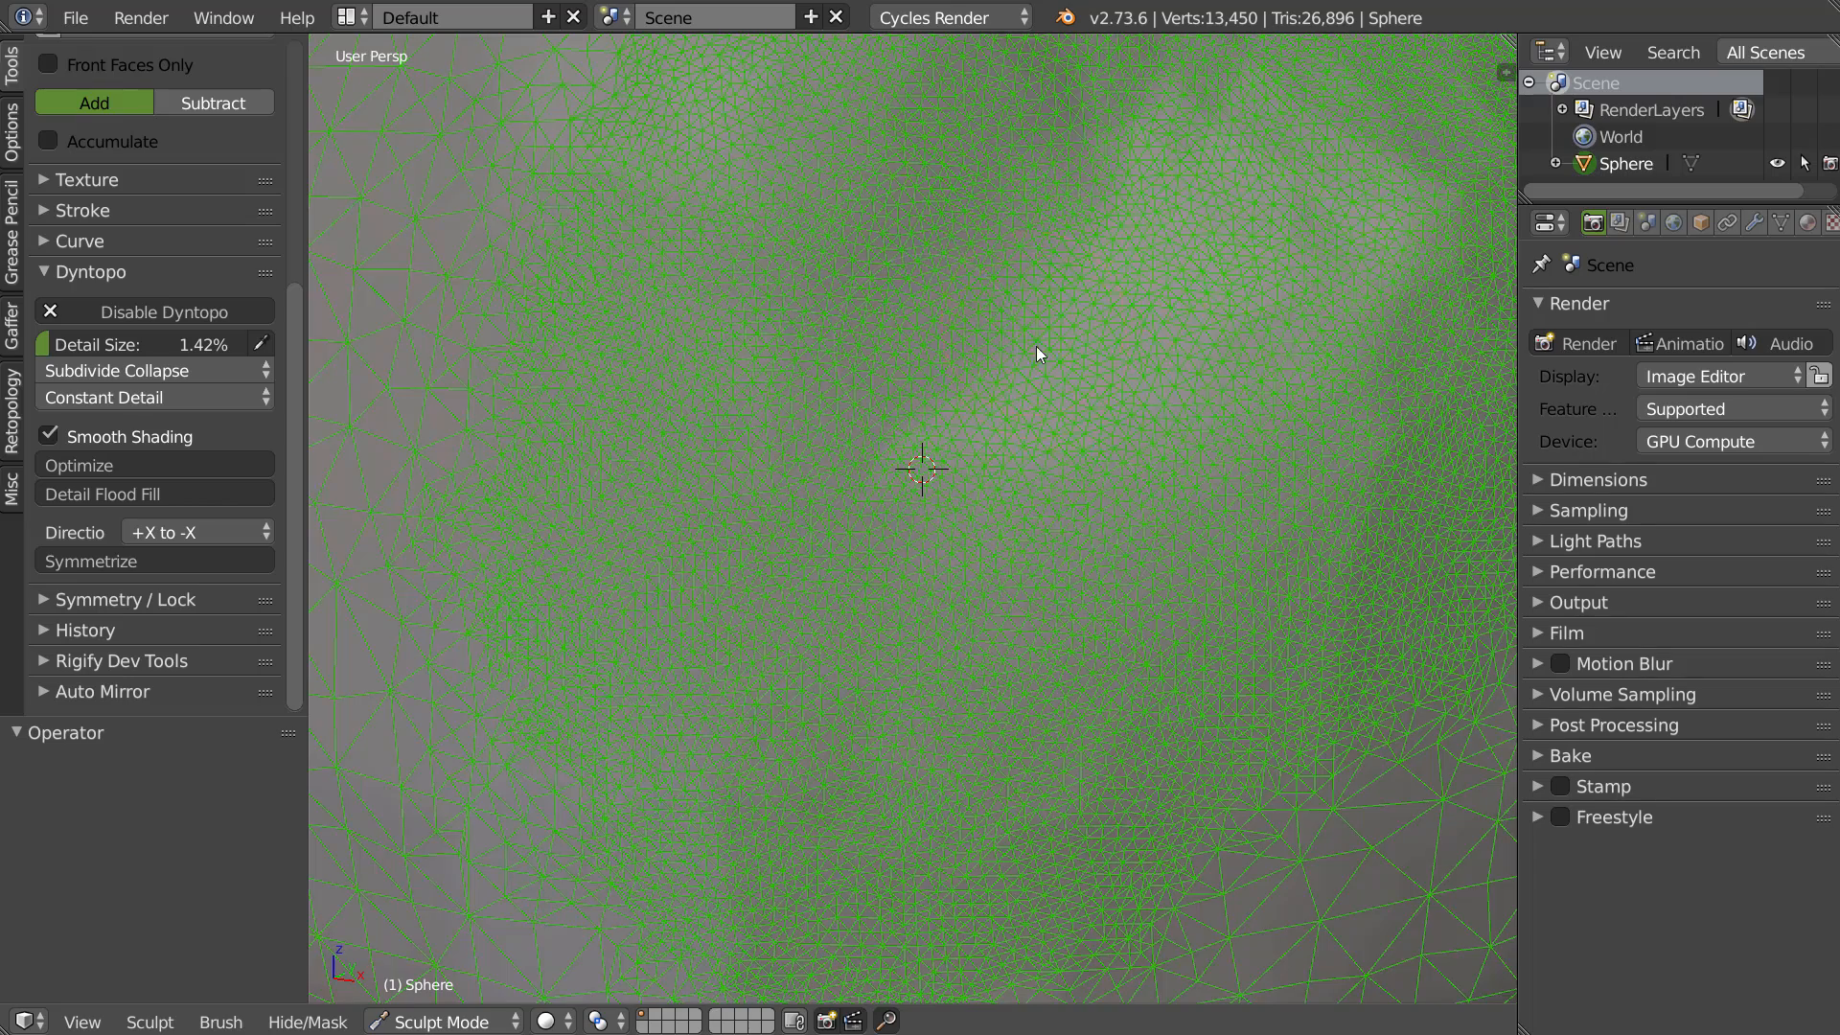
Hide the sphere's wireframe and switch the sculpt brush to Crease
{"action": "middle_click_drag", "start_coordinate": [1033, 324], "coordinate": [979, 398]}
{"action": "key", "text": "z"}
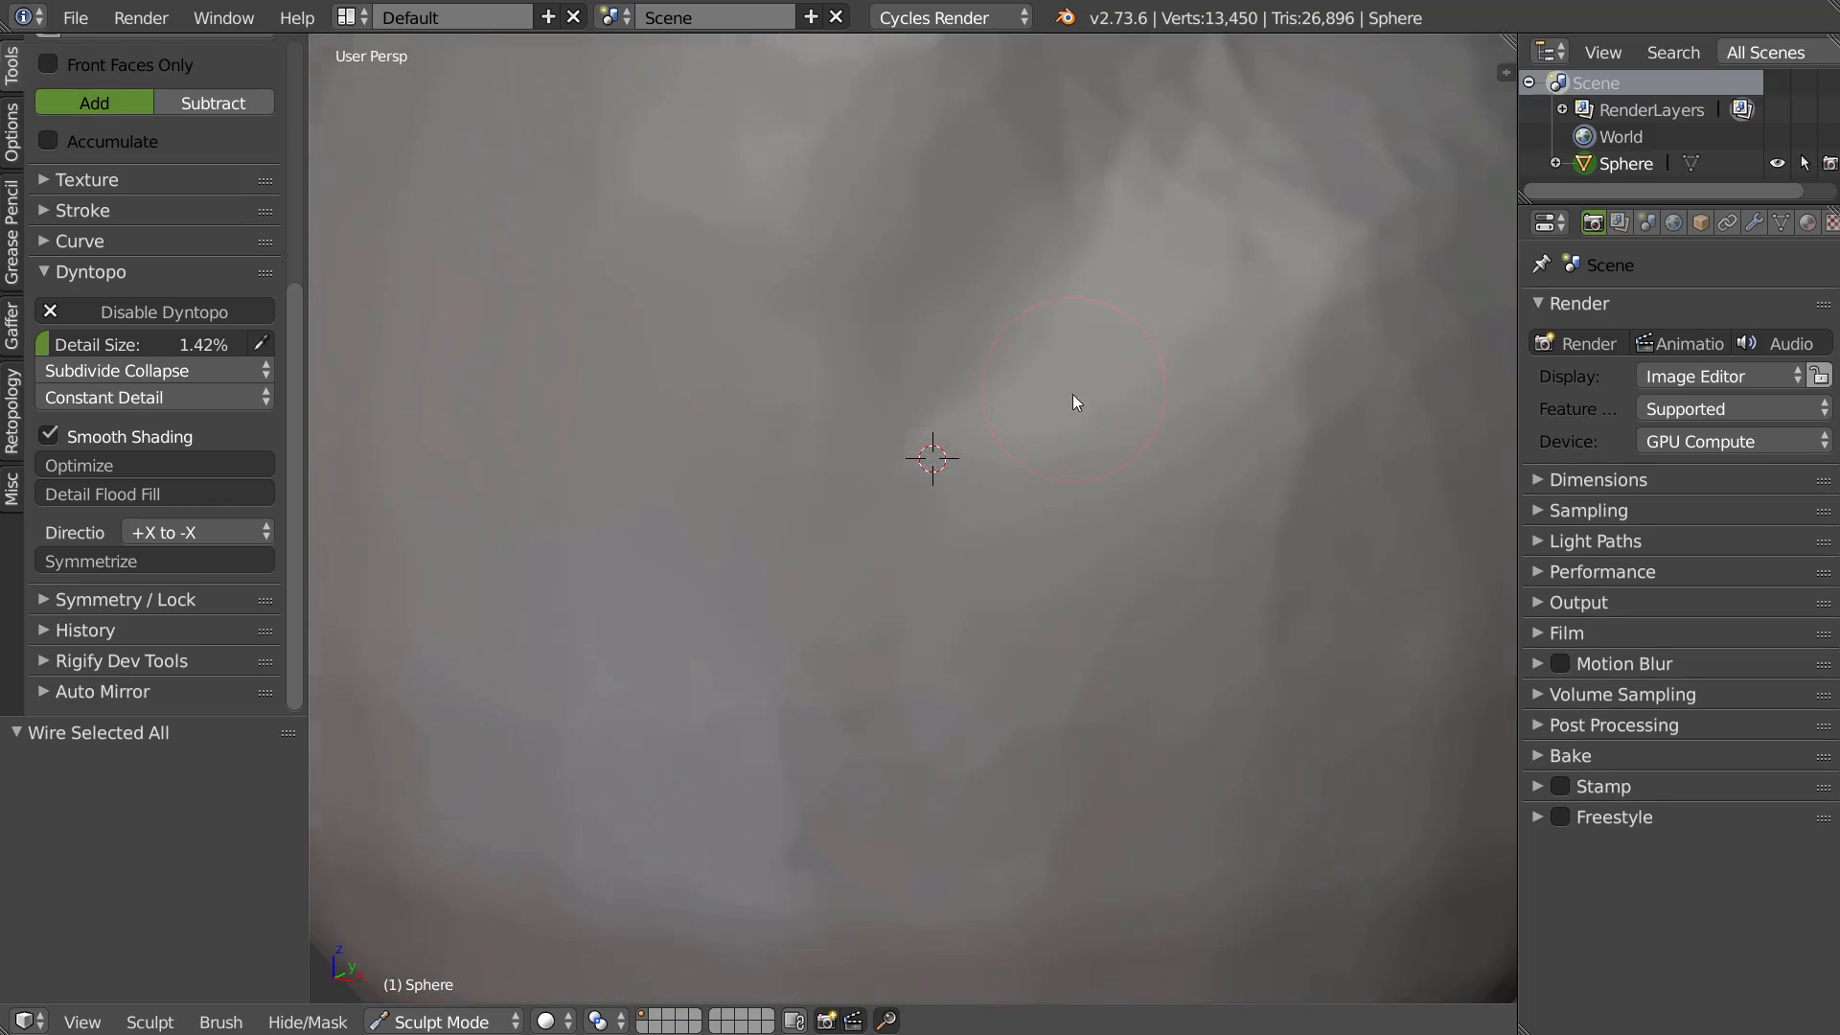
{"action": "scroll", "coordinate": [1067, 395], "scroll_direction": "down", "scroll_amount": 2}
{"action": "key", "text": "w"}
{"action": "left_click", "coordinate": [1027, 423]}
{"action": "key", "text": "alt+w"}
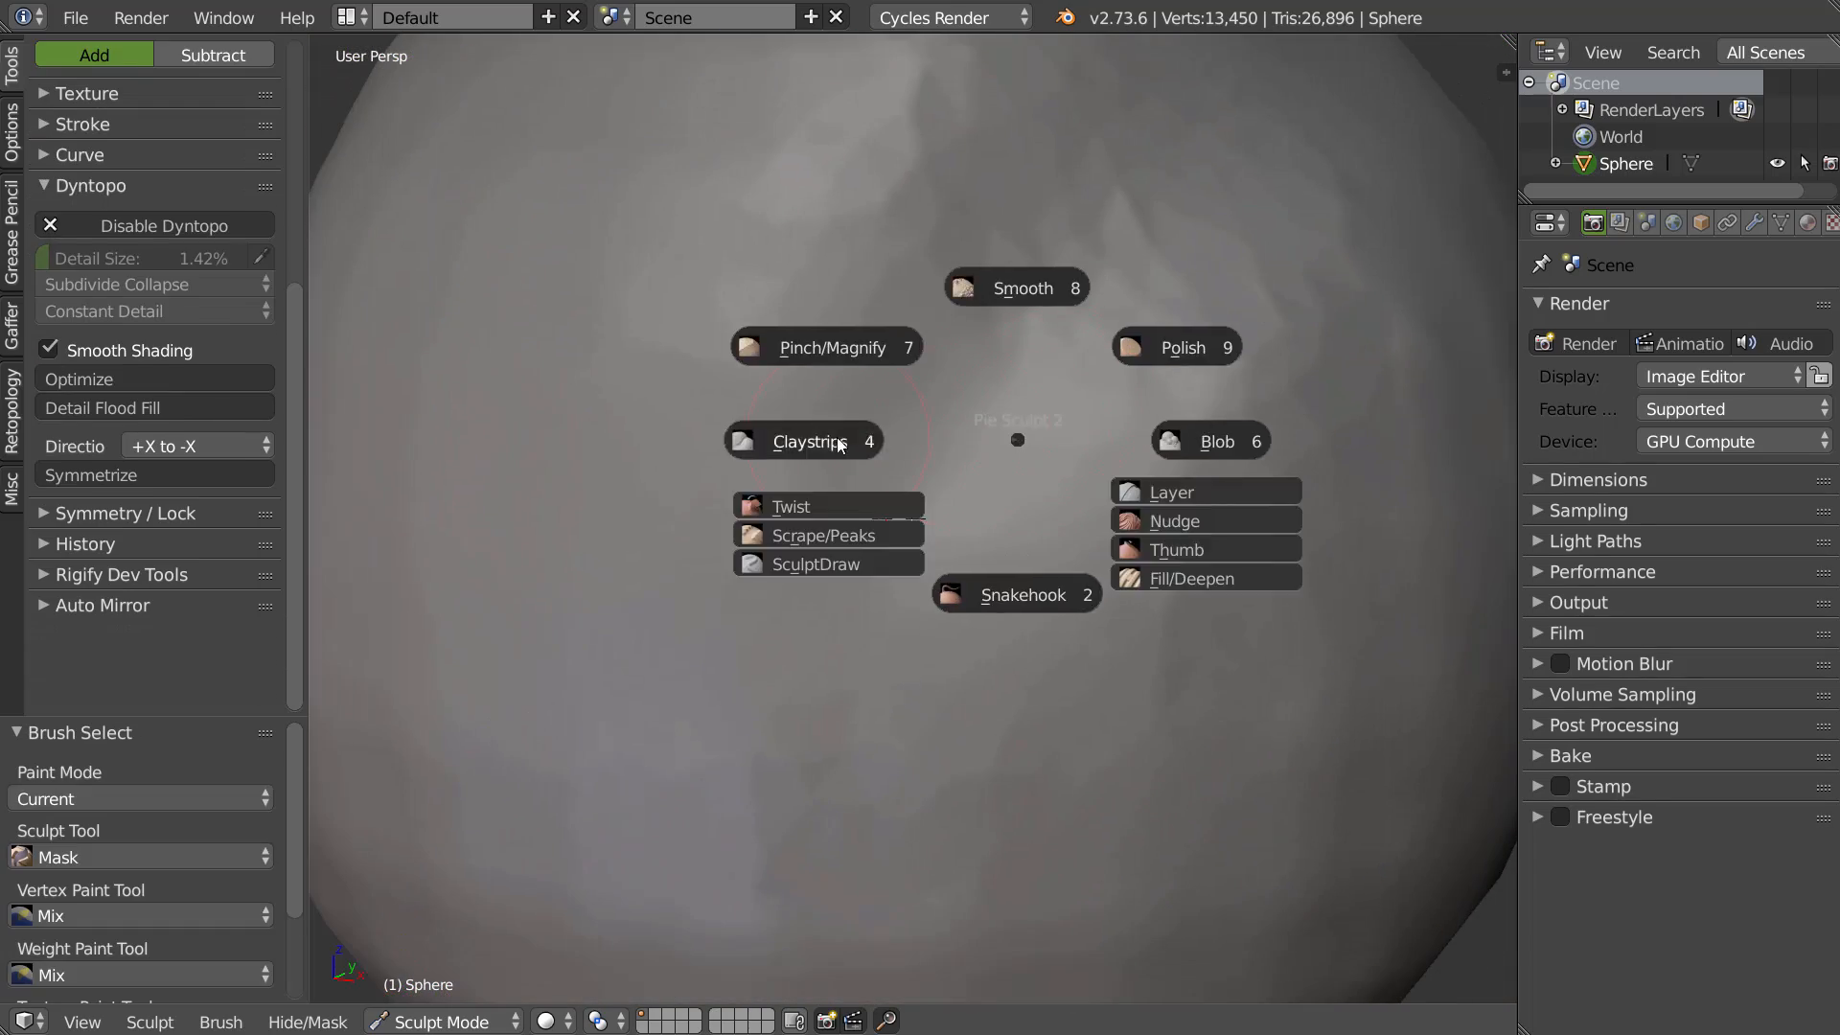
{"action": "left_click", "coordinate": [840, 444]}
{"action": "key", "text": "w"}
{"action": "left_click", "coordinate": [813, 428]}
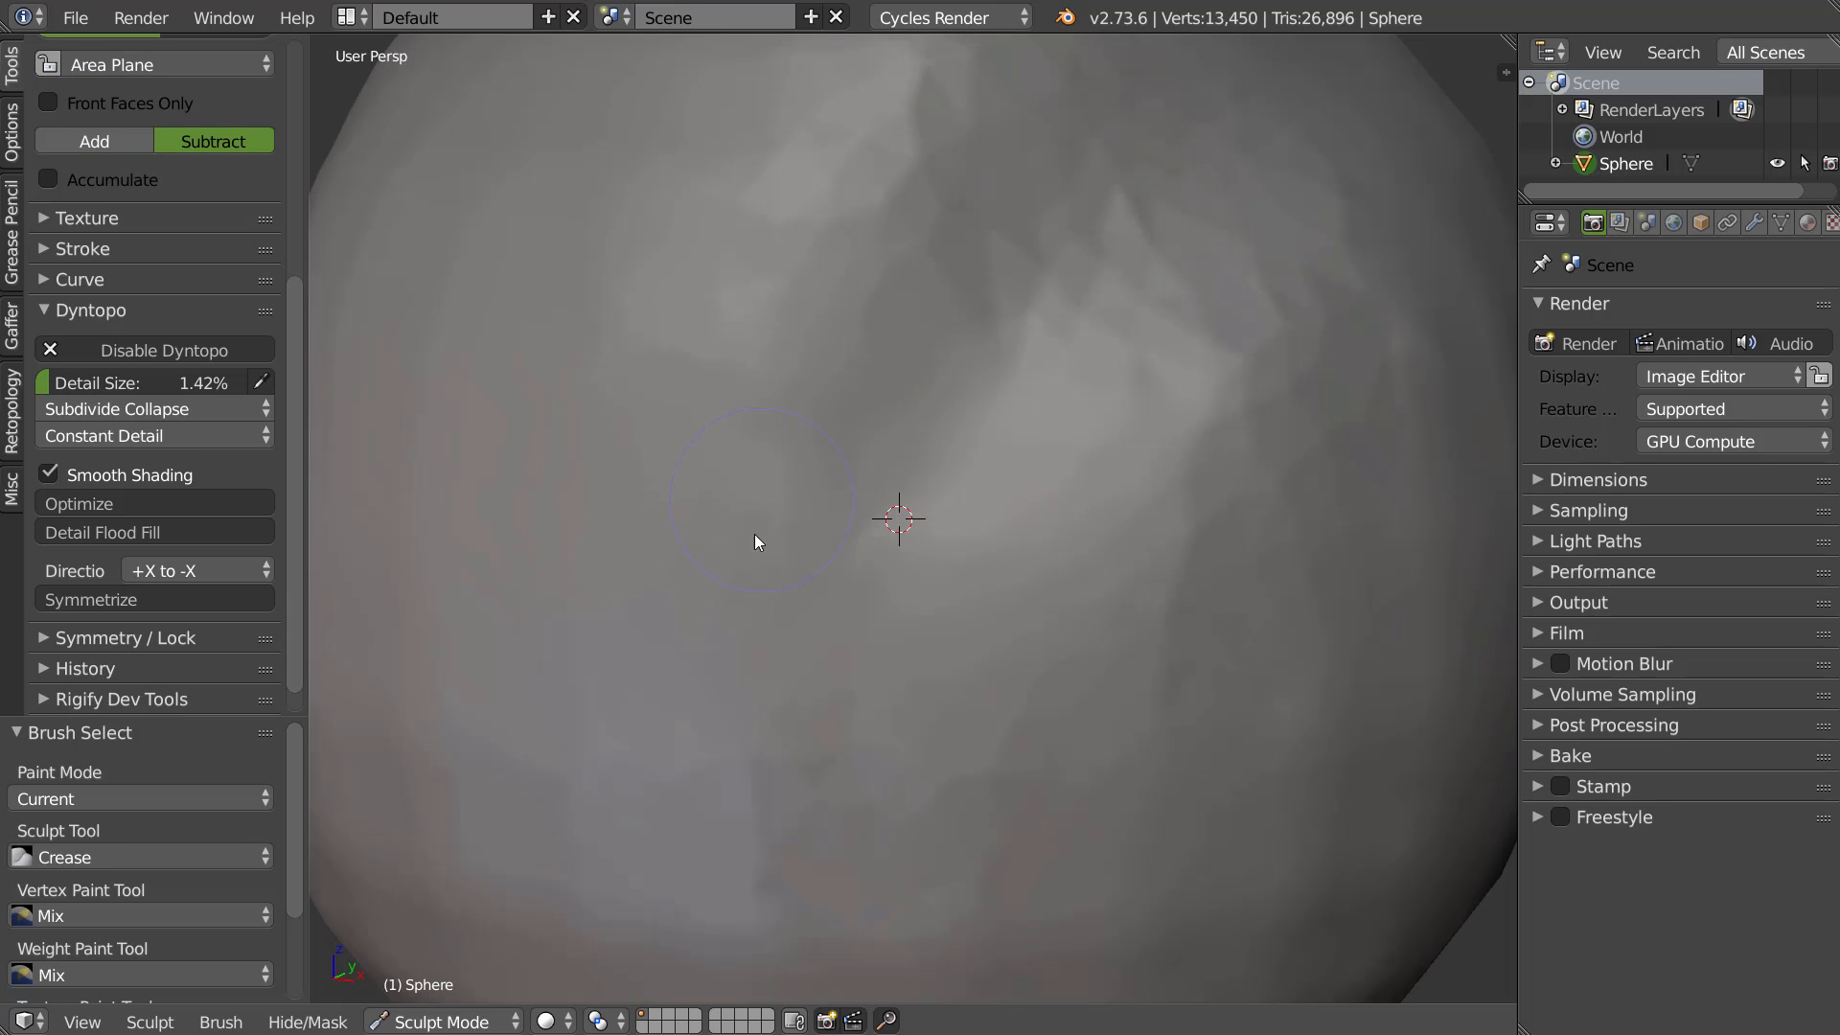
Carve creases along both edges of the diagonal ridge and smooth the surface inside and around them
{"action": "mouse_move", "coordinate": [1109, 102]}
{"action": "left_mouse_down"}
{"action": "mouse_move", "coordinate": [796, 504]}
{"action": "mouse_move", "coordinate": [1068, 497]}
{"action": "mouse_move", "coordinate": [1446, 324]}
{"action": "mouse_move", "coordinate": [1420, 265]}
{"action": "left_mouse_up"}
{"action": "mouse_move", "coordinate": [998, 498]}
{"action": "left_mouse_down", "text": "shift"}
{"action": "mouse_move", "coordinate": [1141, 123]}
{"action": "mouse_move", "coordinate": [941, 412]}
{"action": "mouse_move", "coordinate": [1186, 352]}
{"action": "mouse_move", "coordinate": [1201, 315]}
{"action": "left_mouse_up", "text": "shift"}
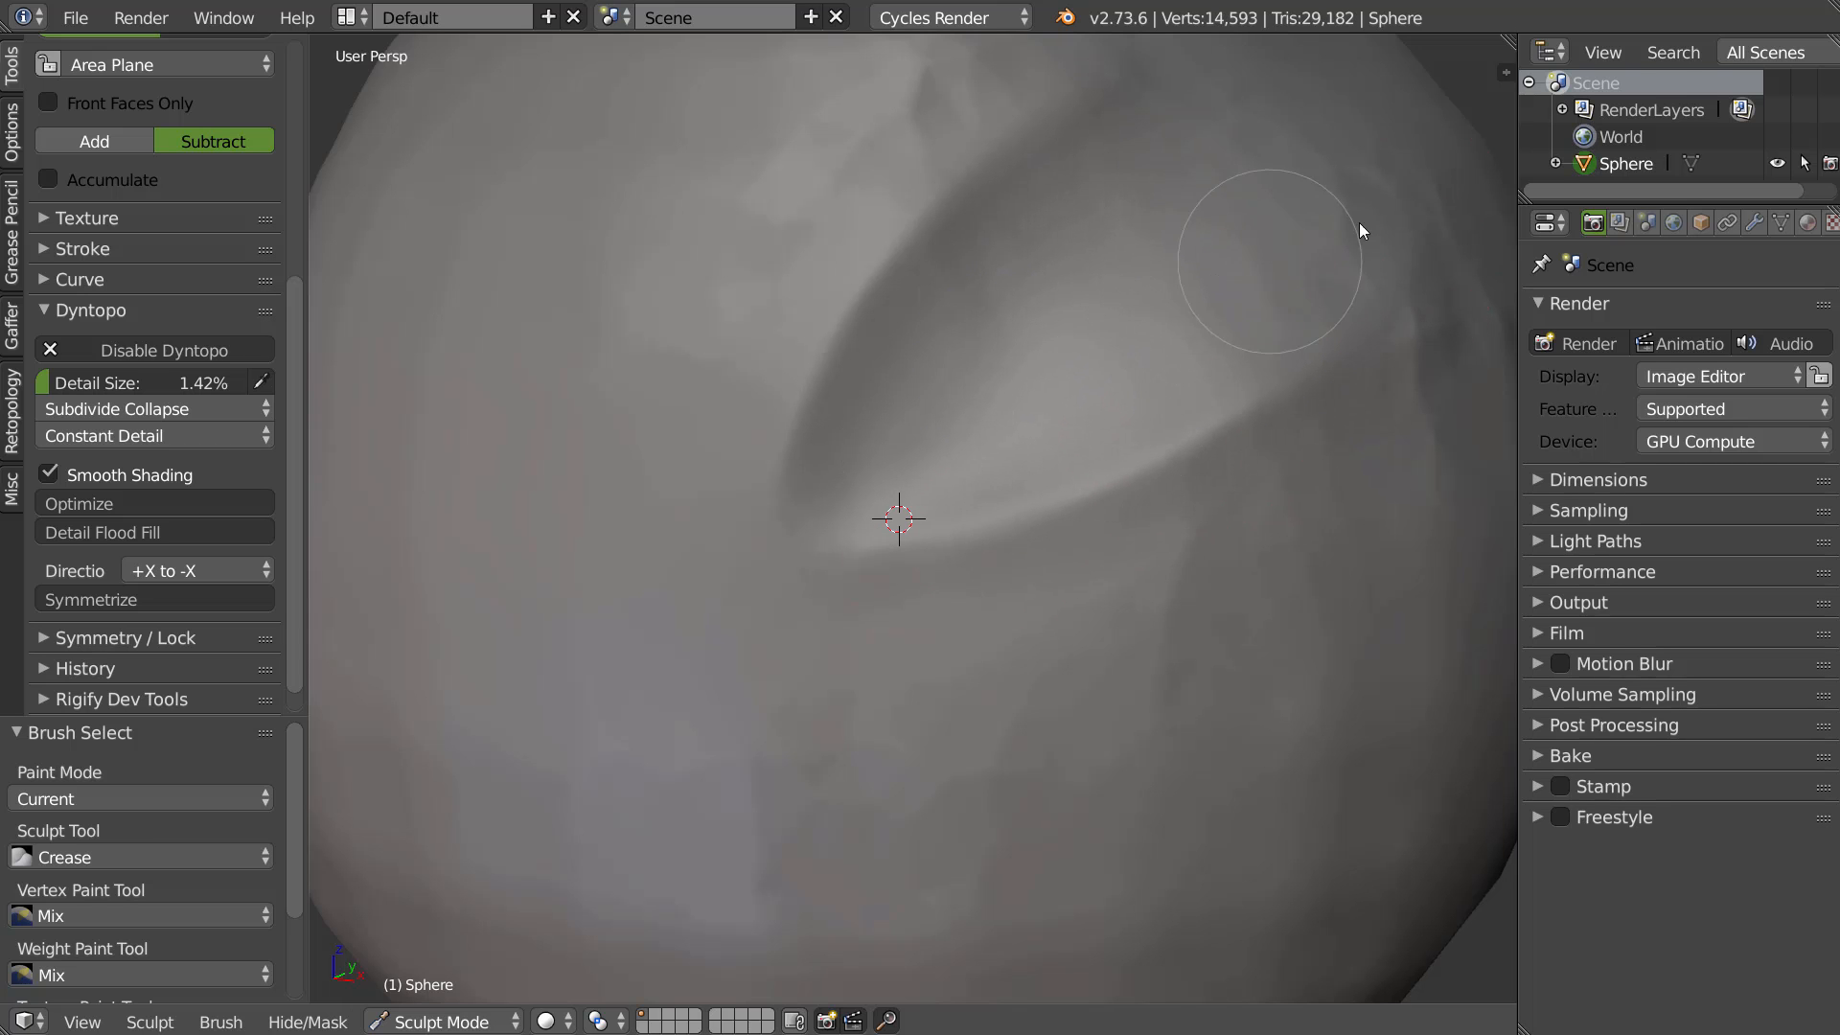
{"action": "mouse_move", "coordinate": [784, 240]}
{"action": "left_mouse_down", "text": "shift"}
{"action": "mouse_move", "coordinate": [848, 119]}
{"action": "mouse_move", "coordinate": [653, 538]}
{"action": "mouse_move", "coordinate": [732, 533]}
{"action": "mouse_move", "coordinate": [1005, 89]}
{"action": "left_mouse_up", "text": "shift"}
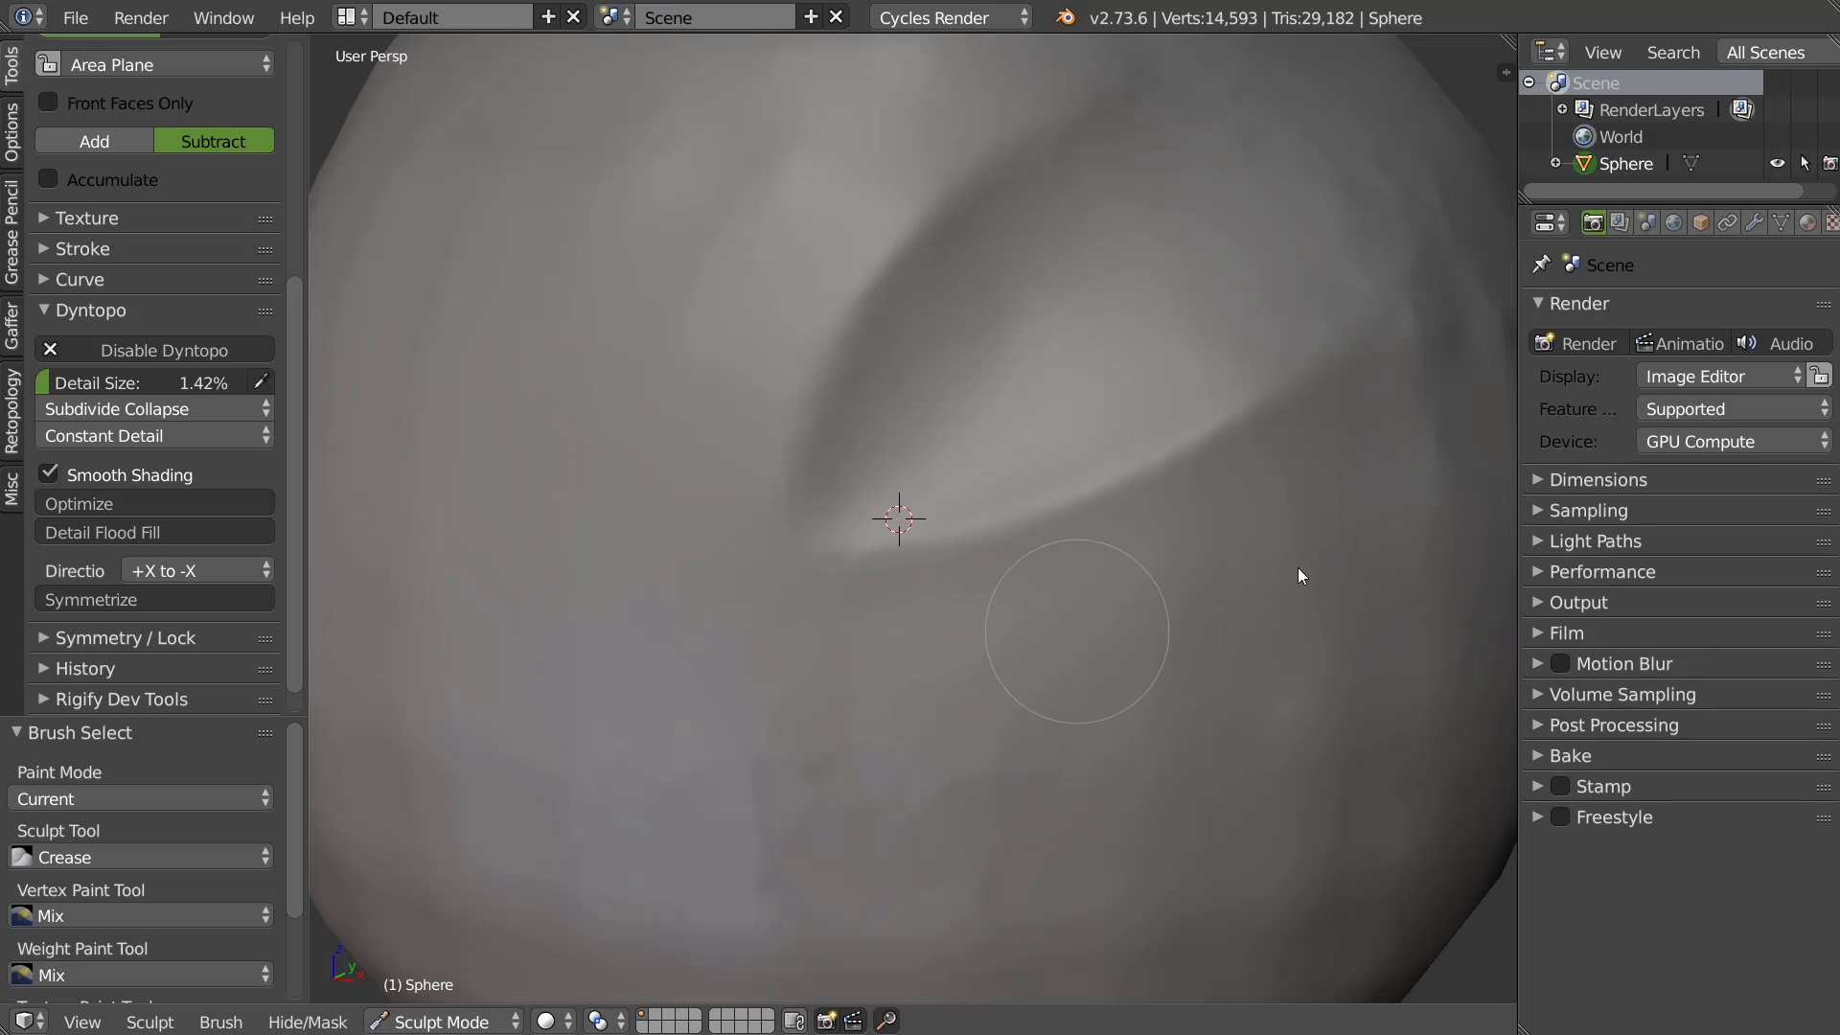
Deepen the creases along the upper and lower edges of the almond-shaped form and smooth the surrounding bumps
{"action": "scroll", "coordinate": [1100, 527], "scroll_direction": "down", "scroll_amount": 1}
{"action": "middle_click_drag", "start_coordinate": [1088, 278], "coordinate": [995, 387], "text": "shift"}
{"action": "mouse_move", "coordinate": [738, 588]}
{"action": "left_mouse_down"}
{"action": "mouse_move", "coordinate": [894, 350]}
{"action": "mouse_move", "coordinate": [1020, 251]}
{"action": "mouse_move", "coordinate": [903, 336]}
{"action": "mouse_move", "coordinate": [767, 533]}
{"action": "left_mouse_up"}
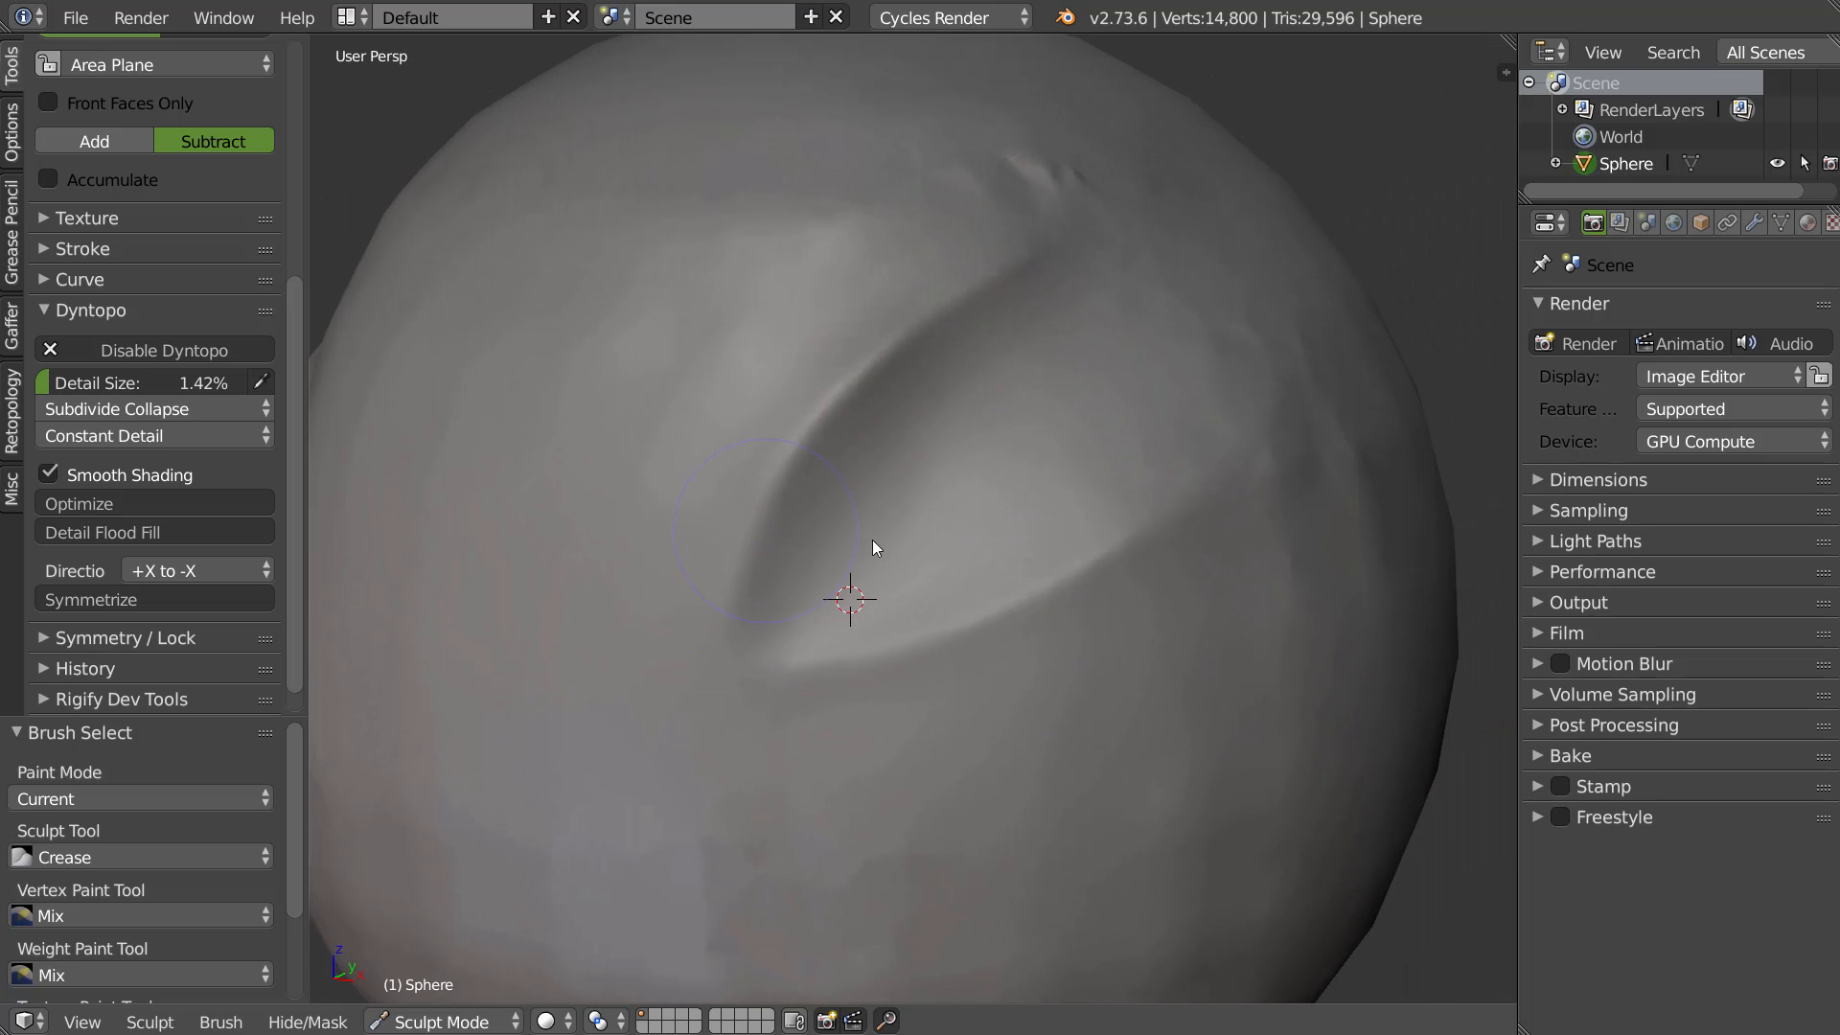
{"action": "mouse_move", "coordinate": [838, 659]}
{"action": "left_mouse_down"}
{"action": "mouse_move", "coordinate": [1213, 479]}
{"action": "mouse_move", "coordinate": [836, 674]}
{"action": "mouse_move", "coordinate": [767, 661]}
{"action": "left_mouse_up"}
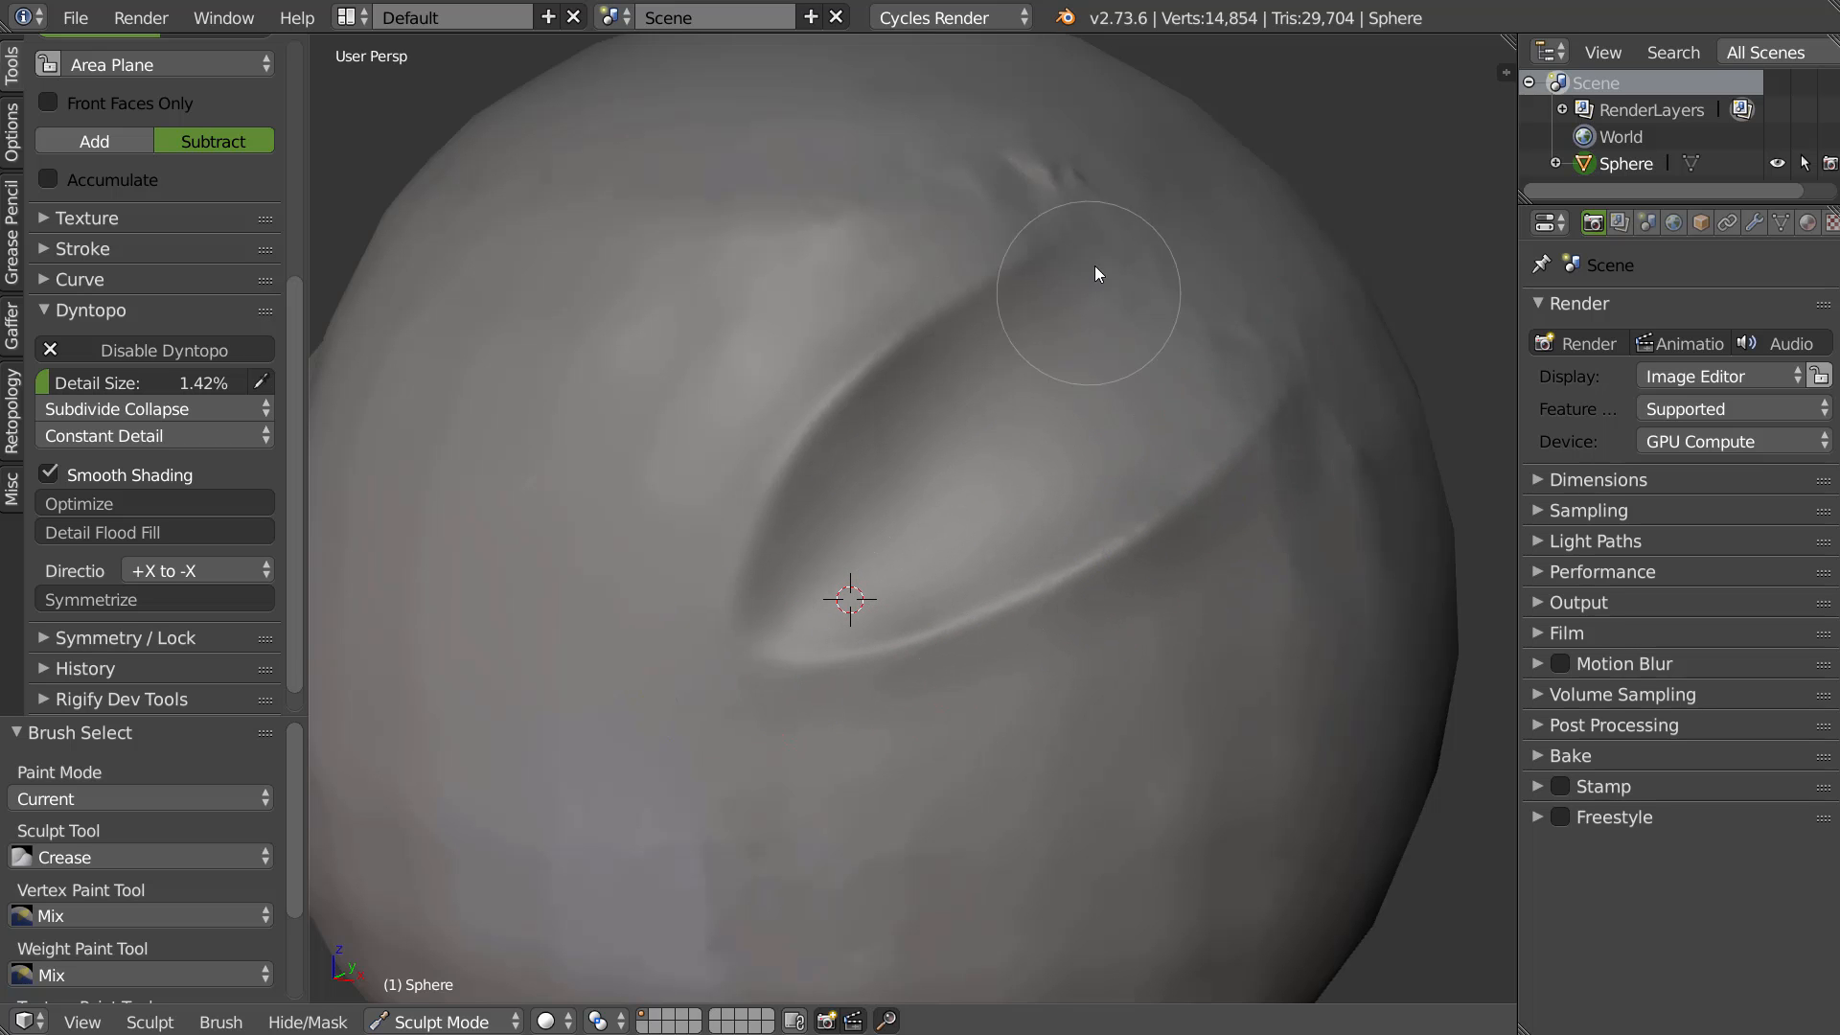
{"action": "mouse_move", "coordinate": [971, 135]}
{"action": "left_mouse_down", "text": "shift"}
{"action": "mouse_move", "coordinate": [695, 336]}
{"action": "mouse_move", "coordinate": [548, 486]}
{"action": "mouse_move", "coordinate": [542, 630]}
{"action": "mouse_move", "coordinate": [713, 807]}
{"action": "left_mouse_up", "text": "shift"}
Carve extra creases below and beside the almond-shaped form, and smooth the surface between them
{"action": "left_click_drag", "start_coordinate": [719, 723], "coordinate": [1026, 845]}
{"action": "mouse_move", "coordinate": [1251, 904]}
{"action": "left_mouse_down"}
{"action": "mouse_move", "coordinate": [1101, 834]}
{"action": "mouse_move", "coordinate": [1388, 817]}
{"action": "mouse_move", "coordinate": [1211, 809]}
{"action": "left_mouse_up"}
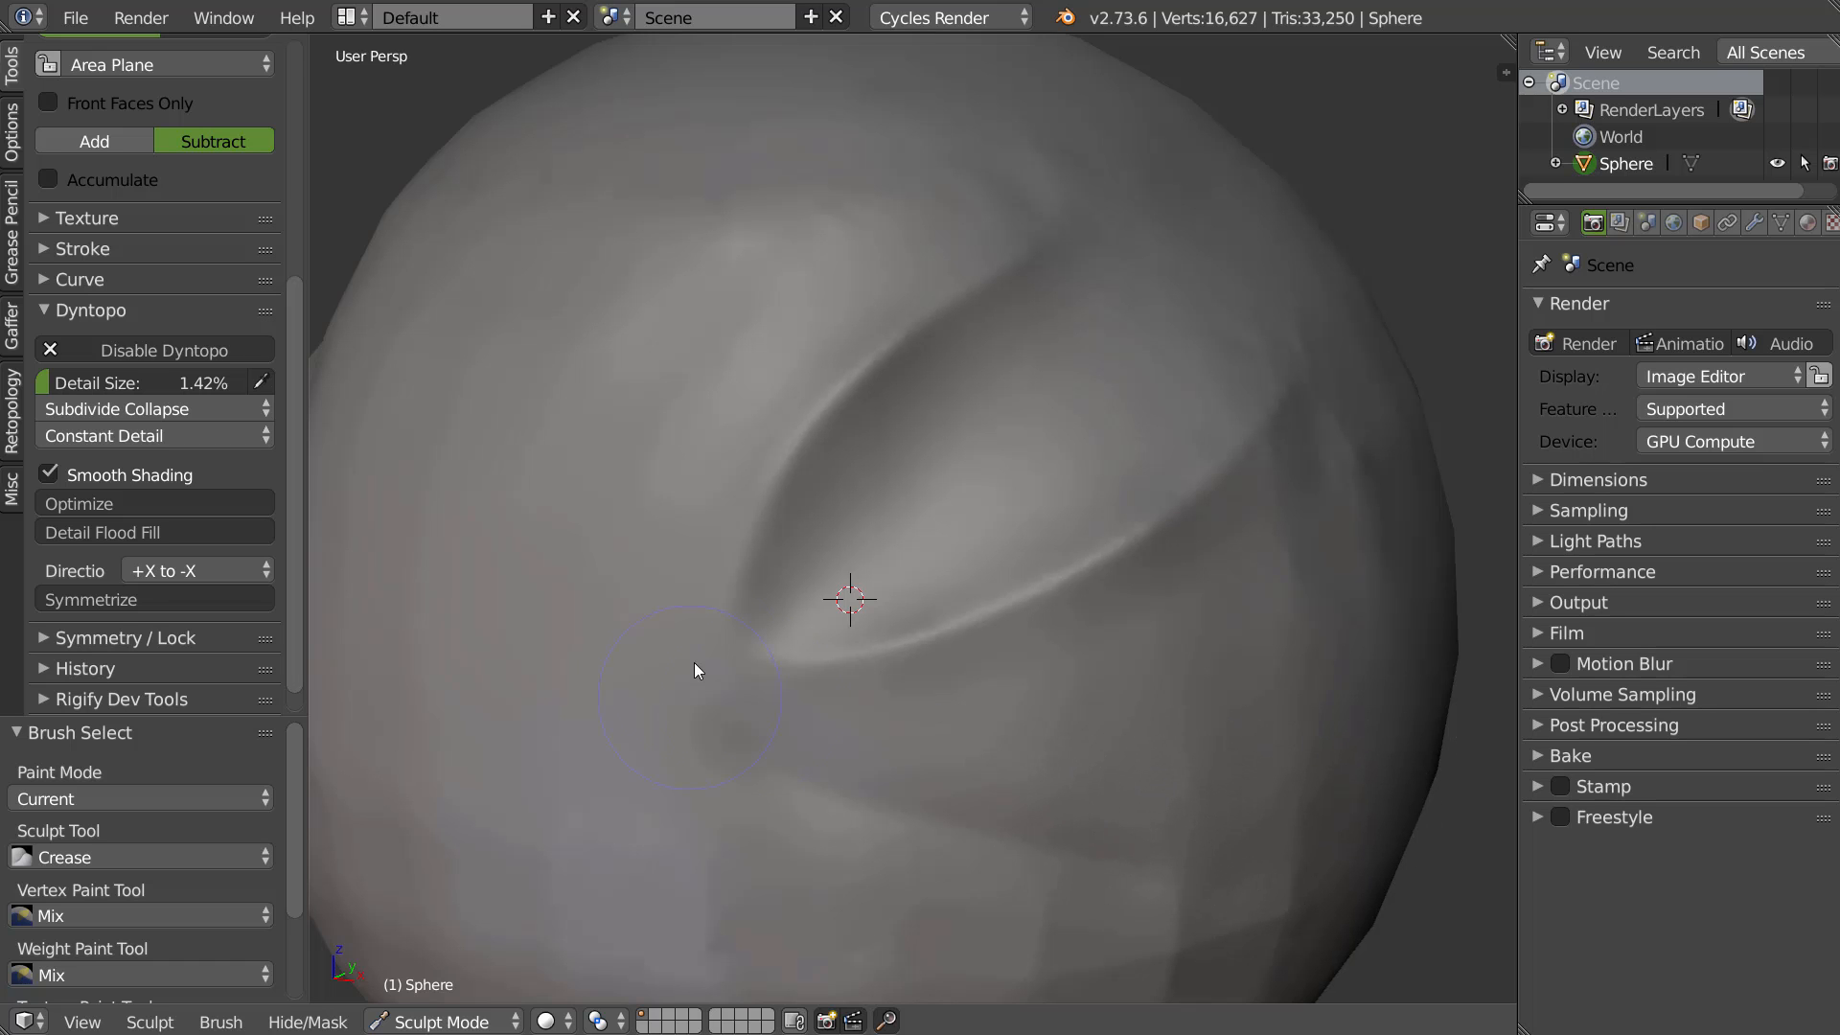
{"action": "mouse_move", "coordinate": [649, 460]}
{"action": "left_mouse_down"}
{"action": "mouse_move", "coordinate": [784, 176]}
{"action": "mouse_move", "coordinate": [649, 534]}
{"action": "left_mouse_up"}
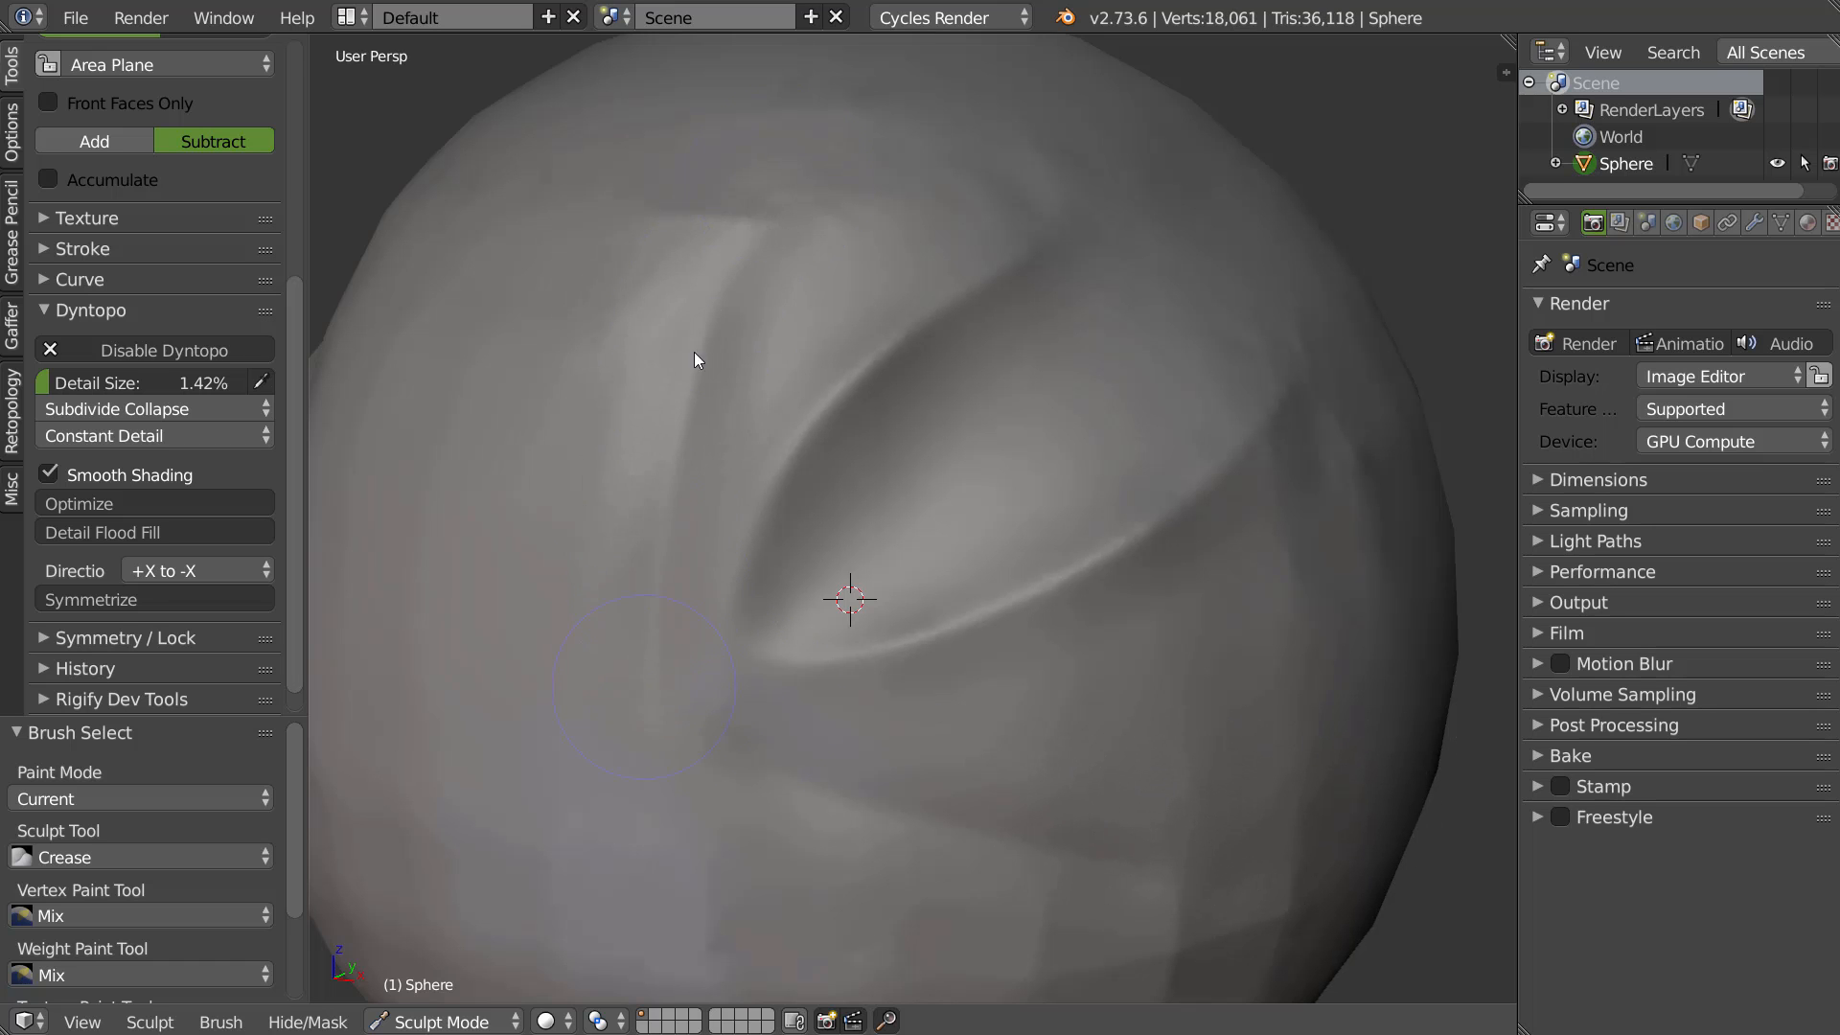
{"action": "mouse_move", "coordinate": [863, 226]}
{"action": "left_mouse_down", "text": "shift"}
{"action": "mouse_move", "coordinate": [849, 210]}
{"action": "mouse_move", "coordinate": [1089, 205]}
{"action": "mouse_move", "coordinate": [824, 184]}
{"action": "left_mouse_up", "text": "shift"}
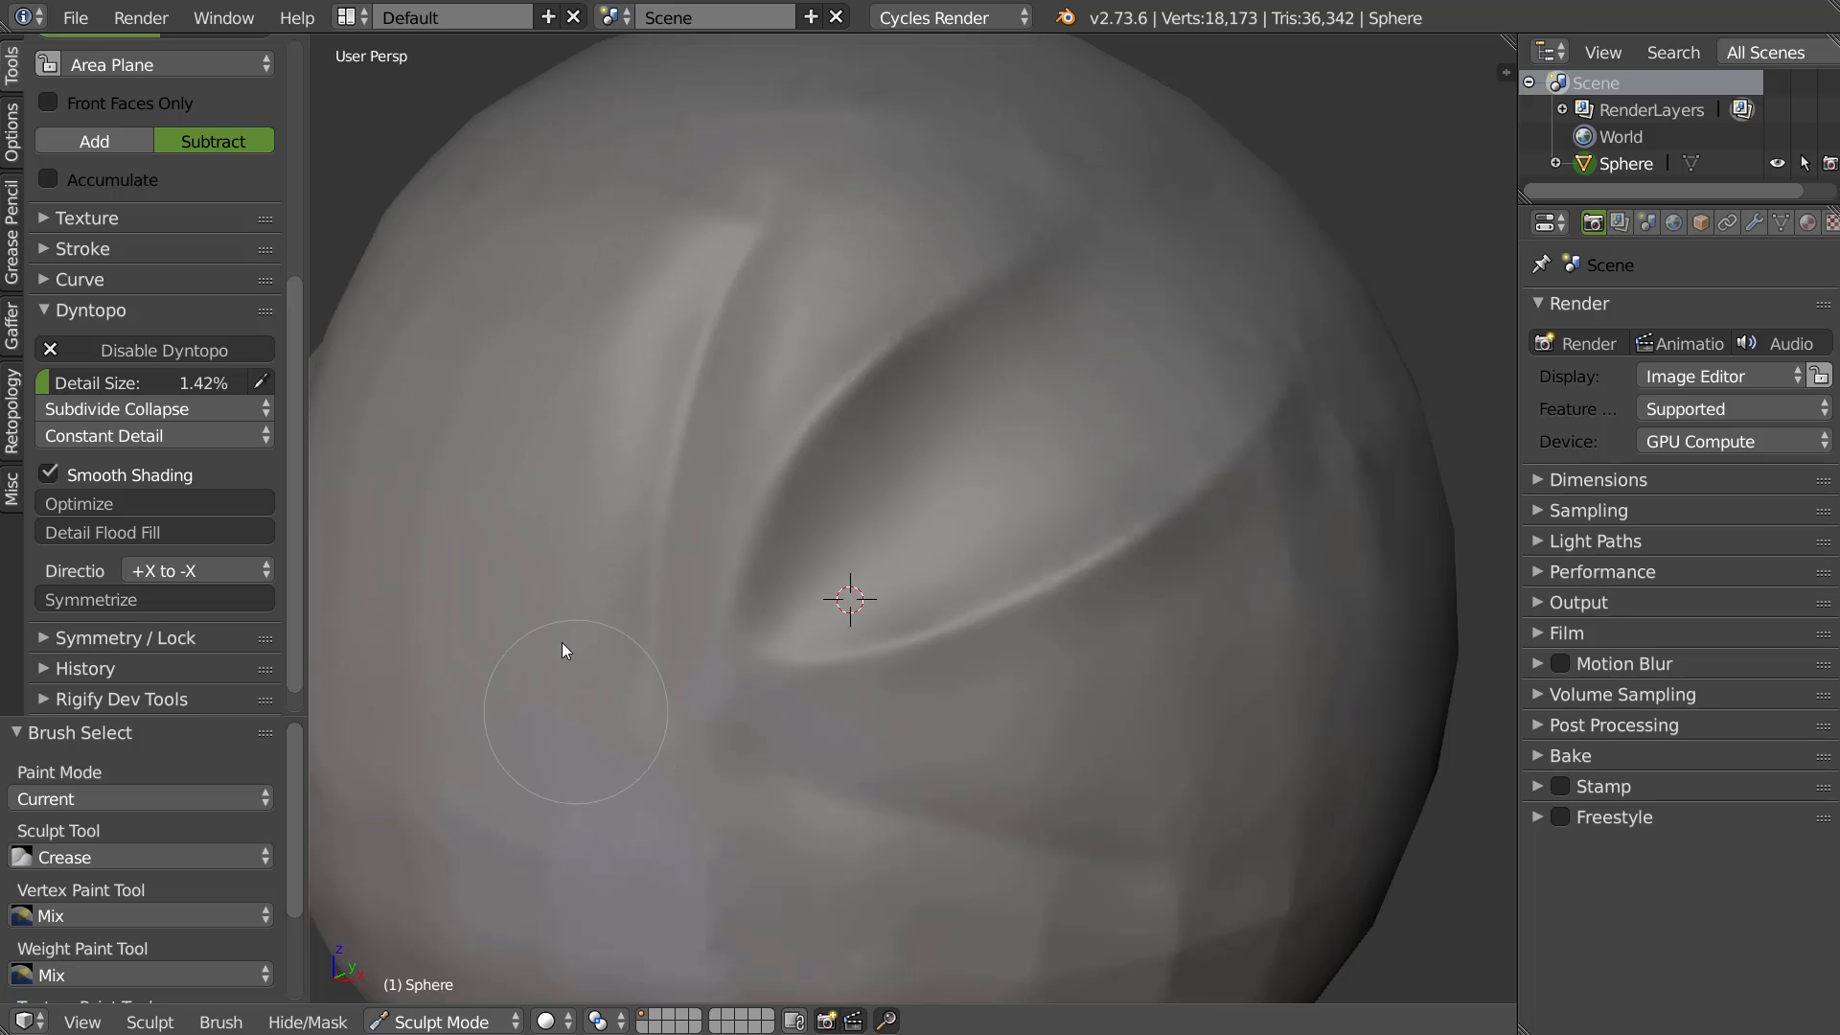
Show the wireframe on the sphere again and examine the mesh density around the creases up close
{"action": "key", "text": "shift+z"}
{"action": "left_click", "coordinate": [821, 458]}
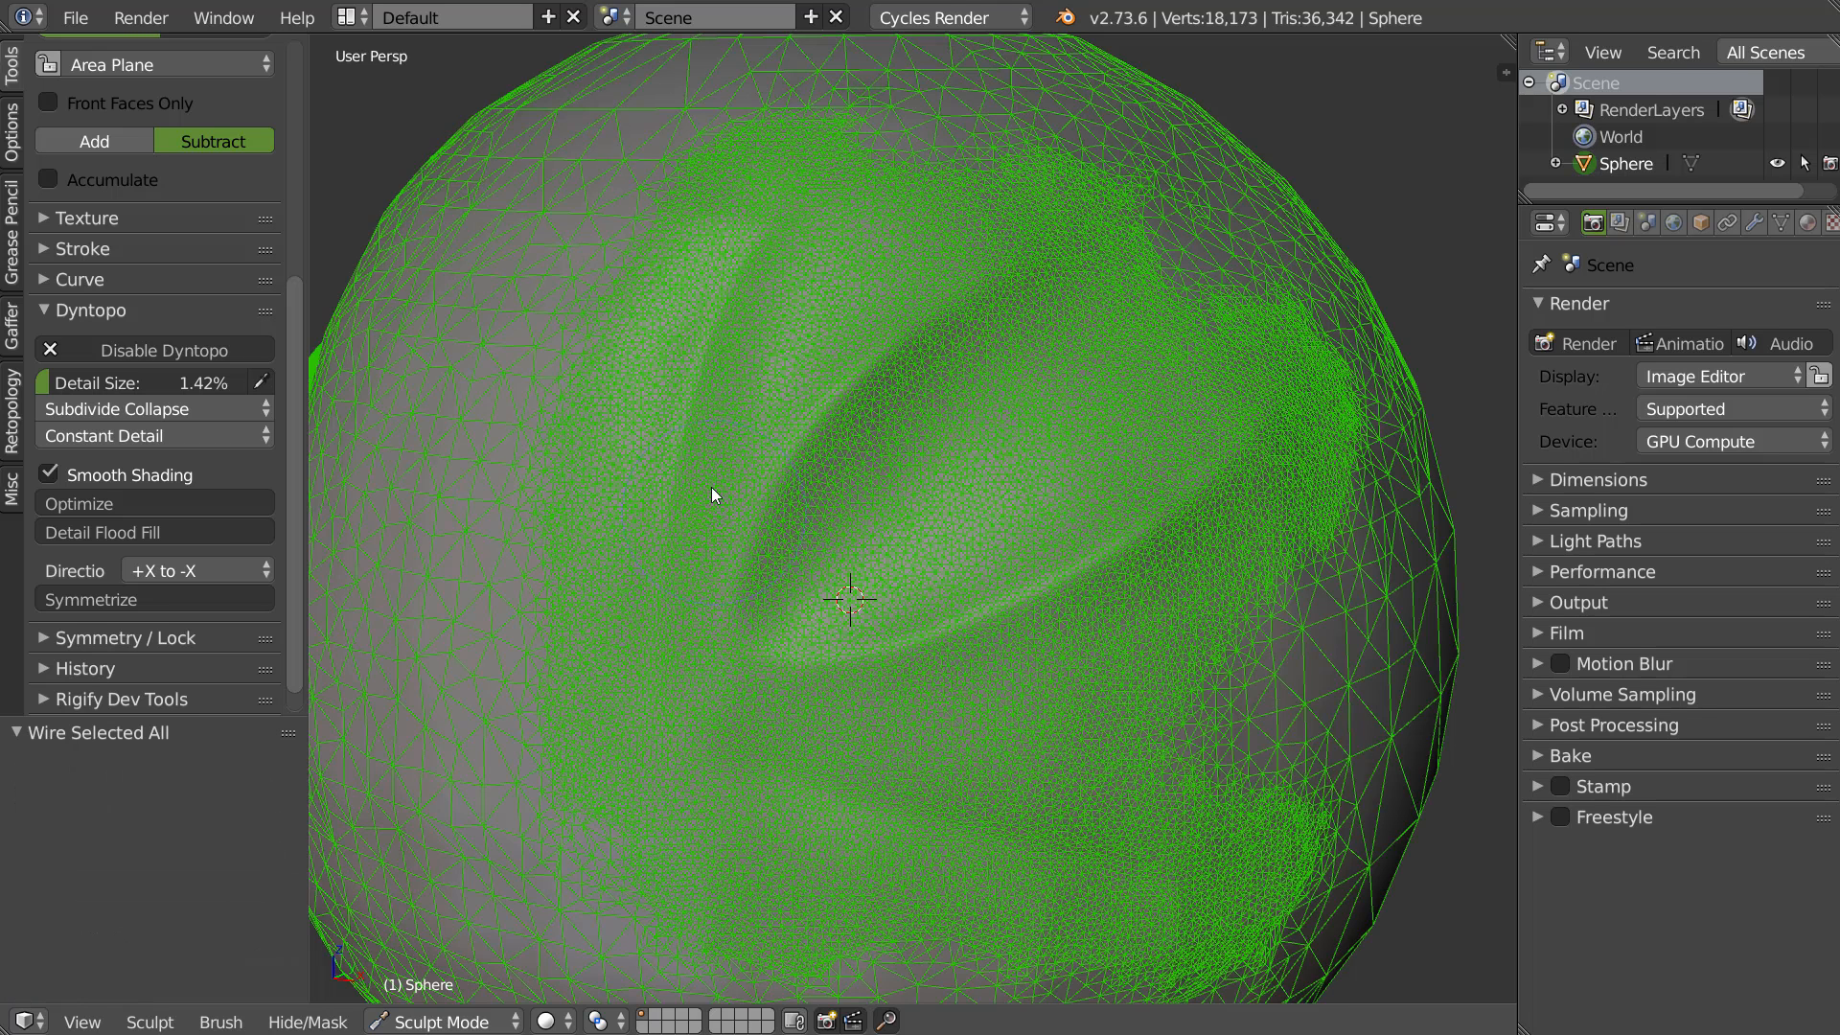
{"action": "scroll", "coordinate": [715, 512], "scroll_direction": "up", "scroll_amount": 6}
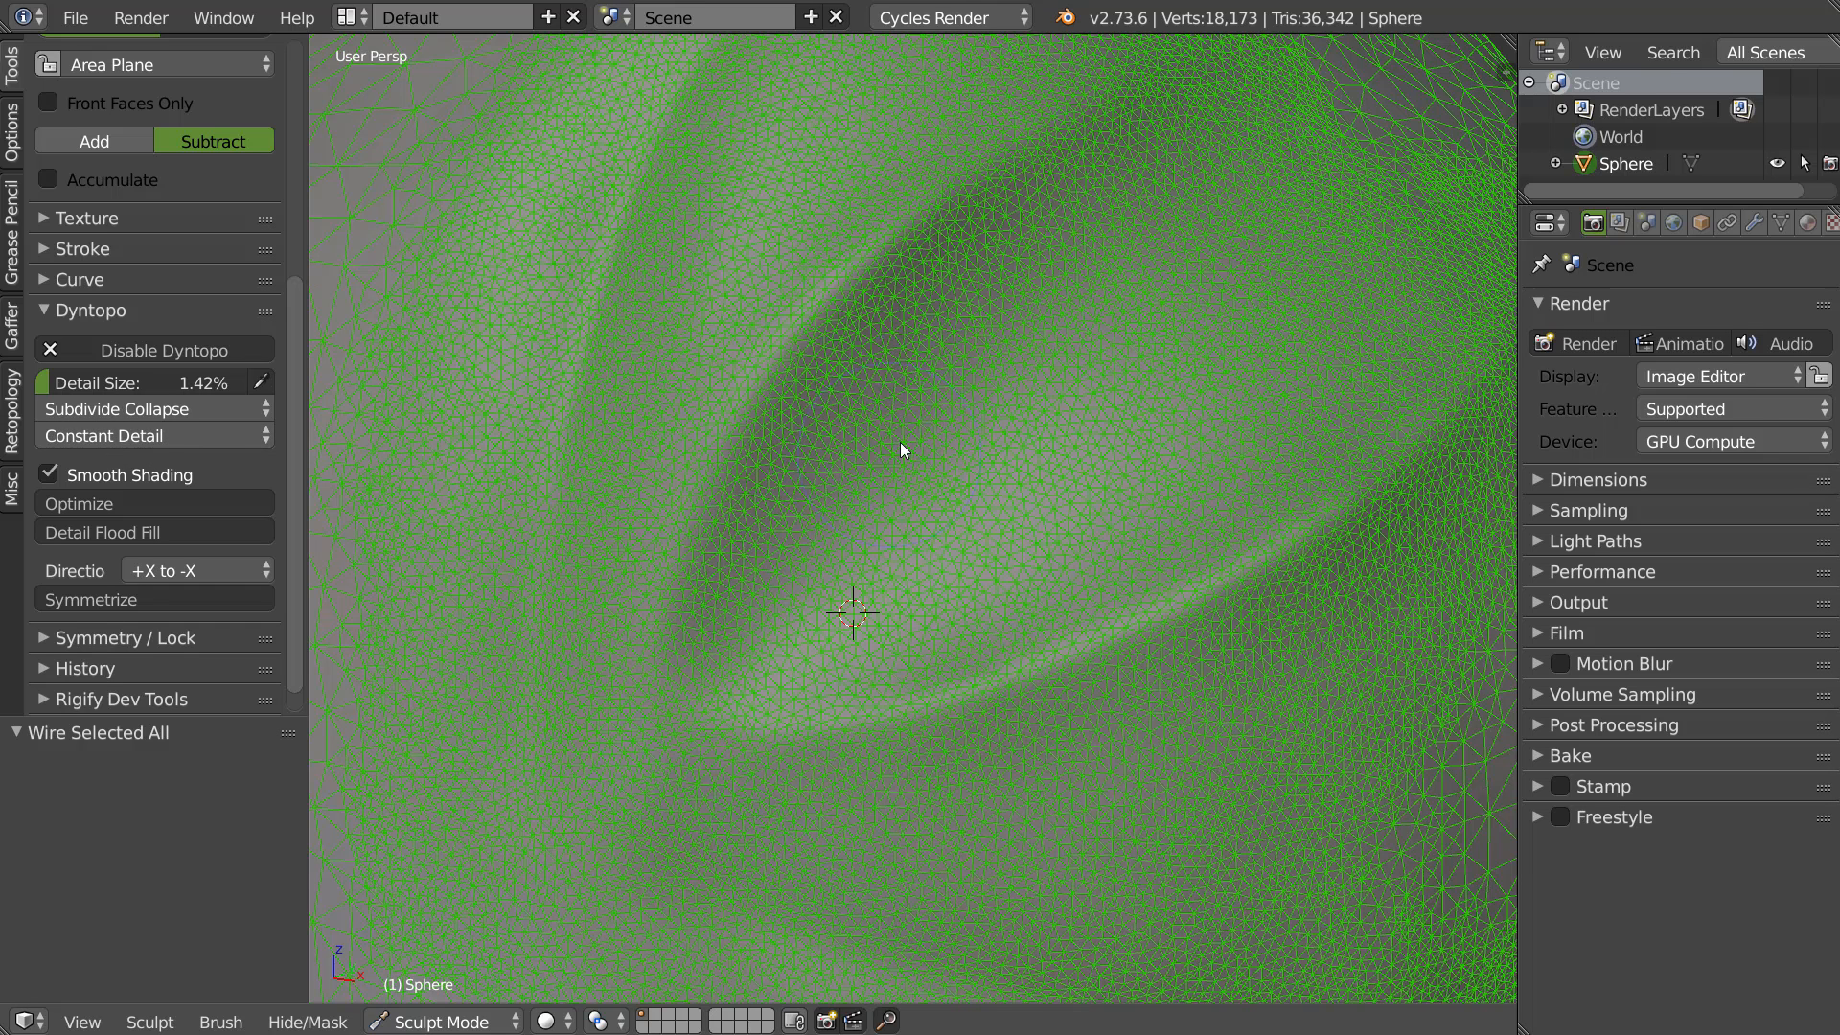
{"action": "scroll", "coordinate": [1012, 364], "scroll_direction": "down", "scroll_amount": 1}
{"action": "scroll", "coordinate": [1009, 368], "scroll_direction": "up", "scroll_amount": 1}
{"action": "scroll", "coordinate": [1006, 419], "scroll_direction": "down", "scroll_amount": 5}
{"action": "scroll", "coordinate": [792, 529], "scroll_direction": "up", "scroll_amount": 1}
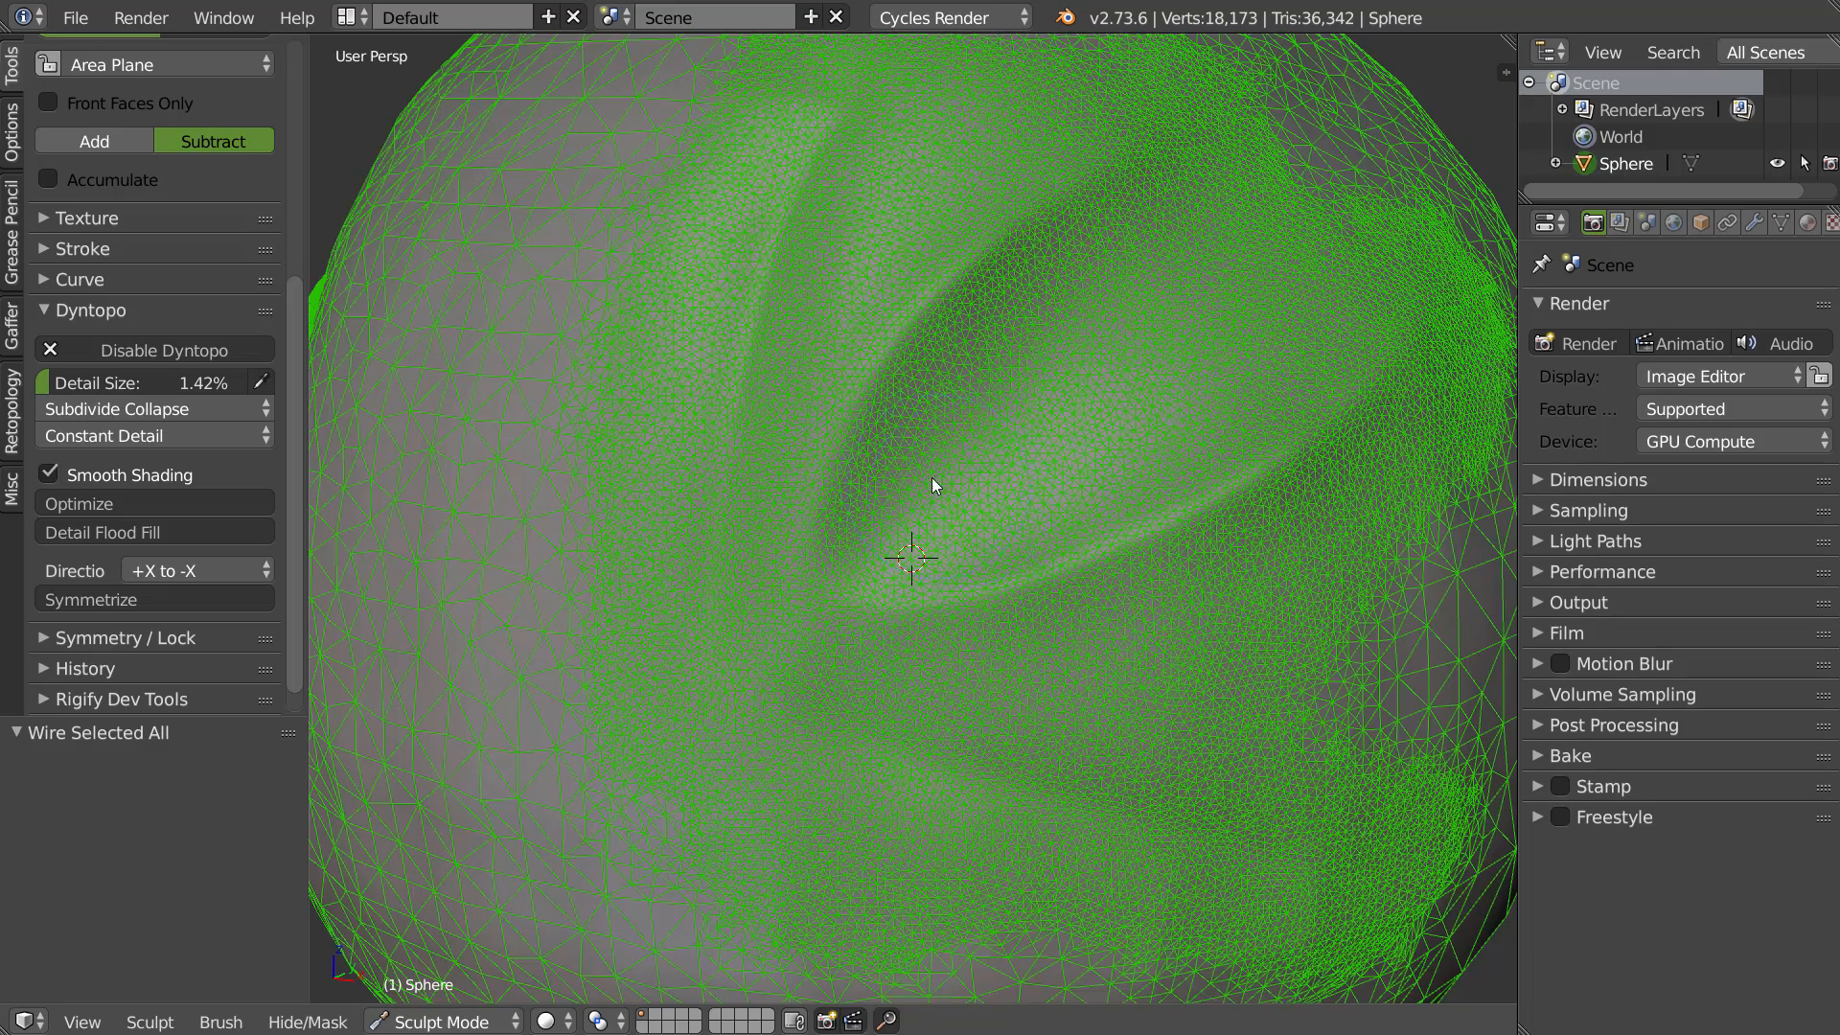
Try a test stroke at 0.10% detail size along the corner of the almond-shaped form, and undo it
{"action": "scroll", "coordinate": [920, 478], "scroll_direction": "up", "scroll_amount": 3}
{"action": "scroll", "coordinate": [911, 470], "scroll_direction": "down", "scroll_amount": 3, "text": "ctrl"}
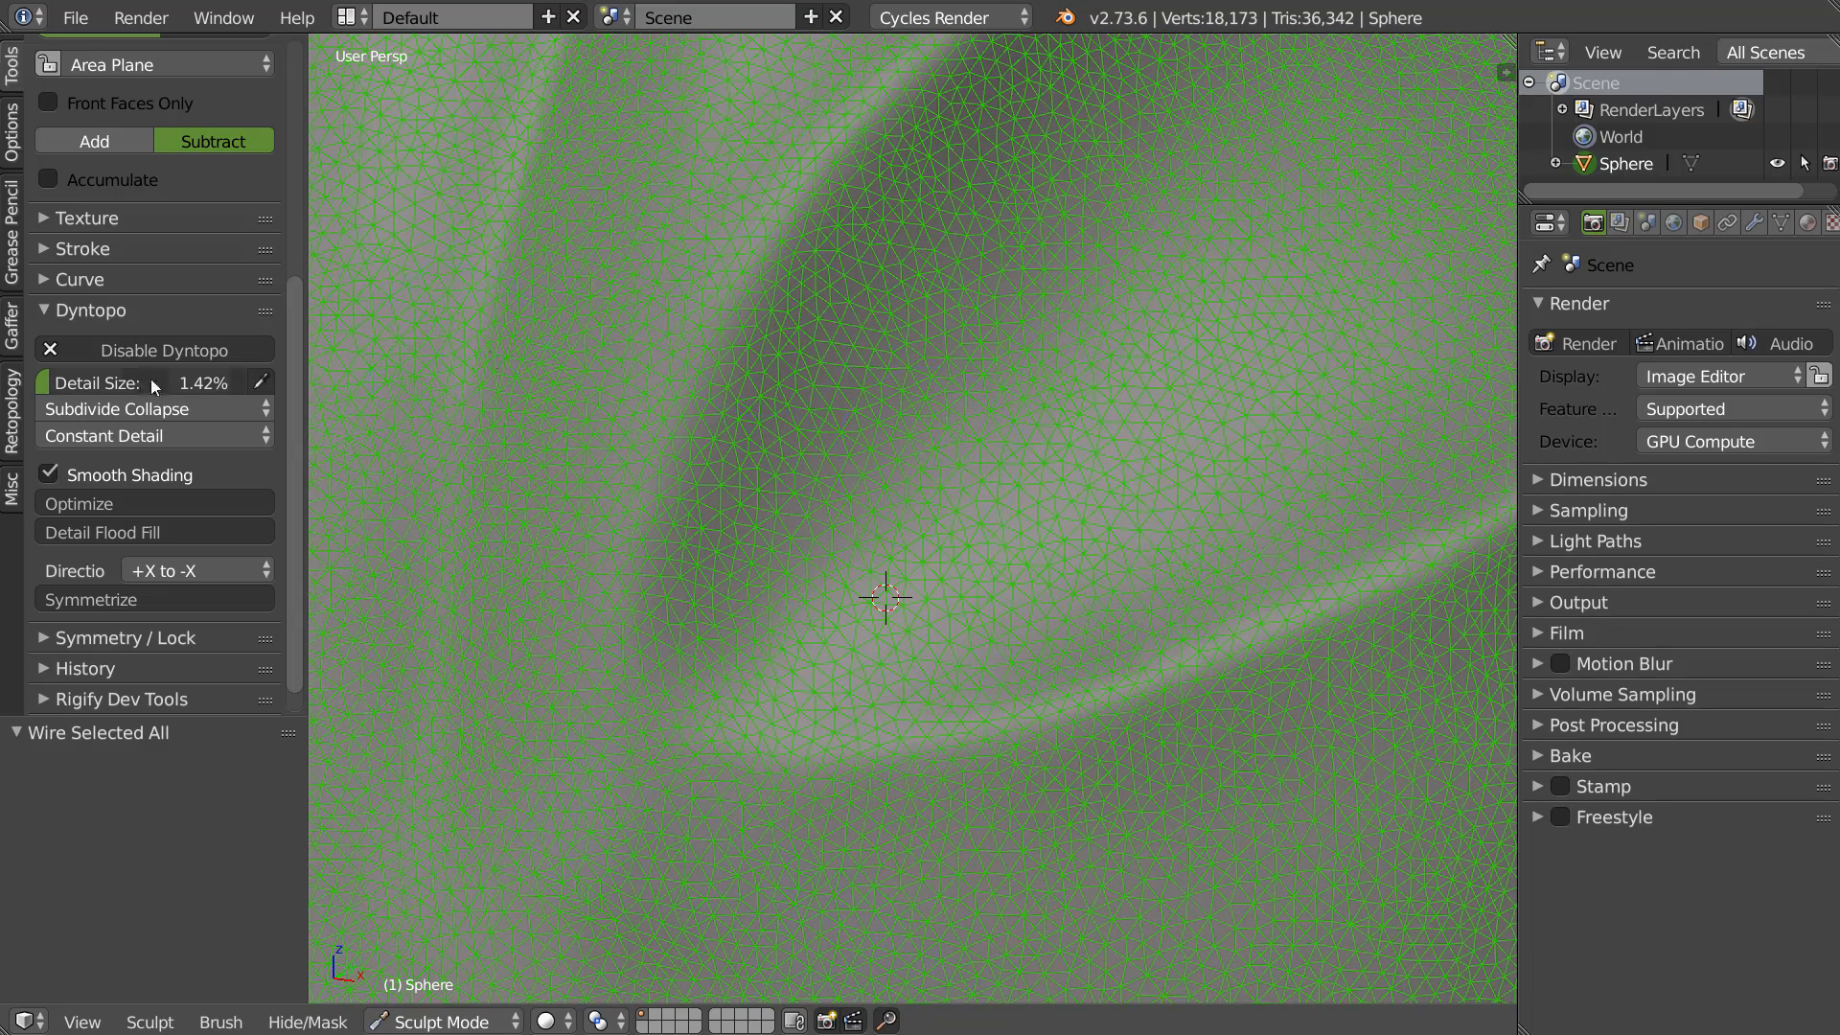
{"action": "left_click_drag", "start_coordinate": [156, 383], "coordinate": [152, 384]}
{"action": "scroll", "coordinate": [1002, 388], "scroll_direction": "down", "scroll_amount": 1}
{"action": "middle_click_drag", "start_coordinate": [960, 390], "coordinate": [964, 402], "text": "shift"}
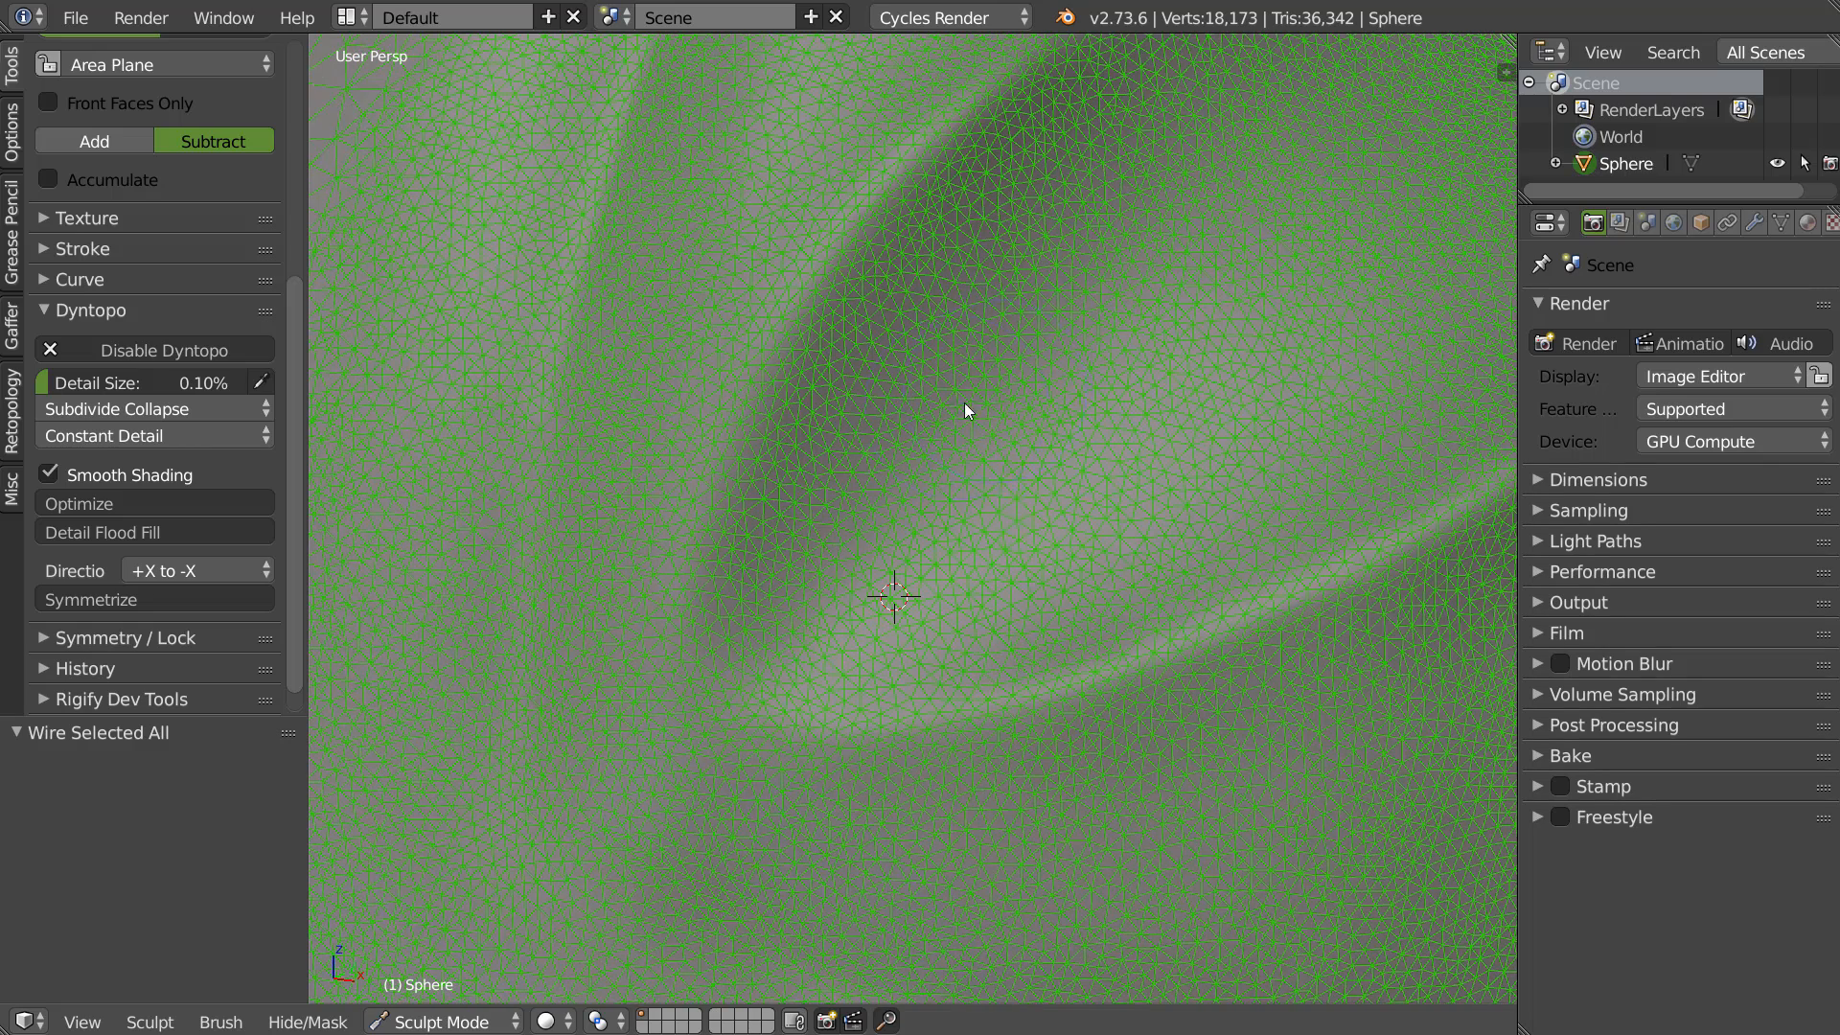
{"action": "left_click", "coordinate": [689, 625]}
{"action": "left_click_drag", "start_coordinate": [803, 429], "coordinate": [798, 445]}
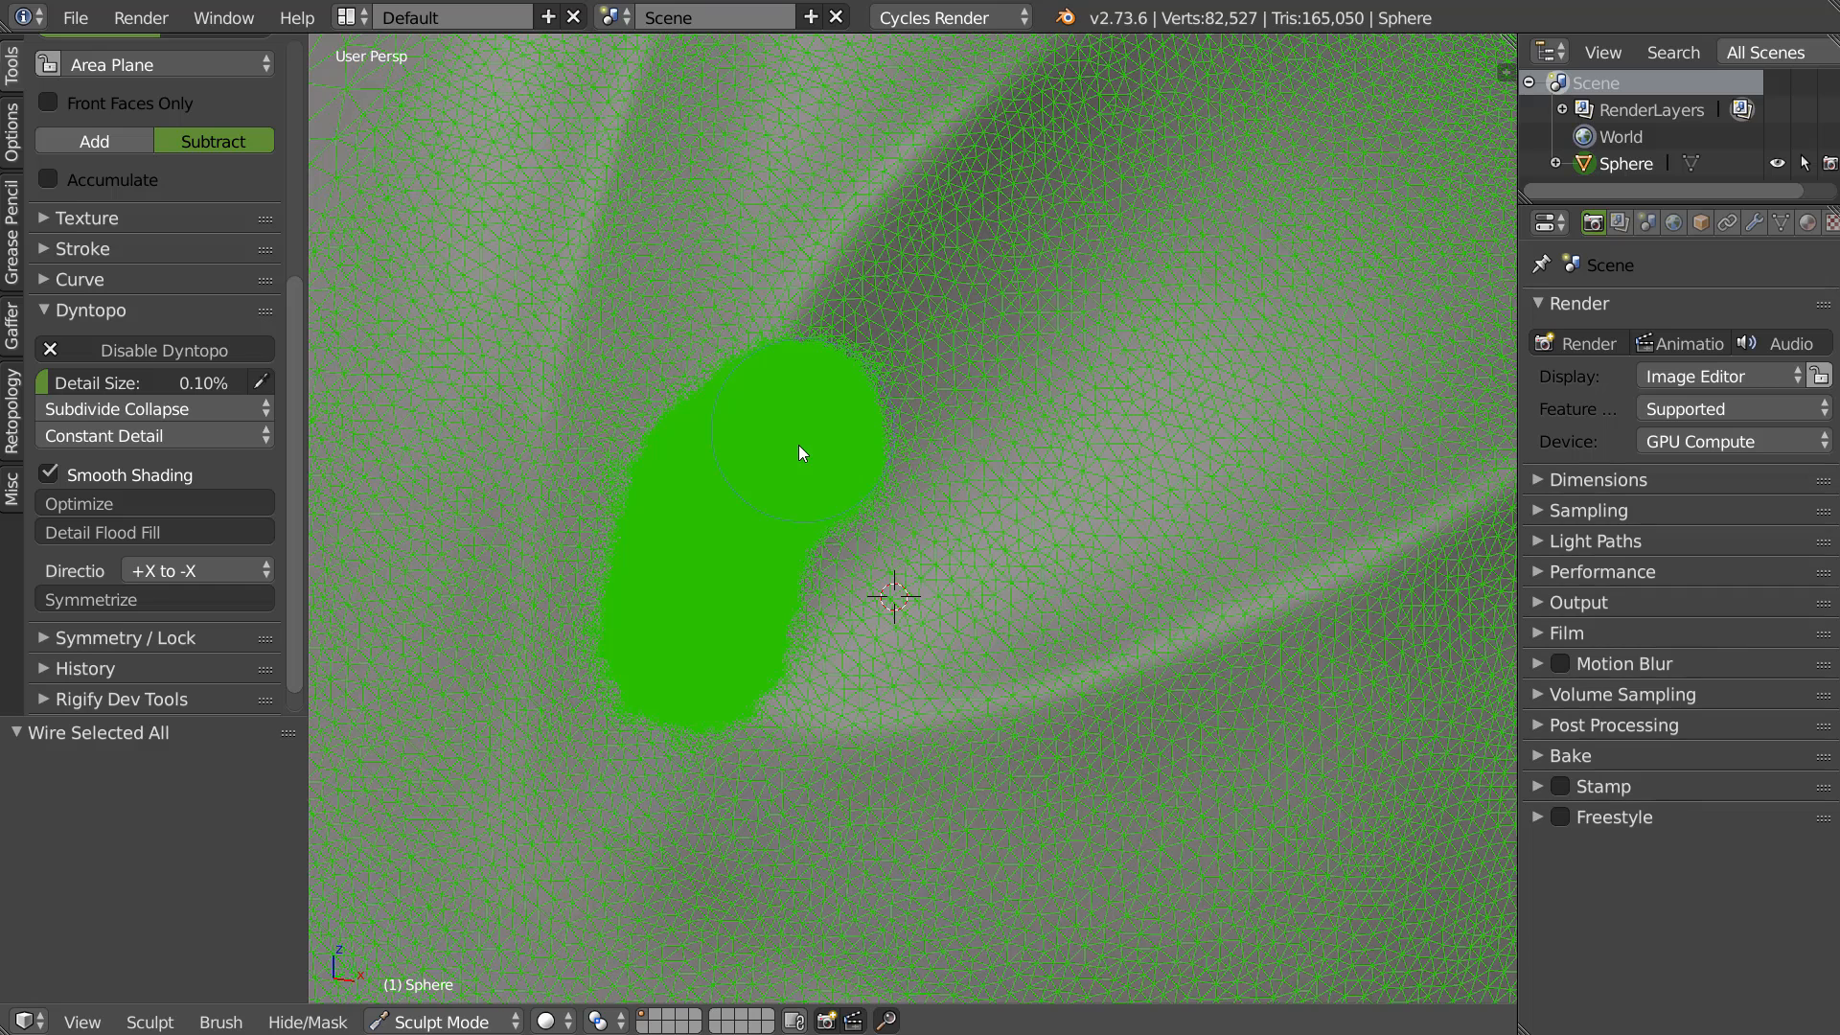
{"action": "key", "text": "ctrl+z"}
{"action": "key", "text": "ctrl+z"}
Set the detail size to 1% and refine the mesh along the upper and lower edges of the almond-shaped form
{"action": "left_click", "coordinate": [173, 393]}
{"action": "key", "text": "BackSpace"}
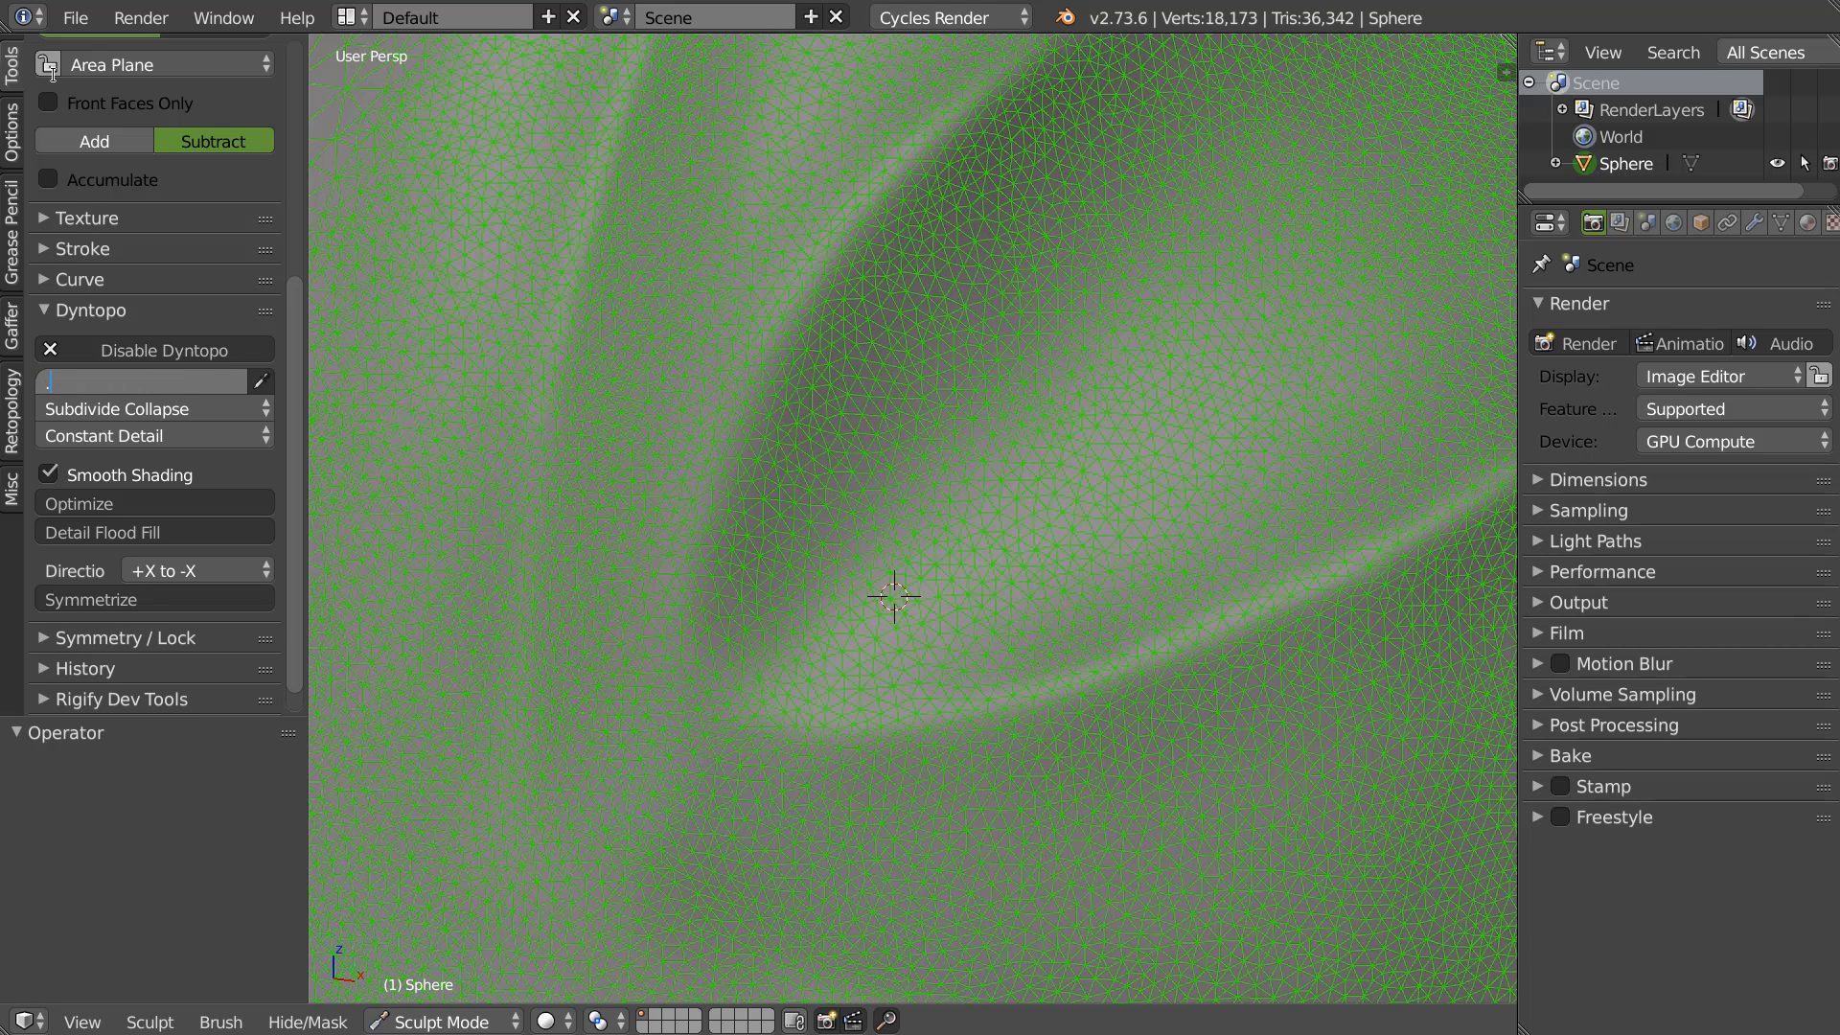
{"action": "type", "text": "1"}
{"action": "key", "text": "Return"}
{"action": "mouse_move", "coordinate": [693, 581]}
{"action": "left_mouse_down"}
{"action": "mouse_move", "coordinate": [845, 250]}
{"action": "mouse_move", "coordinate": [1070, 55]}
{"action": "mouse_move", "coordinate": [1150, 47]}
{"action": "left_mouse_up"}
{"action": "mouse_move", "coordinate": [855, 230]}
{"action": "left_mouse_down"}
{"action": "mouse_move", "coordinate": [716, 553]}
{"action": "mouse_move", "coordinate": [877, 214]}
{"action": "mouse_move", "coordinate": [1062, 61]}
{"action": "left_mouse_up"}
{"action": "mouse_move", "coordinate": [796, 735]}
{"action": "left_mouse_down"}
{"action": "mouse_move", "coordinate": [904, 735]}
{"action": "mouse_move", "coordinate": [1162, 652]}
{"action": "mouse_move", "coordinate": [1401, 529]}
{"action": "mouse_move", "coordinate": [1010, 682]}
{"action": "mouse_move", "coordinate": [763, 694]}
{"action": "mouse_move", "coordinate": [1048, 689]}
{"action": "mouse_move", "coordinate": [1389, 529]}
{"action": "left_mouse_up"}
{"action": "scroll", "coordinate": [1100, 448], "scroll_direction": "down", "scroll_amount": 3}
{"action": "middle_click_drag", "start_coordinate": [1077, 447], "coordinate": [1045, 452], "text": "shift"}
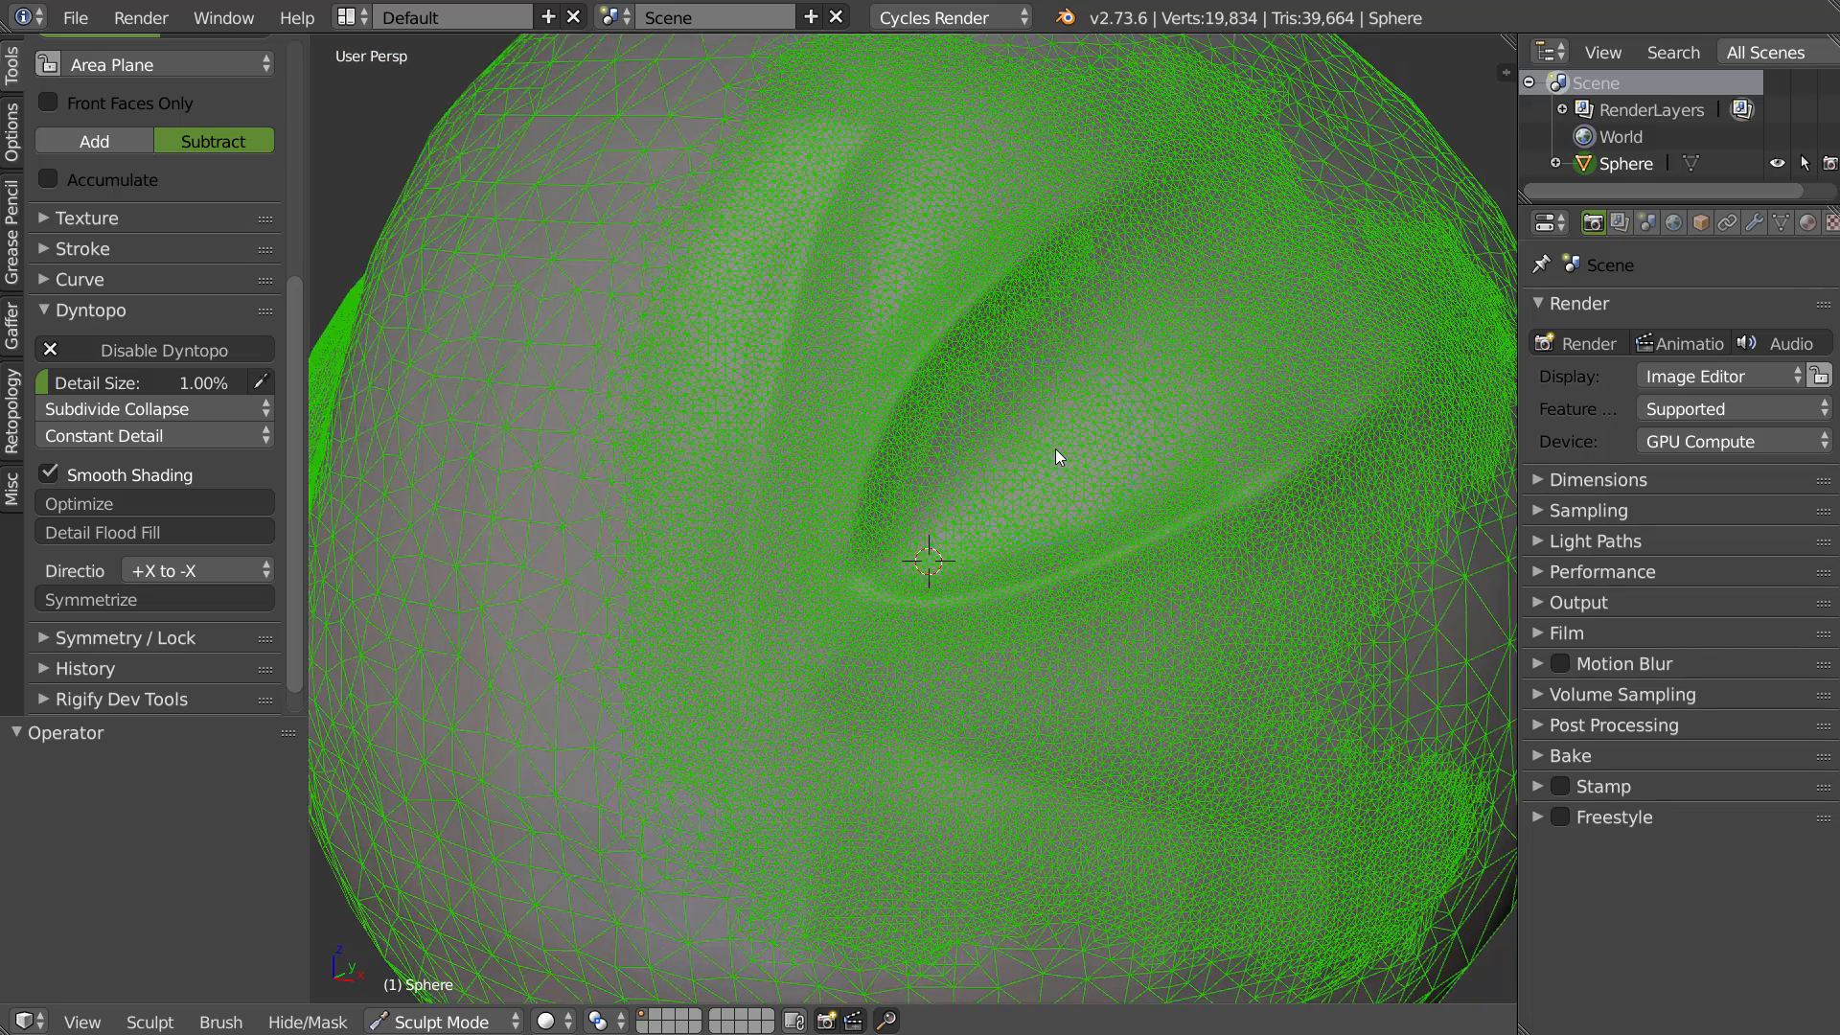
{"action": "scroll", "coordinate": [1062, 418], "scroll_direction": "up", "scroll_amount": 2}
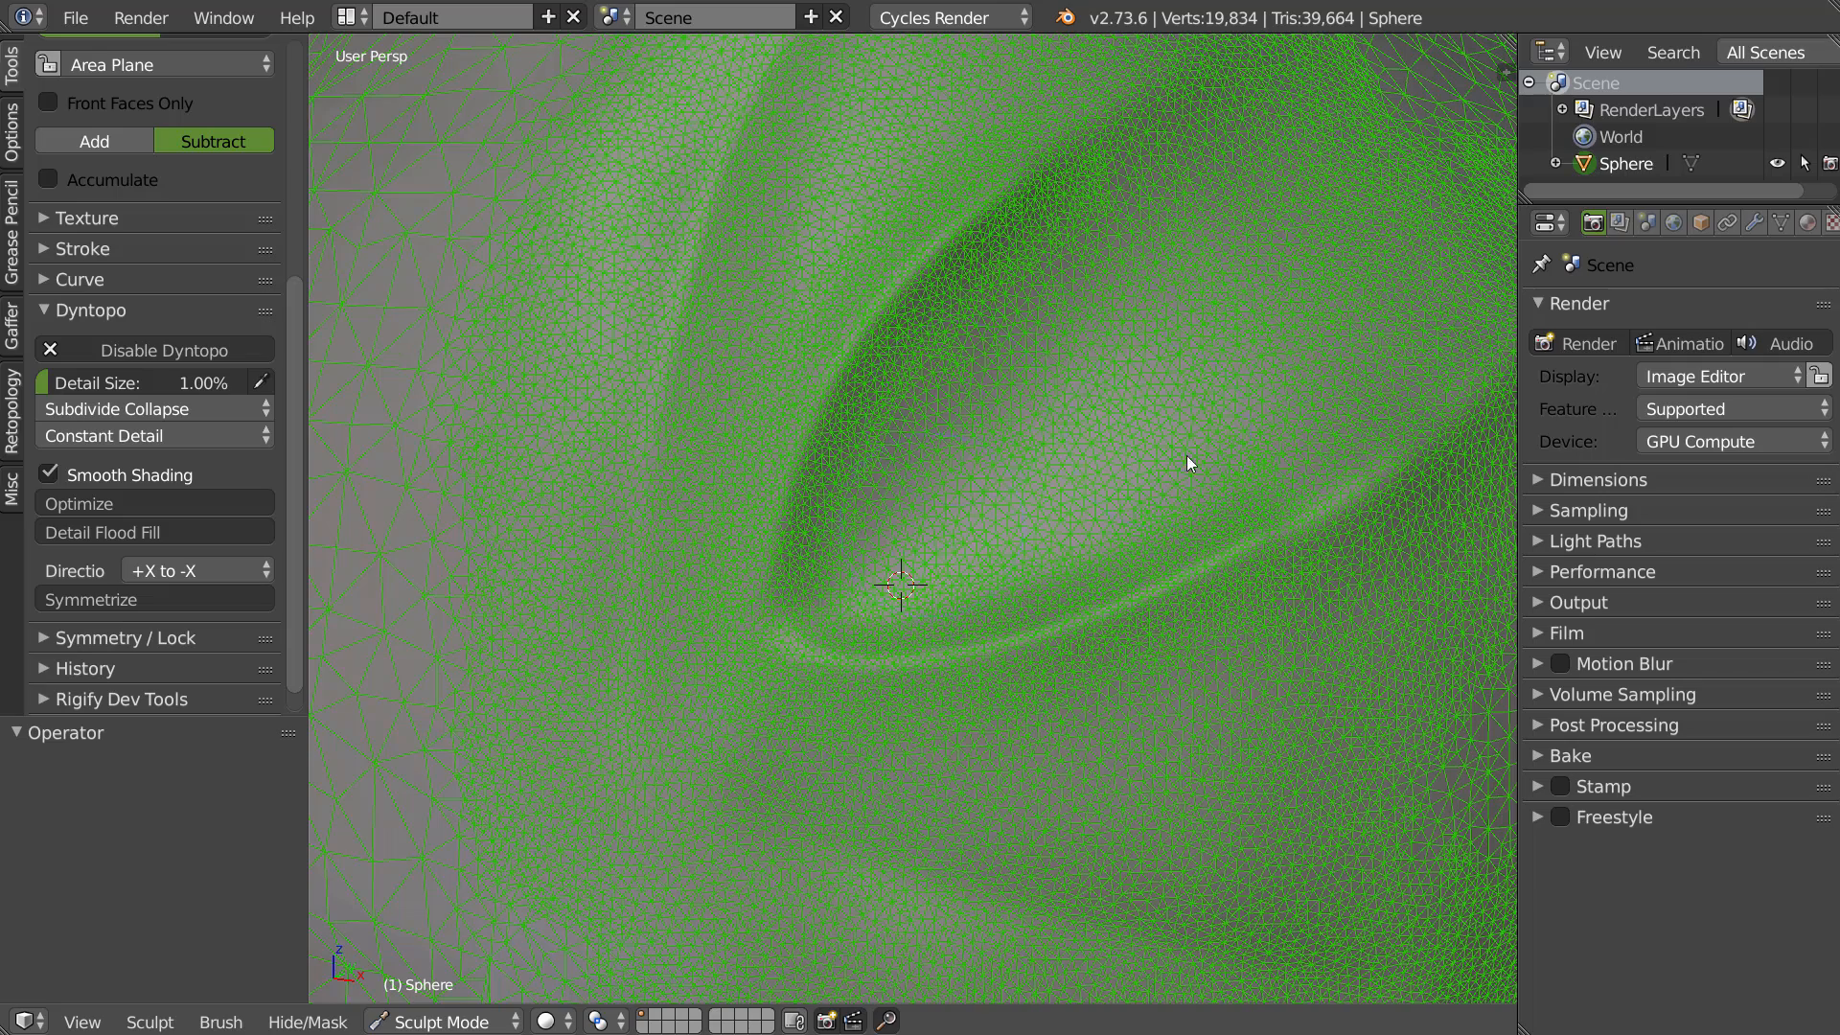
{"action": "middle_click_drag", "start_coordinate": [1018, 451], "coordinate": [1075, 328]}
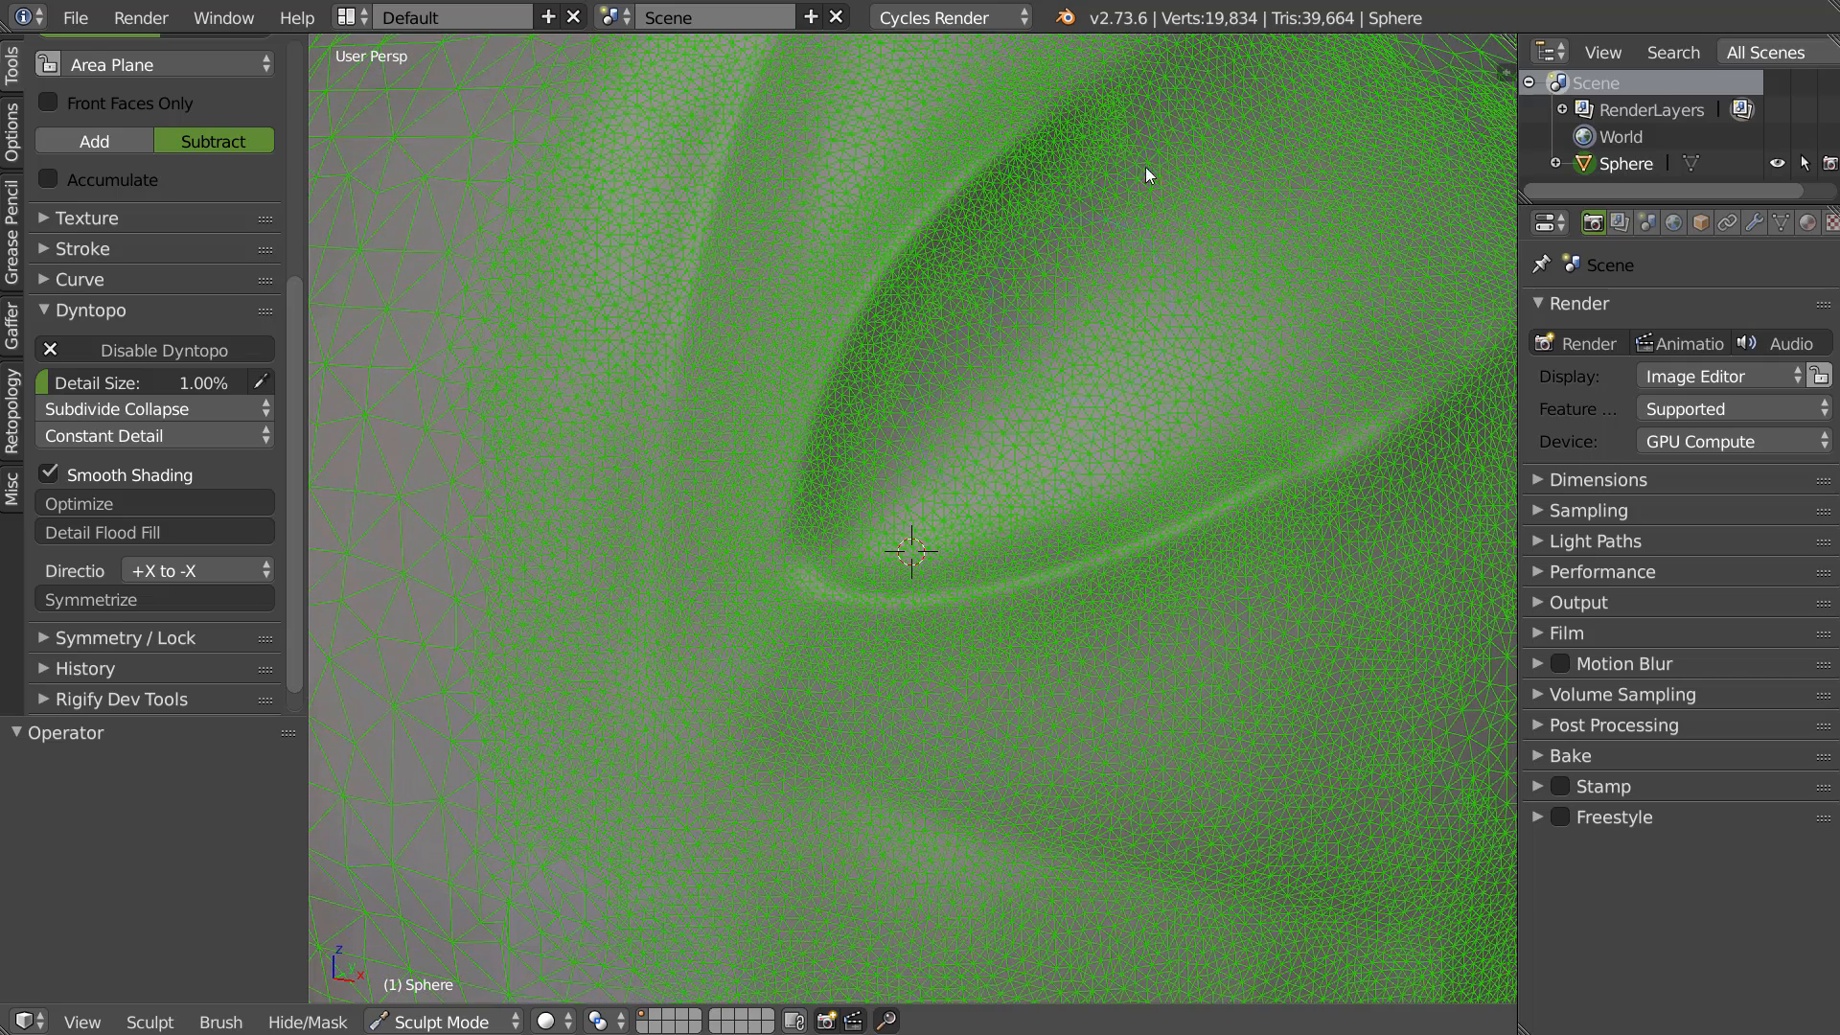
Hide the wireframe and carve a crease just below the lower edge of the almond-shaped form
{"action": "key", "text": "shift+z"}
{"action": "left_click", "coordinate": [1141, 391]}
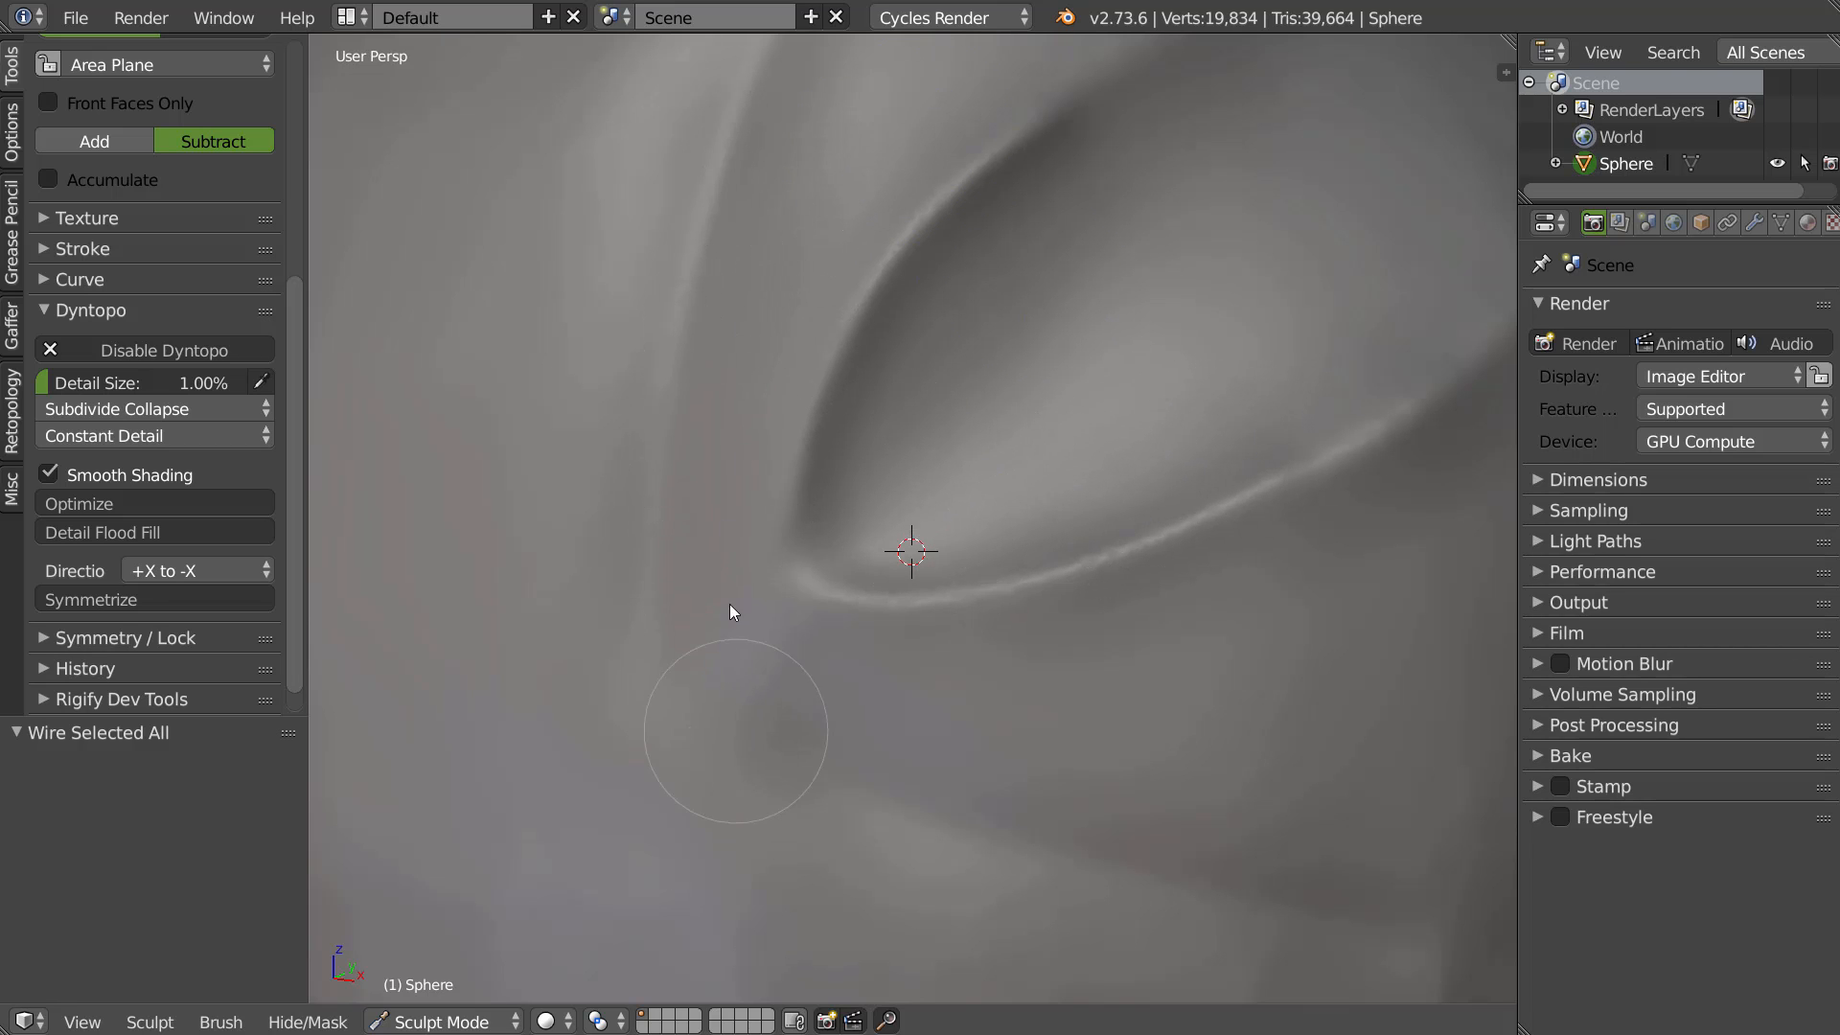
{"action": "mouse_move", "coordinate": [864, 681]}
{"action": "left_mouse_down"}
{"action": "mouse_move", "coordinate": [838, 680]}
{"action": "mouse_move", "coordinate": [1008, 696]}
{"action": "left_mouse_up"}
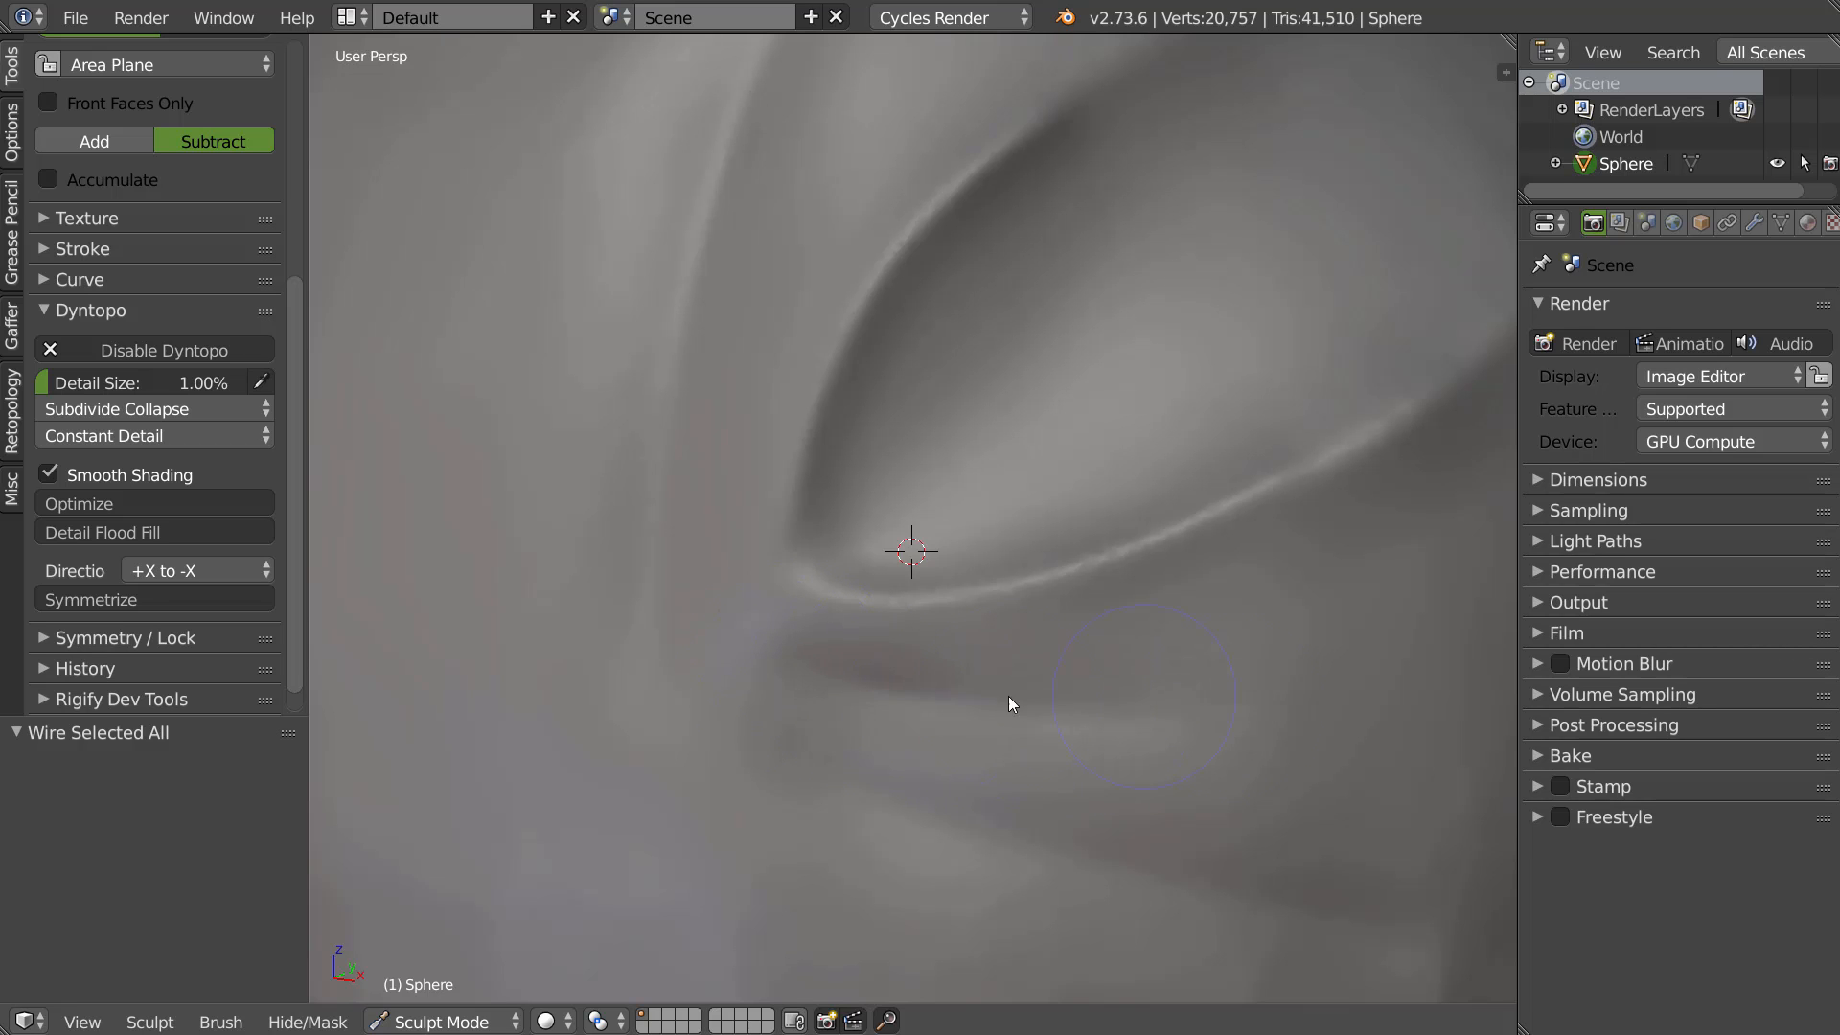
{"action": "left_click_drag", "start_coordinate": [1273, 686], "coordinate": [749, 652]}
{"action": "mouse_move", "coordinate": [1309, 720]}
{"action": "middle_mouse_down", "text": "shift"}
{"action": "mouse_move", "coordinate": [1188, 600]}
{"action": "mouse_move", "coordinate": [1204, 602]}
{"action": "mouse_move", "coordinate": [1175, 560]}
{"action": "middle_mouse_up", "text": "shift"}
Set the Draw brush's strength to 0.122 and rework and smooth the surface beneath the almond-shaped form's lower edge
{"action": "key", "text": "x"}
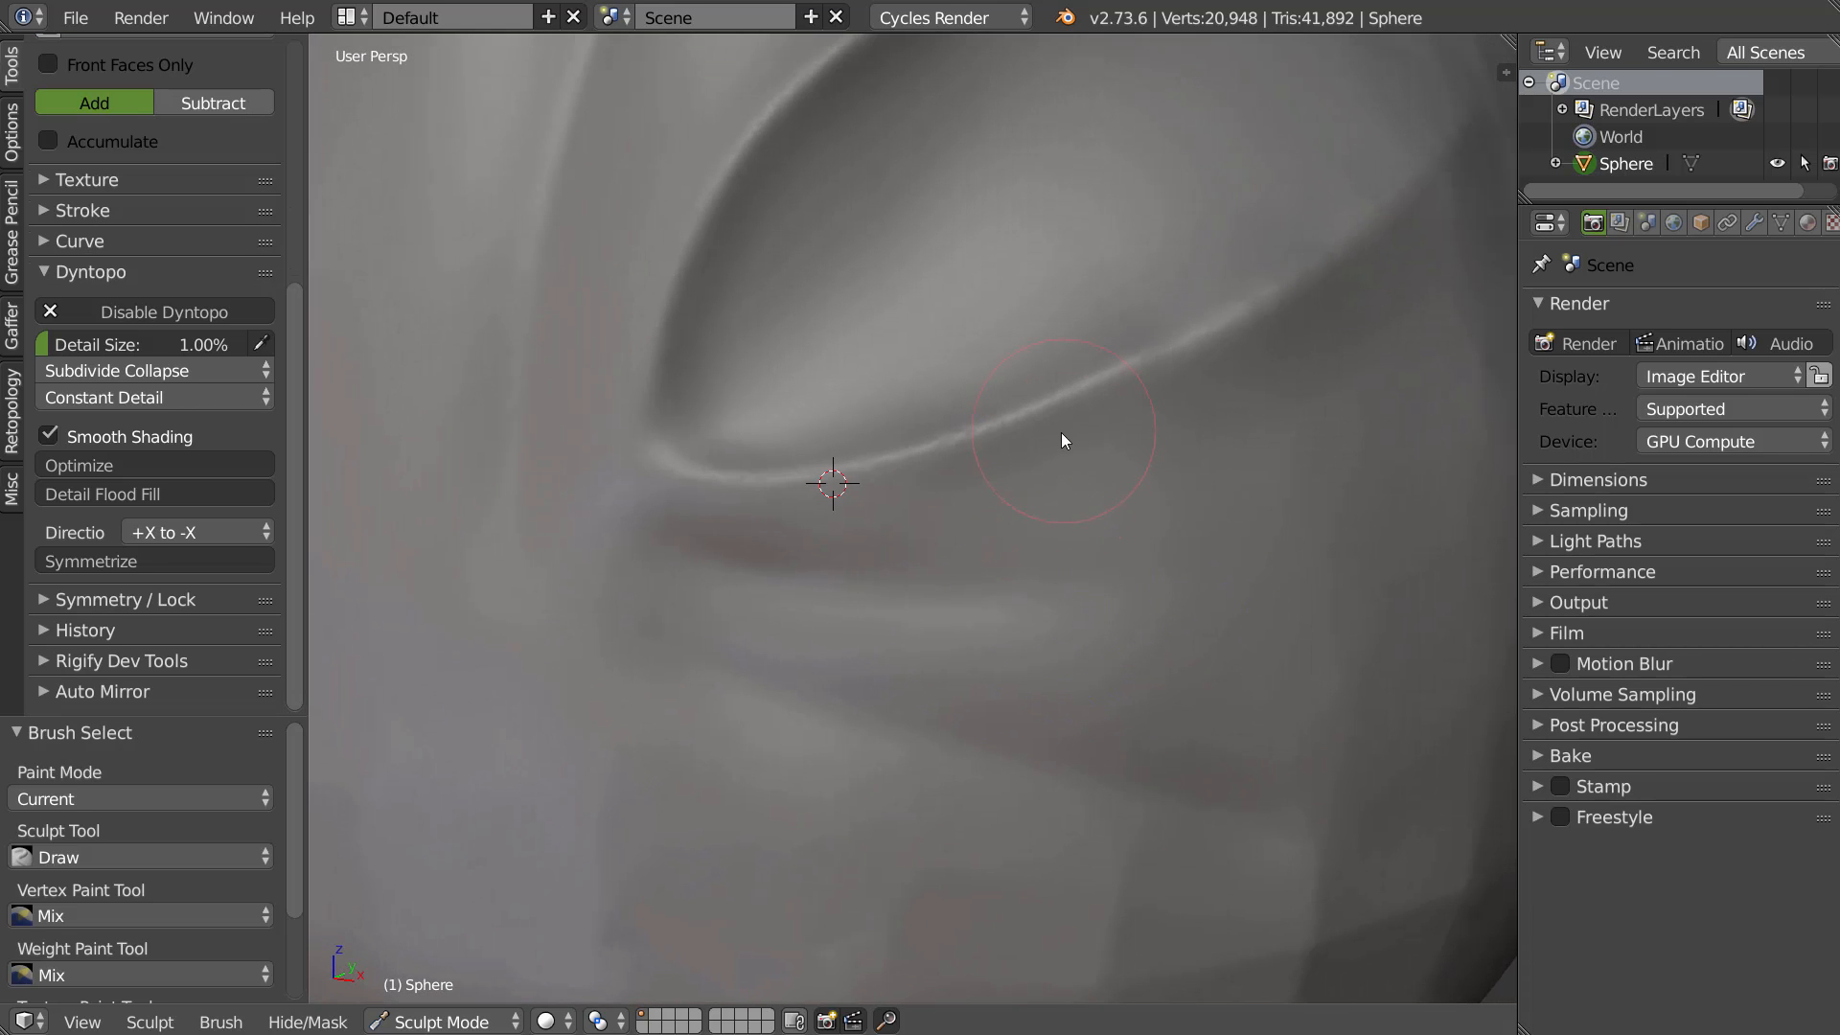
{"action": "mouse_move", "coordinate": [1070, 467]}
{"action": "left_mouse_down"}
{"action": "mouse_move", "coordinate": [1098, 438]}
{"action": "mouse_move", "coordinate": [1048, 549]}
{"action": "left_mouse_up"}
{"action": "key", "text": "w"}
{"action": "key", "text": "4"}
{"action": "key", "text": "w"}
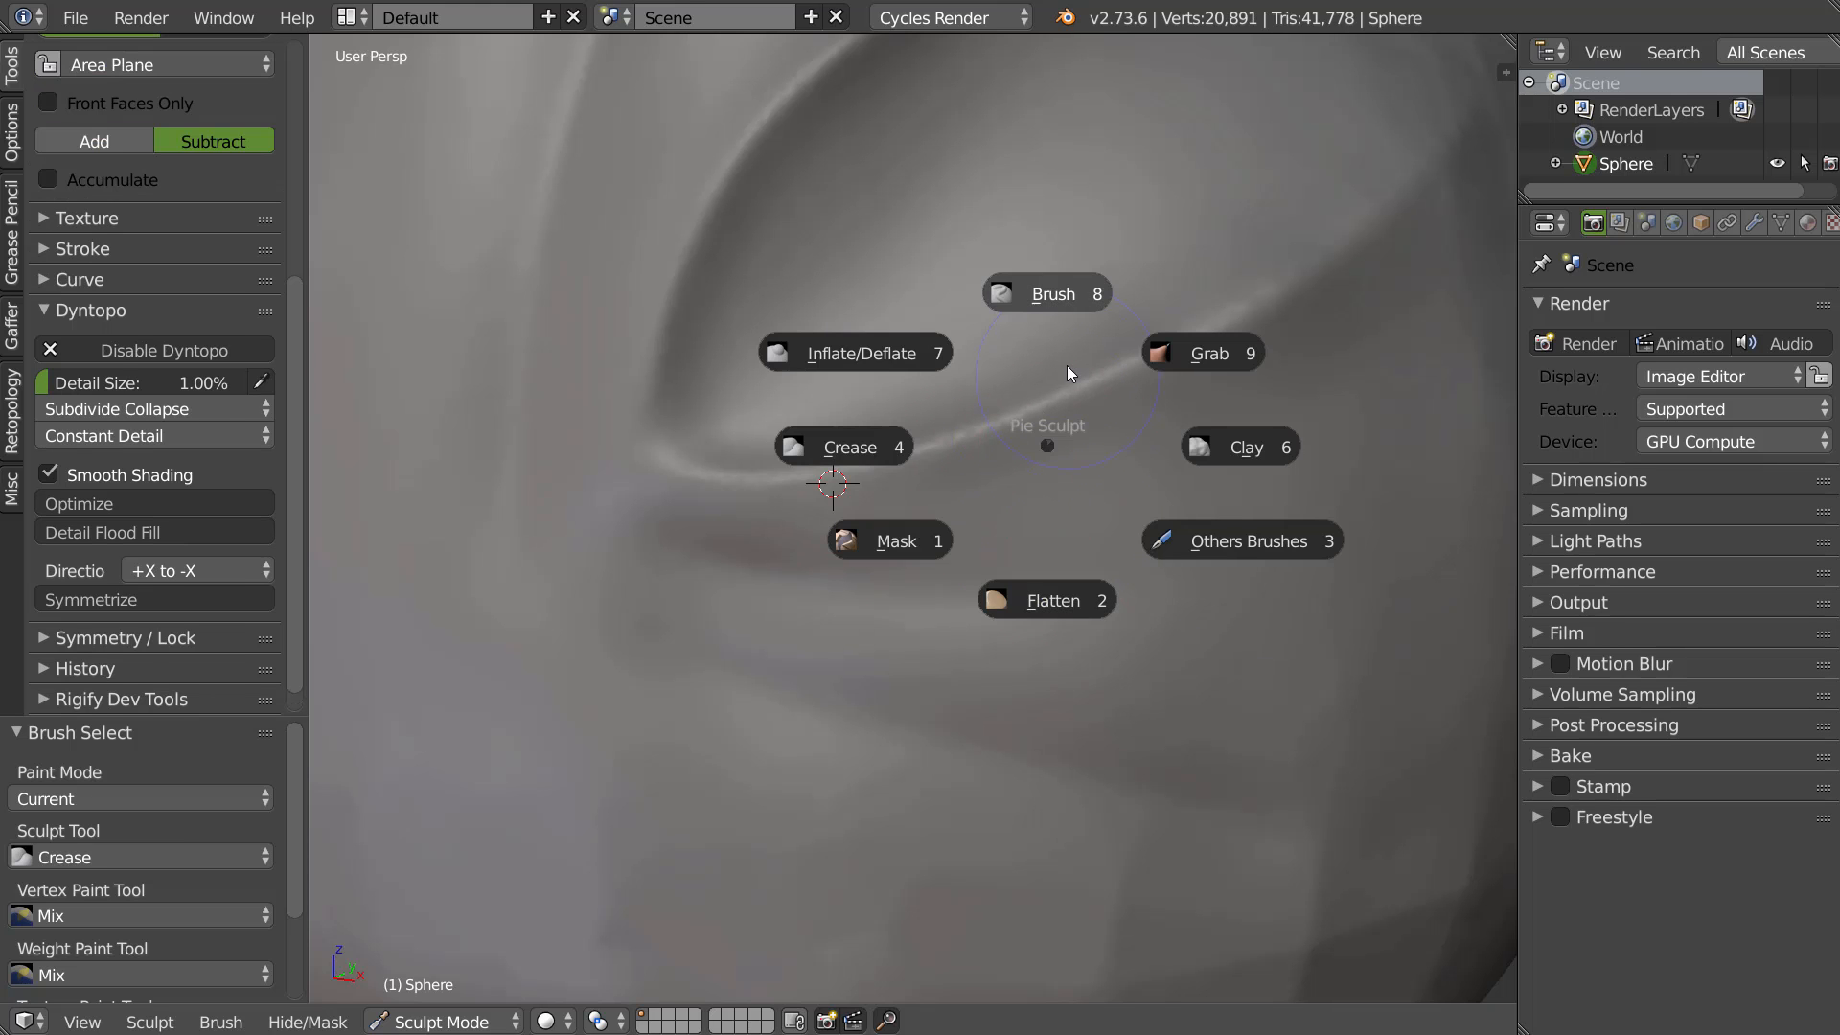
{"action": "left_click", "coordinate": [1054, 300]}
{"action": "scroll", "coordinate": [158, 584], "scroll_direction": "up", "scroll_amount": 8}
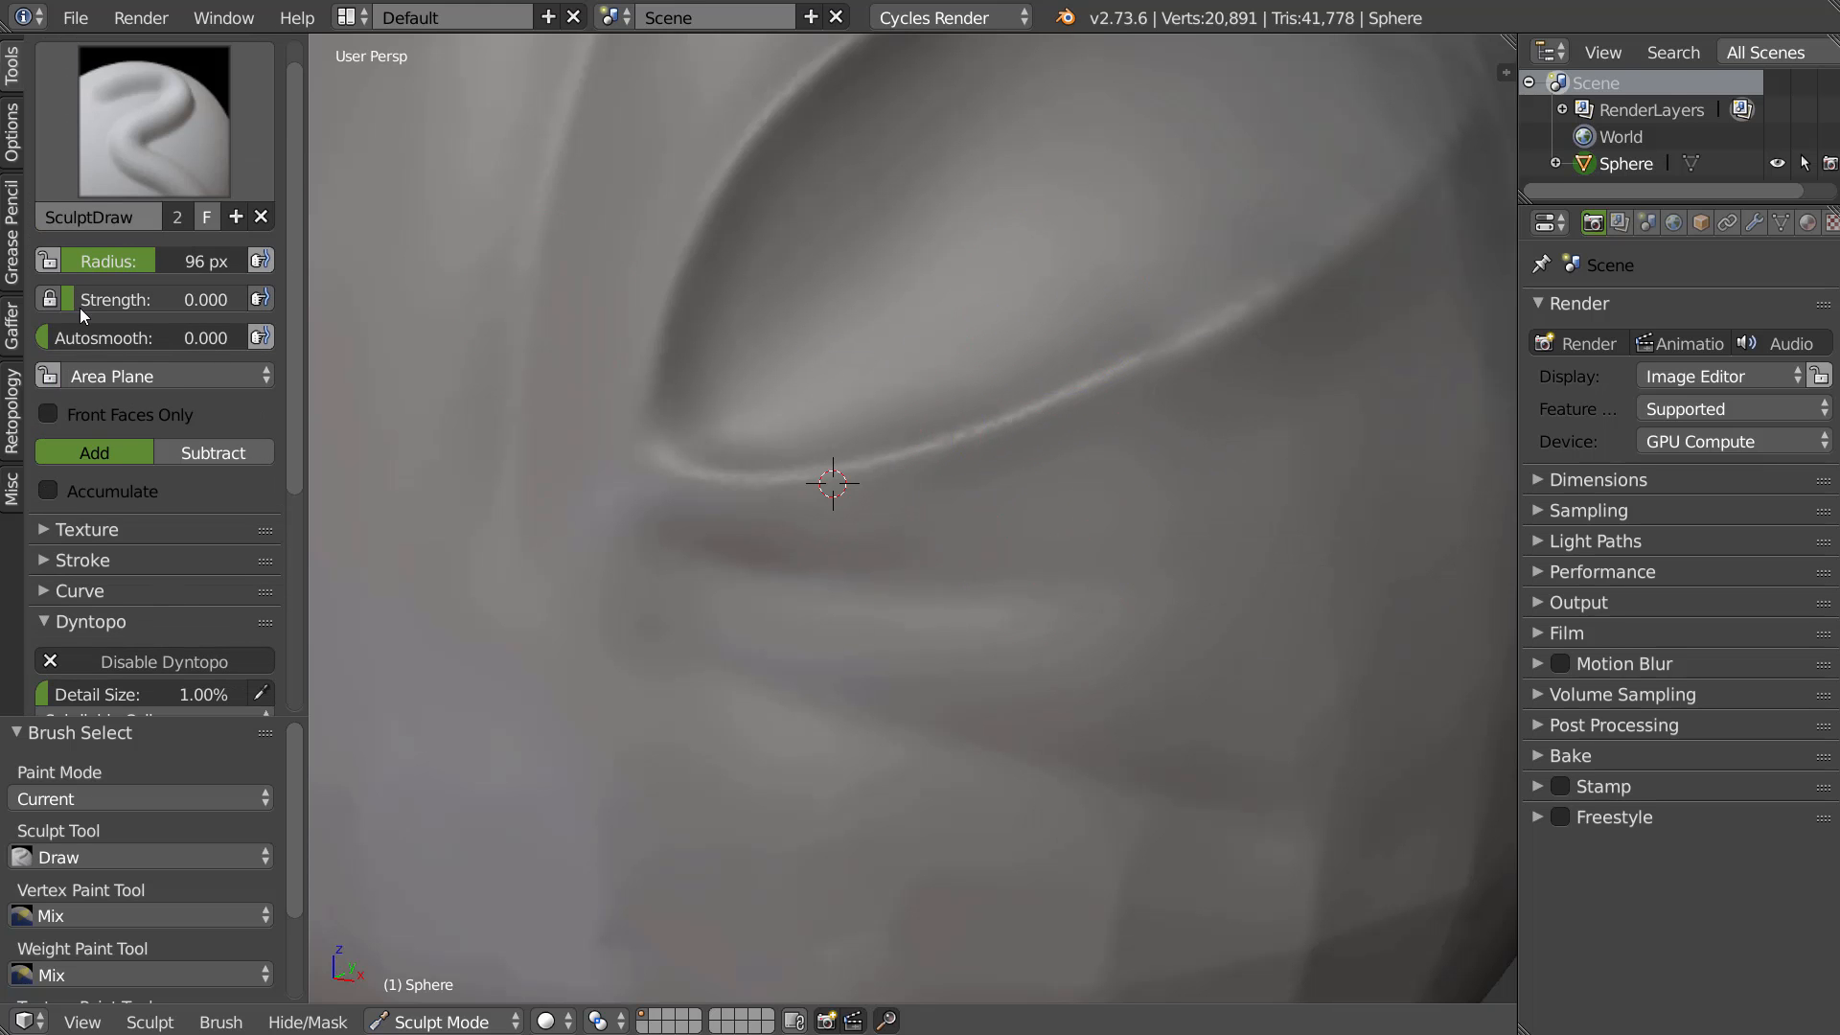
{"action": "left_click_drag", "start_coordinate": [101, 302], "coordinate": [96, 301]}
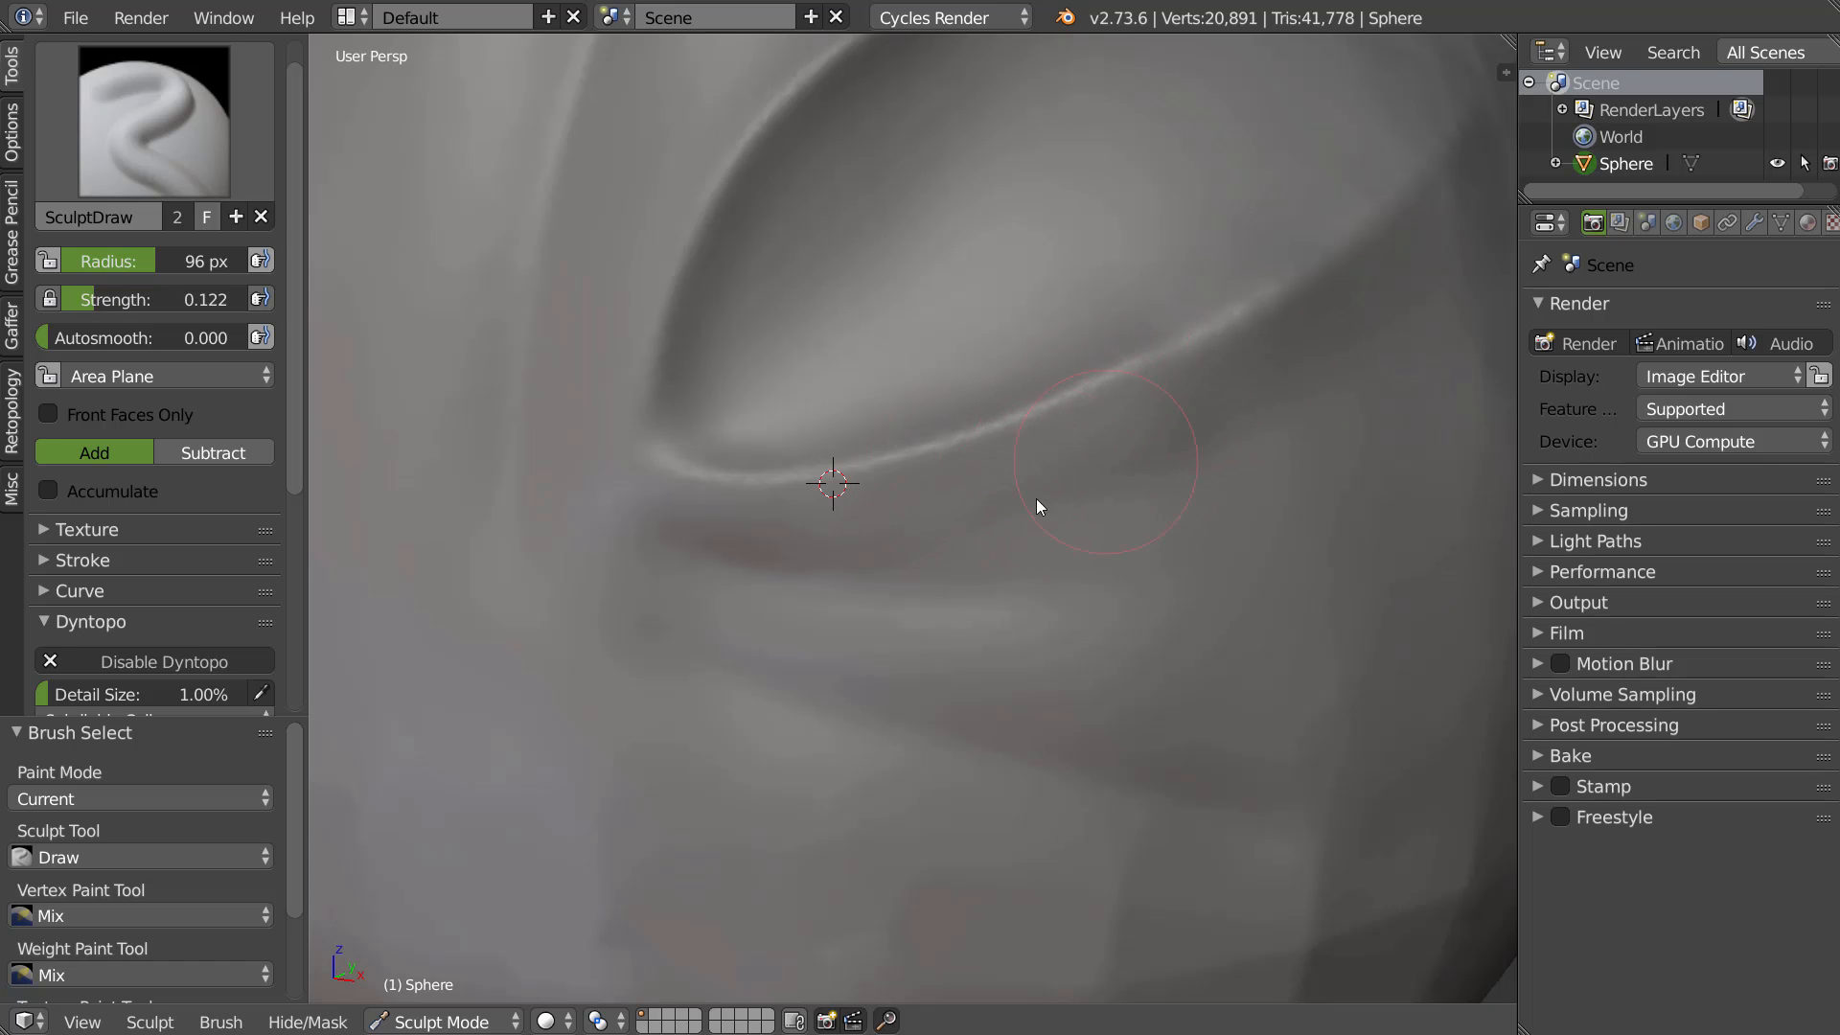
{"action": "mouse_move", "coordinate": [1131, 497]}
{"action": "left_mouse_down", "text": "shift"}
{"action": "mouse_move", "coordinate": [1250, 394]}
{"action": "mouse_move", "coordinate": [877, 530]}
{"action": "mouse_move", "coordinate": [1233, 414]}
{"action": "mouse_move", "coordinate": [1181, 362]}
{"action": "left_mouse_up", "text": "shift"}
{"action": "scroll", "coordinate": [1044, 441], "scroll_direction": "down", "scroll_amount": 2}
{"action": "scroll", "coordinate": [137, 600], "scroll_direction": "down", "scroll_amount": 8}
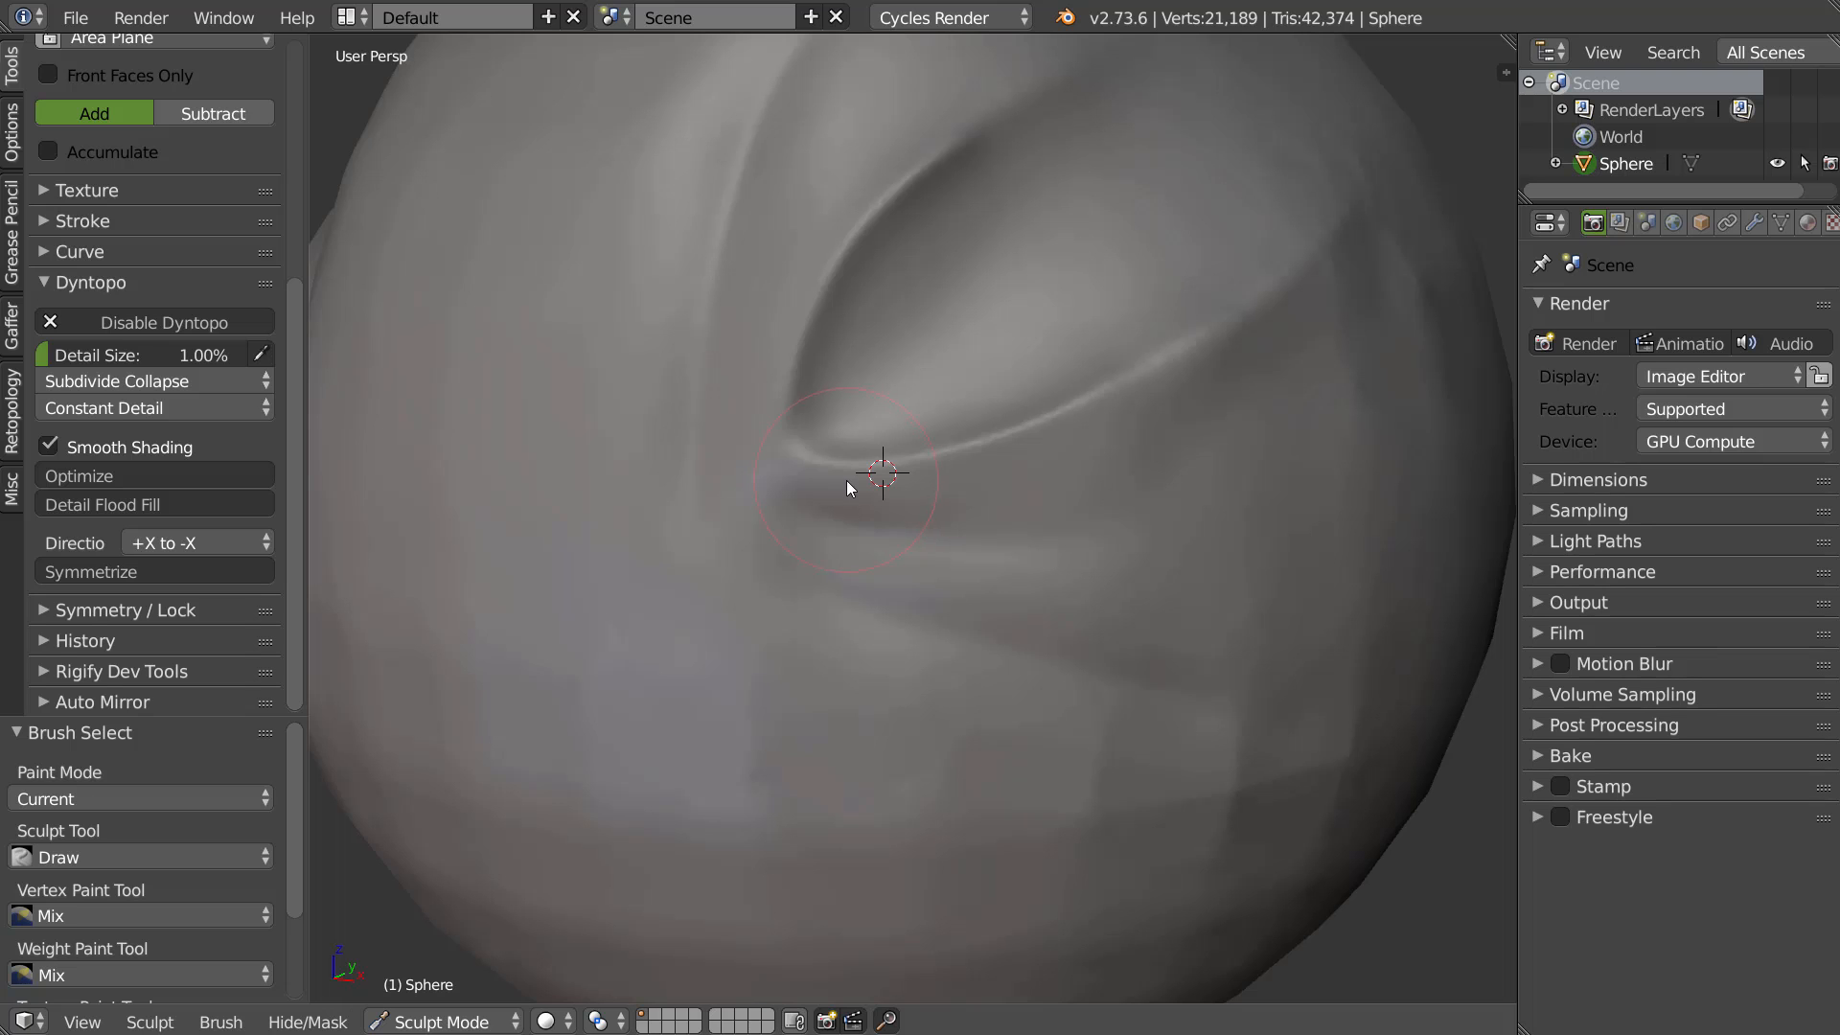
Show the wireframe, set the detail size to 2% and apply a detail flood fill to the whole sphere
{"action": "key", "text": "shift+z"}
{"action": "left_click", "coordinate": [1045, 495]}
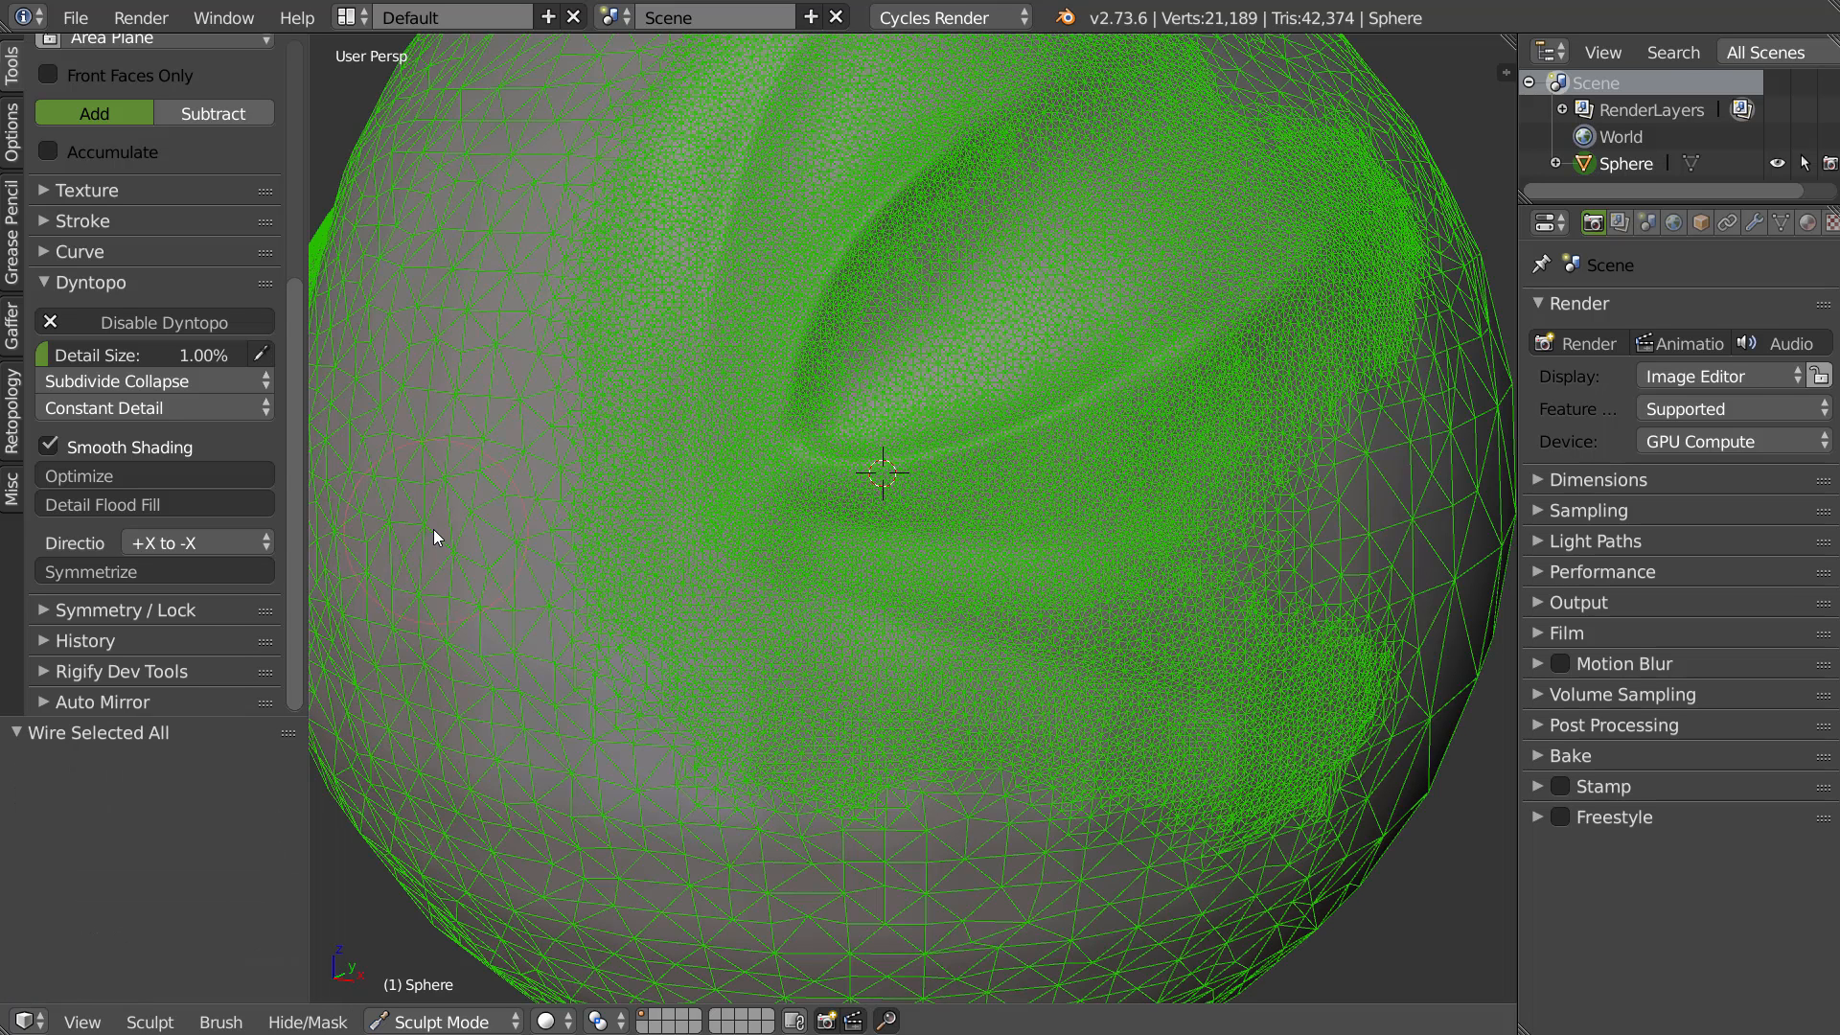
{"action": "left_click", "coordinate": [156, 357]}
{"action": "type", "text": "2"}
{"action": "key", "text": "Return"}
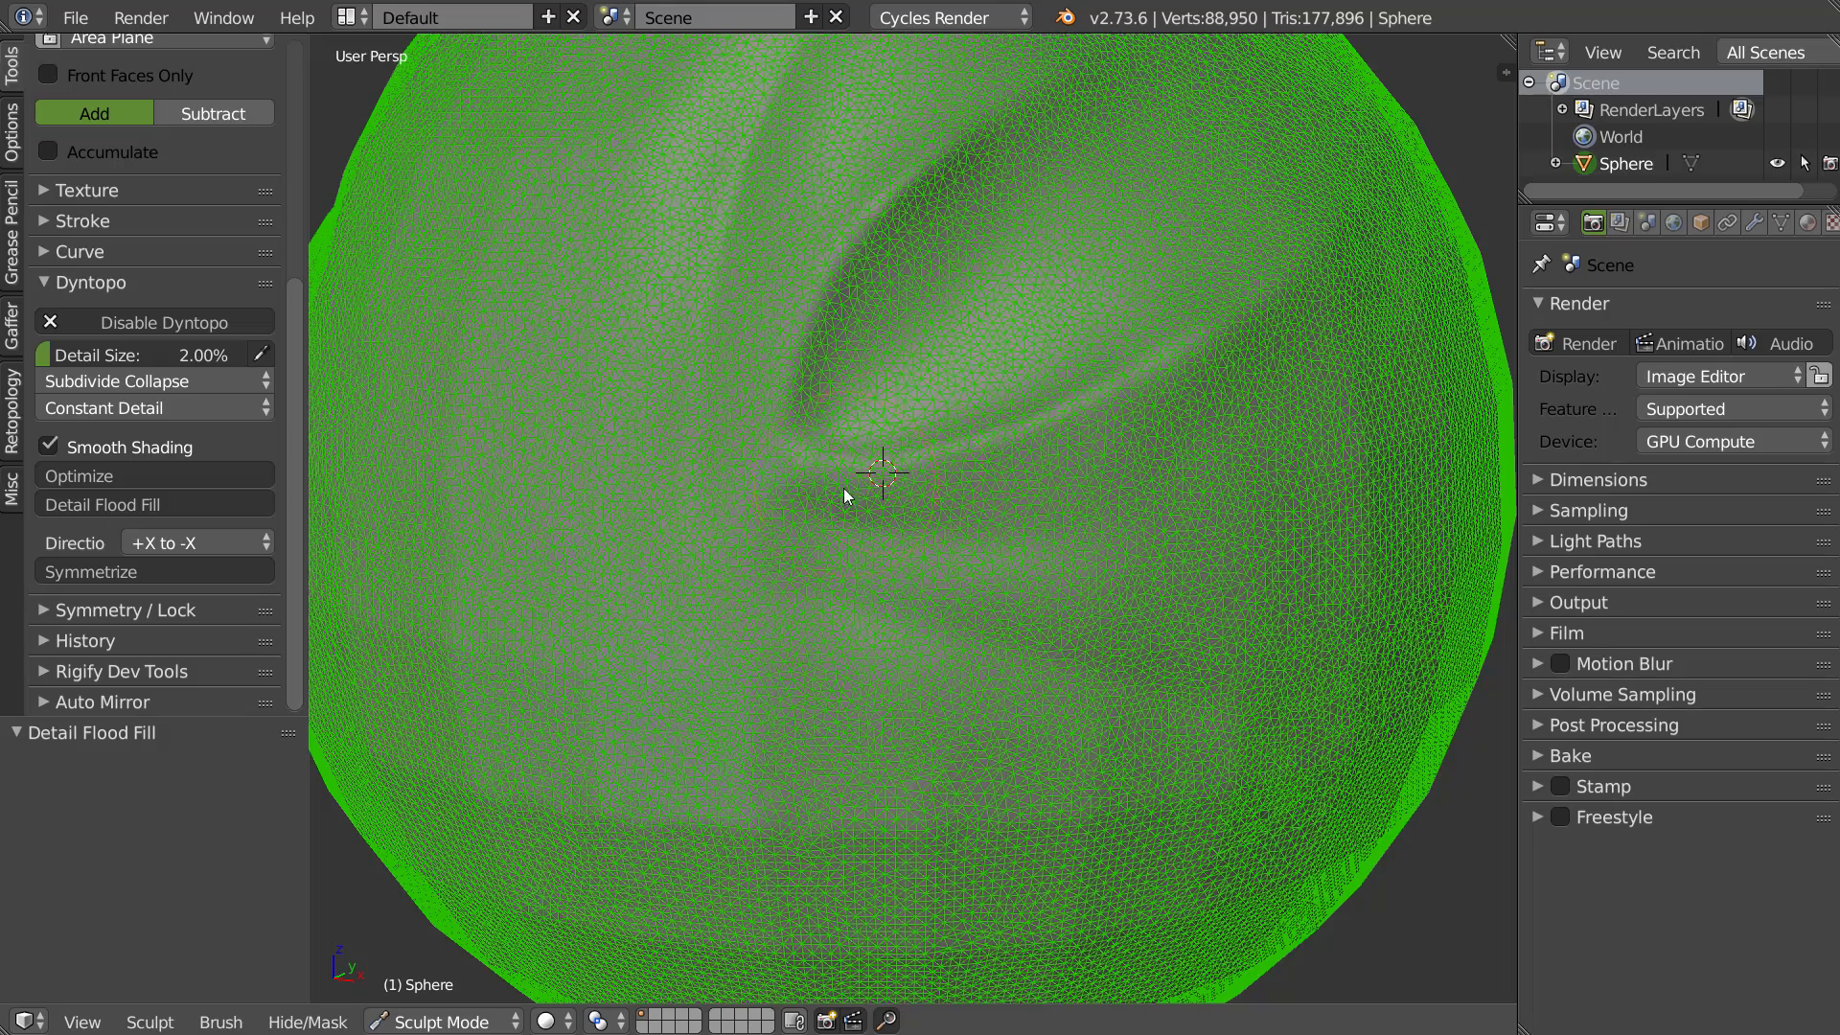
Hide the wireframe and inspect the surface of the flood-filled sphere
{"action": "middle_click_drag", "start_coordinate": [849, 617], "coordinate": [824, 457], "text": "shift"}
{"action": "middle_click_drag", "start_coordinate": [716, 533], "coordinate": [723, 522]}
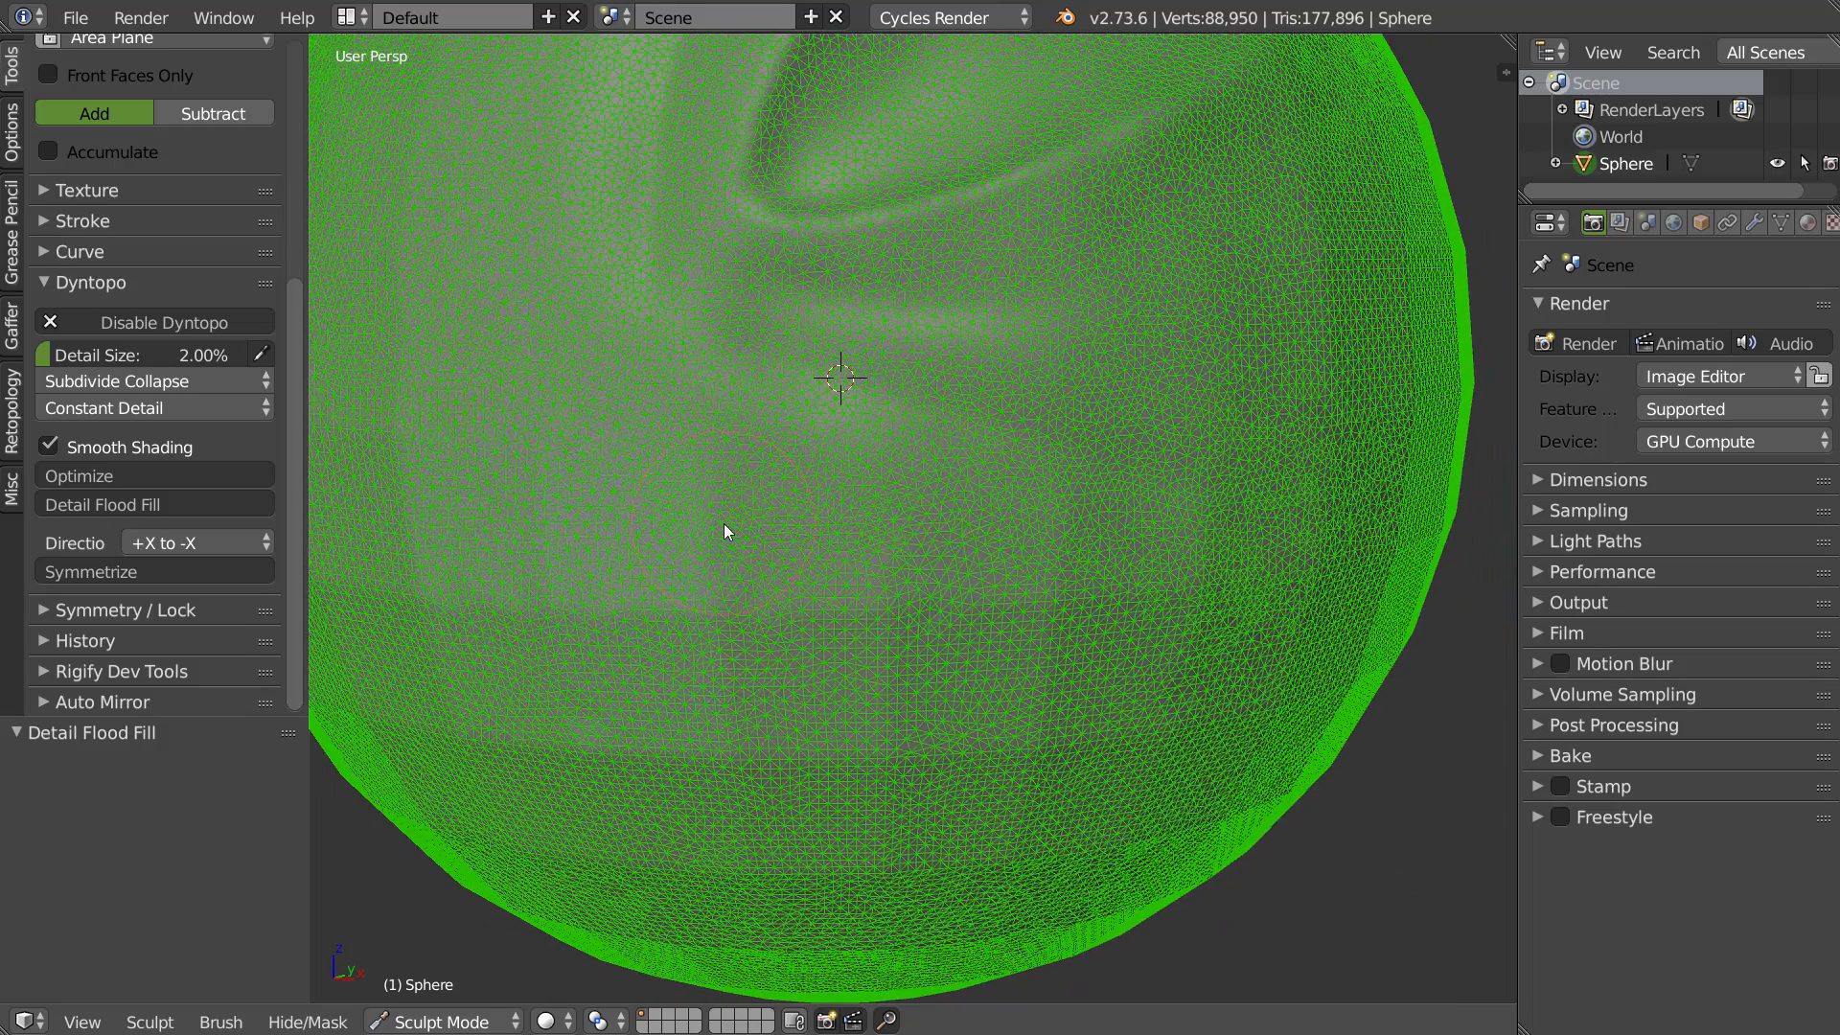
{"action": "key", "text": "shift+z"}
{"action": "left_click", "coordinate": [910, 530]}
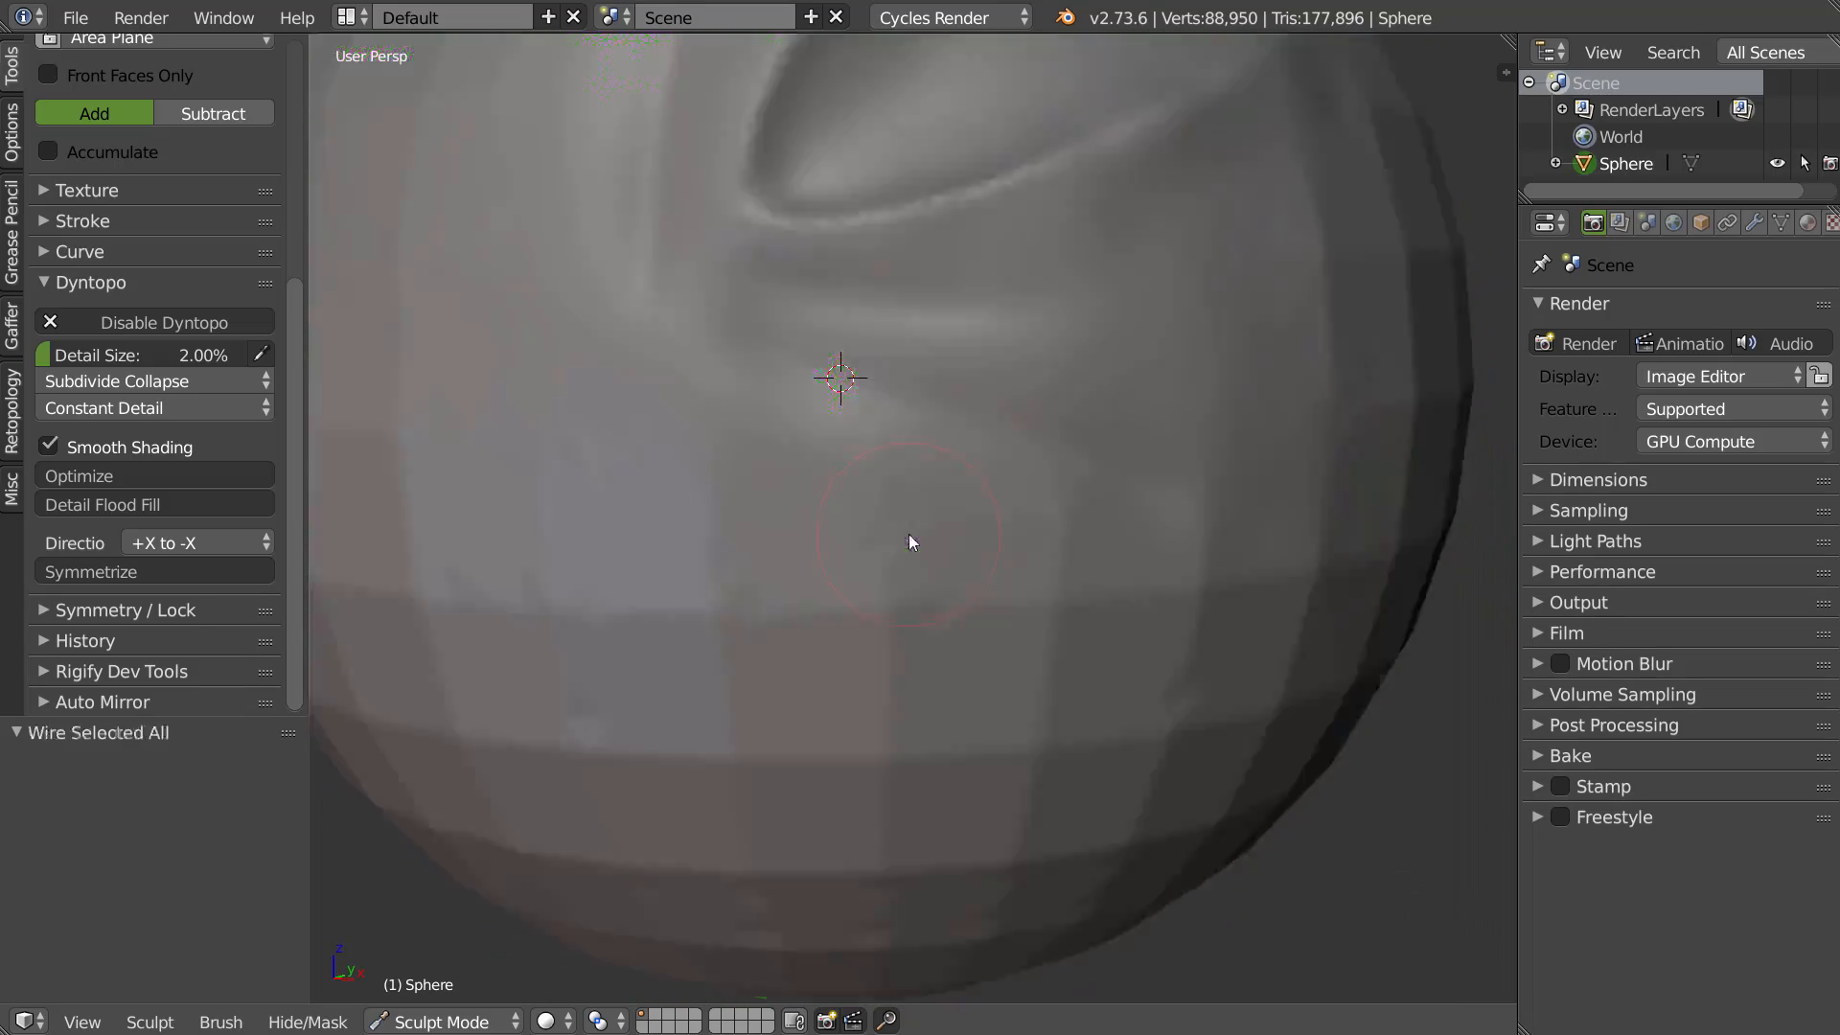
{"action": "scroll", "coordinate": [910, 518], "scroll_direction": "down", "scroll_amount": 3}
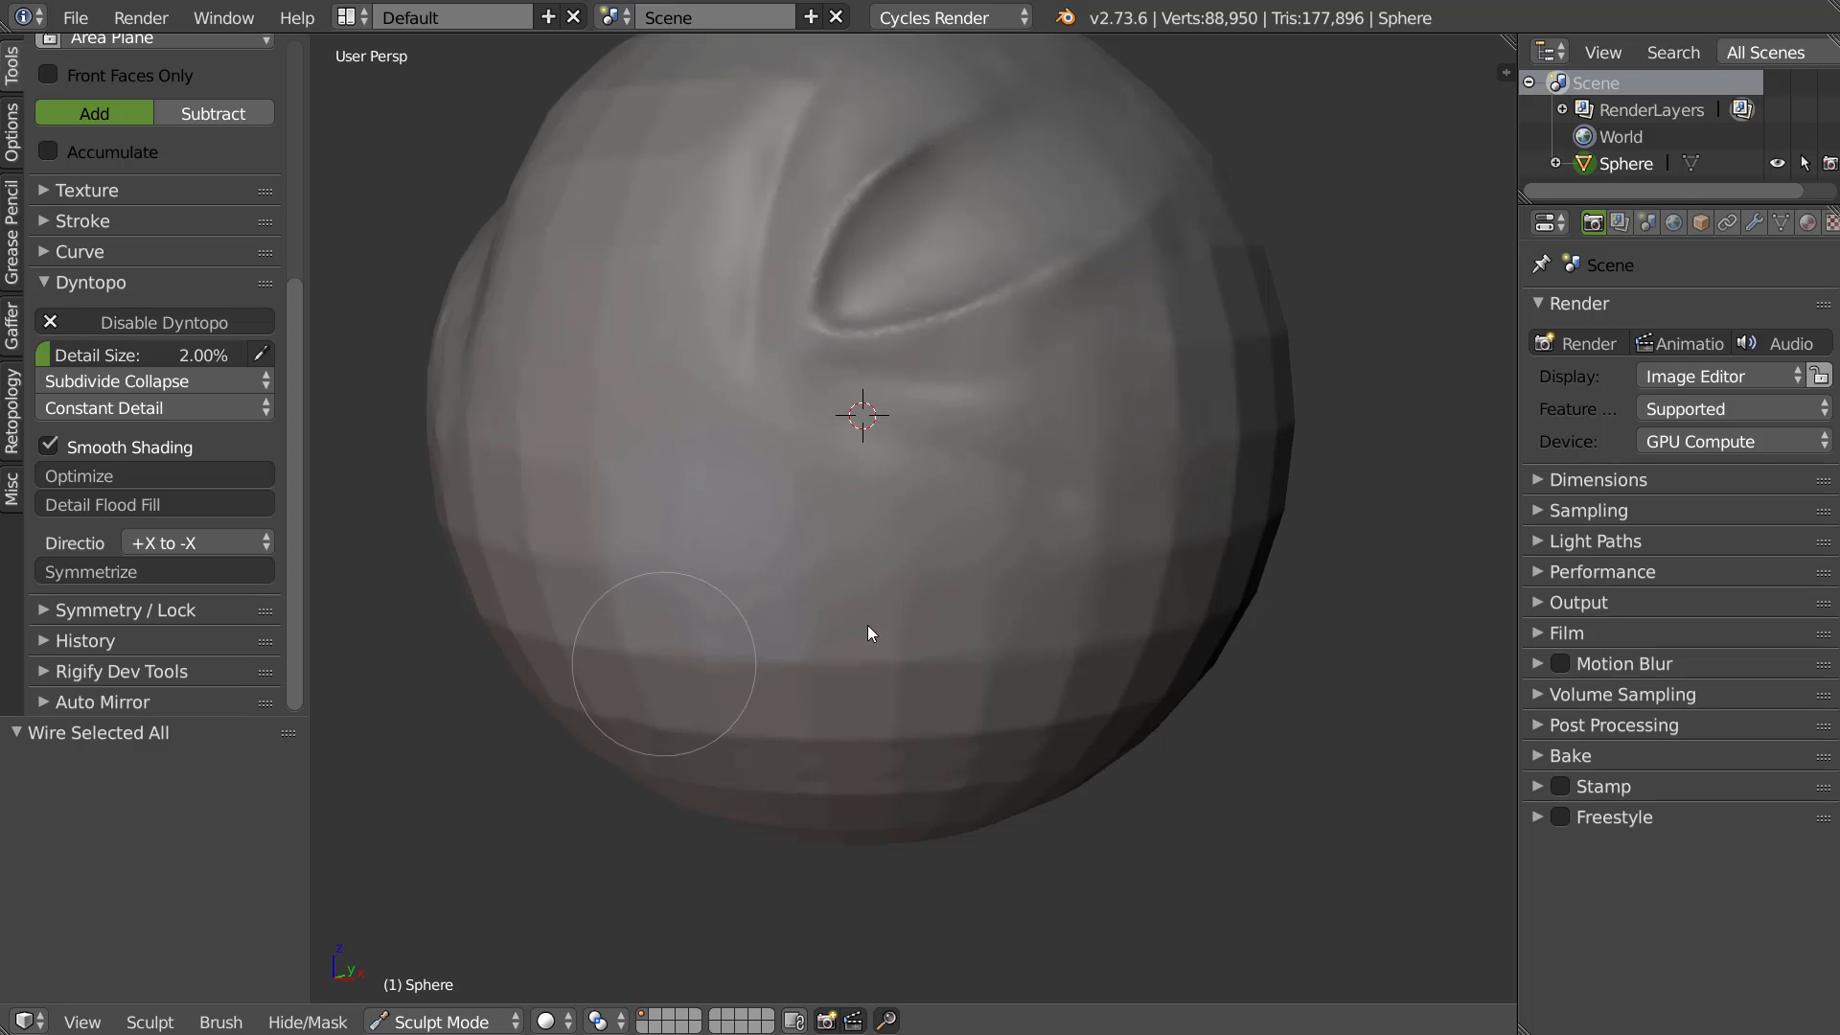
{"action": "middle_click_drag", "start_coordinate": [787, 550], "coordinate": [824, 547]}
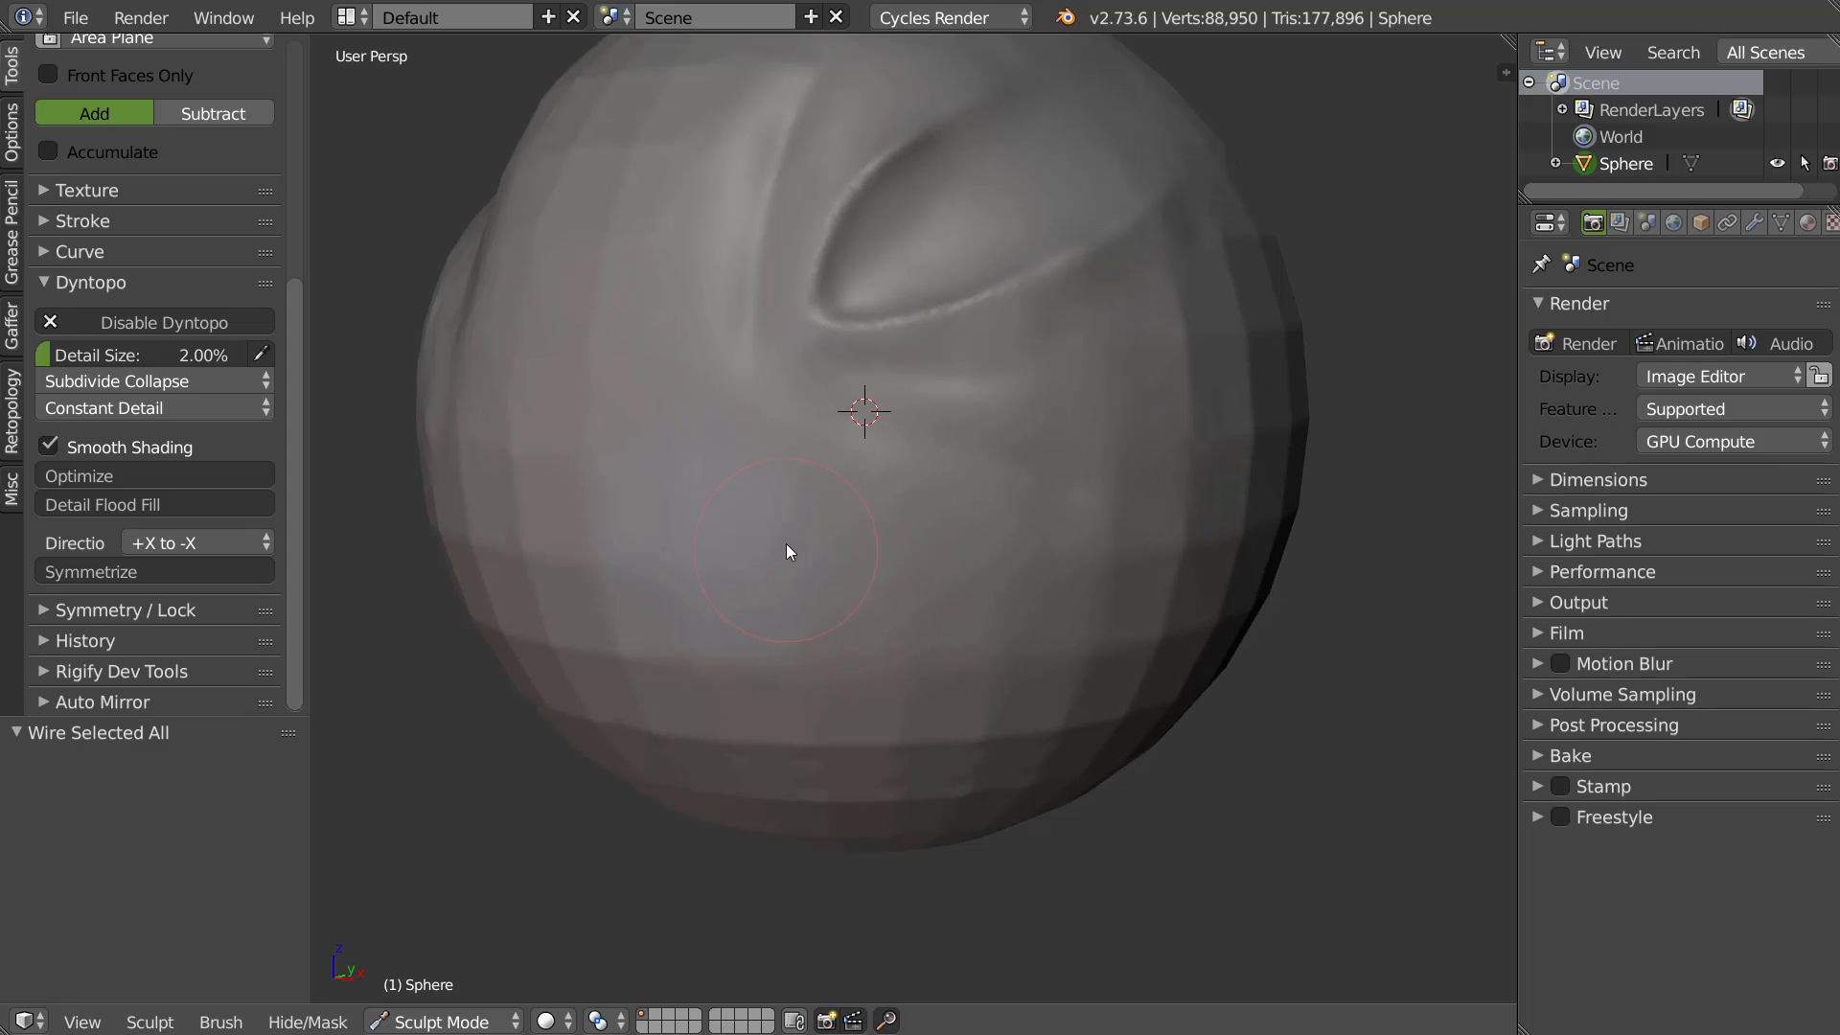
Set the dyntopo detail size to 3% and the Draw brush's strength to 0
{"action": "left_click_drag", "start_coordinate": [146, 353], "coordinate": [141, 354]}
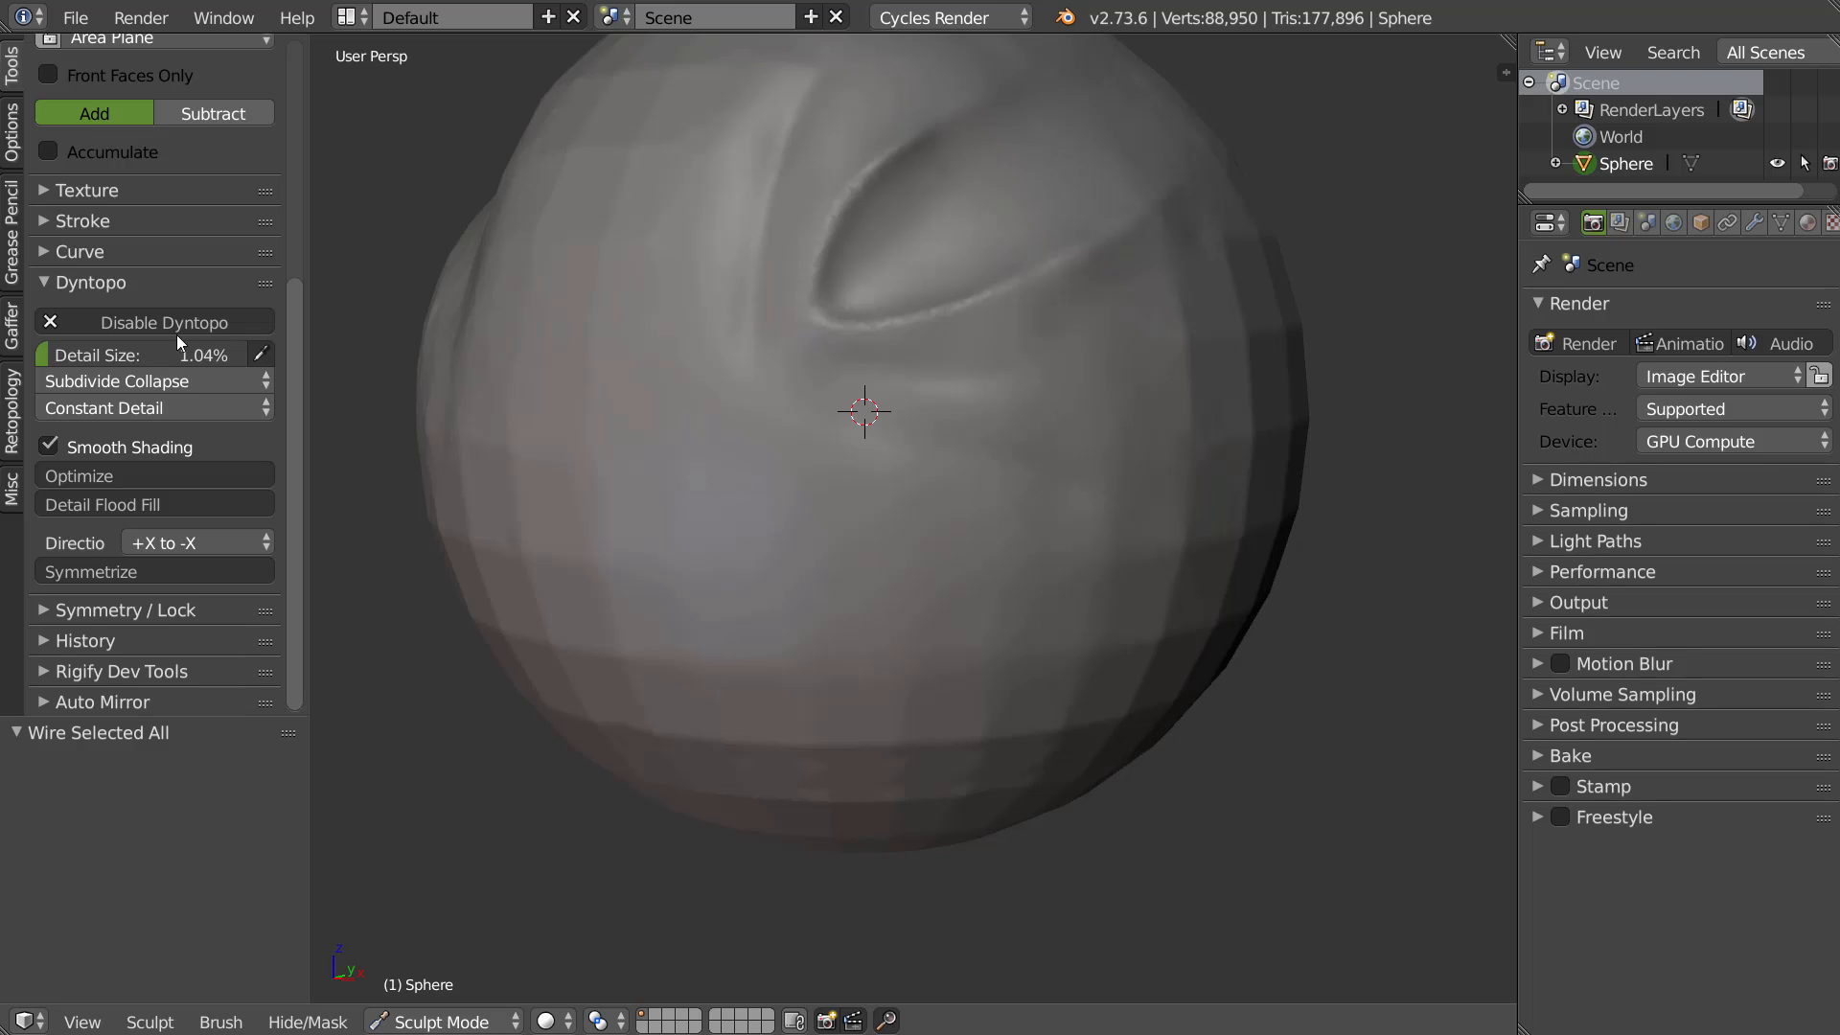
{"action": "left_click", "coordinate": [165, 354]}
{"action": "type", "text": "3"}
{"action": "key", "text": "Return"}
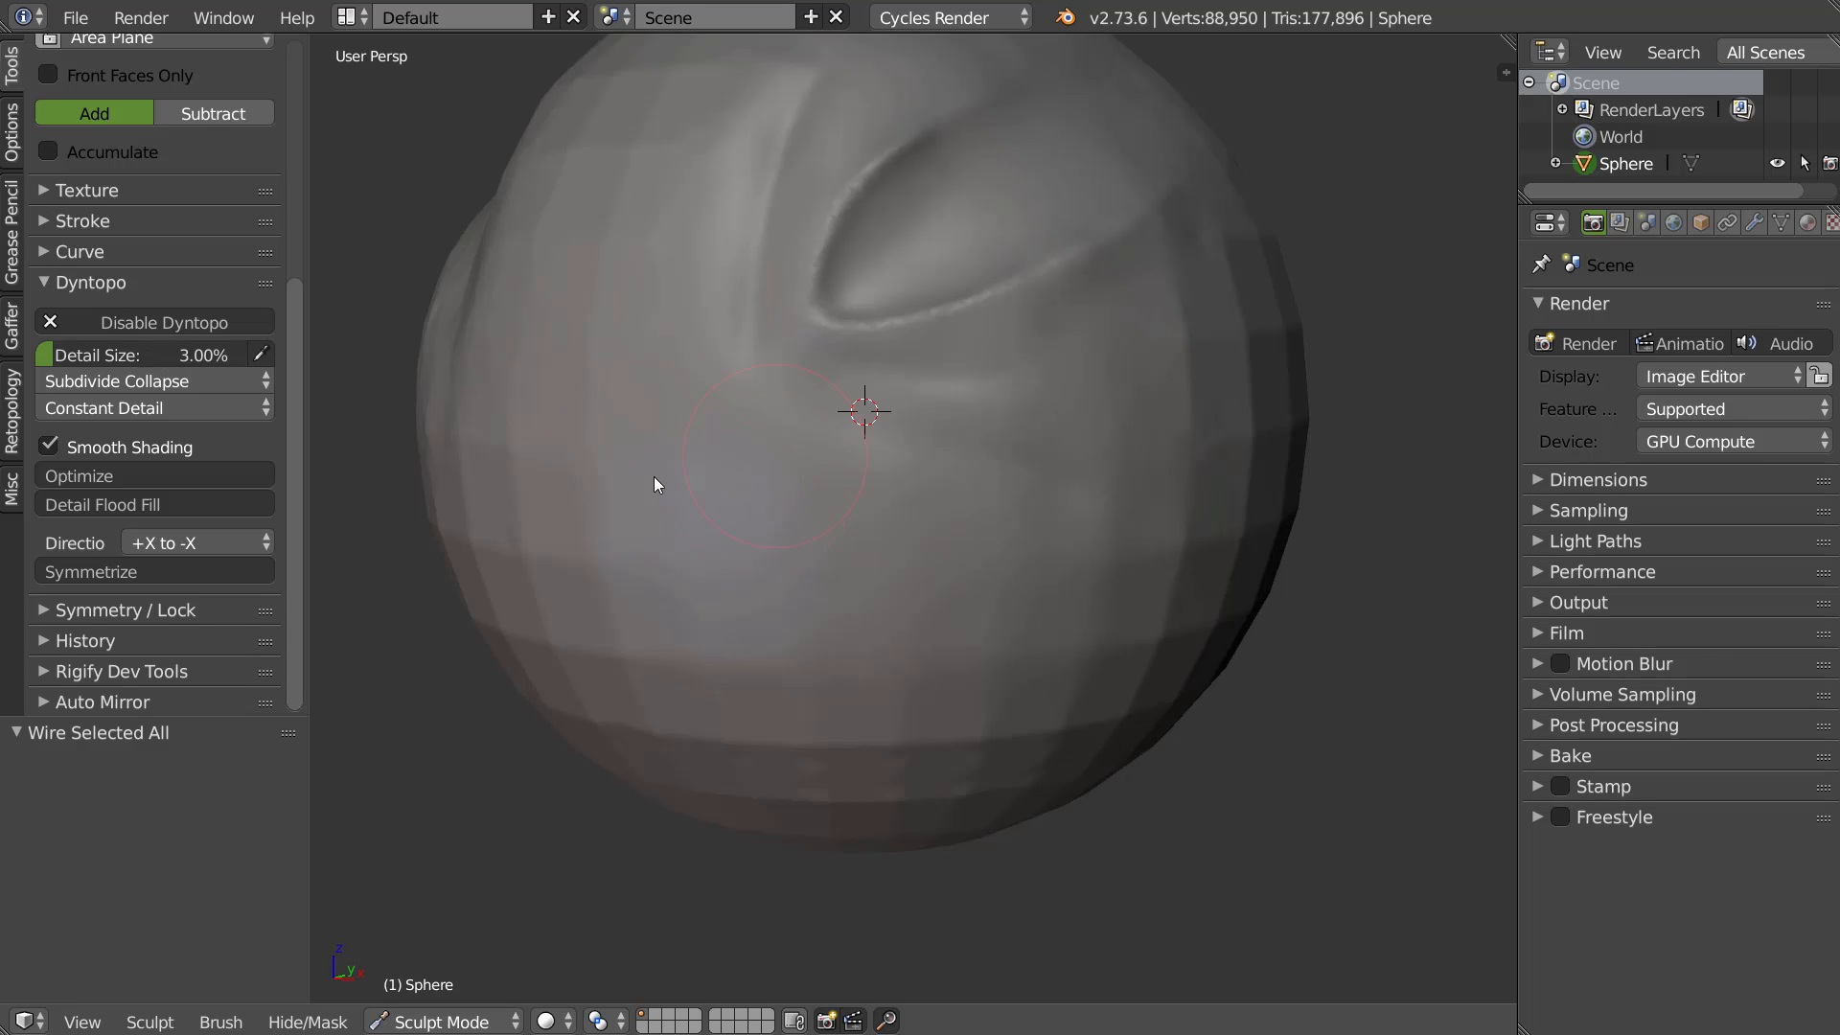
{"action": "mouse_move", "coordinate": [191, 192]}
{"action": "middle_mouse_down"}
{"action": "mouse_move", "coordinate": [192, 563]}
{"action": "mouse_move", "coordinate": [192, 532]}
{"action": "middle_mouse_up"}
{"action": "left_click_drag", "start_coordinate": [103, 312], "coordinate": [7, 309]}
Brush over the lower front of the sphere to coarsen and soften the mesh below the creases
{"action": "key", "text": "shift+z"}
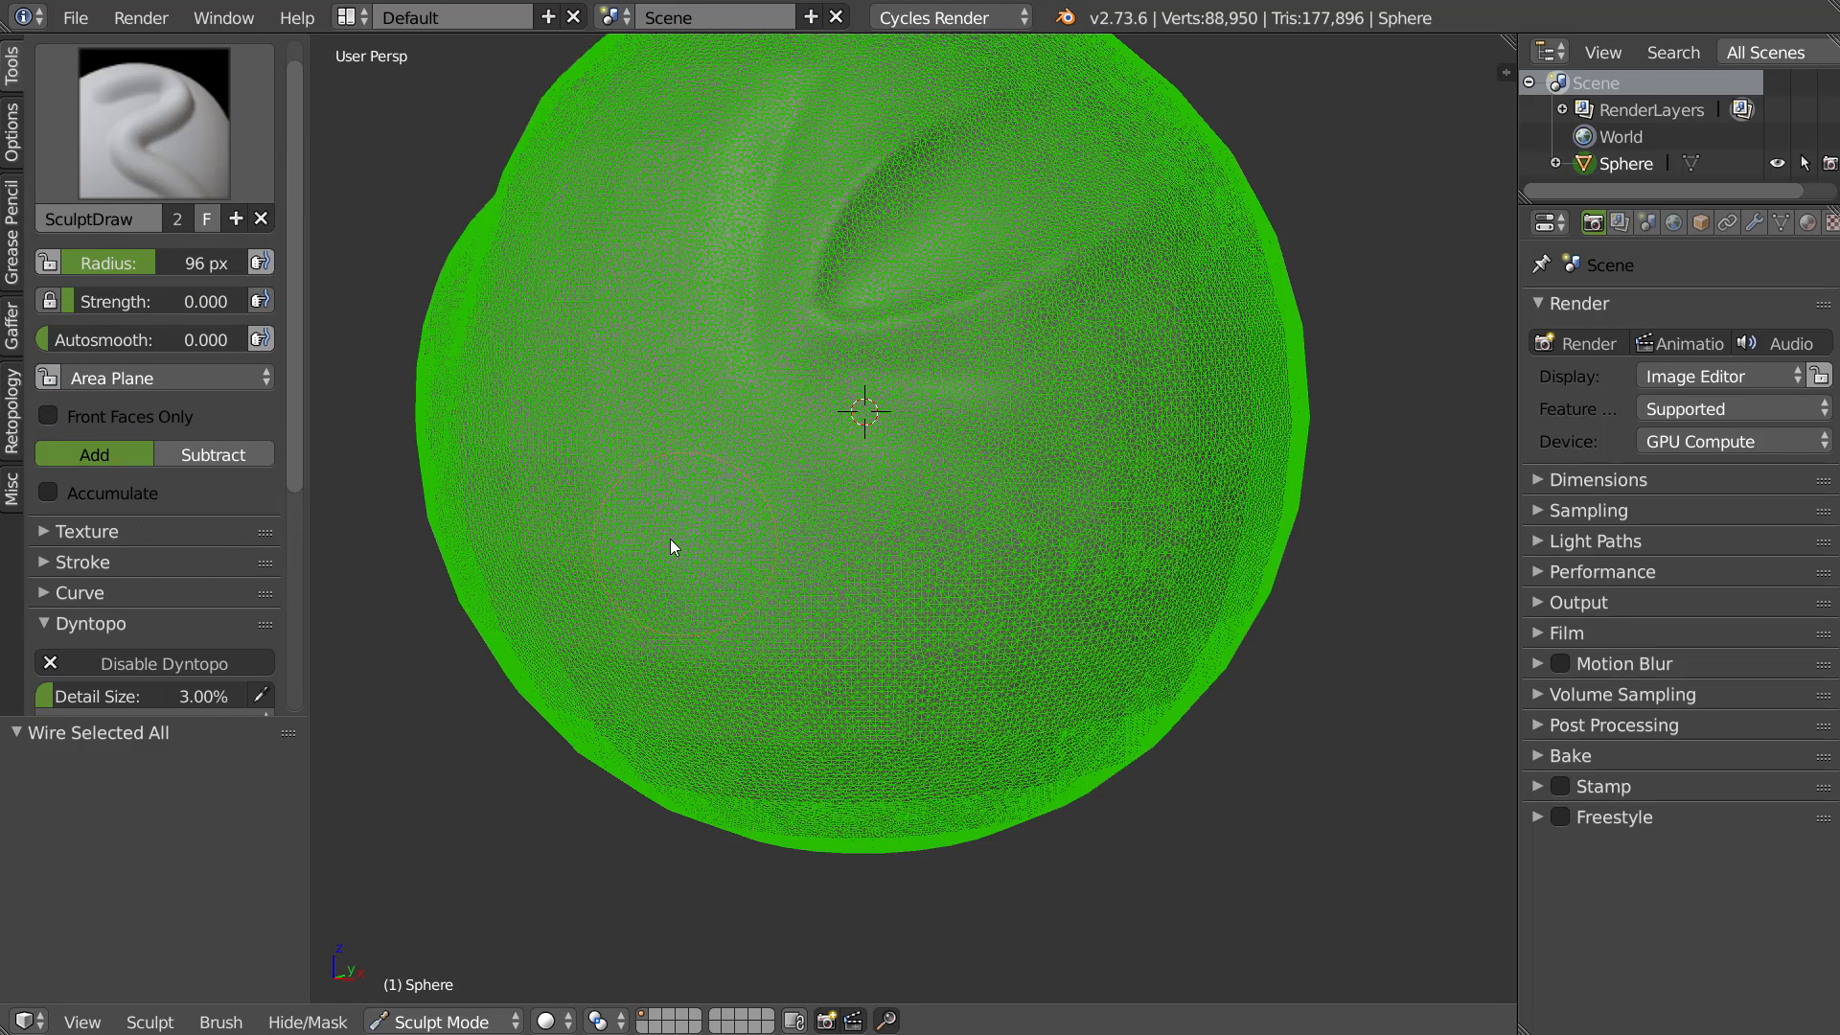
{"action": "mouse_move", "coordinate": [631, 571]}
{"action": "left_mouse_down"}
{"action": "mouse_move", "coordinate": [850, 562]}
{"action": "mouse_move", "coordinate": [990, 657]}
{"action": "mouse_move", "coordinate": [965, 723]}
{"action": "mouse_move", "coordinate": [1102, 651]}
{"action": "left_mouse_up"}
{"action": "mouse_move", "coordinate": [598, 516]}
{"action": "left_mouse_down"}
{"action": "mouse_move", "coordinate": [722, 644]}
{"action": "mouse_move", "coordinate": [1058, 728]}
{"action": "mouse_move", "coordinate": [1027, 596]}
{"action": "mouse_move", "coordinate": [1079, 544]}
{"action": "mouse_move", "coordinate": [1211, 521]}
{"action": "mouse_move", "coordinate": [973, 600]}
{"action": "mouse_move", "coordinate": [825, 513]}
{"action": "mouse_move", "coordinate": [755, 696]}
{"action": "mouse_move", "coordinate": [1173, 664]}
{"action": "mouse_move", "coordinate": [1051, 592]}
{"action": "mouse_move", "coordinate": [1026, 629]}
{"action": "mouse_move", "coordinate": [833, 547]}
{"action": "left_mouse_up"}
{"action": "key", "text": "w"}
{"action": "middle_click_drag", "start_coordinate": [999, 531], "coordinate": [948, 485]}
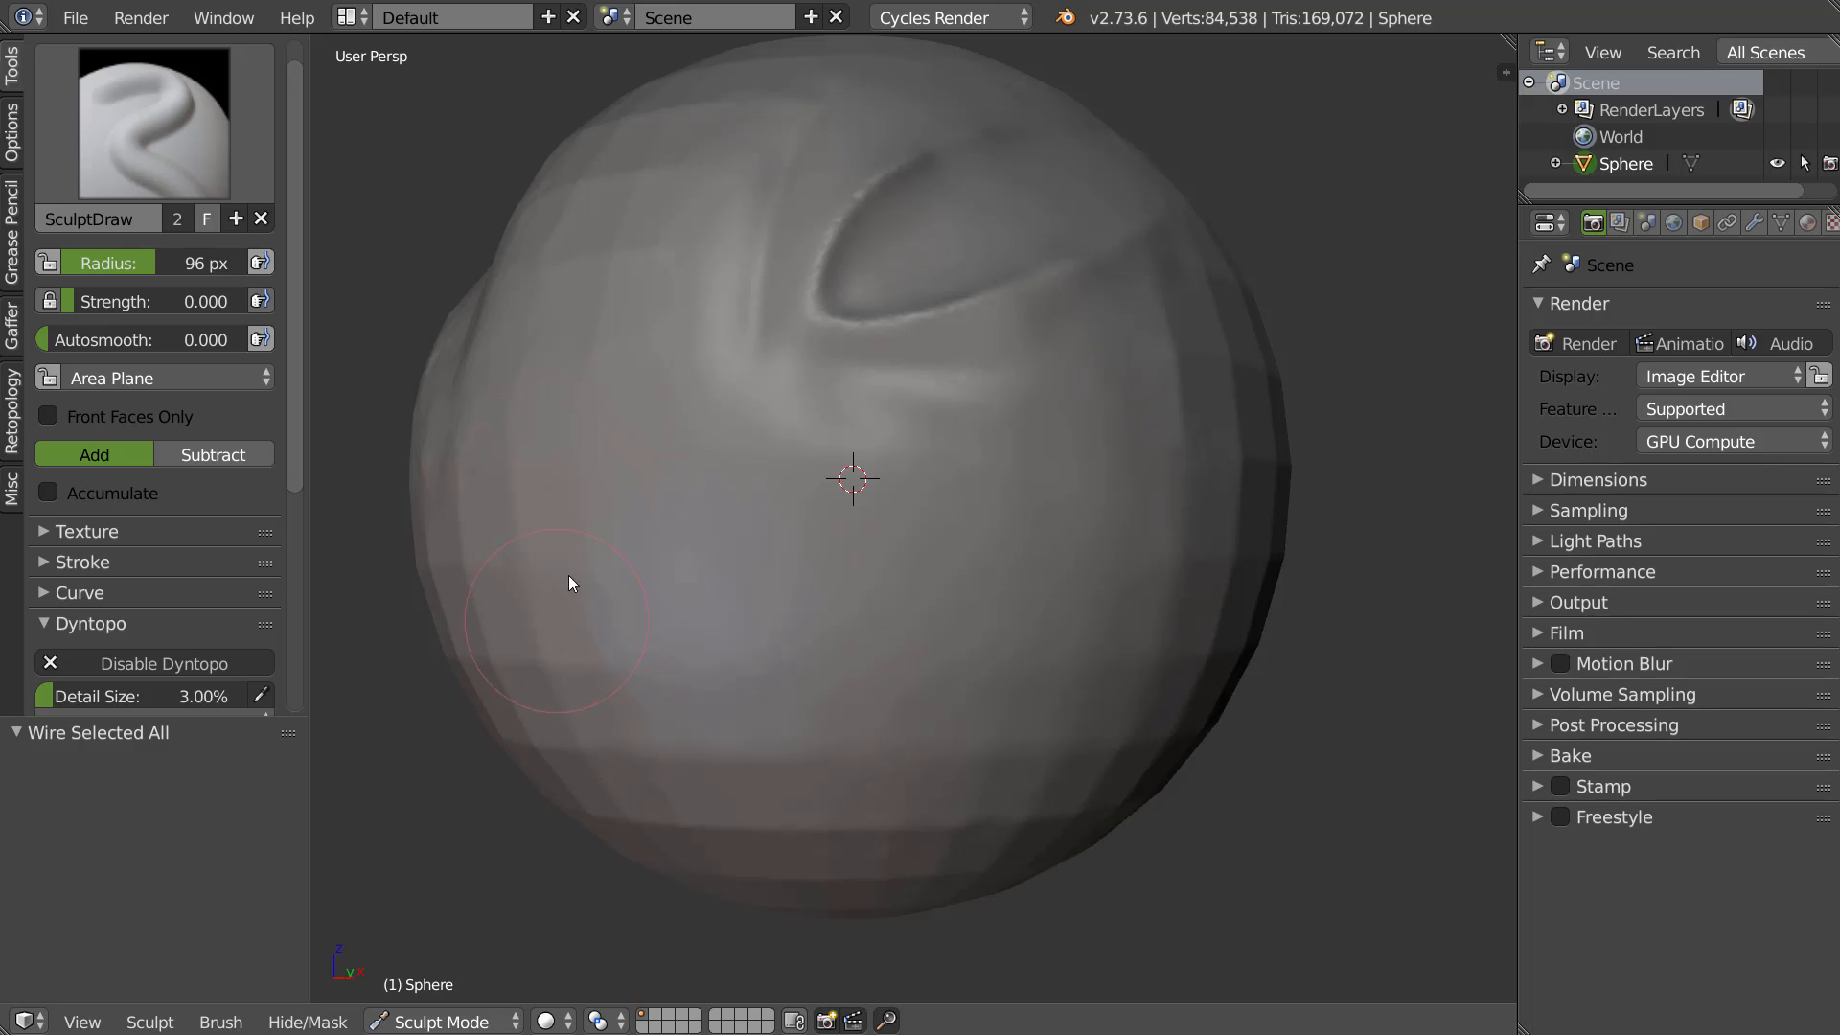
{"action": "left_click_drag", "start_coordinate": [966, 763], "coordinate": [671, 772]}
Show the wireframe and examine the mesh density on the sphere's side and around the almond-shaped form
{"action": "middle_click_drag", "start_coordinate": [1003, 407], "coordinate": [711, 464]}
{"action": "scroll", "coordinate": [780, 444], "scroll_direction": "down", "scroll_amount": 4}
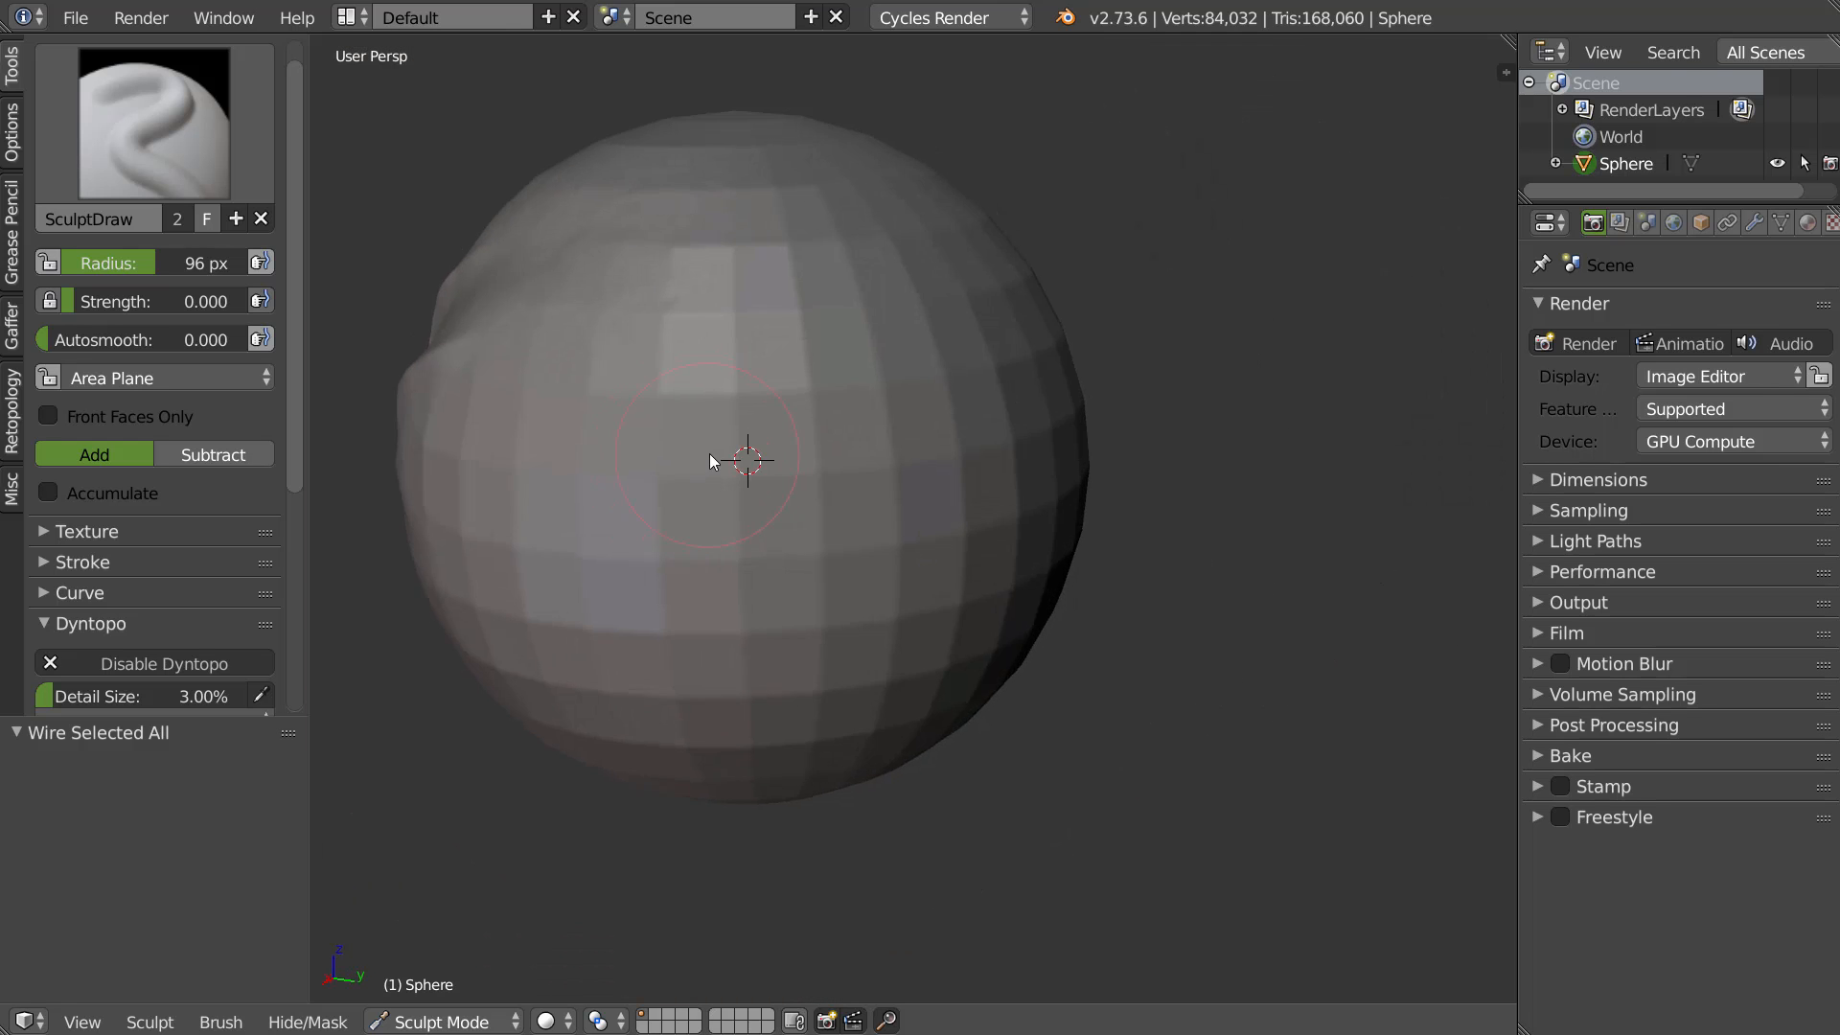
{"action": "scroll", "coordinate": [714, 458], "scroll_direction": "up", "scroll_amount": 4}
{"action": "key", "text": "shift+z"}
{"action": "scroll", "coordinate": [782, 466], "scroll_direction": "up", "scroll_amount": 3}
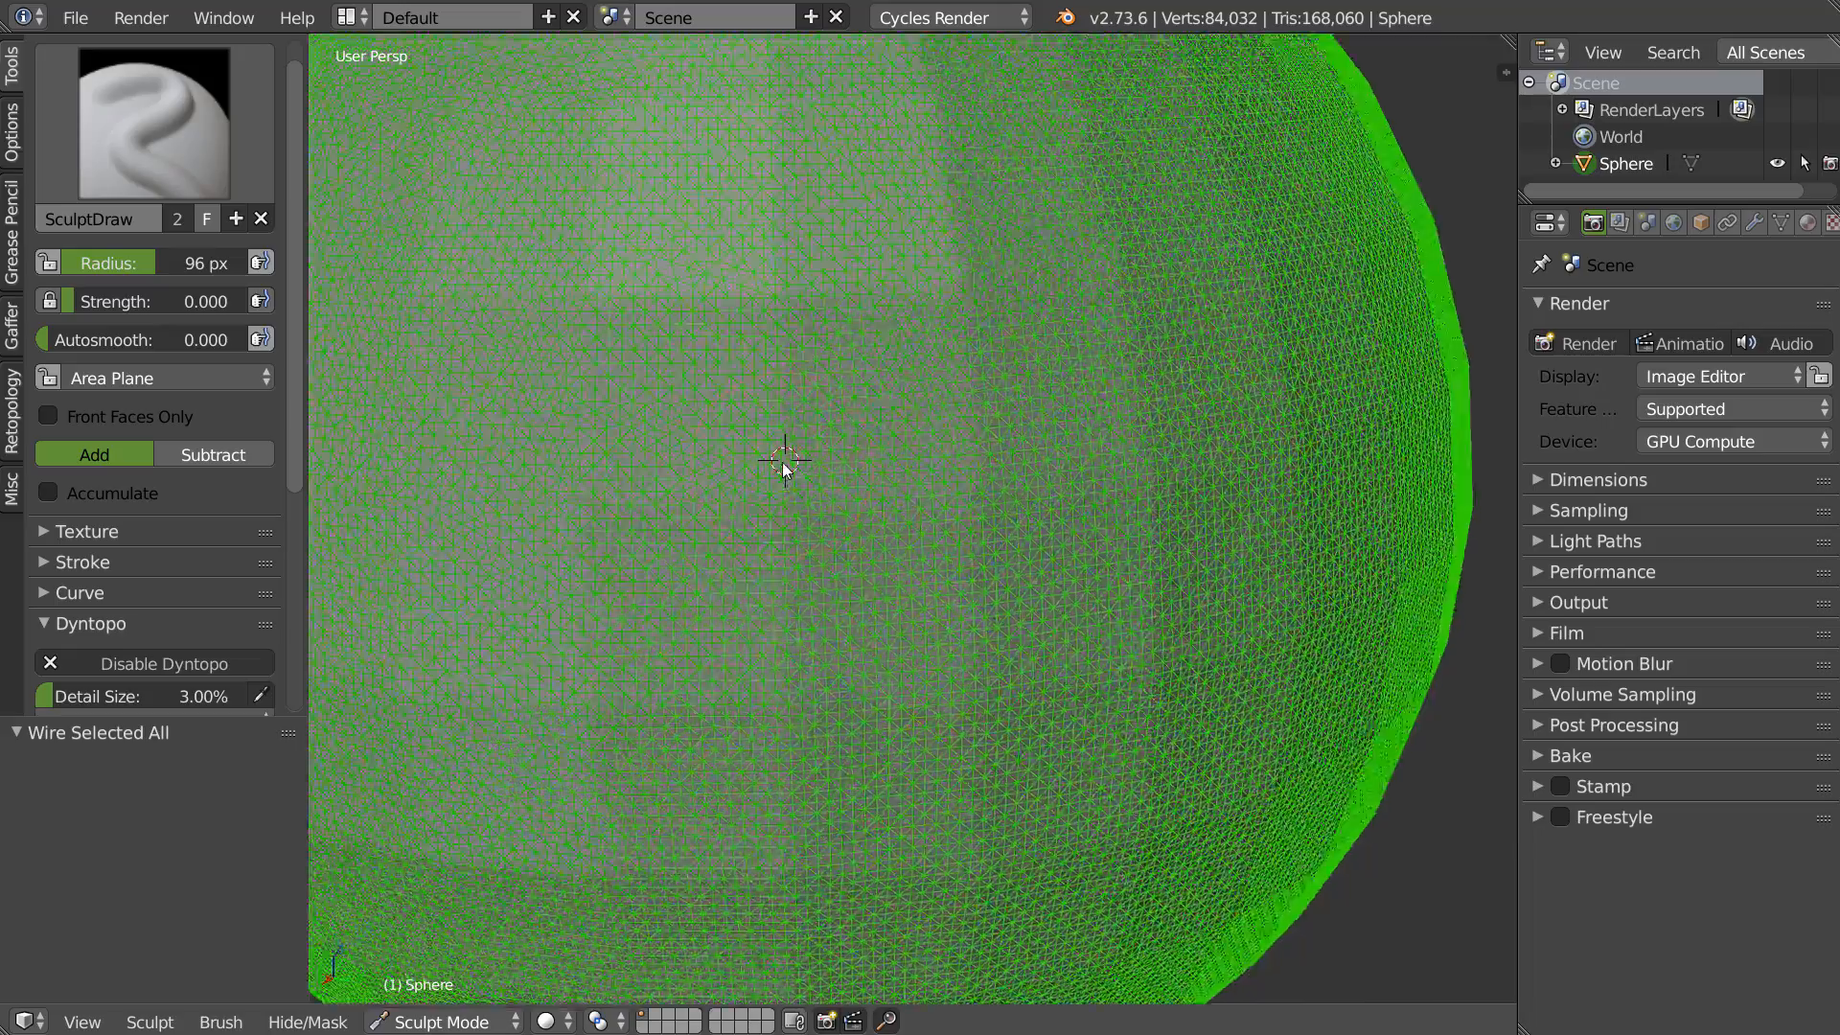
{"action": "scroll", "coordinate": [838, 450], "scroll_direction": "down", "scroll_amount": 3}
{"action": "scroll", "coordinate": [736, 412], "scroll_direction": "up", "scroll_amount": 2}
{"action": "key", "text": "KP_Decimal"}
{"action": "middle_click_drag", "start_coordinate": [766, 422], "coordinate": [912, 431]}
{"action": "middle_click_drag", "start_coordinate": [975, 492], "coordinate": [784, 414], "text": "shift"}
{"action": "scroll", "coordinate": [889, 425], "scroll_direction": "up", "scroll_amount": 3}
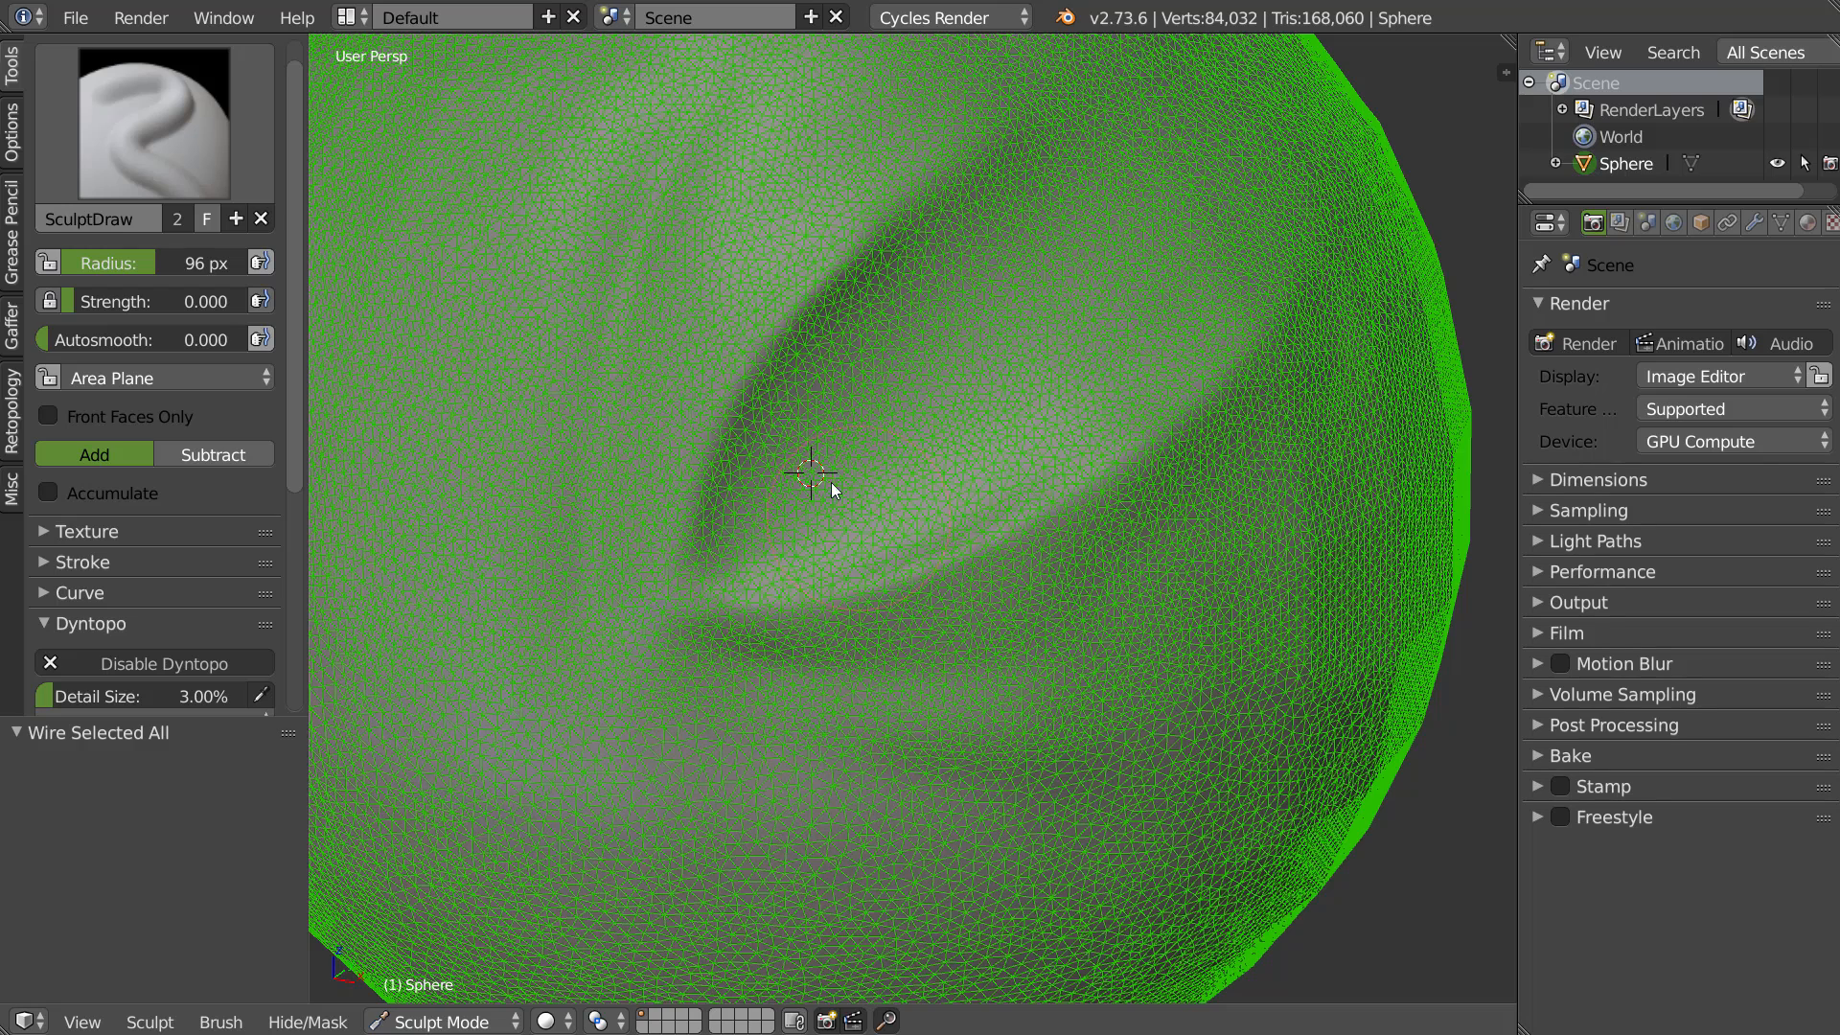
Try strokes along the almond-shaped form's lower edge at brush strengths 0 and 0.265, and undo both
{"action": "left_click", "coordinate": [141, 144]}
{"action": "left_click", "coordinate": [1228, 675]}
{"action": "mouse_move", "coordinate": [872, 639]}
{"action": "left_mouse_down"}
{"action": "mouse_move", "coordinate": [1198, 563]}
{"action": "mouse_move", "coordinate": [1038, 630]}
{"action": "left_mouse_up"}
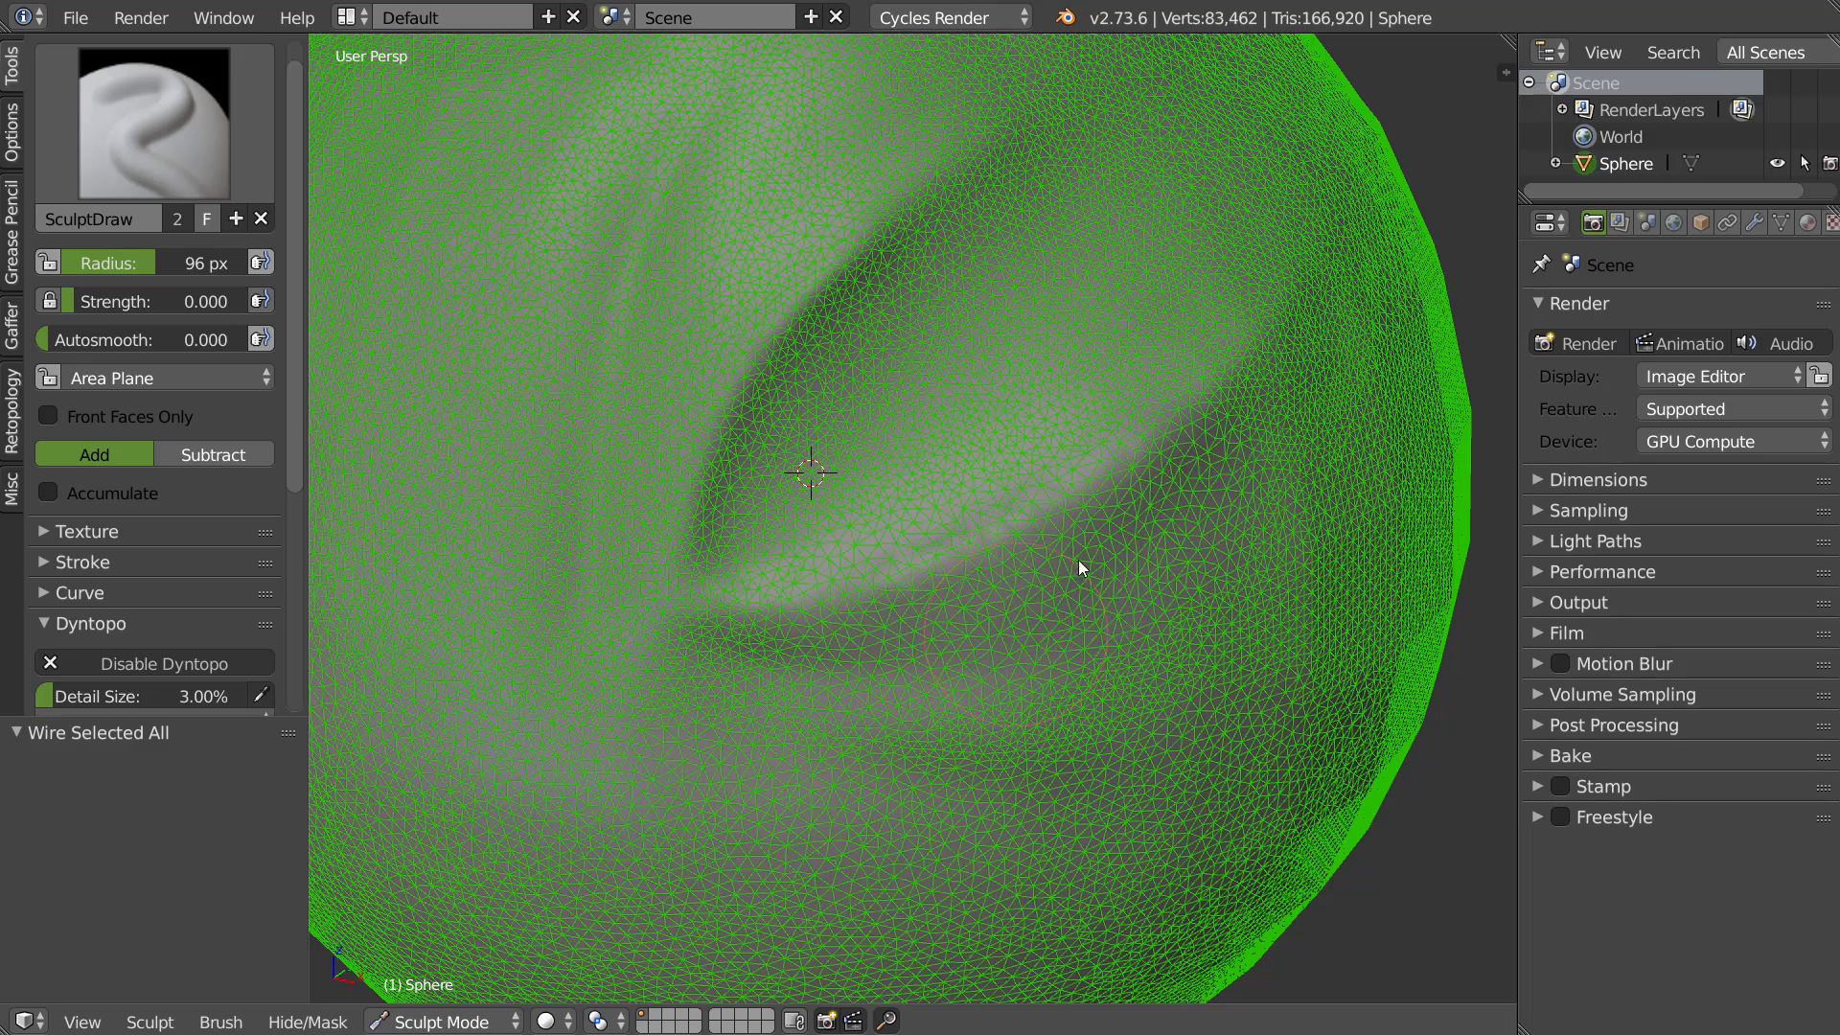
{"action": "key", "text": "ctrl+z"}
{"action": "left_click_drag", "start_coordinate": [90, 297], "coordinate": [223, 322]}
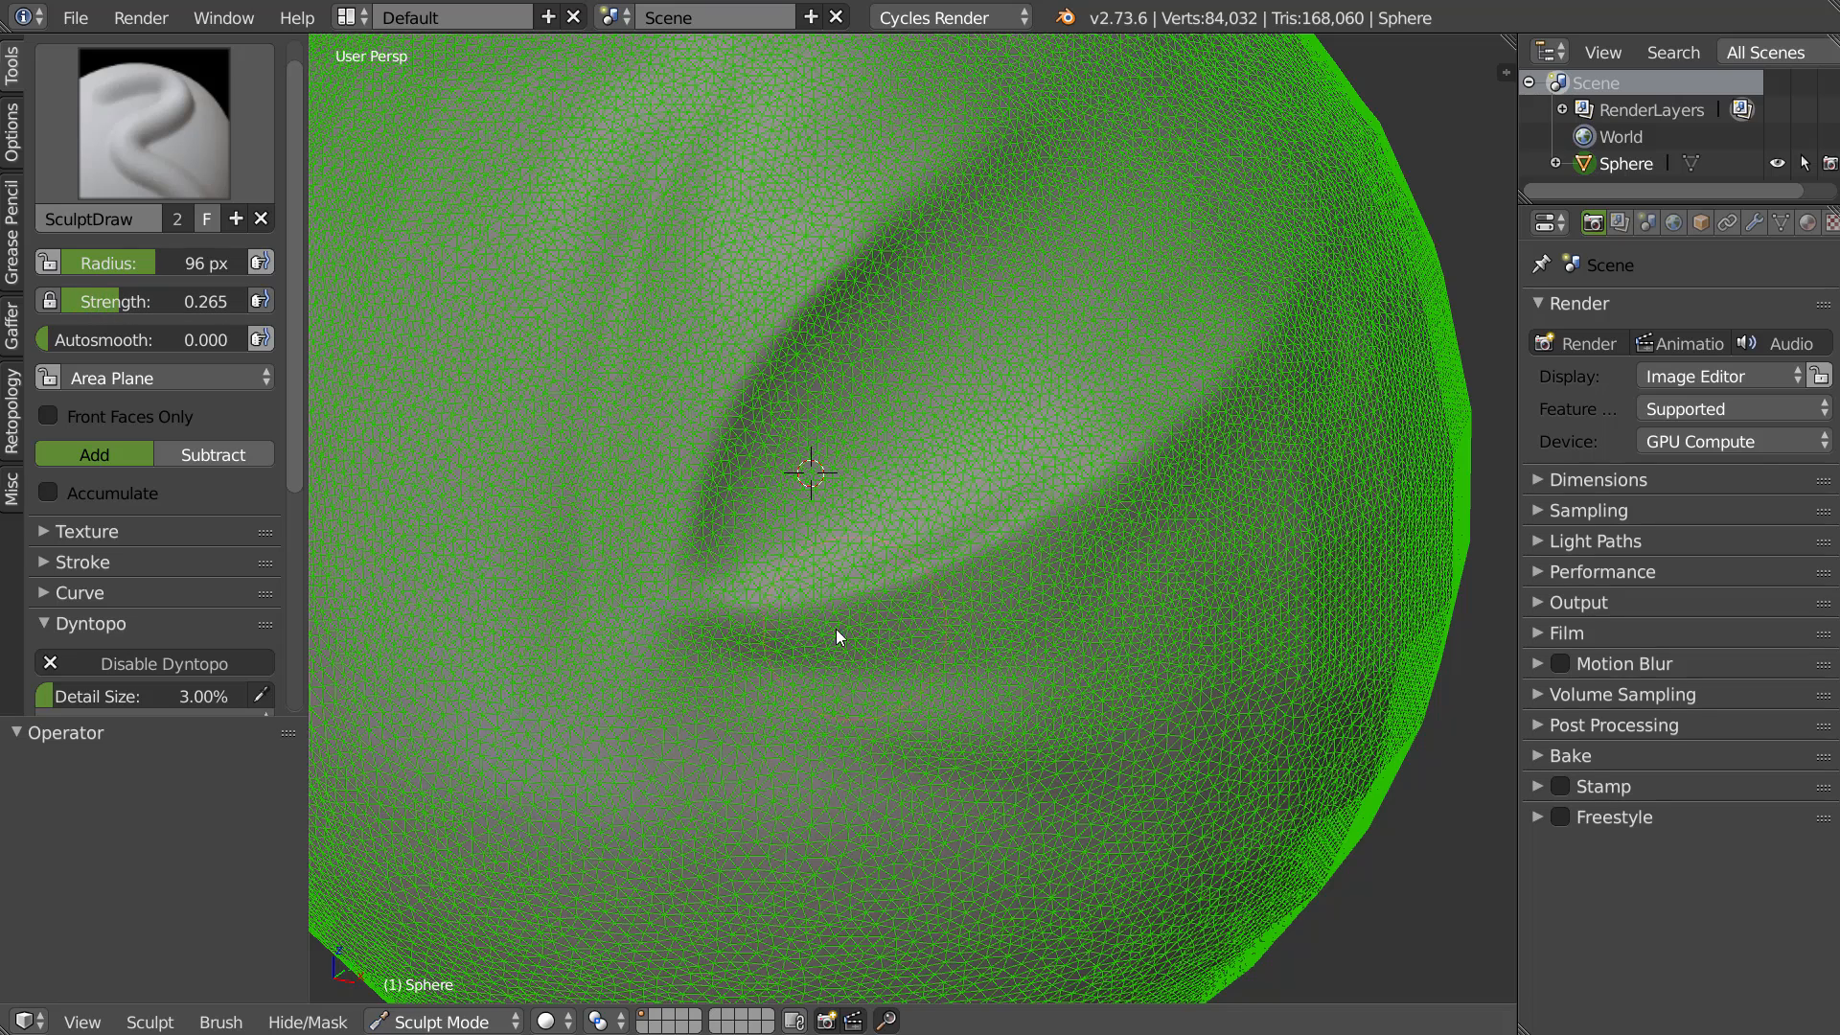
{"action": "mouse_move", "coordinate": [1176, 485]}
{"action": "left_mouse_down"}
{"action": "mouse_move", "coordinate": [1253, 408]}
{"action": "mouse_move", "coordinate": [1289, 330]}
{"action": "left_mouse_up"}
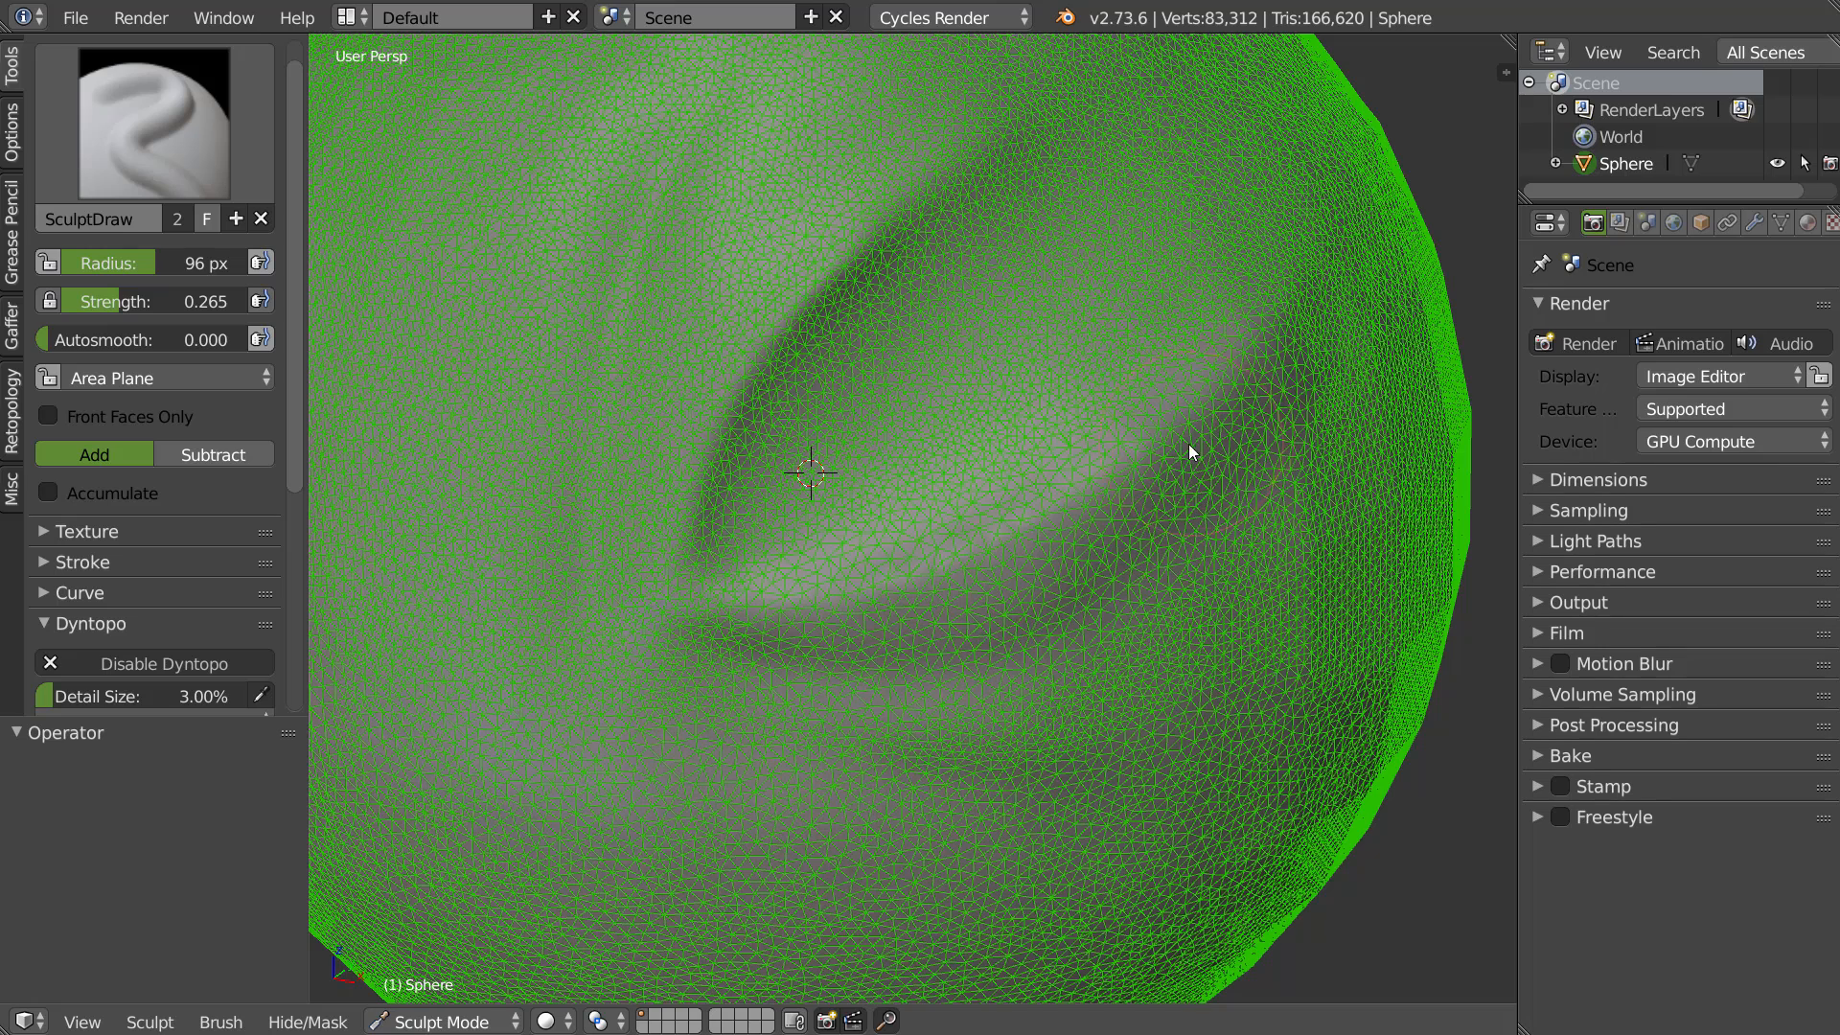
{"action": "key", "text": "ctrl+z"}
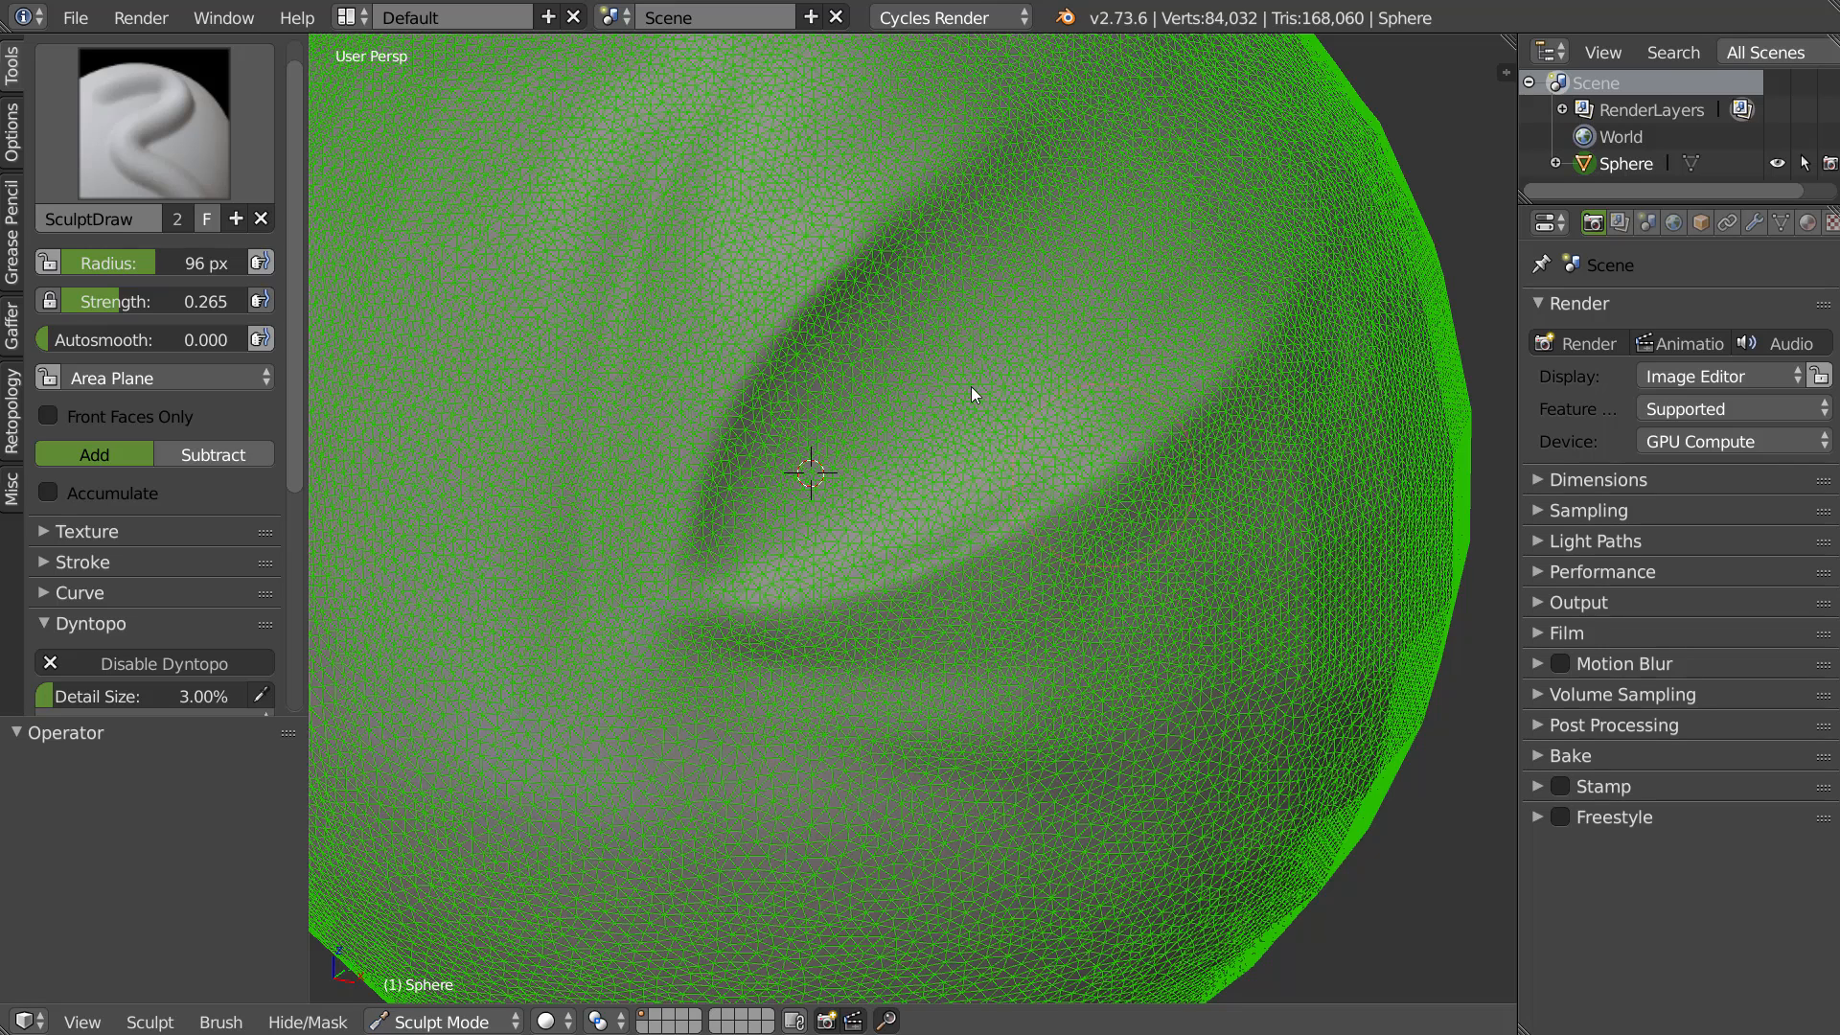
Try coarsening the mesh across the whole almond-shaped form with the Draw brush at strength 0, and undo it
{"action": "left_click_drag", "start_coordinate": [115, 297], "coordinate": [25, 312]}
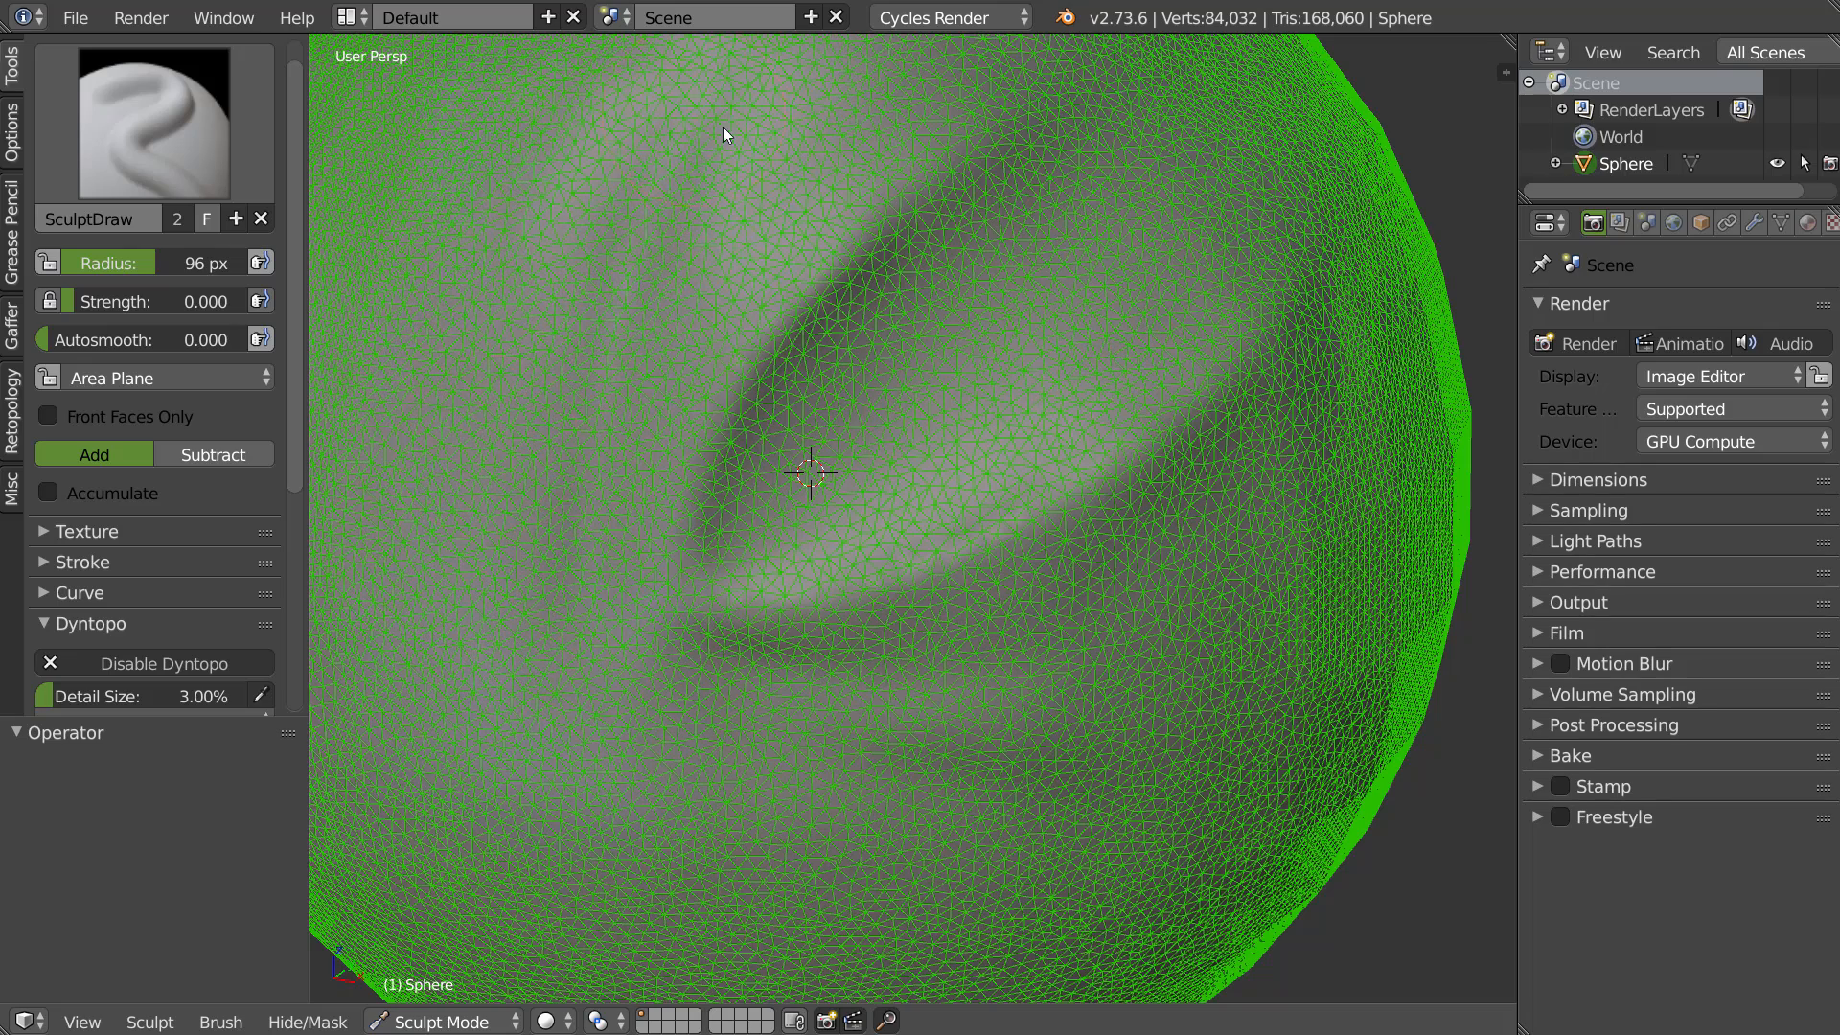
{"action": "left_click_drag", "start_coordinate": [887, 772], "coordinate": [991, 462]}
{"action": "key", "text": "ctrl+z"}
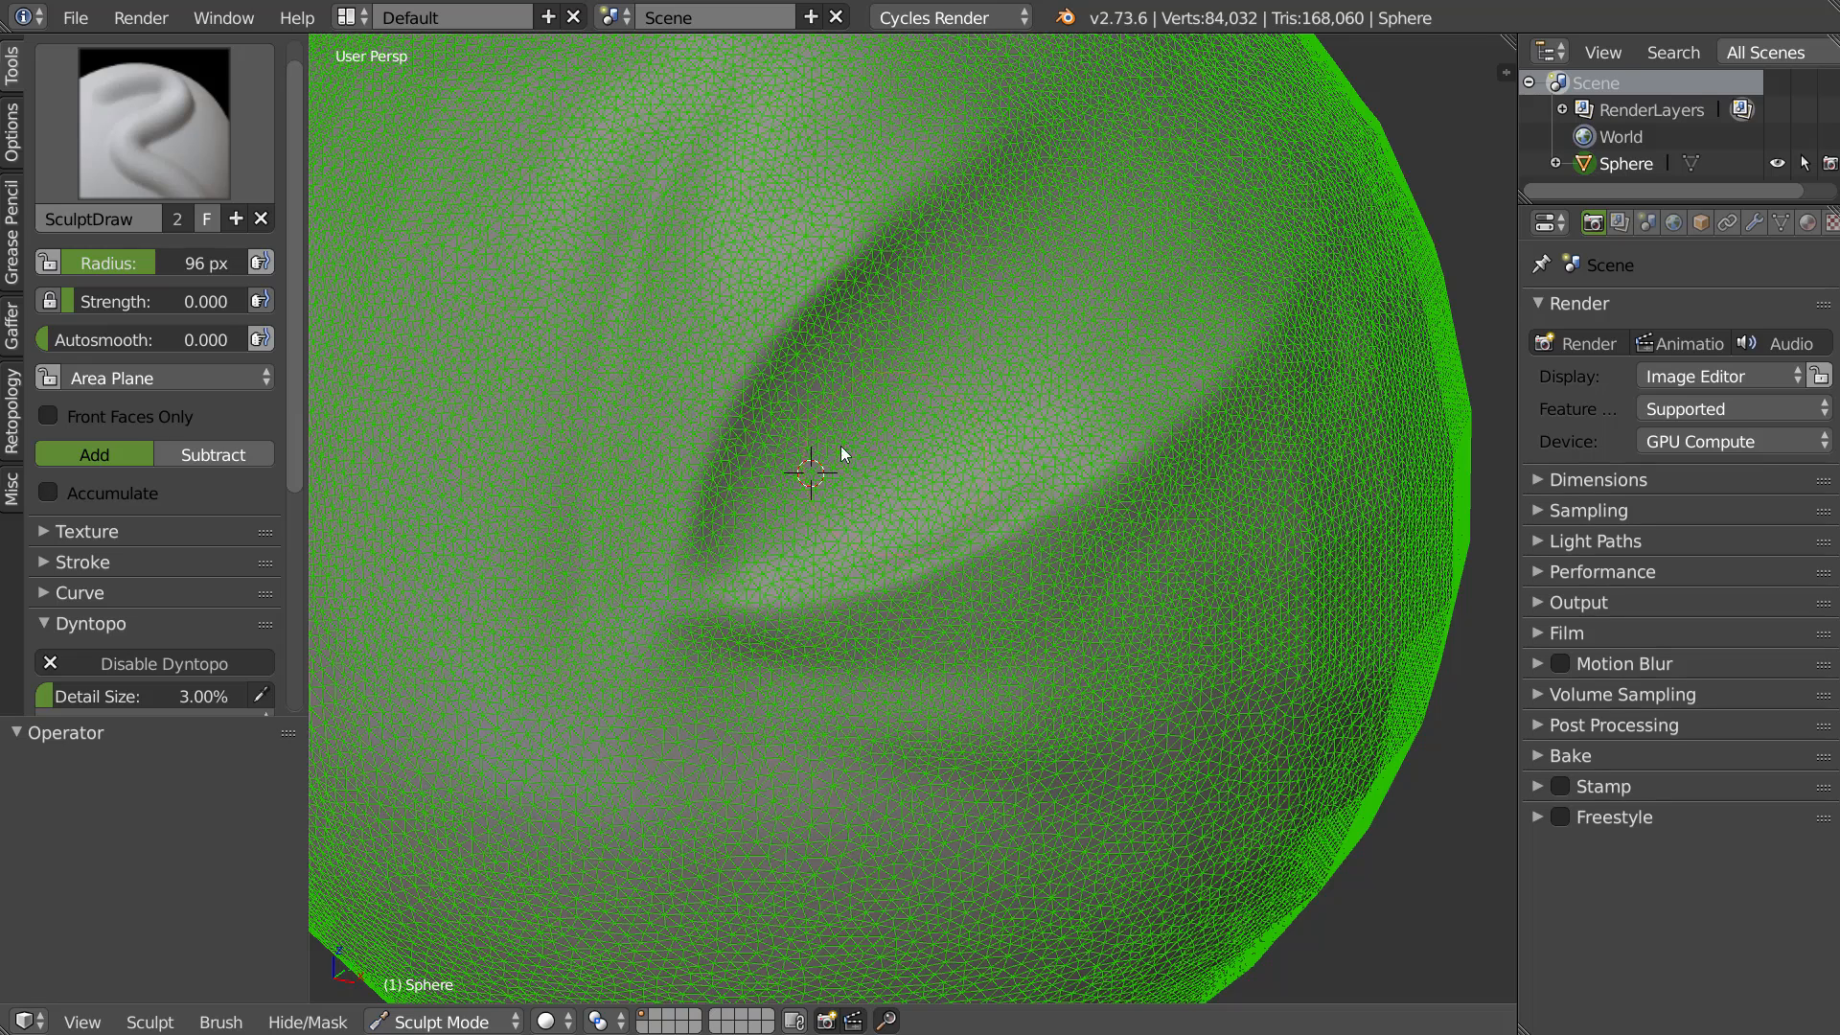
Set the detail size to 1%, brush over the almond-shaped form and neighbouring creases to refine the mesh, and hide the wireframe
{"action": "left_click", "coordinate": [146, 693]}
{"action": "type", "text": "1"}
{"action": "key", "text": "Return"}
{"action": "mouse_move", "coordinate": [682, 565]}
{"action": "left_mouse_down"}
{"action": "mouse_move", "coordinate": [722, 452]}
{"action": "mouse_move", "coordinate": [863, 275]}
{"action": "mouse_move", "coordinate": [997, 181]}
{"action": "left_mouse_up"}
{"action": "left_click_drag", "start_coordinate": [734, 567], "coordinate": [1065, 311]}
{"action": "mouse_move", "coordinate": [699, 607]}
{"action": "left_mouse_down"}
{"action": "mouse_move", "coordinate": [1077, 491]}
{"action": "mouse_move", "coordinate": [1246, 247]}
{"action": "mouse_move", "coordinate": [883, 606]}
{"action": "mouse_move", "coordinate": [601, 489]}
{"action": "mouse_move", "coordinate": [707, 112]}
{"action": "left_mouse_up"}
{"action": "mouse_move", "coordinate": [560, 475]}
{"action": "left_mouse_down"}
{"action": "mouse_move", "coordinate": [722, 246]}
{"action": "mouse_move", "coordinate": [789, 207]}
{"action": "left_mouse_up"}
{"action": "mouse_move", "coordinate": [1051, 692]}
{"action": "left_mouse_down"}
{"action": "mouse_move", "coordinate": [552, 663]}
{"action": "mouse_move", "coordinate": [1240, 483]}
{"action": "mouse_move", "coordinate": [1335, 397]}
{"action": "mouse_move", "coordinate": [939, 476]}
{"action": "left_mouse_up"}
{"action": "mouse_move", "coordinate": [1169, 212]}
{"action": "left_mouse_down"}
{"action": "mouse_move", "coordinate": [1194, 267]}
{"action": "mouse_move", "coordinate": [918, 440]}
{"action": "left_mouse_up"}
{"action": "key", "text": "shift+z"}
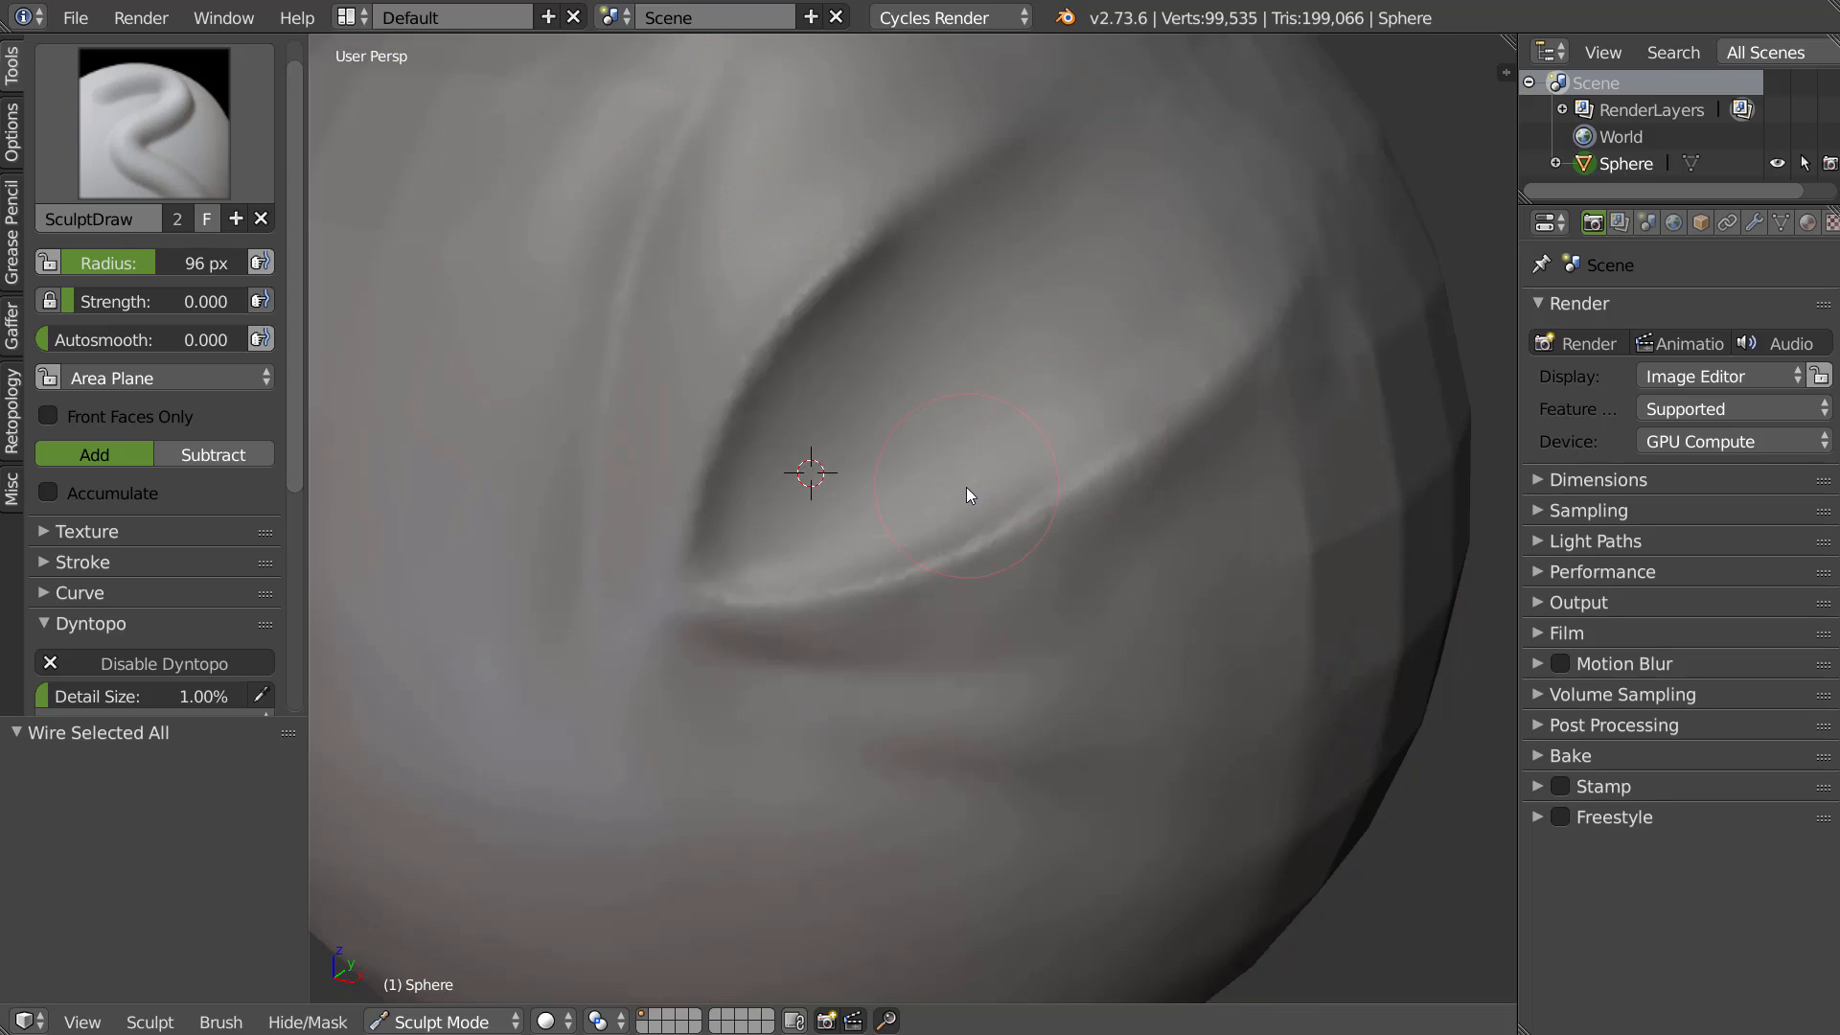
{"action": "middle_click_drag", "start_coordinate": [966, 495], "coordinate": [969, 465]}
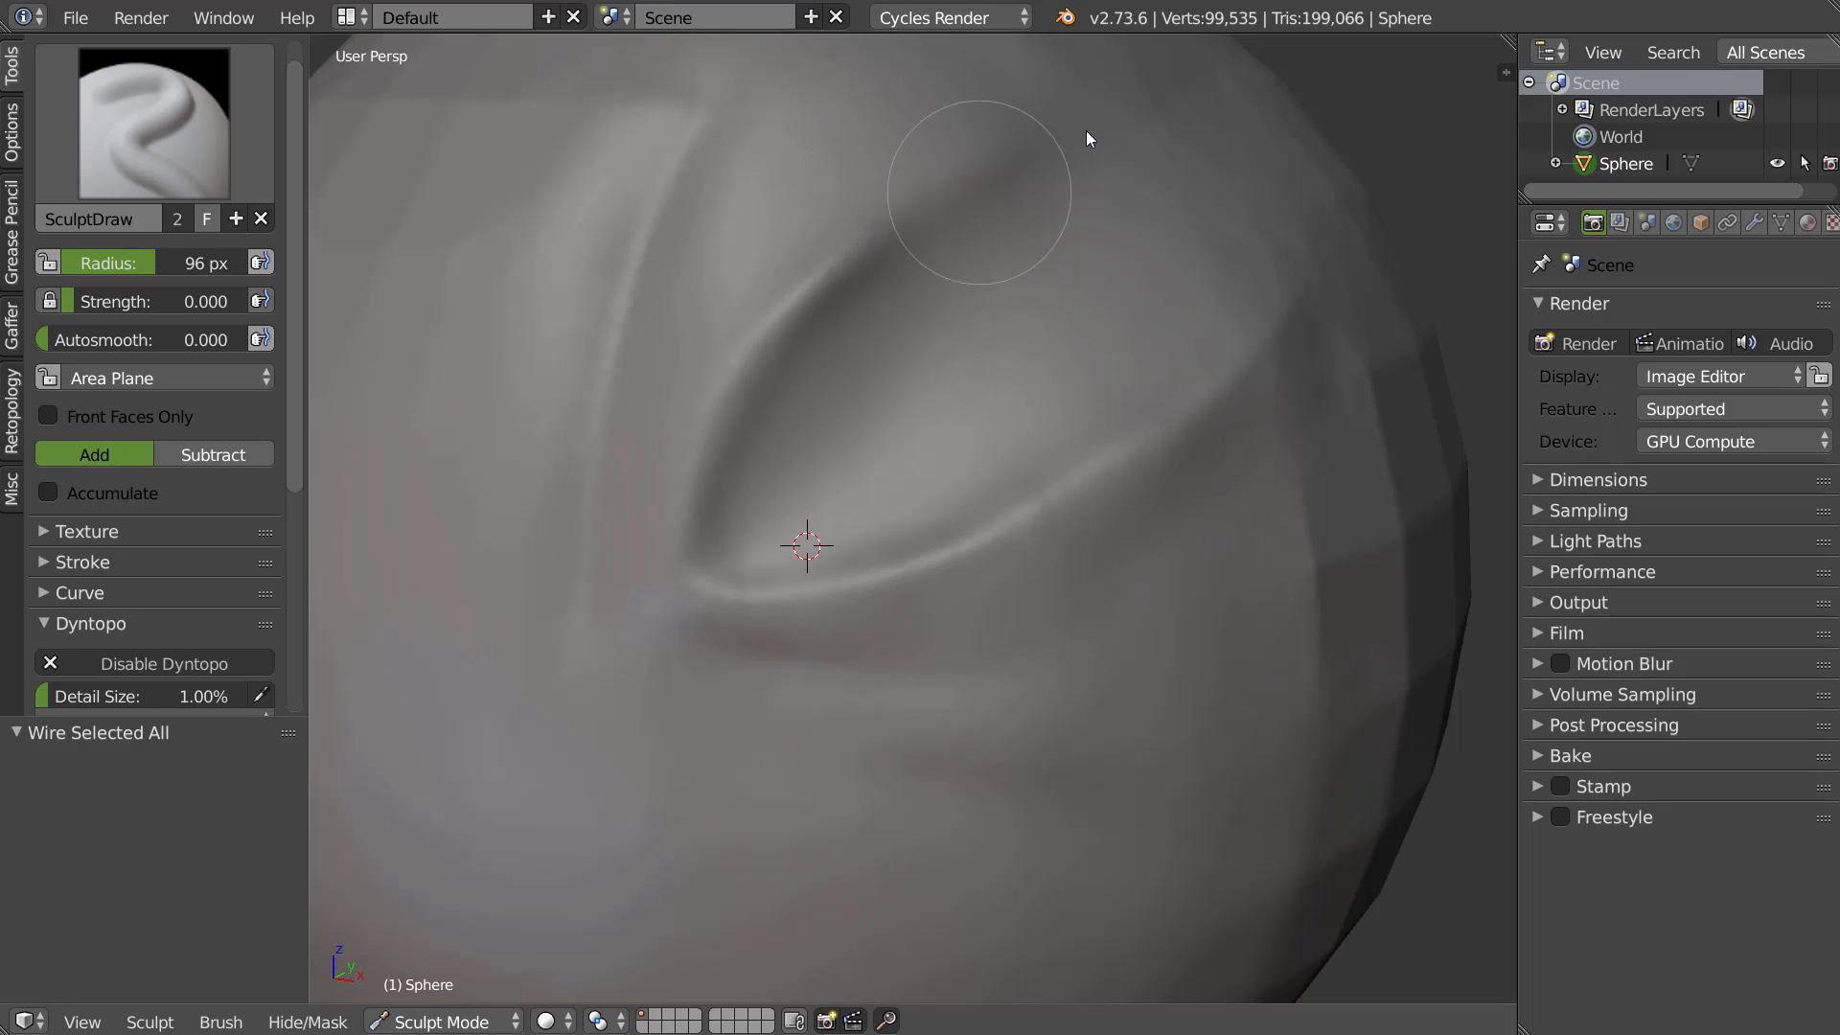
Switch to the Crease brush and carve along the almond-shaped form's upper and lower edges, the fold beneath and the neighbouring side crease
{"action": "right_click", "coordinate": [813, 481]}
{"action": "right_click", "coordinate": [821, 487]}
{"action": "key", "text": "w"}
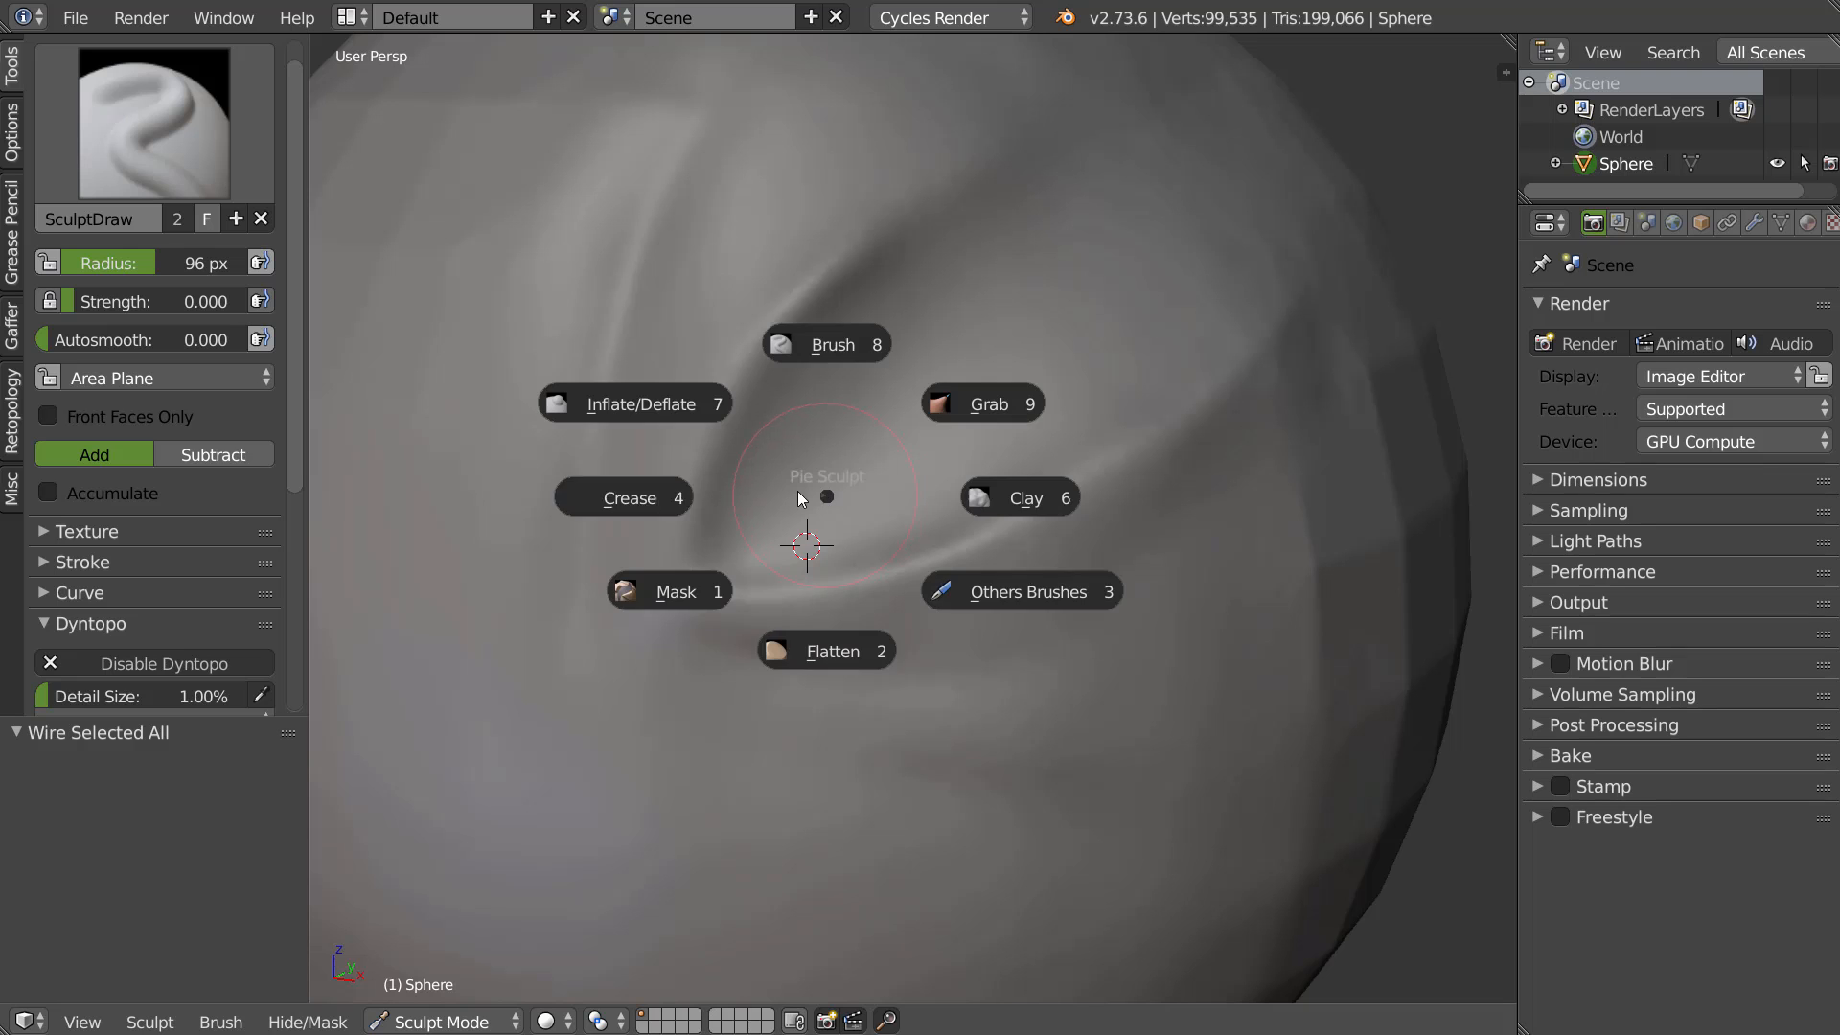
{"action": "left_click", "coordinate": [649, 502]}
{"action": "mouse_move", "coordinate": [715, 474]}
{"action": "left_mouse_down"}
{"action": "mouse_move", "coordinate": [775, 343]}
{"action": "mouse_move", "coordinate": [713, 441]}
{"action": "mouse_move", "coordinate": [782, 343]}
{"action": "mouse_move", "coordinate": [970, 569]}
{"action": "left_mouse_up"}
{"action": "mouse_move", "coordinate": [698, 568]}
{"action": "left_mouse_down"}
{"action": "mouse_move", "coordinate": [868, 575]}
{"action": "mouse_move", "coordinate": [1095, 498]}
{"action": "left_mouse_up"}
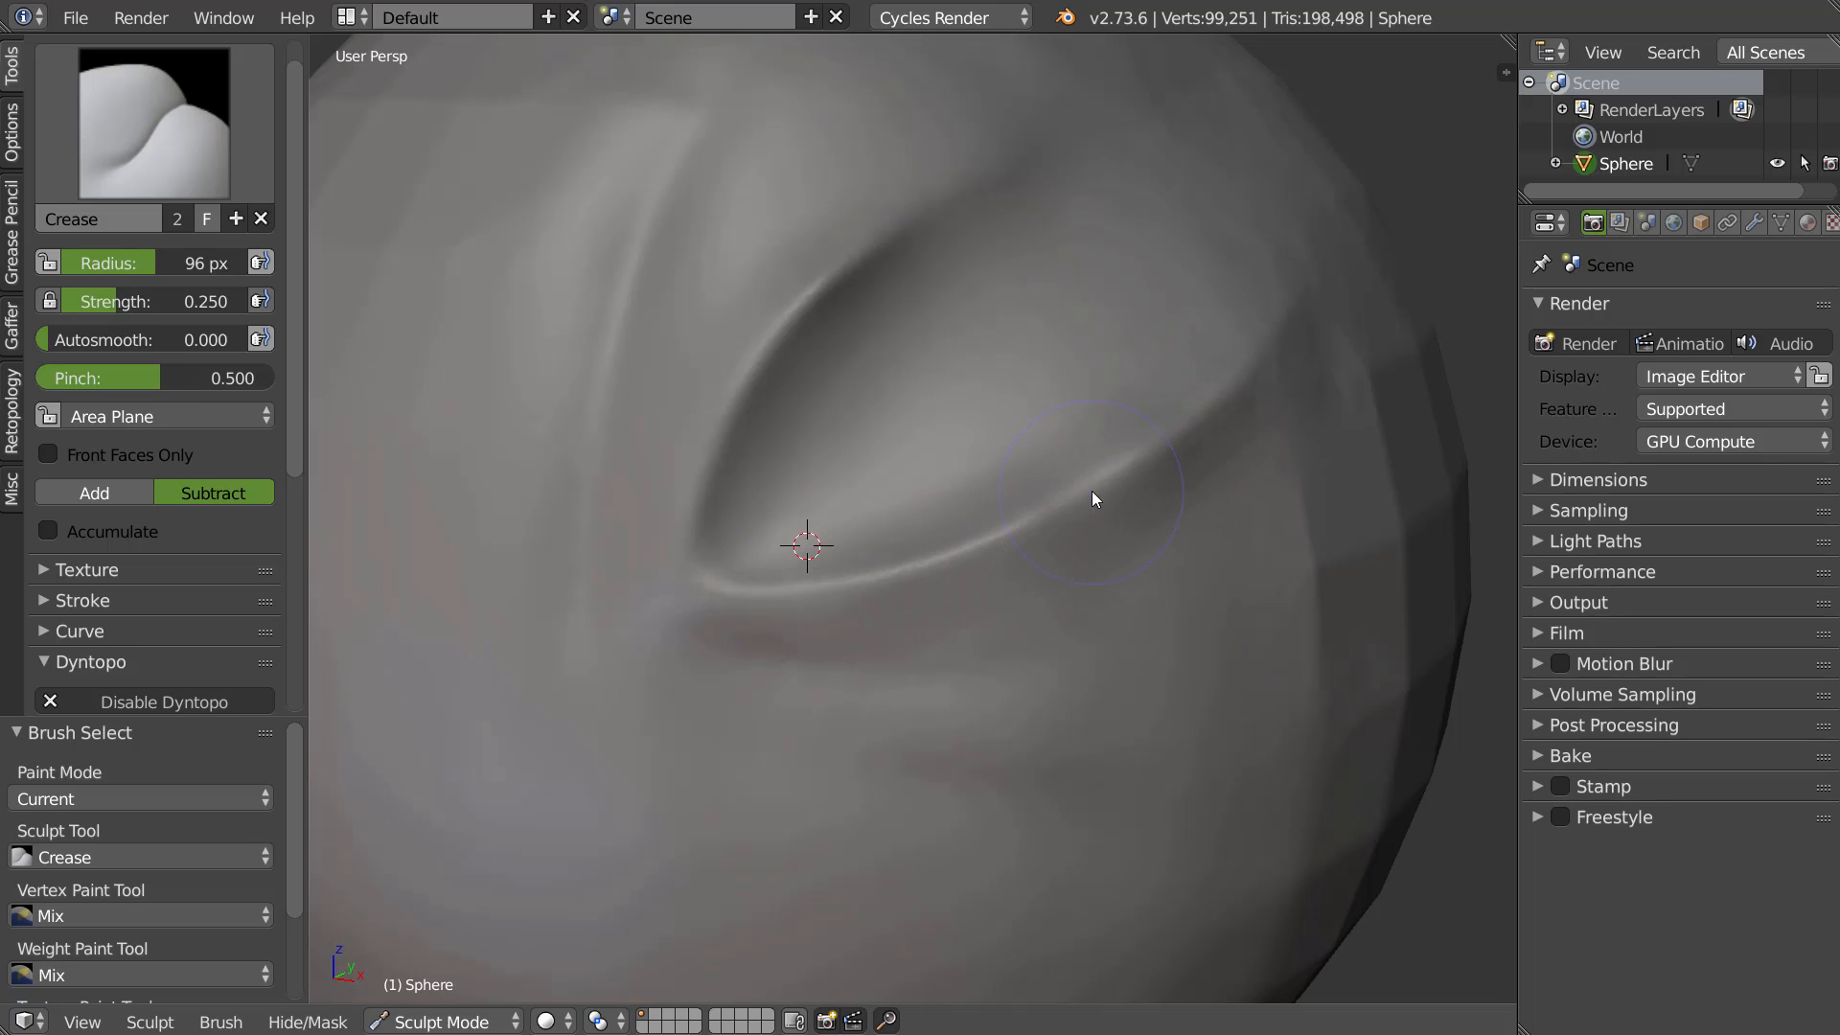
{"action": "left_click_drag", "start_coordinate": [683, 656], "coordinate": [1017, 707]}
{"action": "mouse_move", "coordinate": [582, 523]}
{"action": "left_mouse_down"}
{"action": "mouse_move", "coordinate": [620, 348]}
{"action": "mouse_move", "coordinate": [672, 369]}
{"action": "left_mouse_up"}
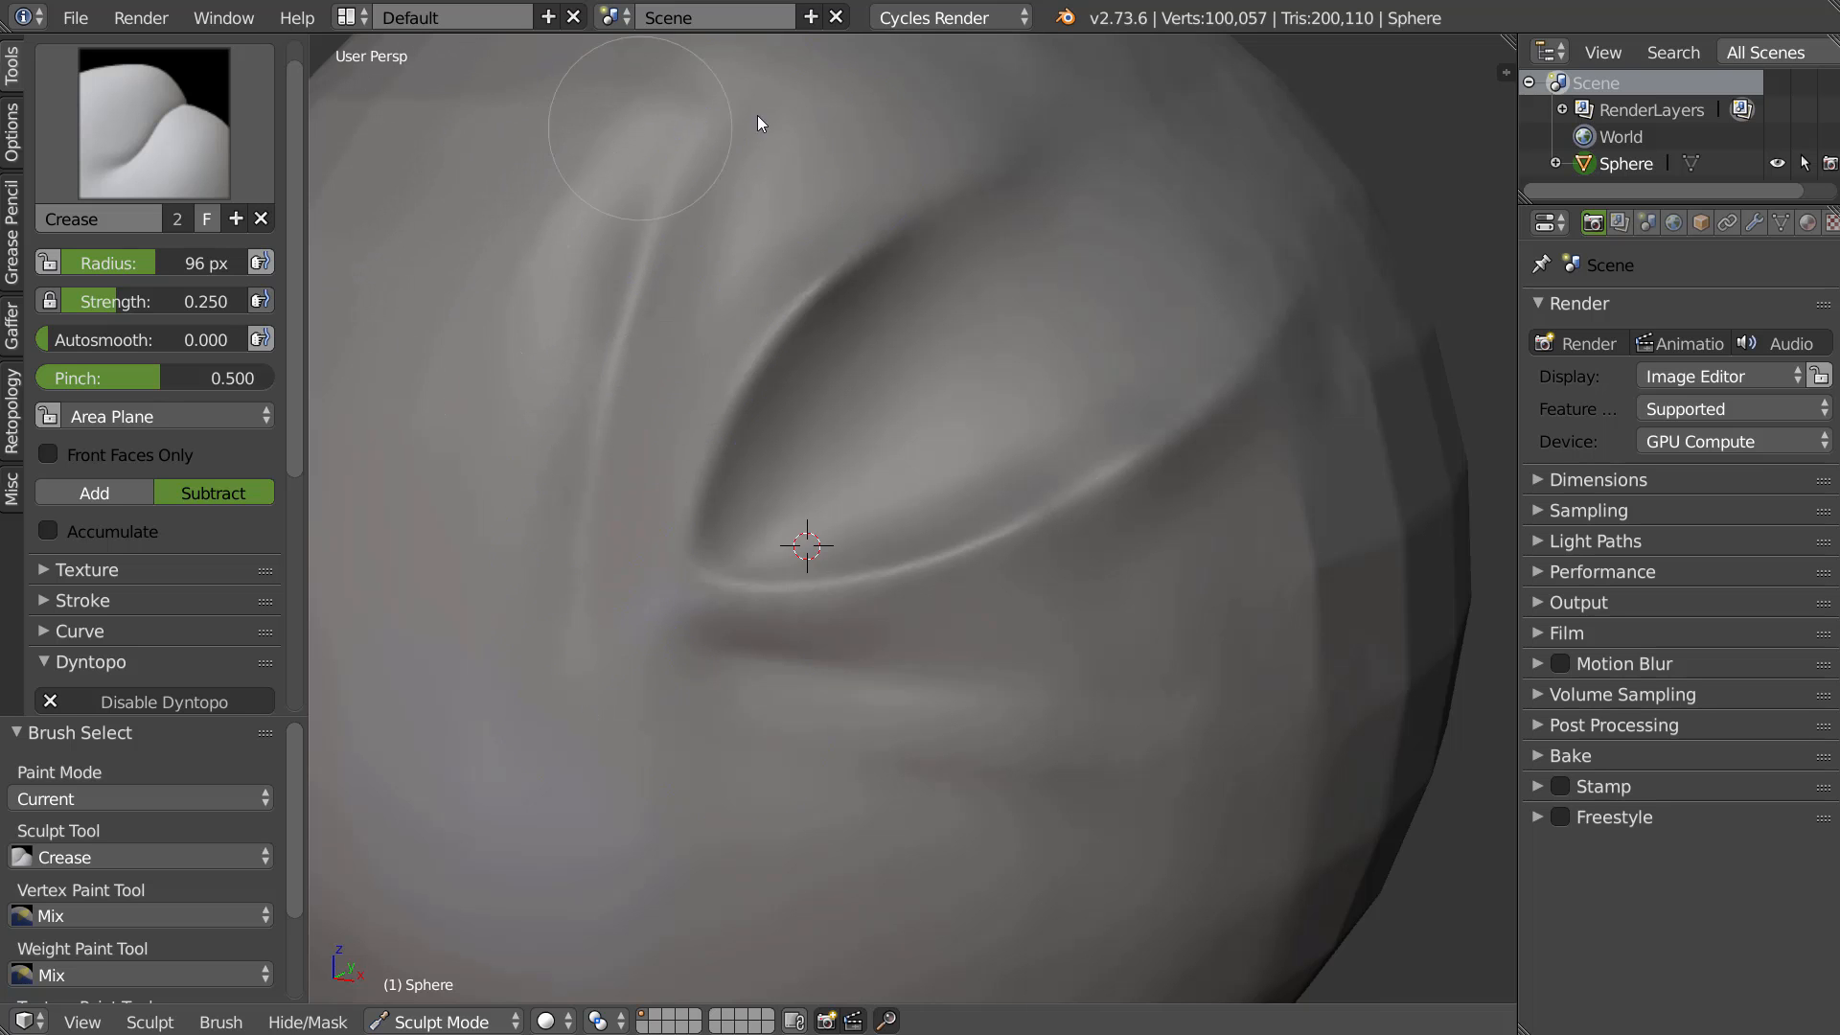
Show the wireframe and examine the mesh density around the almond-shaped form and the sphere's side
{"action": "key", "text": "shift+z"}
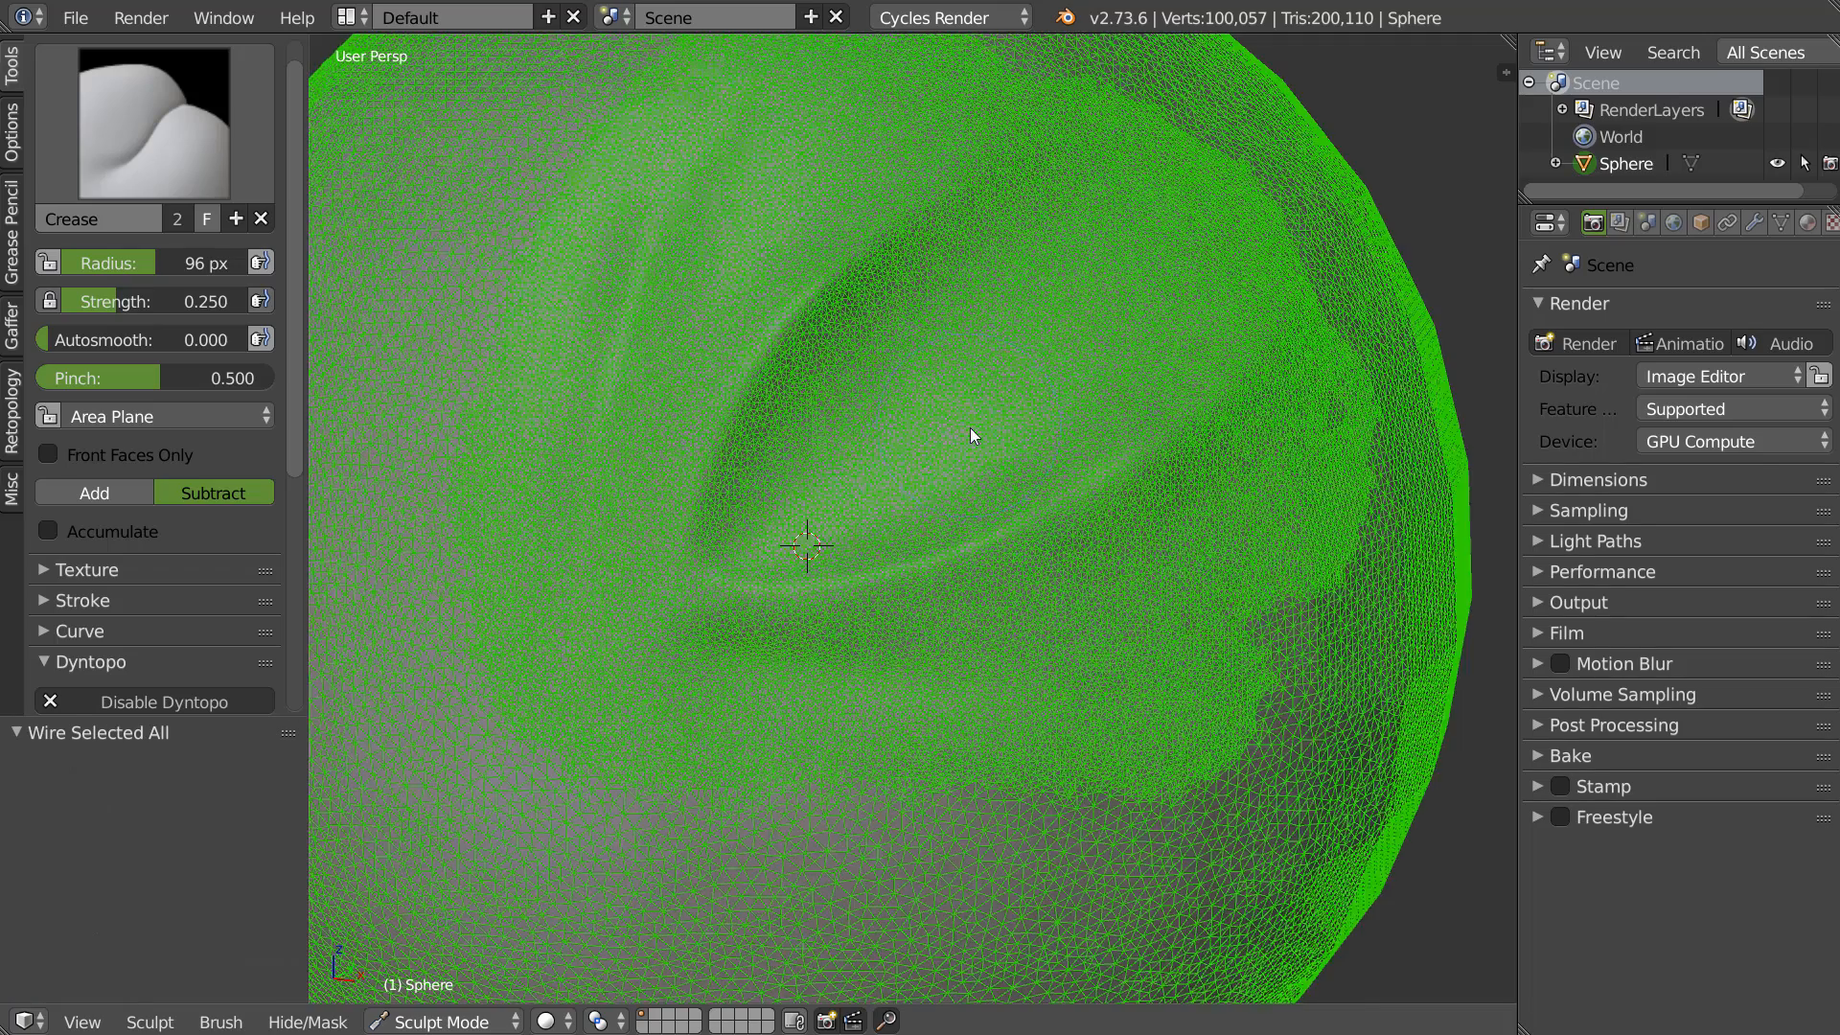
{"action": "middle_click_drag", "start_coordinate": [1010, 433], "coordinate": [964, 422]}
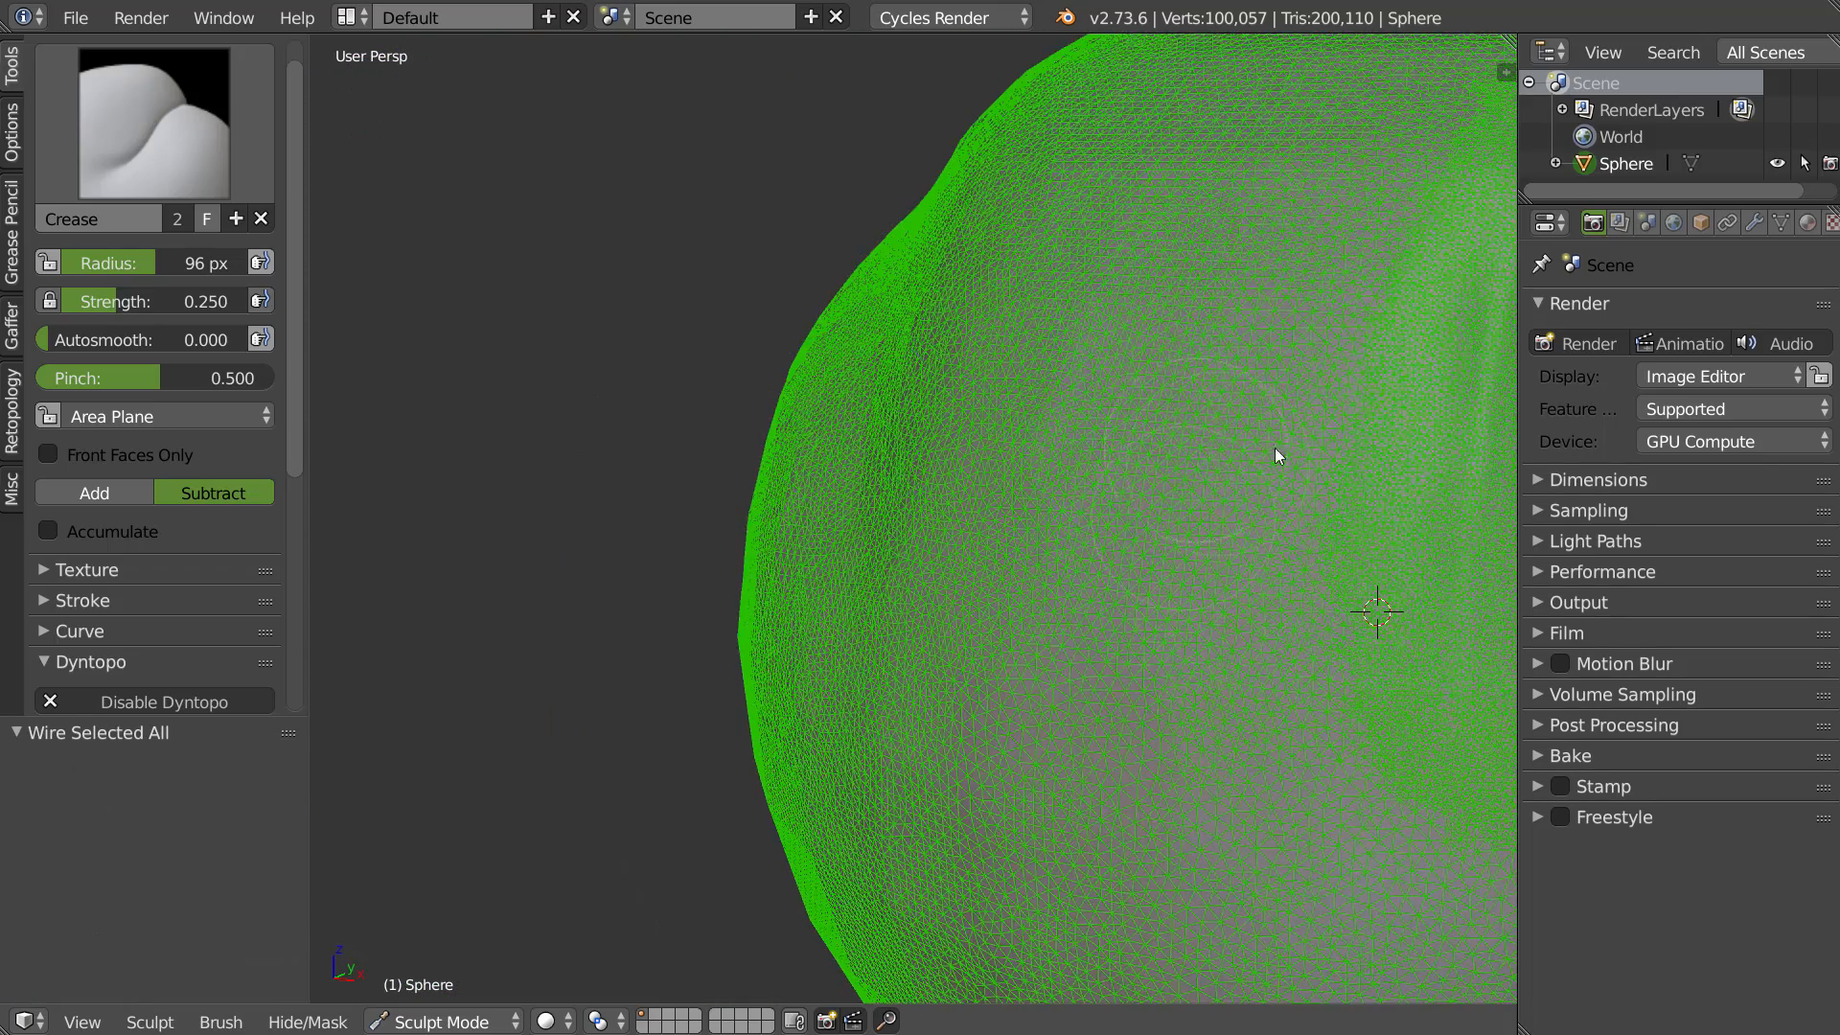
{"action": "middle_click_drag", "start_coordinate": [1230, 442], "coordinate": [883, 245]}
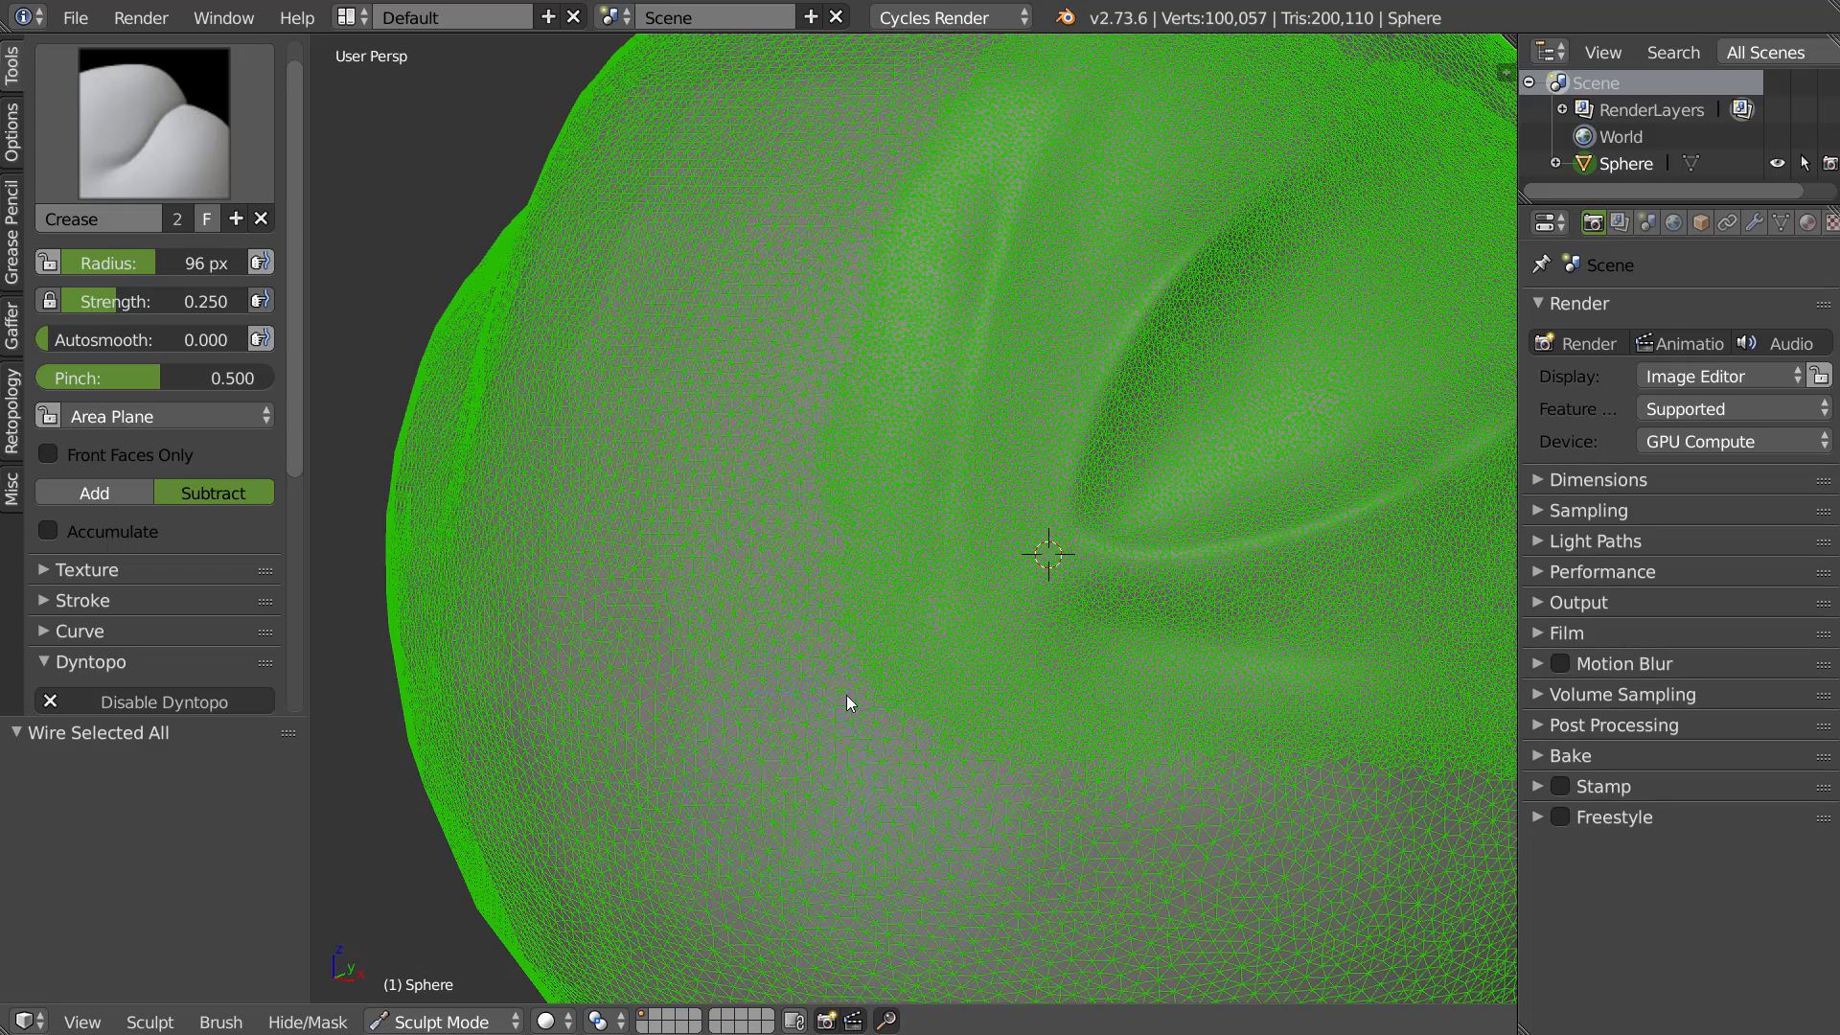
{"action": "middle_click_drag", "start_coordinate": [1091, 699], "coordinate": [897, 640], "text": "shift"}
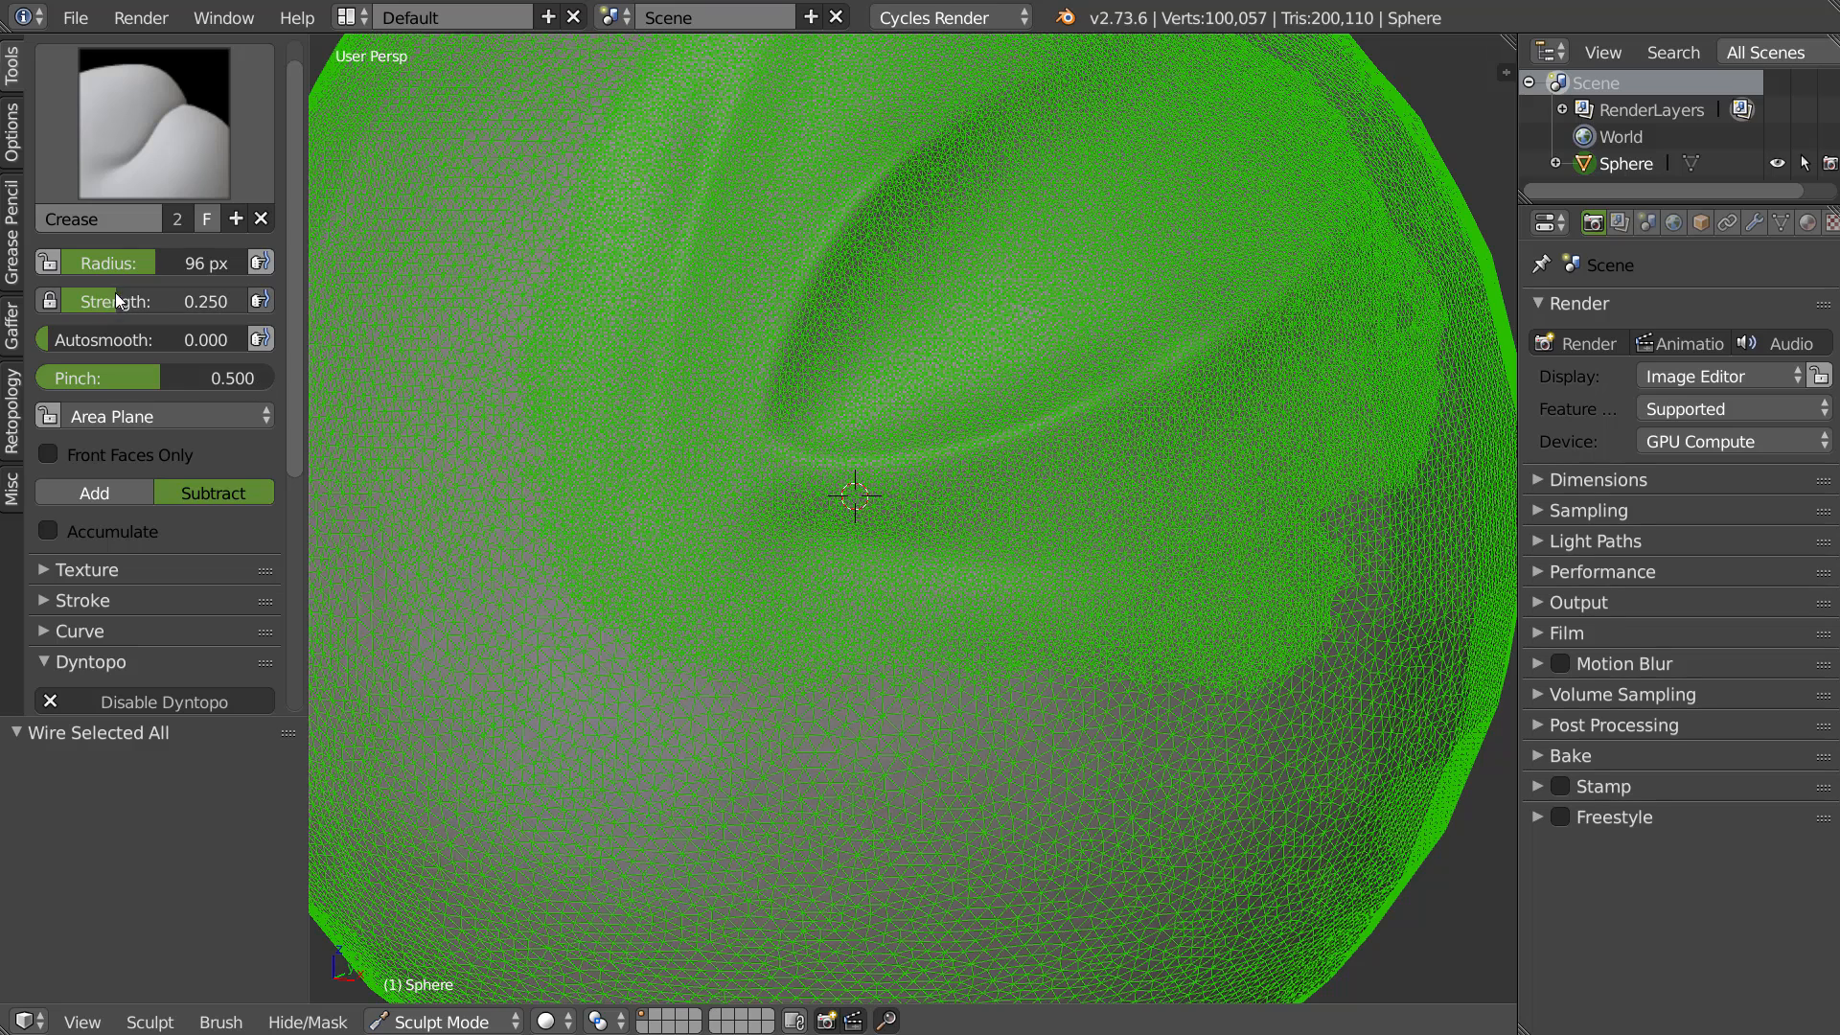
Try a Draw brush stroke at strength 0.193 on the coarser mesh below the almond-shaped form, and undo it
{"action": "key", "text": "w"}
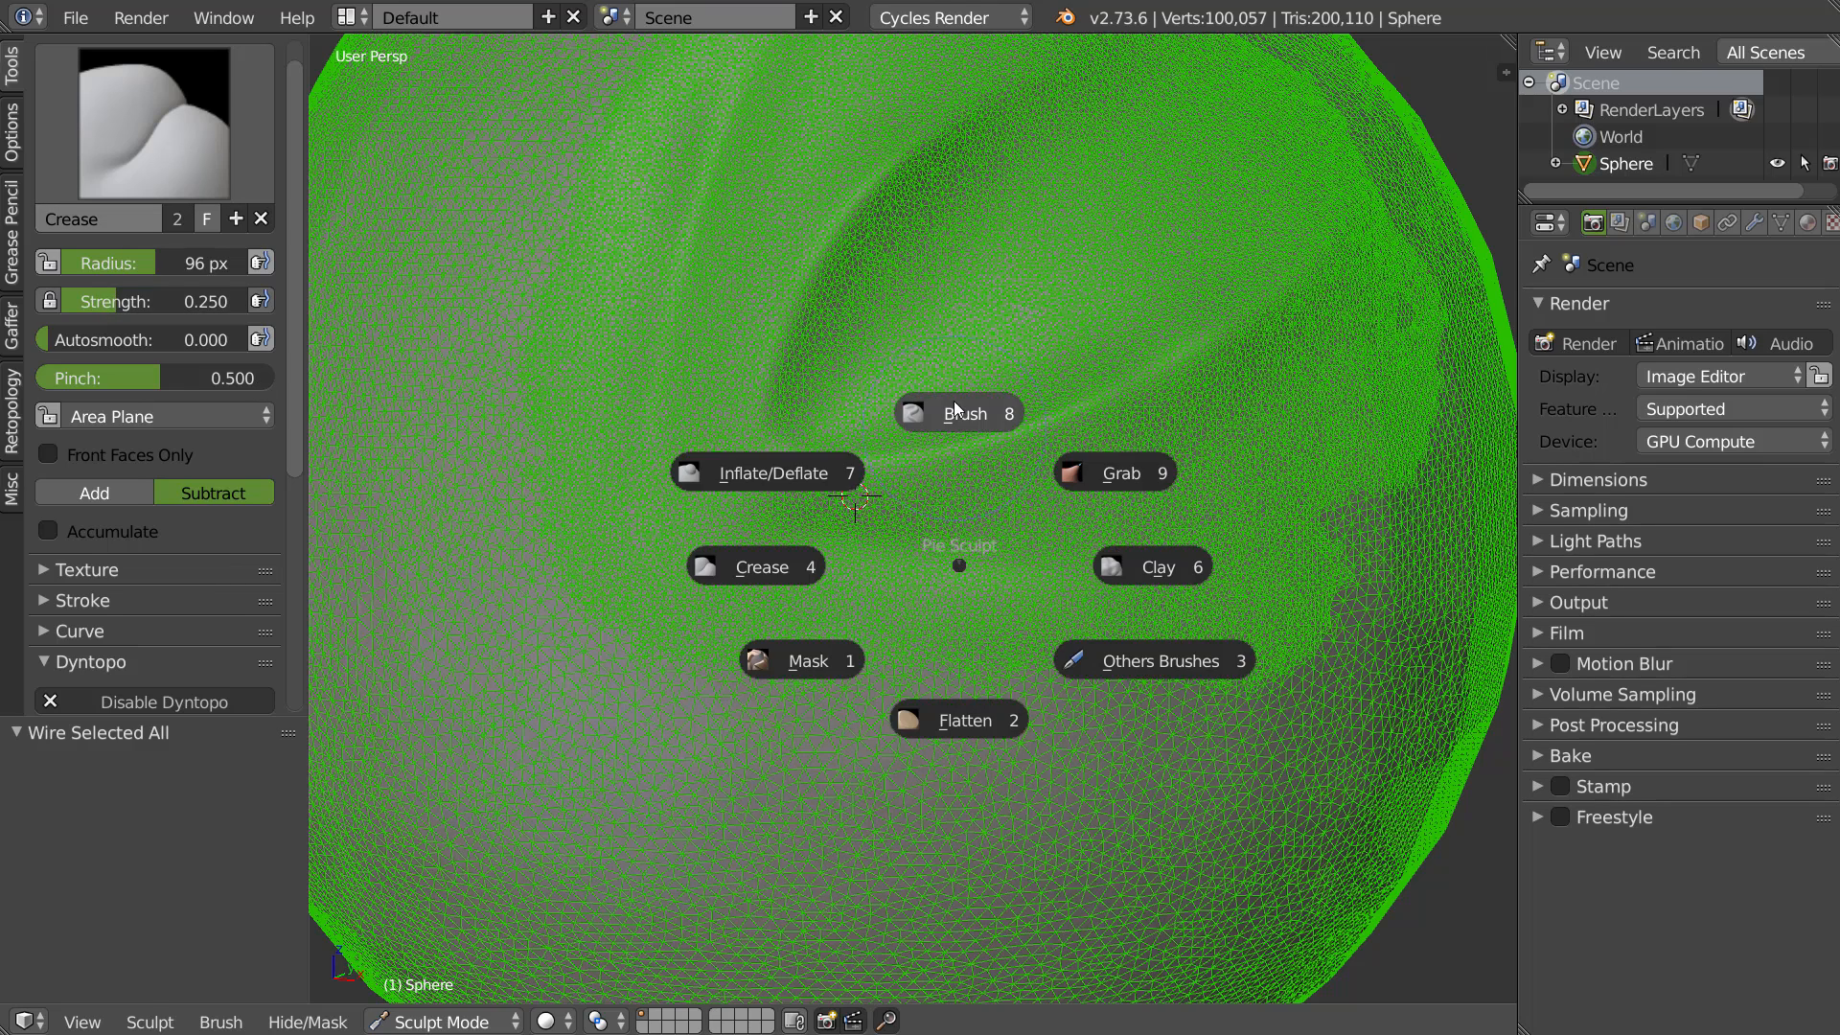
{"action": "left_click", "coordinate": [964, 417]}
{"action": "left_click_drag", "start_coordinate": [95, 301], "coordinate": [116, 303]}
{"action": "mouse_move", "coordinate": [665, 687]}
{"action": "left_mouse_down"}
{"action": "mouse_move", "coordinate": [834, 756]}
{"action": "mouse_move", "coordinate": [986, 698]}
{"action": "left_mouse_up"}
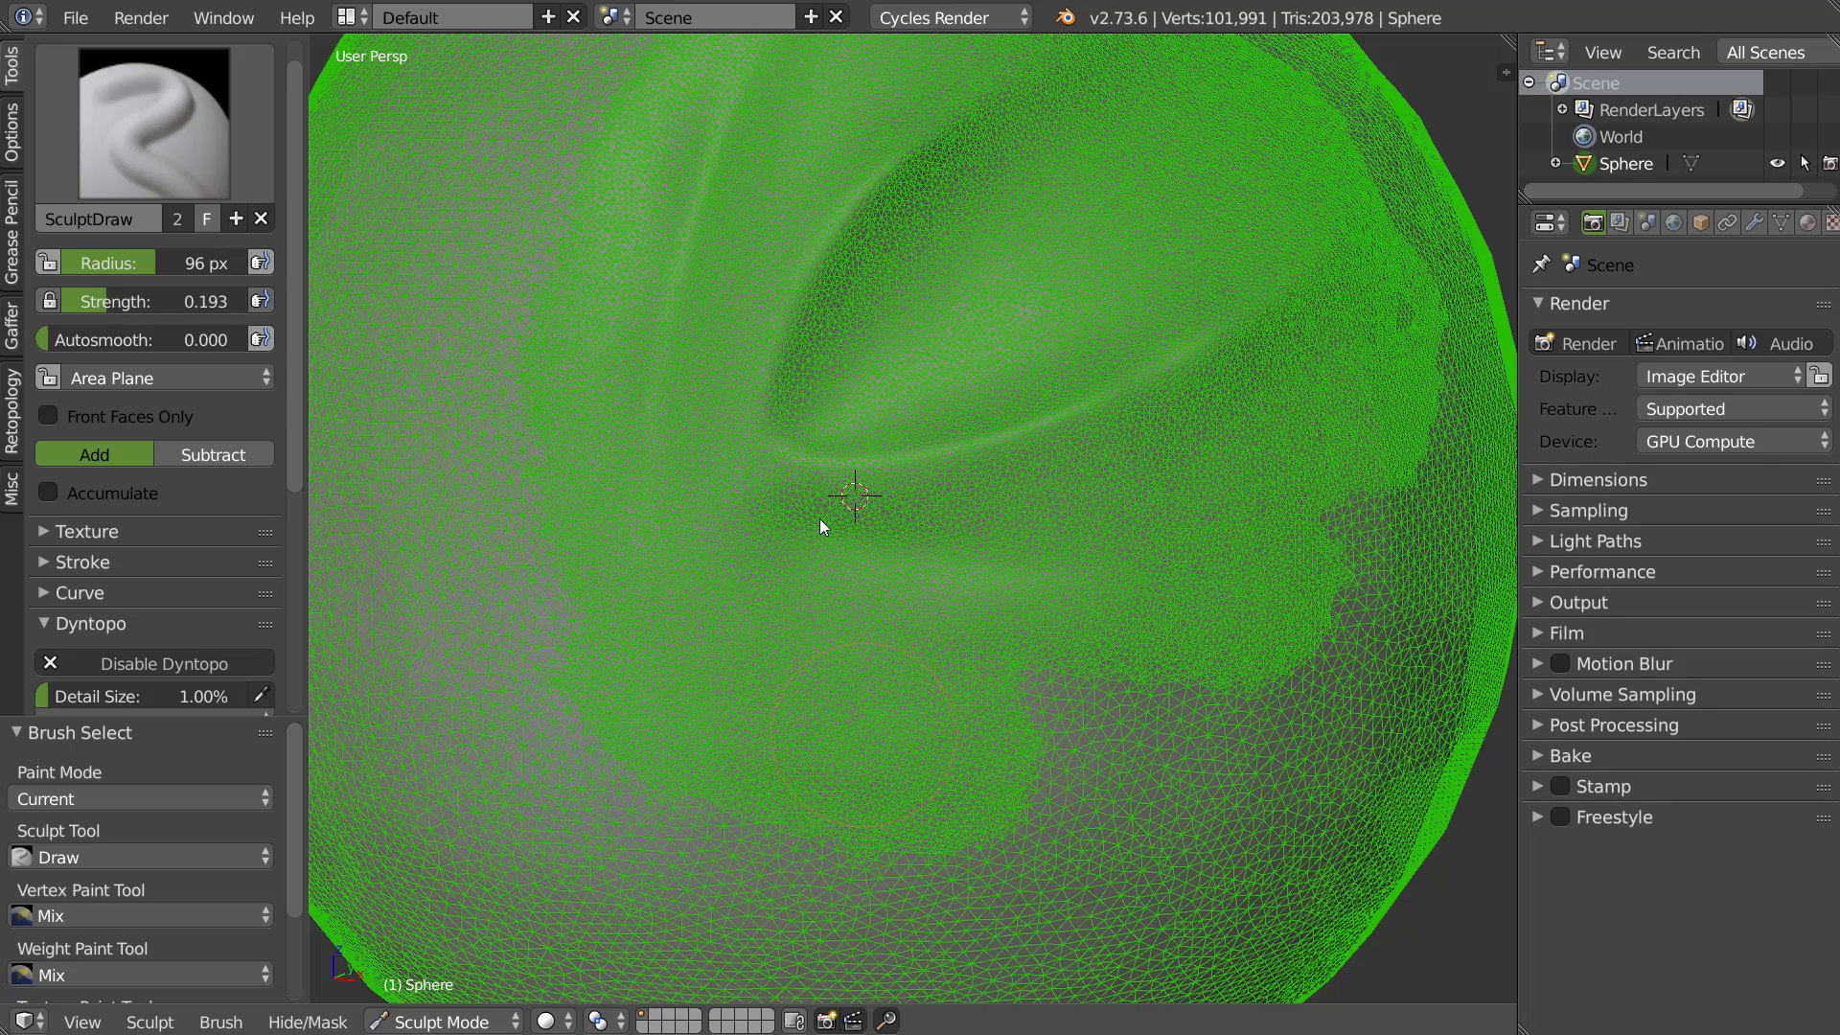
{"action": "key", "text": "ctrl+z"}
Change the dyntopo detail refine method to Subdivide Edges
{"action": "mouse_move", "coordinate": [911, 606]}
{"action": "middle_mouse_down"}
{"action": "mouse_move", "coordinate": [935, 615]}
{"action": "mouse_move", "coordinate": [916, 620]}
{"action": "mouse_move", "coordinate": [923, 605]}
{"action": "middle_mouse_up"}
{"action": "mouse_move", "coordinate": [766, 397]}
{"action": "middle_mouse_down"}
{"action": "mouse_move", "coordinate": [672, 441]}
{"action": "mouse_move", "coordinate": [714, 421]}
{"action": "middle_mouse_up"}
{"action": "scroll", "coordinate": [153, 579], "scroll_direction": "down", "scroll_amount": 8}
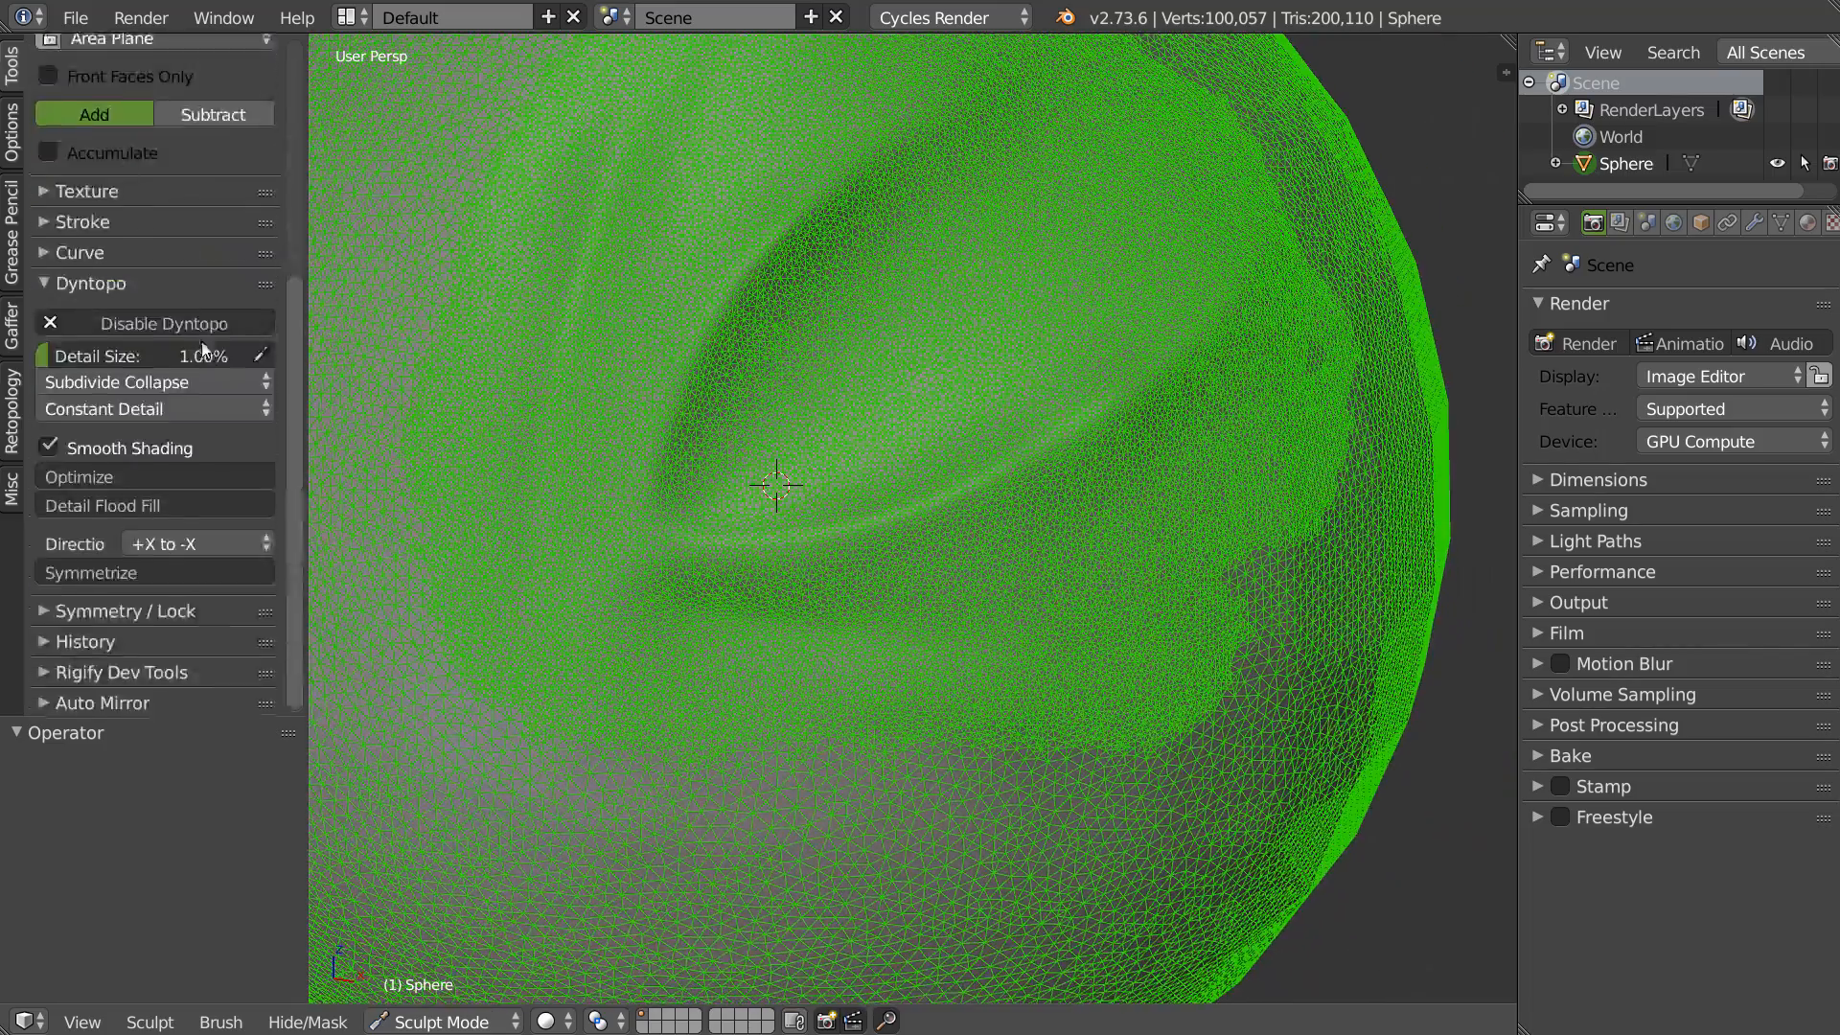
{"action": "left_click", "coordinate": [125, 380]}
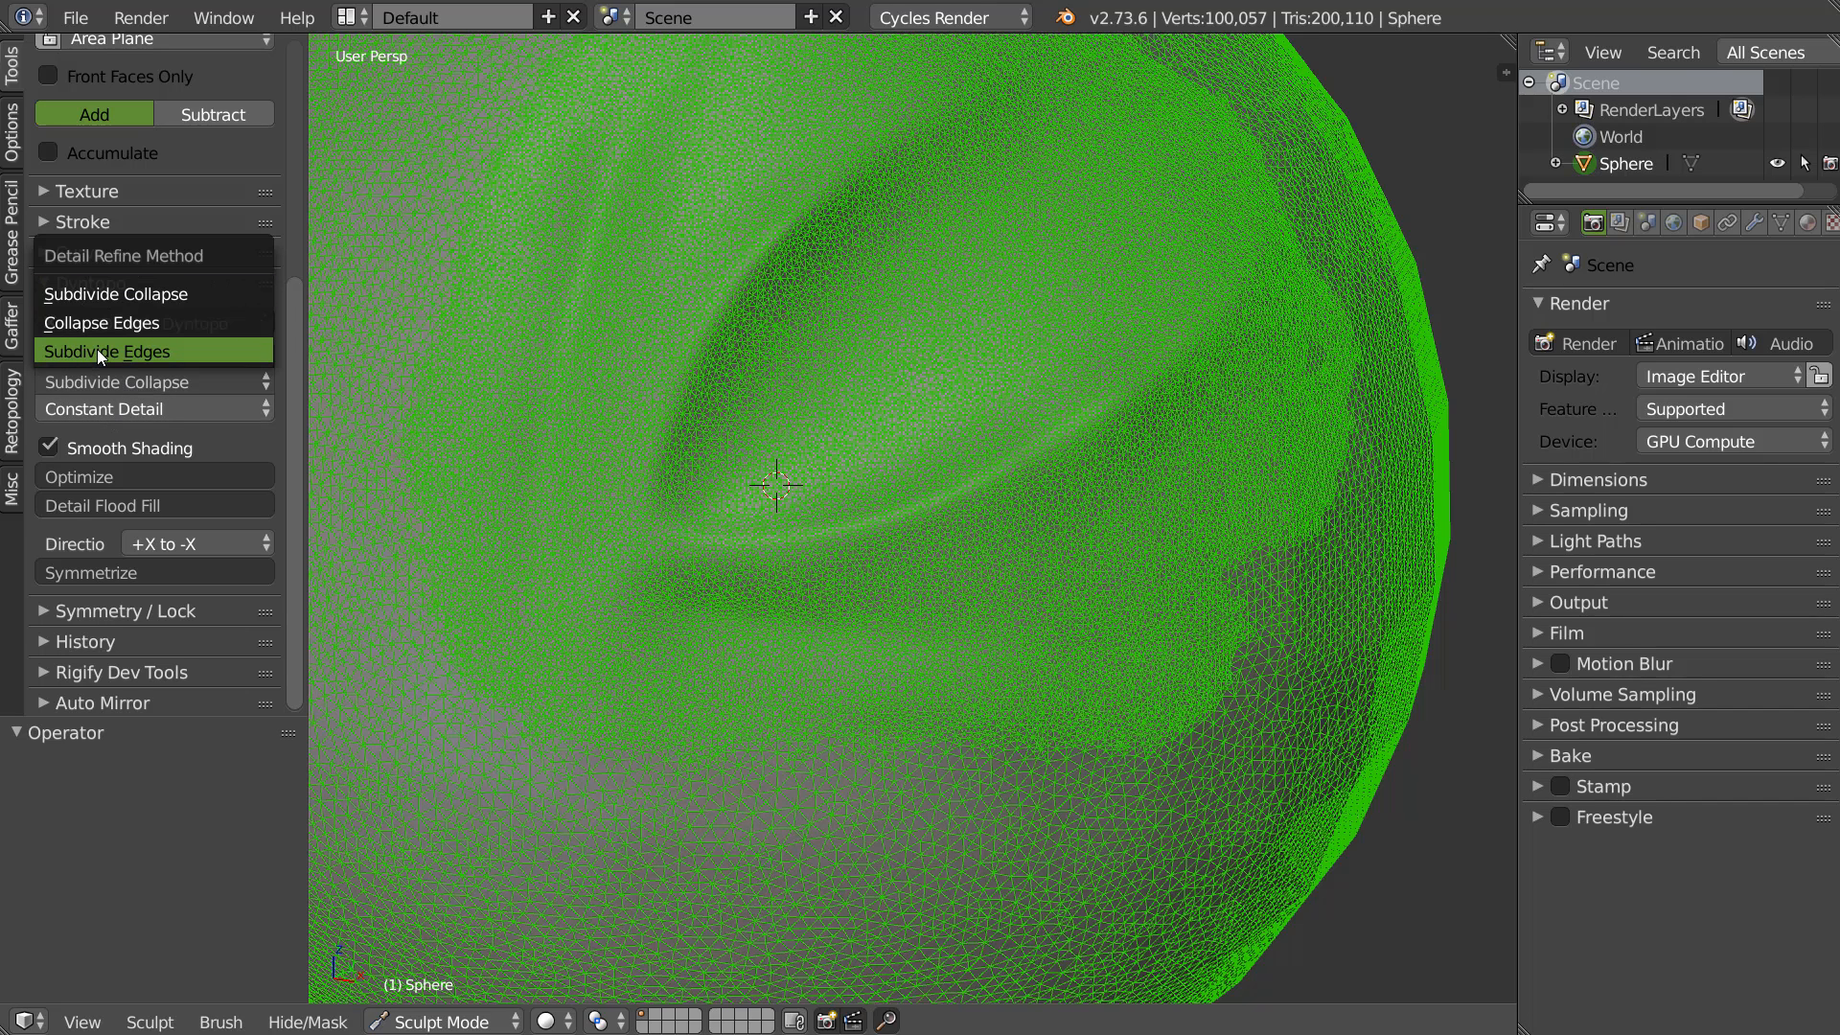
{"action": "left_click", "coordinate": [97, 353]}
Switch to the Crease brush and cut a sharp crease along the almond-shaped form's upper edge with the wireframe shown
{"action": "scroll", "coordinate": [770, 398], "scroll_direction": "up", "scroll_amount": 5}
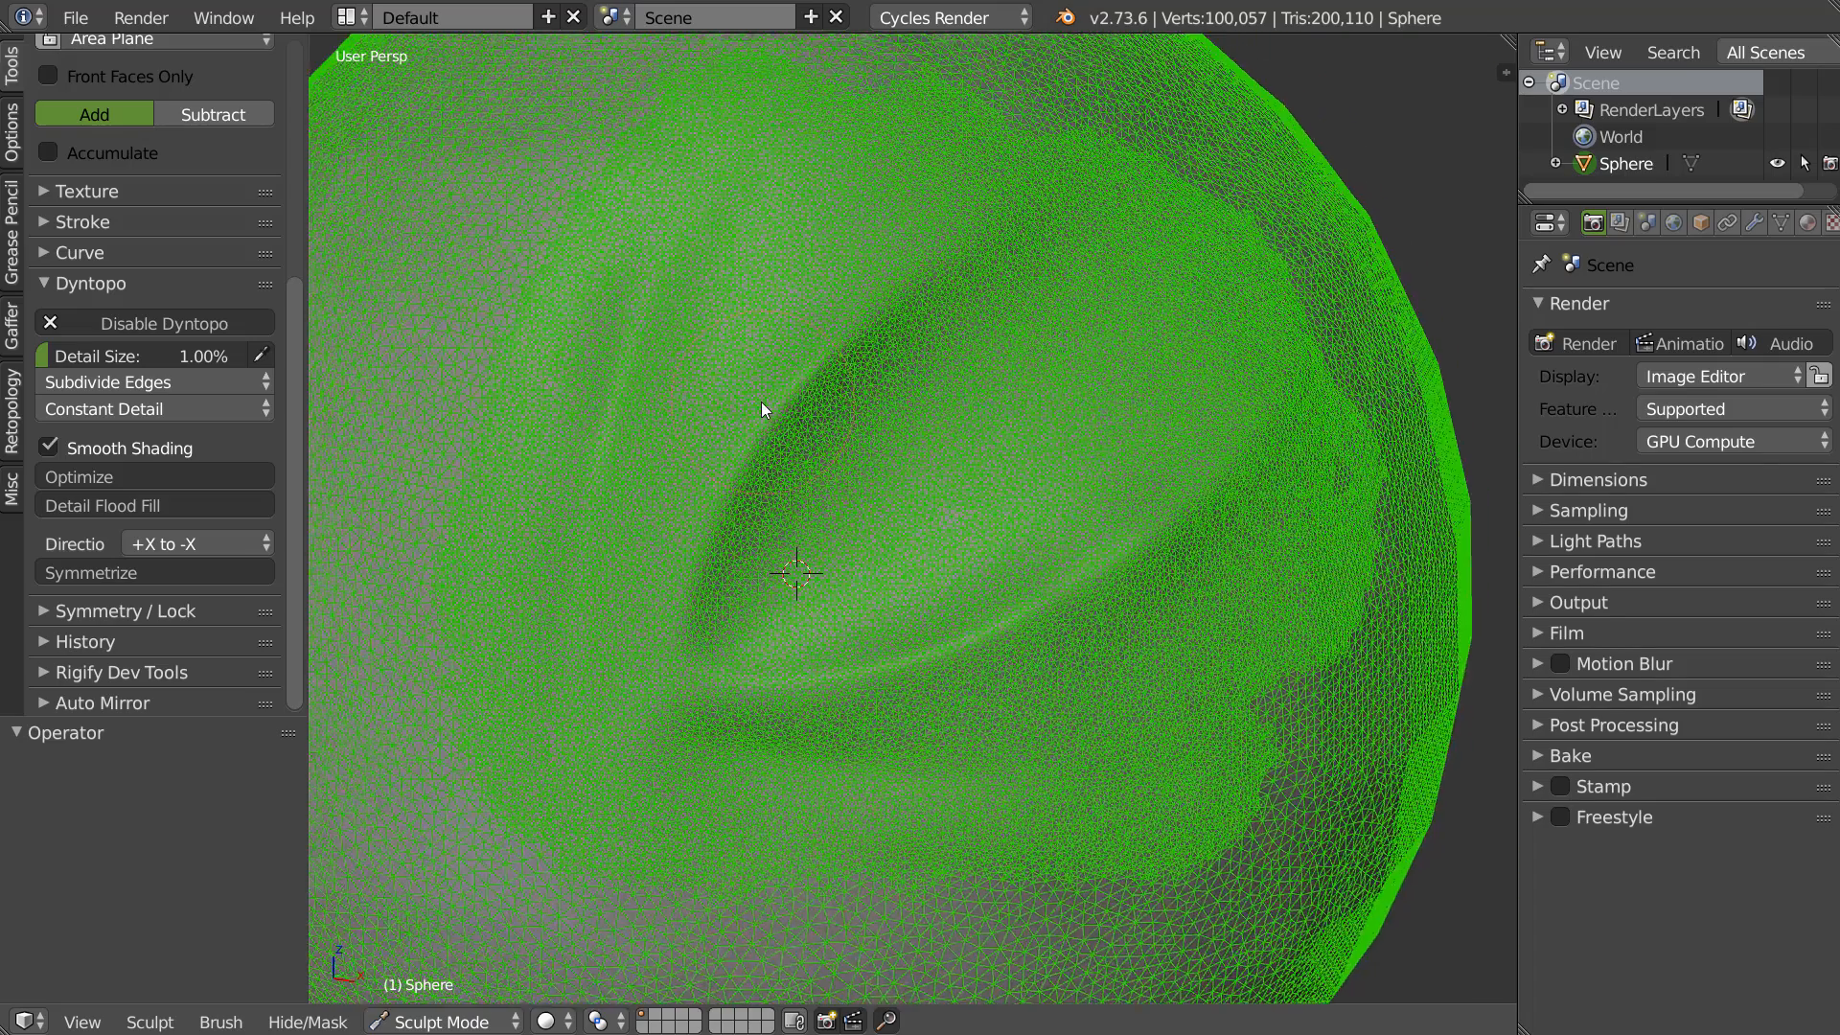
{"action": "scroll", "coordinate": [765, 395], "scroll_direction": "down", "scroll_amount": 2}
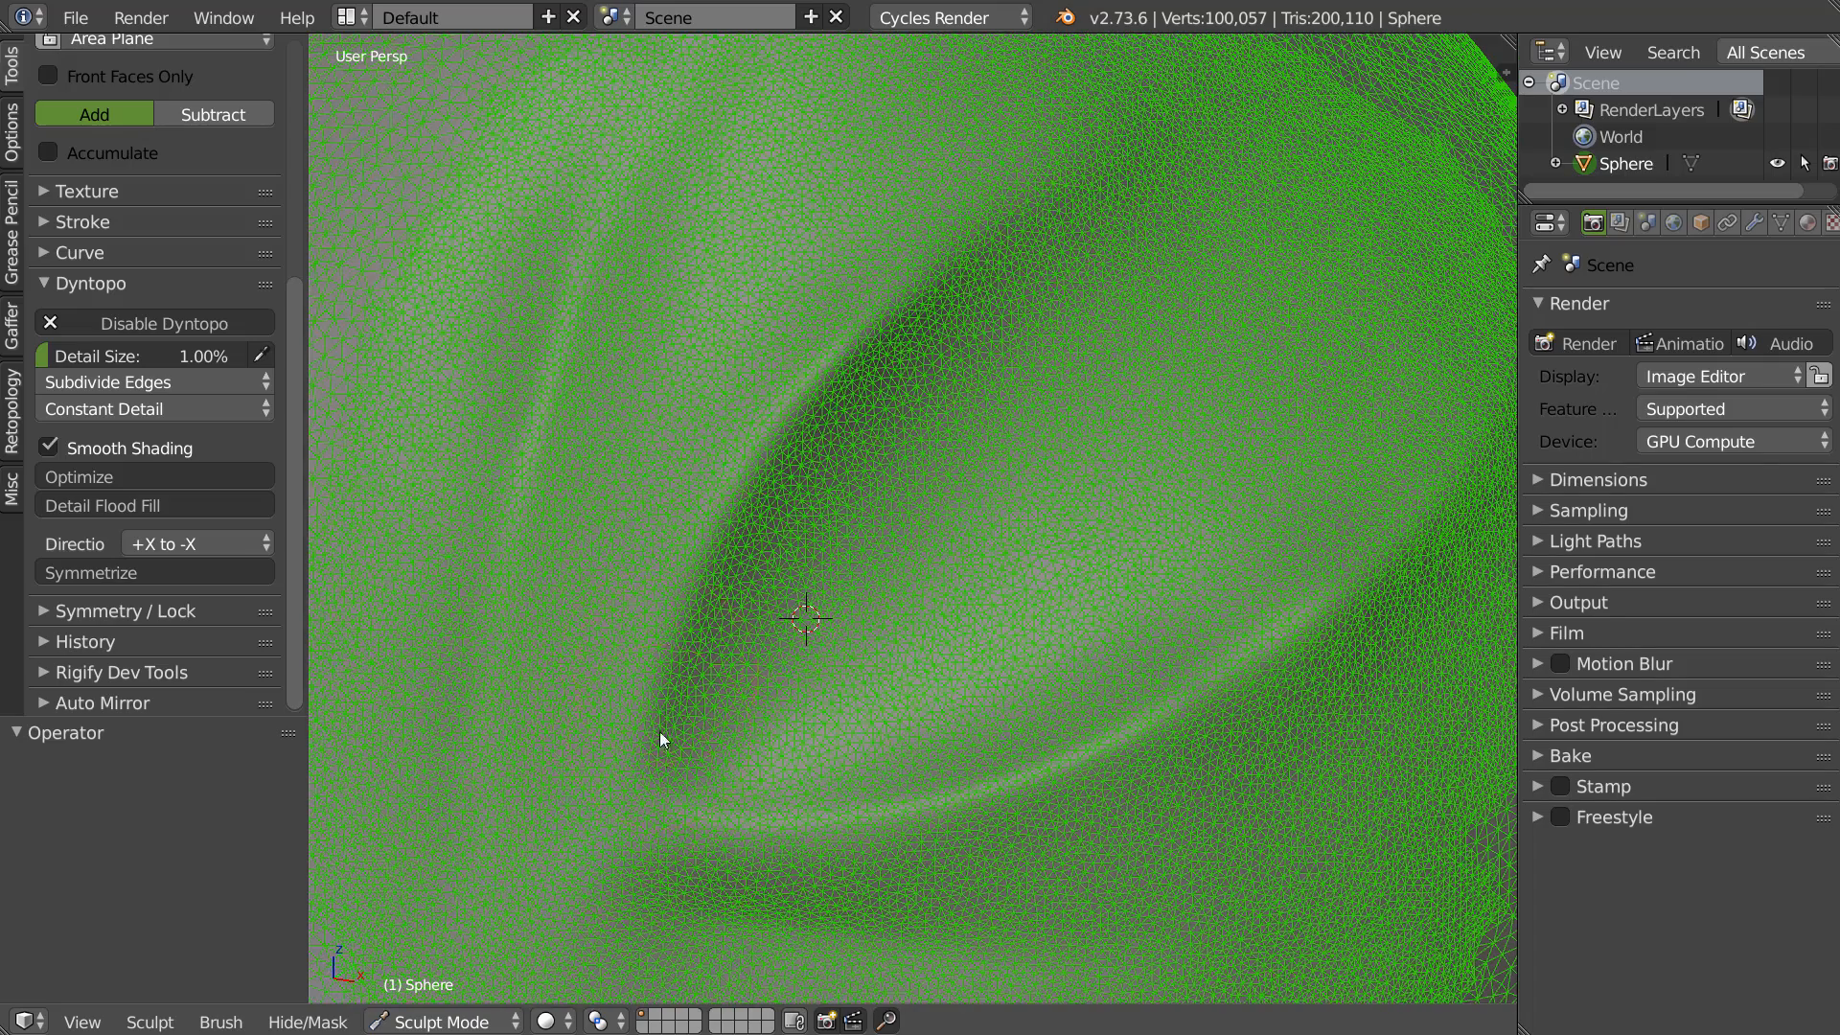
{"action": "key", "text": "shift+c"}
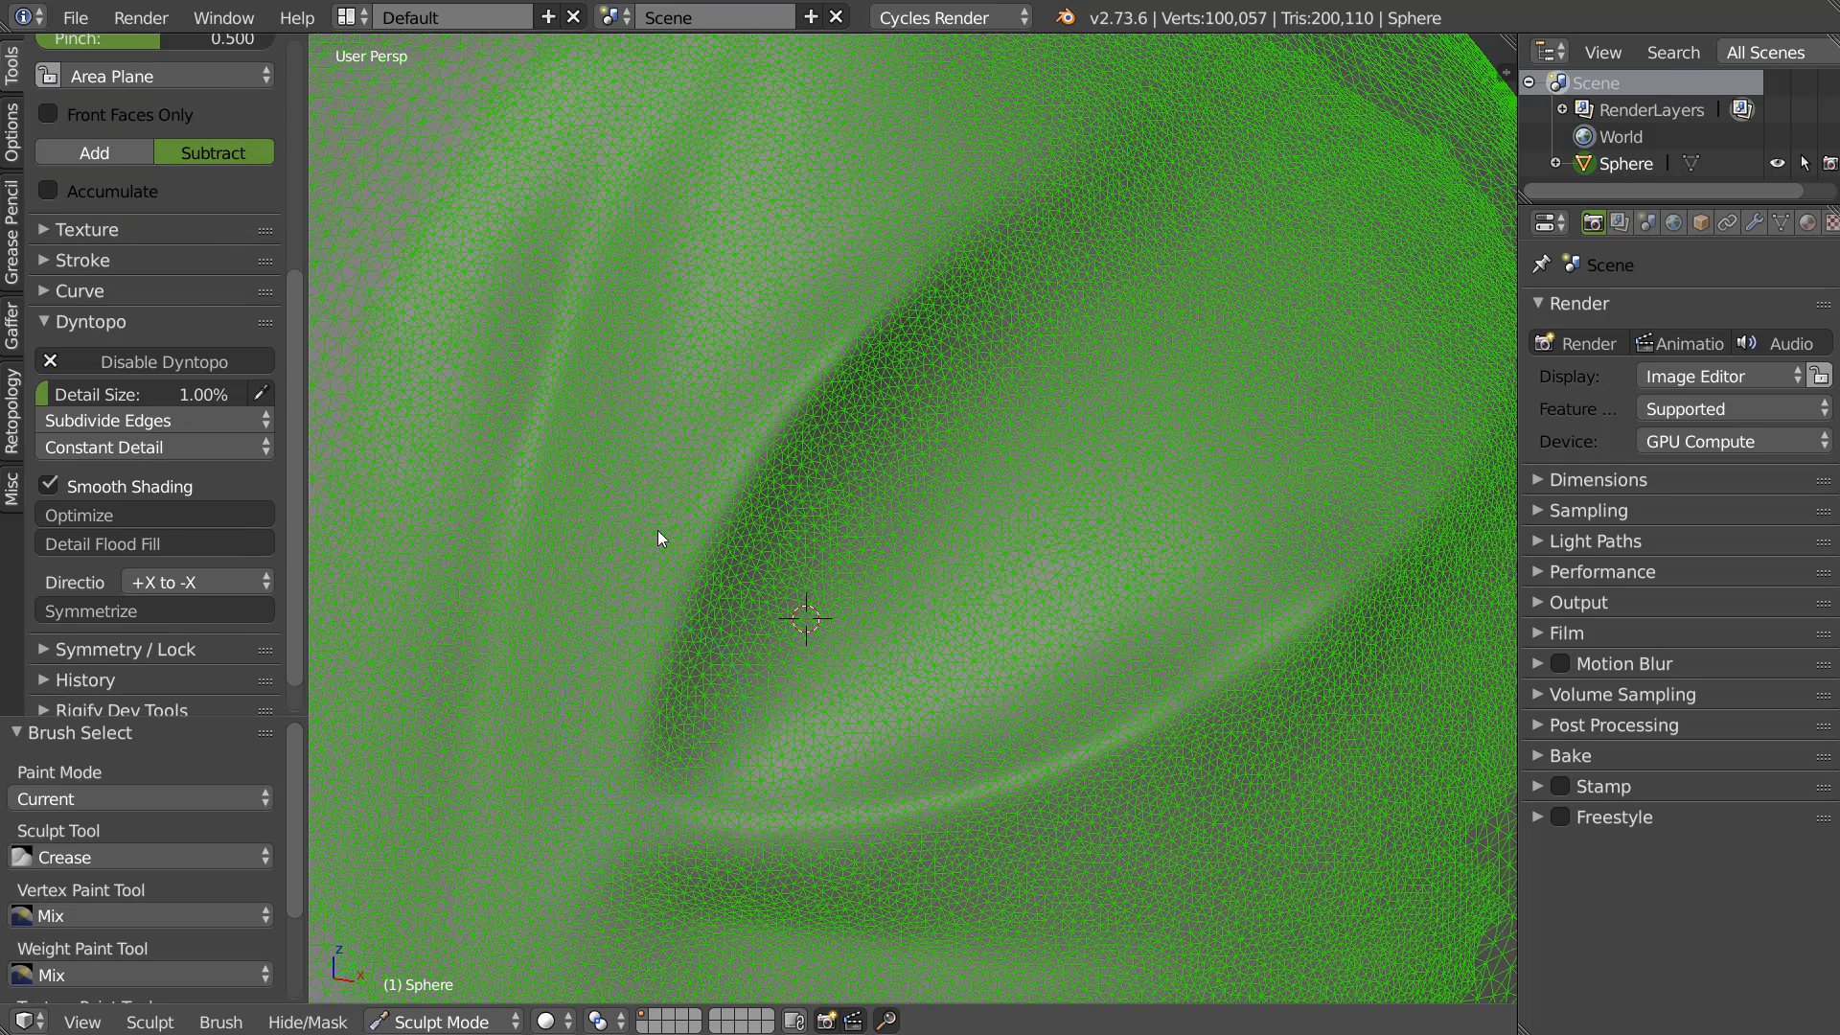
{"action": "scroll", "coordinate": [123, 117], "scroll_direction": "up", "scroll_amount": 8}
{"action": "scroll", "coordinate": [123, 117], "scroll_direction": "down", "scroll_amount": 9}
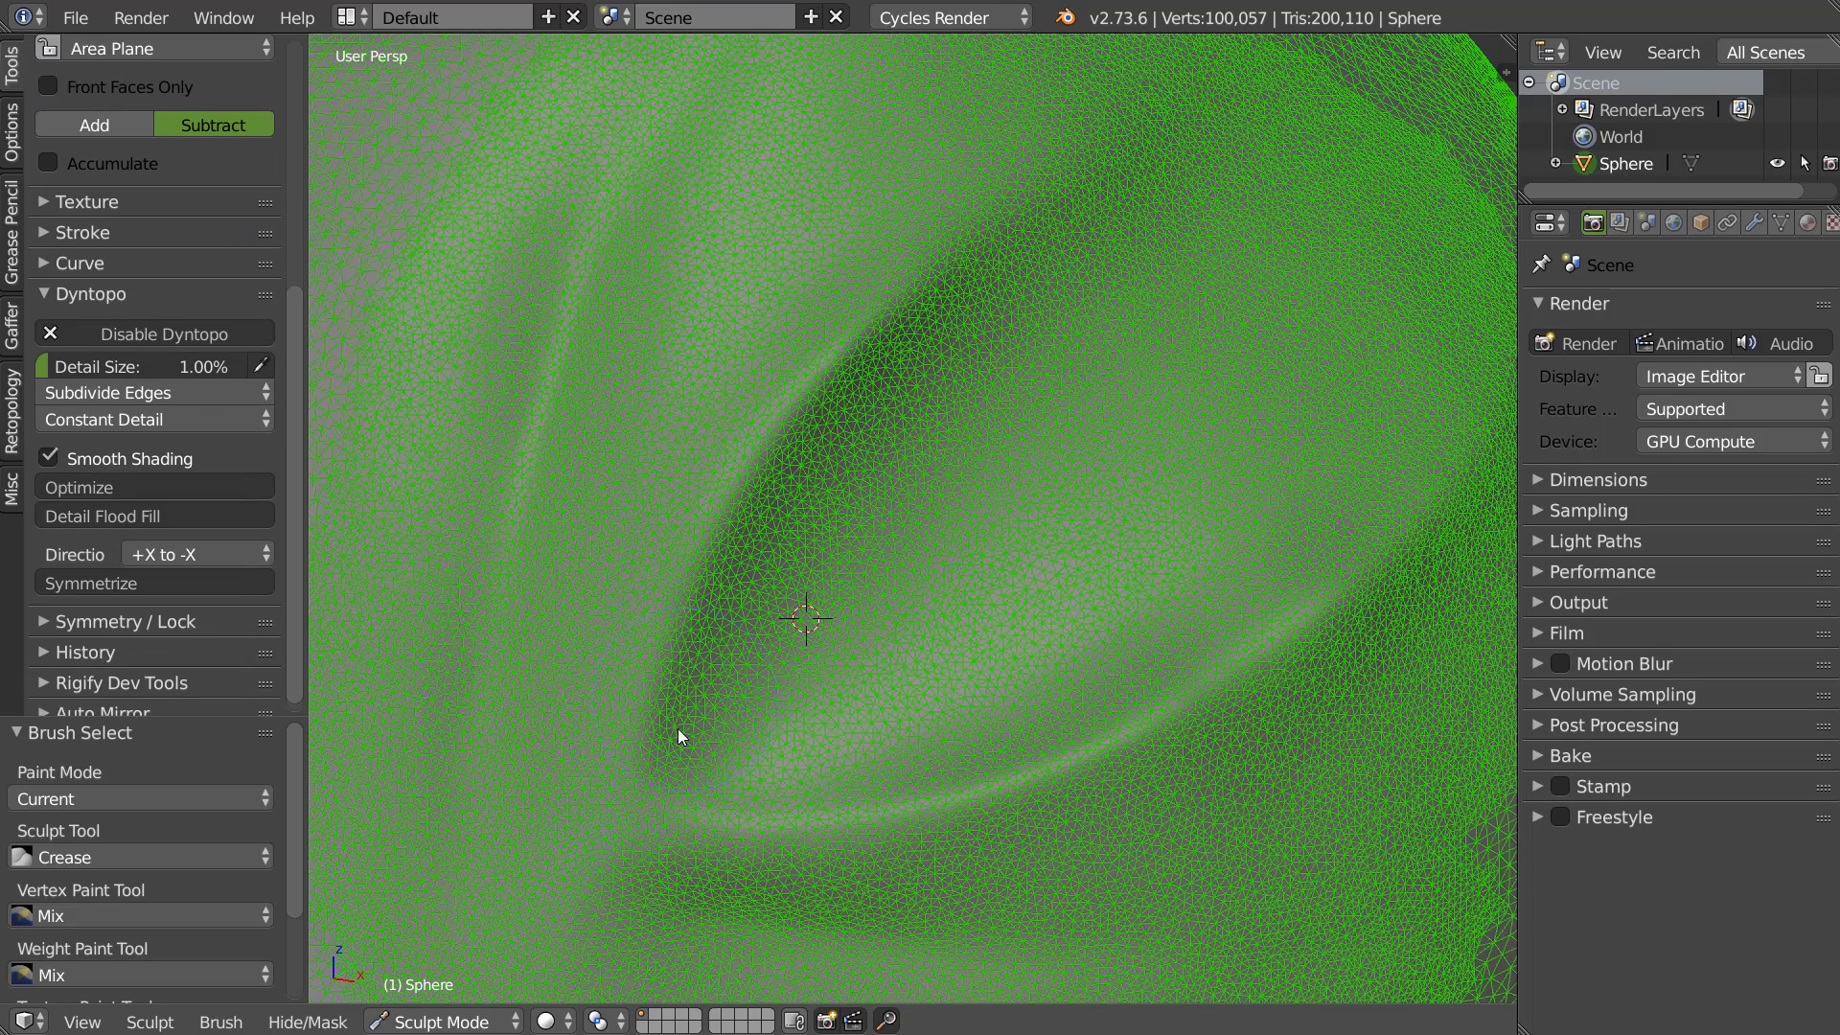
{"action": "mouse_move", "coordinate": [657, 753]}
{"action": "left_mouse_down"}
{"action": "mouse_move", "coordinate": [748, 484]}
{"action": "mouse_move", "coordinate": [966, 262]}
{"action": "mouse_move", "coordinate": [1100, 186]}
{"action": "mouse_move", "coordinate": [842, 381]}
{"action": "mouse_move", "coordinate": [707, 561]}
{"action": "mouse_move", "coordinate": [653, 767]}
{"action": "mouse_move", "coordinate": [686, 615]}
{"action": "mouse_move", "coordinate": [833, 376]}
{"action": "mouse_move", "coordinate": [975, 251]}
{"action": "left_mouse_up"}
{"action": "scroll", "coordinate": [803, 432], "scroll_direction": "up", "scroll_amount": 4}
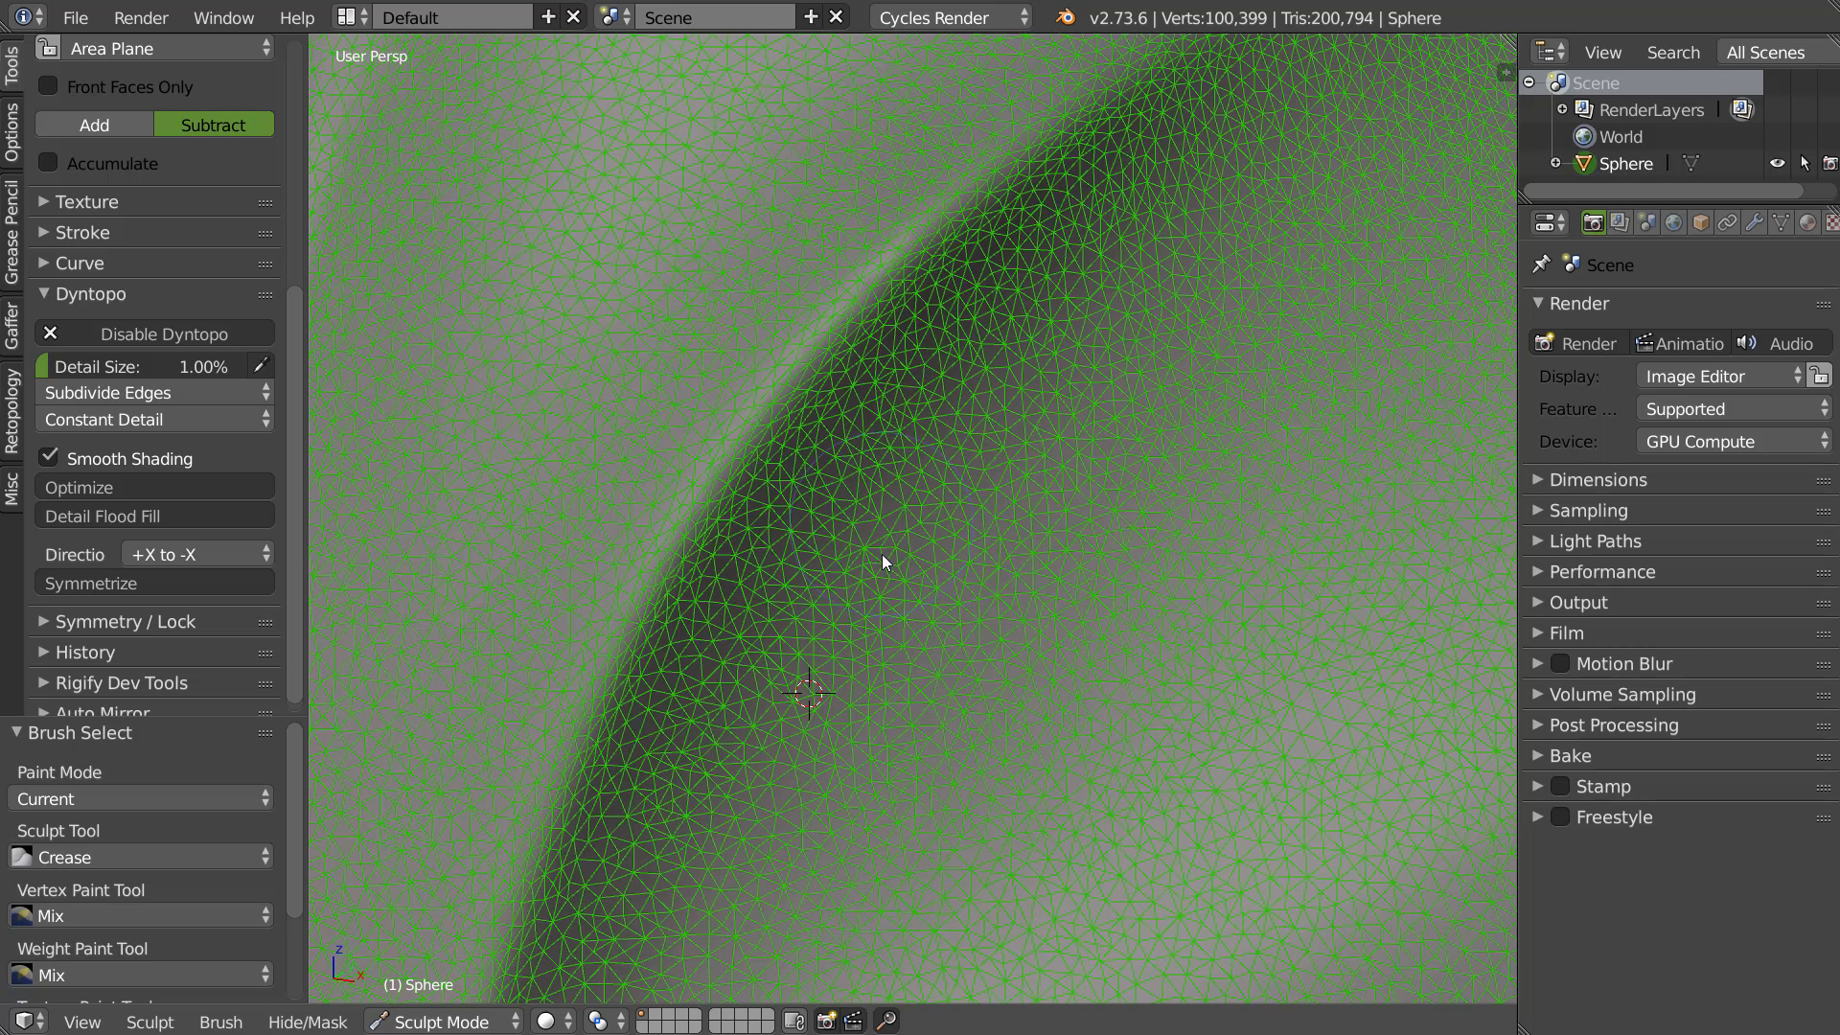
{"action": "mouse_move", "coordinate": [964, 209]}
{"action": "left_mouse_down"}
{"action": "mouse_move", "coordinate": [802, 372]}
{"action": "mouse_move", "coordinate": [641, 642]}
{"action": "mouse_move", "coordinate": [814, 382]}
{"action": "mouse_move", "coordinate": [751, 429]}
{"action": "mouse_move", "coordinate": [814, 371]}
{"action": "mouse_move", "coordinate": [709, 483]}
{"action": "mouse_move", "coordinate": [865, 335]}
{"action": "mouse_move", "coordinate": [596, 765]}
{"action": "mouse_move", "coordinate": [653, 652]}
{"action": "mouse_move", "coordinate": [593, 744]}
{"action": "mouse_move", "coordinate": [595, 659]}
{"action": "left_mouse_up"}
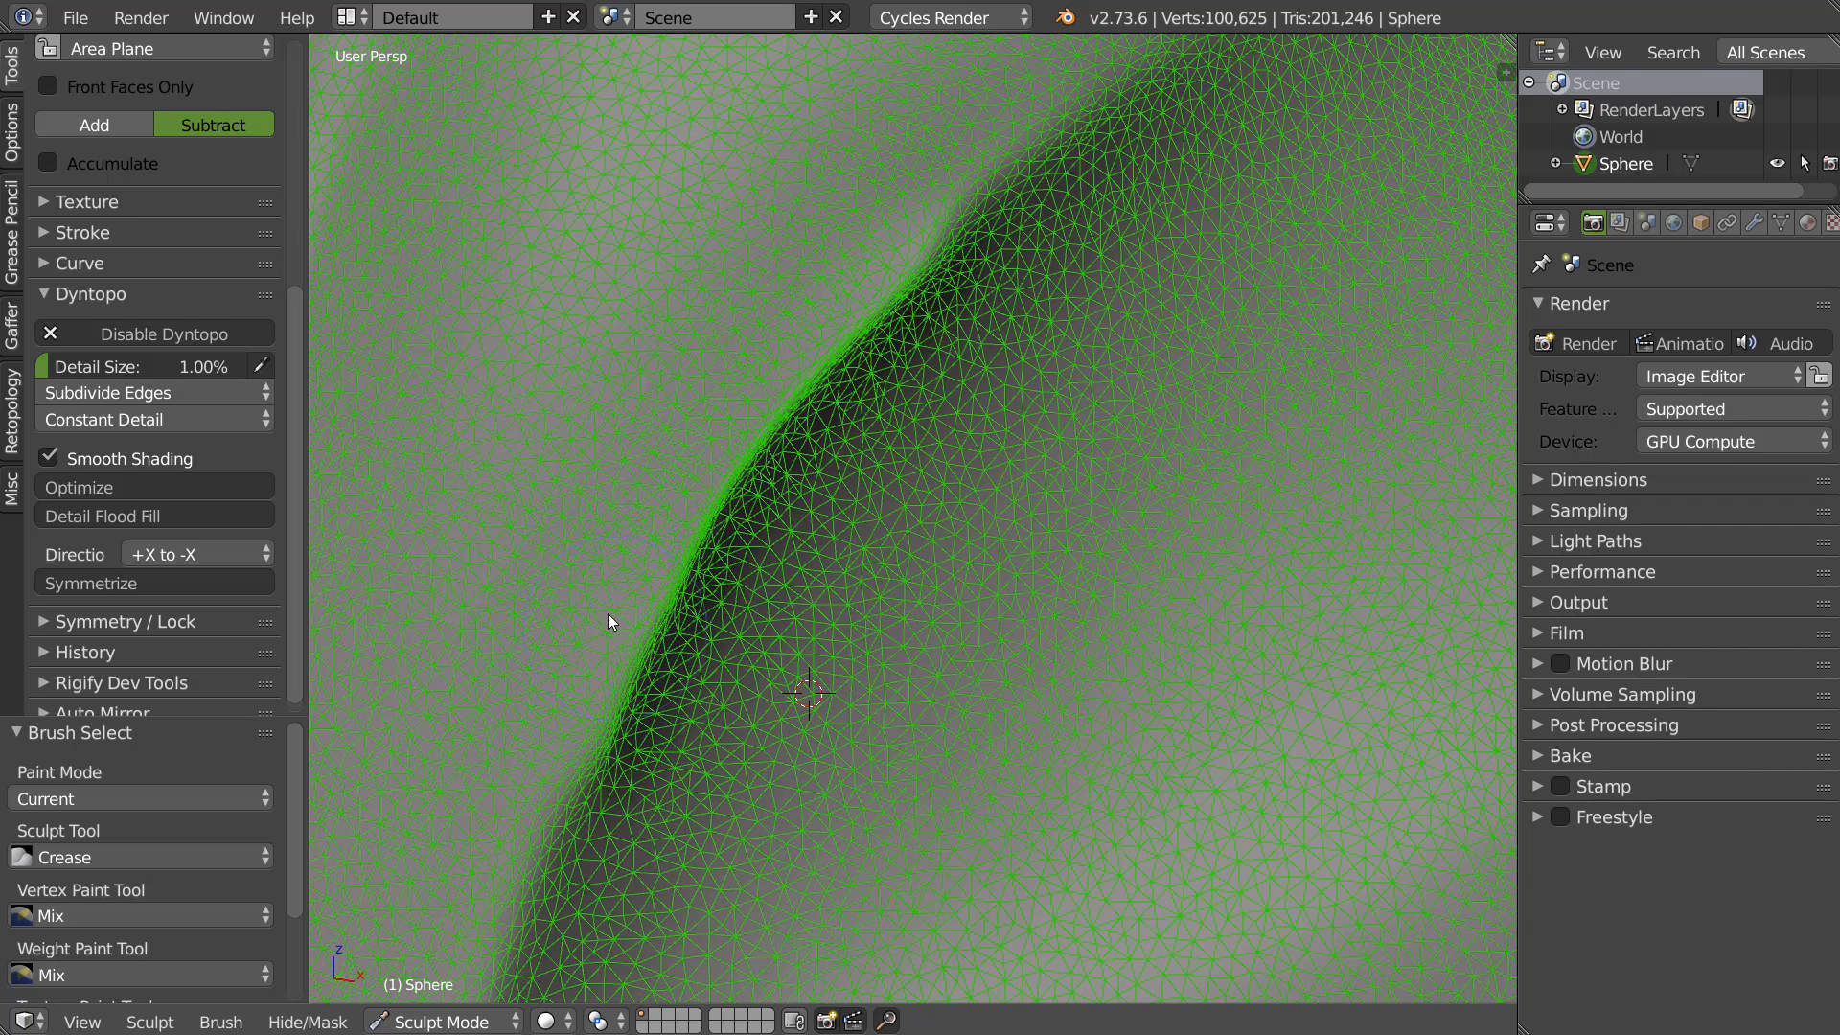
Hide the wireframe and rework the crease along the almond-shaped form's upper edge into its inner corner
{"action": "scroll", "coordinate": [230, 554], "scroll_direction": "down", "scroll_amount": 1}
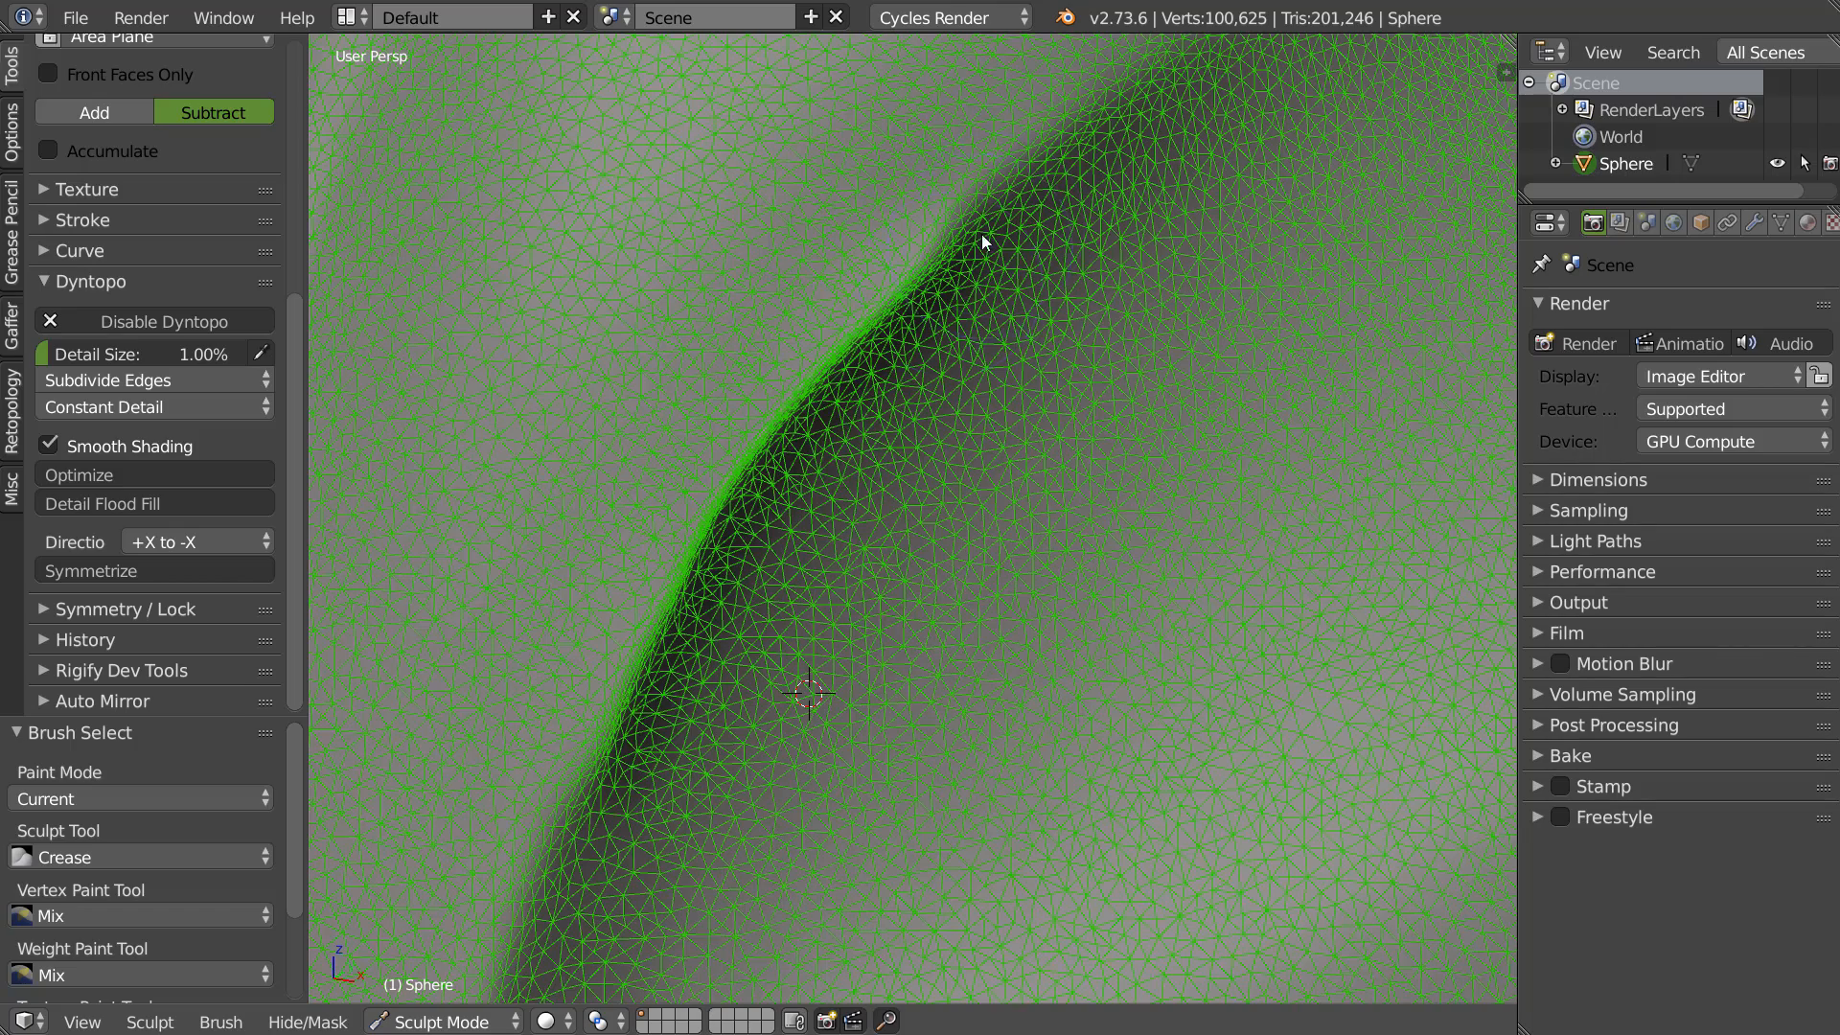
{"action": "middle_click_drag", "start_coordinate": [1045, 305], "coordinate": [957, 487], "text": "ctrl"}
{"action": "key", "text": "shift+z"}
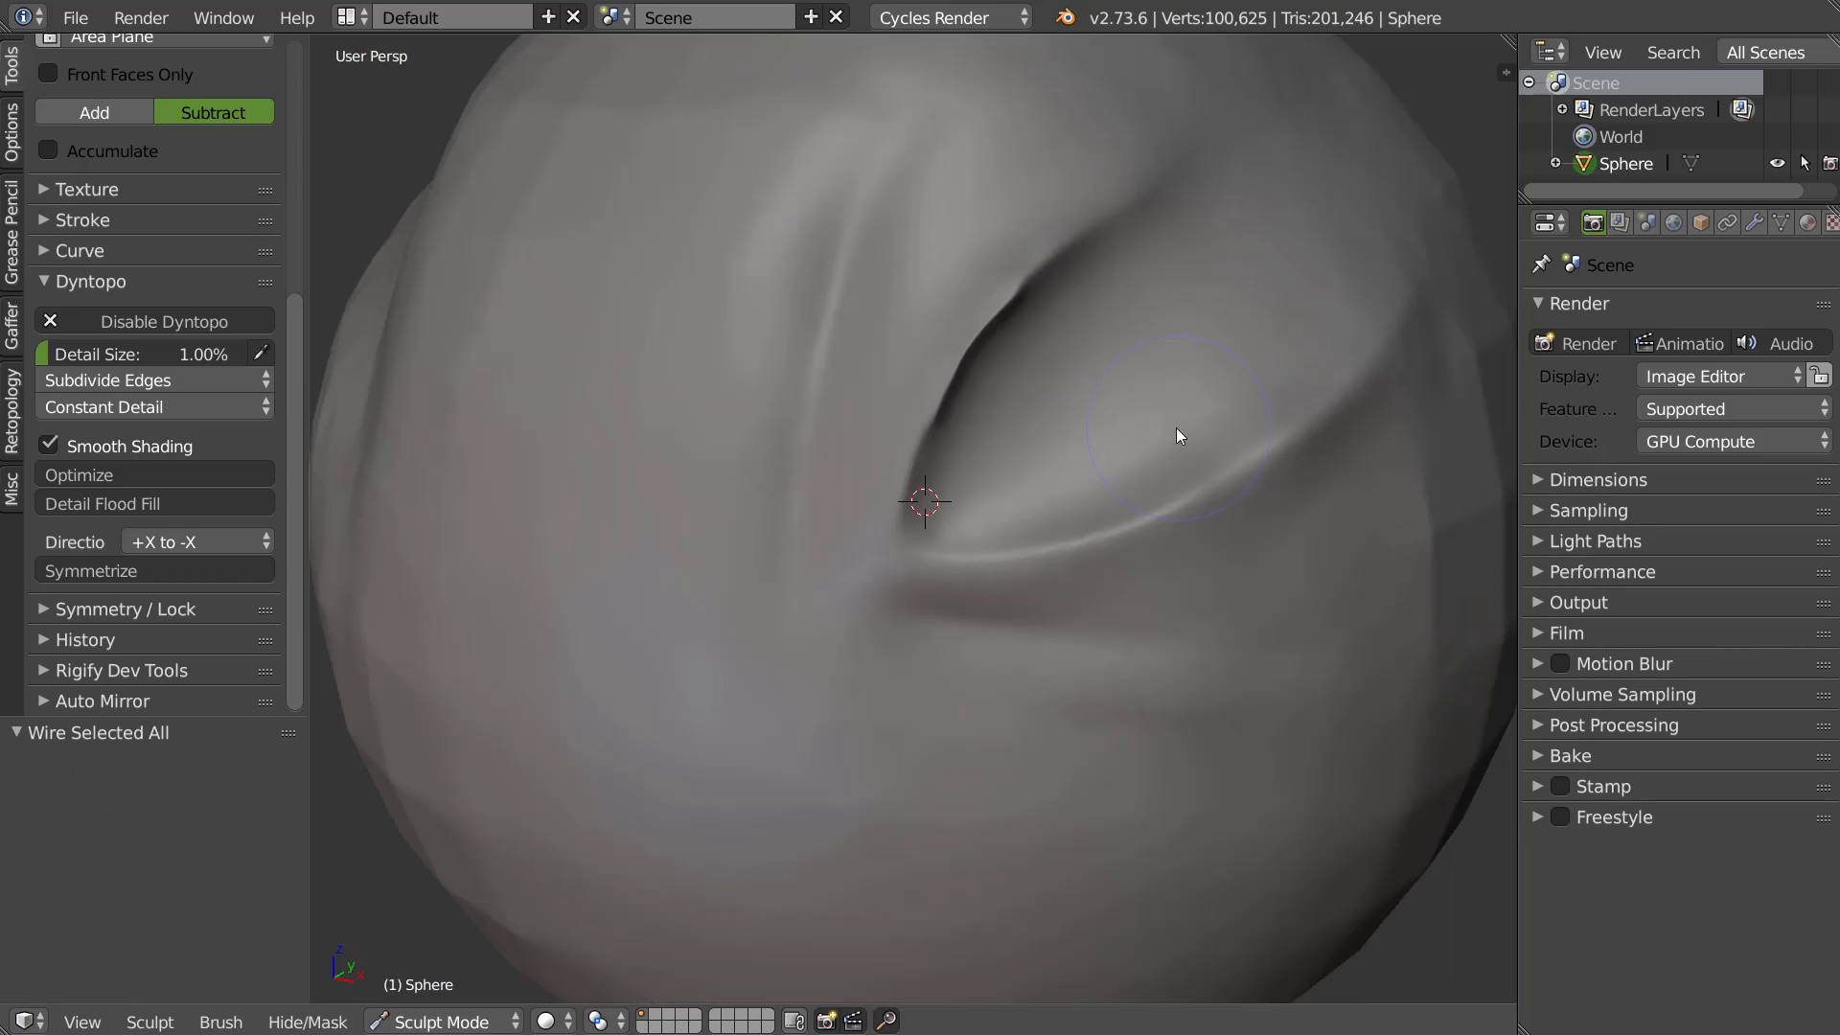
{"action": "middle_click_drag", "start_coordinate": [1002, 410], "coordinate": [1014, 262], "text": "ctrl"}
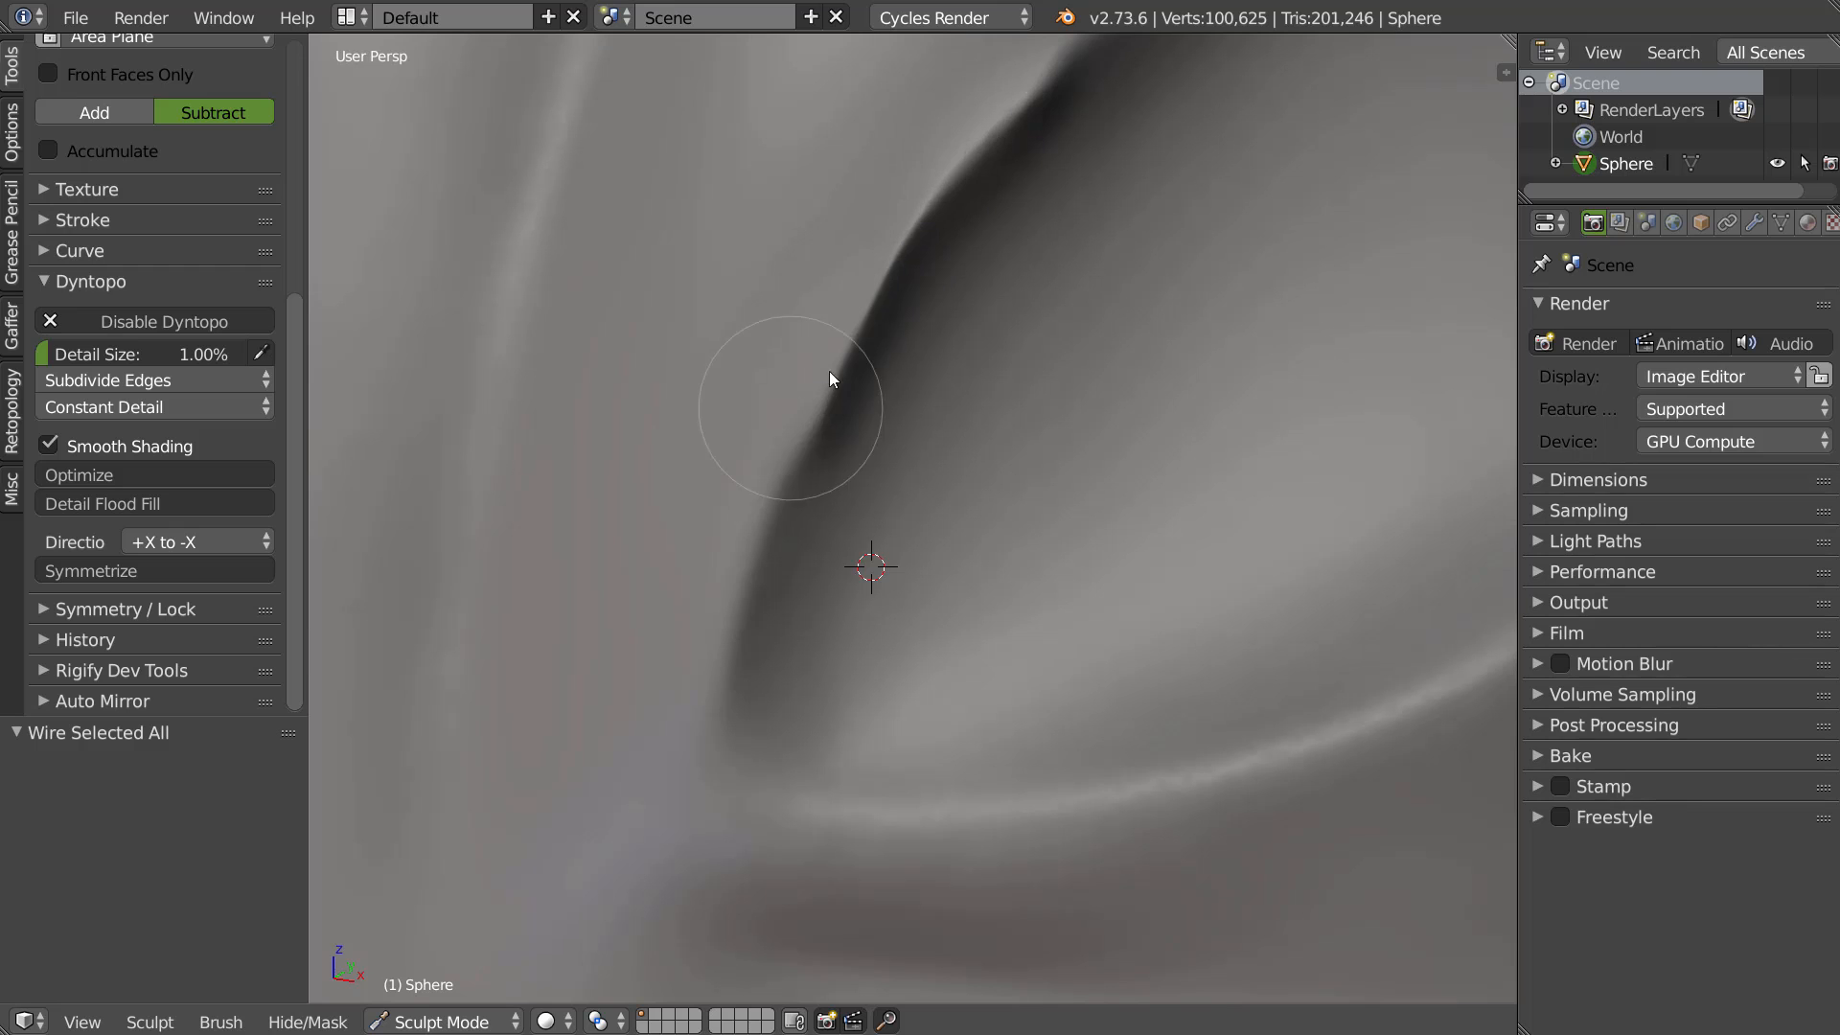
{"action": "mouse_move", "coordinate": [997, 187]}
{"action": "left_mouse_down"}
{"action": "mouse_move", "coordinate": [945, 173]}
{"action": "mouse_move", "coordinate": [854, 394]}
{"action": "mouse_move", "coordinate": [1015, 106]}
{"action": "mouse_move", "coordinate": [703, 676]}
{"action": "left_mouse_up"}
{"action": "mouse_move", "coordinate": [824, 418]}
{"action": "left_mouse_down"}
{"action": "mouse_move", "coordinate": [1035, 145]}
{"action": "mouse_move", "coordinate": [986, 188]}
{"action": "mouse_move", "coordinate": [1042, 148]}
{"action": "mouse_move", "coordinate": [780, 464]}
{"action": "mouse_move", "coordinate": [825, 399]}
{"action": "mouse_move", "coordinate": [803, 709]}
{"action": "left_mouse_up"}
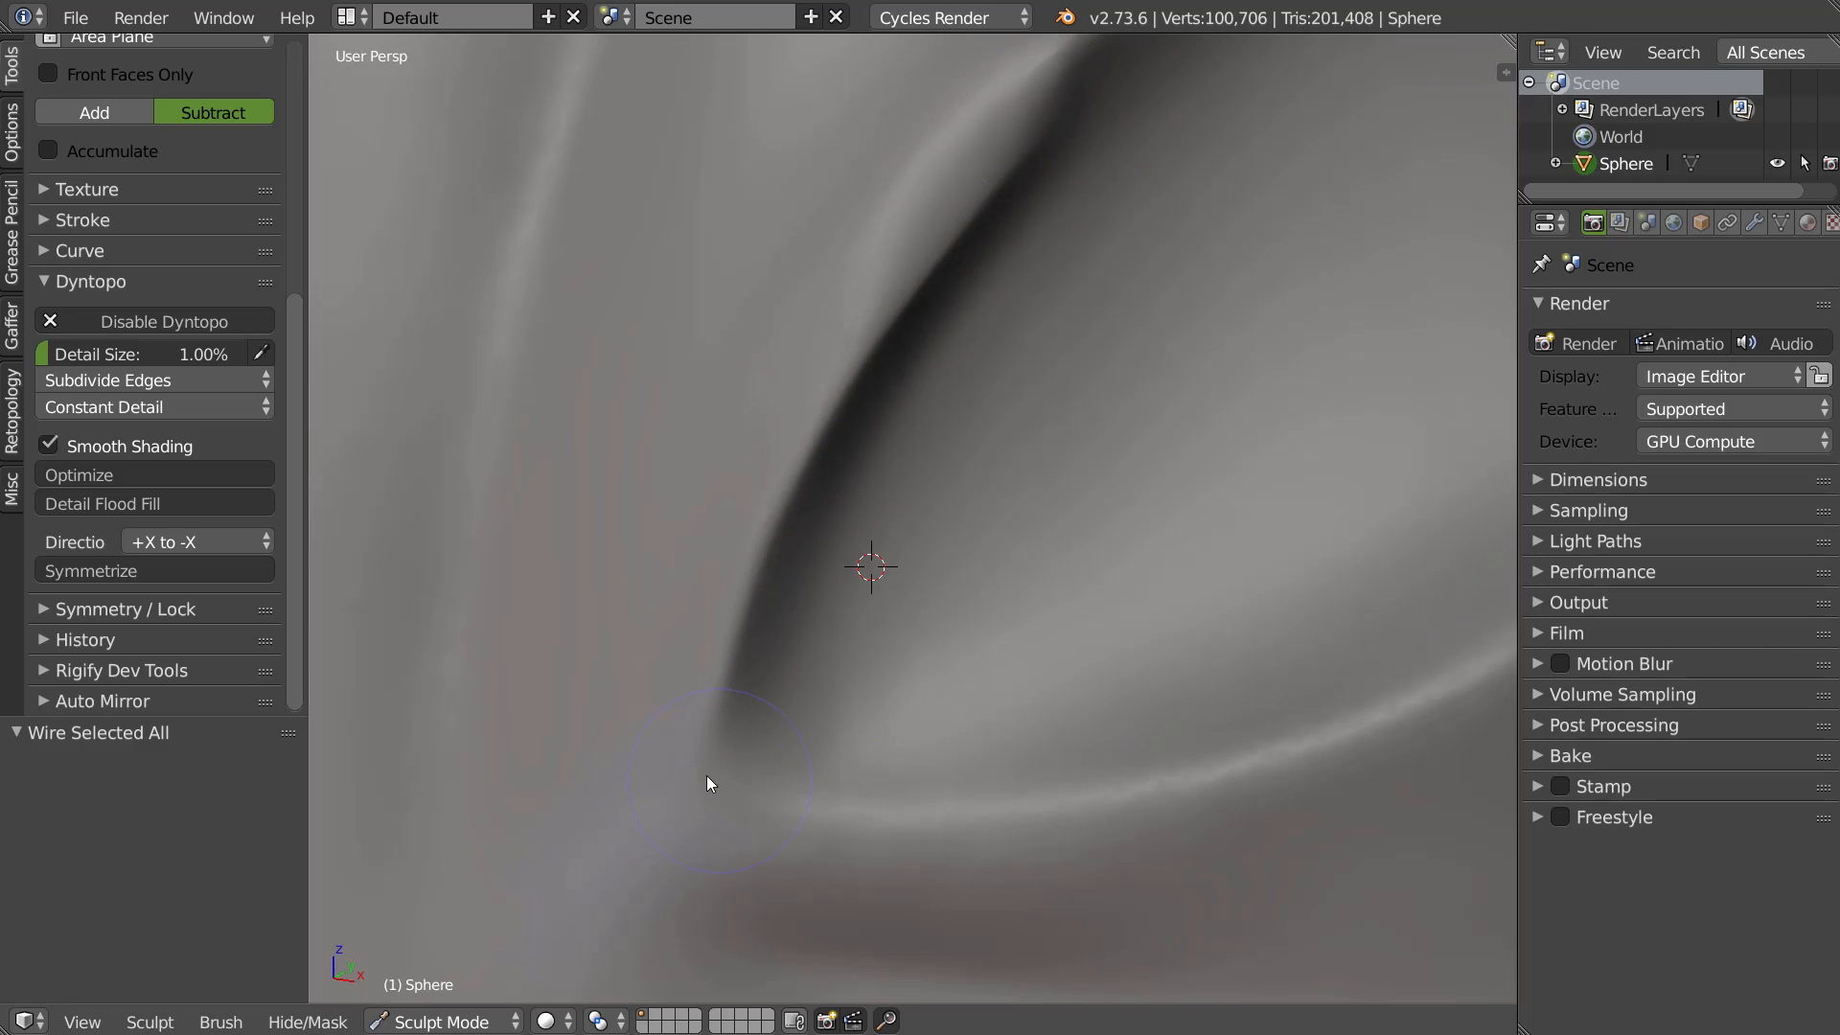
Sculpt the almond-shaped form's lower edge and inner corner, and continue along the outside of its upper edge
{"action": "mouse_move", "coordinate": [755, 836]}
{"action": "left_mouse_down"}
{"action": "mouse_move", "coordinate": [1206, 780]}
{"action": "mouse_move", "coordinate": [1353, 724]}
{"action": "left_mouse_up"}
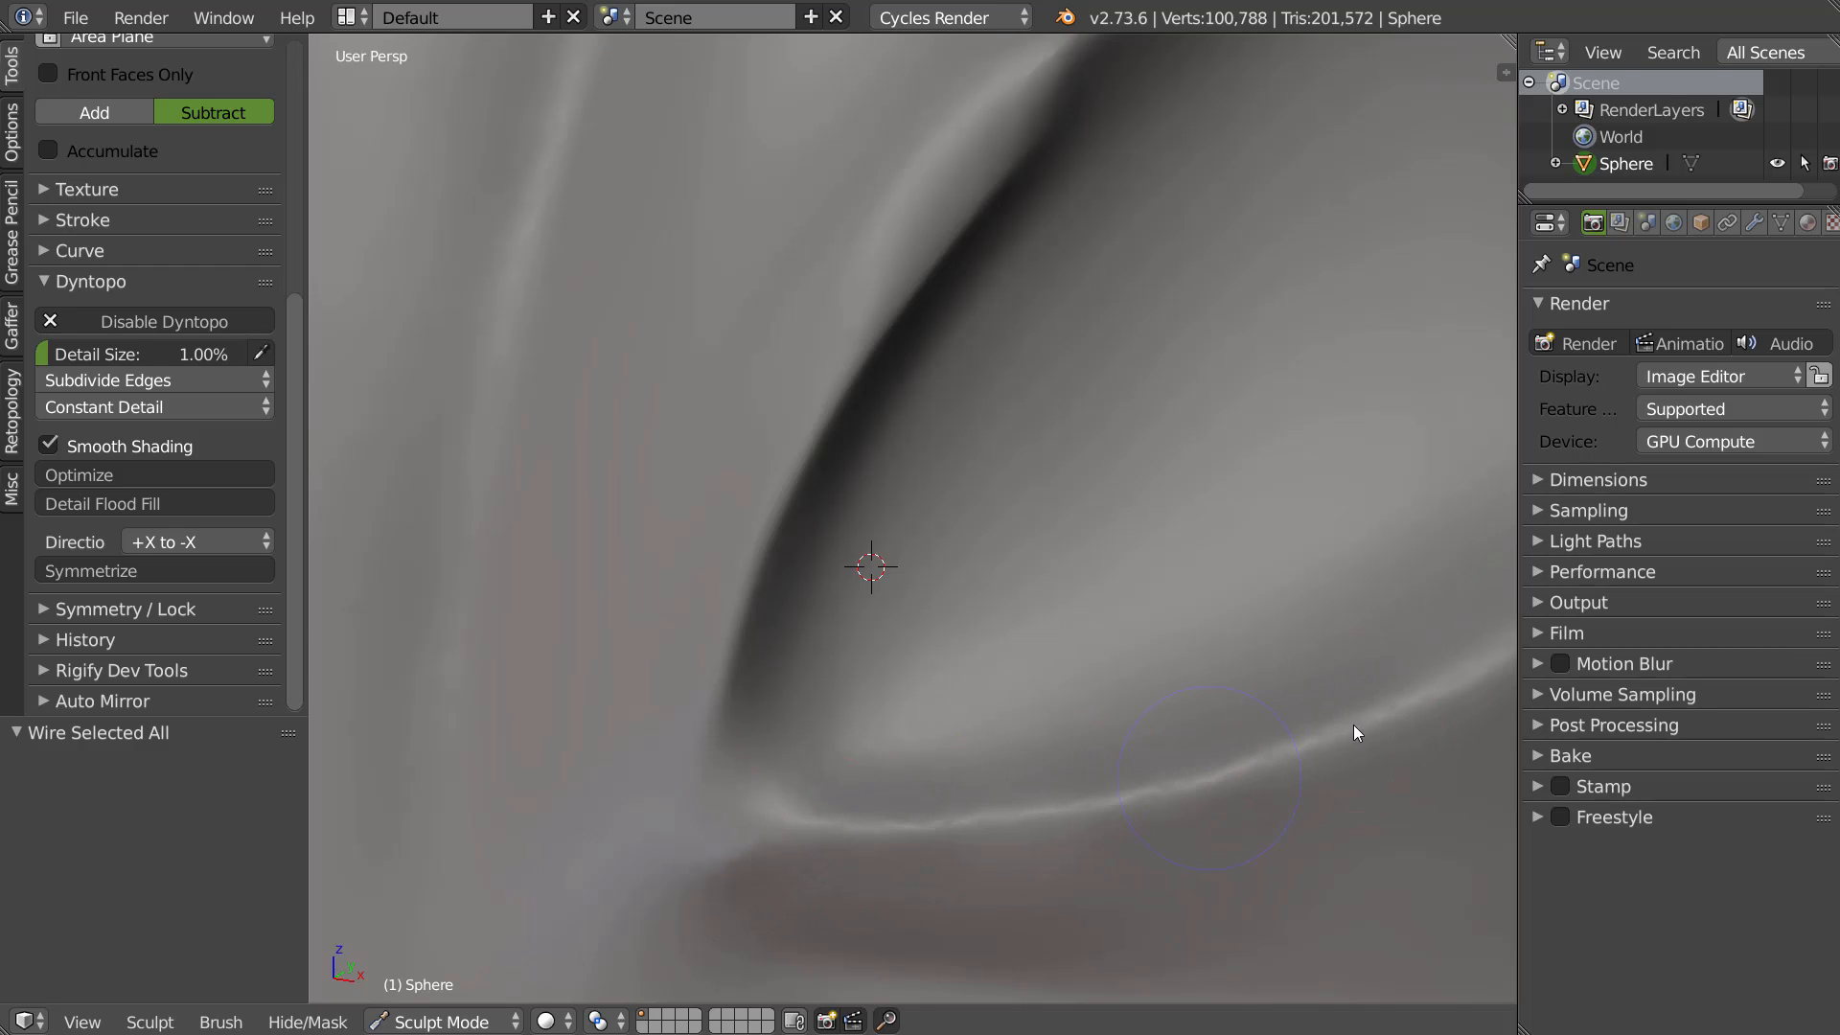
{"action": "left_click_drag", "start_coordinate": [788, 834], "coordinate": [675, 789]}
{"action": "mouse_move", "coordinate": [670, 870]}
{"action": "left_mouse_down"}
{"action": "mouse_move", "coordinate": [789, 506]}
{"action": "mouse_move", "coordinate": [735, 741]}
{"action": "mouse_move", "coordinate": [759, 763]}
{"action": "mouse_move", "coordinate": [716, 733]}
{"action": "mouse_move", "coordinate": [807, 474]}
{"action": "mouse_move", "coordinate": [971, 248]}
{"action": "mouse_move", "coordinate": [832, 243]}
{"action": "left_mouse_up"}
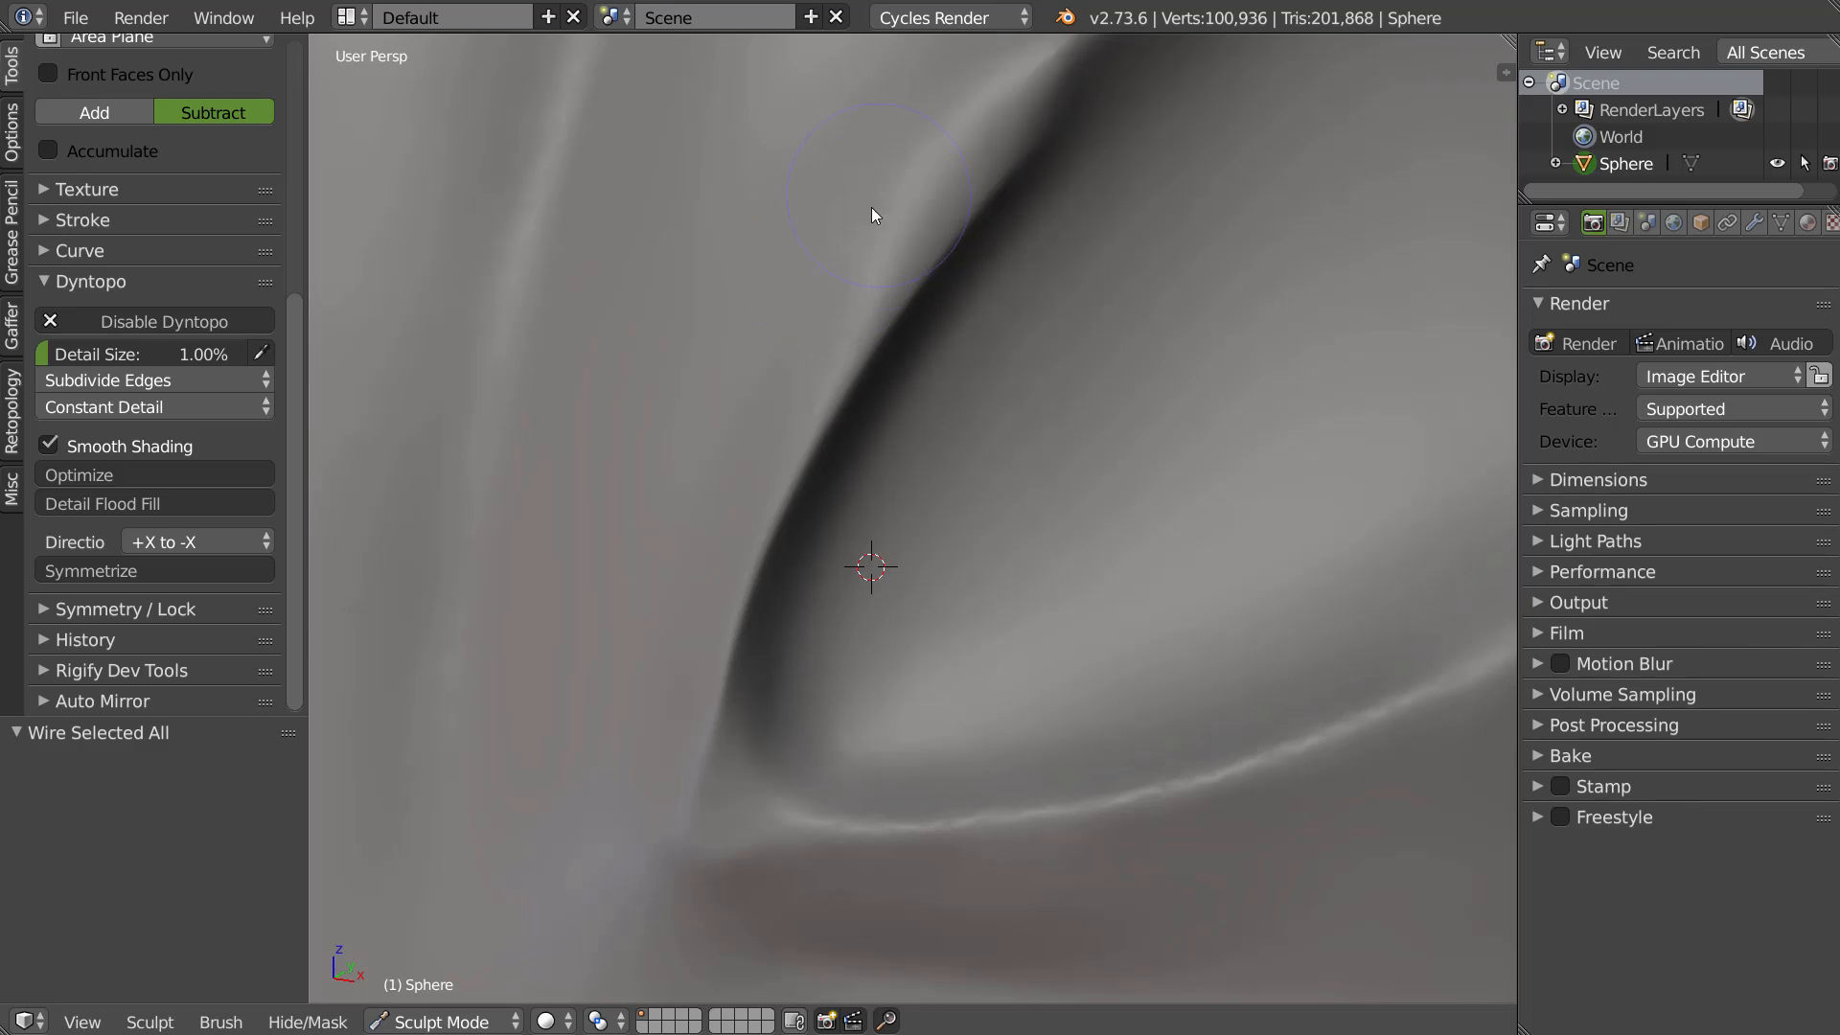
{"action": "left_click_drag", "start_coordinate": [794, 329], "coordinate": [808, 271]}
Carve a secondary fold with the Crease brush just outside the almond-shaped form's upper edge, running past the inner corner
{"action": "key", "text": "w"}
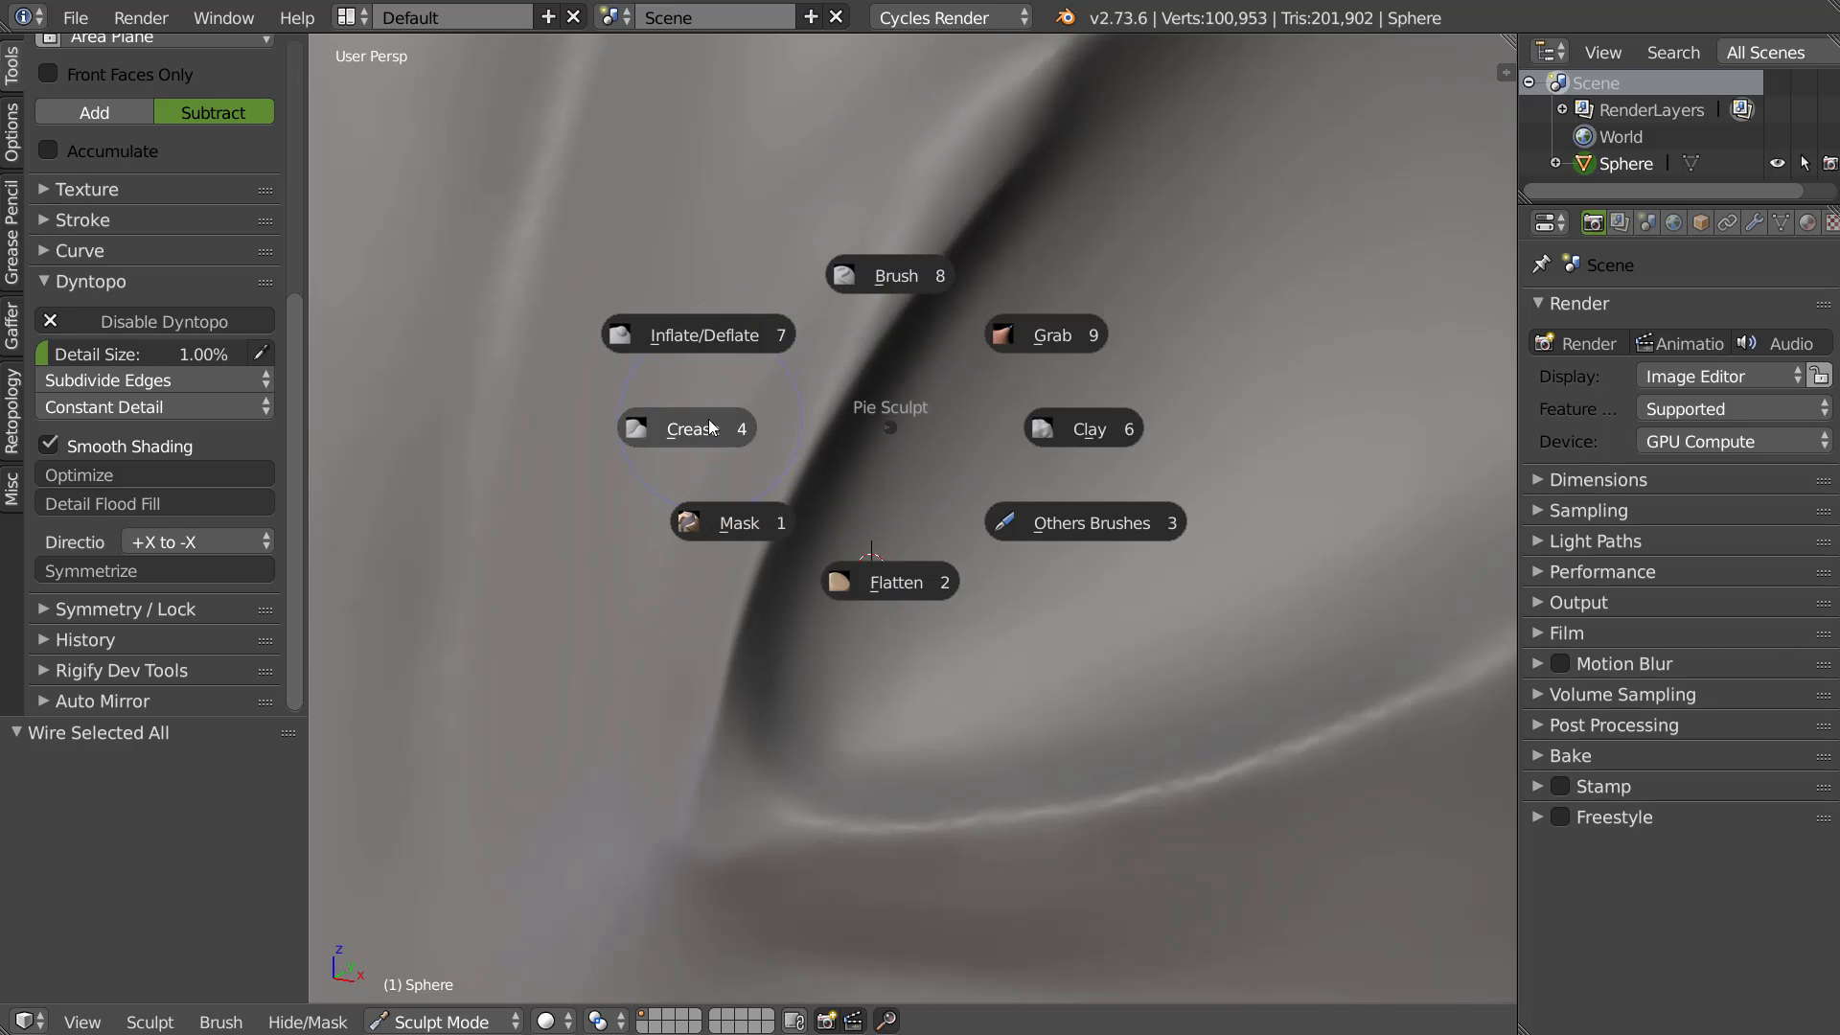
{"action": "left_click", "coordinate": [869, 428]}
{"action": "mouse_move", "coordinate": [676, 630]}
{"action": "left_mouse_down"}
{"action": "mouse_move", "coordinate": [640, 846]}
{"action": "mouse_move", "coordinate": [681, 586]}
{"action": "mouse_move", "coordinate": [811, 299]}
{"action": "left_mouse_up"}
{"action": "mouse_move", "coordinate": [673, 620]}
{"action": "left_mouse_down"}
{"action": "mouse_move", "coordinate": [1076, 90]}
{"action": "mouse_move", "coordinate": [875, 347]}
{"action": "mouse_move", "coordinate": [738, 419]}
{"action": "mouse_move", "coordinate": [698, 341]}
{"action": "mouse_move", "coordinate": [611, 845]}
{"action": "left_mouse_up"}
Smooth the far end of the almond-shaped form's upper edge, and sharpen that edge and its secondary fold with inverted Crease strokes
{"action": "scroll", "coordinate": [985, 420], "scroll_direction": "down", "scroll_amount": 6}
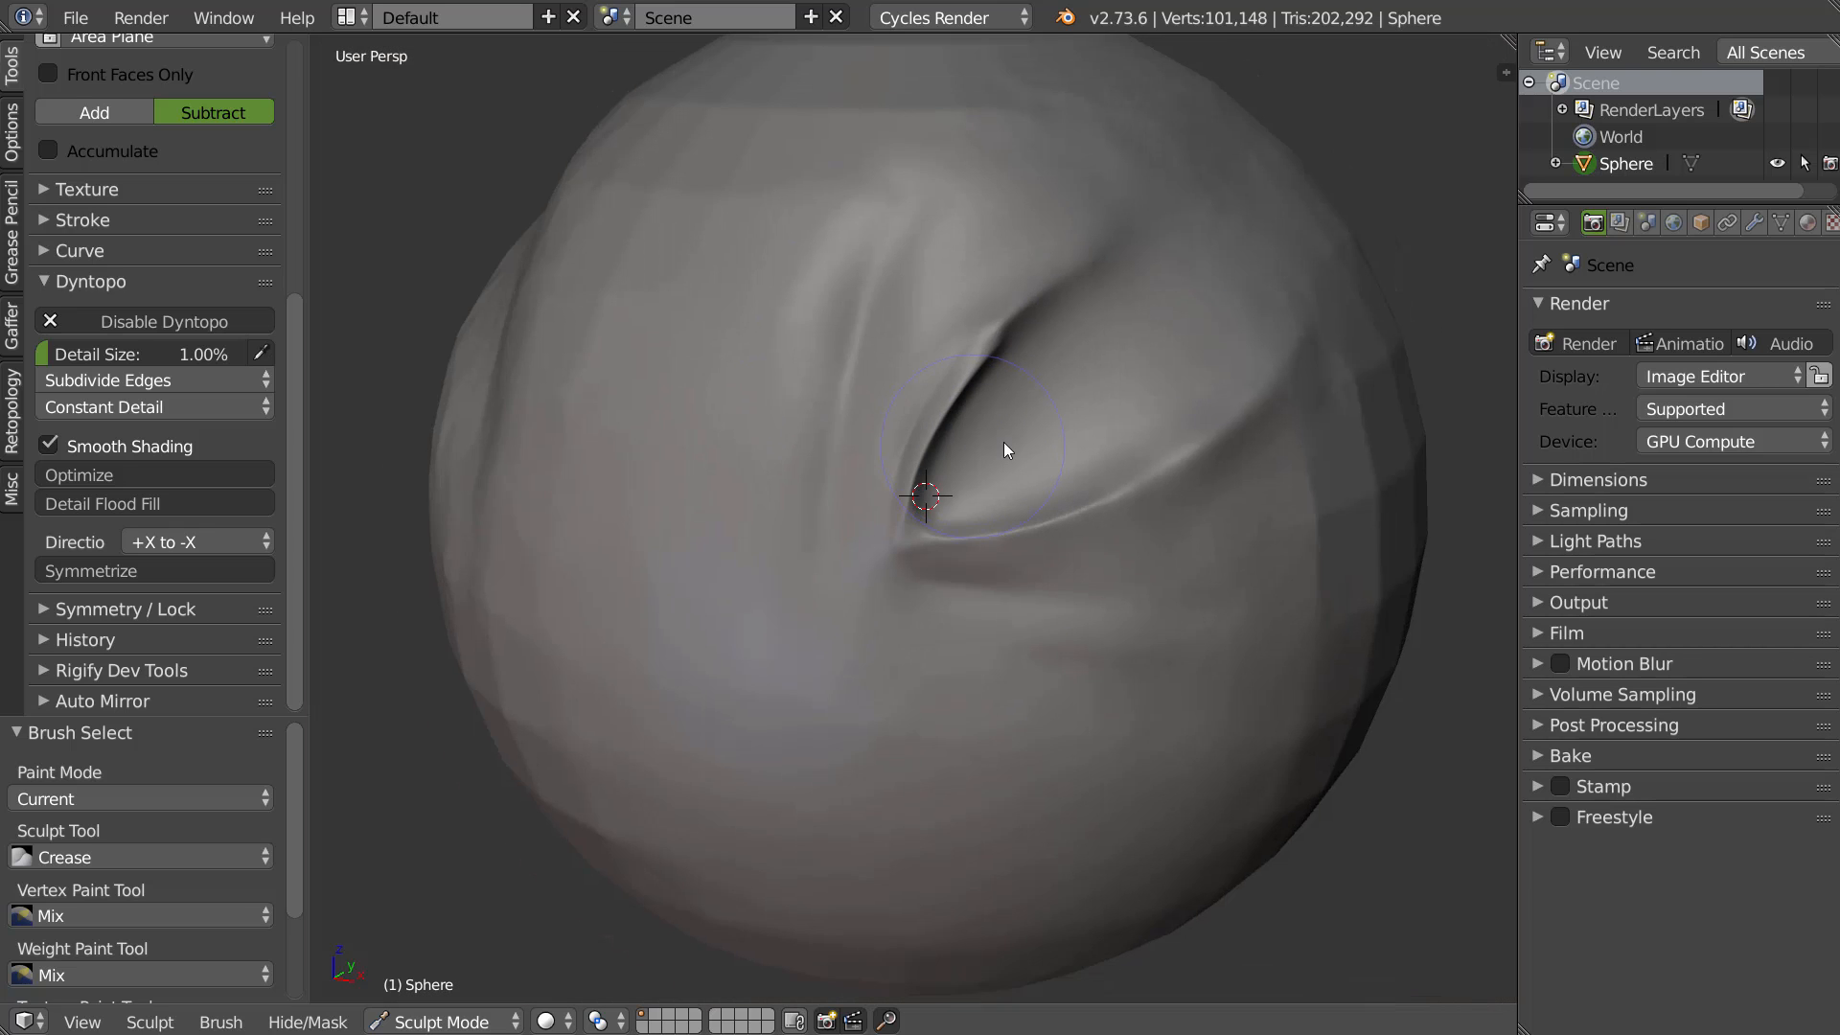
{"action": "middle_click_drag", "start_coordinate": [1004, 441], "coordinate": [975, 429]}
{"action": "scroll", "coordinate": [975, 429], "scroll_direction": "up", "scroll_amount": 3}
{"action": "mouse_move", "coordinate": [909, 190]}
{"action": "left_mouse_down", "text": "shift"}
{"action": "mouse_move", "coordinate": [914, 215]}
{"action": "mouse_move", "coordinate": [841, 307]}
{"action": "mouse_move", "coordinate": [1040, 134]}
{"action": "left_mouse_up", "text": "shift"}
{"action": "left_click_drag", "start_coordinate": [905, 226], "coordinate": [1030, 144], "text": "ctrl"}
{"action": "mouse_move", "coordinate": [870, 266]}
{"action": "left_mouse_down", "text": "ctrl"}
{"action": "mouse_move", "coordinate": [1109, 94]}
{"action": "mouse_move", "coordinate": [846, 192]}
{"action": "left_mouse_up", "text": "ctrl"}
{"action": "middle_click_drag", "start_coordinate": [811, 209], "coordinate": [818, 388]}
{"action": "scroll", "coordinate": [715, 471], "scroll_direction": "up", "scroll_amount": 1}
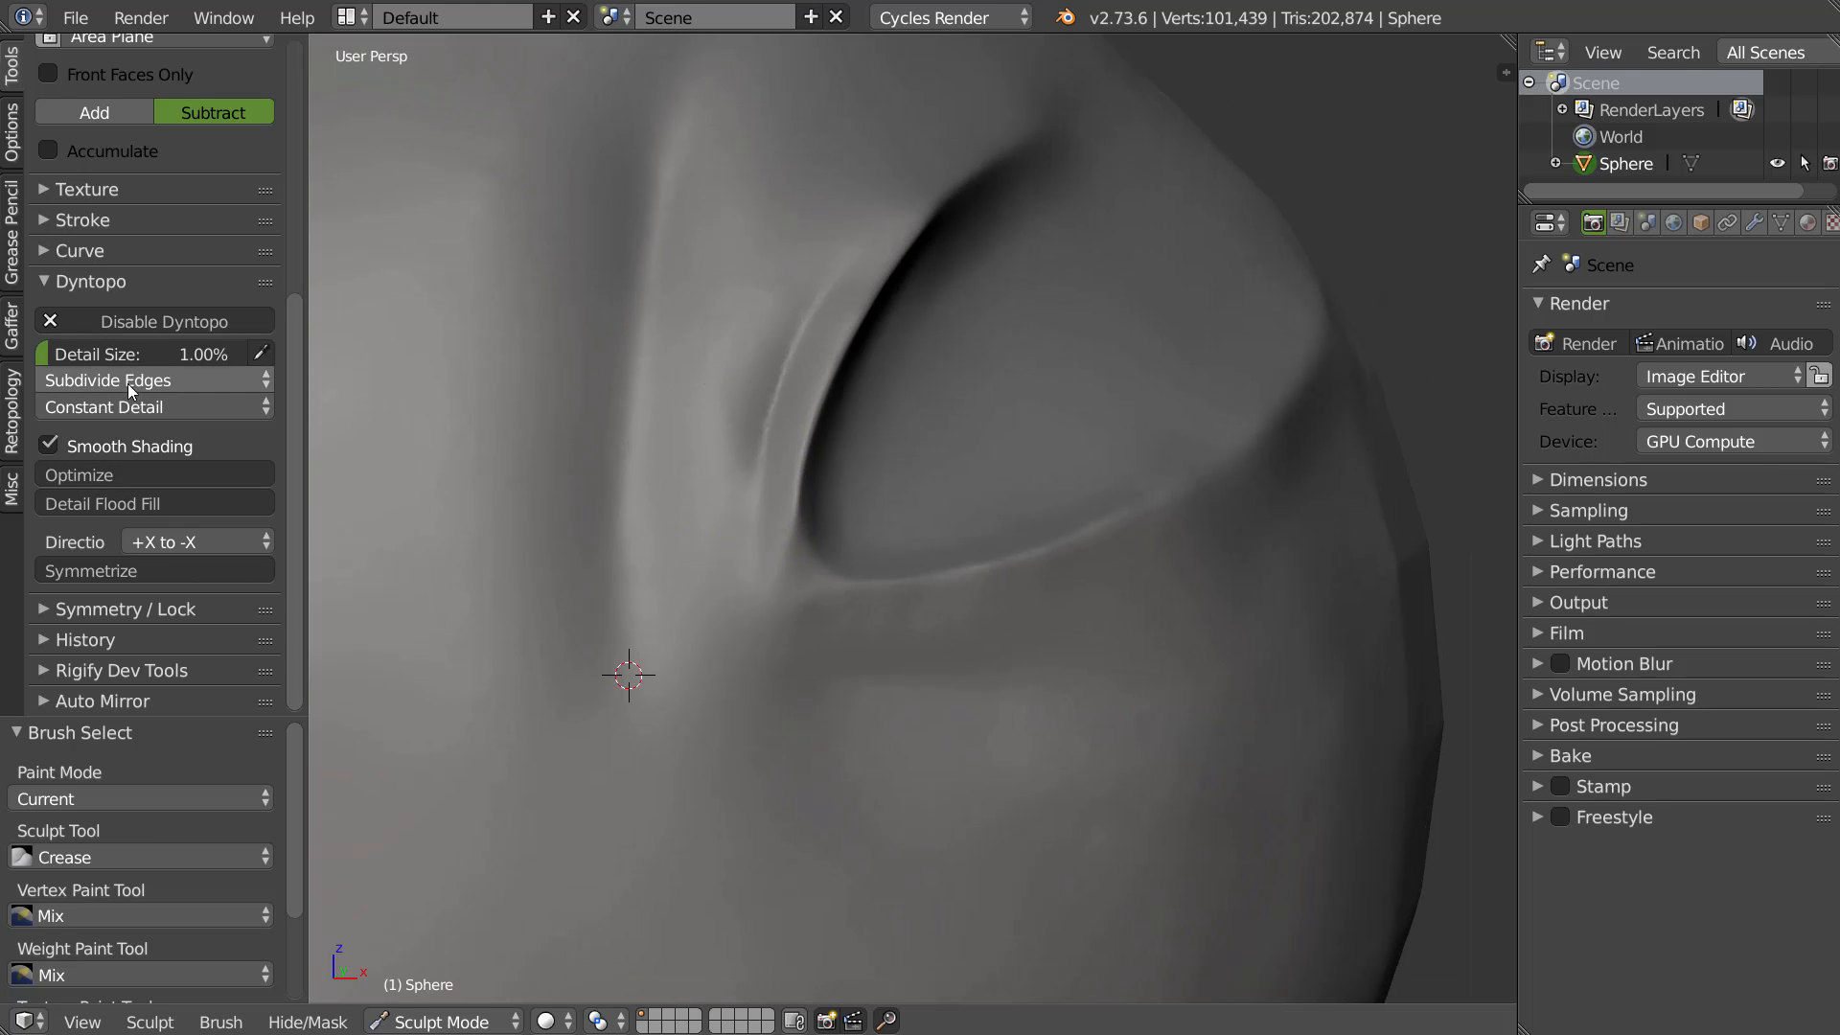
Soften the ridge along the almond-shaped form's lower edge from the inner corner to the far end
{"action": "middle_click_drag", "start_coordinate": [808, 331], "coordinate": [747, 378]}
{"action": "scroll", "coordinate": [745, 371], "scroll_direction": "up", "scroll_amount": 1}
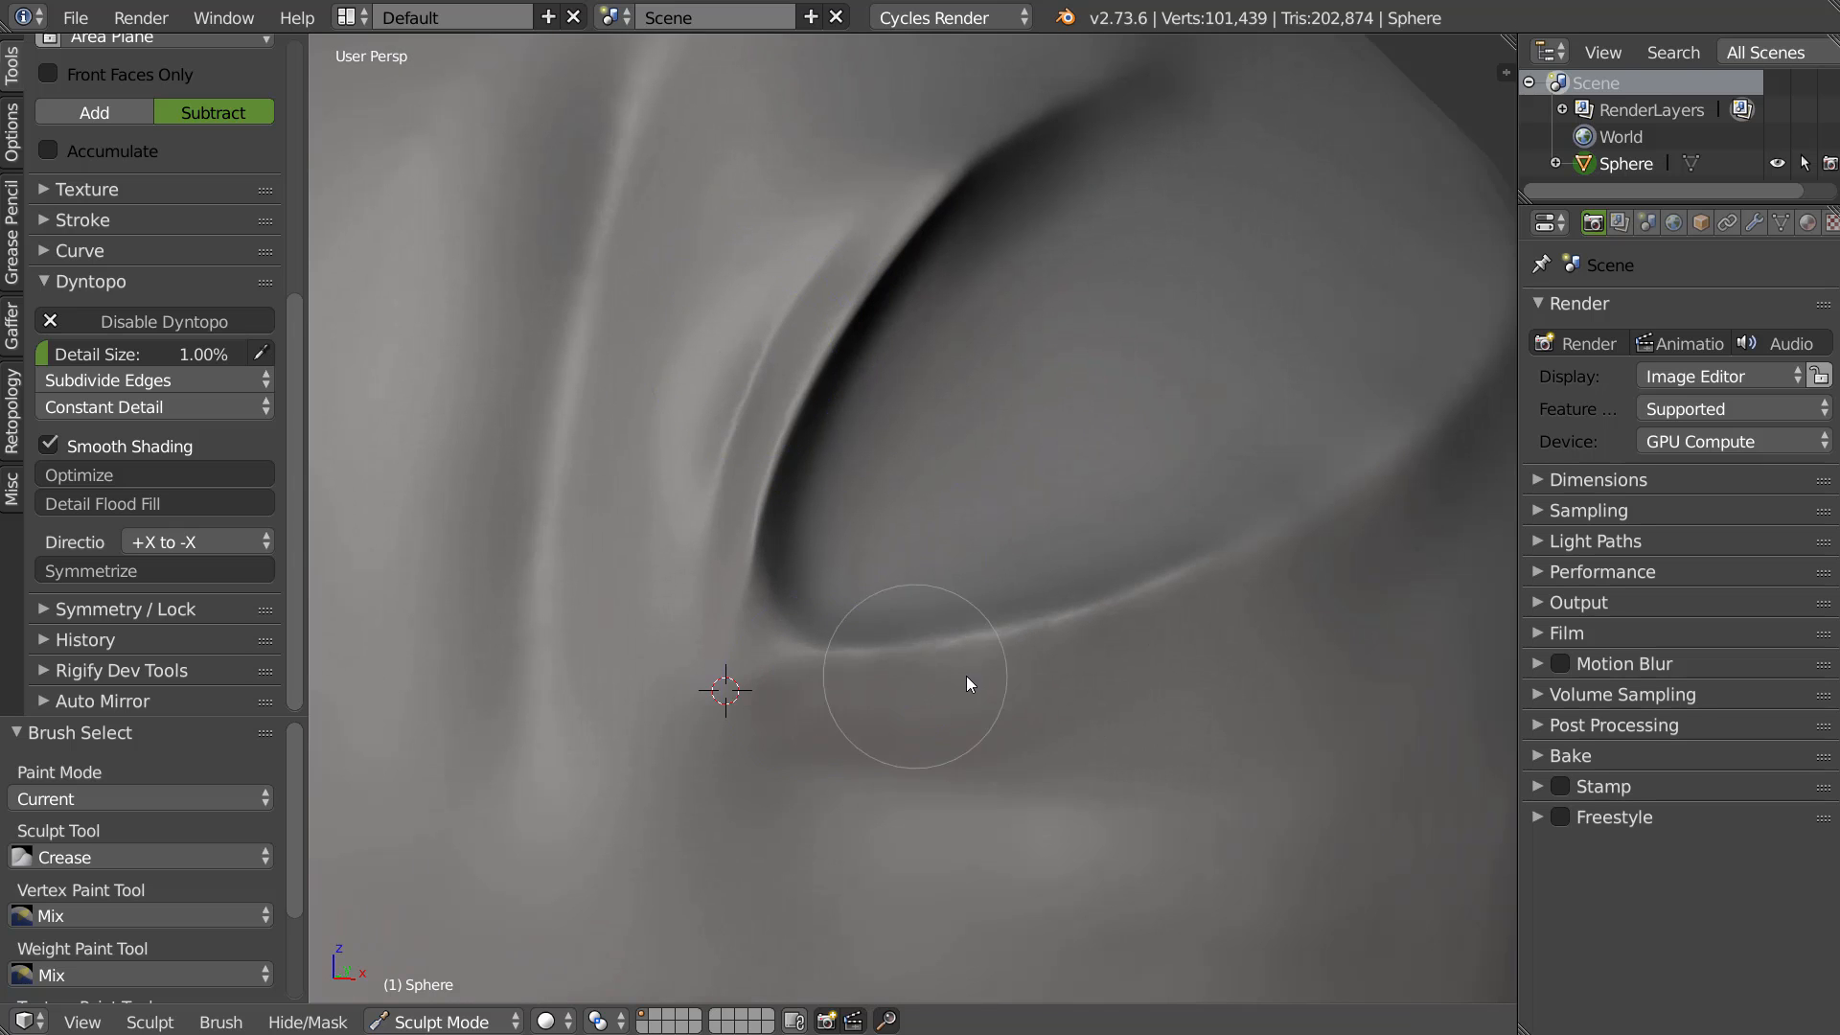
{"action": "mouse_move", "coordinate": [924, 657]}
{"action": "left_mouse_down"}
{"action": "mouse_move", "coordinate": [866, 663]}
{"action": "mouse_move", "coordinate": [887, 656]}
{"action": "left_mouse_up"}
{"action": "mouse_move", "coordinate": [1221, 571]}
{"action": "left_mouse_down"}
{"action": "mouse_move", "coordinate": [1077, 632]}
{"action": "mouse_move", "coordinate": [1132, 613]}
{"action": "left_mouse_up"}
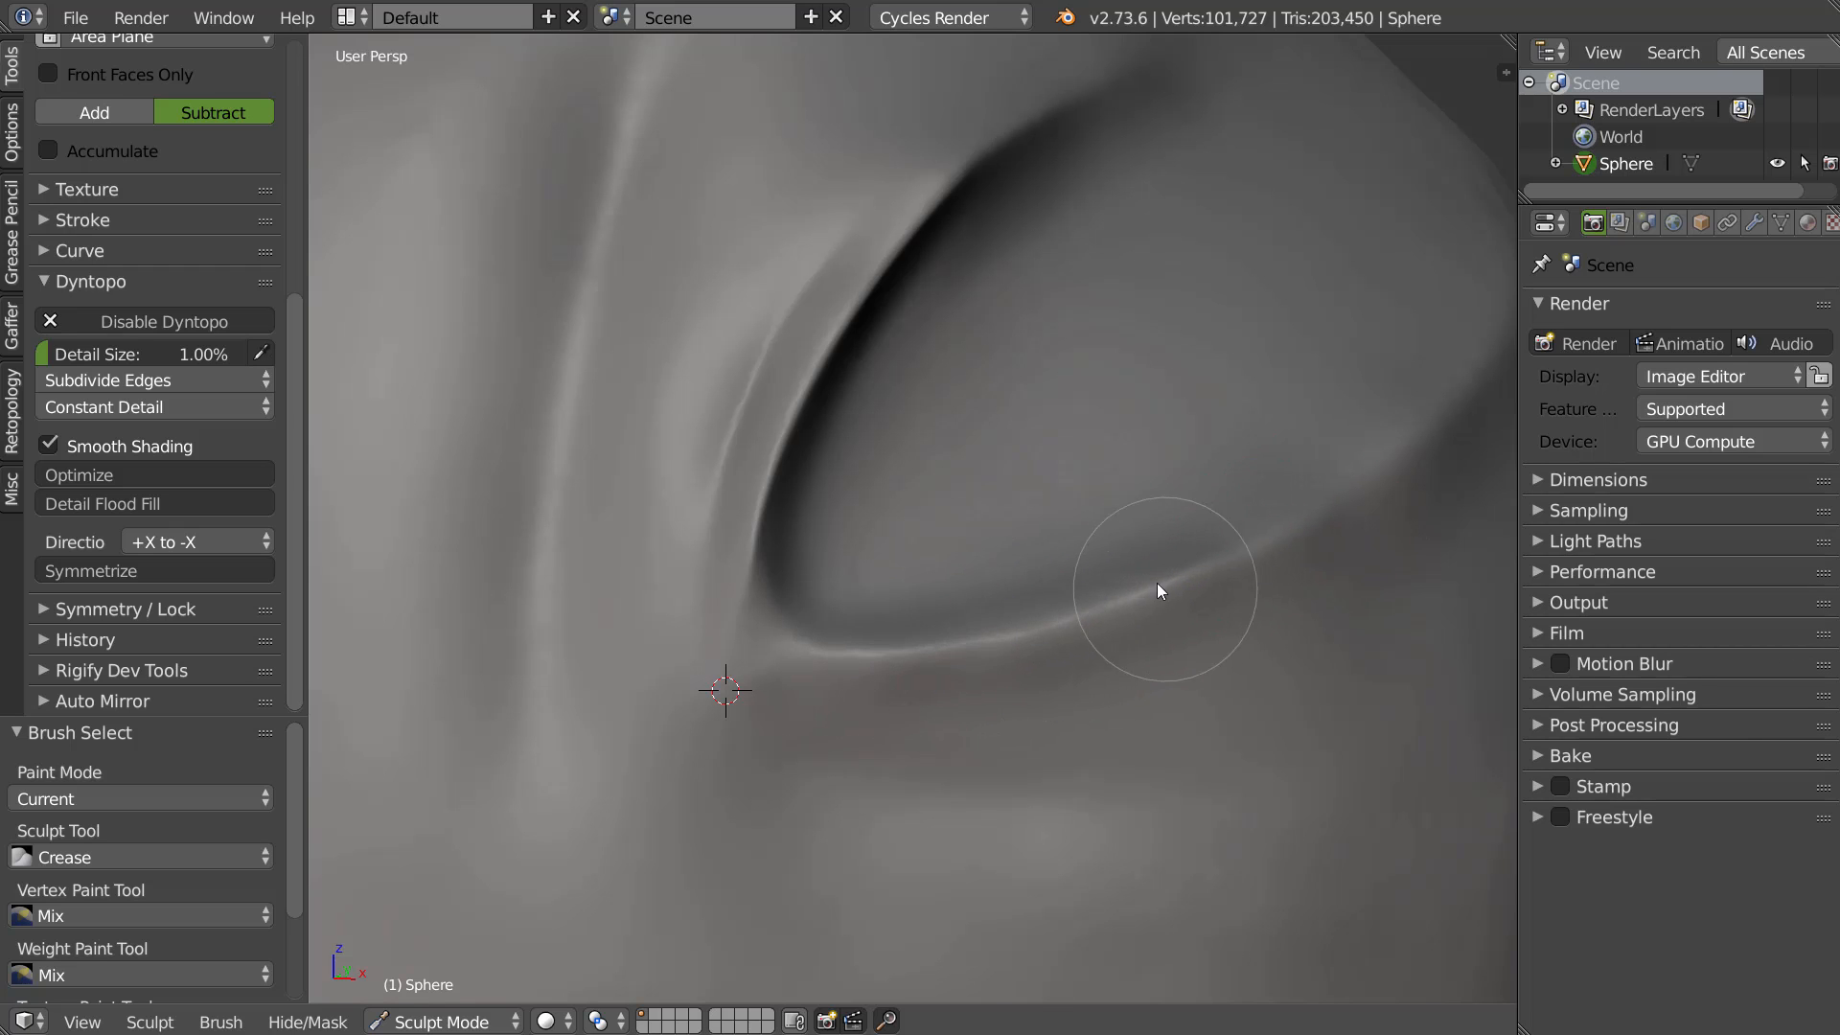
{"action": "left_click_drag", "start_coordinate": [1302, 553], "coordinate": [1354, 486], "text": "shift"}
Set the refine method to Subdivide Collapse and sharpen the almond-shaped form's lower ridge with inverted Crease strokes
{"action": "left_click", "coordinate": [124, 383]}
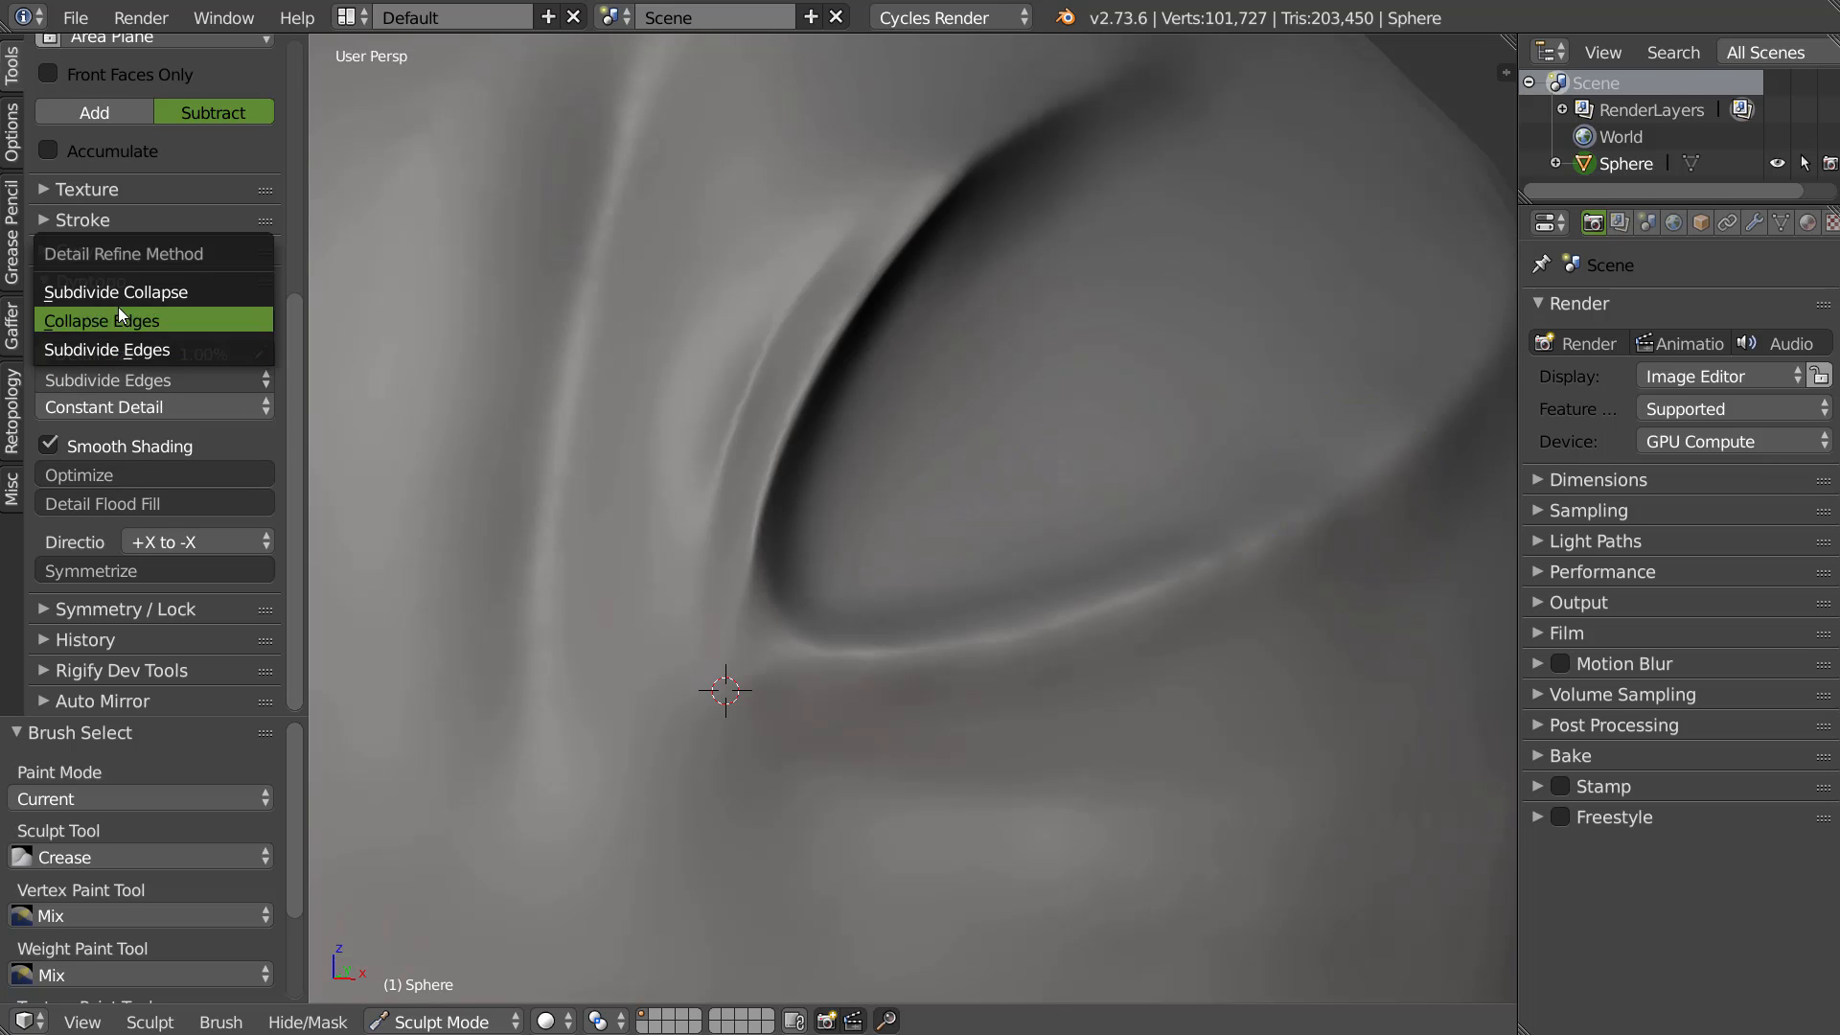
{"action": "left_click", "coordinate": [123, 288]}
{"action": "mouse_move", "coordinate": [831, 663]}
{"action": "left_mouse_down", "text": "ctrl"}
{"action": "mouse_move", "coordinate": [1037, 633]}
{"action": "mouse_move", "coordinate": [1409, 458]}
{"action": "left_mouse_up", "text": "ctrl"}
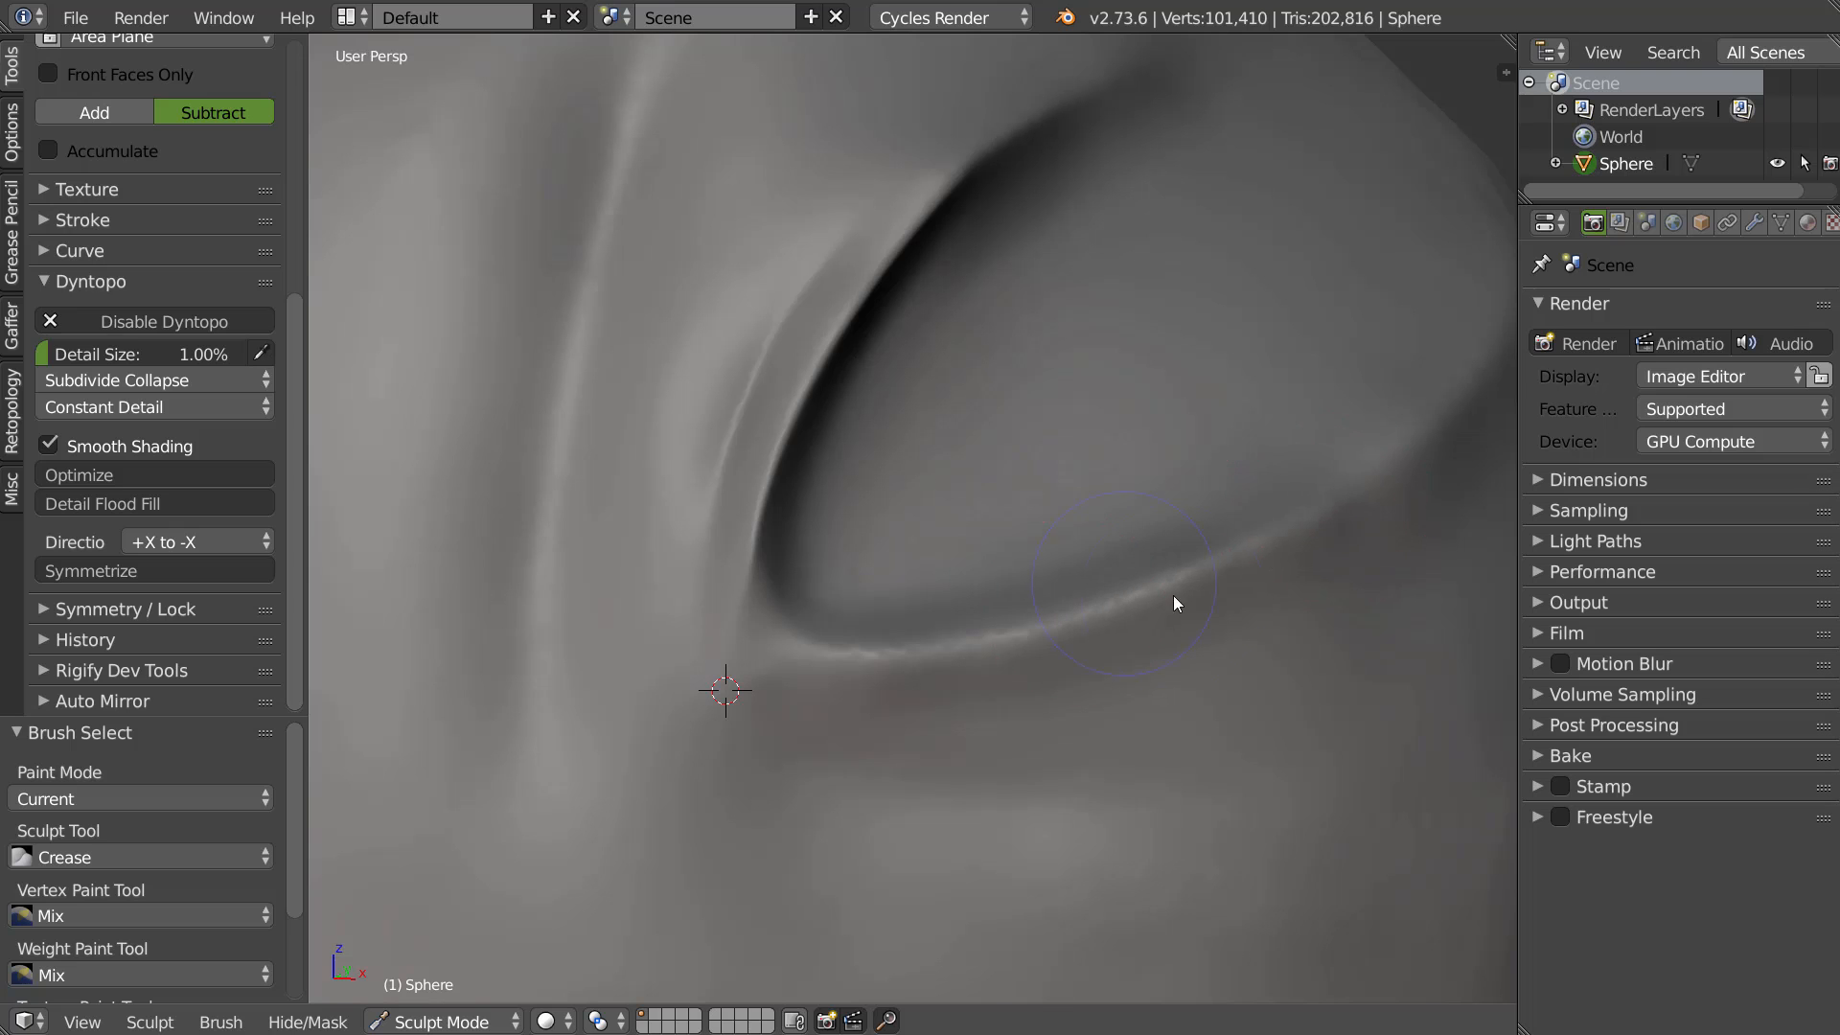
{"action": "mouse_move", "coordinate": [878, 644]}
{"action": "left_mouse_down"}
{"action": "mouse_move", "coordinate": [796, 657]}
{"action": "mouse_move", "coordinate": [909, 653]}
{"action": "left_mouse_up"}
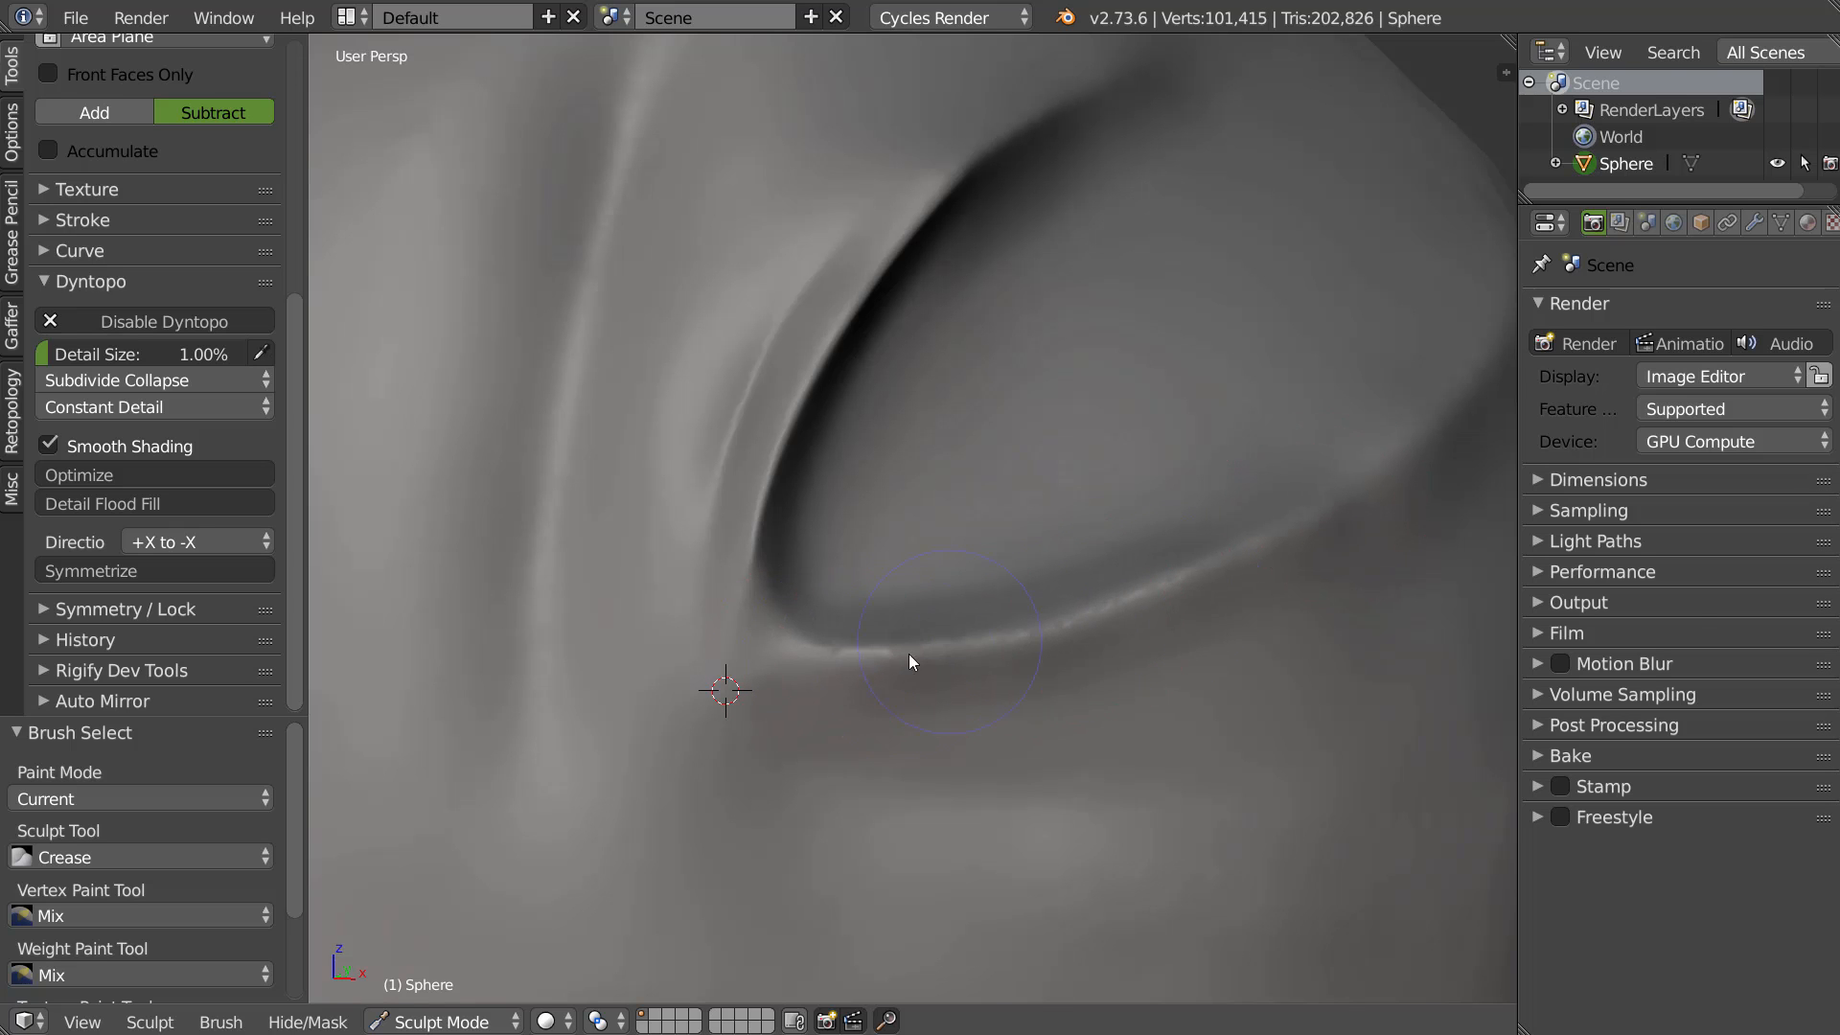
{"action": "mouse_move", "coordinate": [1090, 621]}
{"action": "left_mouse_down", "text": "ctrl"}
{"action": "mouse_move", "coordinate": [1354, 492]}
{"action": "mouse_move", "coordinate": [1436, 421]}
{"action": "mouse_move", "coordinate": [1200, 578]}
{"action": "mouse_move", "coordinate": [887, 642]}
{"action": "mouse_move", "coordinate": [1313, 508]}
{"action": "mouse_move", "coordinate": [1286, 545]}
{"action": "left_mouse_up", "text": "ctrl"}
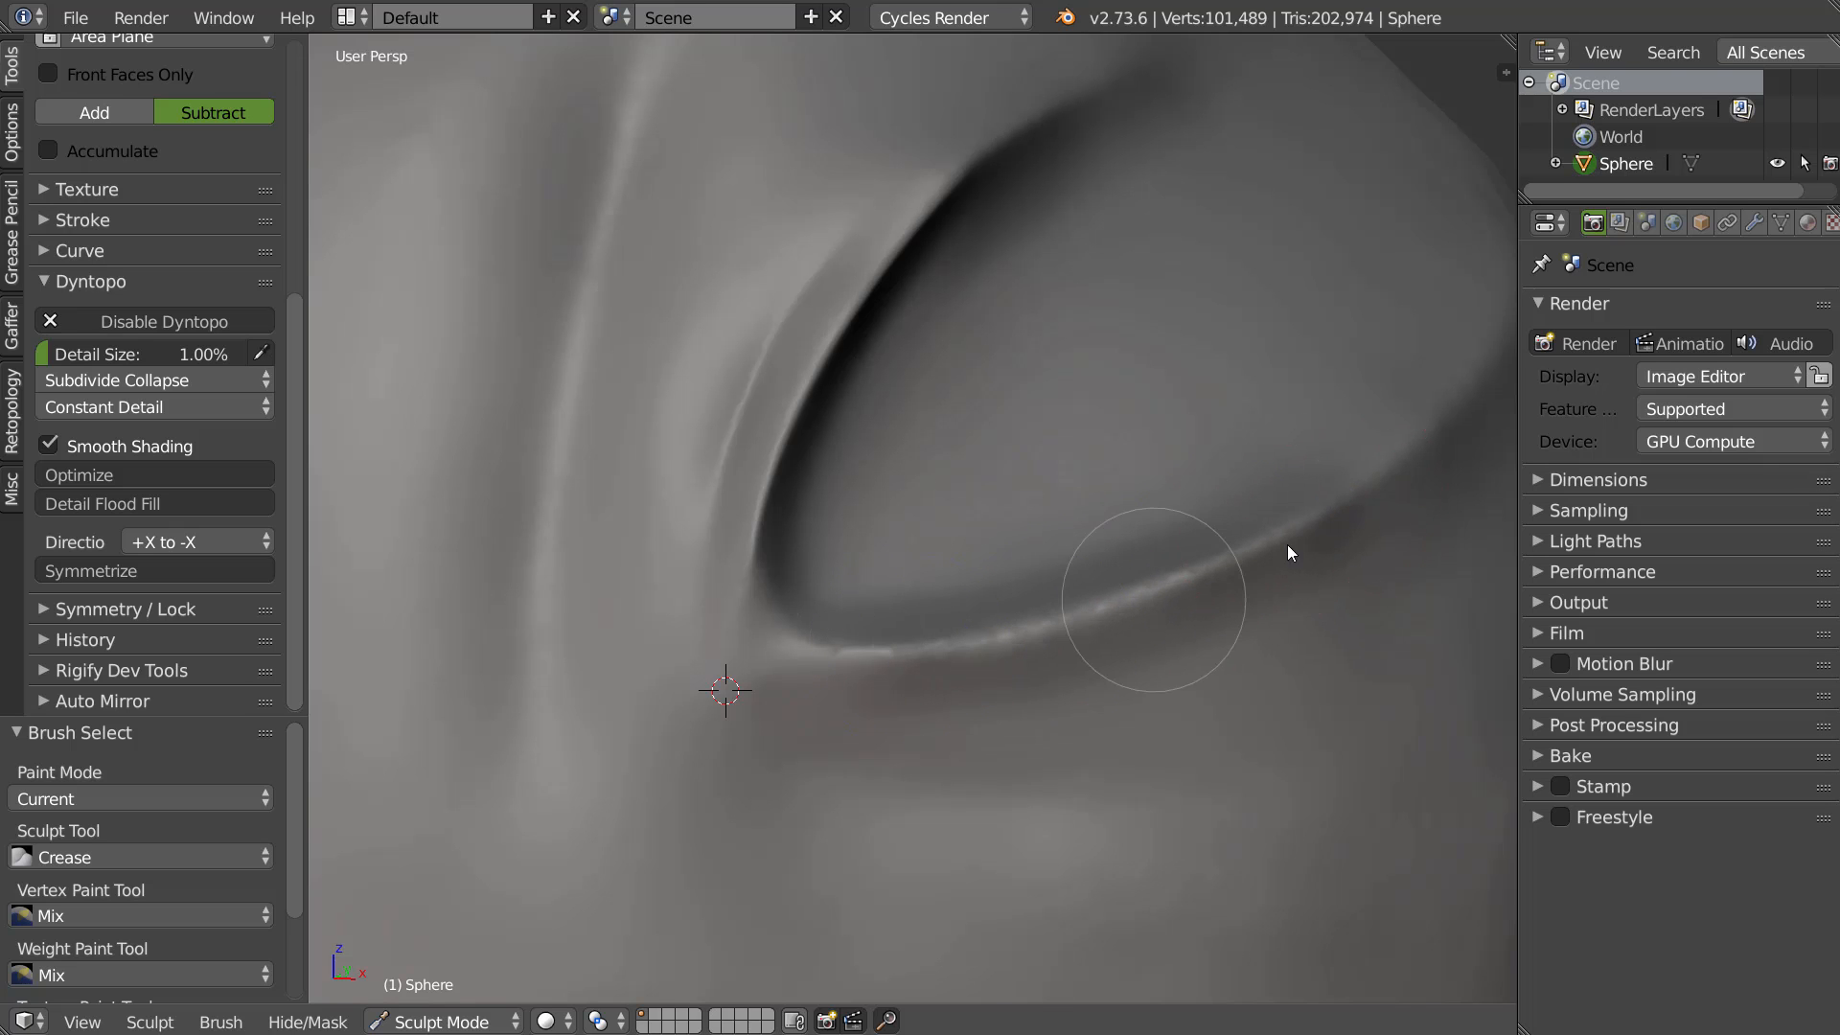
Set the refine method back to Subdivide Edges and sharpen the lower ridge again with inverted Crease strokes
{"action": "left_click", "coordinate": [155, 377]}
{"action": "left_click", "coordinate": [153, 348]}
{"action": "left_click_drag", "start_coordinate": [865, 650], "coordinate": [928, 636], "text": "ctrl"}
{"action": "left_click_drag", "start_coordinate": [1107, 614], "coordinate": [1101, 599], "text": "ctrl"}
{"action": "mouse_move", "coordinate": [1271, 525]}
{"action": "left_mouse_down", "text": "ctrl"}
{"action": "mouse_move", "coordinate": [1330, 487]}
{"action": "mouse_move", "coordinate": [1279, 533]}
{"action": "left_mouse_up", "text": "ctrl"}
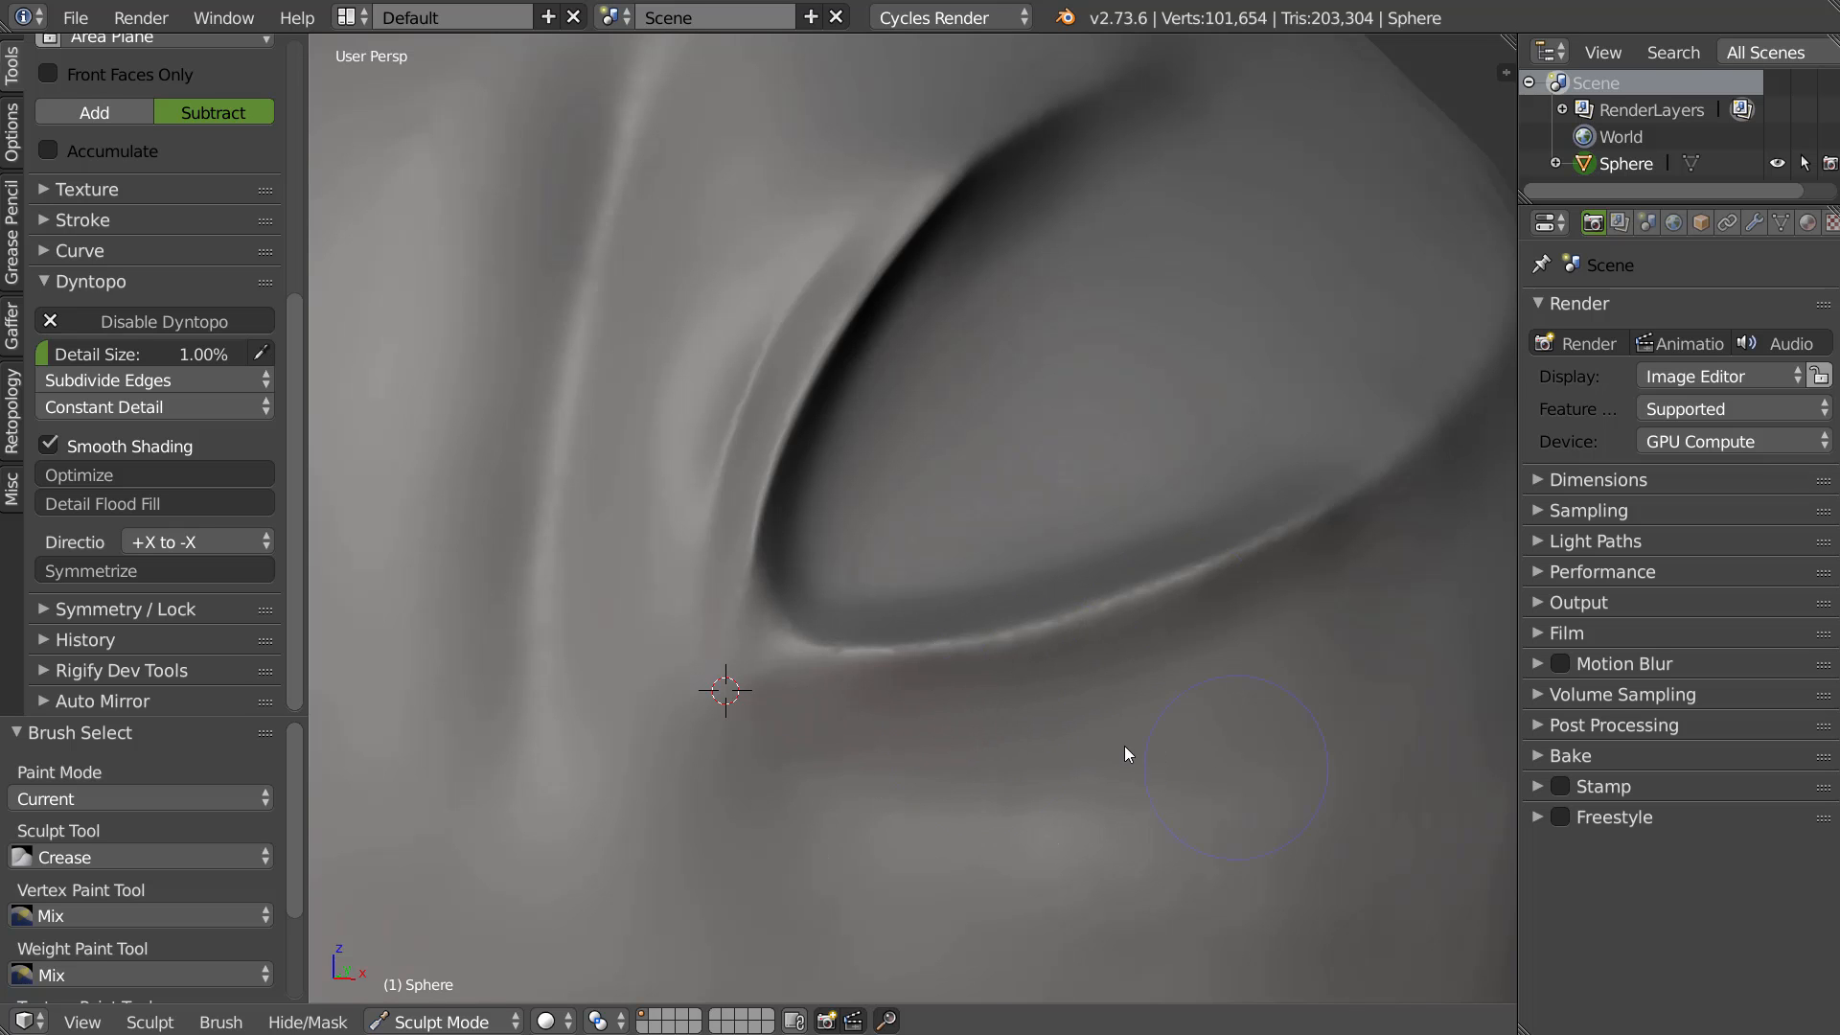
Crease the area beneath the almond-shaped form's lower ridge and extend the secondary fold down past the inner corner
{"action": "left_click_drag", "start_coordinate": [765, 750], "coordinate": [954, 724], "text": "ctrl"}
{"action": "left_click_drag", "start_coordinate": [1438, 705], "coordinate": [1096, 702]}
{"action": "left_click_drag", "start_coordinate": [1249, 636], "coordinate": [1370, 593]}
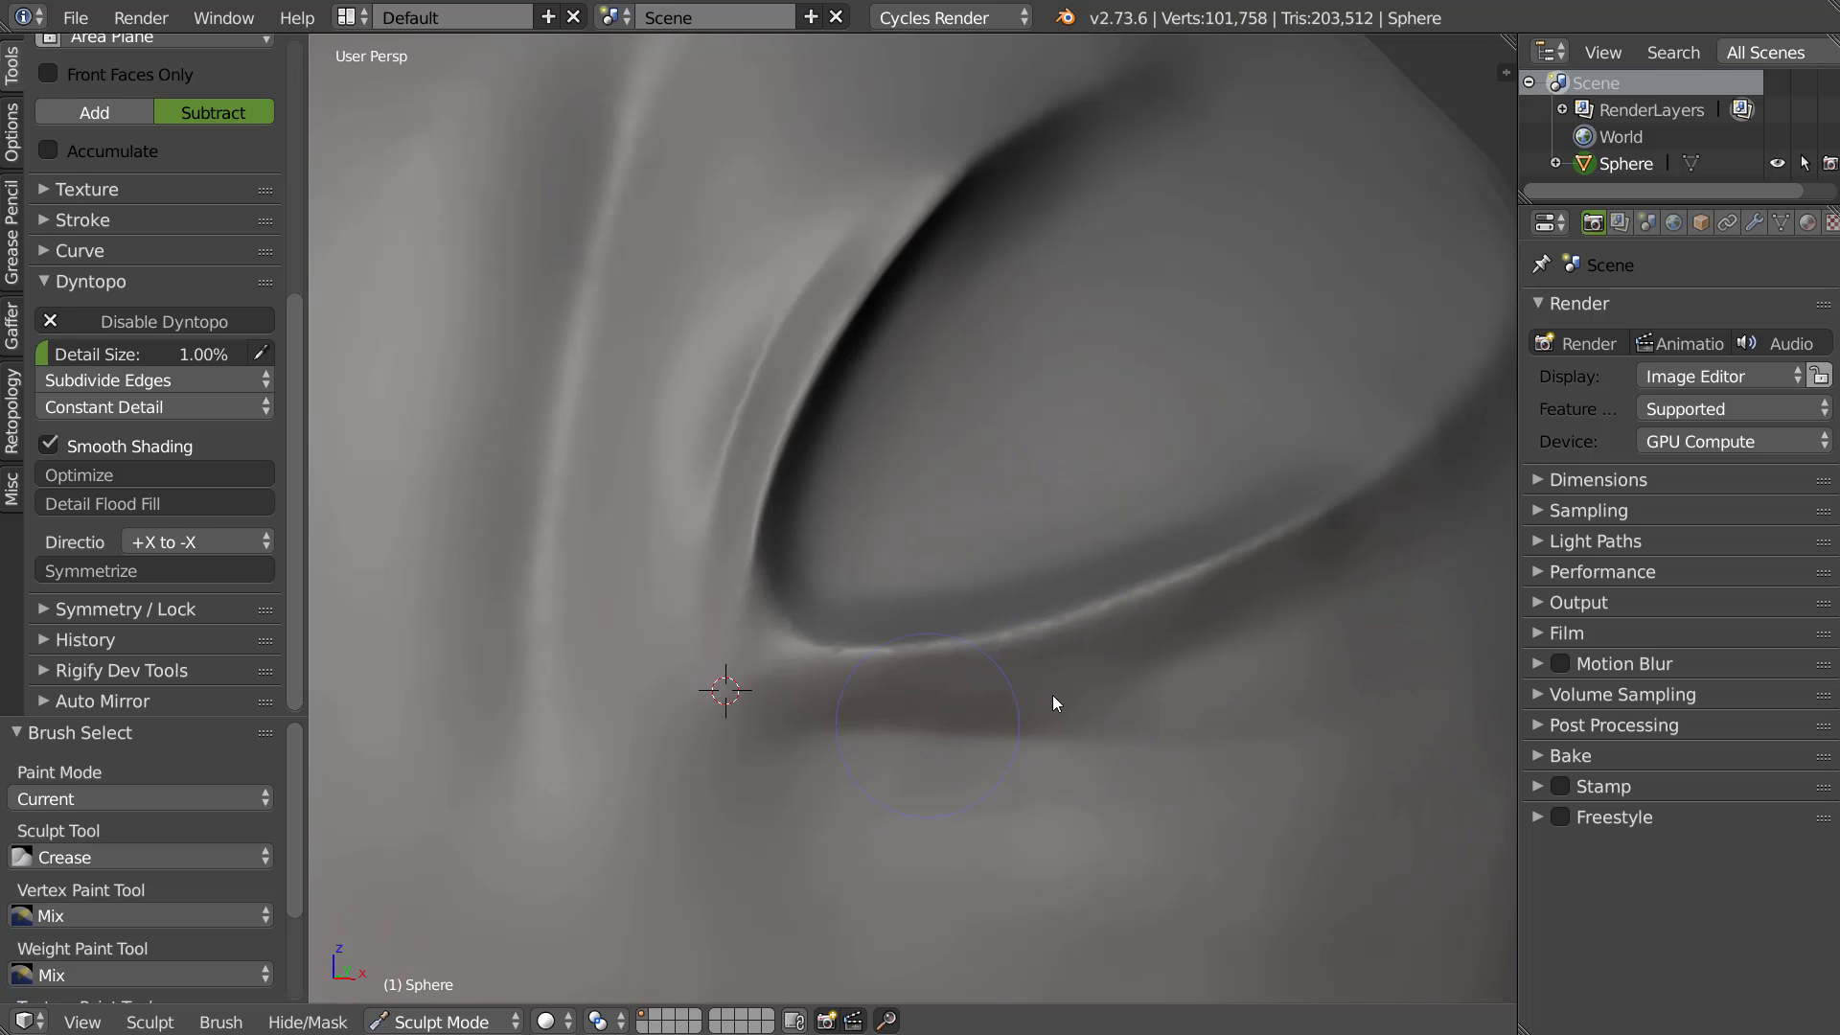
{"action": "left_click_drag", "start_coordinate": [715, 474], "coordinate": [699, 548]}
{"action": "left_click_drag", "start_coordinate": [683, 628], "coordinate": [628, 710]}
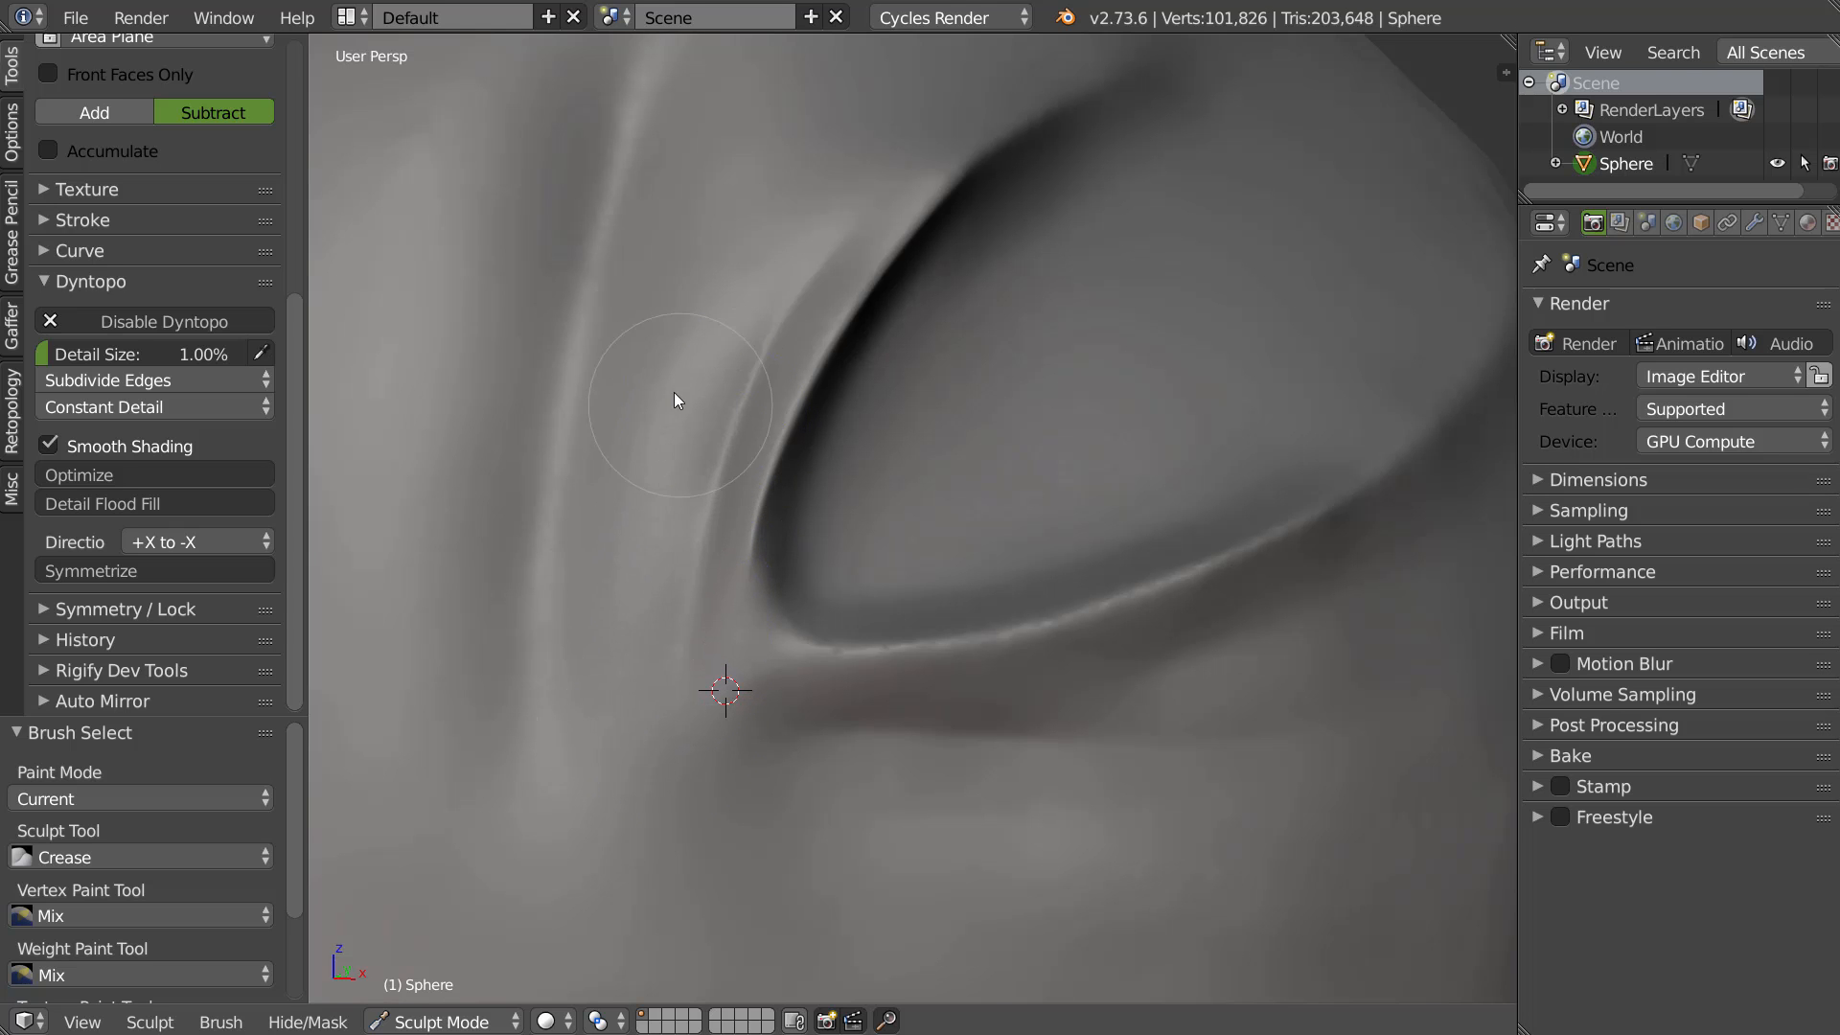
Crease a groove inside the almond-shaped form along its upper edge, from the inner corner upward
{"action": "scroll", "coordinate": [939, 426], "scroll_direction": "down", "scroll_amount": 8}
{"action": "middle_click_drag", "start_coordinate": [977, 463], "coordinate": [946, 466]}
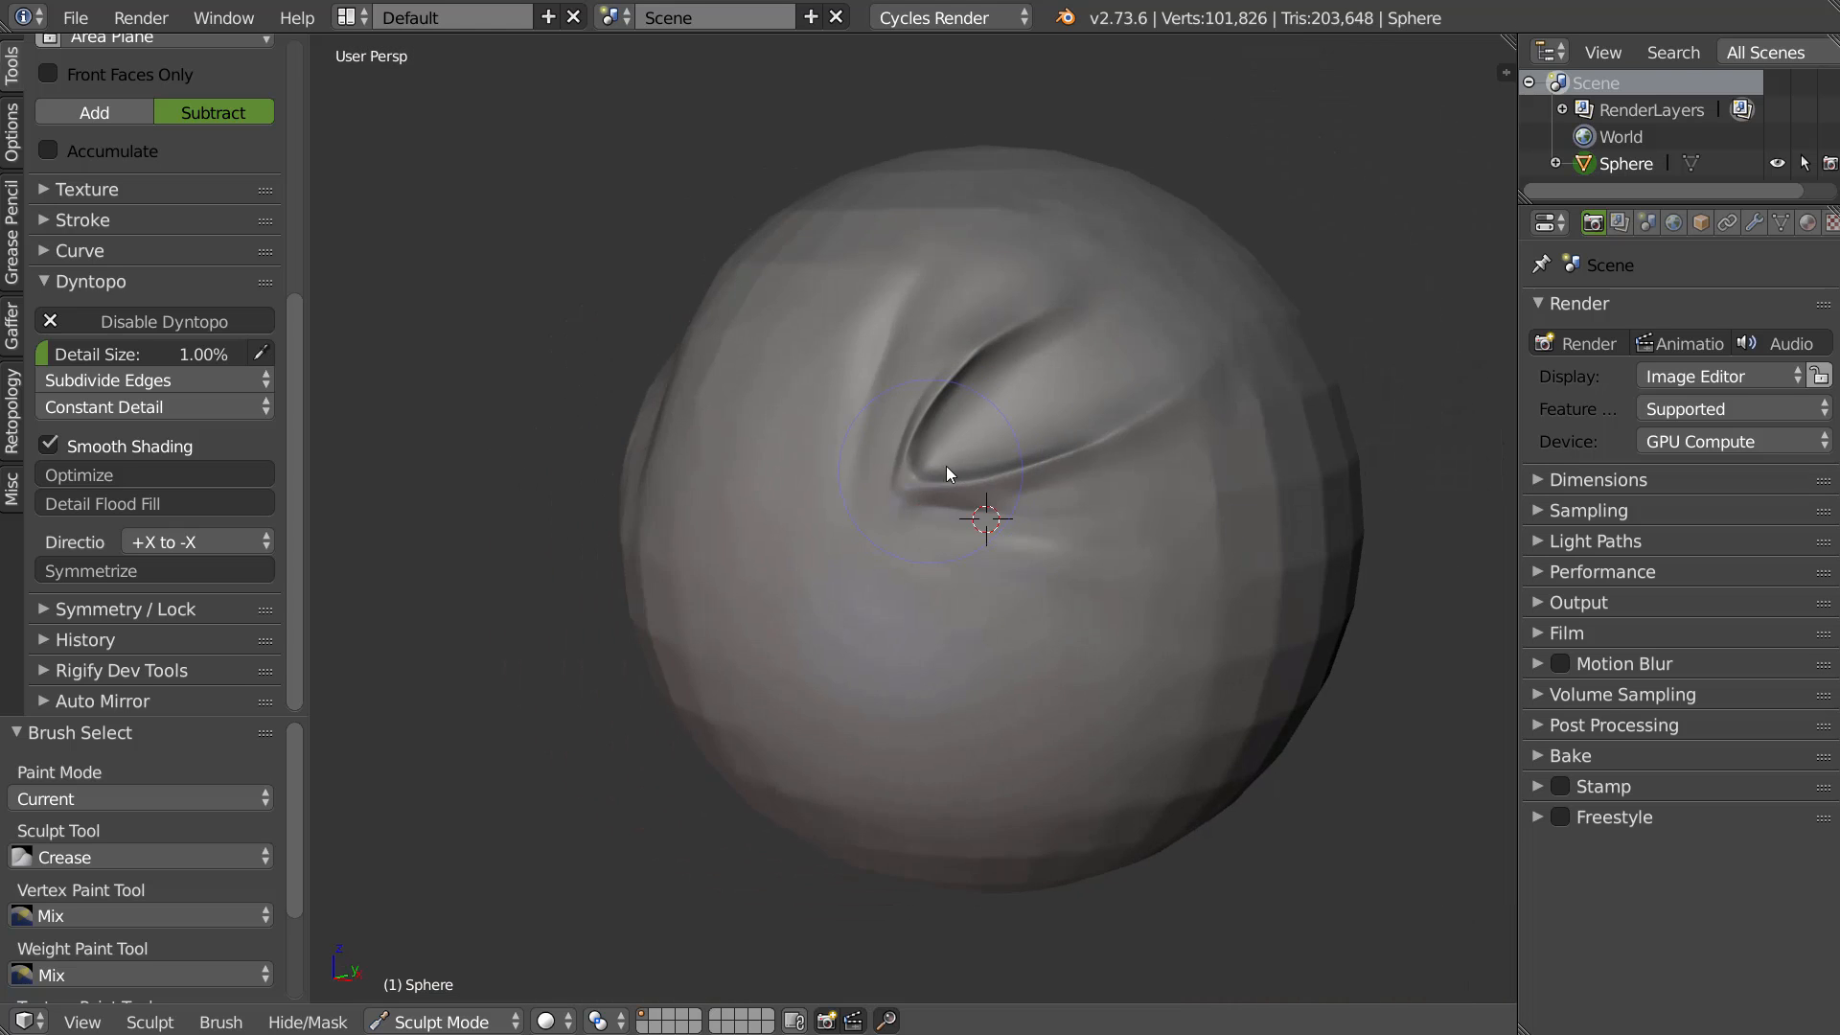
{"action": "scroll", "coordinate": [964, 446], "scroll_direction": "up", "scroll_amount": 10}
{"action": "middle_click_drag", "start_coordinate": [855, 372], "coordinate": [889, 333]}
{"action": "middle_click_drag", "start_coordinate": [346, 668], "coordinate": [575, 550]}
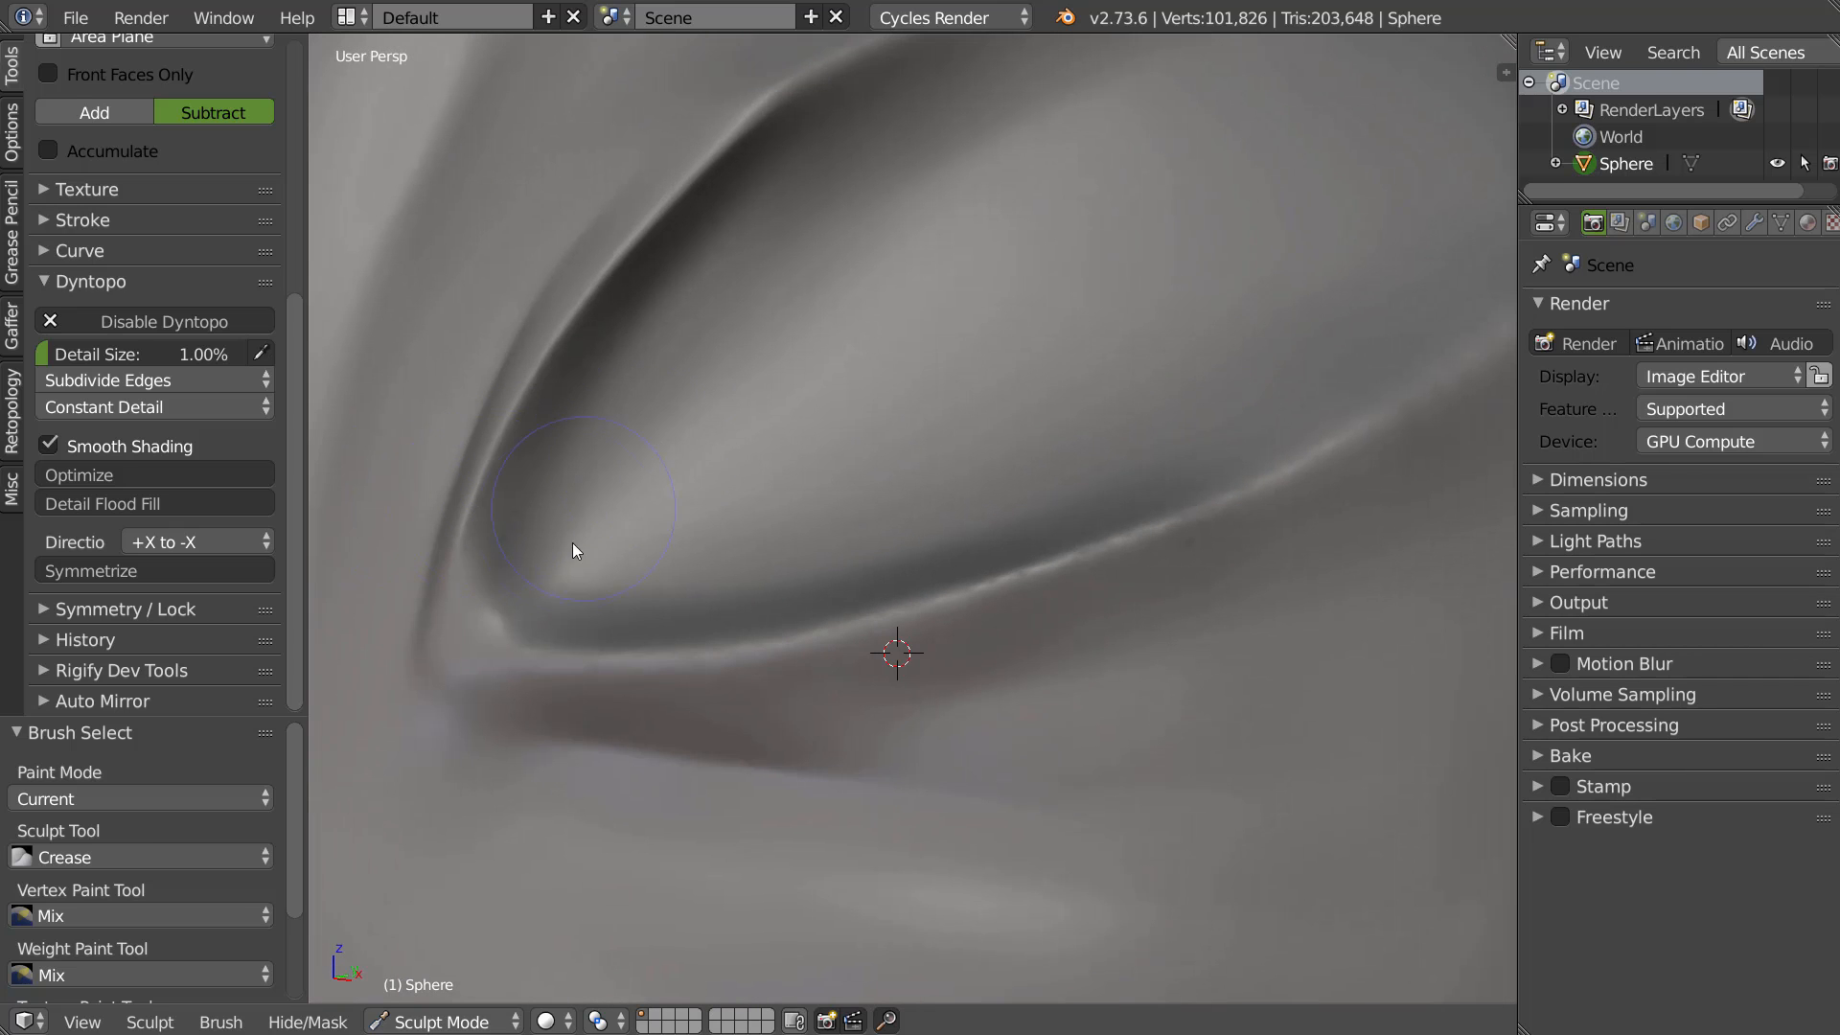
{"action": "mouse_move", "coordinate": [602, 436]}
{"action": "left_mouse_down"}
{"action": "mouse_move", "coordinate": [715, 296]}
{"action": "mouse_move", "coordinate": [588, 509]}
{"action": "mouse_move", "coordinate": [657, 377]}
{"action": "mouse_move", "coordinate": [871, 164]}
{"action": "left_mouse_up"}
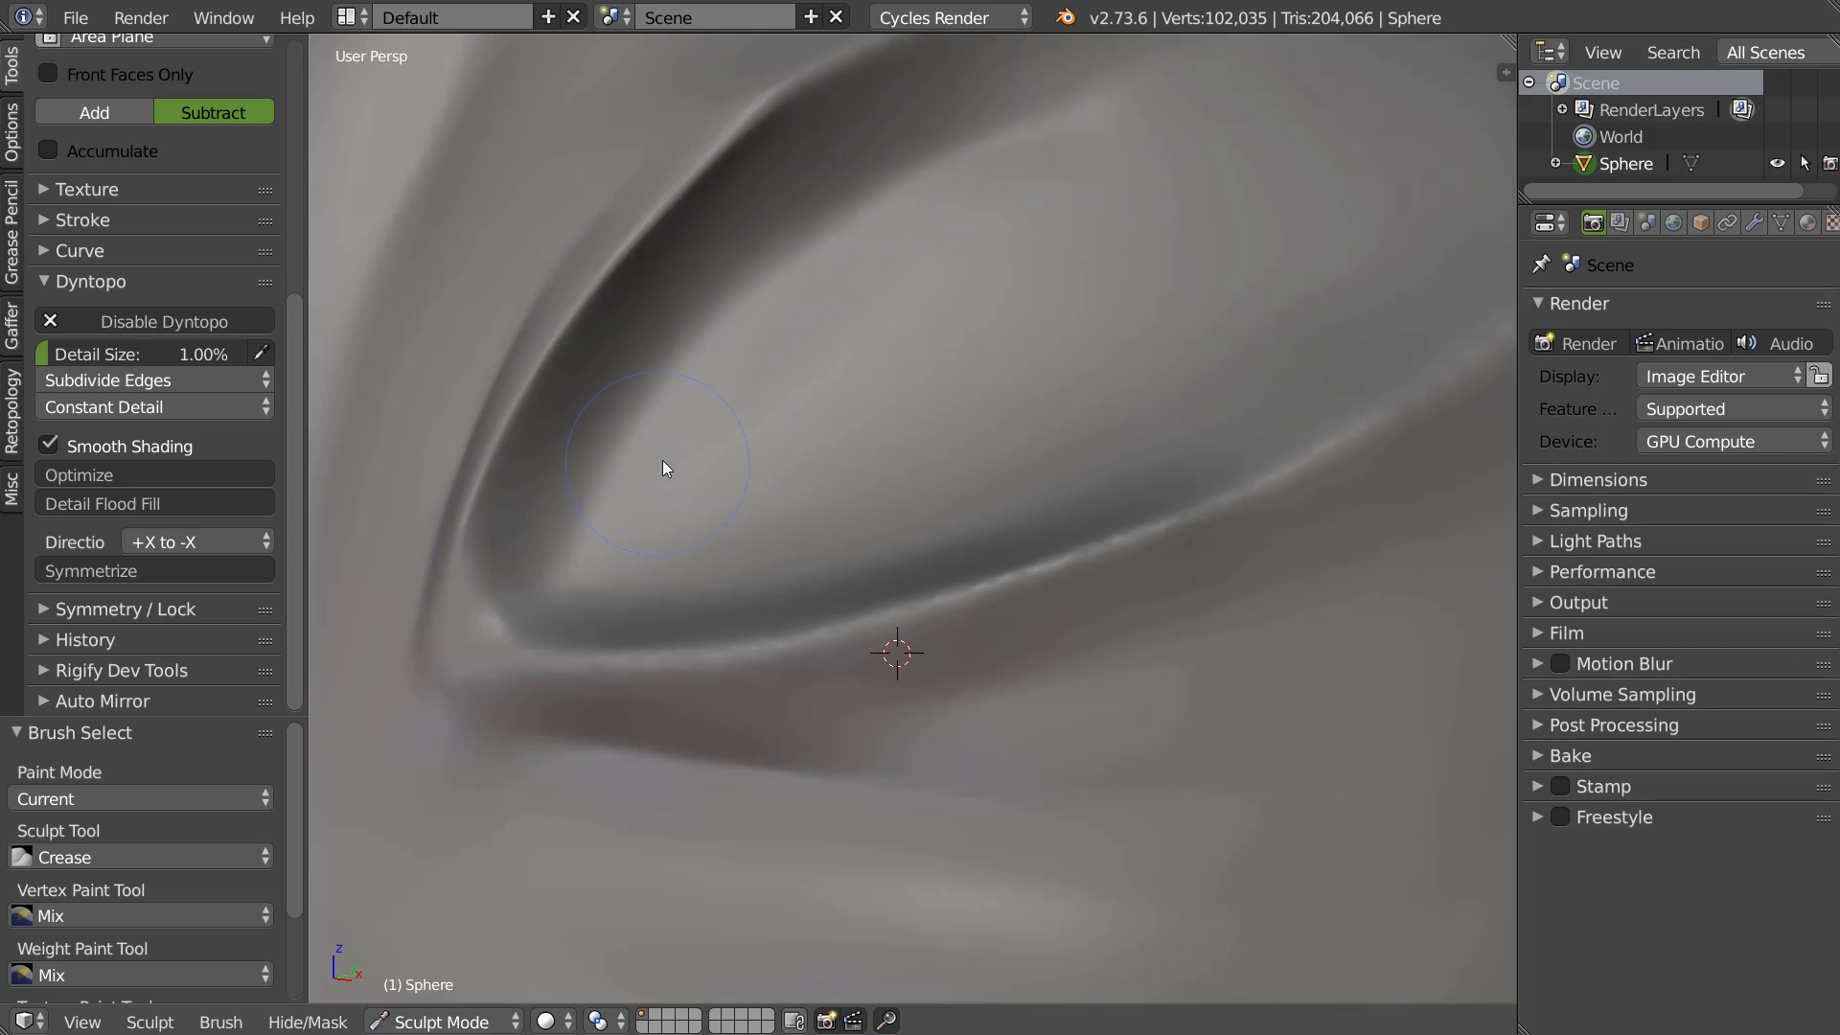
Crease the inside of the almond-shaped form along its lower ridge, from the inner corner toward the far end
{"action": "middle_click_drag", "start_coordinate": [663, 460], "coordinate": [745, 565]}
{"action": "left_click_drag", "start_coordinate": [629, 600], "coordinate": [796, 548]}
{"action": "left_click_drag", "start_coordinate": [657, 573], "coordinate": [953, 486]}
{"action": "left_click_drag", "start_coordinate": [750, 559], "coordinate": [1195, 325]}
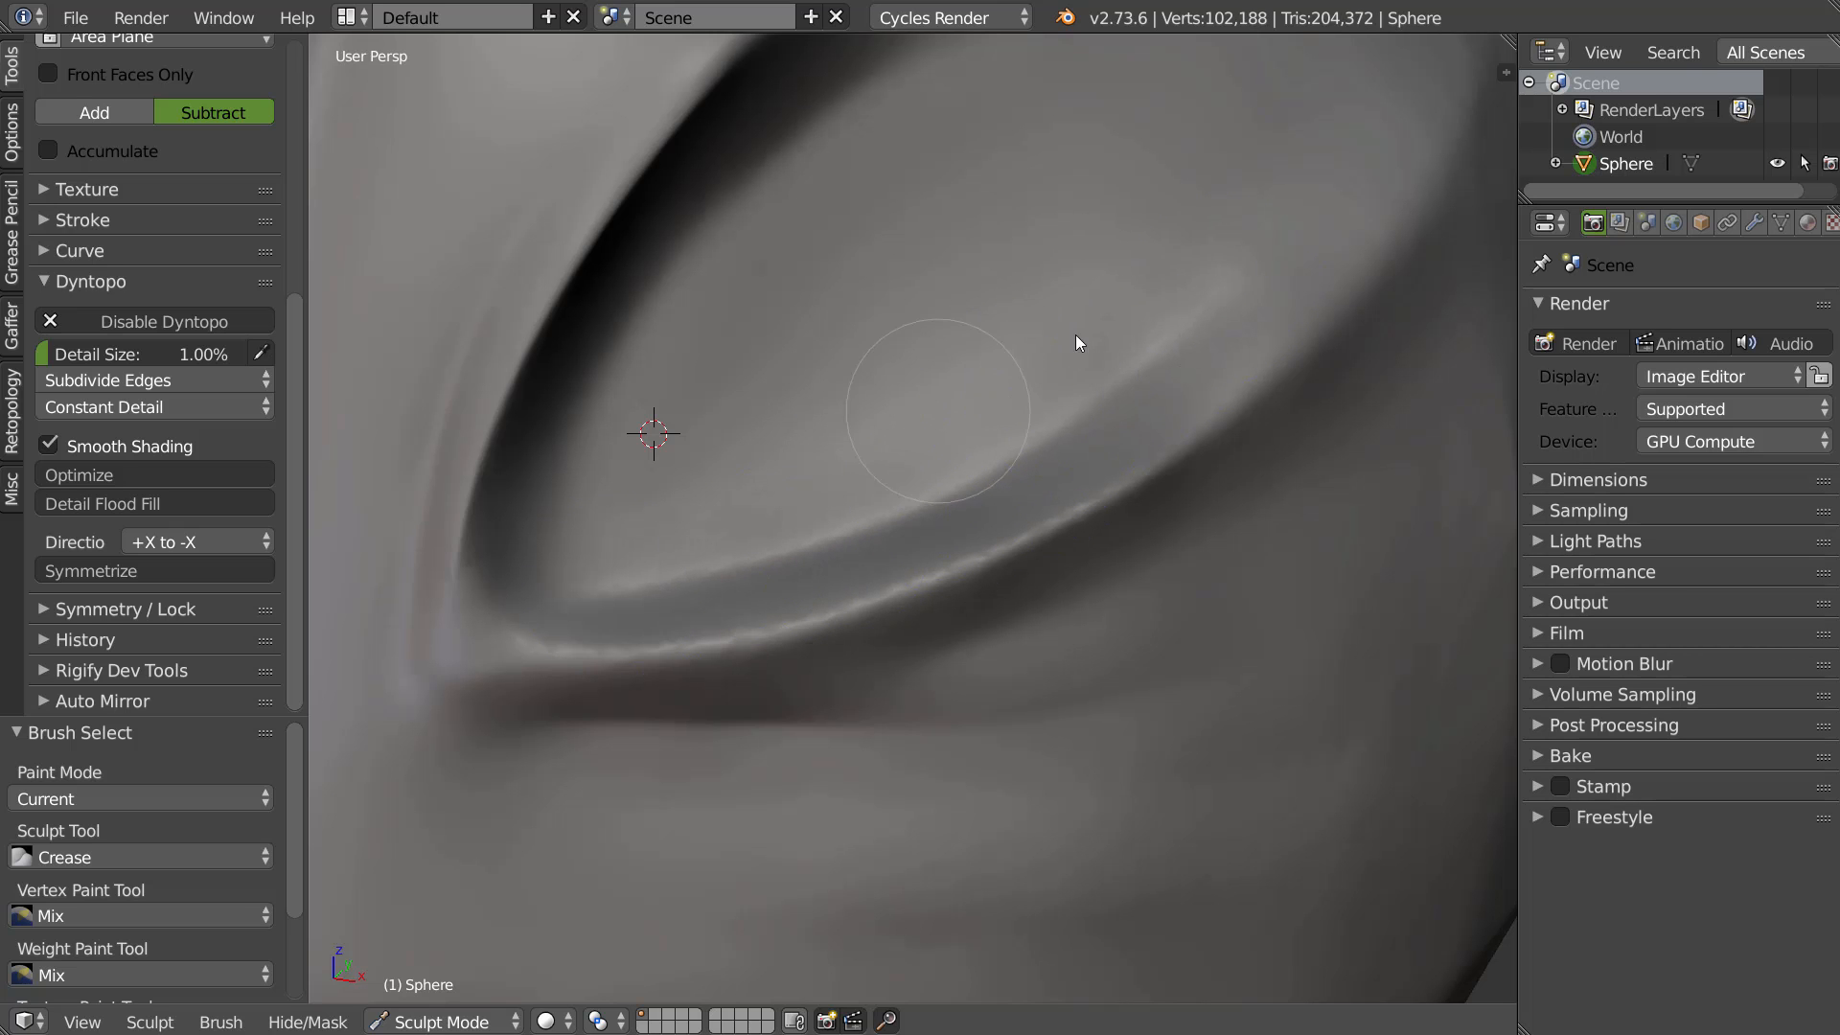
Crease a curved fold on the surface below the almond-shaped form's inner corner
{"action": "scroll", "coordinate": [912, 426], "scroll_direction": "down", "scroll_amount": 3}
{"action": "middle_click_drag", "start_coordinate": [891, 451], "coordinate": [929, 383]}
{"action": "middle_click_drag", "start_coordinate": [832, 577], "coordinate": [811, 578]}
{"action": "mouse_move", "coordinate": [694, 595]}
{"action": "left_mouse_down"}
{"action": "mouse_move", "coordinate": [729, 654]}
{"action": "mouse_move", "coordinate": [762, 659]}
{"action": "mouse_move", "coordinate": [701, 606]}
{"action": "mouse_move", "coordinate": [772, 673]}
{"action": "mouse_move", "coordinate": [891, 649]}
{"action": "left_mouse_up"}
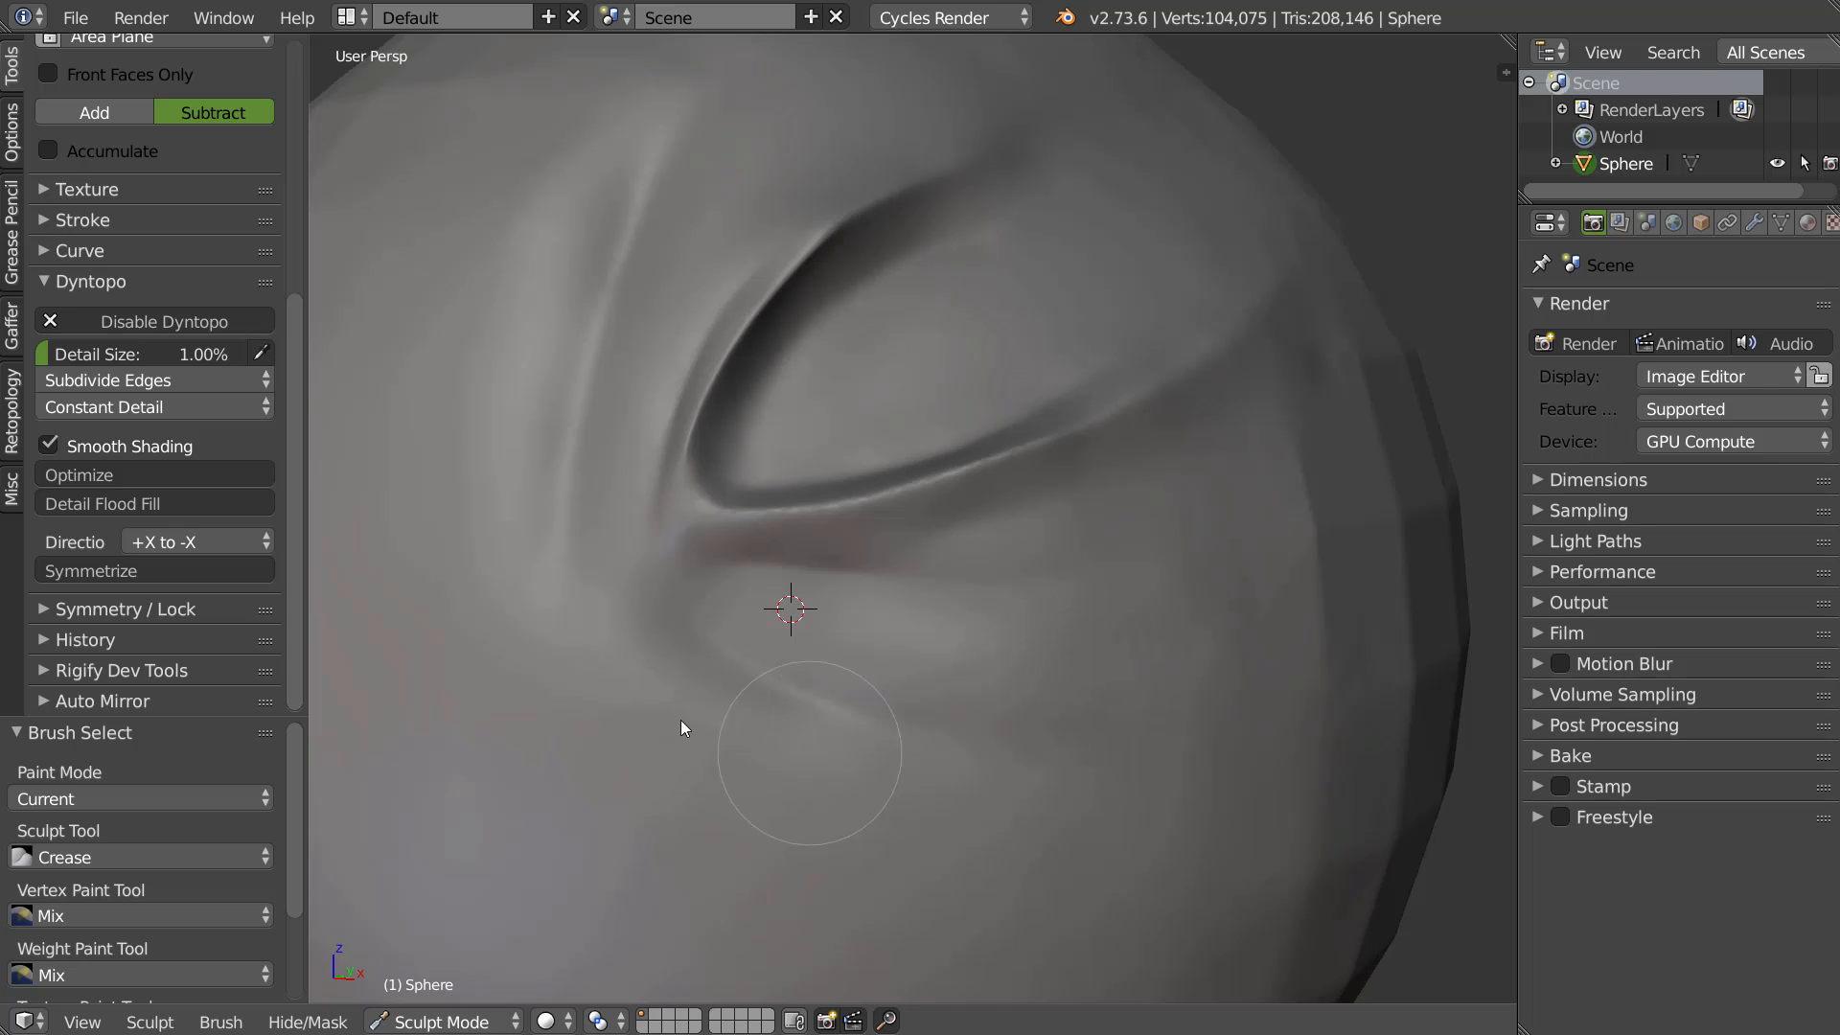
Symmetrize the sculpt in the +X to -X direction so both sides carry the eye form
{"action": "middle_click_drag", "start_coordinate": [801, 573], "coordinate": [1071, 625]}
{"action": "mouse_move", "coordinate": [920, 575]}
{"action": "middle_mouse_down"}
{"action": "mouse_move", "coordinate": [971, 524]}
{"action": "mouse_move", "coordinate": [865, 538]}
{"action": "mouse_move", "coordinate": [916, 585]}
{"action": "middle_mouse_up"}
{"action": "scroll", "coordinate": [861, 541], "scroll_direction": "up", "scroll_amount": 2}
{"action": "middle_click_drag", "start_coordinate": [658, 220], "coordinate": [791, 319], "text": "shift"}
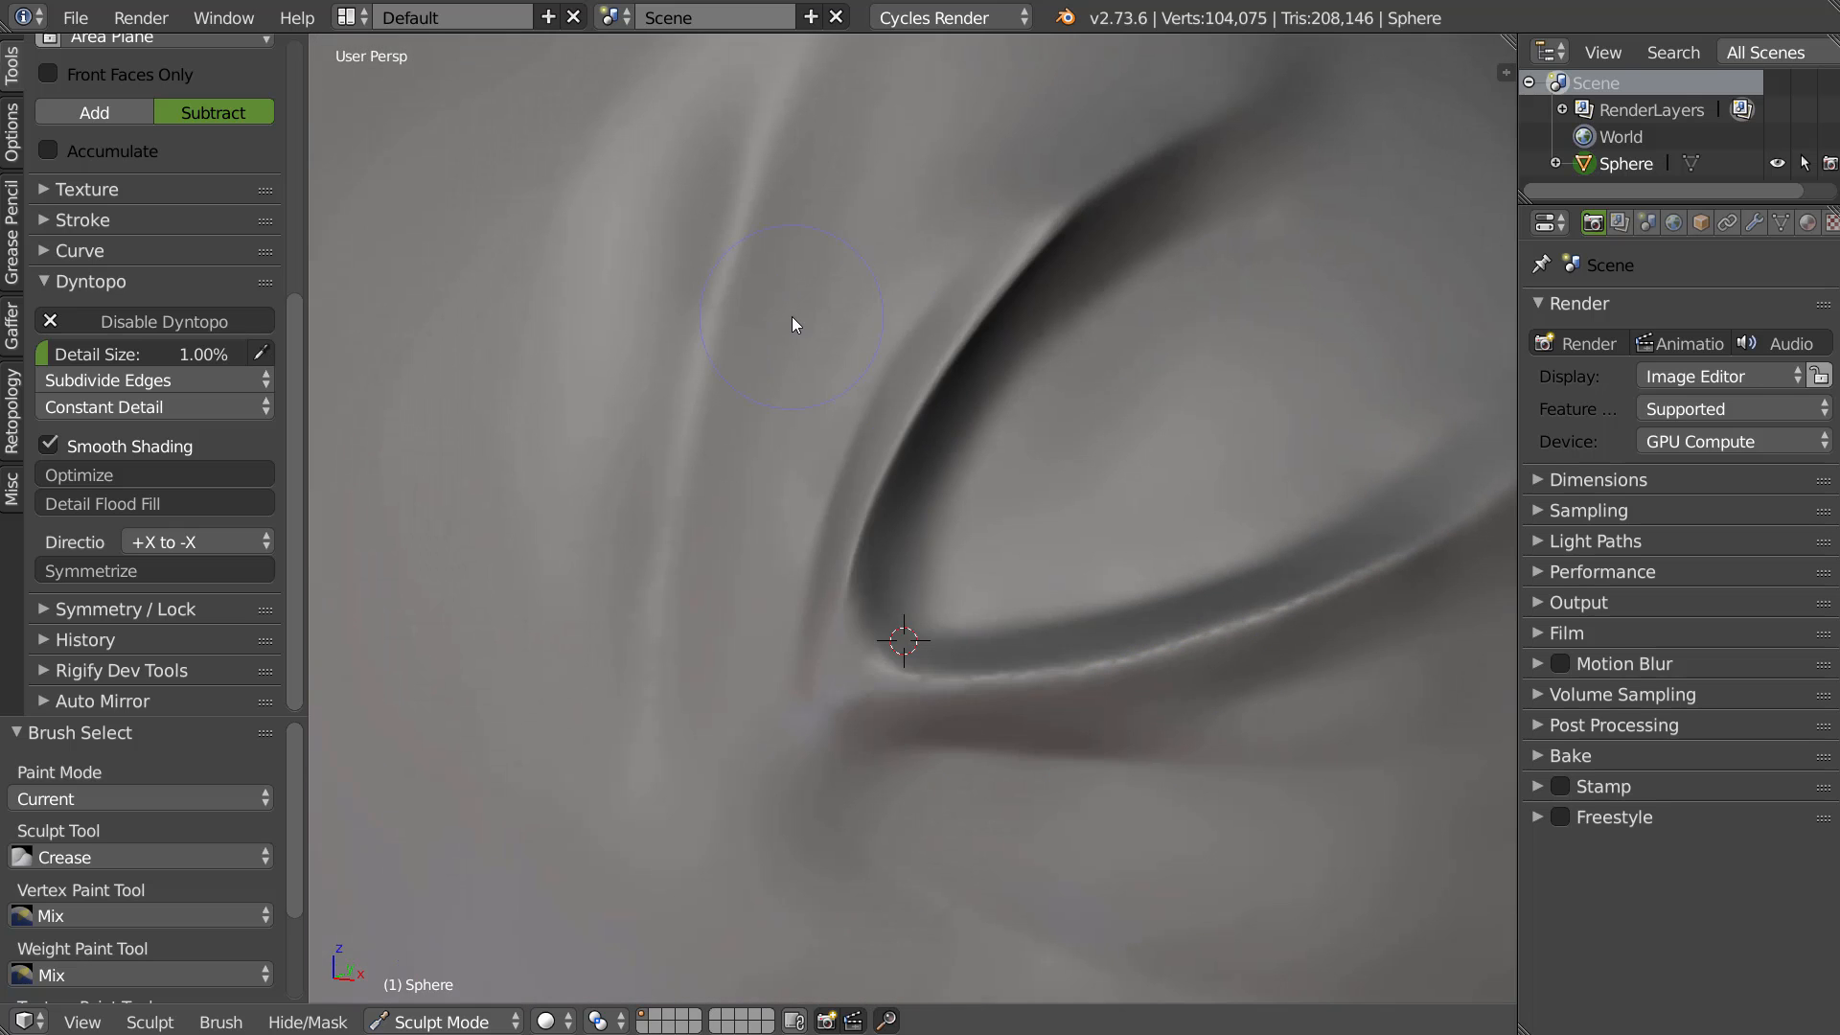
{"action": "scroll", "coordinate": [1016, 406], "scroll_direction": "down", "scroll_amount": 3}
{"action": "middle_click_drag", "start_coordinate": [1012, 416], "coordinate": [1026, 284], "text": "shift"}
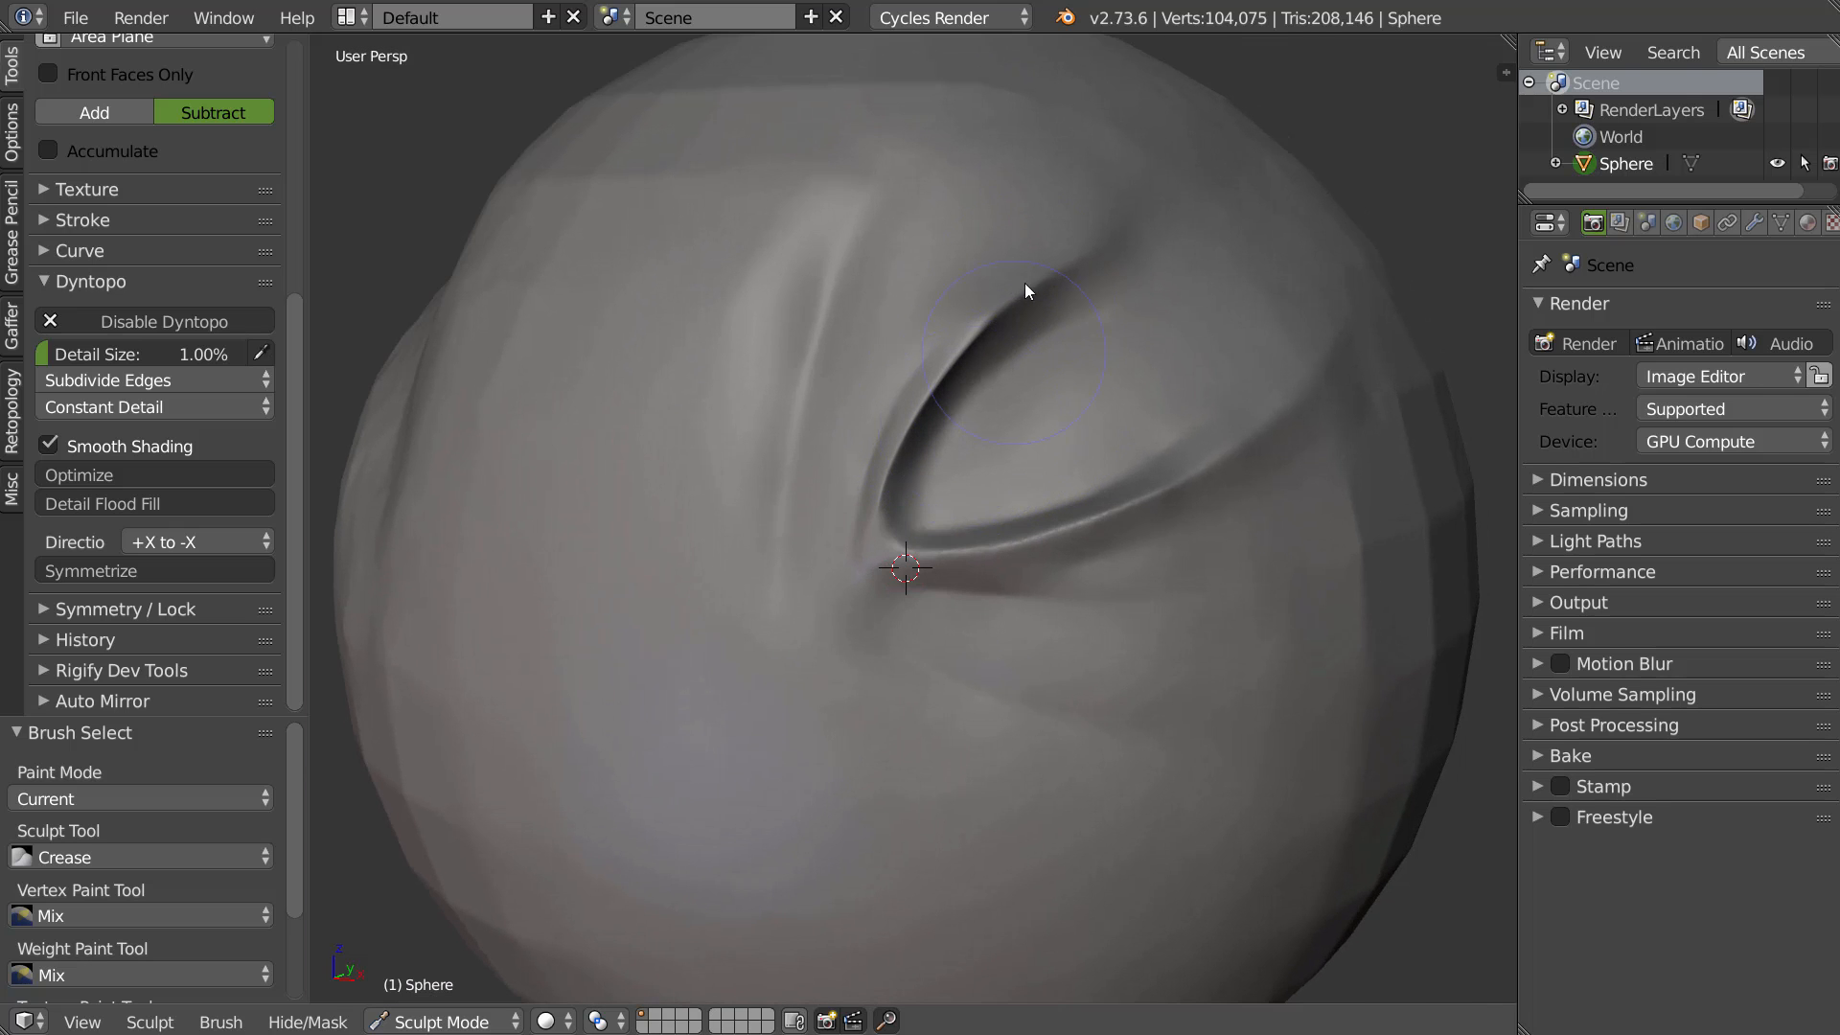
{"action": "middle_click_drag", "start_coordinate": [882, 585], "coordinate": [974, 494]}
{"action": "scroll", "coordinate": [1016, 506], "scroll_direction": "down", "scroll_amount": 4}
{"action": "left_click", "coordinate": [186, 544]}
{"action": "left_click", "coordinate": [187, 493]}
{"action": "left_click", "coordinate": [171, 546]}
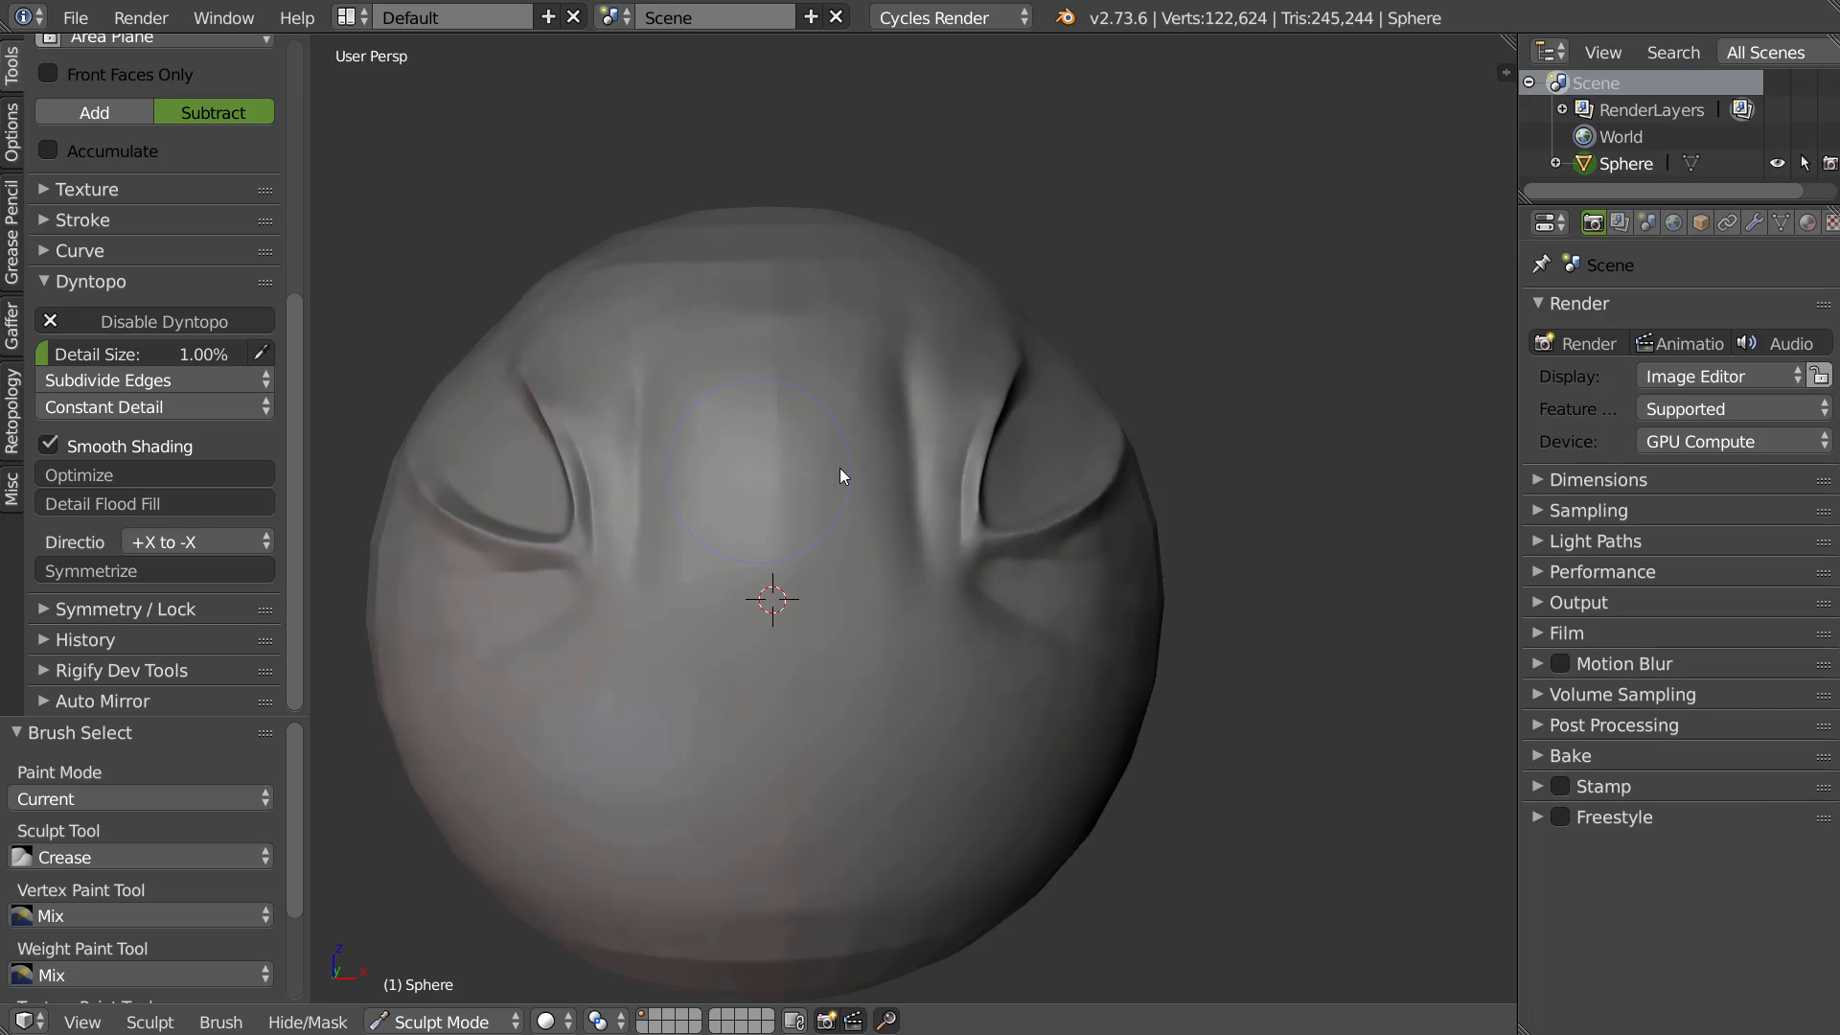
Sample the dyntopo detail size from the forehead surface between the eyes
{"action": "middle_click_drag", "start_coordinate": [833, 468], "coordinate": [740, 485]}
{"action": "scroll", "coordinate": [757, 422], "scroll_direction": "up", "scroll_amount": 2}
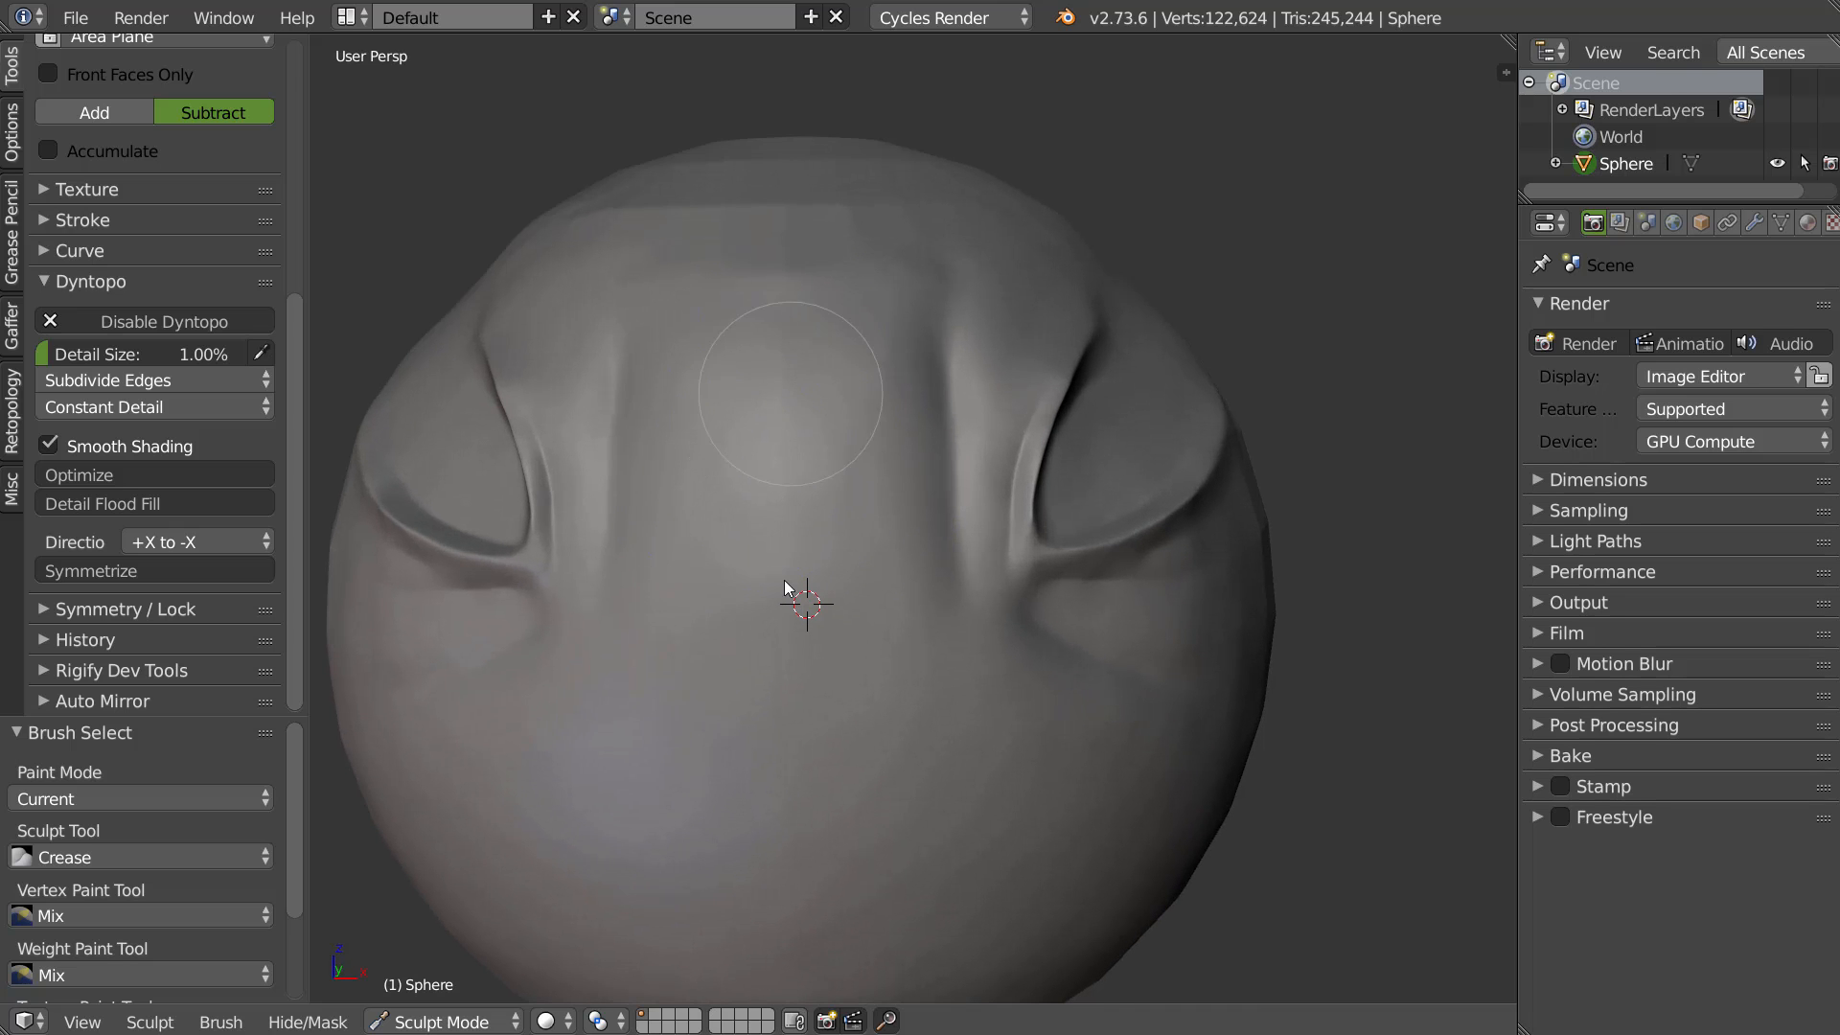
{"action": "middle_click_drag", "start_coordinate": [908, 491], "coordinate": [778, 439]}
{"action": "scroll", "coordinate": [745, 373], "scroll_direction": "up", "scroll_amount": 2}
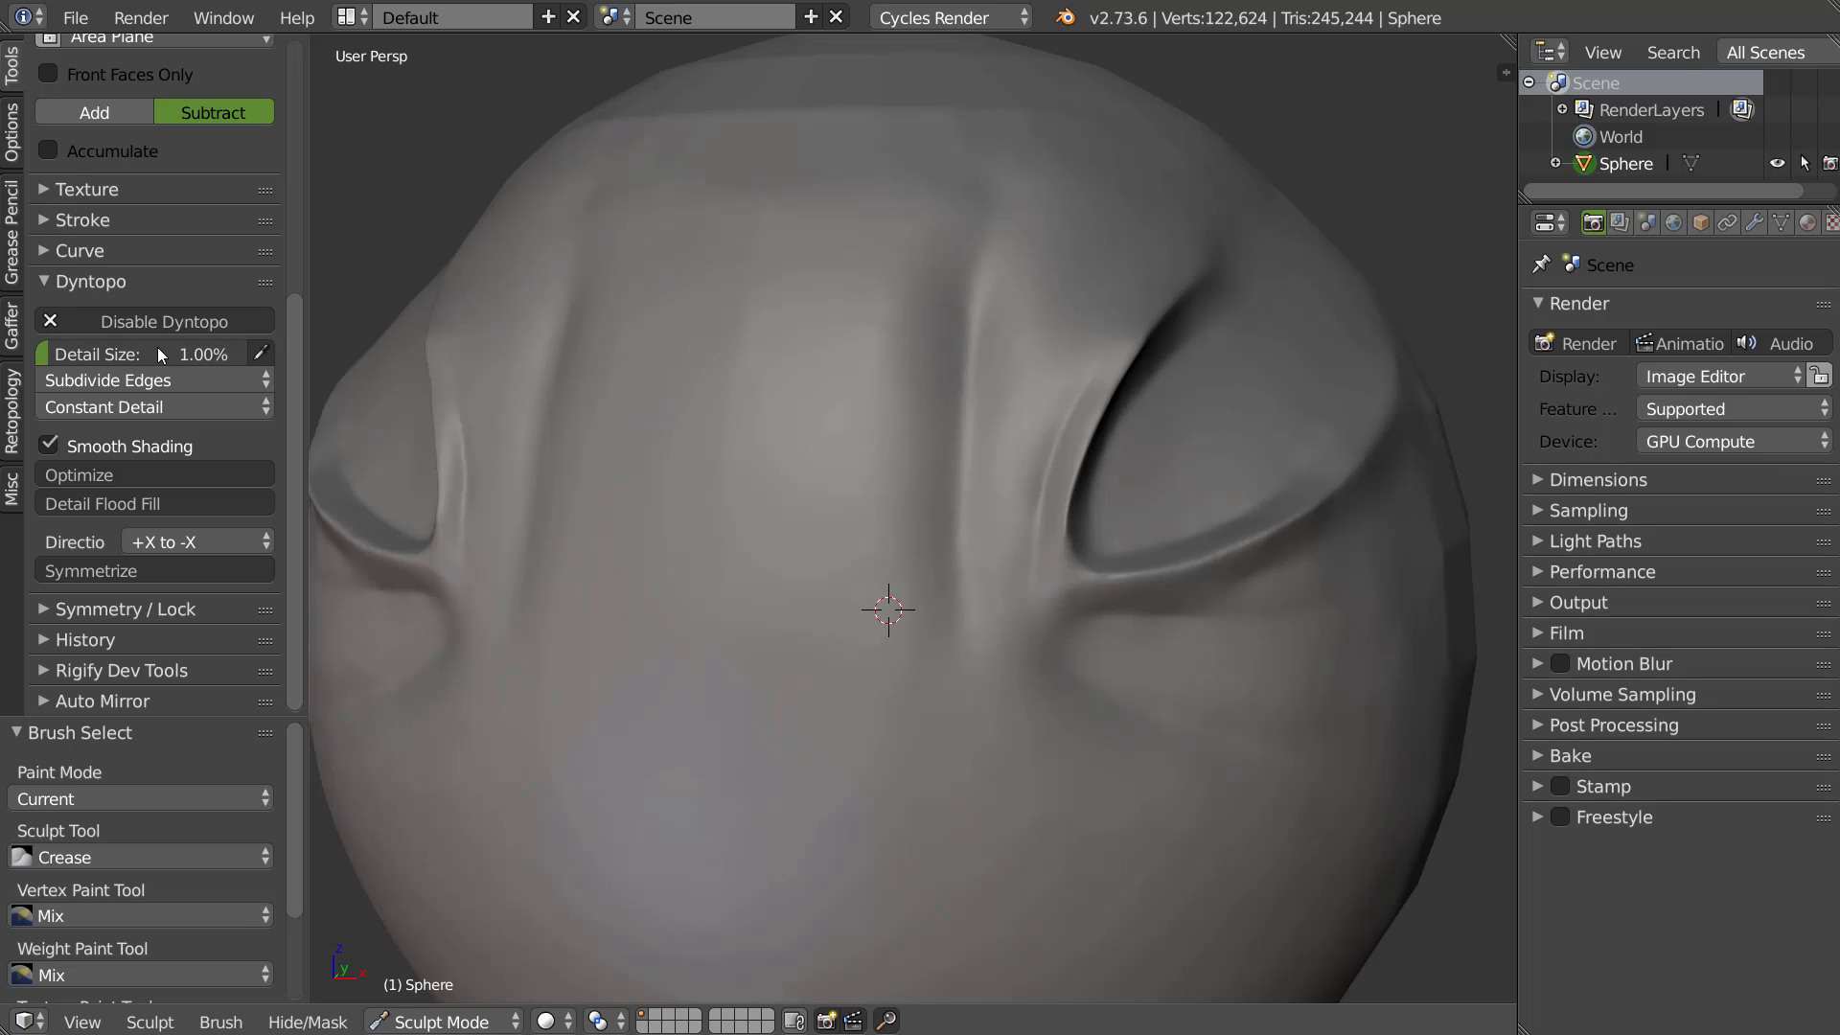
{"action": "left_click", "coordinate": [259, 353]}
{"action": "left_click", "coordinate": [810, 434]}
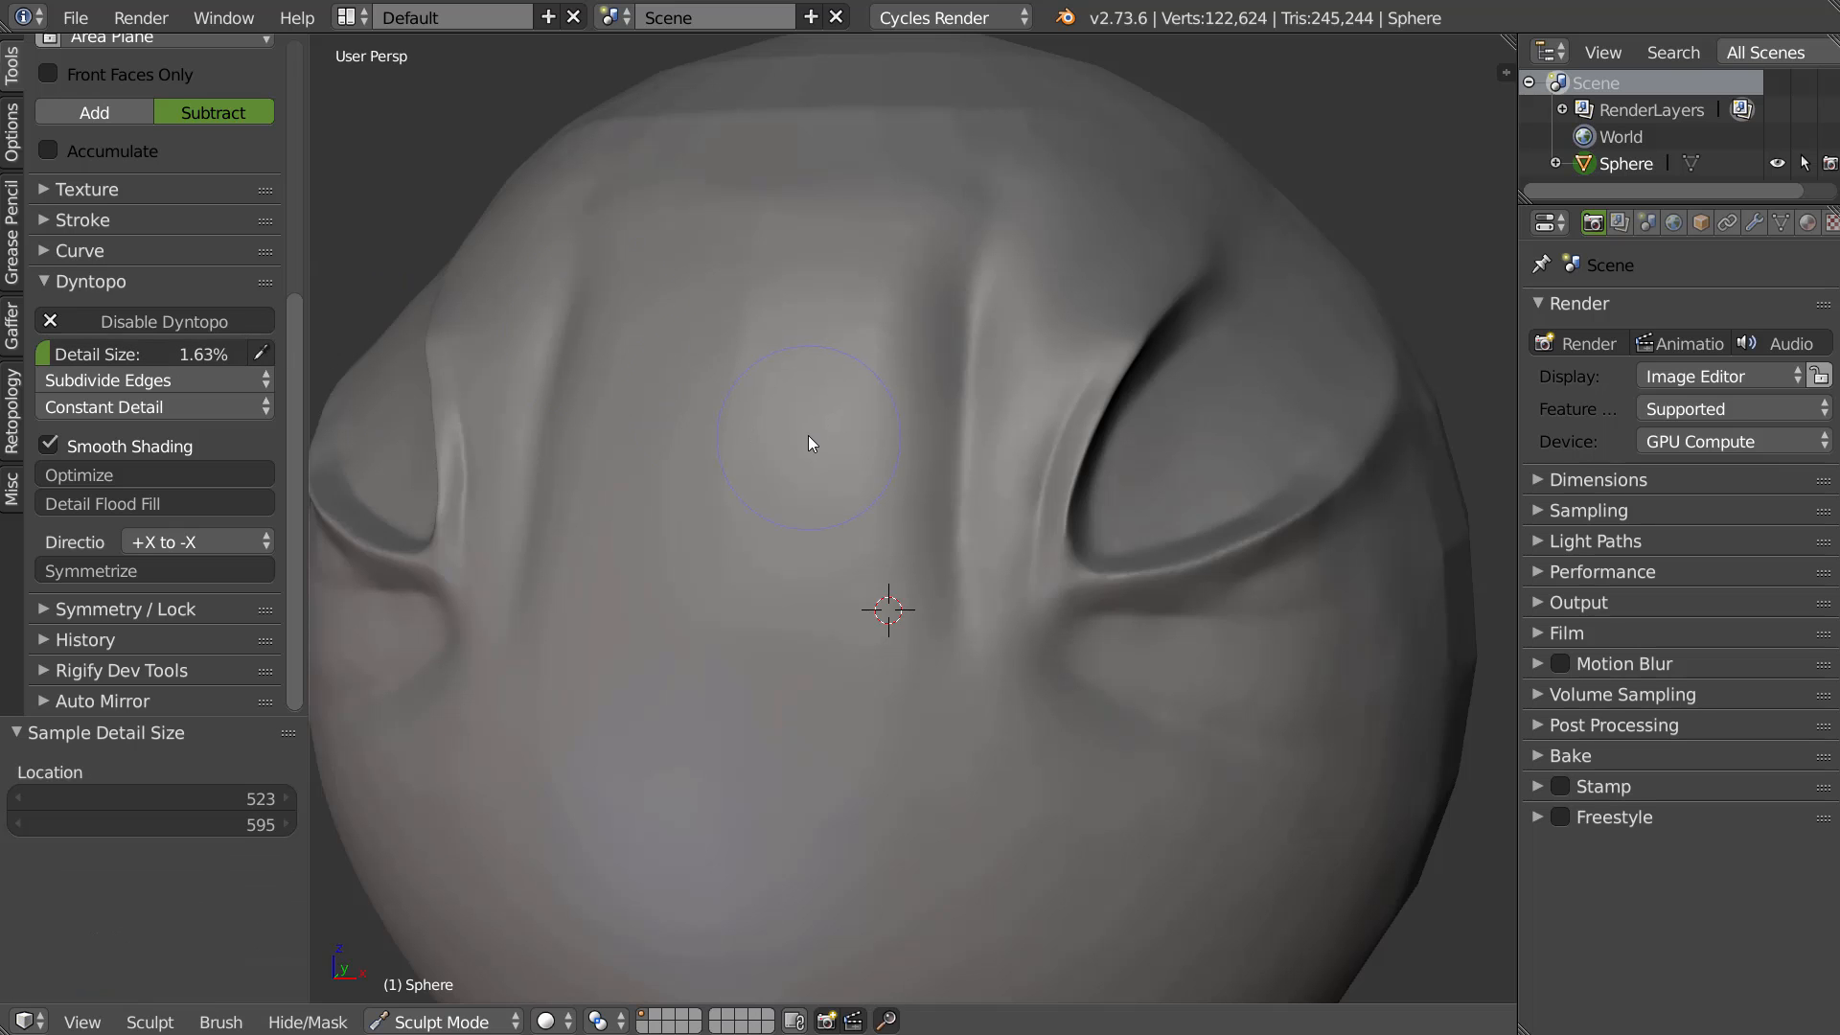
{"action": "left_click", "coordinate": [168, 351]}
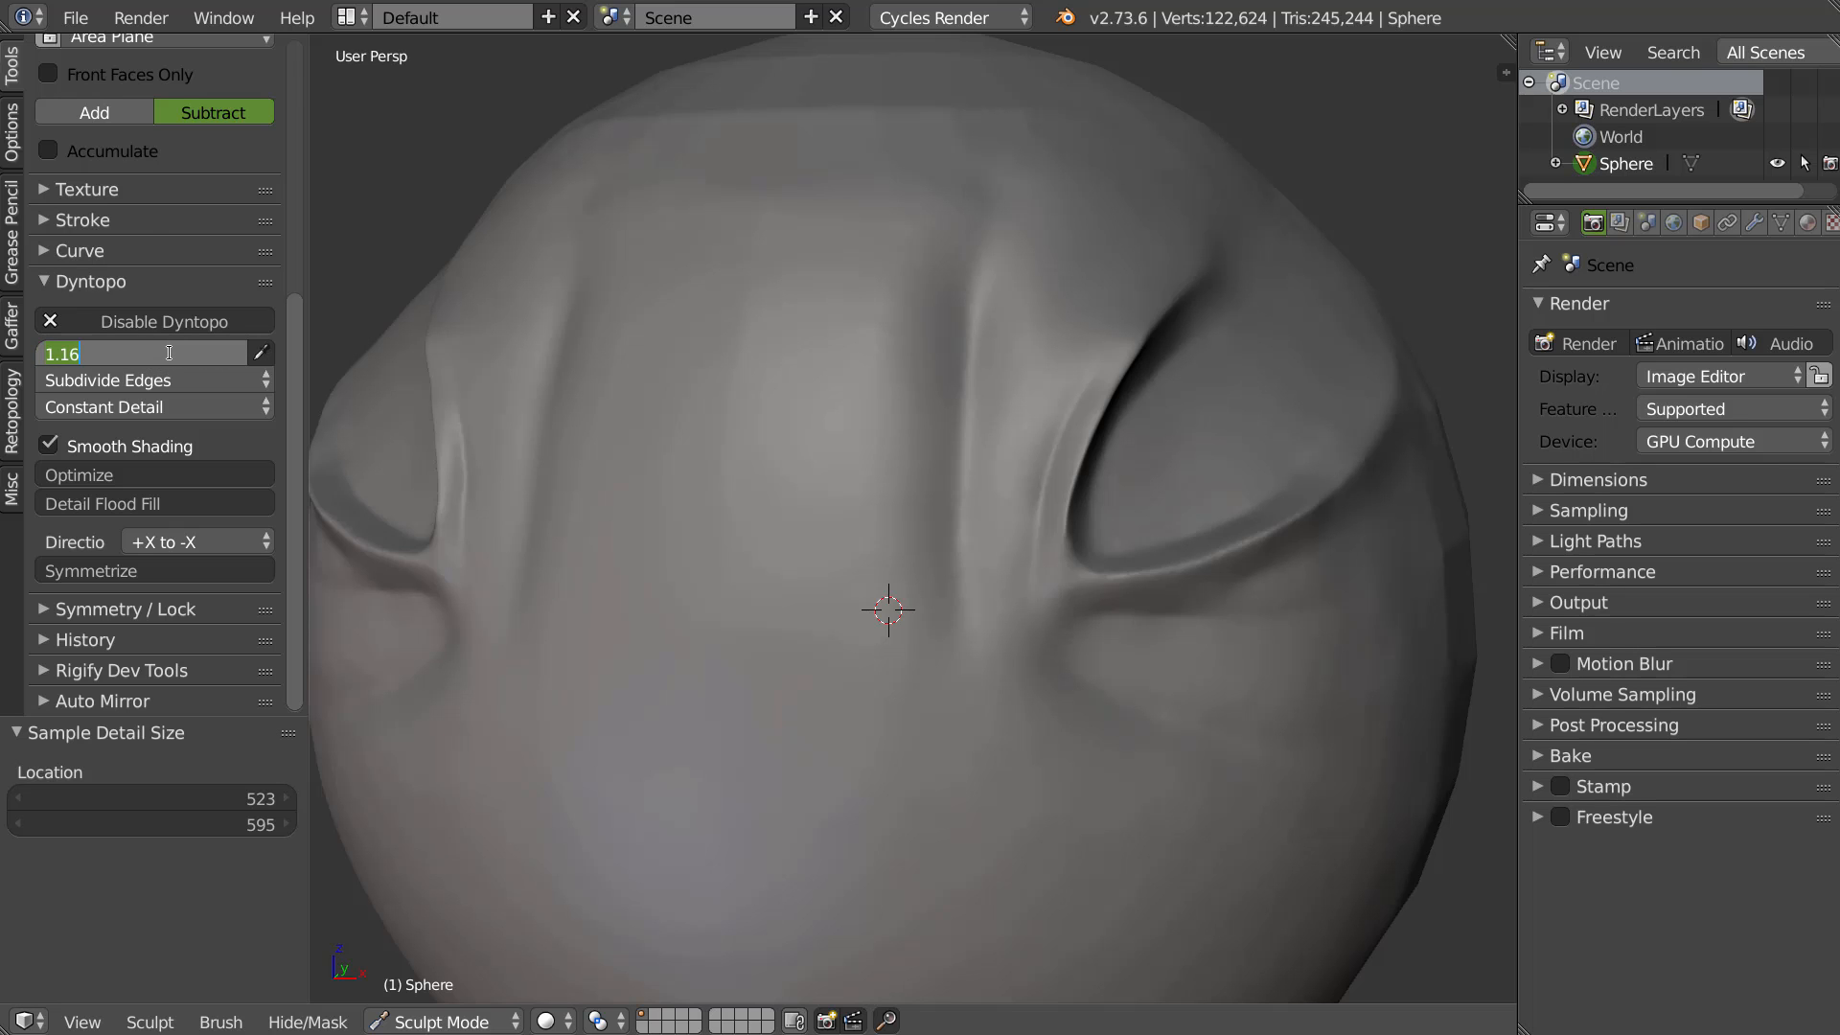
{"action": "key", "text": "Return"}
Set the refine method to Subdivide Collapse and the constant detail size to 2%
{"action": "left_click", "coordinate": [144, 378]}
{"action": "left_click", "coordinate": [121, 292]}
{"action": "left_click_drag", "start_coordinate": [165, 354], "coordinate": [152, 354]}
{"action": "left_click", "coordinate": [159, 352]}
{"action": "type", "text": "2"}
{"action": "key", "text": "Return"}
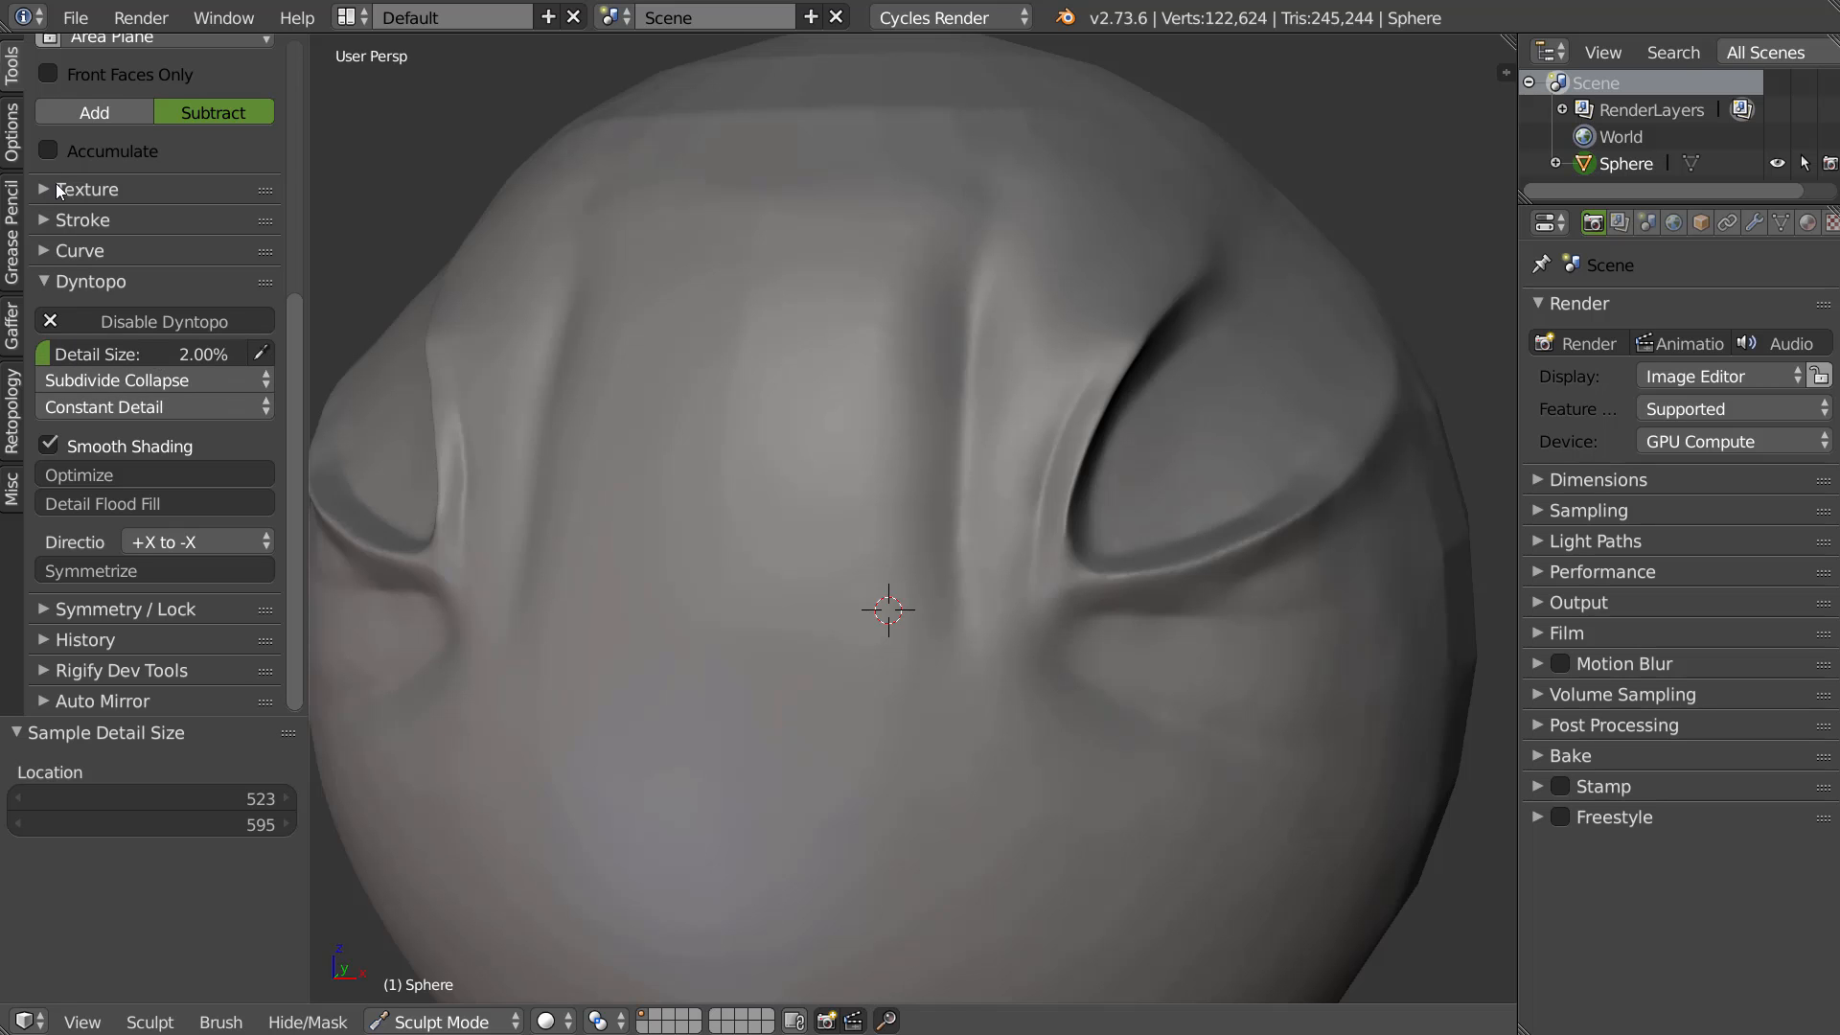
Dab the area between the eyes with the Crease brush and switch to the Draw brush
{"action": "left_click", "coordinate": [892, 498]}
{"action": "key", "text": "w"}
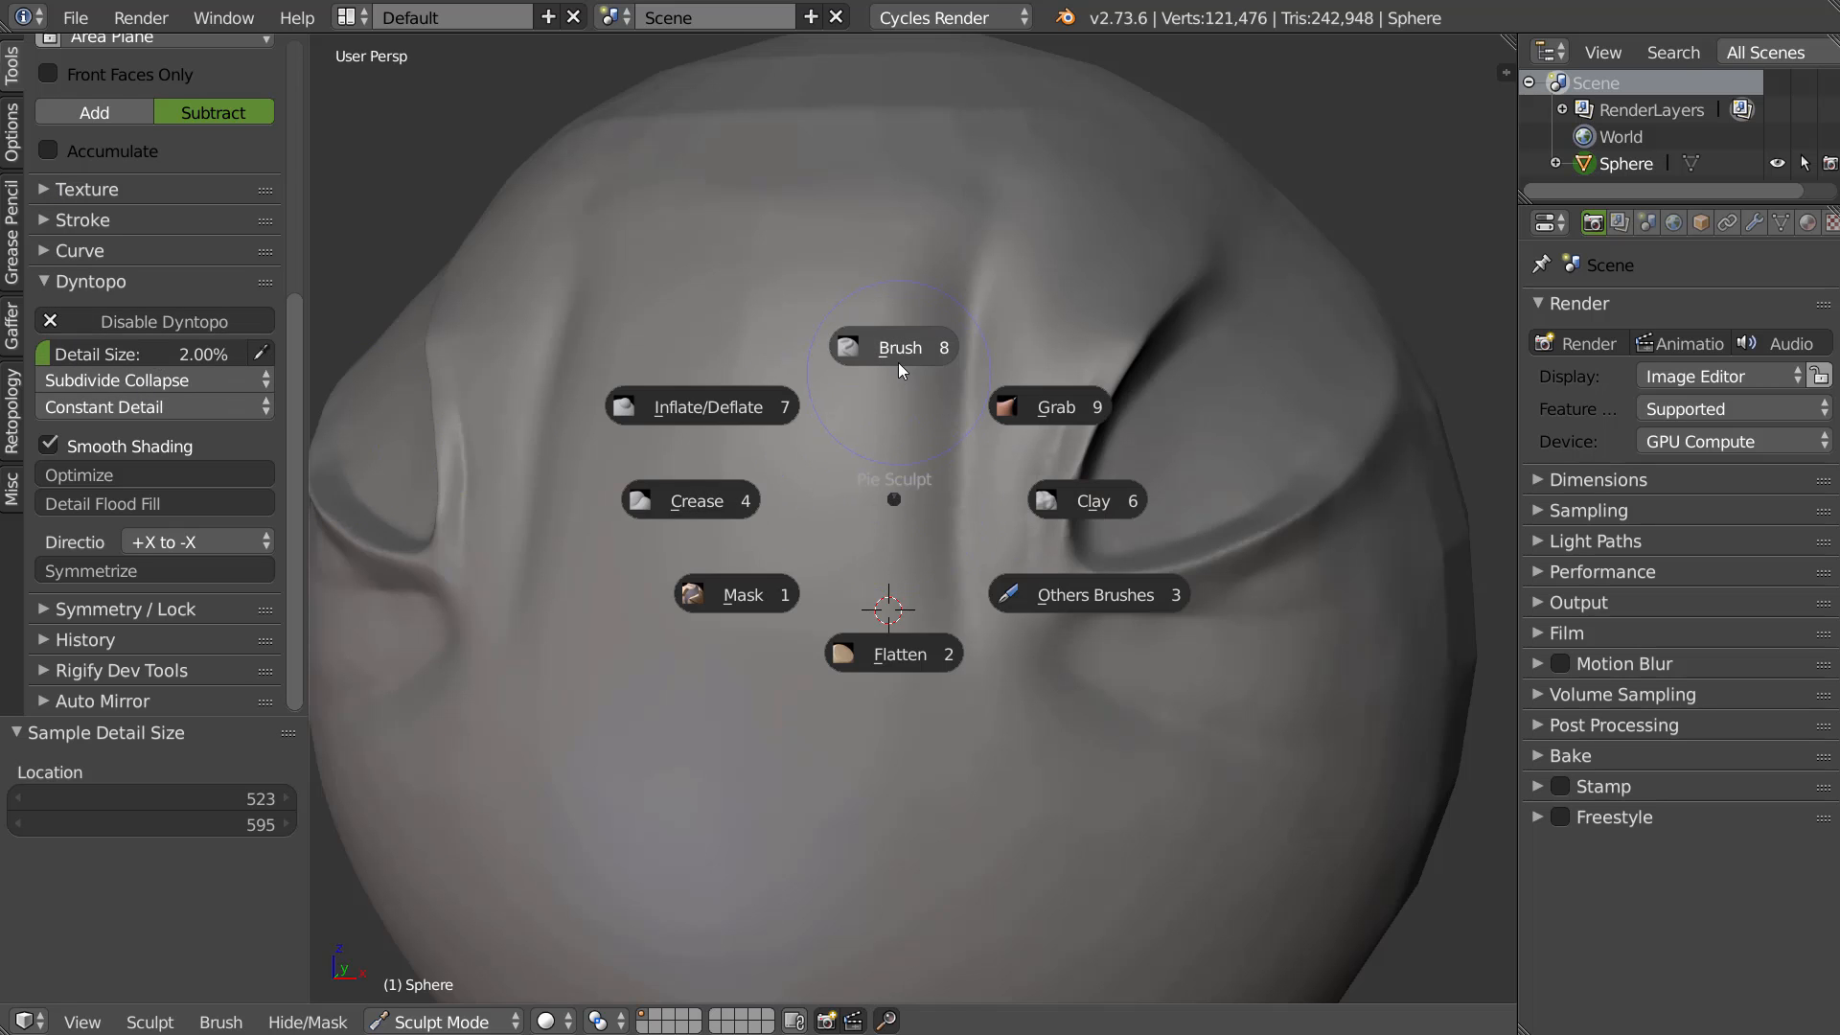
{"action": "left_click", "coordinate": [898, 362]}
Try building up the forehead between the eyes with Draw strokes and undo them
{"action": "mouse_move", "coordinate": [732, 496]}
{"action": "left_mouse_down"}
{"action": "mouse_move", "coordinate": [716, 489]}
{"action": "mouse_move", "coordinate": [854, 239]}
{"action": "left_mouse_up"}
{"action": "left_click_drag", "start_coordinate": [819, 448], "coordinate": [918, 247]}
{"action": "left_click_drag", "start_coordinate": [803, 309], "coordinate": [807, 404]}
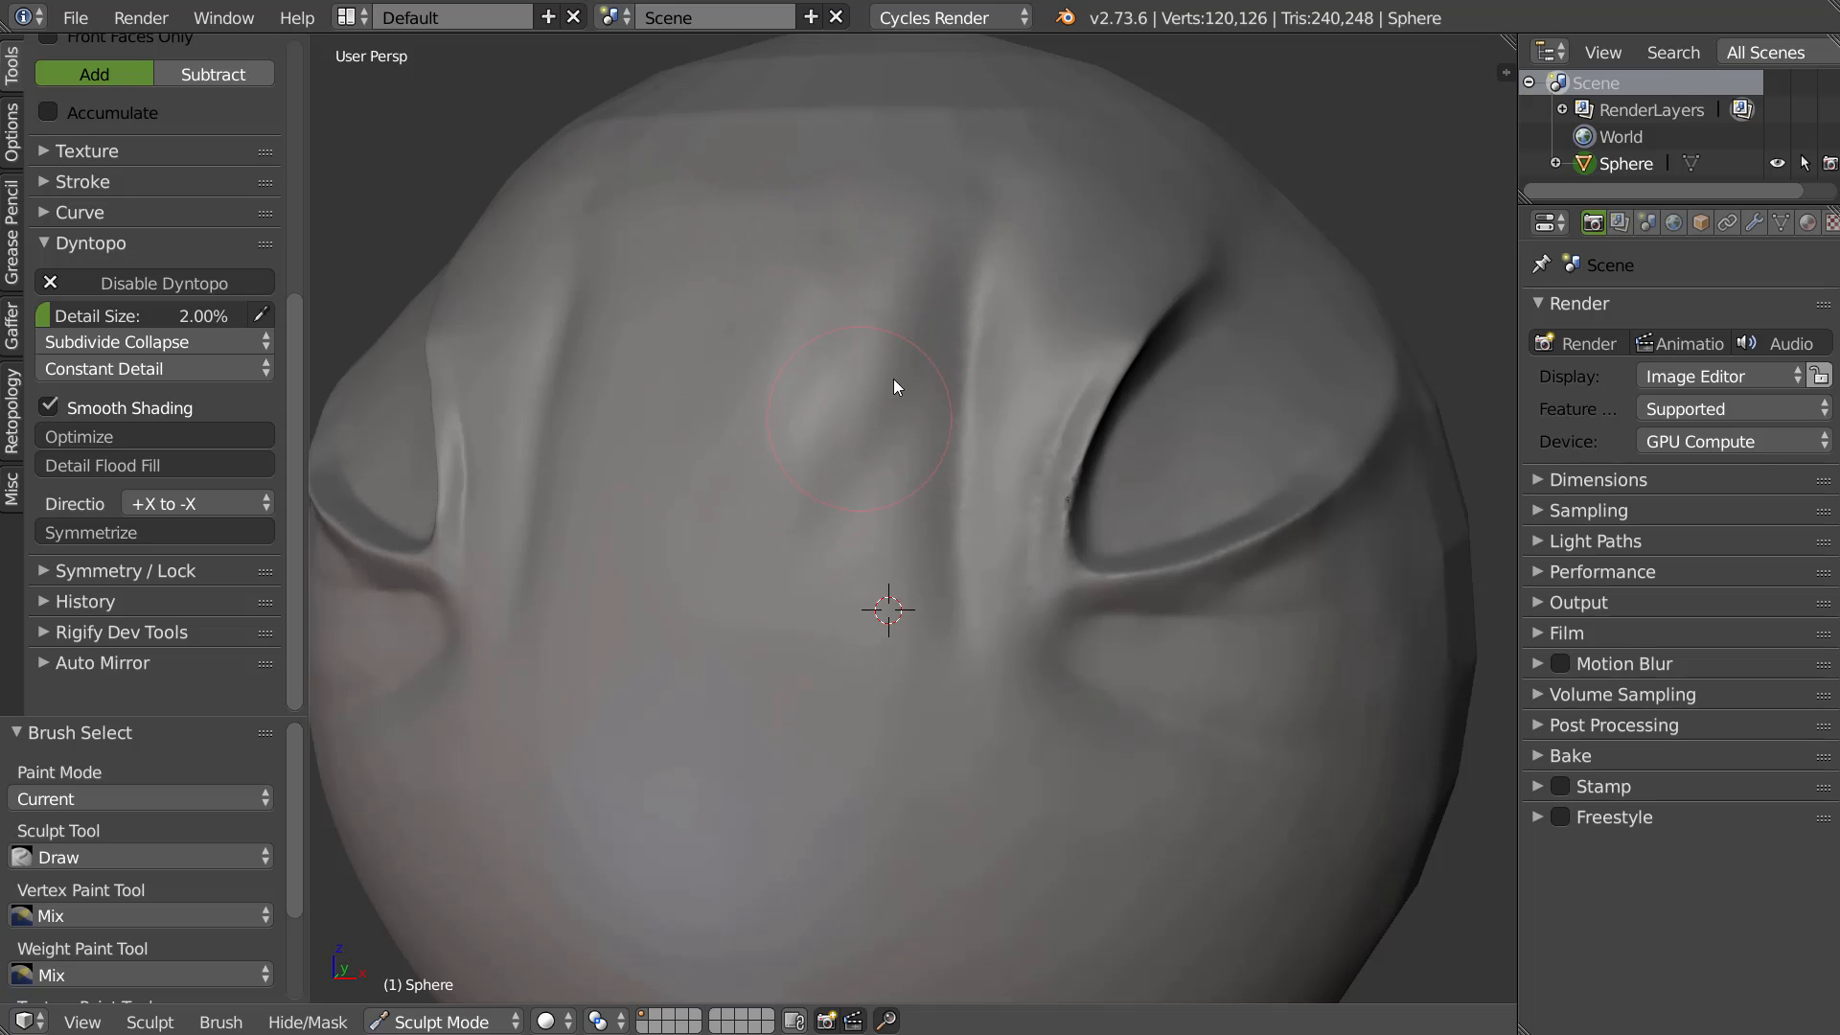
{"action": "key", "text": "ctrl+z"}
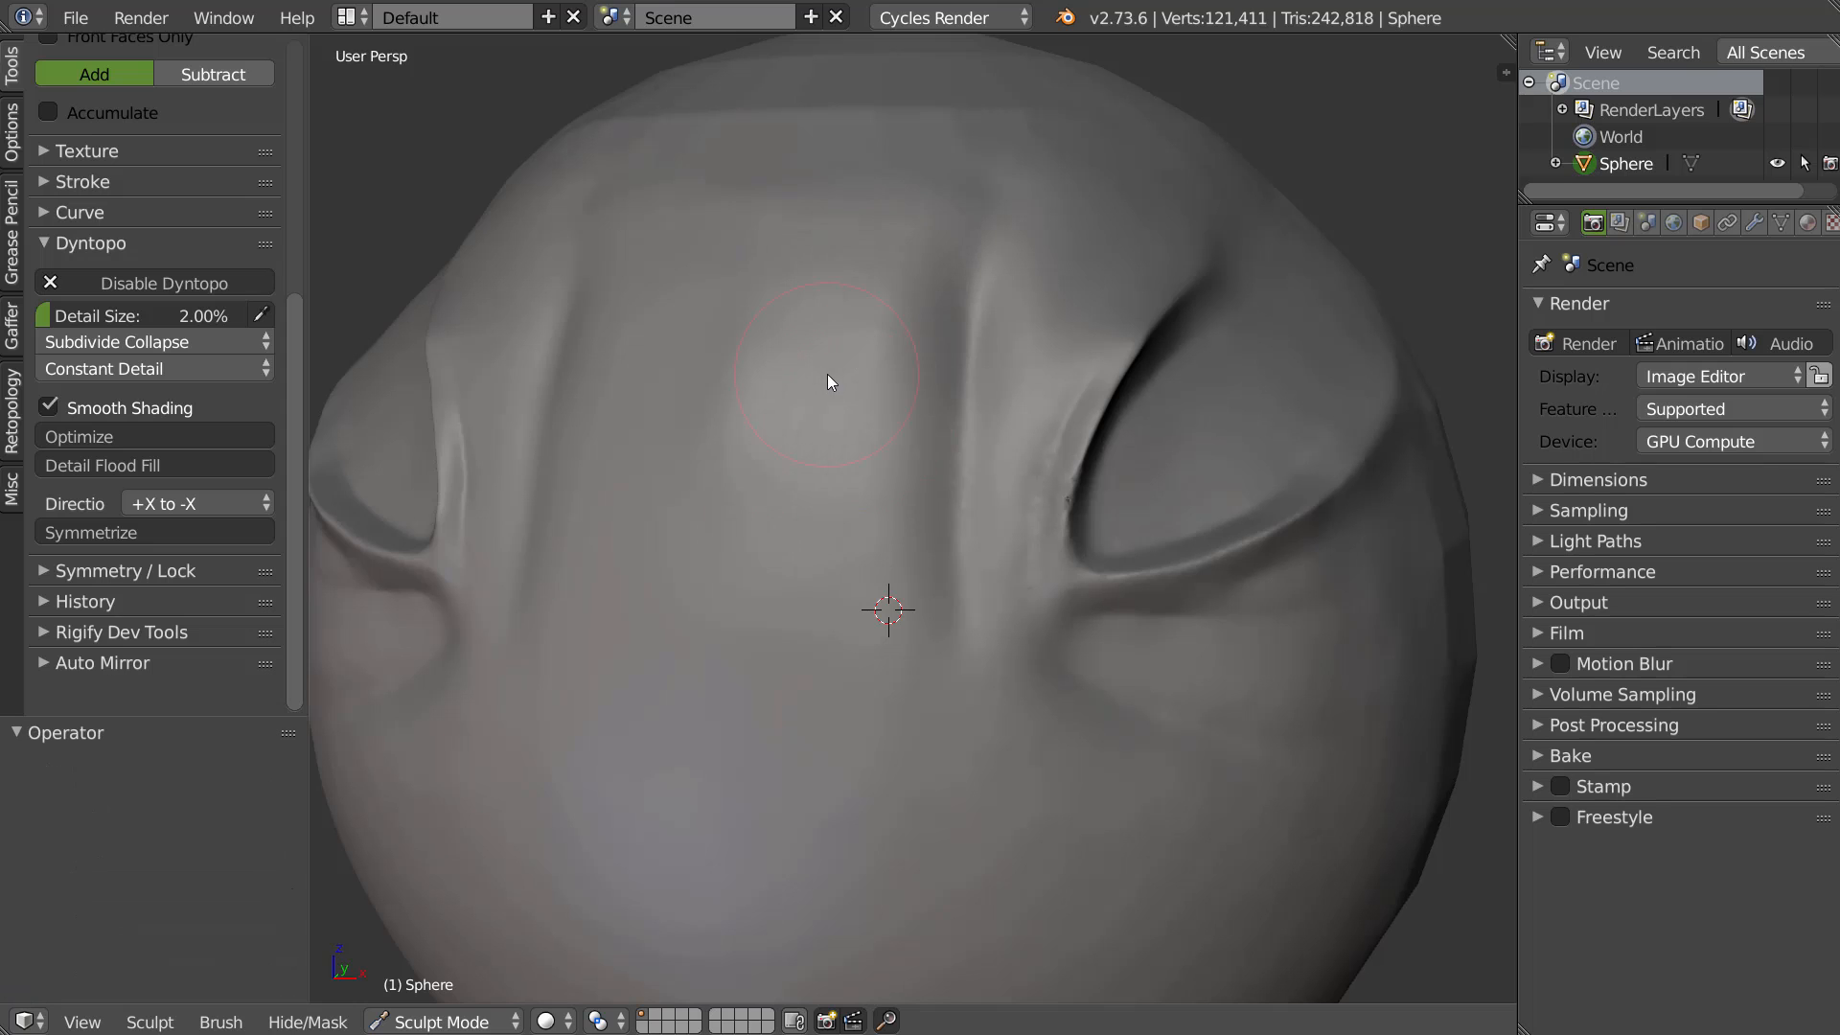
Enable X mirror symmetry for sculpting and build up raised forms on the forehead between the eyes
{"action": "left_click", "coordinate": [73, 573]}
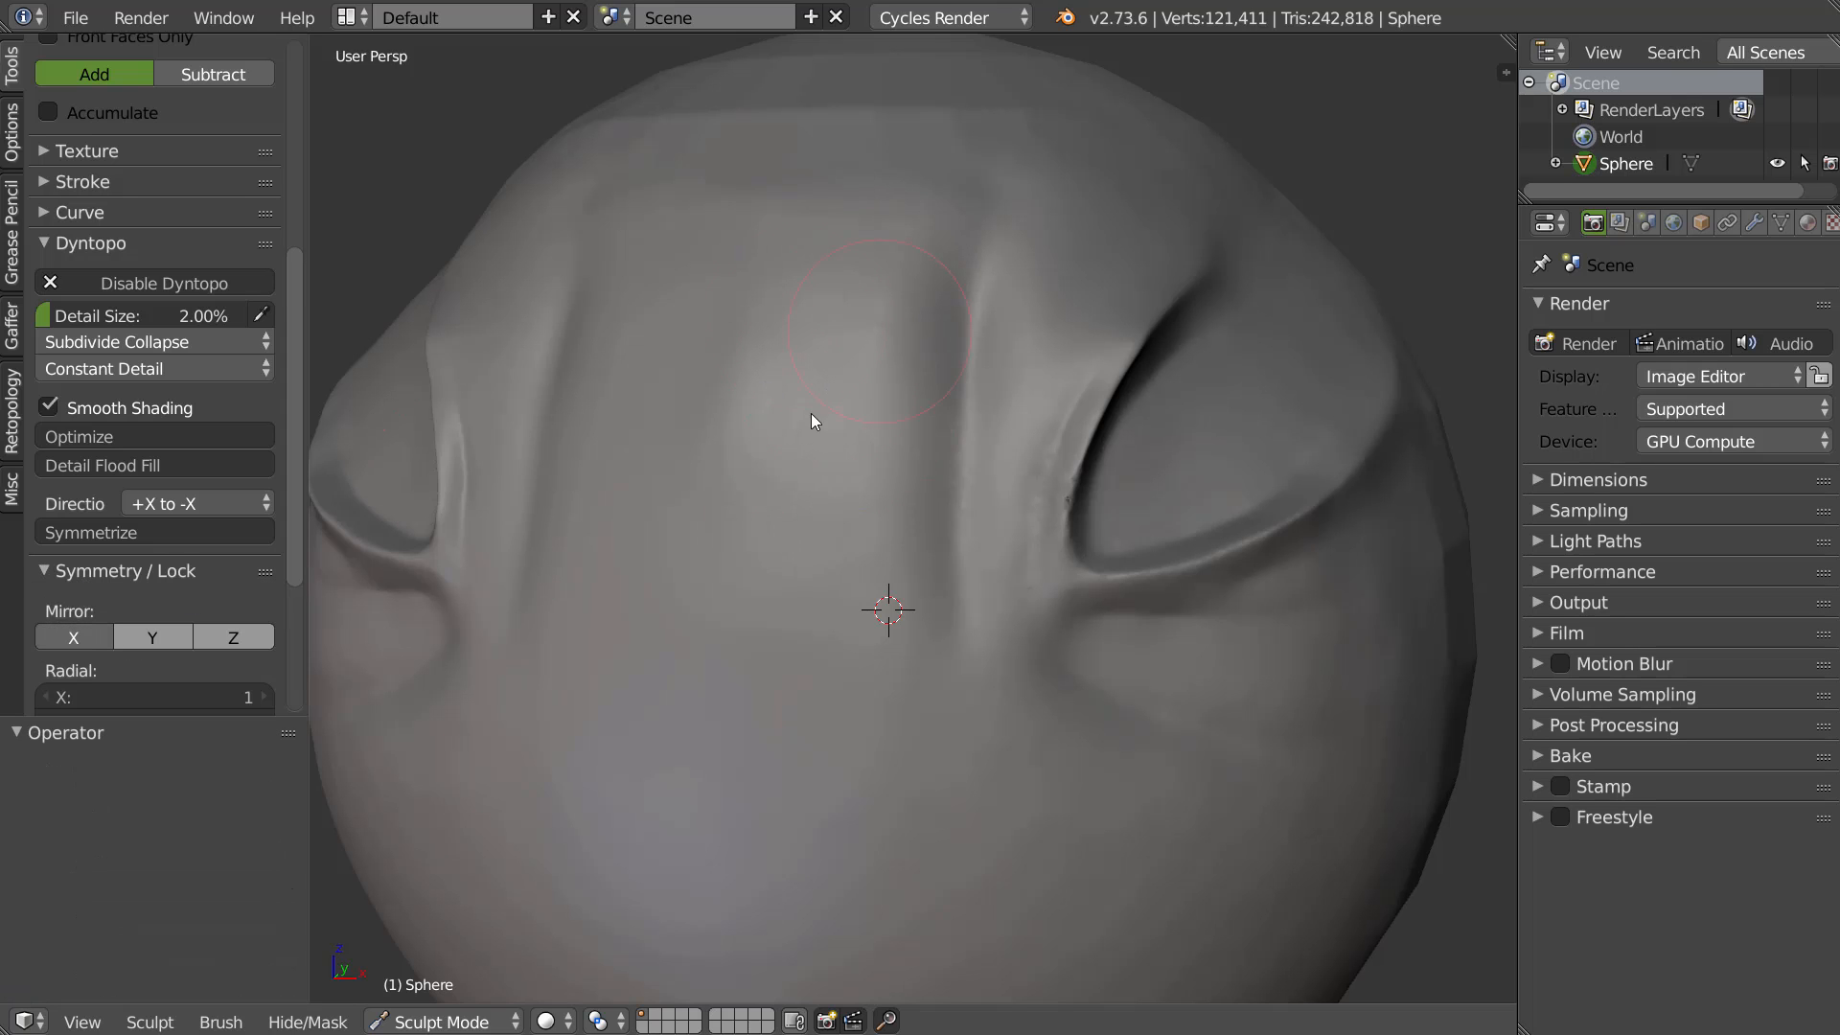
{"action": "mouse_move", "coordinate": [826, 301]}
{"action": "left_mouse_down"}
{"action": "mouse_move", "coordinate": [790, 210]}
{"action": "mouse_move", "coordinate": [774, 295]}
{"action": "mouse_move", "coordinate": [801, 411]}
{"action": "mouse_move", "coordinate": [866, 181]}
{"action": "mouse_move", "coordinate": [877, 275]}
{"action": "mouse_move", "coordinate": [731, 508]}
{"action": "left_mouse_up"}
{"action": "mouse_move", "coordinate": [761, 572]}
{"action": "left_mouse_down"}
{"action": "mouse_move", "coordinate": [900, 509]}
{"action": "mouse_move", "coordinate": [825, 579]}
{"action": "left_mouse_up"}
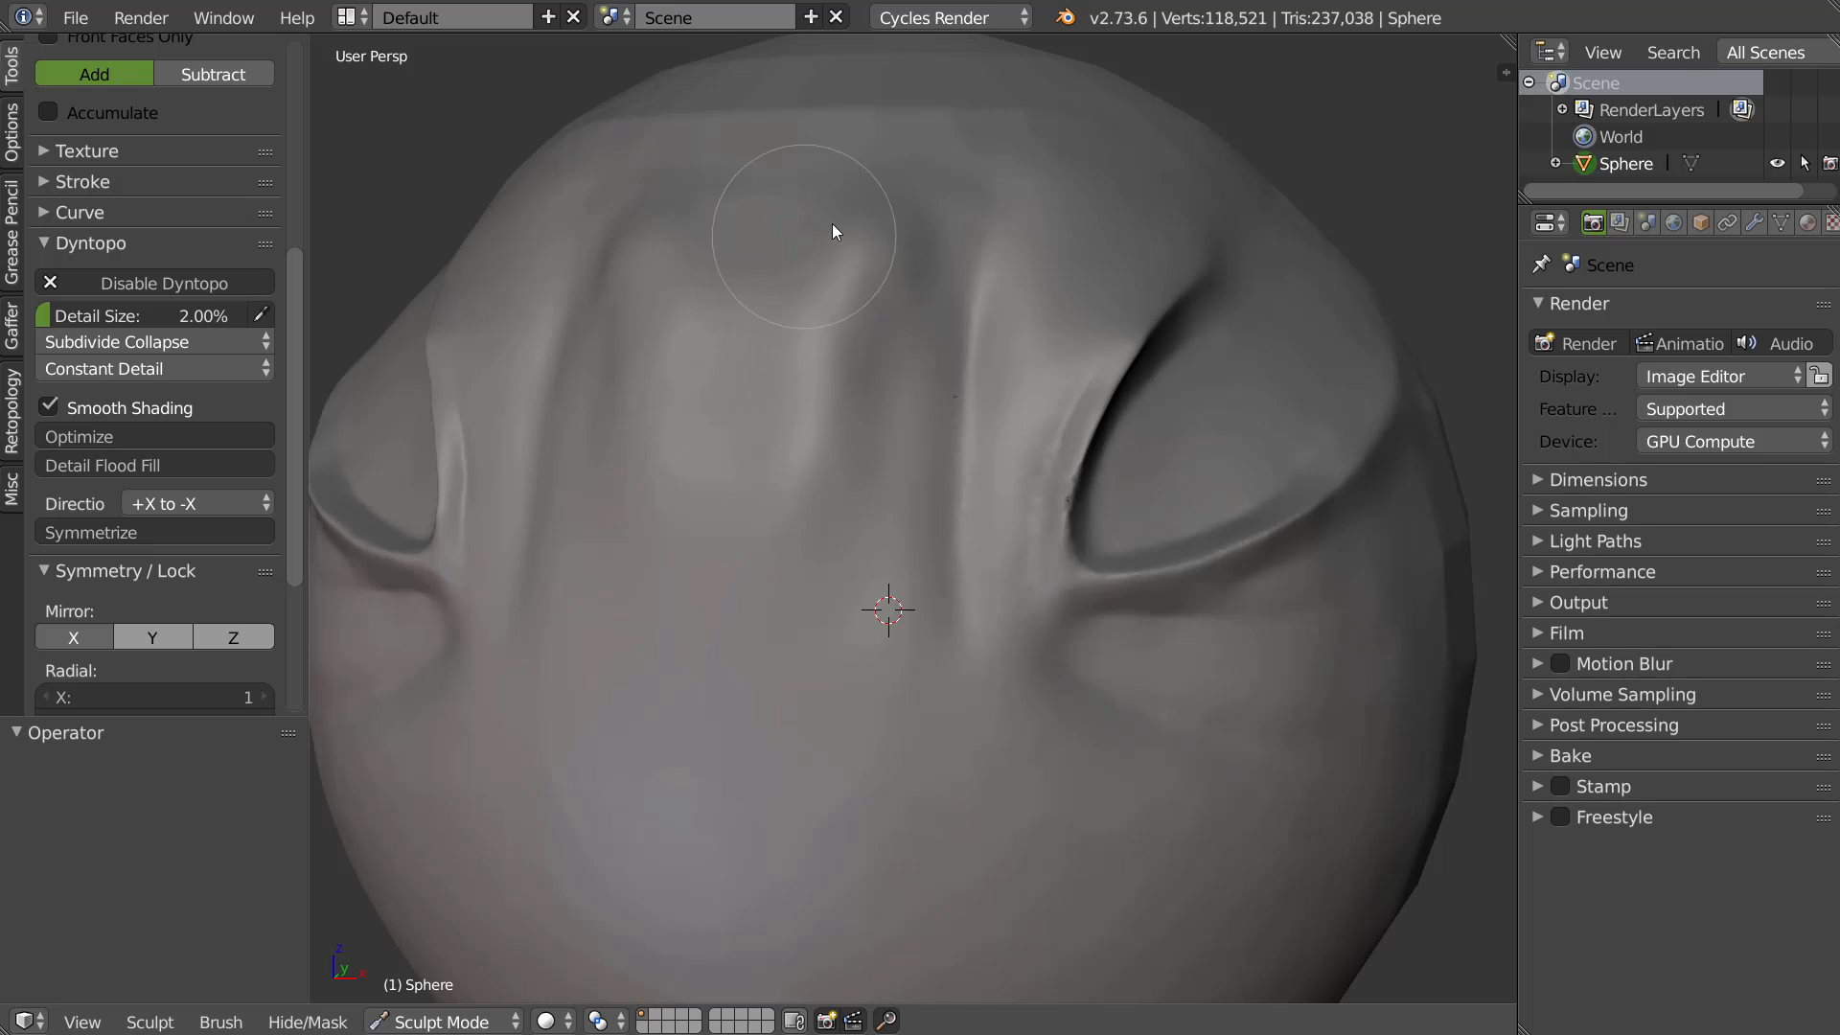
Crease the forms between the eyes and extend the folds from the eyes' inner corners down the cheeks
{"action": "key", "text": "w"}
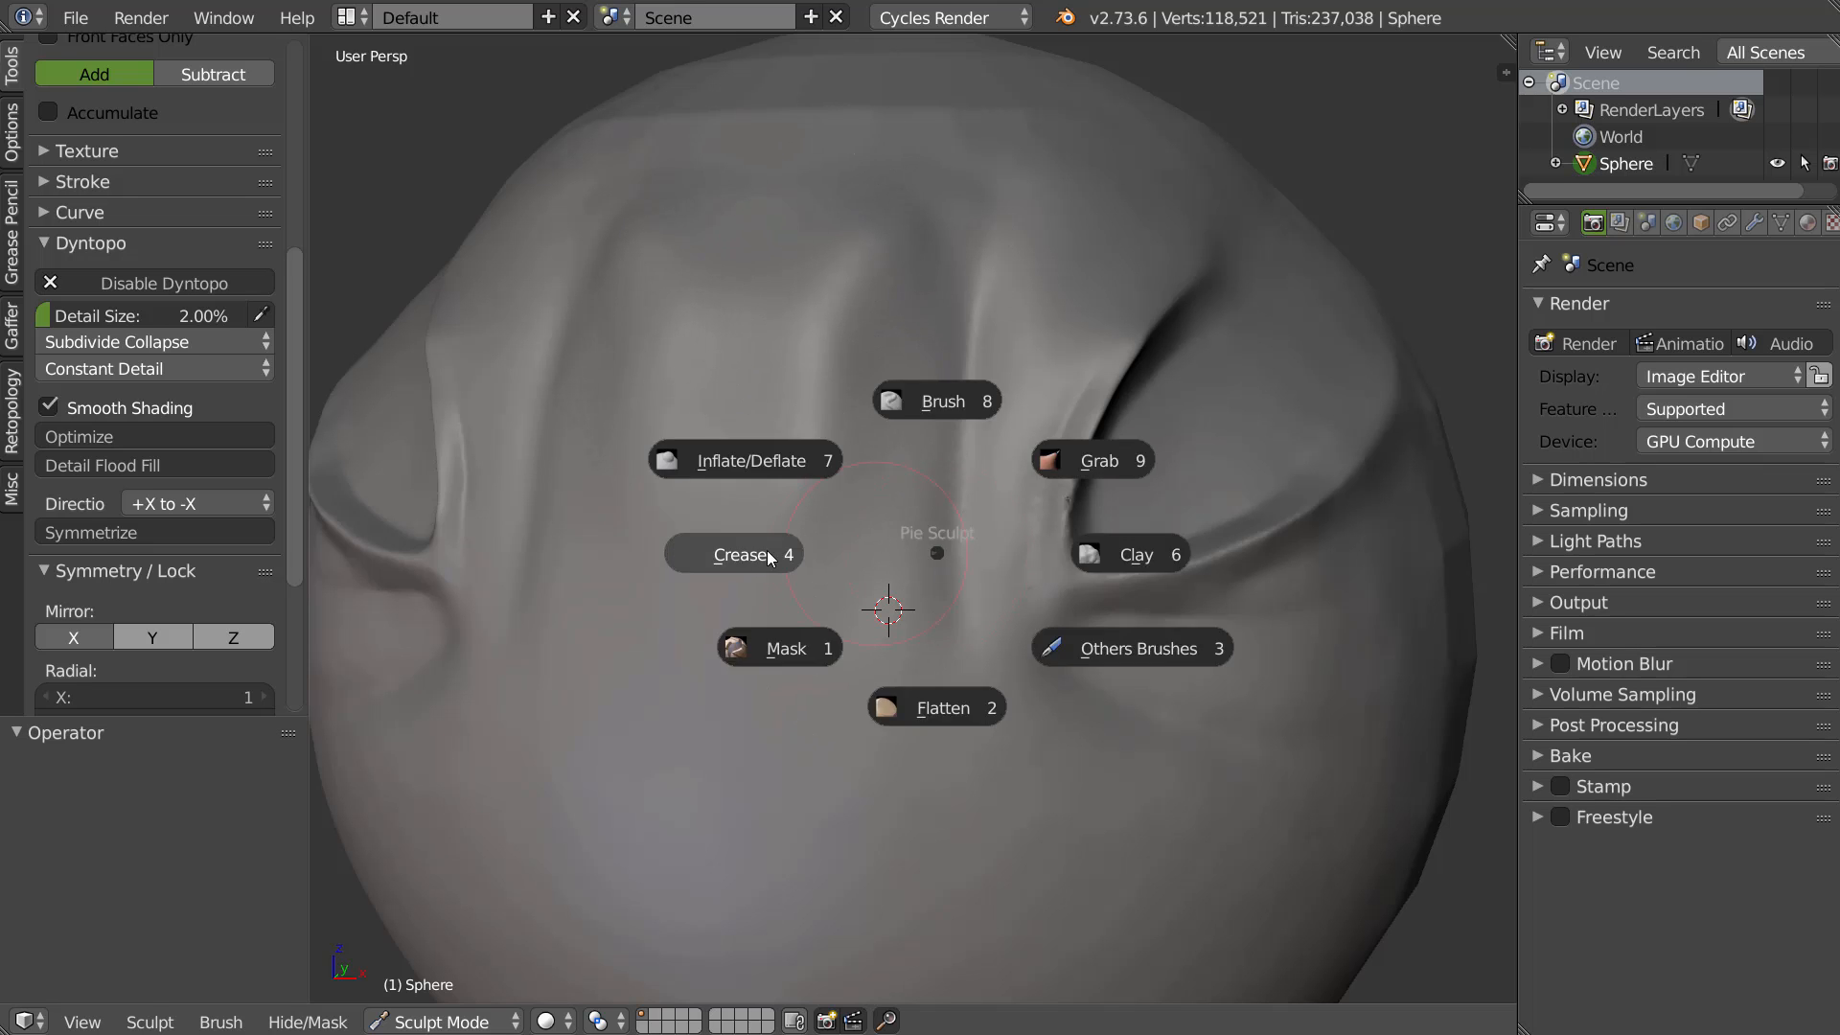
{"action": "left_click", "coordinate": [764, 550]}
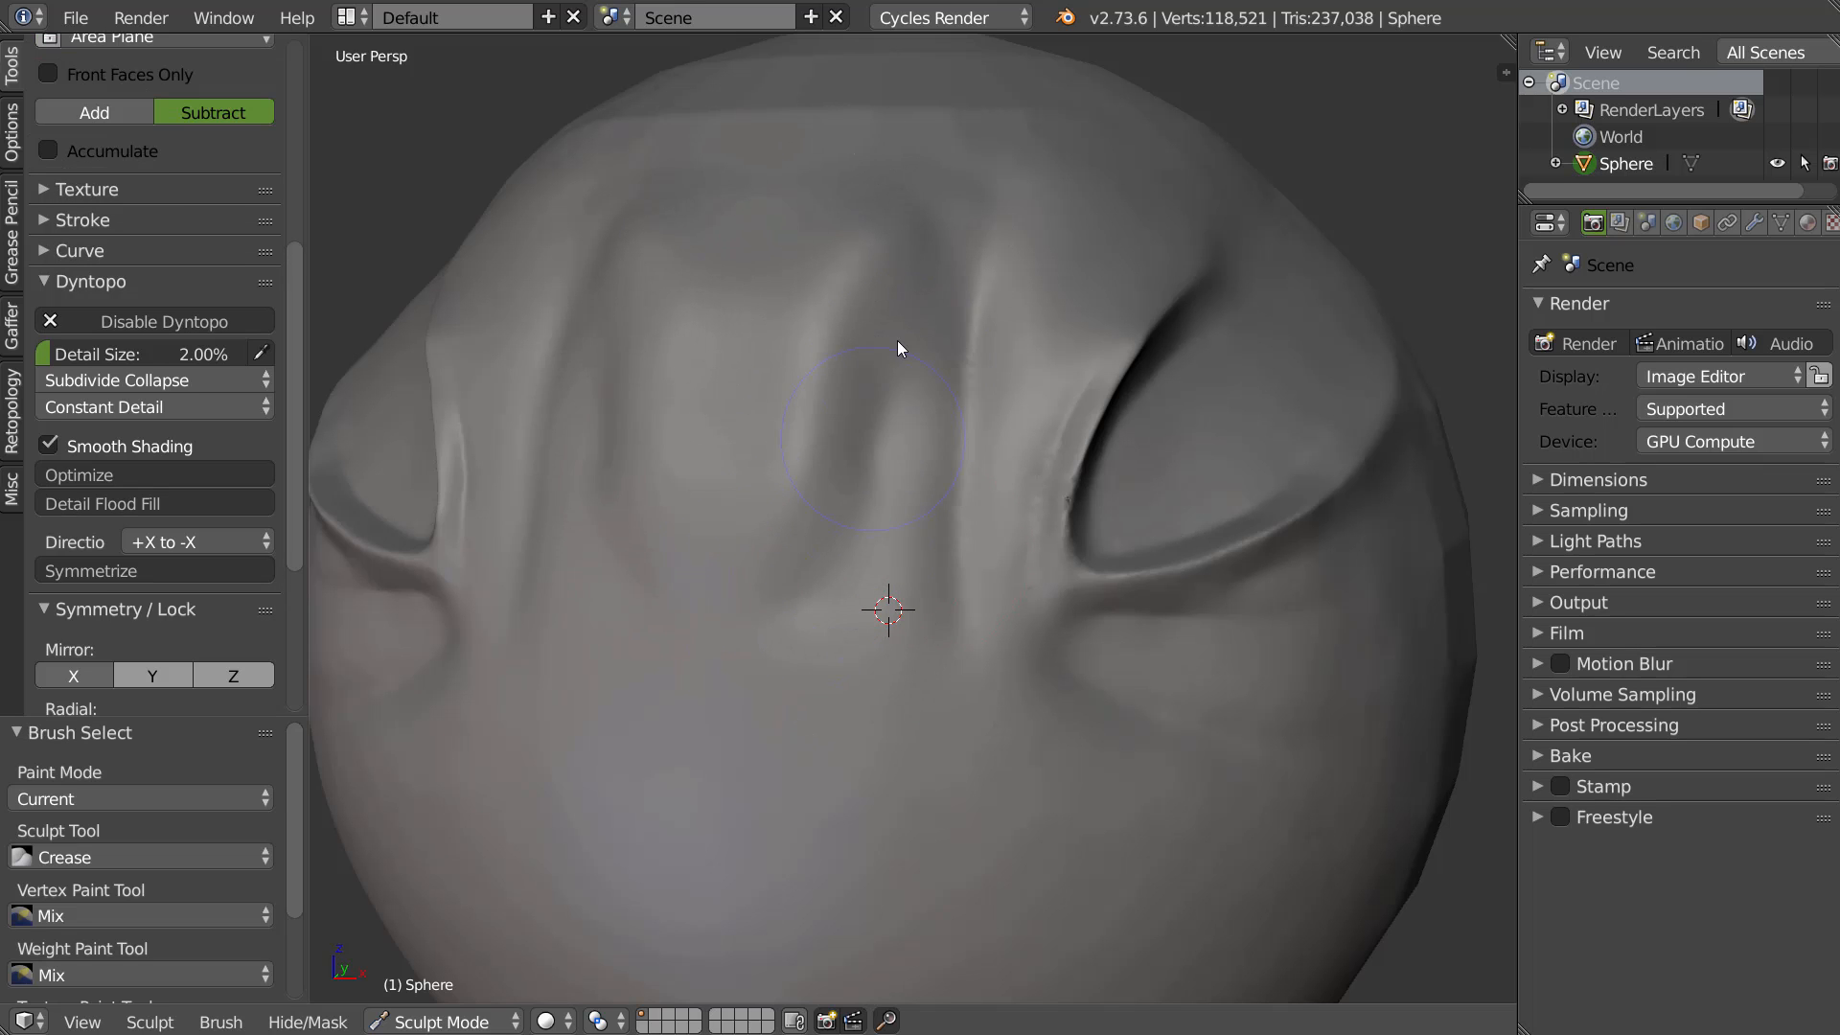
{"action": "left_click_drag", "start_coordinate": [792, 611], "coordinate": [880, 610]}
Crease a curved mouth line across the lower face and a second line just beneath it
{"action": "middle_click_drag", "start_coordinate": [893, 623], "coordinate": [725, 589], "text": "shift"}
{"action": "scroll", "coordinate": [945, 566], "scroll_direction": "down", "scroll_amount": 2}
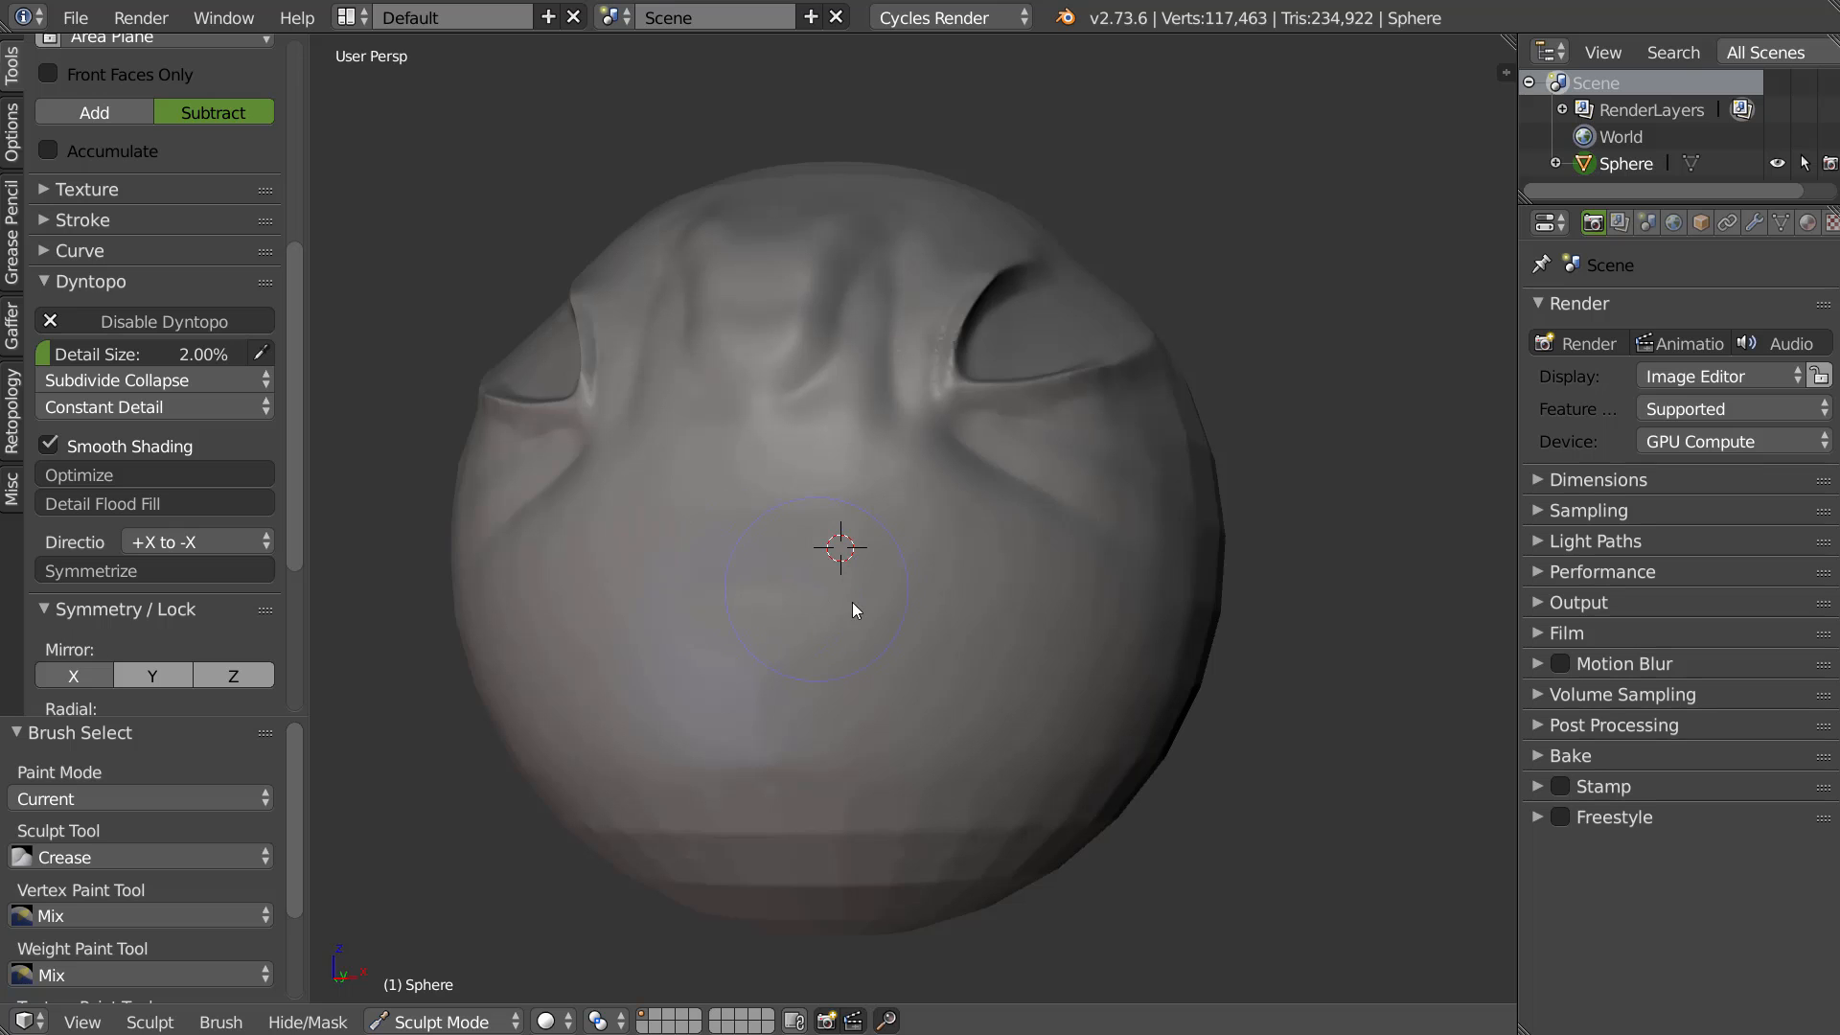
{"action": "mouse_move", "coordinate": [1141, 652]}
{"action": "left_mouse_down"}
{"action": "mouse_move", "coordinate": [1111, 665]}
{"action": "mouse_move", "coordinate": [804, 585]}
{"action": "left_mouse_up"}
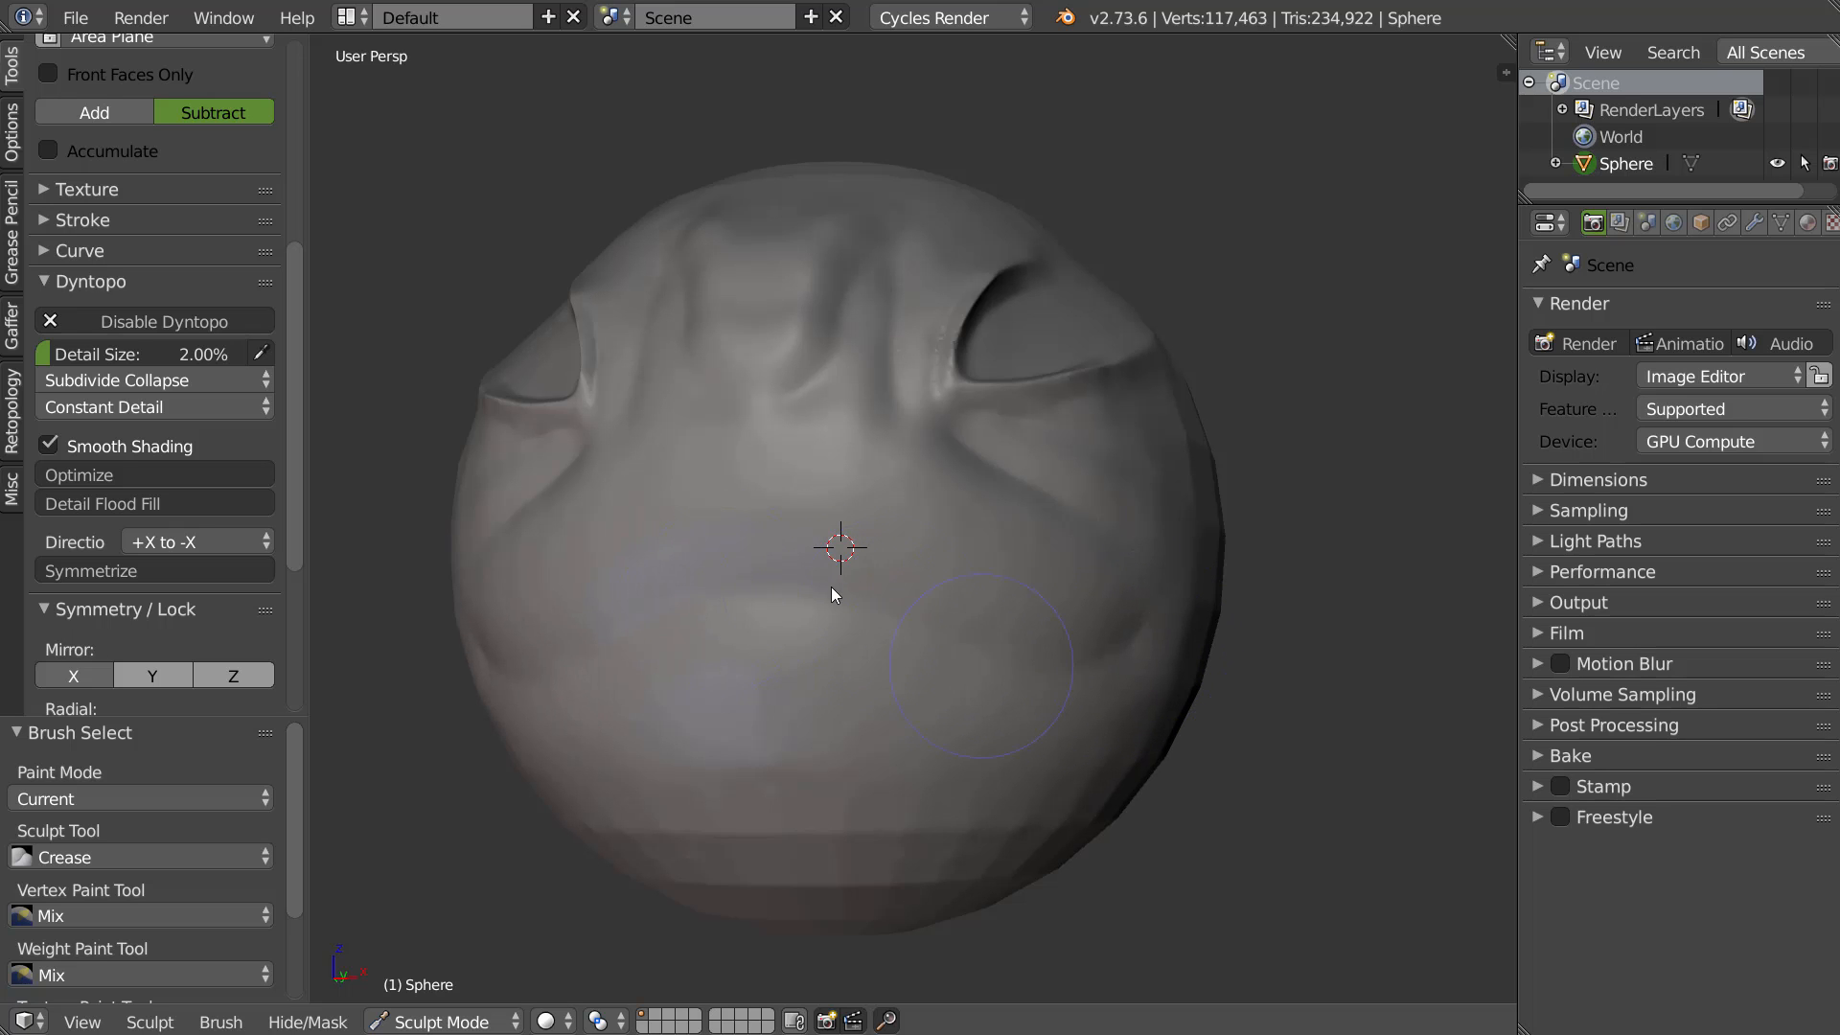
{"action": "mouse_move", "coordinate": [950, 636]}
{"action": "middle_mouse_down", "text": "shift"}
{"action": "mouse_move", "coordinate": [981, 587]}
{"action": "mouse_move", "coordinate": [962, 552]}
{"action": "middle_mouse_up", "text": "shift"}
{"action": "scroll", "coordinate": [993, 541], "scroll_direction": "up", "scroll_amount": 1}
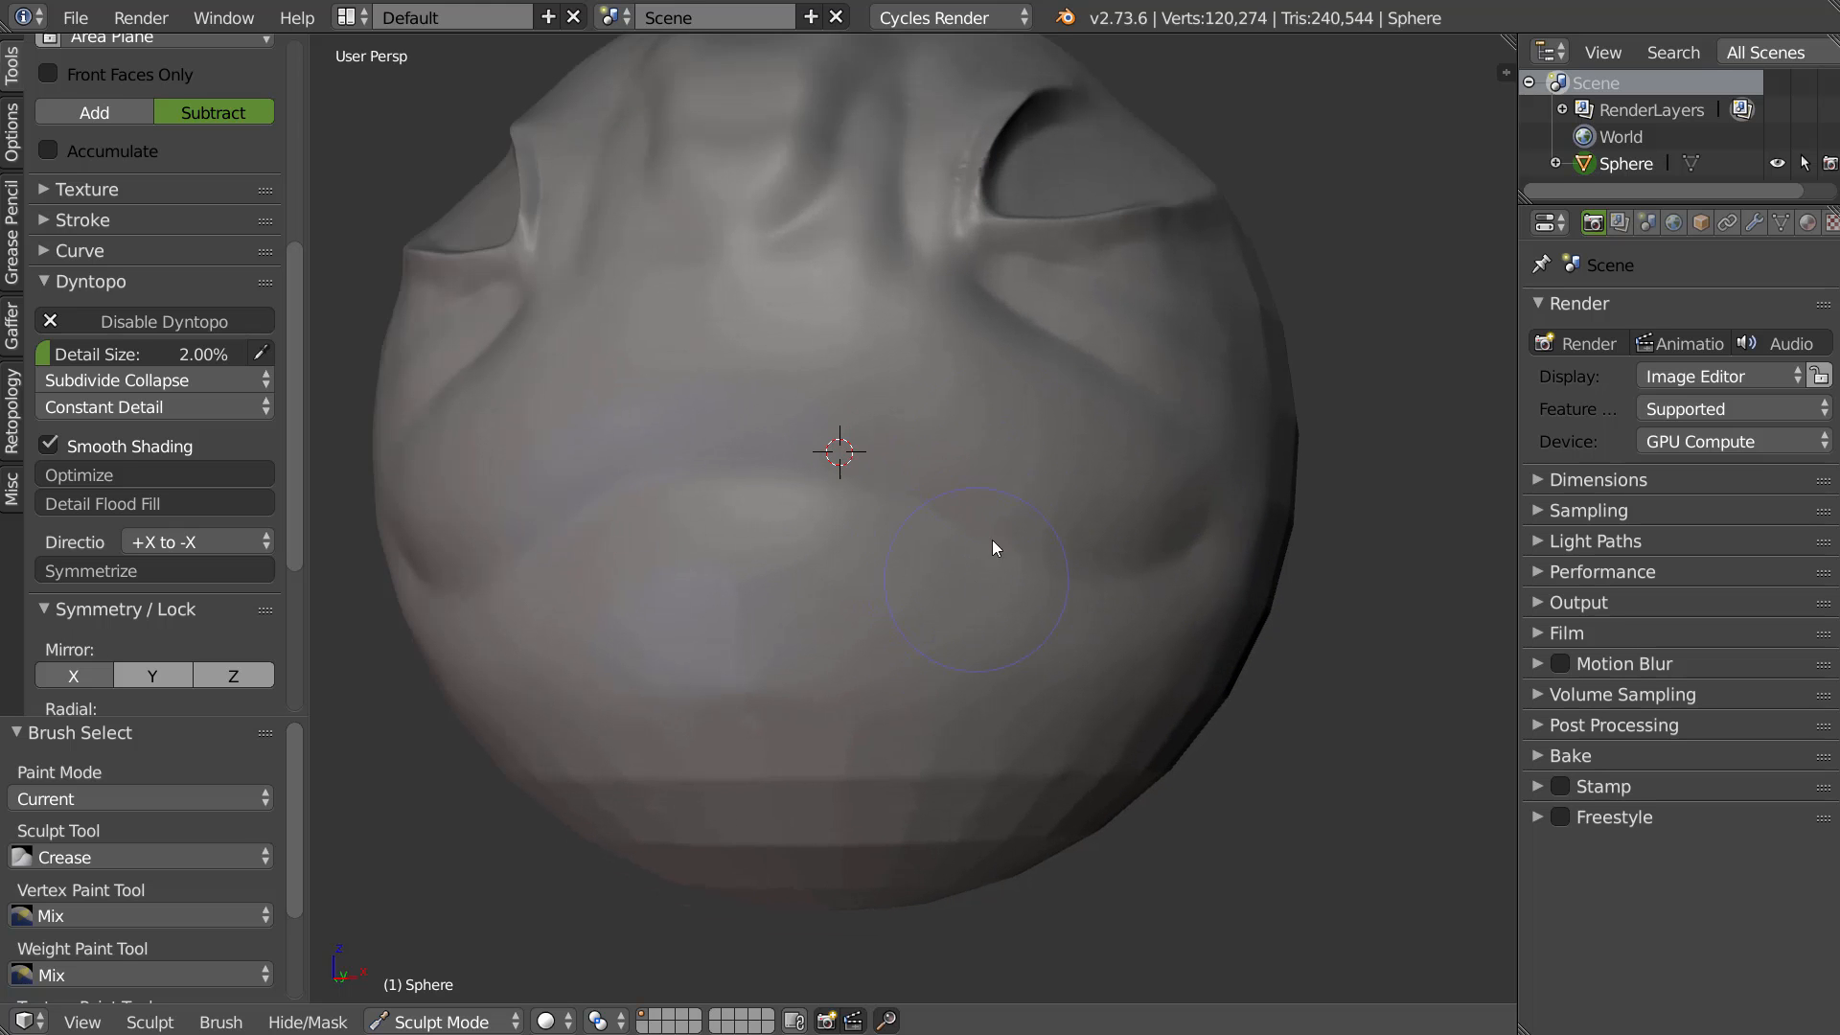
{"action": "left_click_drag", "start_coordinate": [690, 546], "coordinate": [763, 546]}
{"action": "mouse_move", "coordinate": [872, 567]}
{"action": "left_mouse_down"}
{"action": "mouse_move", "coordinate": [1162, 485]}
{"action": "mouse_move", "coordinate": [704, 422]}
{"action": "left_mouse_up"}
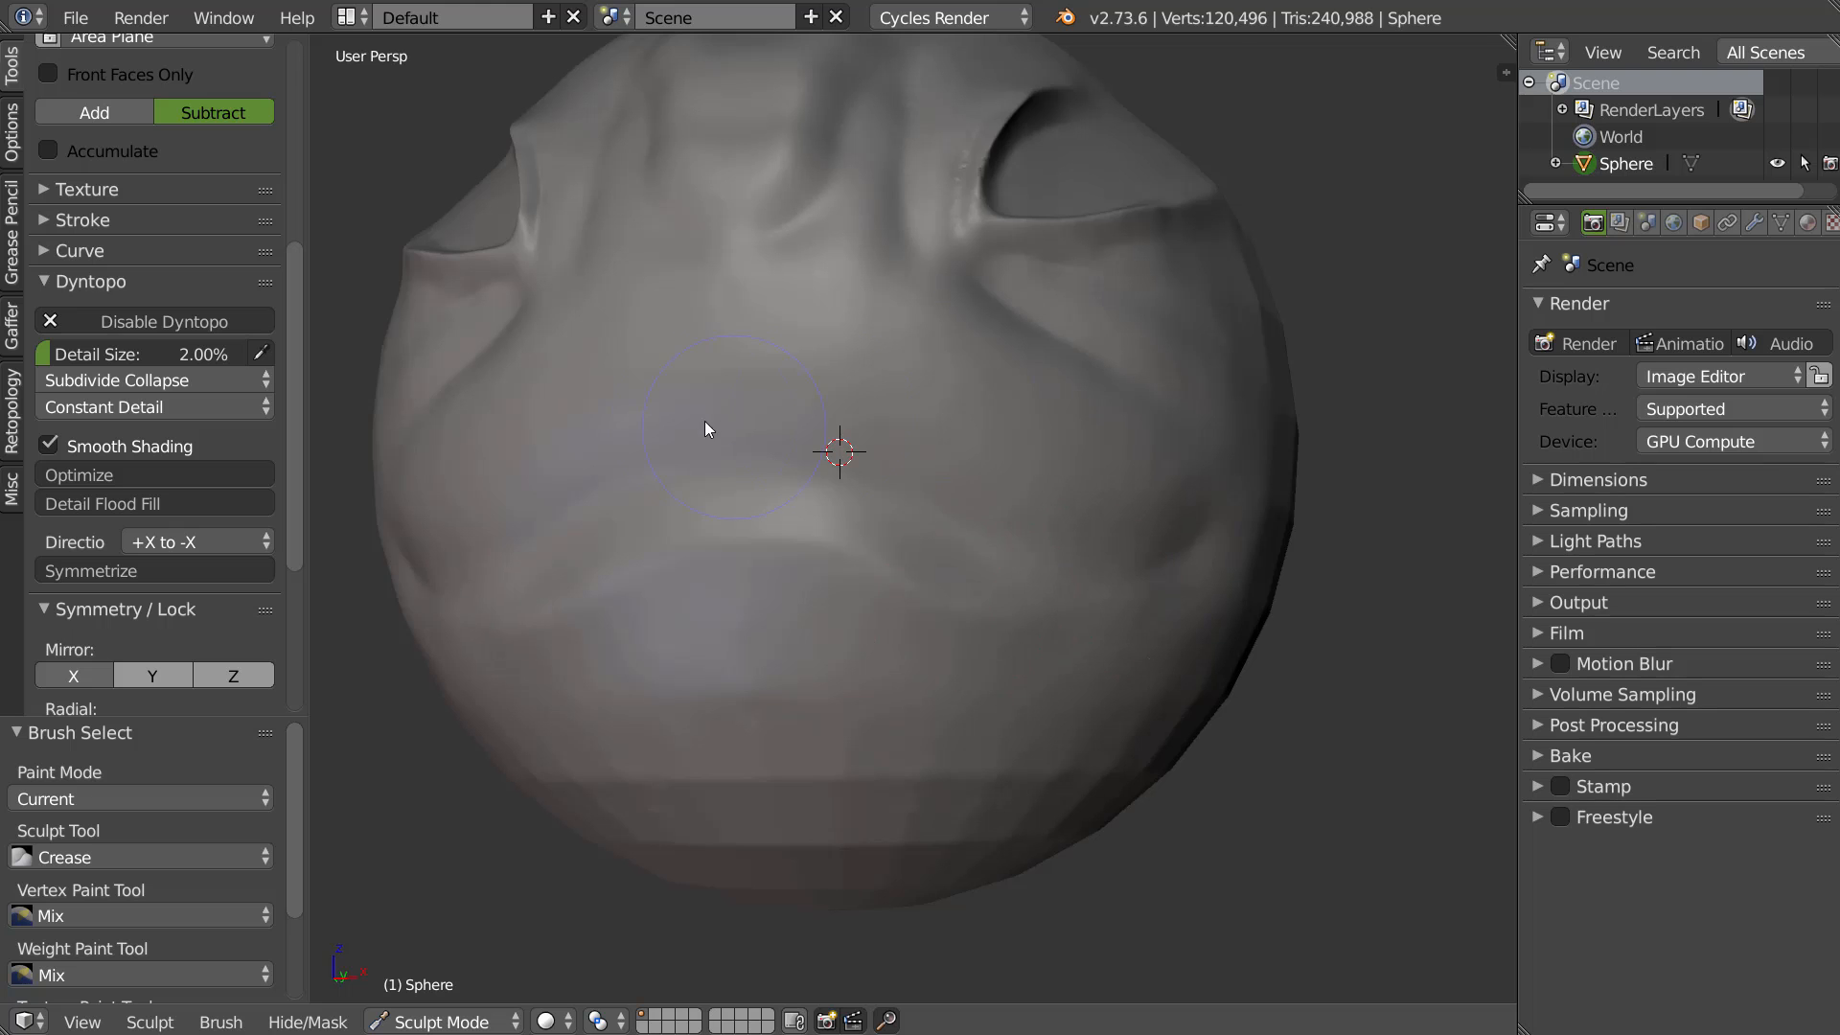
Deepen the folds around the mouth with Crease strokes running from the centre out to the cheeks
{"action": "left_click_drag", "start_coordinate": [864, 405], "coordinate": [1075, 514], "text": "shift"}
{"action": "key", "text": "ctrl+z"}
{"action": "mouse_move", "coordinate": [864, 414]}
{"action": "middle_mouse_down"}
{"action": "mouse_move", "coordinate": [940, 459]}
{"action": "mouse_move", "coordinate": [880, 384]}
{"action": "middle_mouse_up"}
{"action": "middle_click_drag", "start_coordinate": [744, 422], "coordinate": [741, 419]}
{"action": "mouse_move", "coordinate": [832, 364]}
{"action": "left_mouse_down"}
{"action": "mouse_move", "coordinate": [728, 475]}
{"action": "mouse_move", "coordinate": [843, 458]}
{"action": "mouse_move", "coordinate": [934, 497]}
{"action": "mouse_move", "coordinate": [1221, 533]}
{"action": "left_mouse_up"}
{"action": "middle_click_drag", "start_coordinate": [964, 544], "coordinate": [952, 522]}
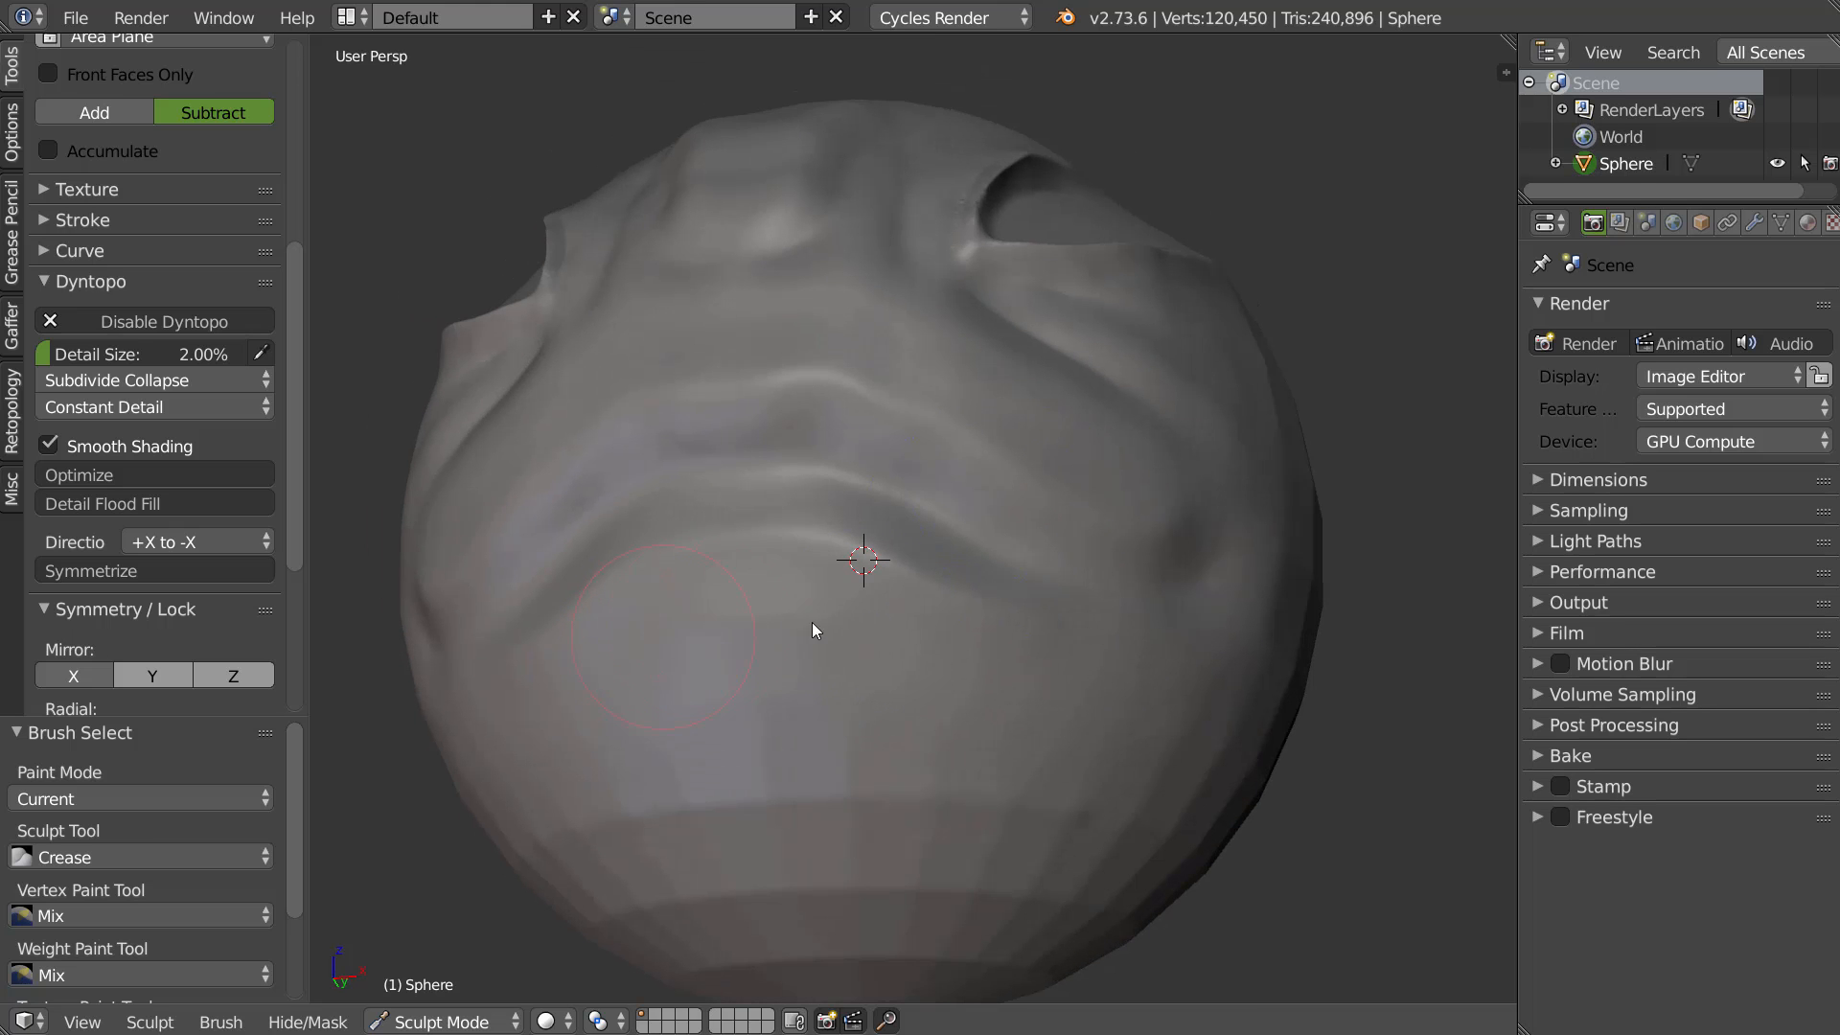
Sculpt a fold across the chin with the Crease brush and deepen the mouth line out to the cheeks
{"action": "left_click_drag", "start_coordinate": [757, 621], "coordinate": [778, 649], "text": "ctrl"}
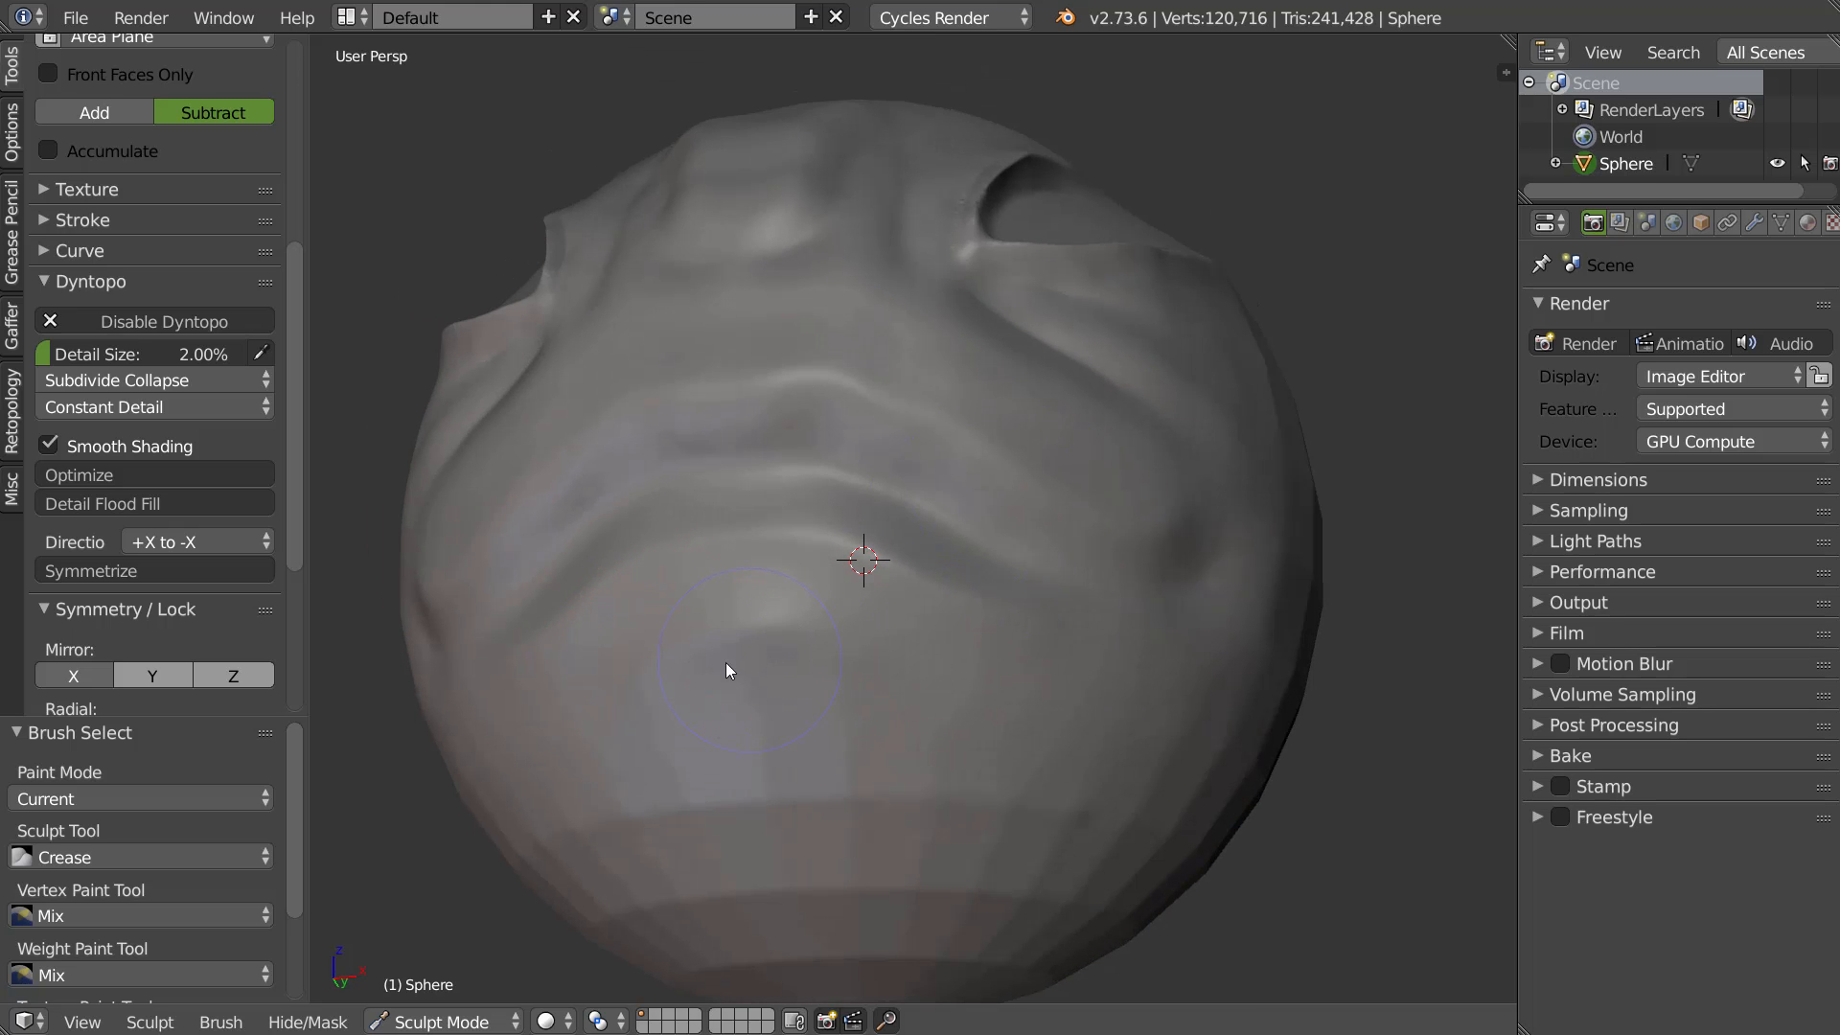
{"action": "key", "text": "ctrl+z"}
{"action": "middle_click_drag", "start_coordinate": [706, 645], "coordinate": [700, 669]}
{"action": "left_click_drag", "start_coordinate": [674, 679], "coordinate": [709, 690], "text": "ctrl"}
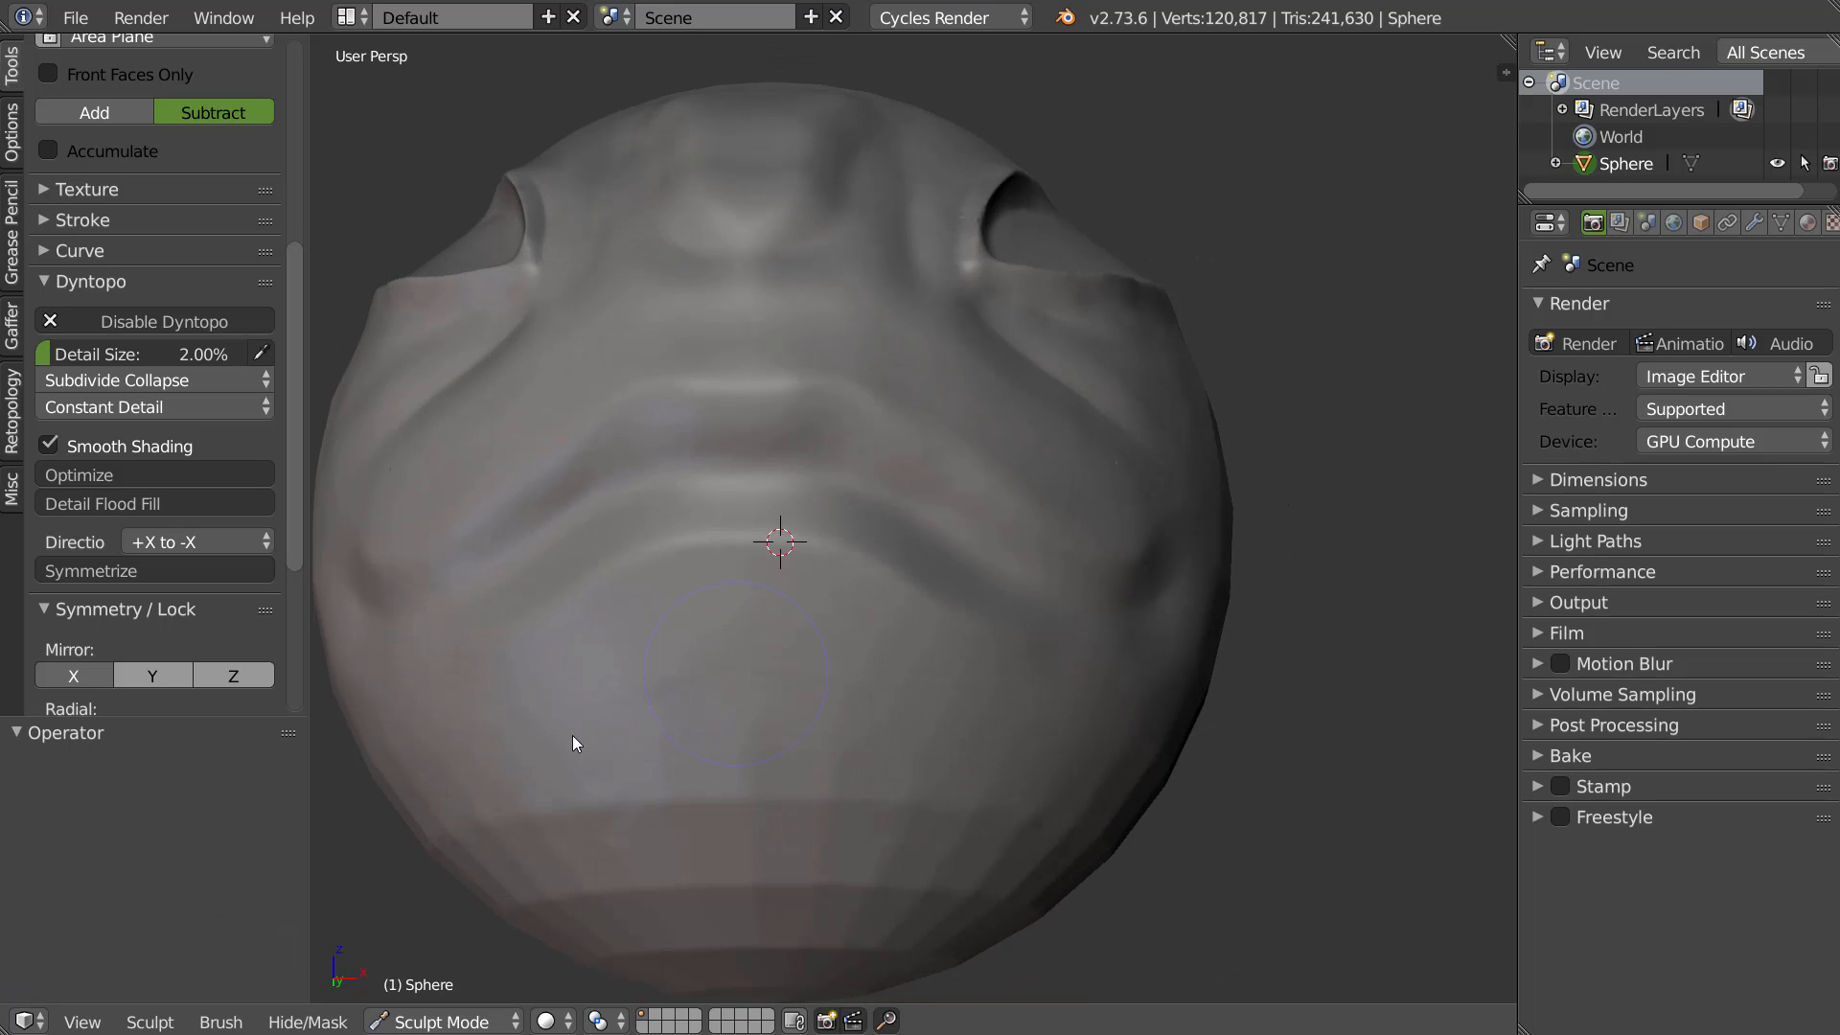
{"action": "mouse_move", "coordinate": [963, 636]}
{"action": "middle_mouse_down"}
{"action": "mouse_move", "coordinate": [780, 669]}
{"action": "mouse_move", "coordinate": [929, 674]}
{"action": "mouse_move", "coordinate": [904, 670]}
{"action": "mouse_move", "coordinate": [1058, 414]}
{"action": "middle_mouse_up"}
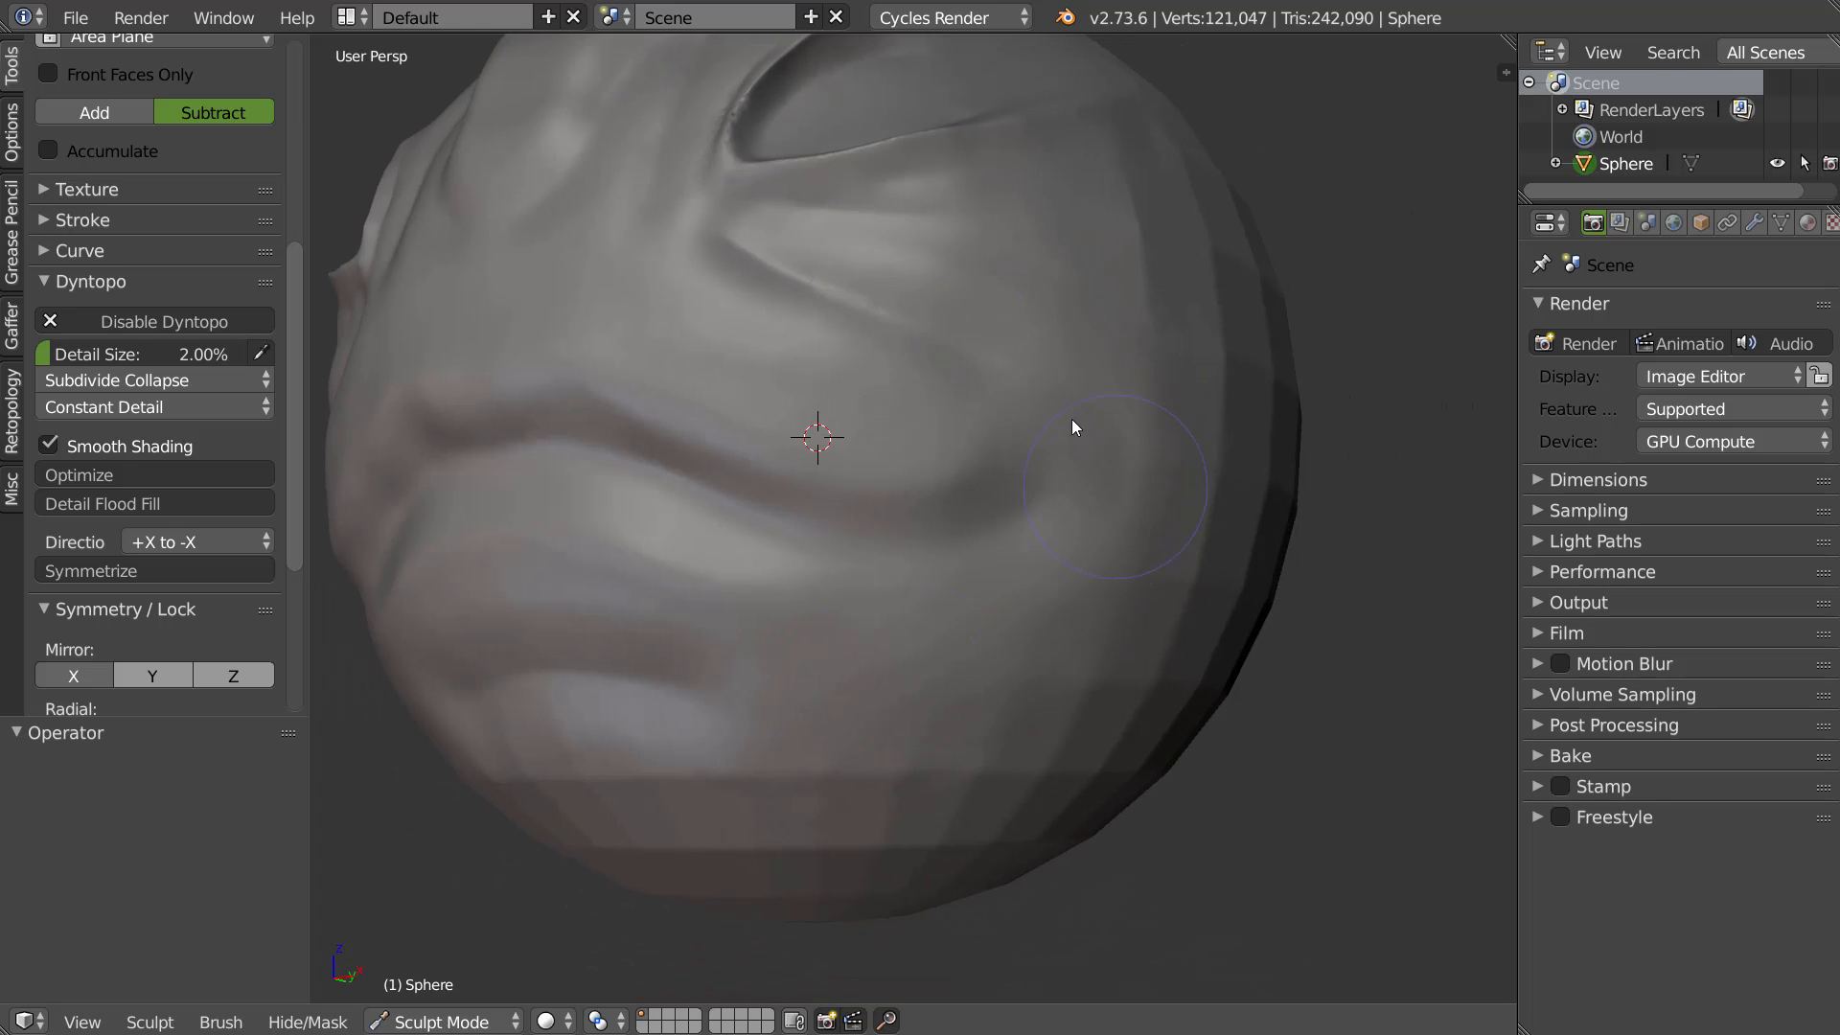
{"action": "mouse_move", "coordinate": [1072, 571]}
{"action": "middle_mouse_down"}
{"action": "mouse_move", "coordinate": [904, 473]}
{"action": "mouse_move", "coordinate": [997, 534]}
{"action": "mouse_move", "coordinate": [932, 513]}
{"action": "mouse_move", "coordinate": [928, 529]}
{"action": "mouse_move", "coordinate": [877, 464]}
{"action": "mouse_move", "coordinate": [789, 454]}
{"action": "middle_mouse_up"}
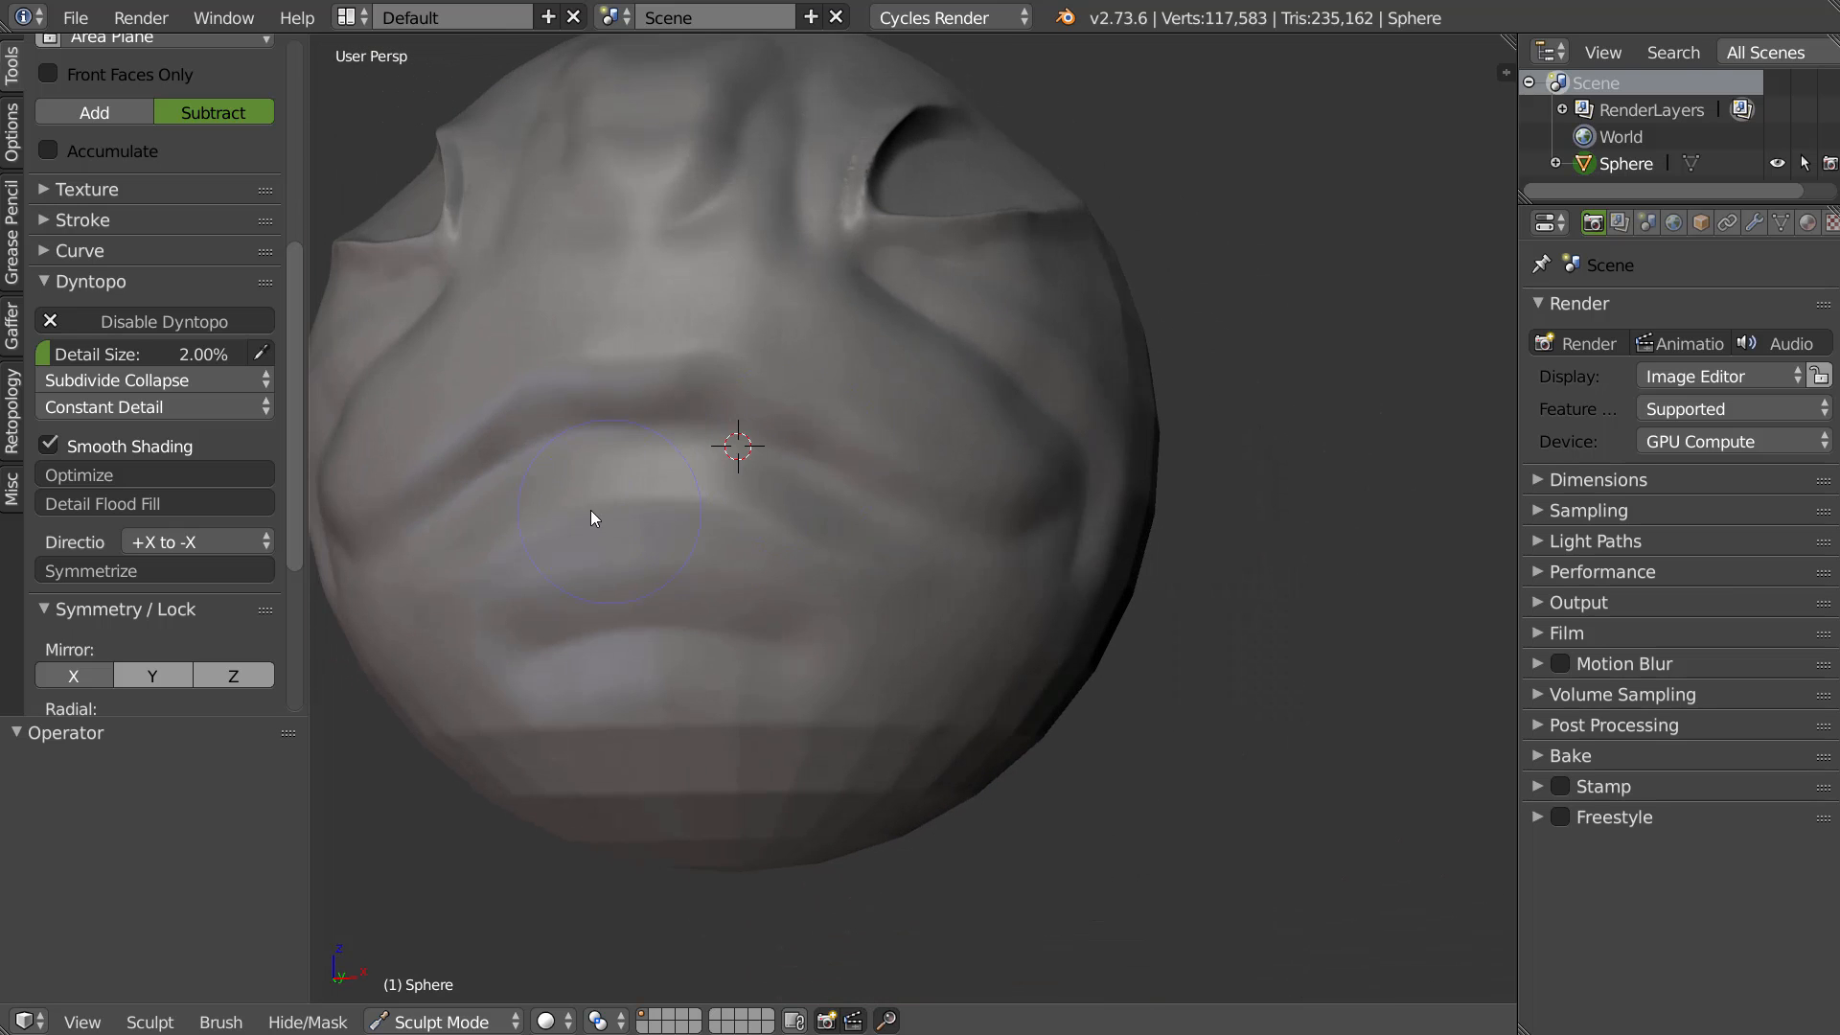
Define the lower lip with Crease strokes, sharpening its lower edge out to the mouth corners
{"action": "middle_click_drag", "start_coordinate": [592, 512], "coordinate": [503, 531]}
{"action": "mouse_move", "coordinate": [536, 510]}
{"action": "left_mouse_down"}
{"action": "mouse_move", "coordinate": [634, 490]}
{"action": "mouse_move", "coordinate": [533, 511]}
{"action": "mouse_move", "coordinate": [434, 591]}
{"action": "left_mouse_up"}
{"action": "left_click_drag", "start_coordinate": [652, 512], "coordinate": [941, 577], "text": "ctrl"}
{"action": "mouse_move", "coordinate": [941, 577]}
{"action": "middle_mouse_down"}
{"action": "mouse_move", "coordinate": [755, 548]}
{"action": "mouse_move", "coordinate": [752, 383]}
{"action": "middle_mouse_up"}
Switch to the Draw brush and build up the lower lip toward the mouth corners
{"action": "key", "text": "x"}
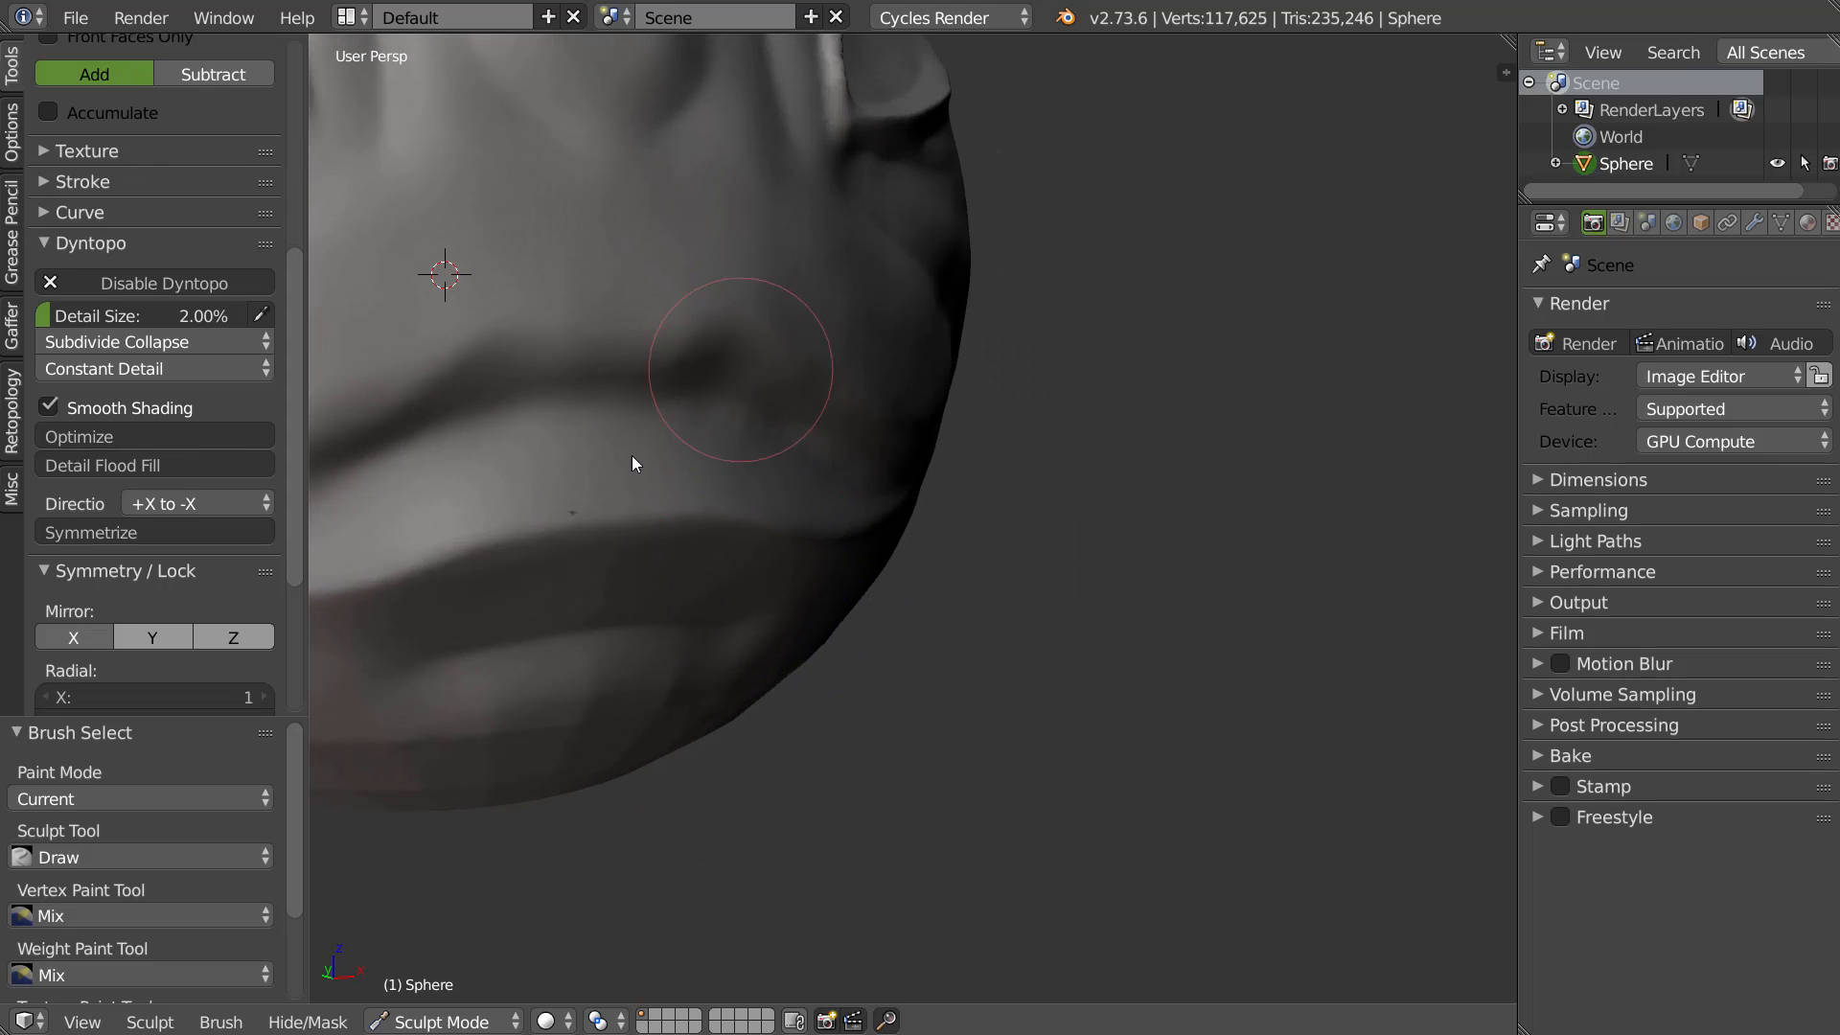
{"action": "middle_click_drag", "start_coordinate": [629, 451], "coordinate": [575, 422]}
{"action": "scroll", "coordinate": [130, 174], "scroll_direction": "up", "scroll_amount": 10}
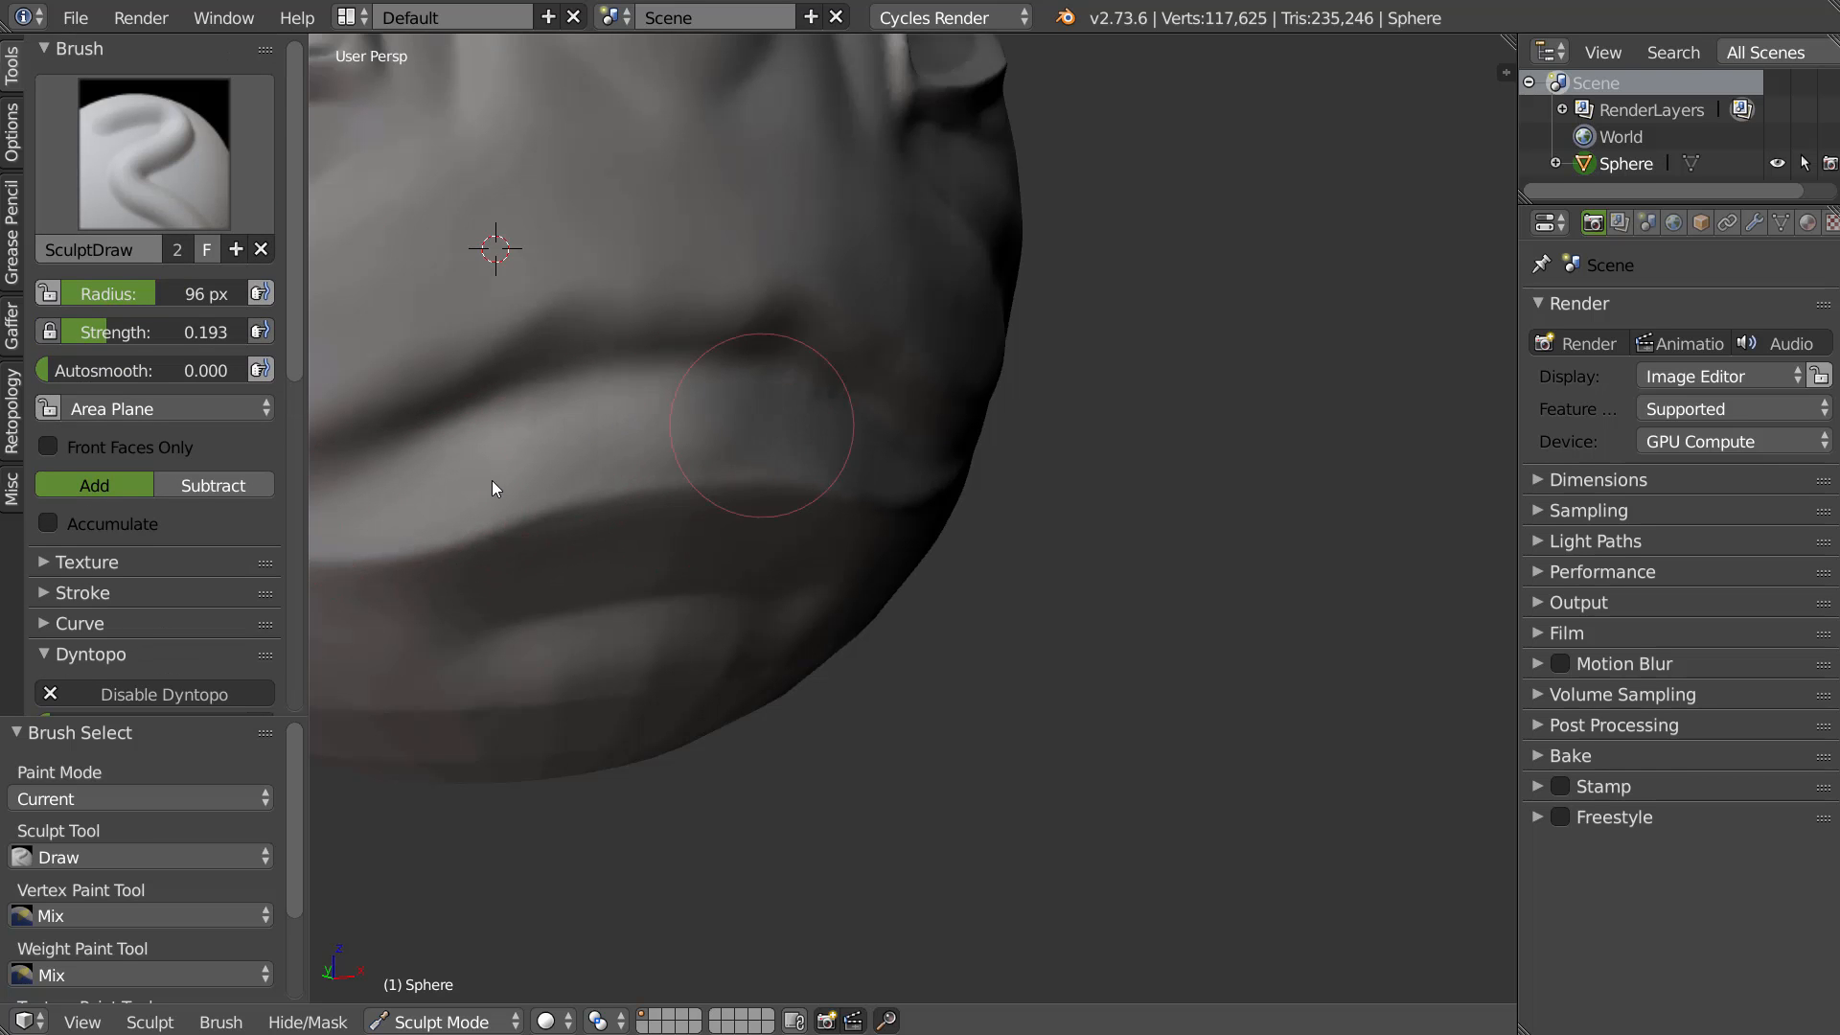
{"action": "left_click_drag", "start_coordinate": [805, 422], "coordinate": [888, 456]}
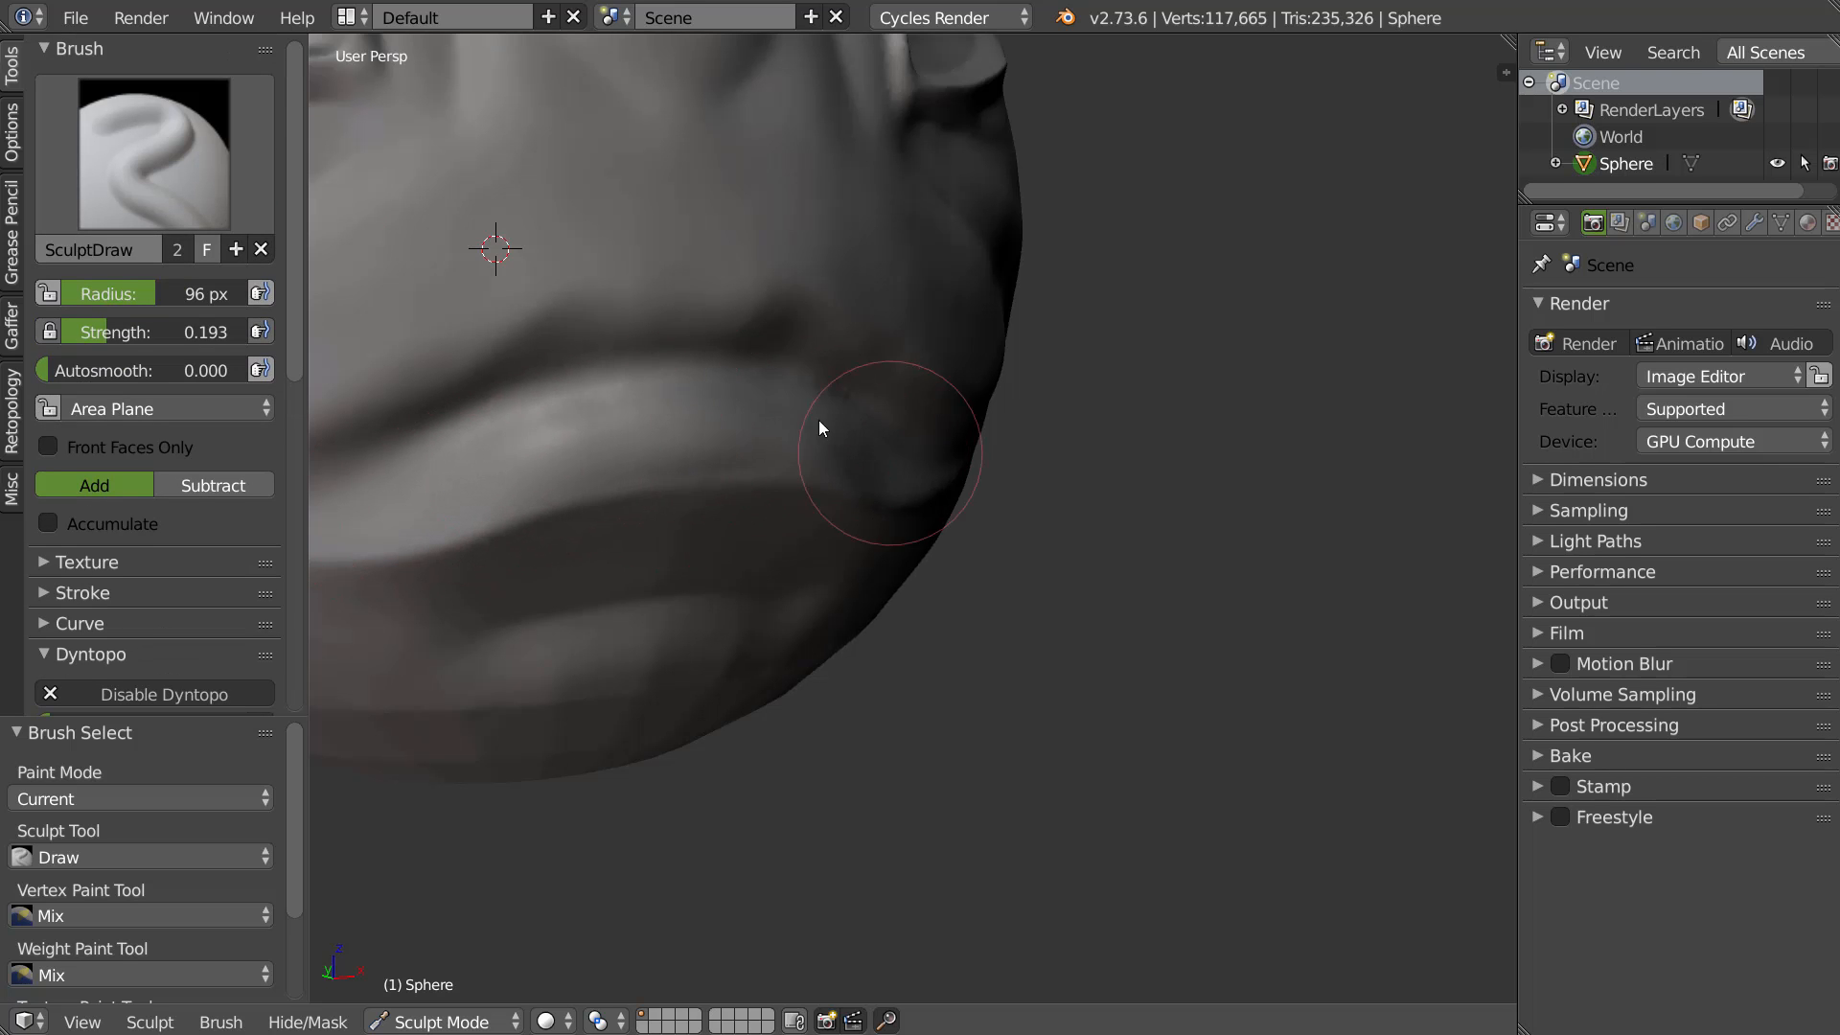
{"action": "middle_click_drag", "start_coordinate": [819, 420], "coordinate": [724, 429]}
{"action": "left_click_drag", "start_coordinate": [888, 466], "coordinate": [648, 328]}
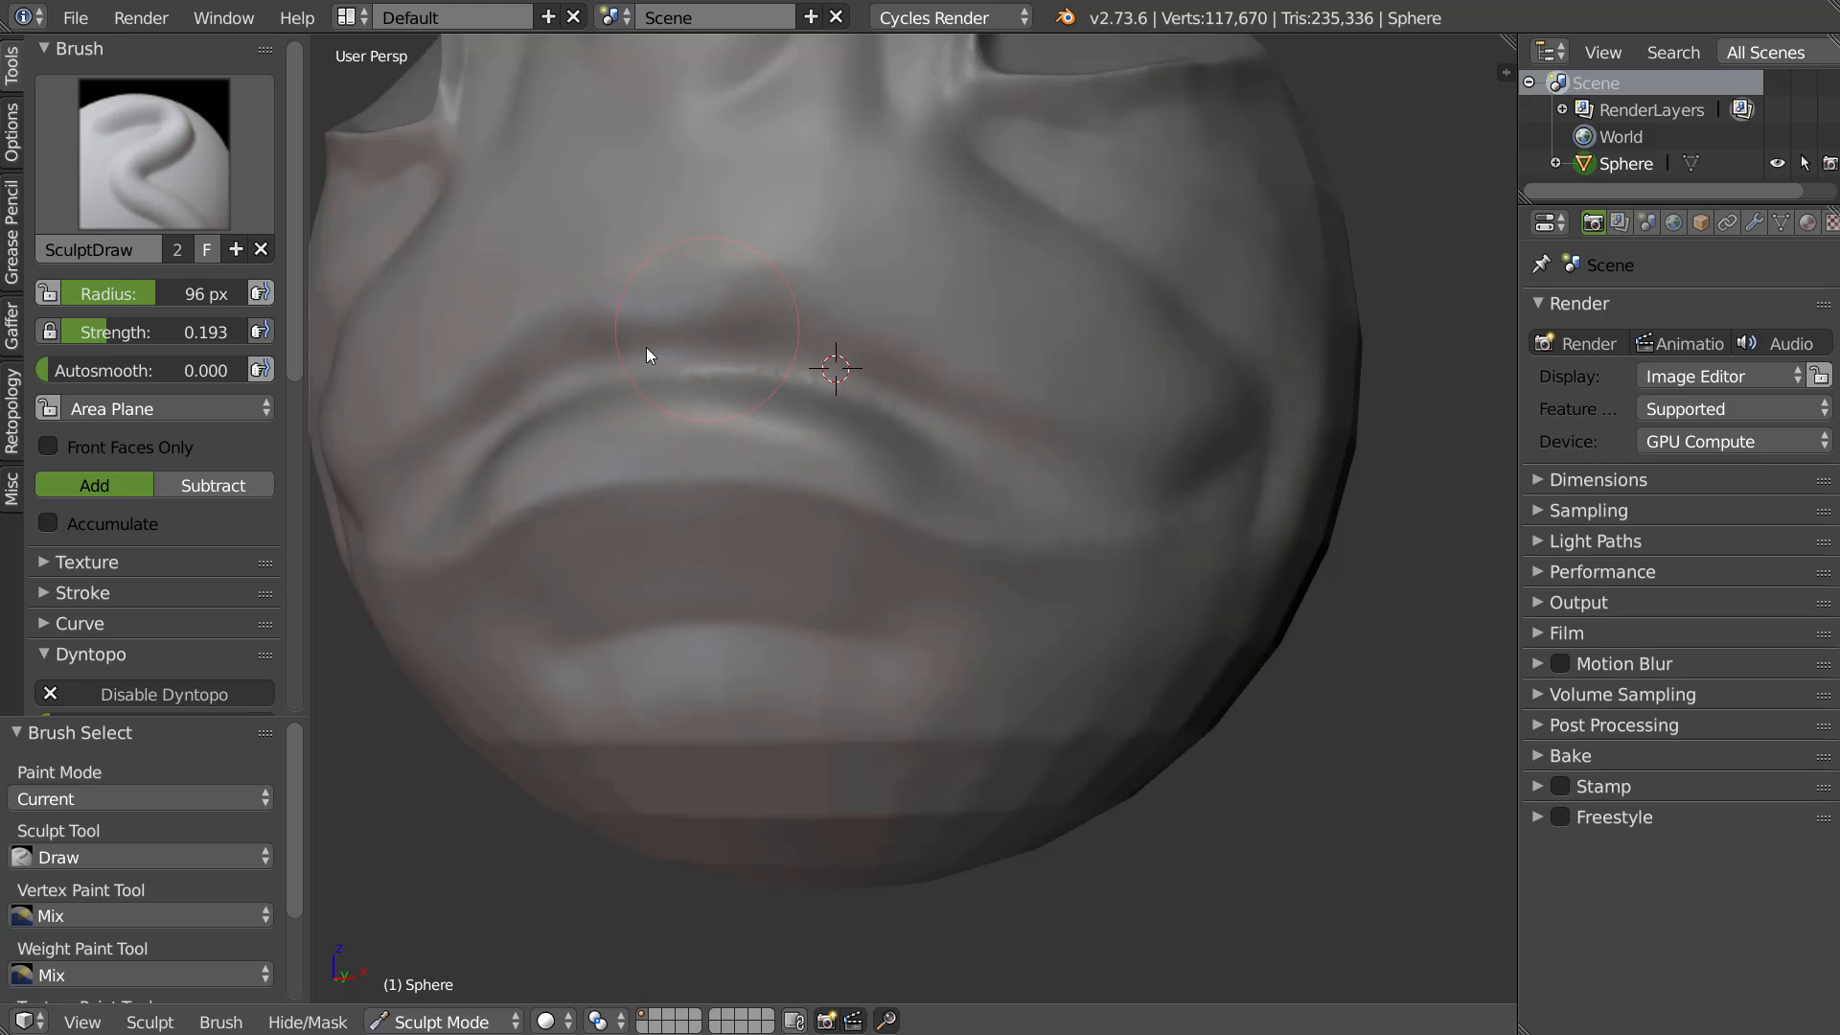
Shape the area above the upper lip and sculpt a small rounded nose detail with the Draw brush
{"action": "left_click", "coordinate": [811, 289]}
{"action": "middle_click_drag", "start_coordinate": [811, 289], "coordinate": [740, 319]}
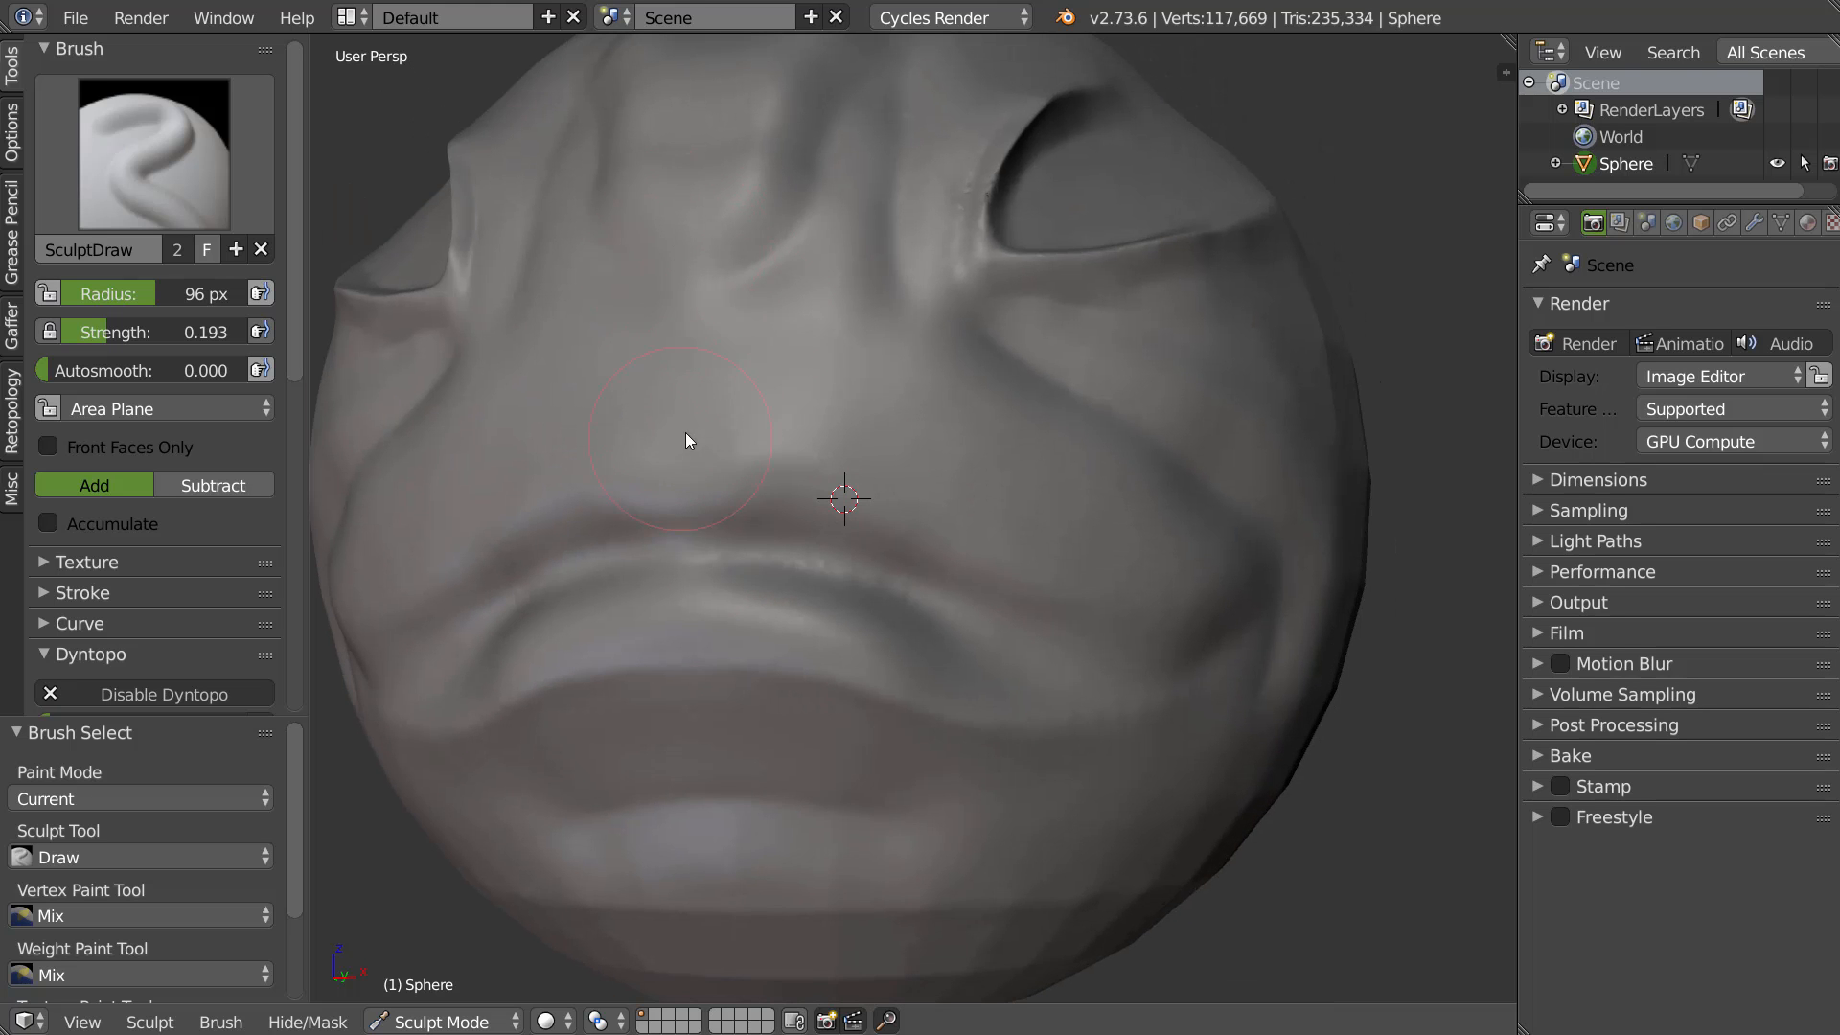
{"action": "left_click_drag", "start_coordinate": [690, 427], "coordinate": [682, 381], "text": "ctrl"}
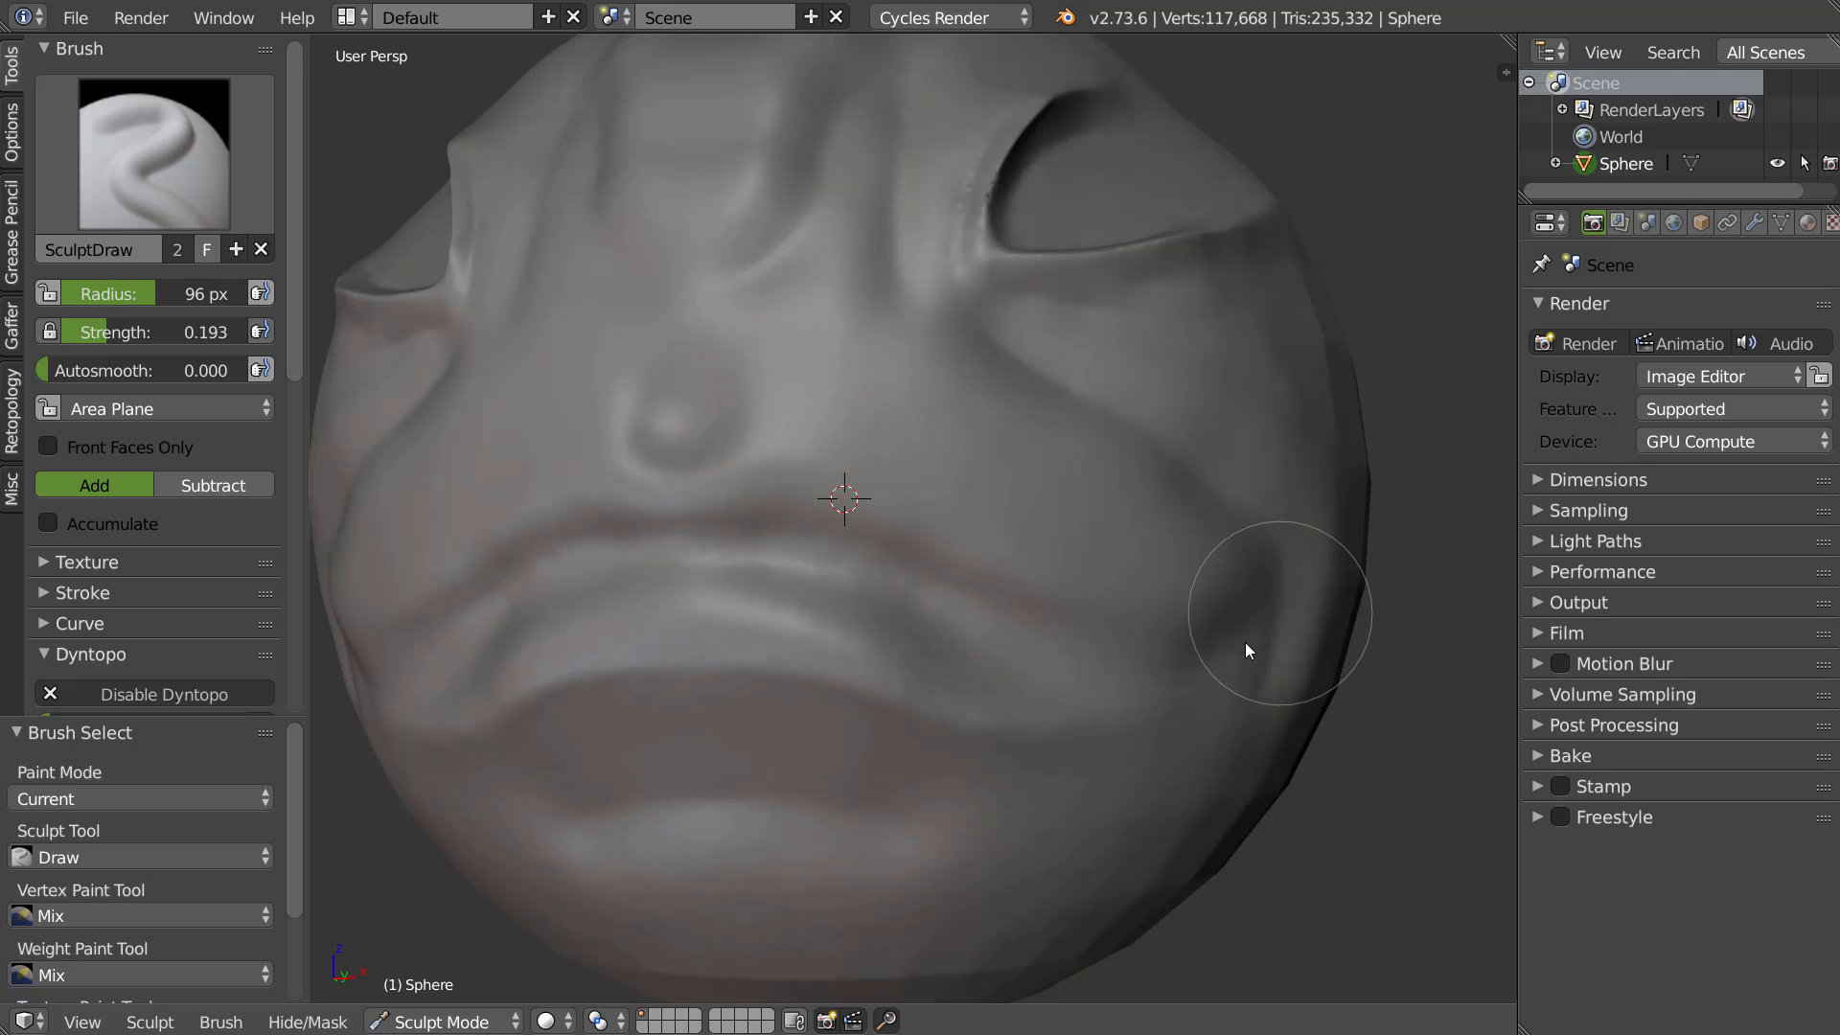
Check the mesh density around the mouth in wireframe and set the Dyntopo detail size to 1%
{"action": "middle_click_drag", "start_coordinate": [766, 524], "coordinate": [808, 501], "text": "shift"}
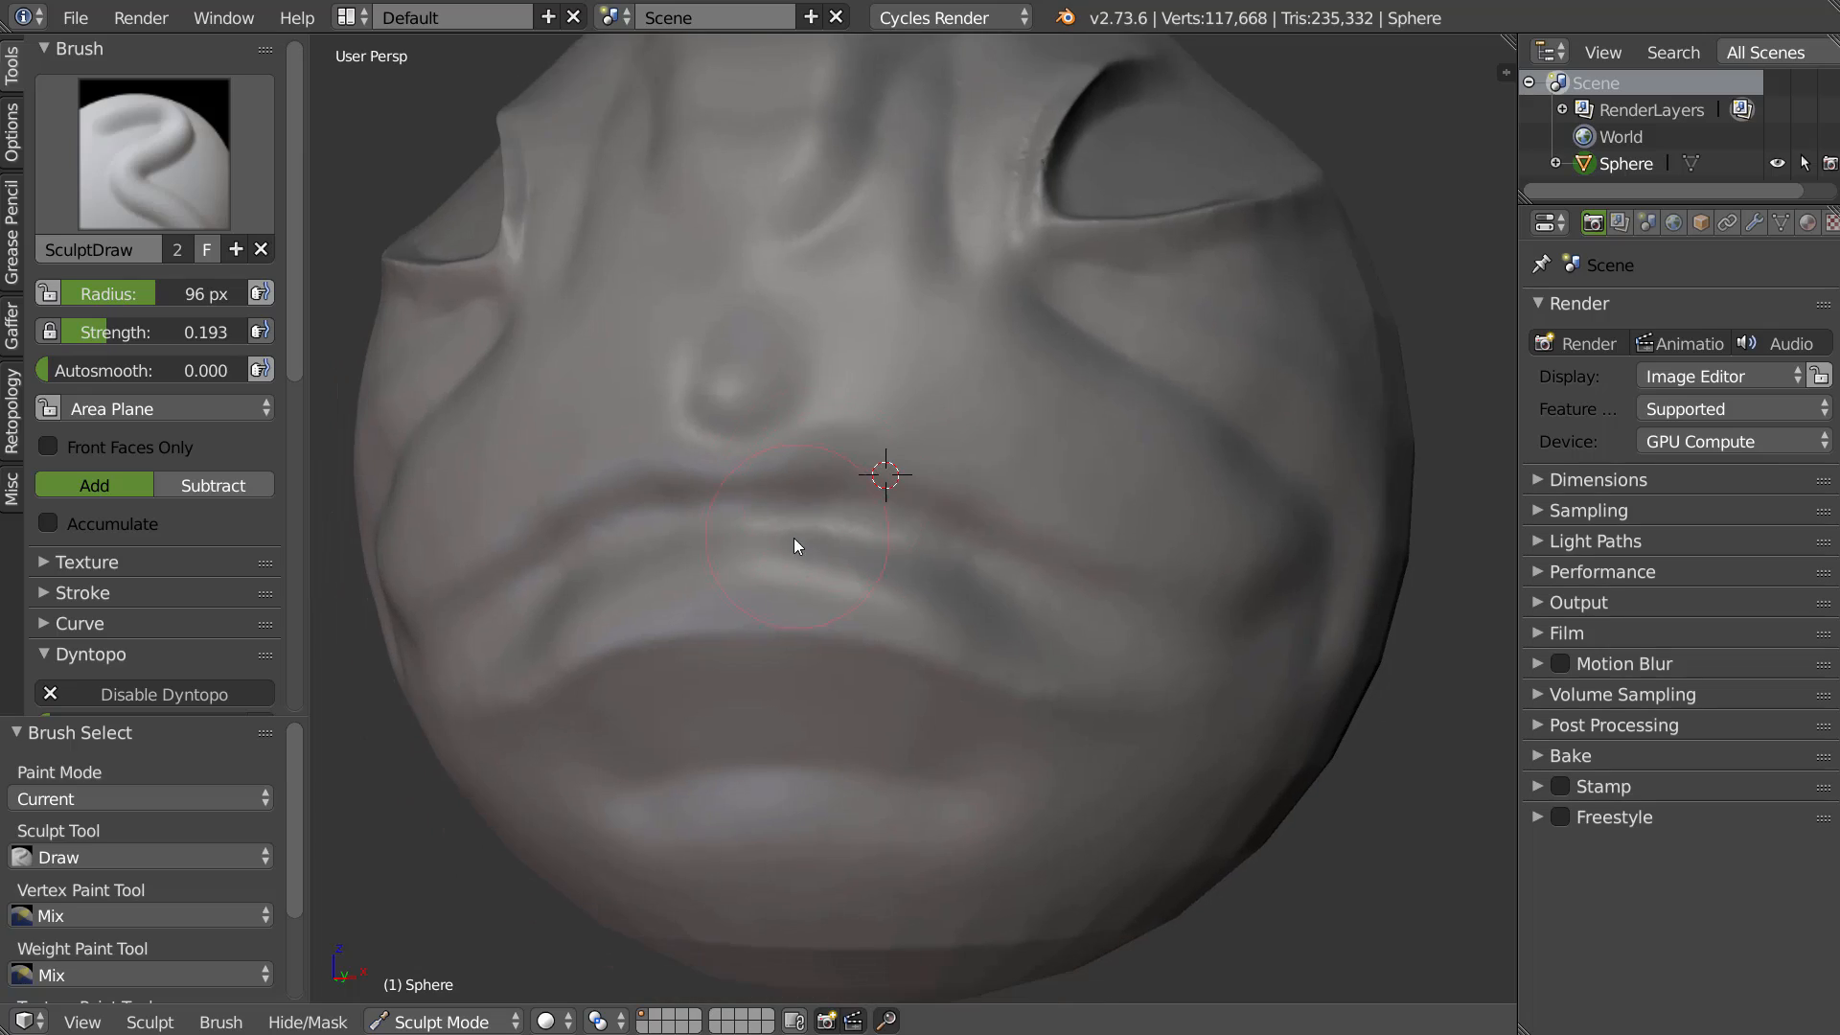
{"action": "key", "text": "shift+w"}
{"action": "middle_click_drag", "start_coordinate": [893, 545], "coordinate": [904, 542]}
{"action": "scroll", "coordinate": [896, 539], "scroll_direction": "up", "scroll_amount": 1}
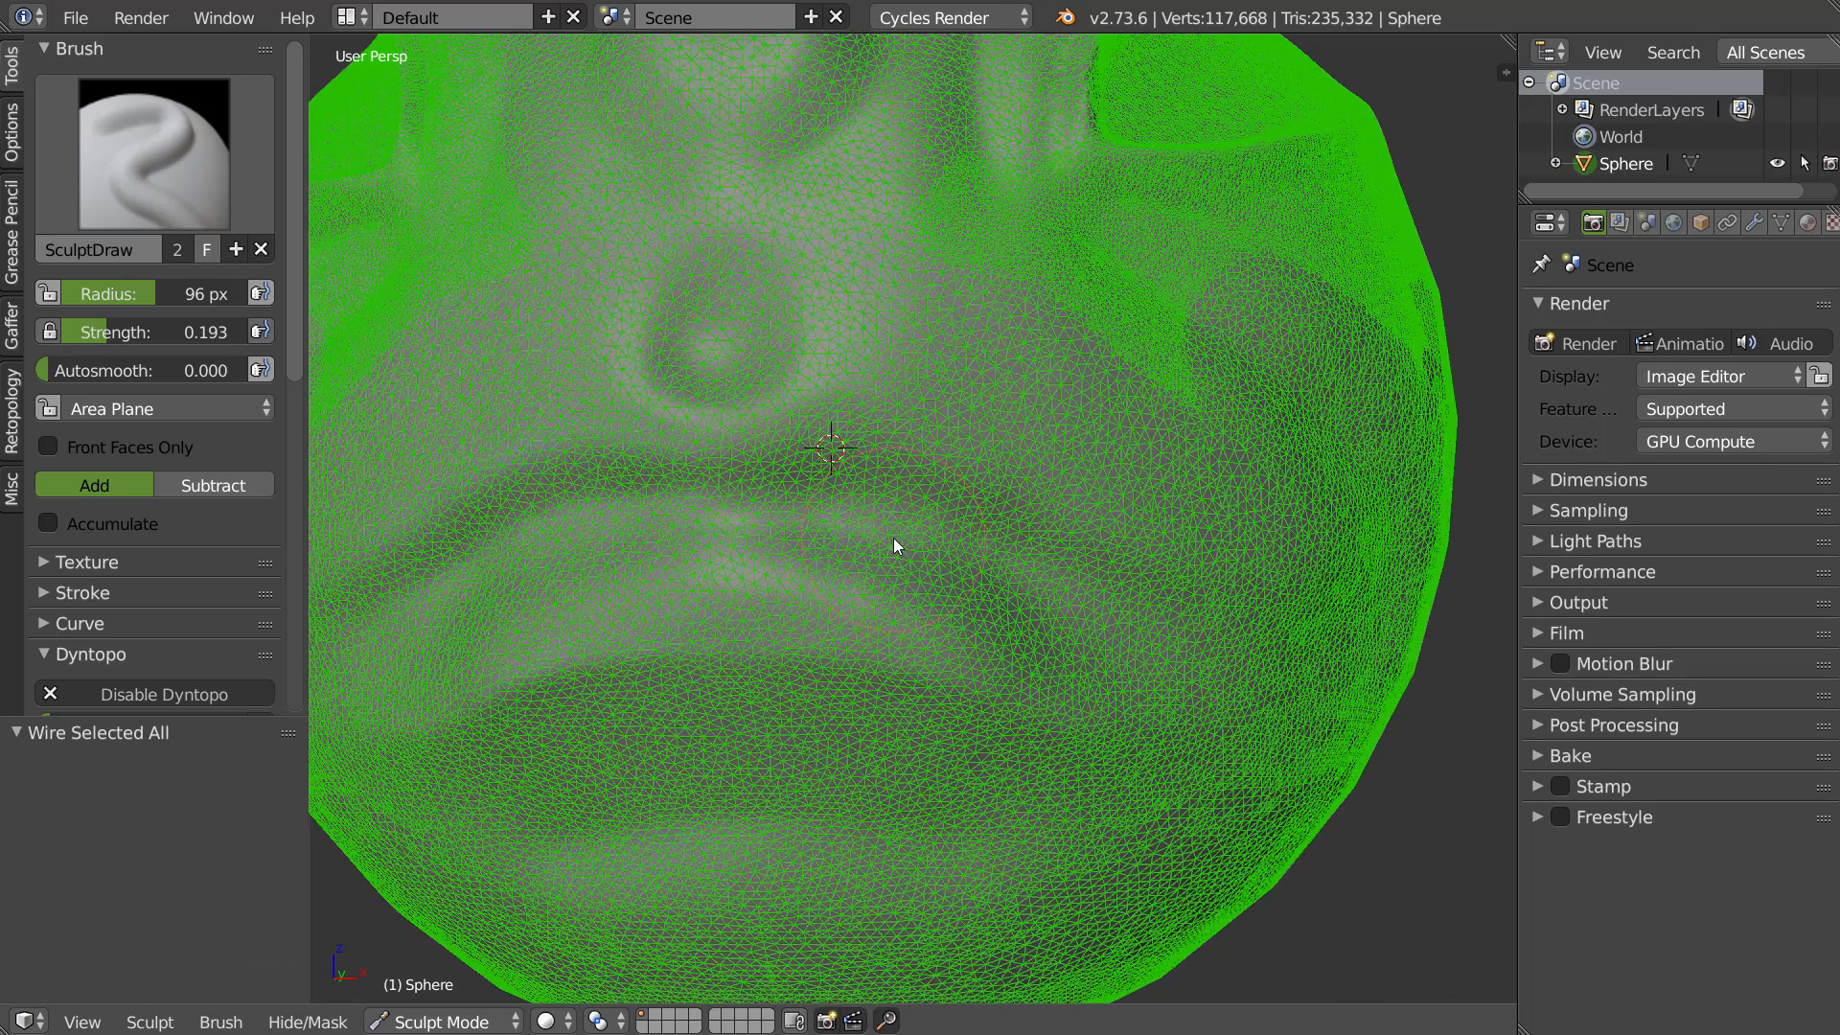
{"action": "key", "text": "shift+w"}
{"action": "left_click", "coordinate": [954, 534]}
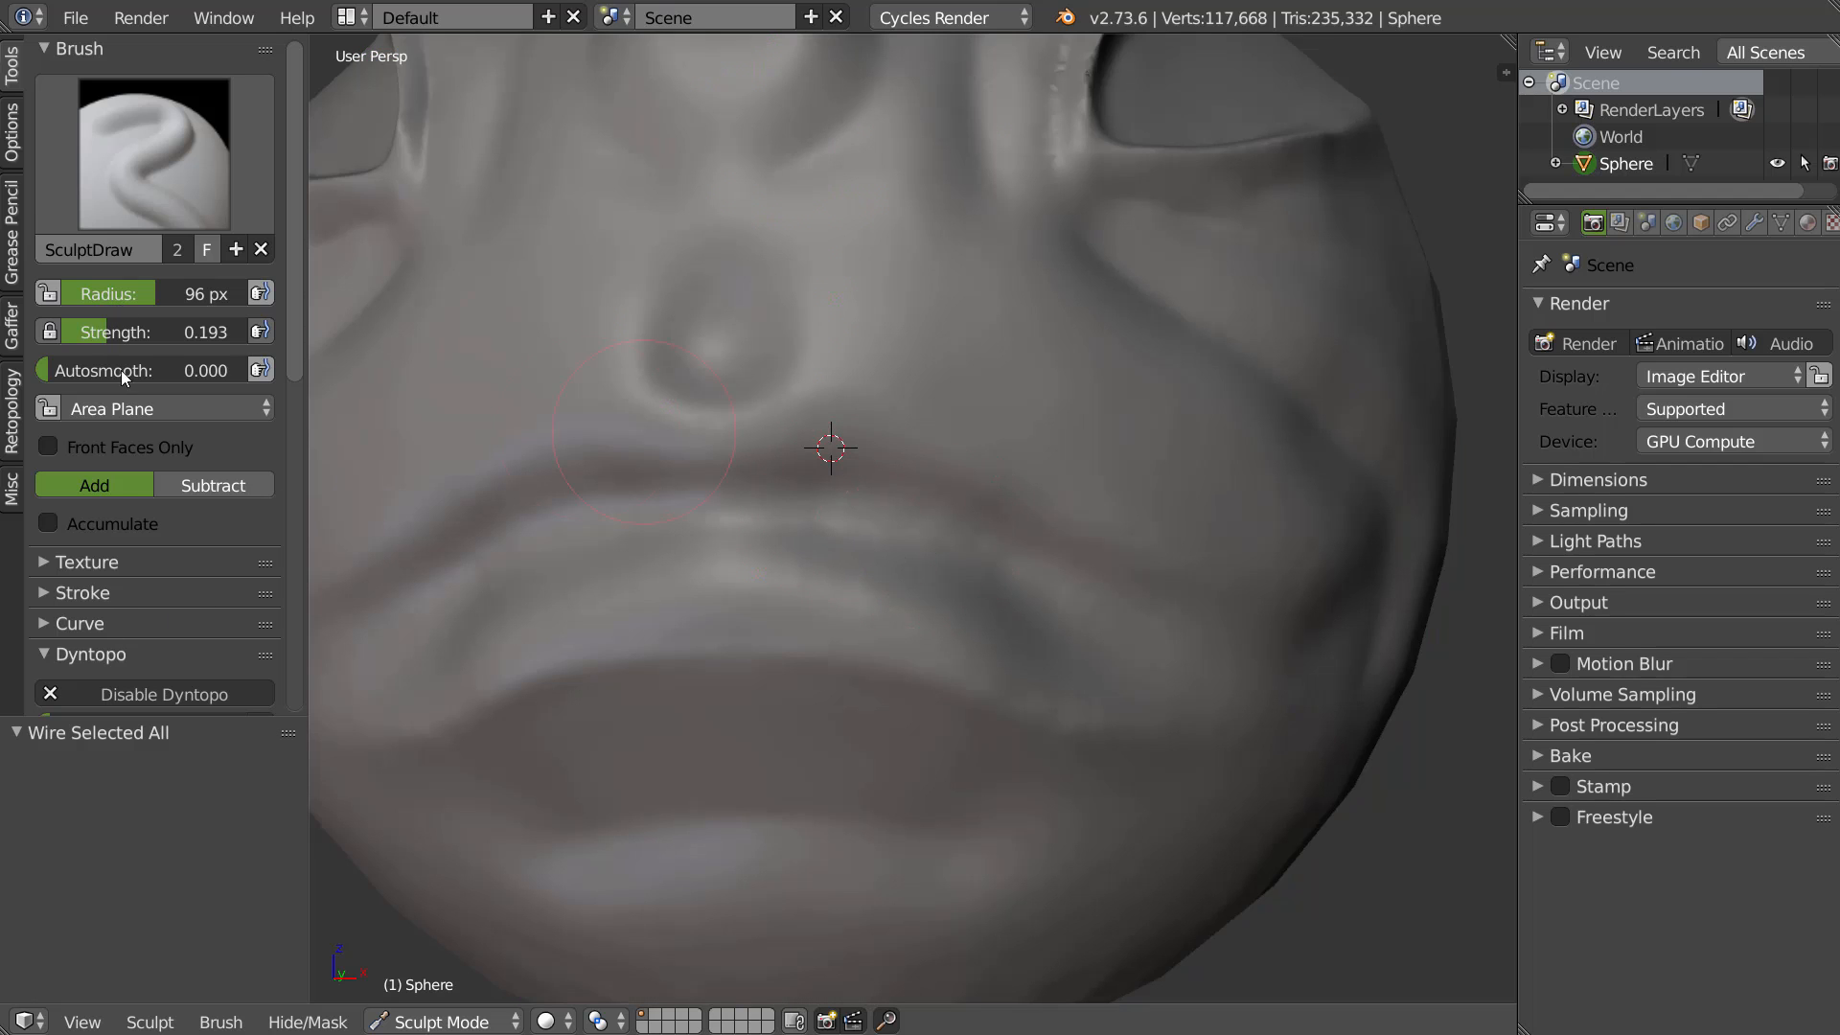
{"action": "scroll", "coordinate": [125, 383], "scroll_direction": "down", "scroll_amount": 5}
{"action": "left_click", "coordinate": [144, 482]}
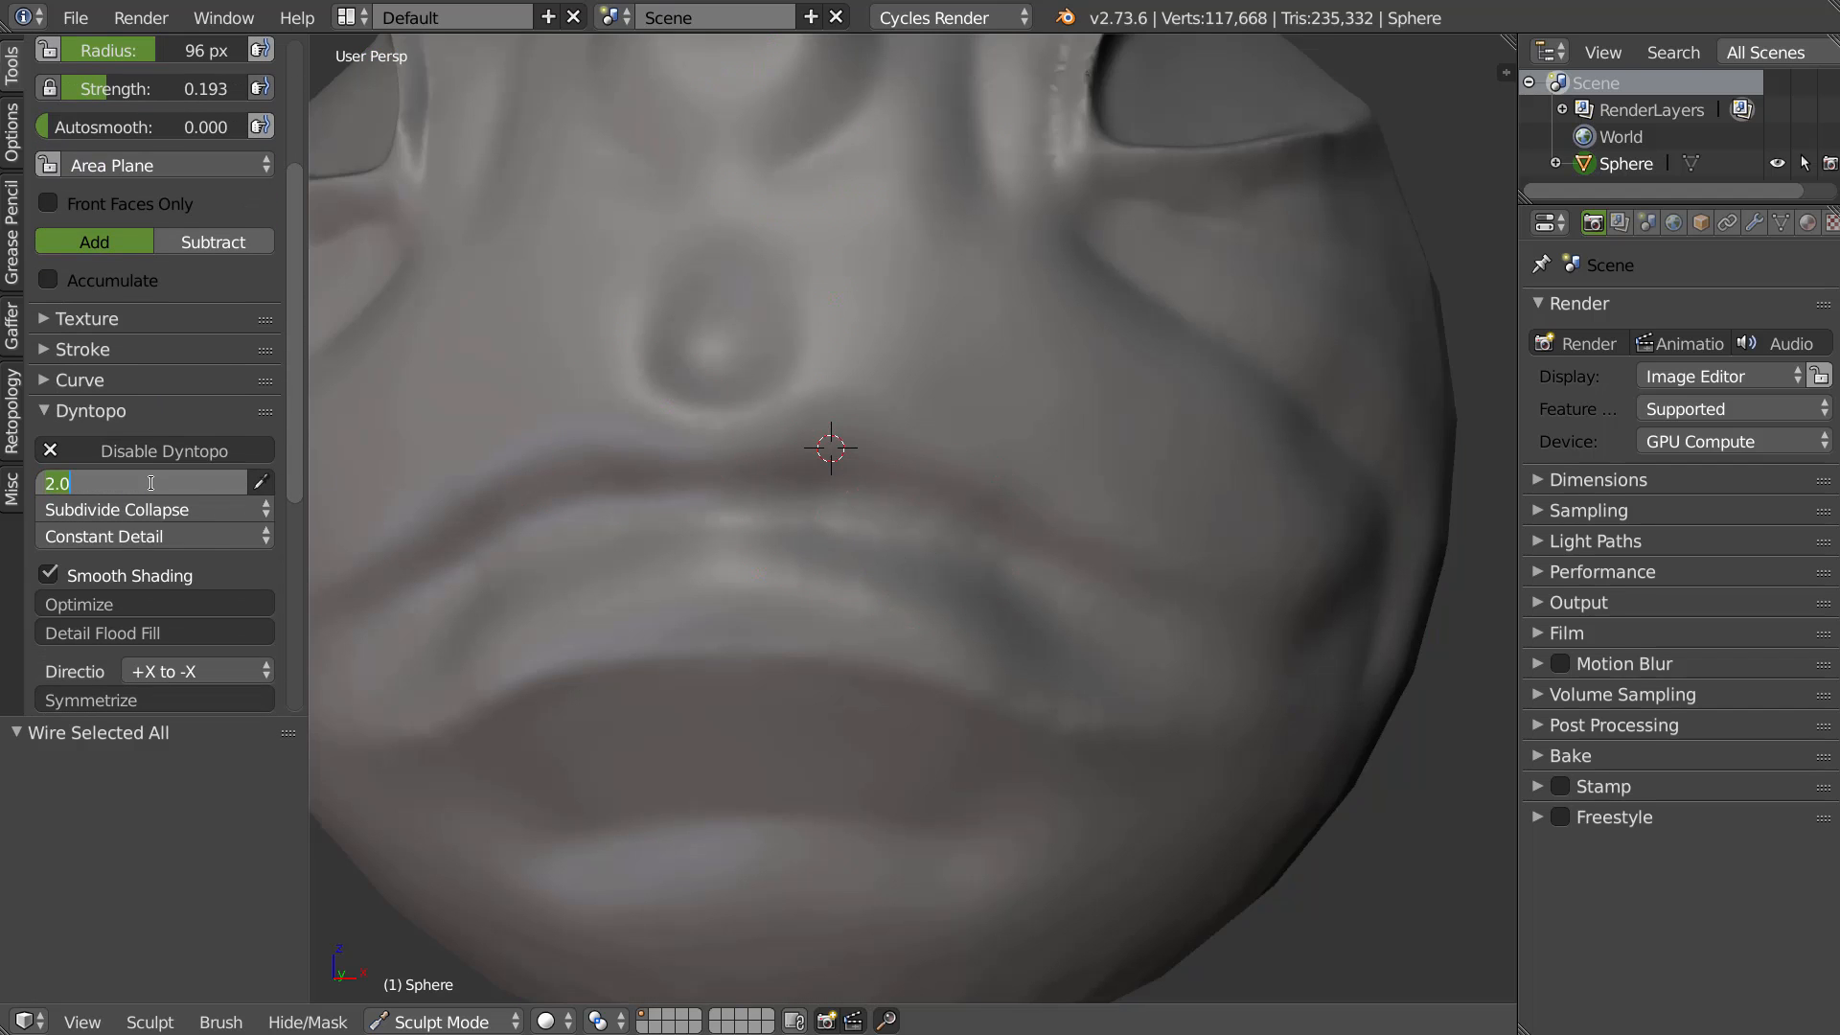
{"action": "type", "text": "1"}
{"action": "key", "text": "Return"}
Sharpen the upper lip's lower line and raised upper edge out to the mouth corners with the Crease brush
{"action": "key", "text": "w"}
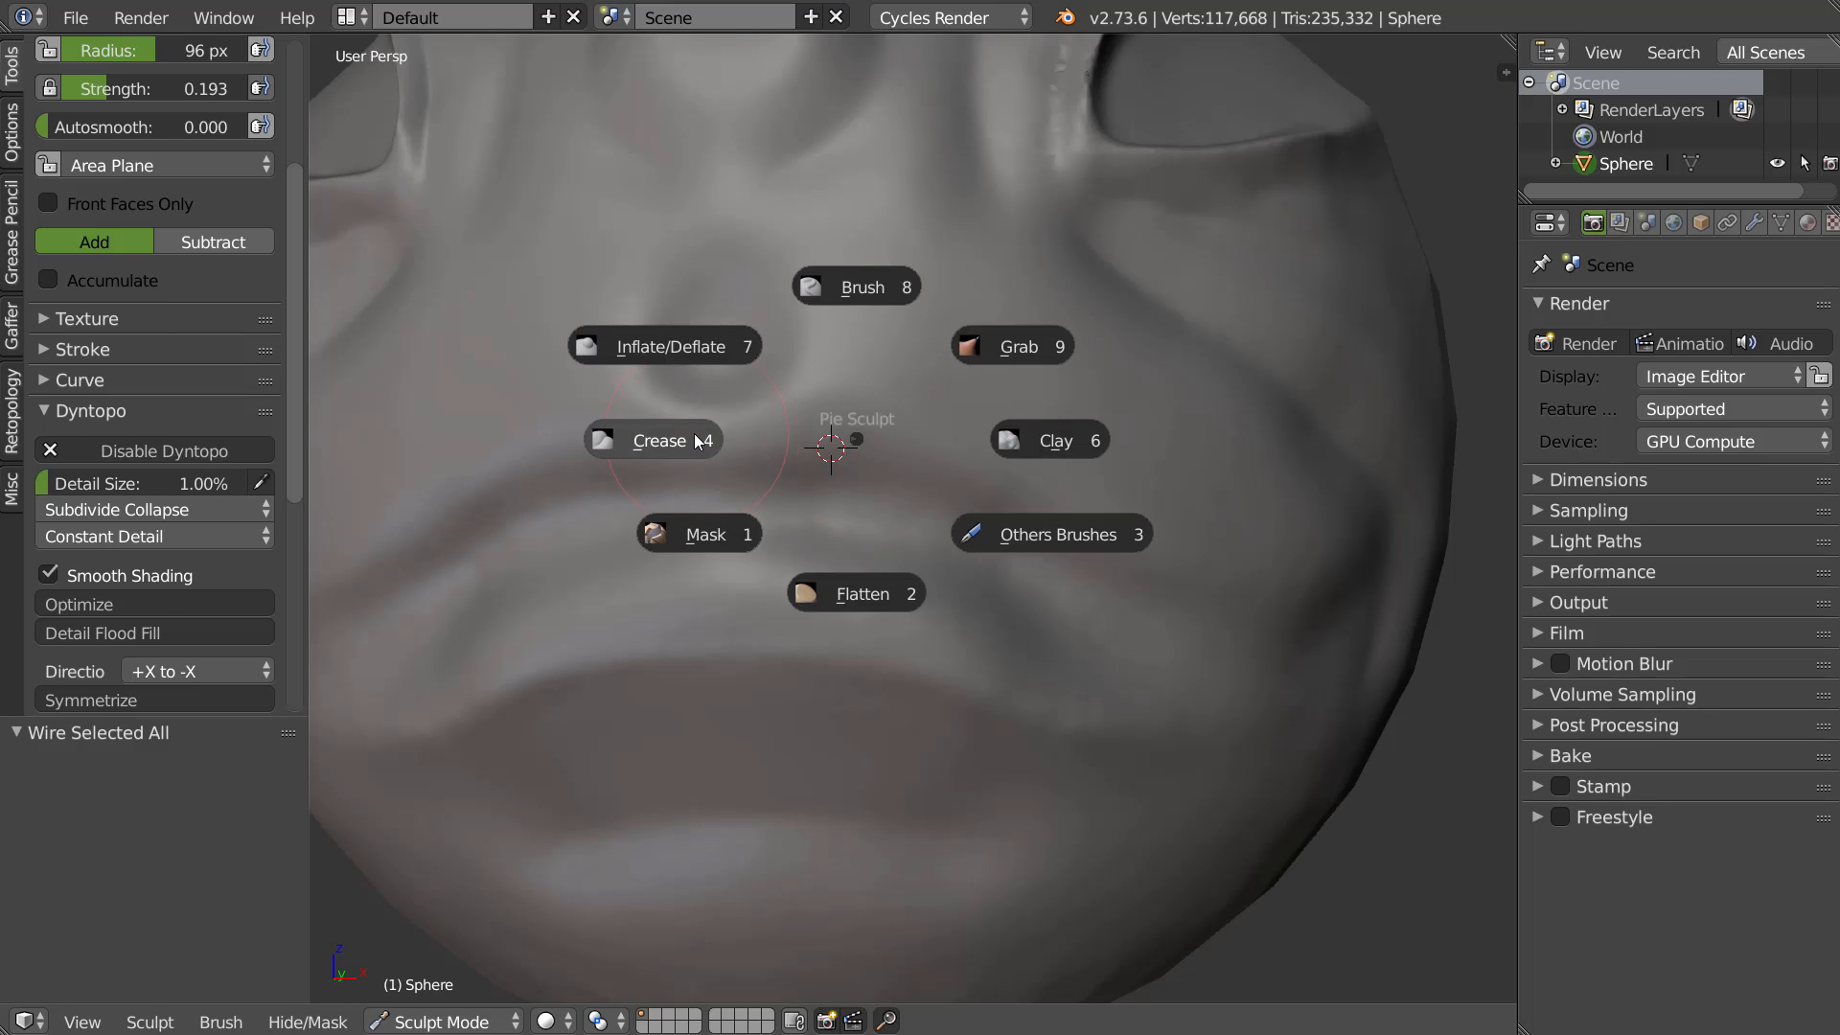
{"action": "left_click", "coordinate": [654, 438]}
{"action": "mouse_move", "coordinate": [646, 523]}
{"action": "left_mouse_down"}
{"action": "mouse_move", "coordinate": [811, 509]}
{"action": "mouse_move", "coordinate": [1167, 643]}
{"action": "left_mouse_up"}
{"action": "middle_click_drag", "start_coordinate": [1033, 565], "coordinate": [1008, 527]}
{"action": "mouse_move", "coordinate": [764, 442]}
{"action": "left_mouse_down", "text": "ctrl"}
{"action": "mouse_move", "coordinate": [721, 451]}
{"action": "mouse_move", "coordinate": [844, 403]}
{"action": "mouse_move", "coordinate": [876, 412]}
{"action": "left_mouse_up", "text": "ctrl"}
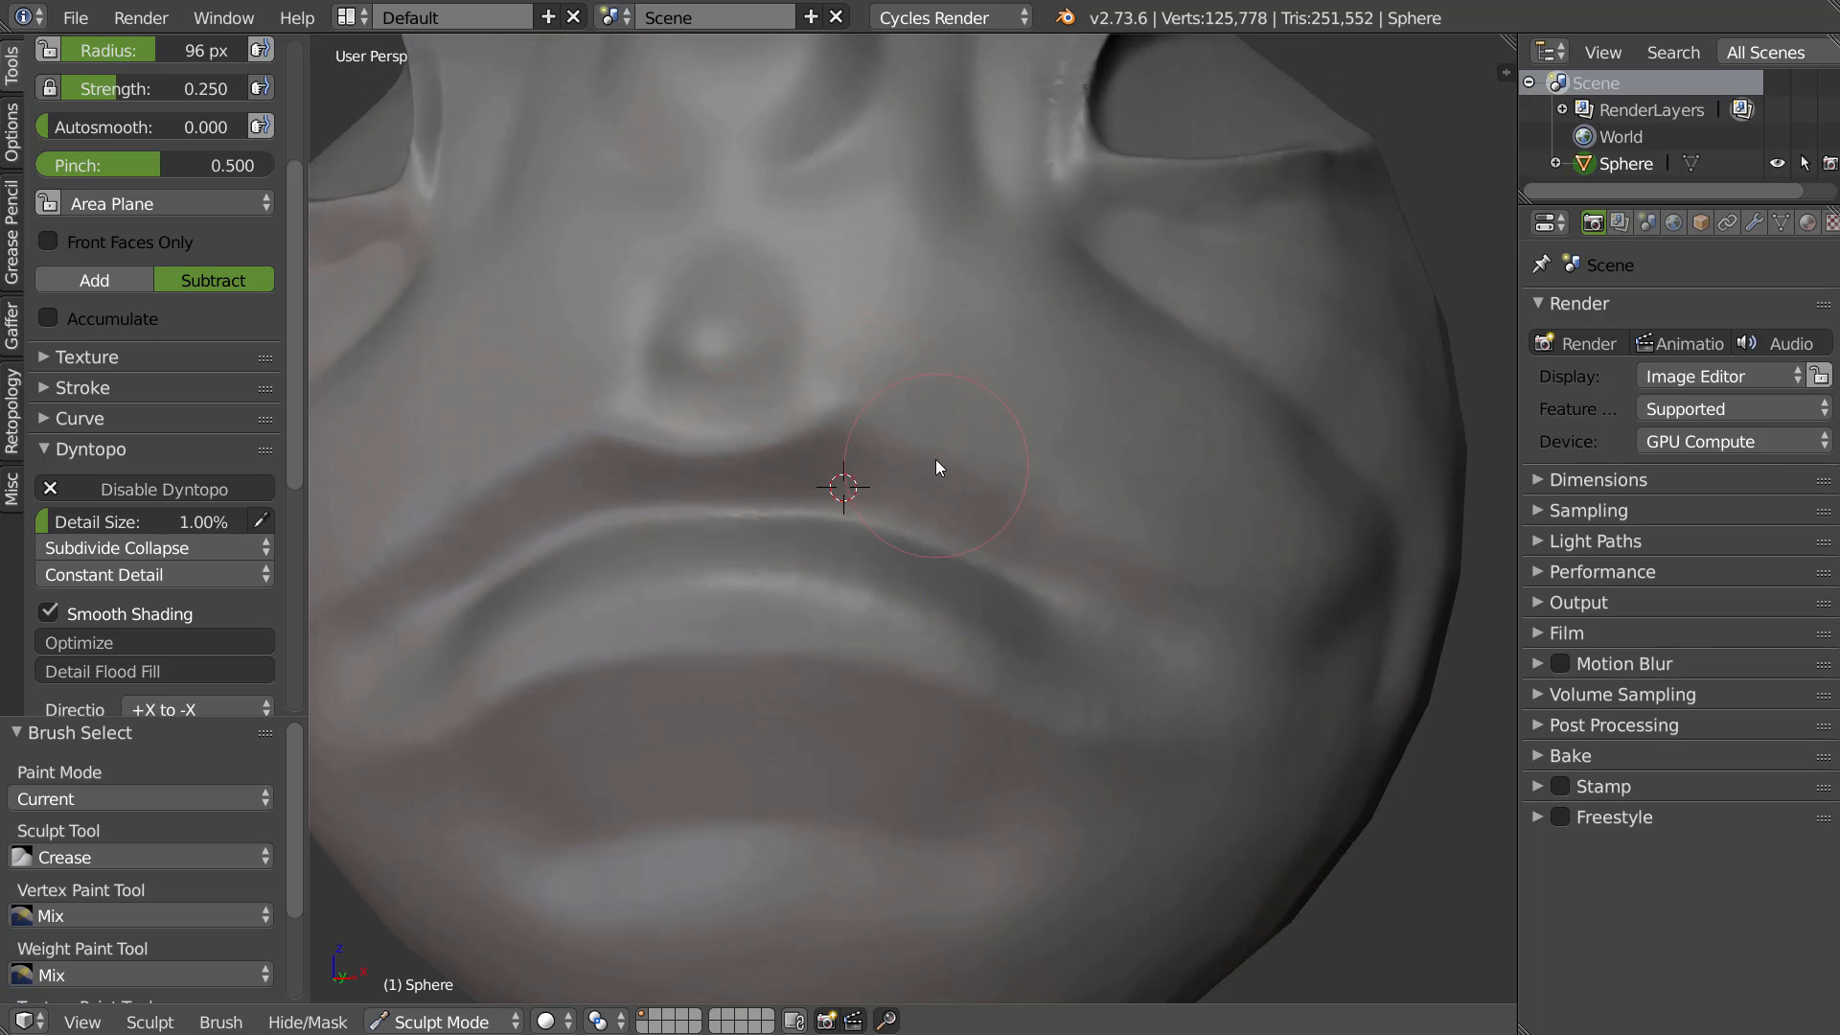
{"action": "left_click_drag", "start_coordinate": [1019, 498], "coordinate": [1127, 578]}
{"action": "middle_click_drag", "start_coordinate": [1028, 526], "coordinate": [1086, 468]}
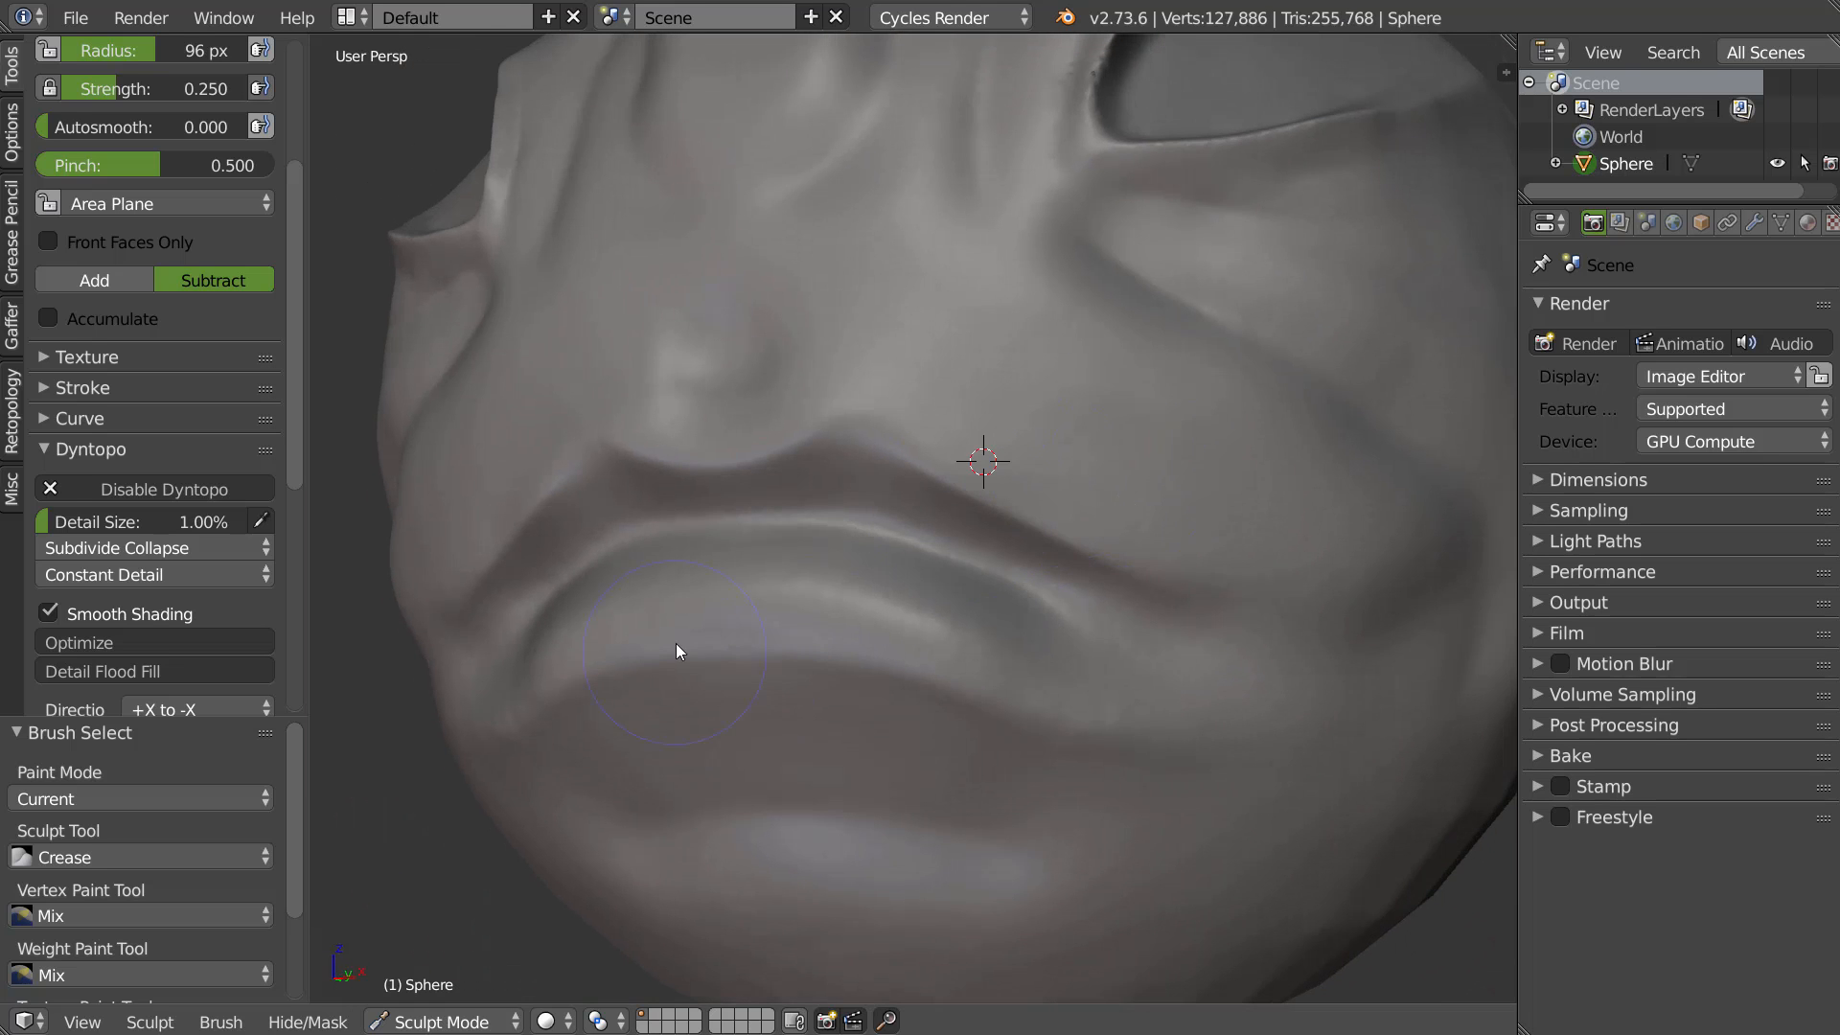
Sharpen the lower lip's lower edge out to the cheeks and deepen the chin fold with Crease strokes
{"action": "mouse_move", "coordinate": [681, 655]}
{"action": "left_mouse_down", "text": "ctrl"}
{"action": "mouse_move", "coordinate": [670, 645]}
{"action": "mouse_move", "coordinate": [744, 641]}
{"action": "mouse_move", "coordinate": [892, 667]}
{"action": "left_mouse_up", "text": "ctrl"}
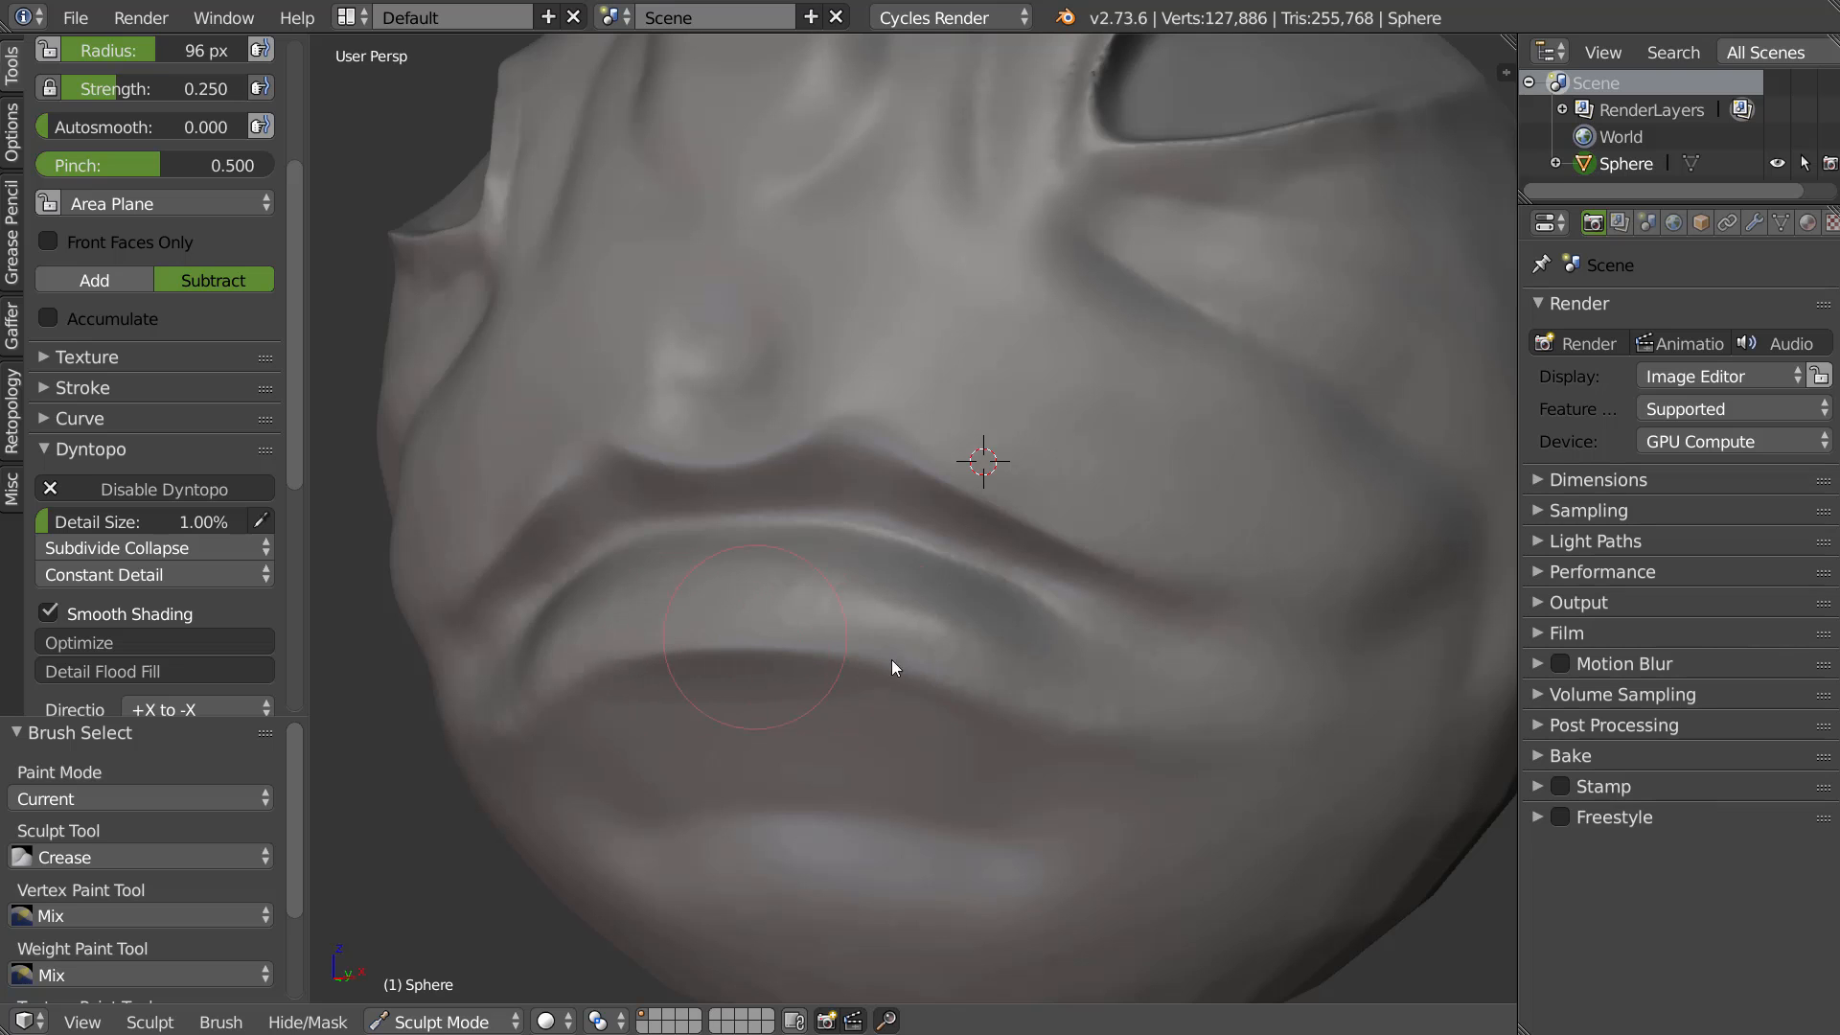
{"action": "left_click_drag", "start_coordinate": [1264, 709], "coordinate": [1049, 703], "text": "ctrl"}
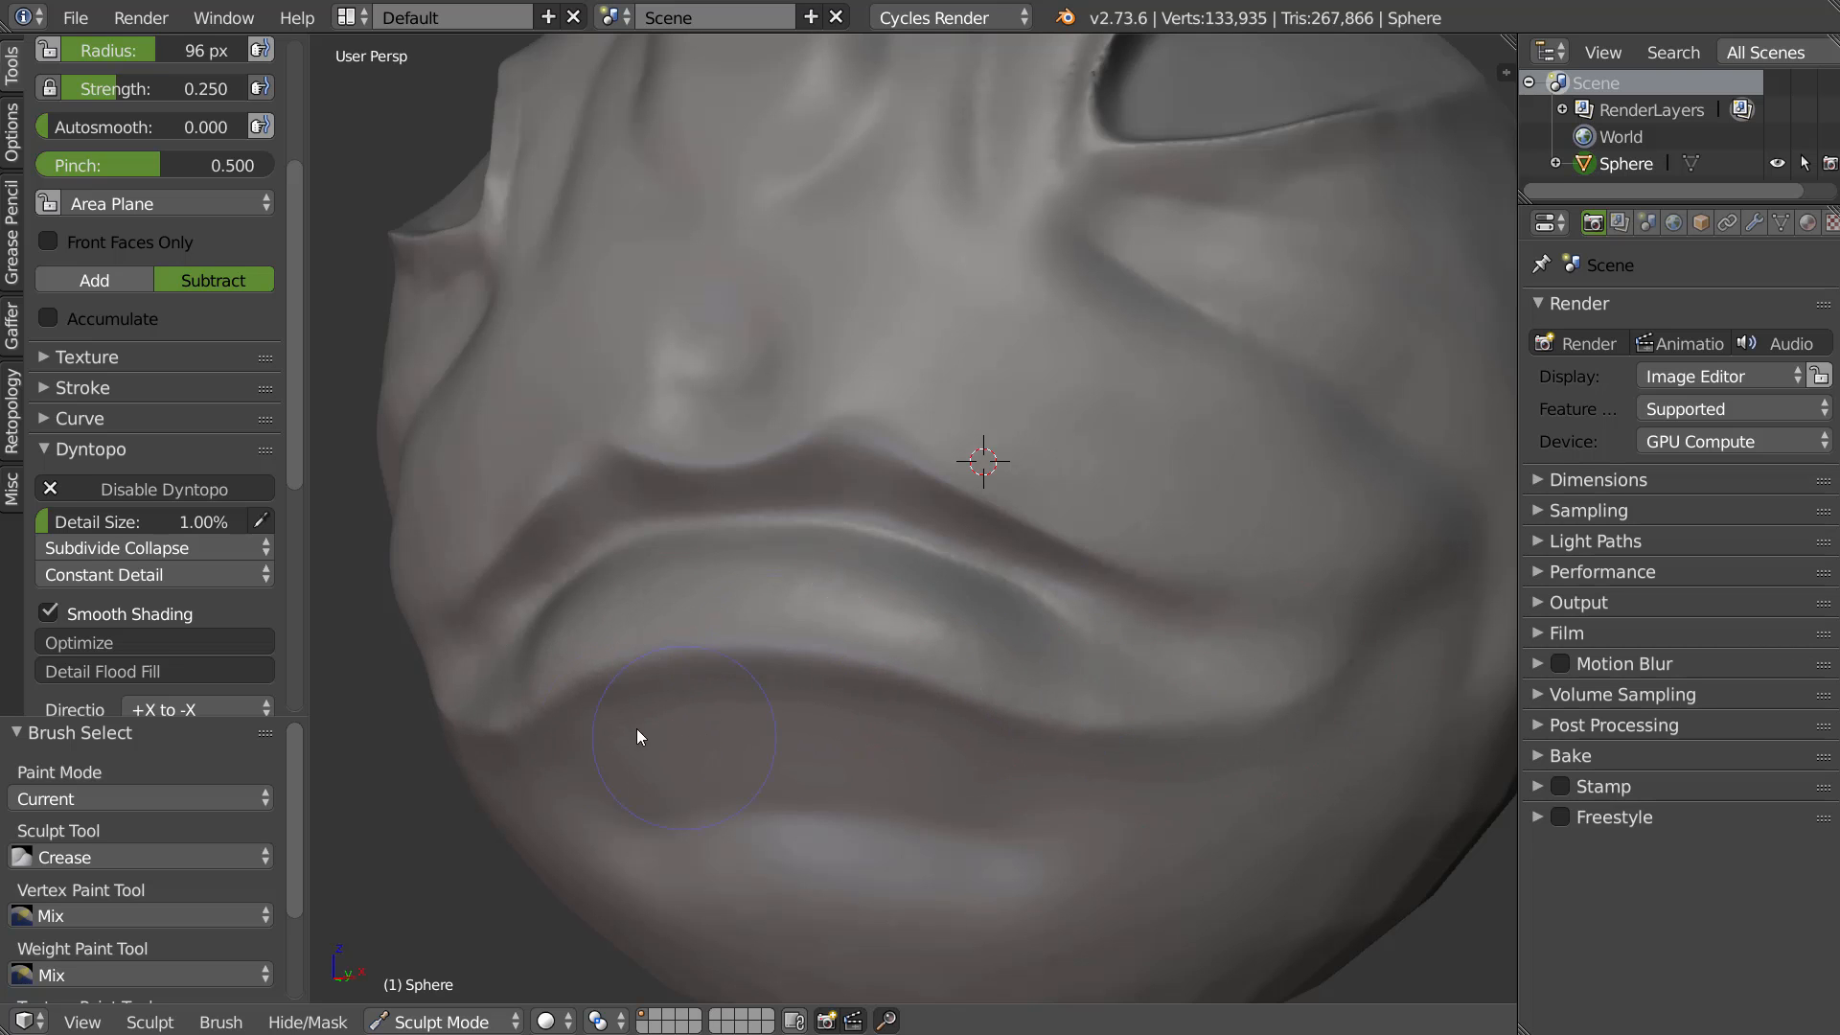
{"action": "left_click_drag", "start_coordinate": [619, 831], "coordinate": [713, 818]}
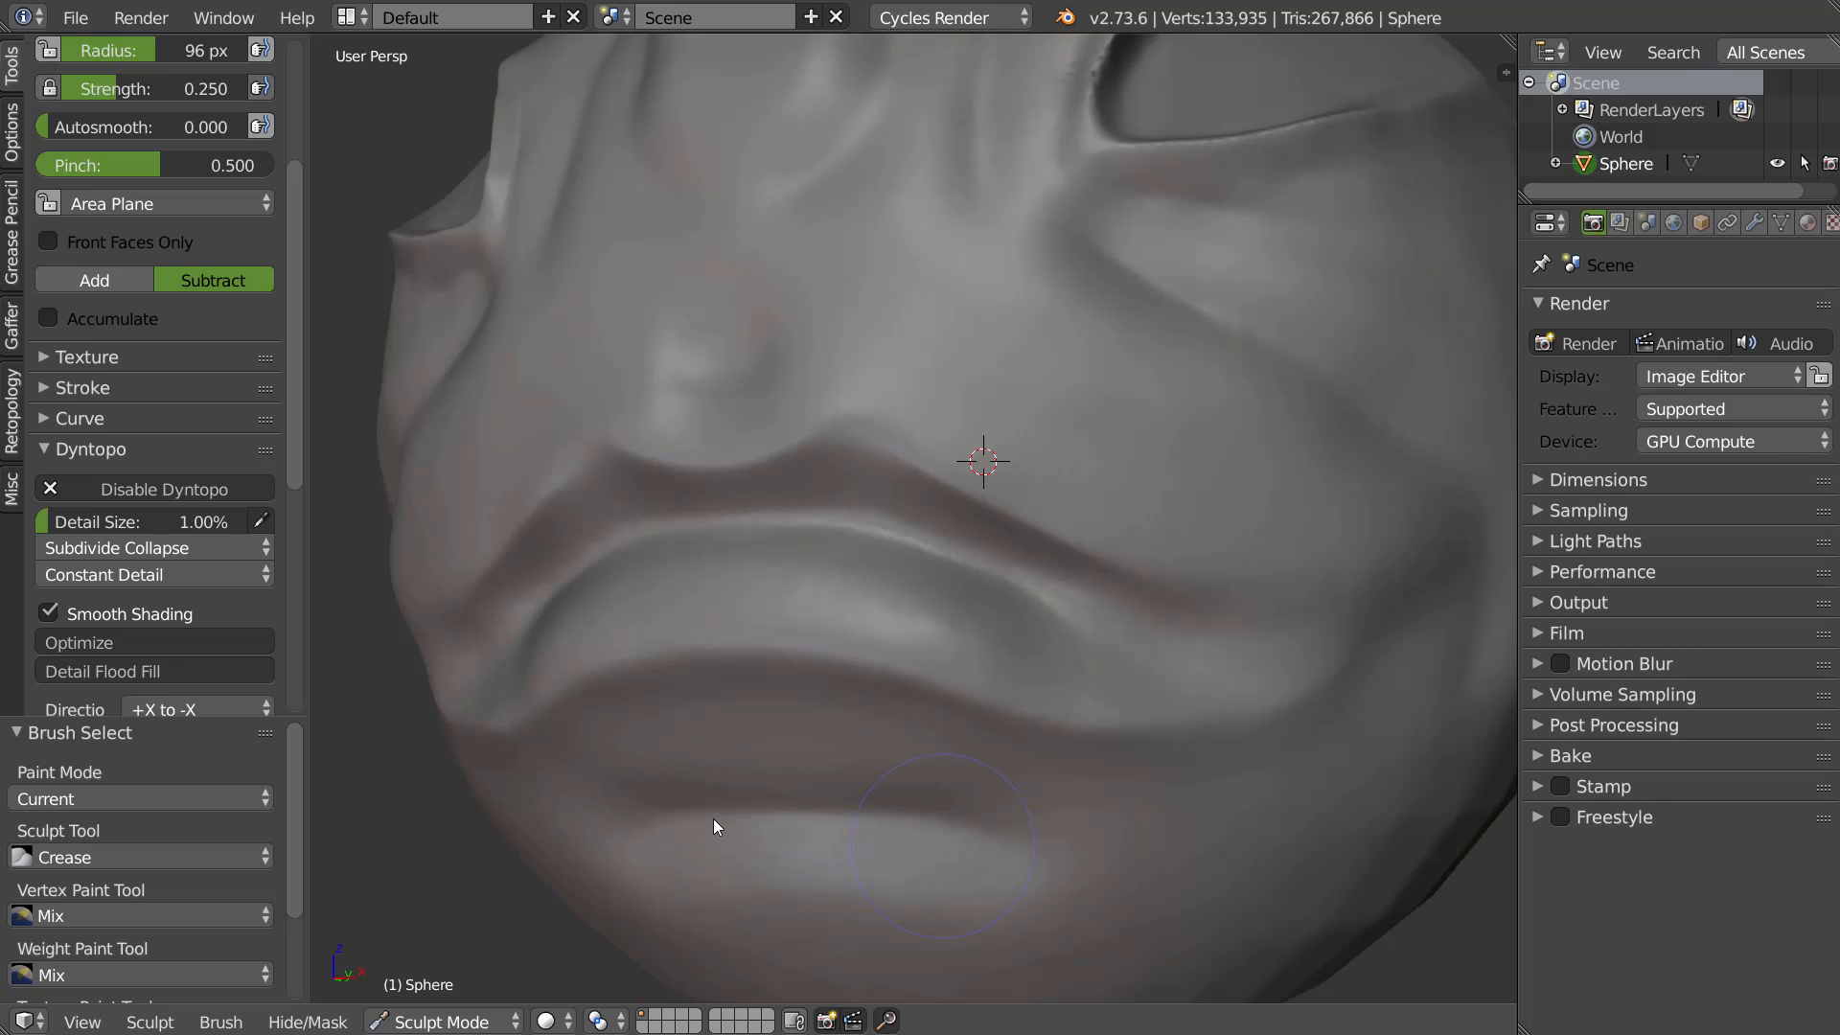
{"action": "mouse_move", "coordinate": [769, 659]}
{"action": "middle_mouse_down"}
{"action": "mouse_move", "coordinate": [802, 641]}
{"action": "mouse_move", "coordinate": [842, 517]}
{"action": "middle_mouse_up"}
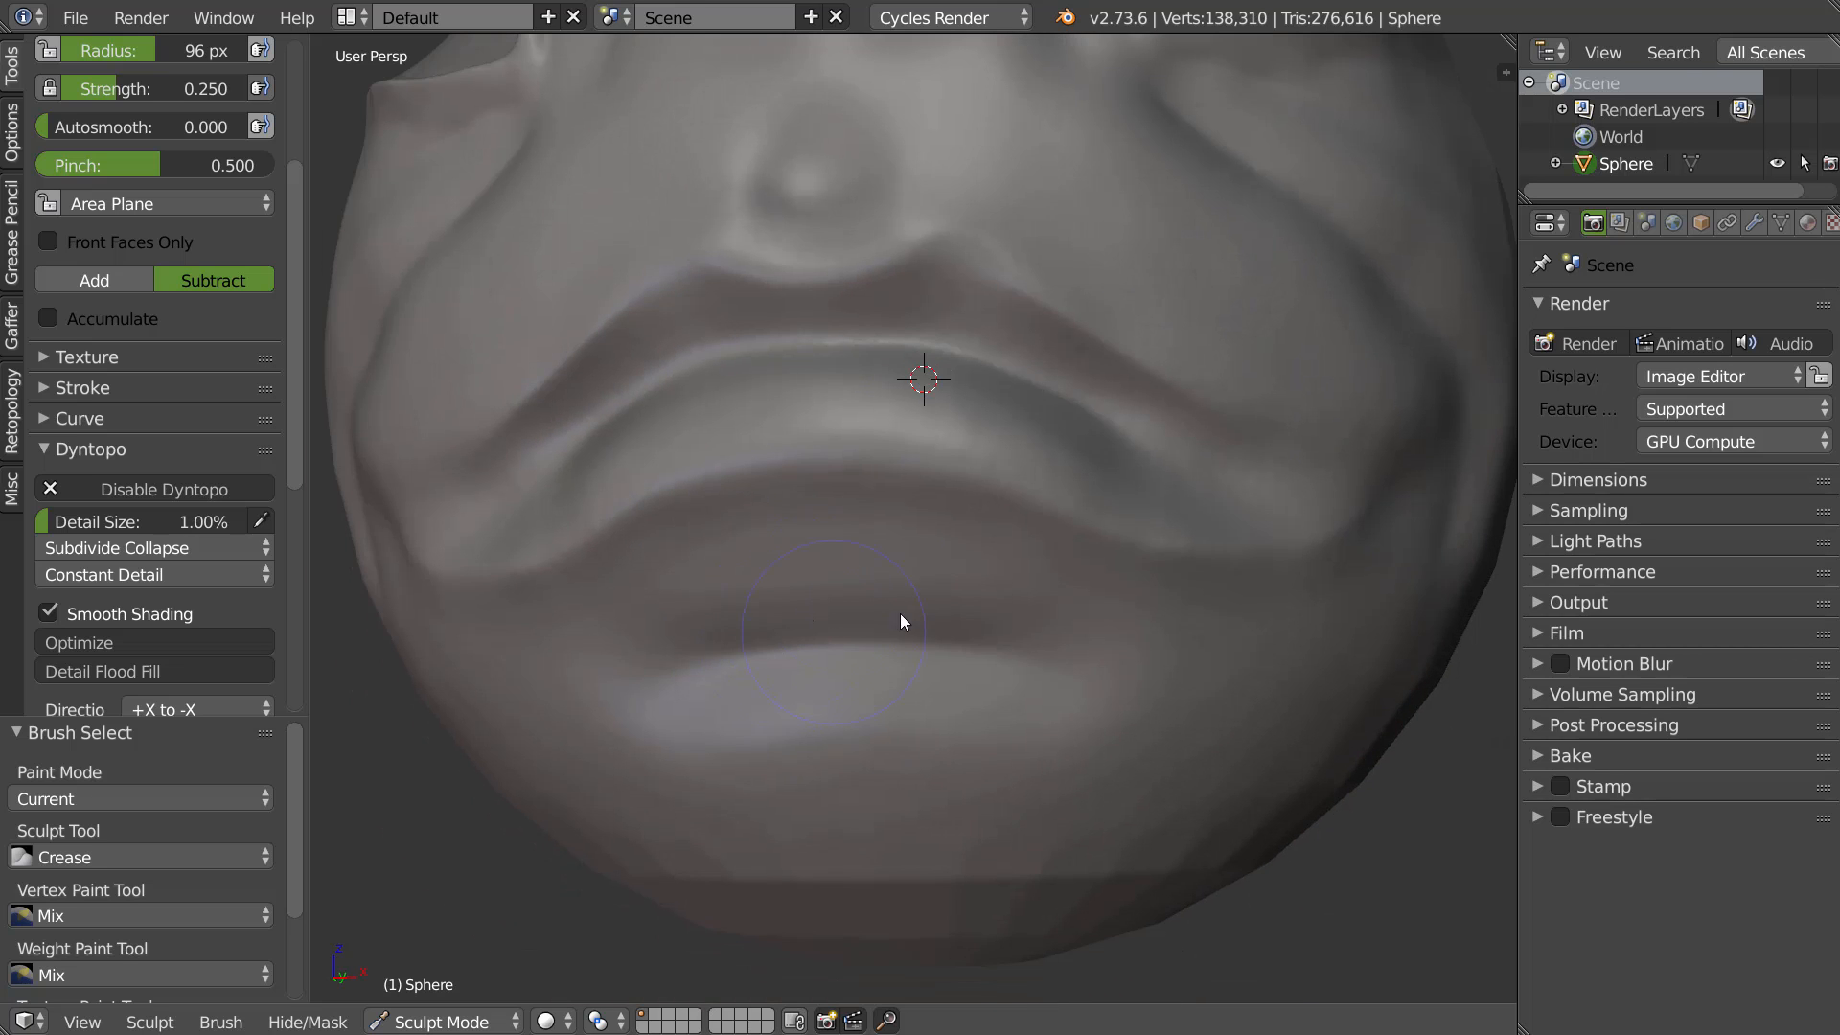
Sculpt the area between the lower lip and the chin with Draw brush strokes, extending below the mouth corner
{"action": "key", "text": "w"}
{"action": "left_click", "coordinate": [855, 456]}
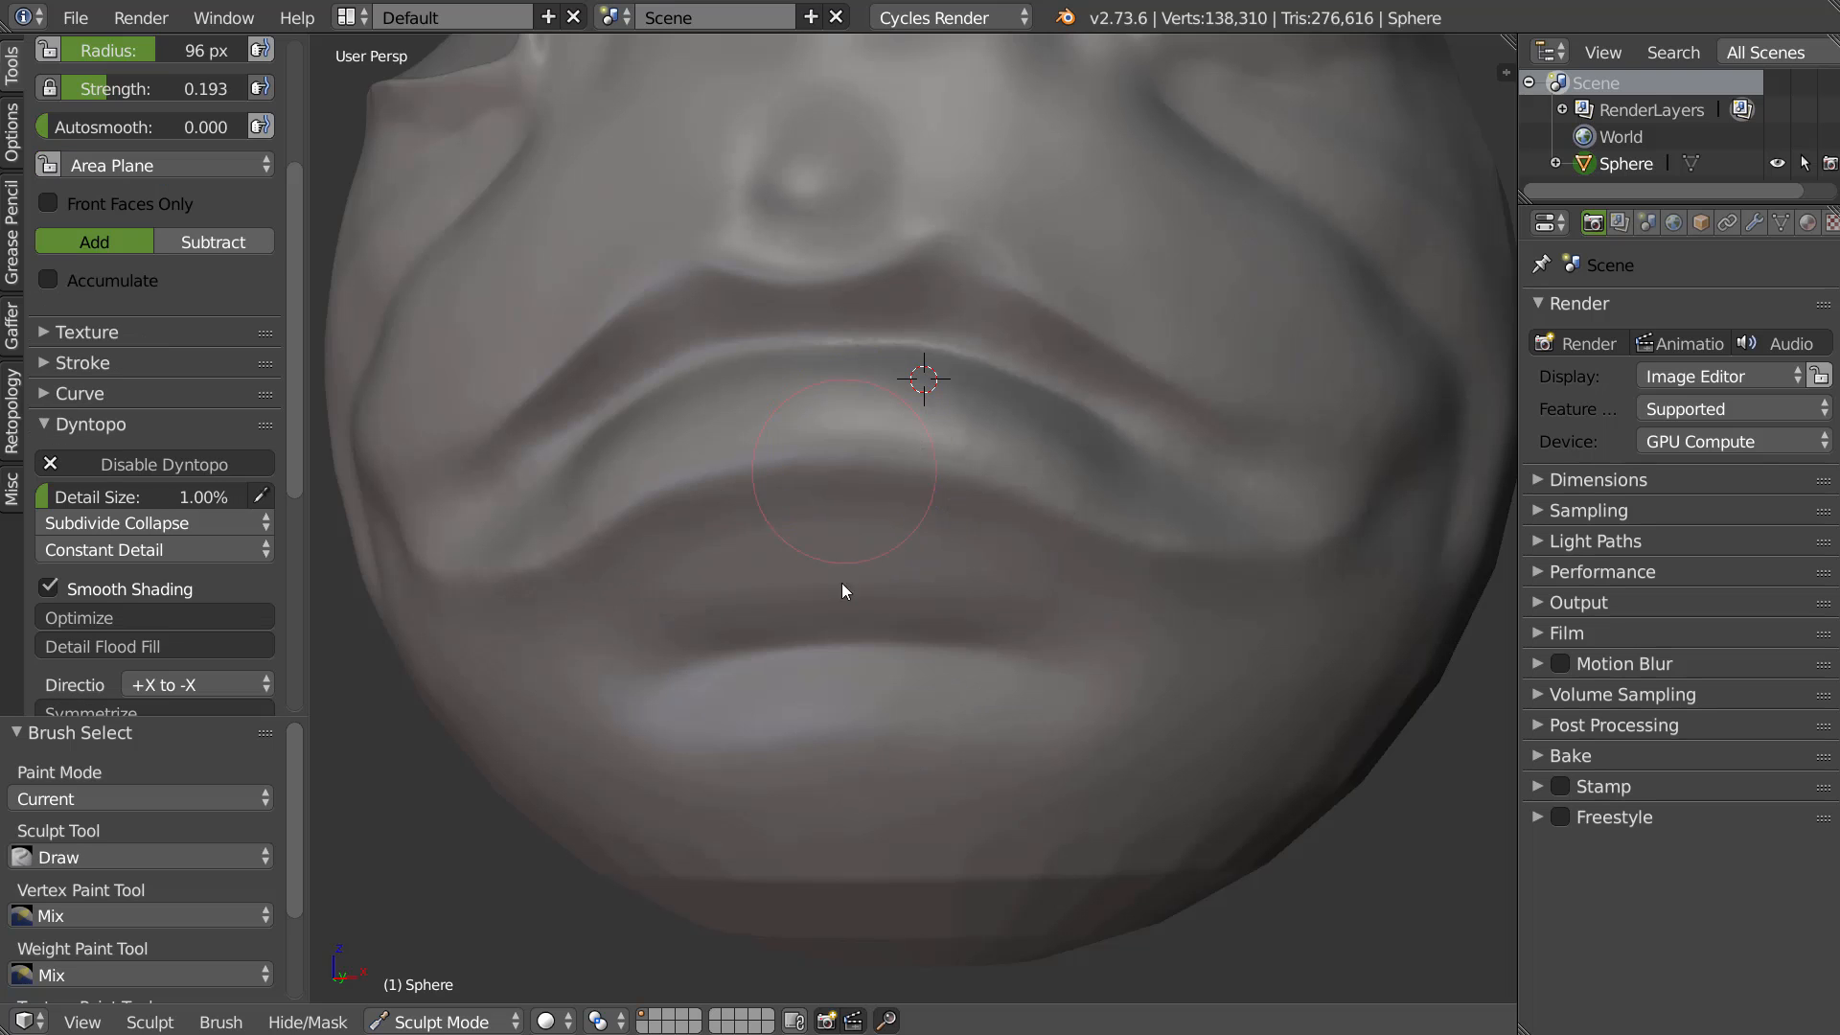
{"action": "mouse_move", "coordinate": [838, 602]}
{"action": "left_mouse_down"}
{"action": "mouse_move", "coordinate": [797, 542]}
{"action": "mouse_move", "coordinate": [822, 575]}
{"action": "mouse_move", "coordinate": [768, 560]}
{"action": "left_mouse_up"}
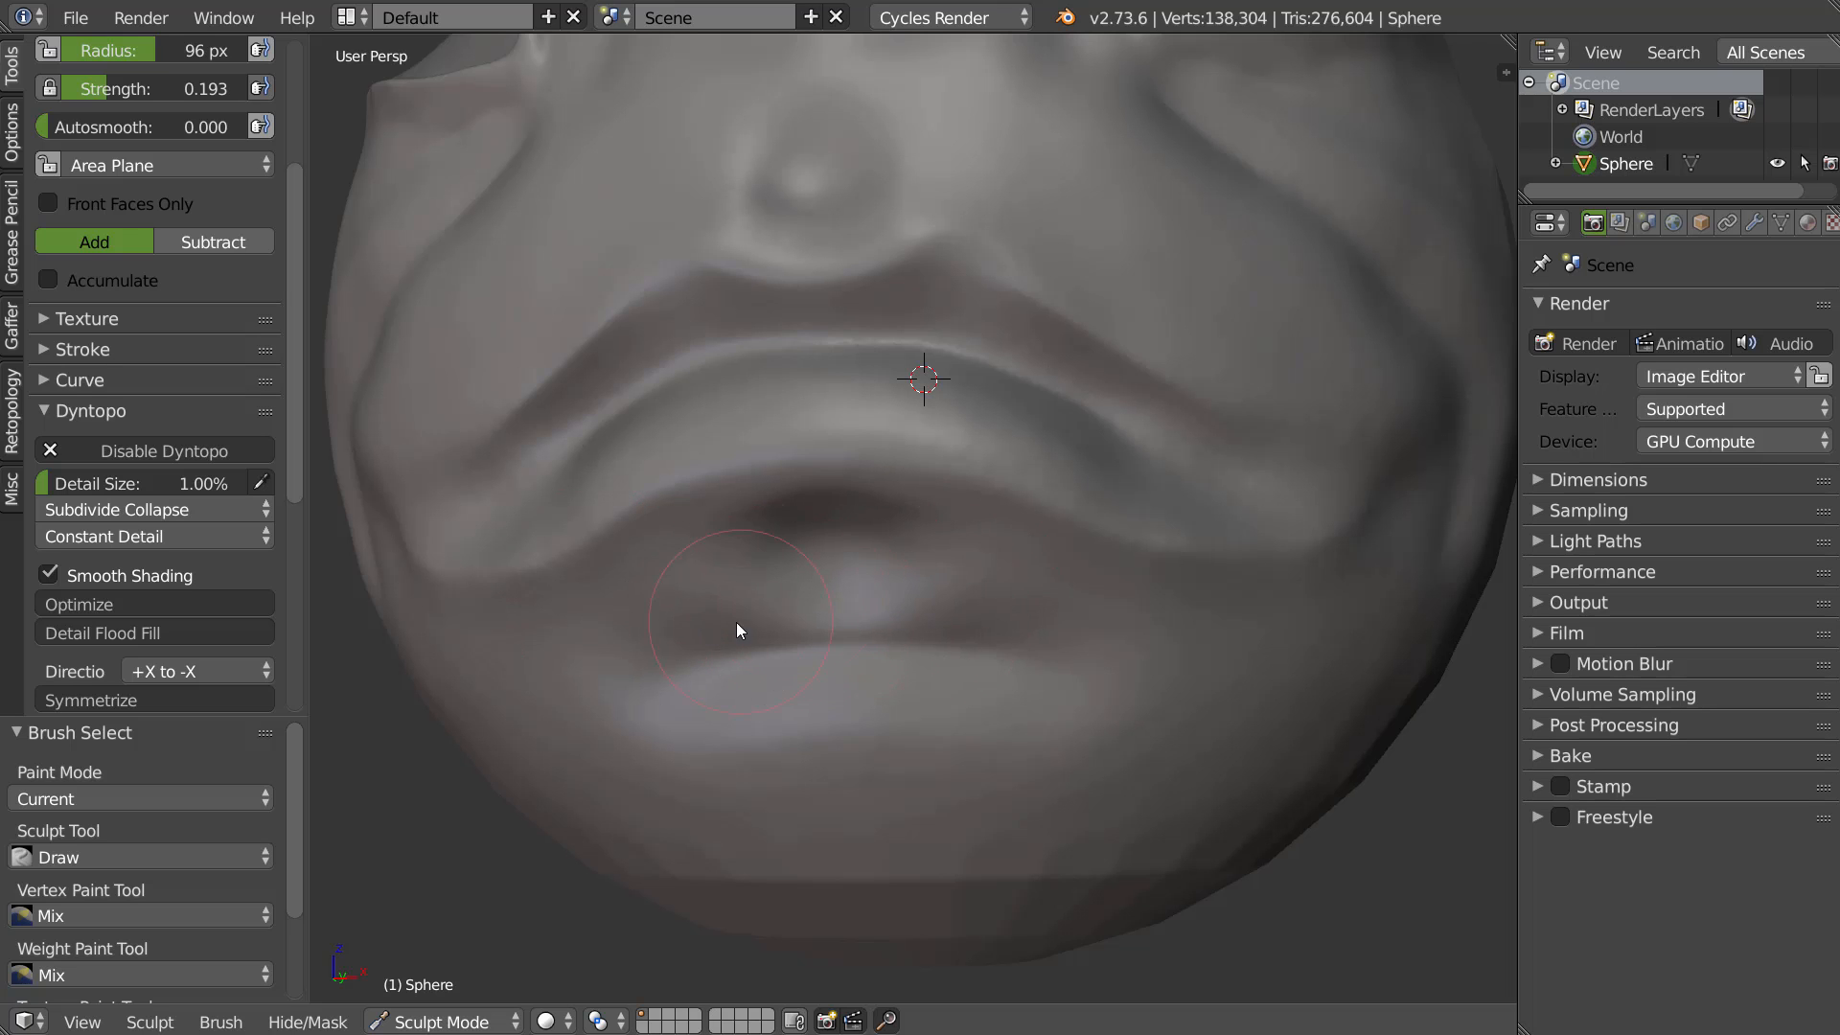
{"action": "mouse_move", "coordinate": [771, 591]}
{"action": "left_mouse_down", "text": "ctrl"}
{"action": "mouse_move", "coordinate": [763, 611]}
{"action": "mouse_move", "coordinate": [893, 601]}
{"action": "mouse_move", "coordinate": [987, 642]}
{"action": "left_mouse_up", "text": "ctrl"}
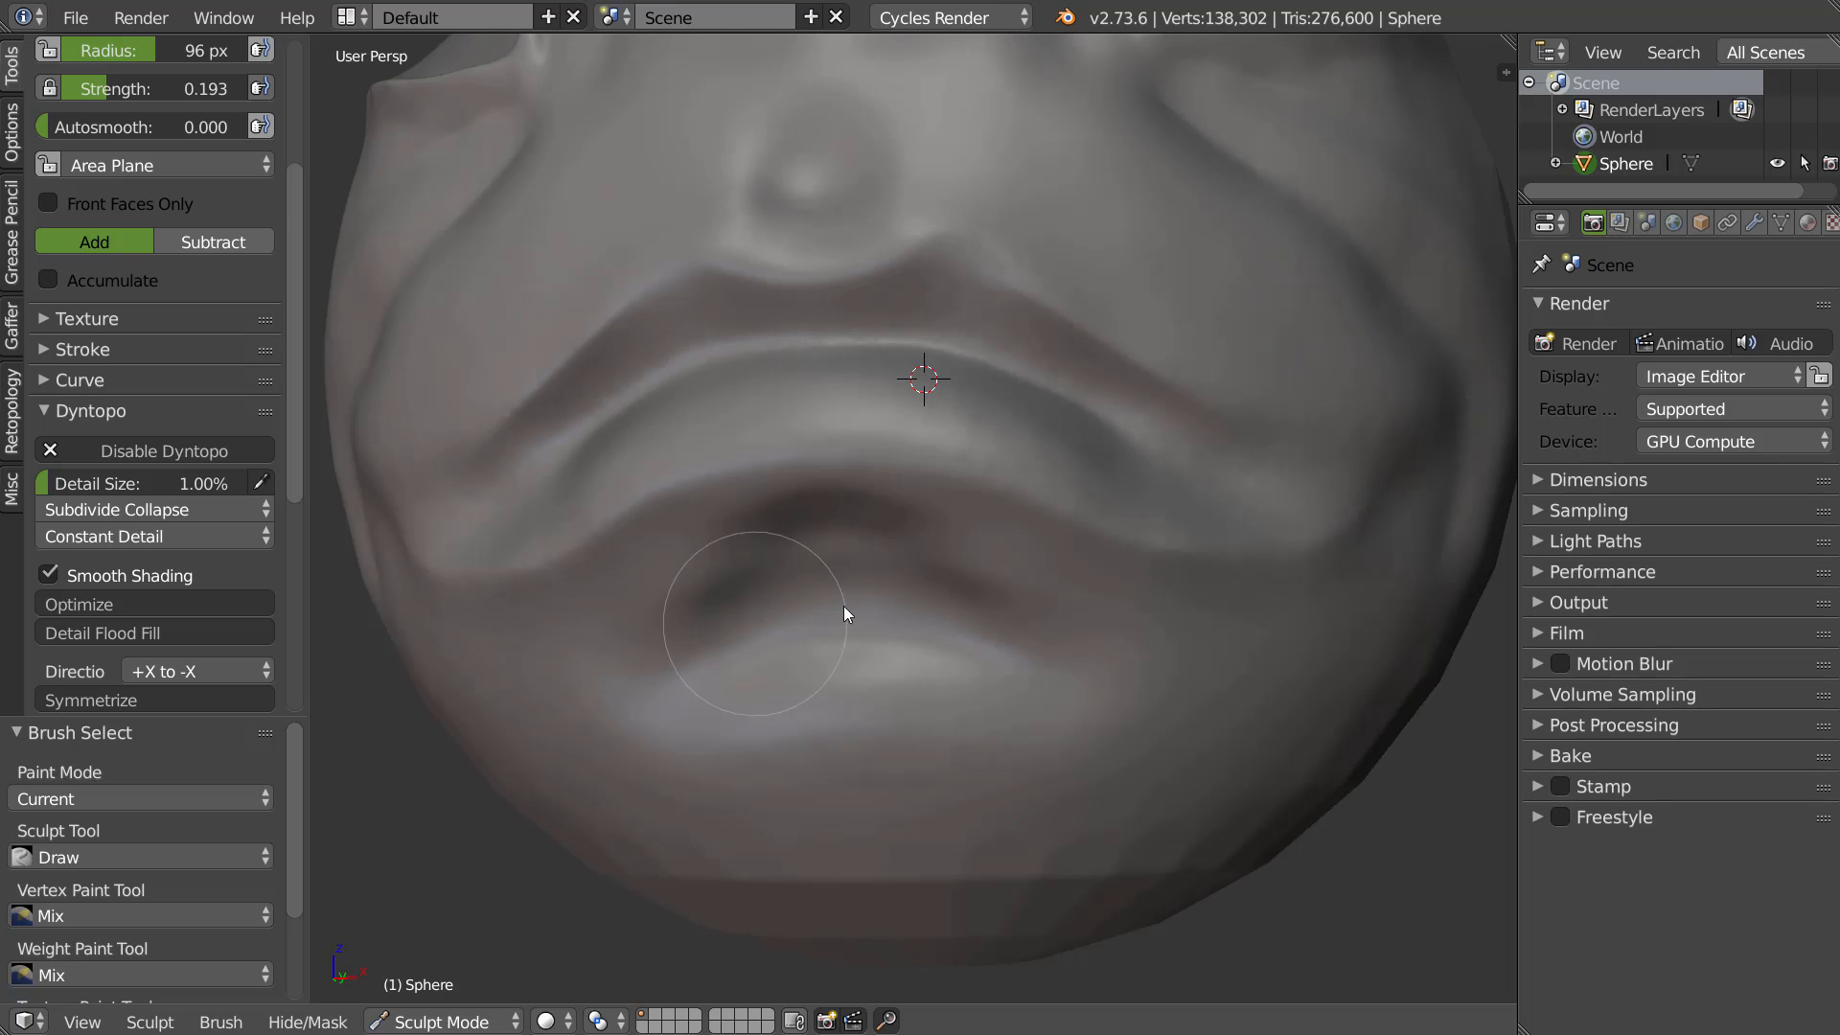
{"action": "middle_click_drag", "start_coordinate": [807, 634], "coordinate": [1040, 521]}
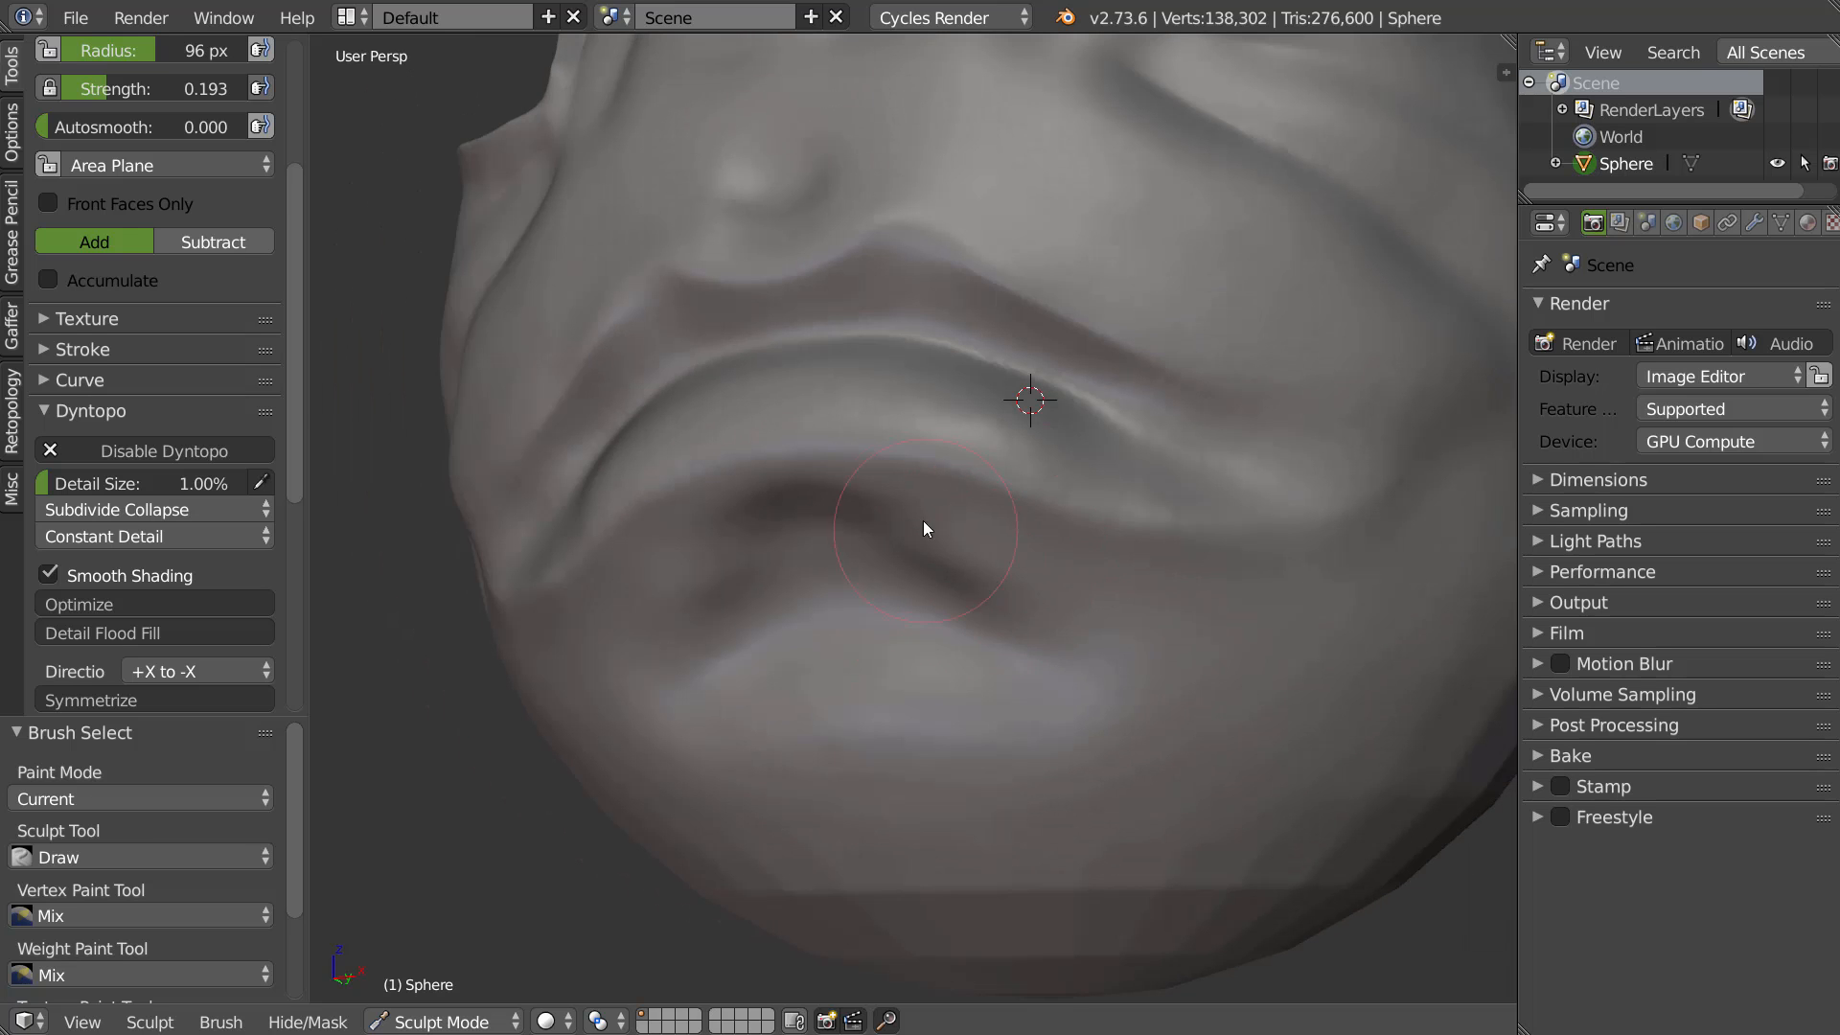
{"action": "mouse_move", "coordinate": [1193, 612]}
{"action": "left_mouse_down"}
{"action": "mouse_move", "coordinate": [1080, 603]}
{"action": "mouse_move", "coordinate": [1366, 621]}
{"action": "left_mouse_up"}
Set the Dyntopo detail size to 3%
{"action": "mouse_move", "coordinate": [1275, 621]}
{"action": "middle_mouse_down"}
{"action": "mouse_move", "coordinate": [1228, 586]}
{"action": "mouse_move", "coordinate": [1222, 553]}
{"action": "middle_mouse_up"}
{"action": "scroll", "coordinate": [1058, 614], "scroll_direction": "down", "scroll_amount": 4}
{"action": "mouse_move", "coordinate": [1058, 613]}
{"action": "middle_mouse_down"}
{"action": "mouse_move", "coordinate": [895, 563]}
{"action": "mouse_move", "coordinate": [842, 575]}
{"action": "mouse_move", "coordinate": [993, 537]}
{"action": "mouse_move", "coordinate": [966, 487]}
{"action": "mouse_move", "coordinate": [987, 518]}
{"action": "middle_mouse_up"}
{"action": "left_click", "coordinate": [142, 487]}
{"action": "type", "text": "3"}
{"action": "key", "text": "Return"}
Pull a long, outward-bending horn from each side of the head's top with the Snake Hook brush
{"action": "scroll", "coordinate": [124, 159], "scroll_direction": "up", "scroll_amount": 5}
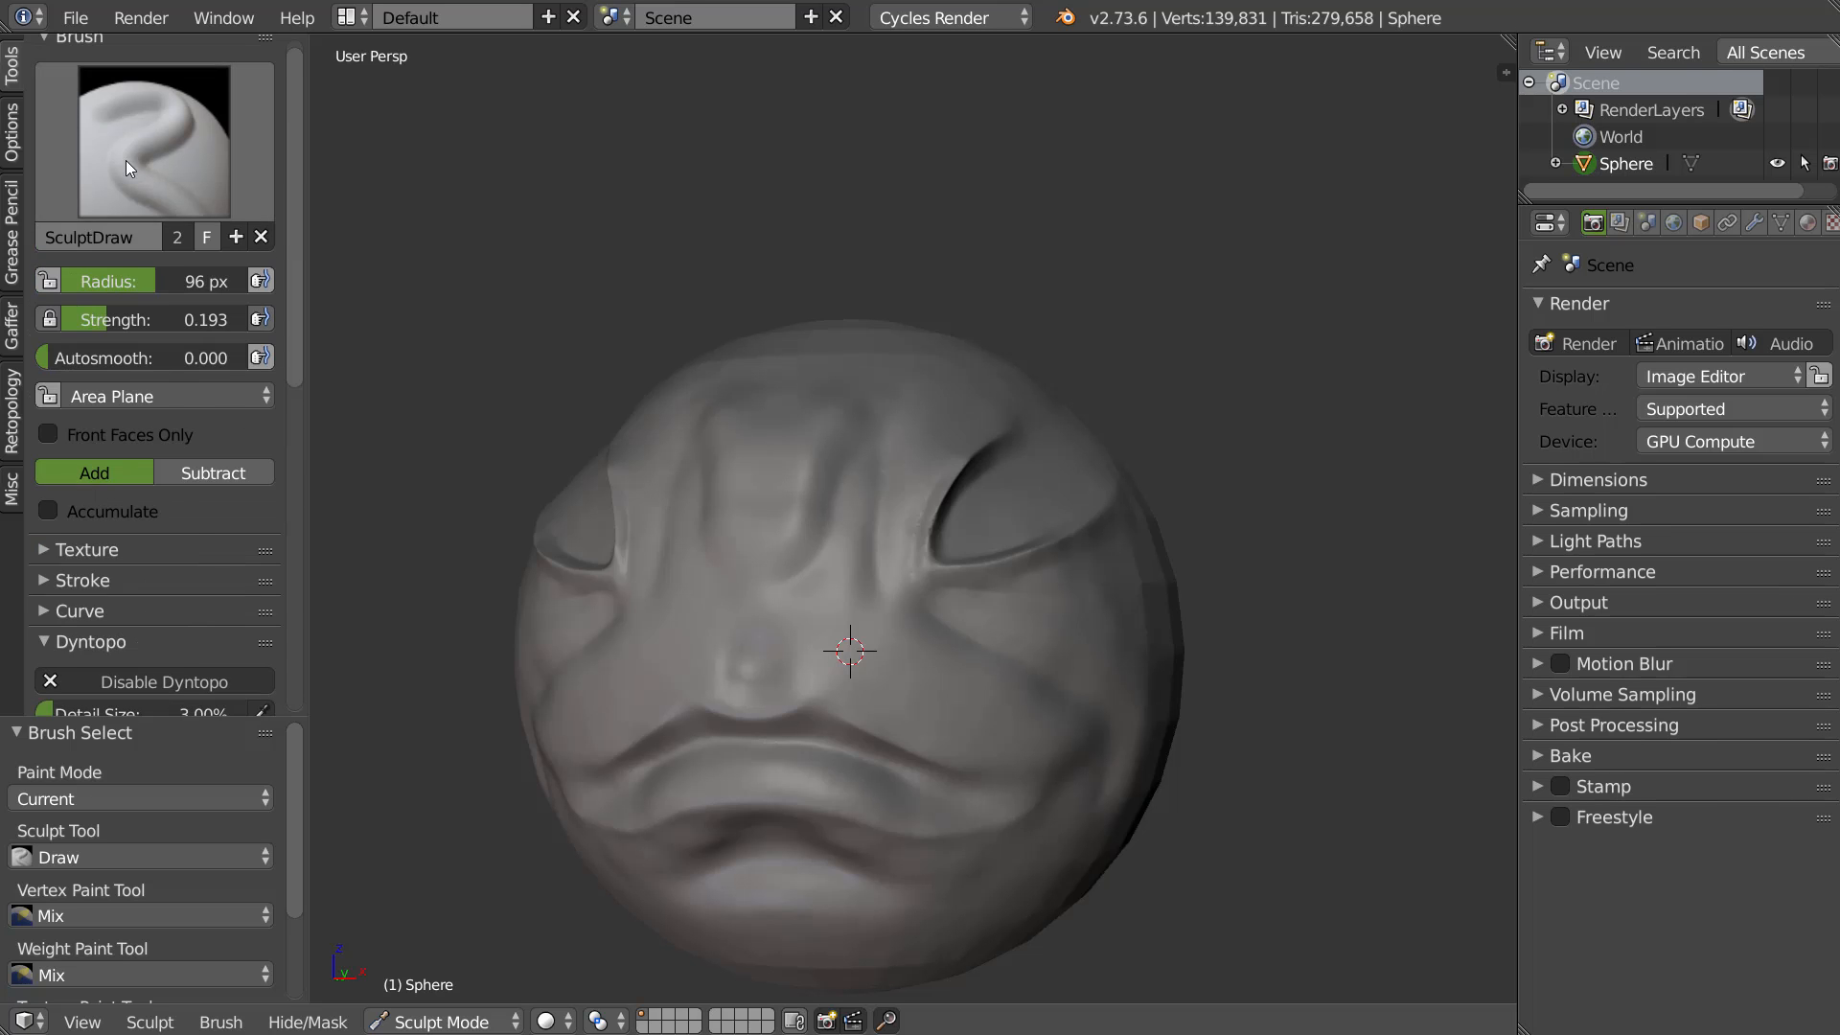
{"action": "left_click", "coordinate": [125, 160]}
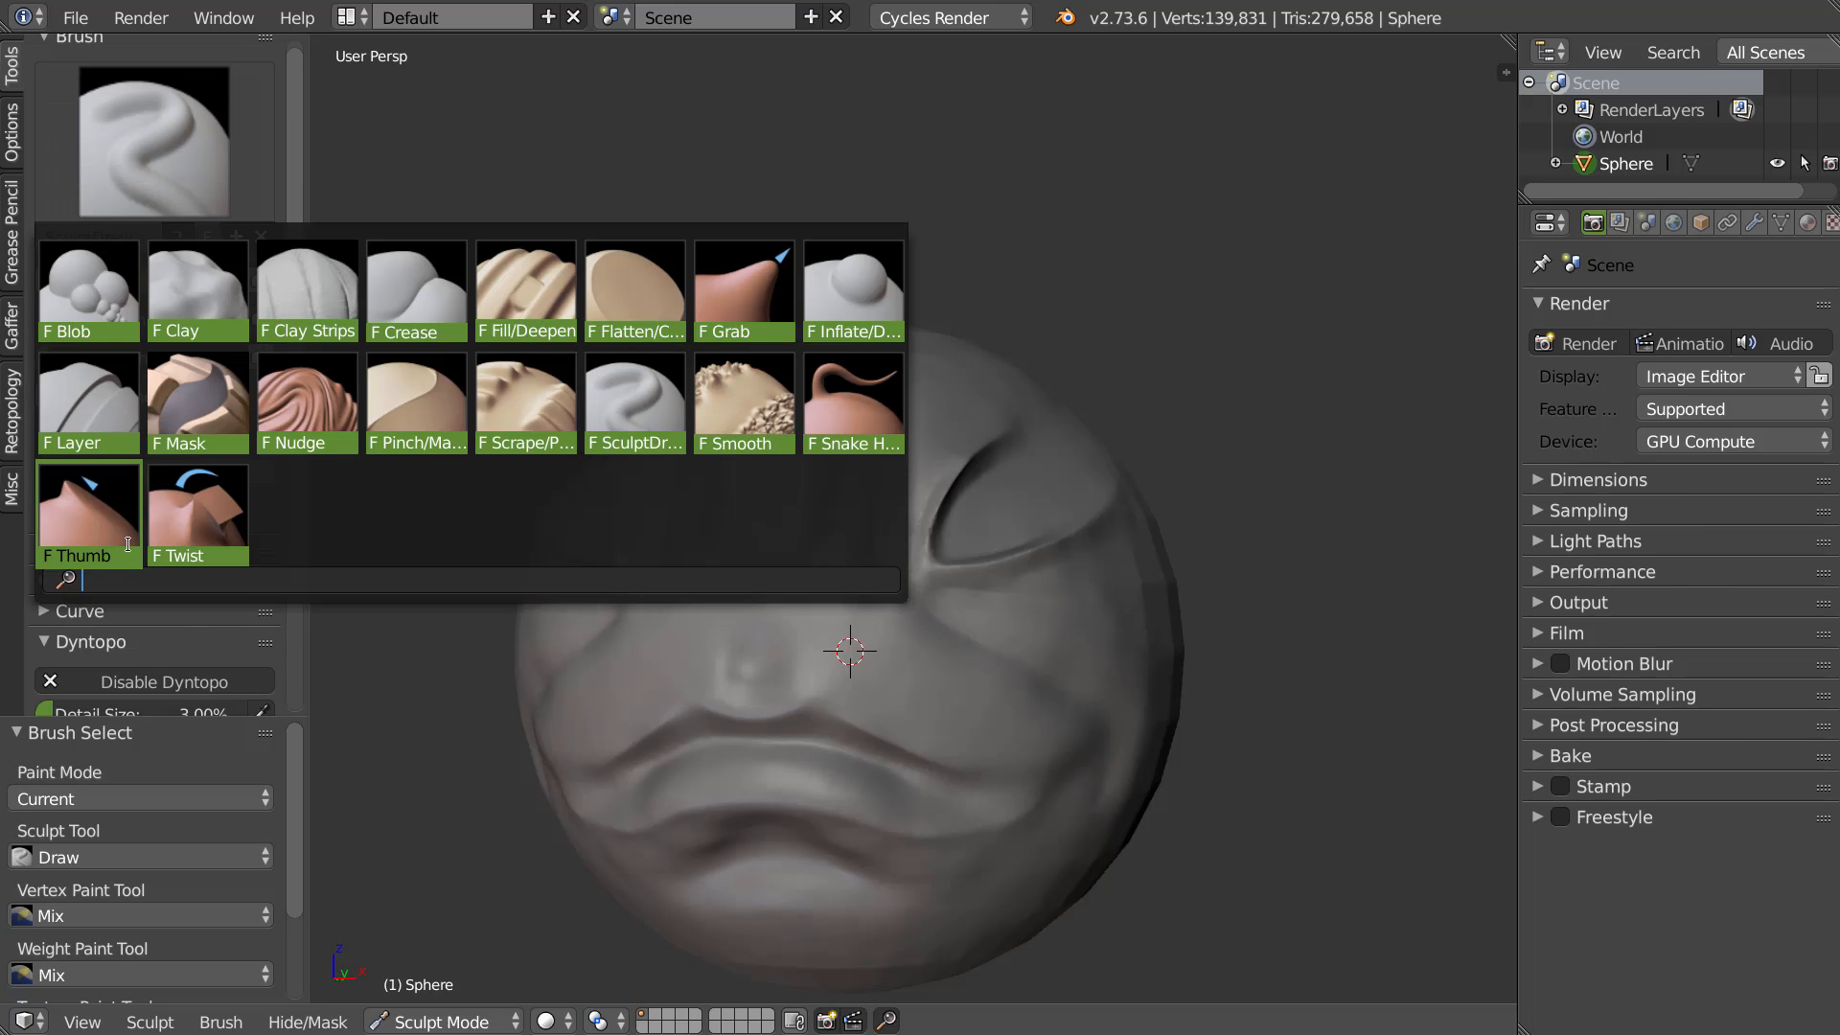
{"action": "left_click", "coordinate": [861, 395]}
{"action": "mouse_move", "coordinate": [849, 348]}
{"action": "middle_mouse_down"}
{"action": "mouse_move", "coordinate": [904, 375]}
{"action": "mouse_move", "coordinate": [934, 366]}
{"action": "middle_mouse_up"}
{"action": "key", "text": "shift+z"}
{"action": "mouse_move", "coordinate": [936, 374]}
{"action": "left_mouse_down"}
{"action": "mouse_move", "coordinate": [1022, 208]}
{"action": "mouse_move", "coordinate": [1248, 347]}
{"action": "left_mouse_up"}
{"action": "middle_click_drag", "start_coordinate": [1274, 378], "coordinate": [1143, 359]}
Inspect the horn's wireframe and pull three upward prongs from its outer section with the Snake Hook brush
{"action": "scroll", "coordinate": [1143, 359], "scroll_direction": "up", "scroll_amount": 3}
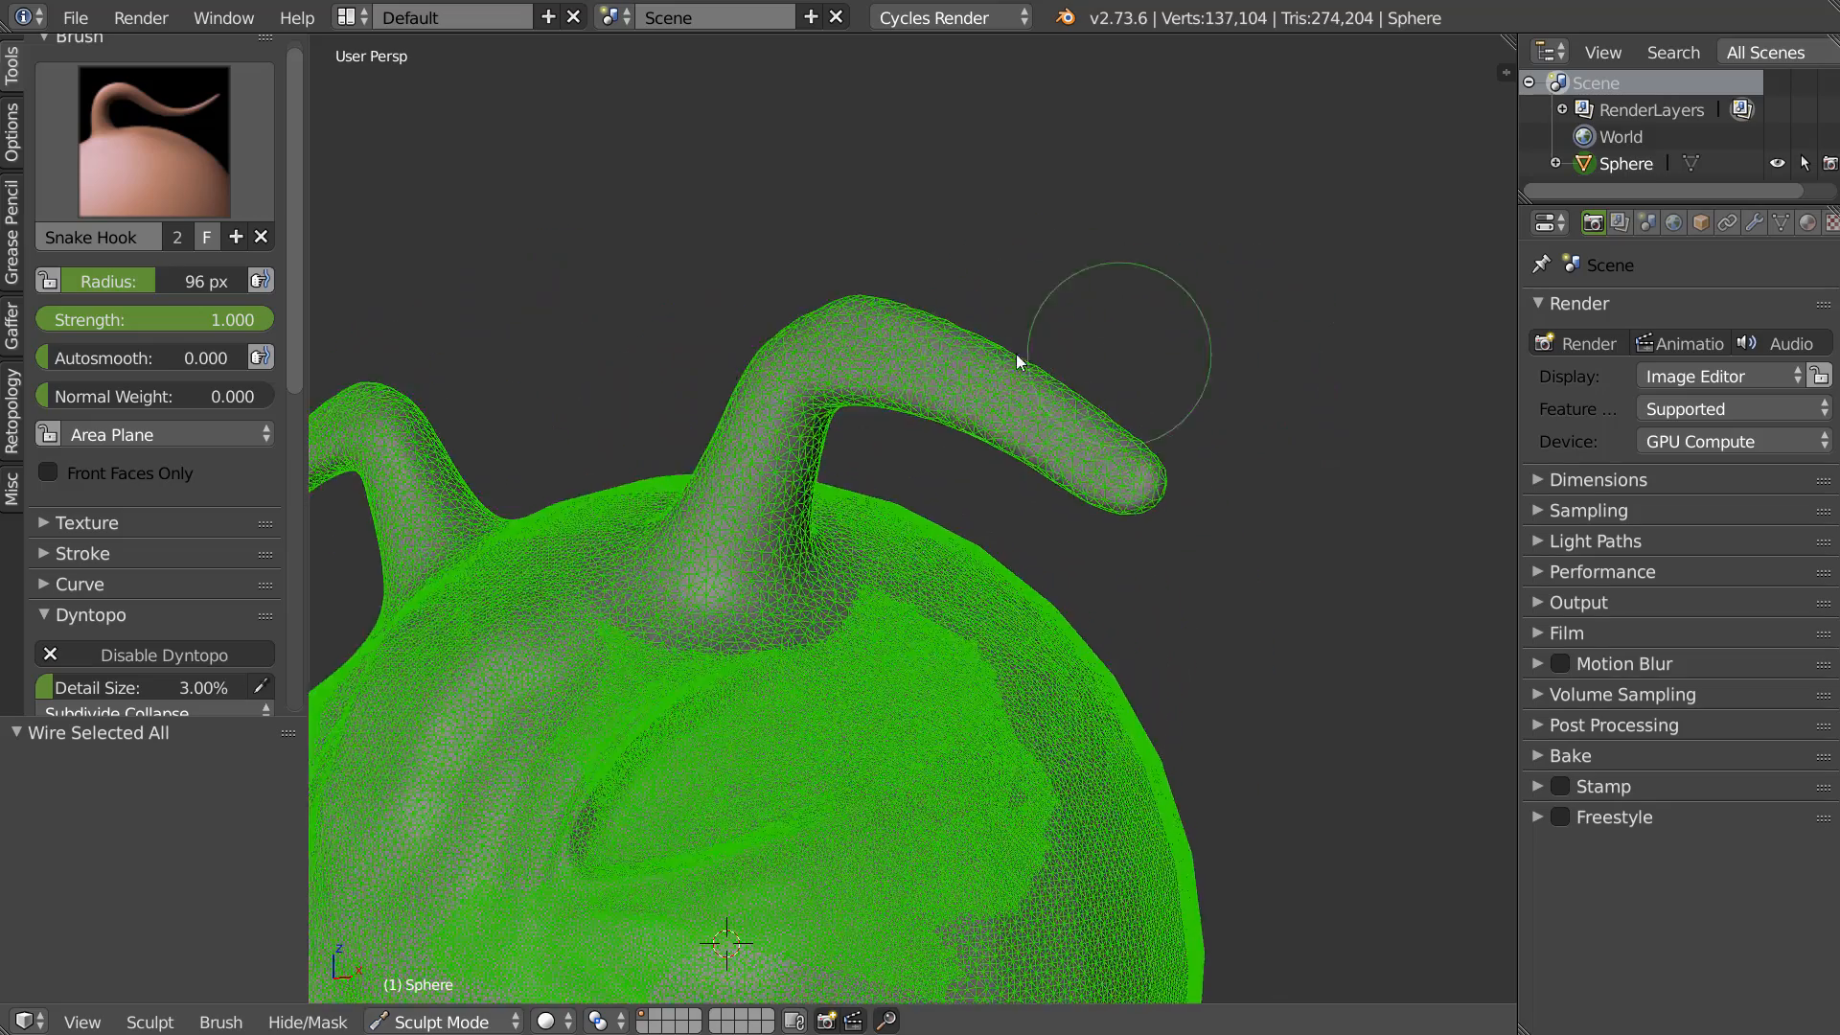
{"action": "middle_click_drag", "start_coordinate": [1016, 355], "coordinate": [991, 351]}
{"action": "scroll", "coordinate": [991, 349], "scroll_direction": "up", "scroll_amount": 9}
{"action": "scroll", "coordinate": [987, 346], "scroll_direction": "down", "scroll_amount": 6}
{"action": "scroll", "coordinate": [983, 347], "scroll_direction": "up", "scroll_amount": 2}
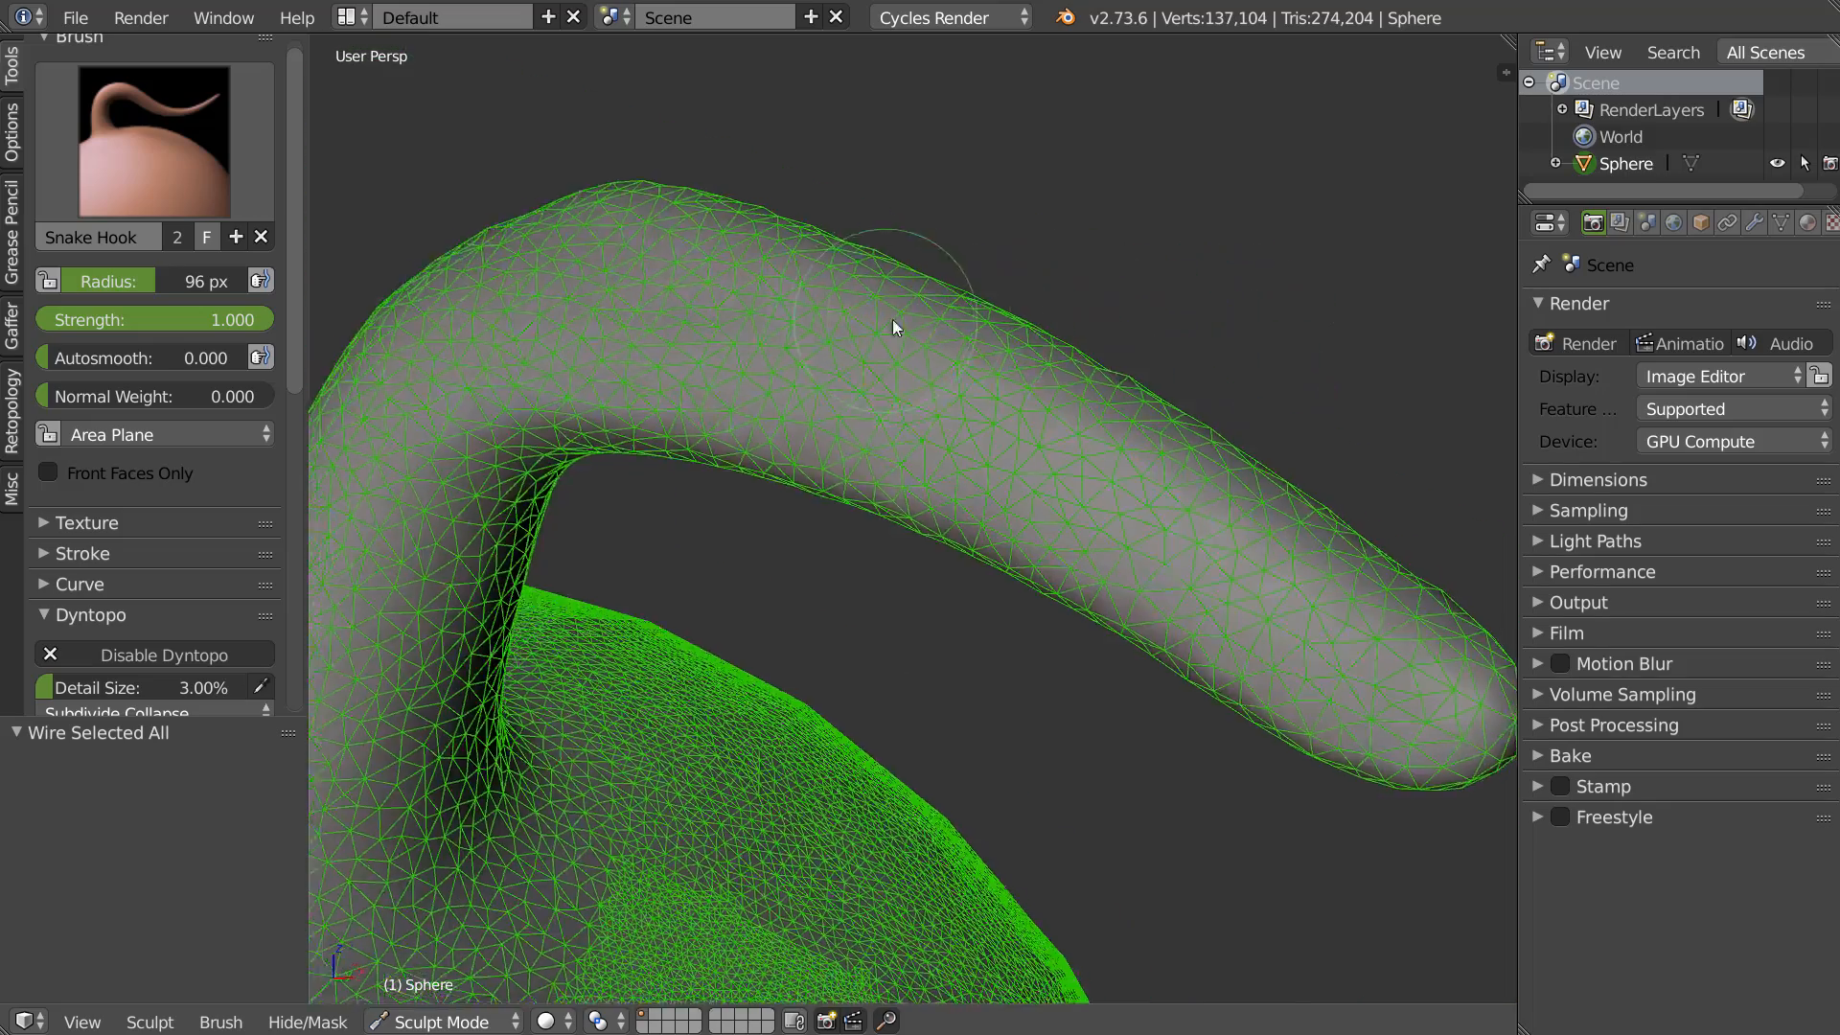
{"action": "scroll", "coordinate": [891, 318], "scroll_direction": "down", "scroll_amount": 5}
{"action": "left_click_drag", "start_coordinate": [791, 265], "coordinate": [860, 100]}
{"action": "left_click_drag", "start_coordinate": [934, 325], "coordinate": [1006, 144]}
{"action": "mouse_move", "coordinate": [1068, 377]}
{"action": "left_mouse_down"}
{"action": "mouse_move", "coordinate": [1117, 263]}
{"action": "mouse_move", "coordinate": [1180, 203]}
{"action": "left_mouse_up"}
Switch to the Blob brush and thicken the innermost prong and the horn's outer section
{"action": "left_click", "coordinate": [94, 117]}
{"action": "left_click", "coordinate": [84, 299]}
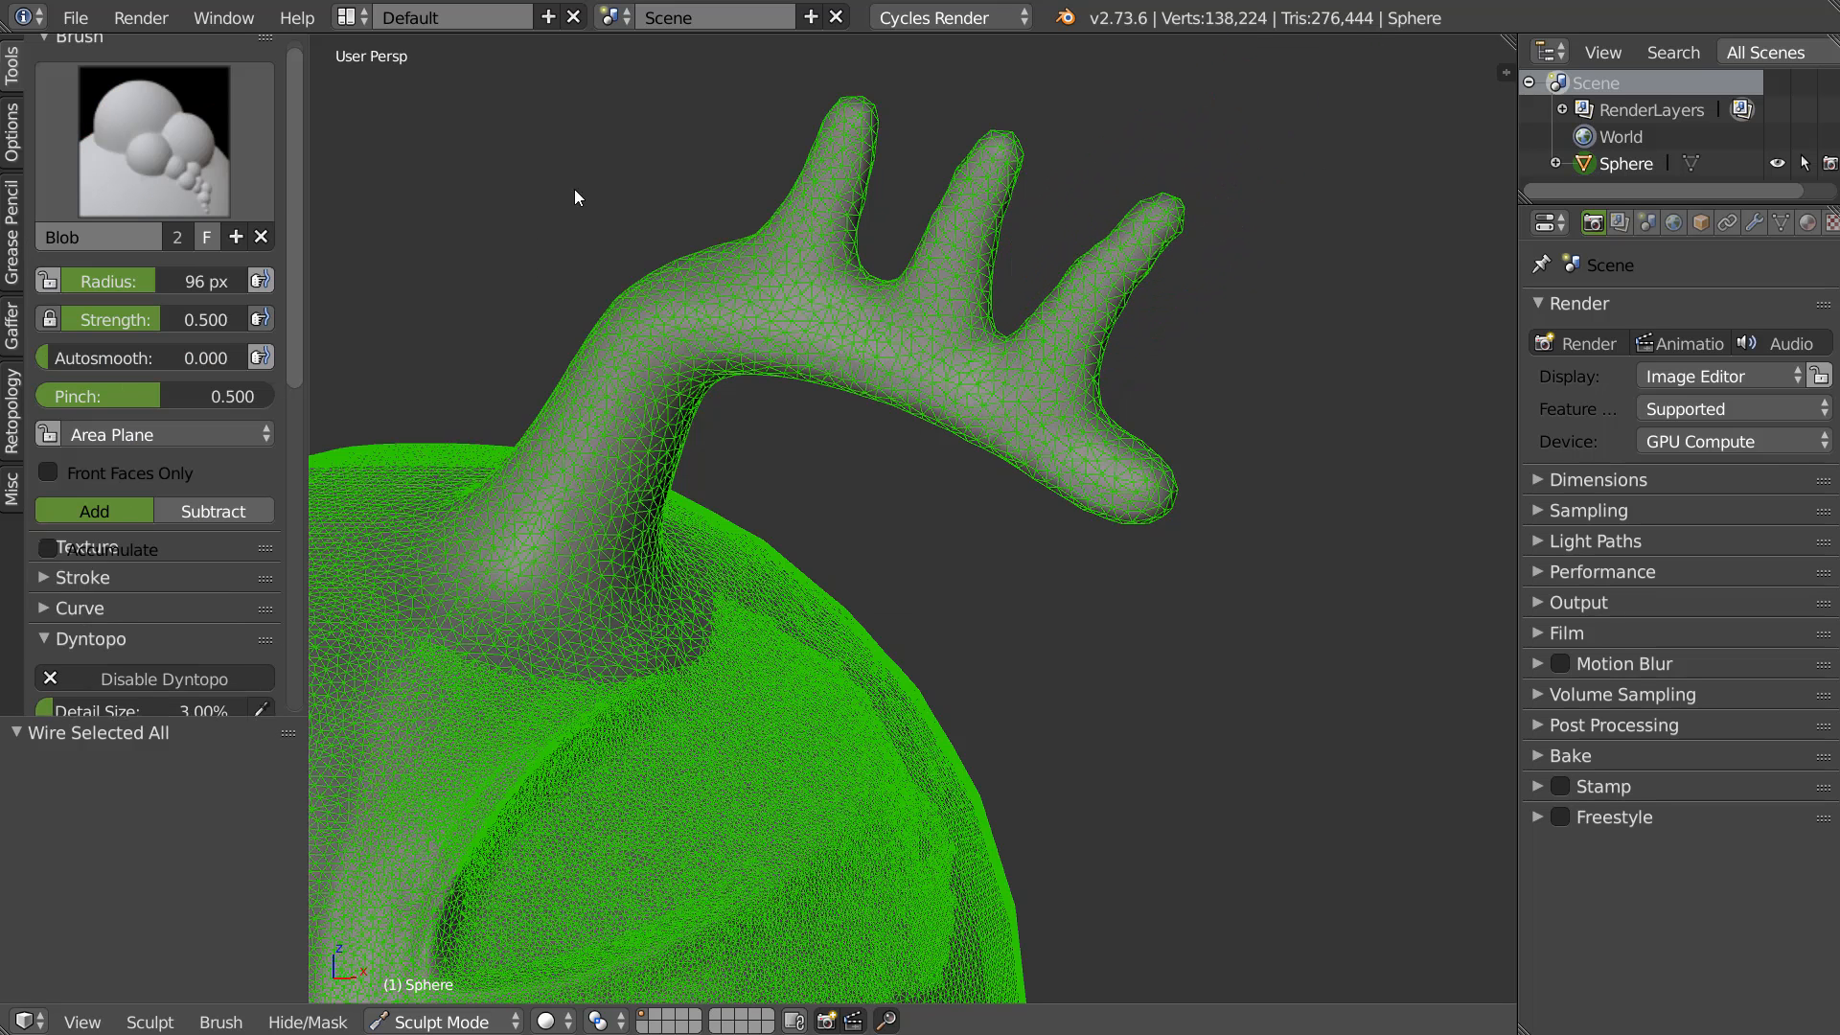
{"action": "left_click_drag", "start_coordinate": [837, 158], "coordinate": [845, 152]}
{"action": "mouse_move", "coordinate": [970, 422]}
{"action": "left_mouse_down"}
{"action": "mouse_move", "coordinate": [801, 366]}
{"action": "mouse_move", "coordinate": [947, 394]}
{"action": "left_mouse_up"}
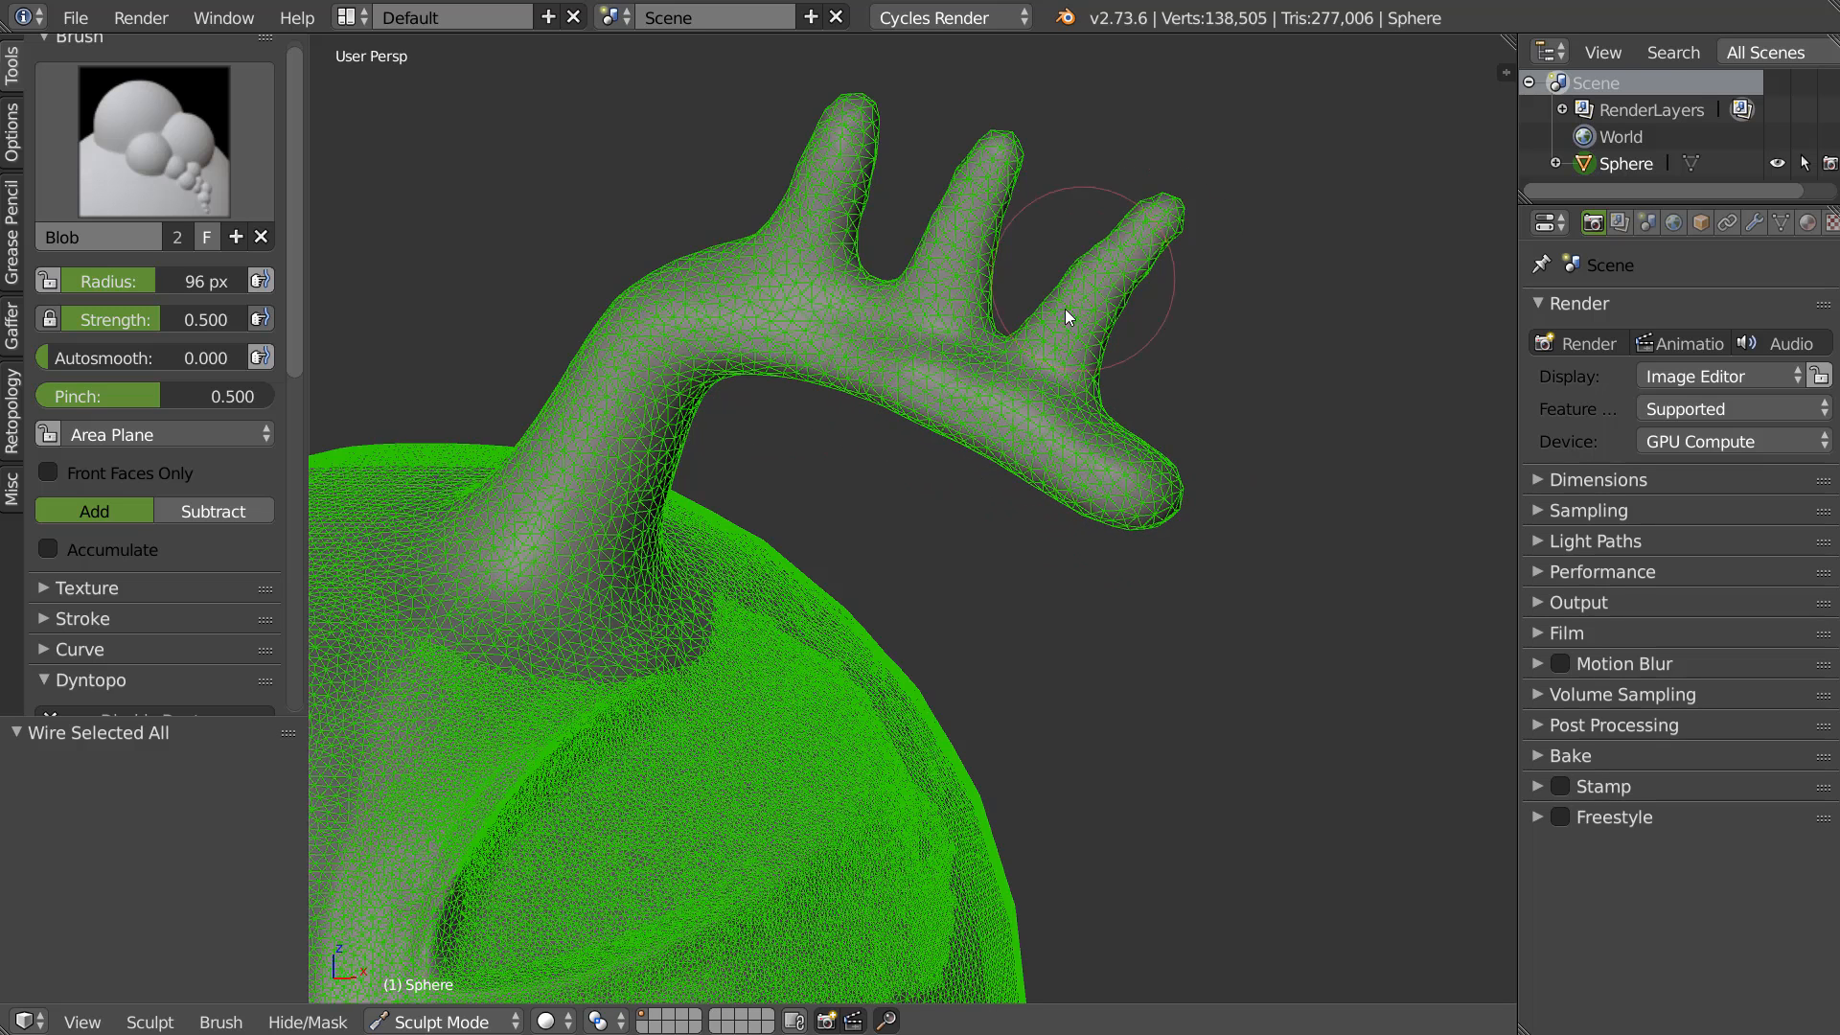
Try to swell the outermost prong's tip with the Blob brush and undo the stroke
{"action": "mouse_move", "coordinate": [1136, 244]}
{"action": "left_mouse_down"}
{"action": "mouse_move", "coordinate": [1137, 209]}
{"action": "mouse_move", "coordinate": [1153, 261]}
{"action": "left_mouse_up"}
{"action": "mouse_move", "coordinate": [1154, 261]}
{"action": "middle_mouse_down"}
{"action": "mouse_move", "coordinate": [1215, 299]}
{"action": "mouse_move", "coordinate": [1213, 352]}
{"action": "mouse_move", "coordinate": [1339, 374]}
{"action": "mouse_move", "coordinate": [1399, 340]}
{"action": "mouse_move", "coordinate": [1301, 309]}
{"action": "middle_mouse_up"}
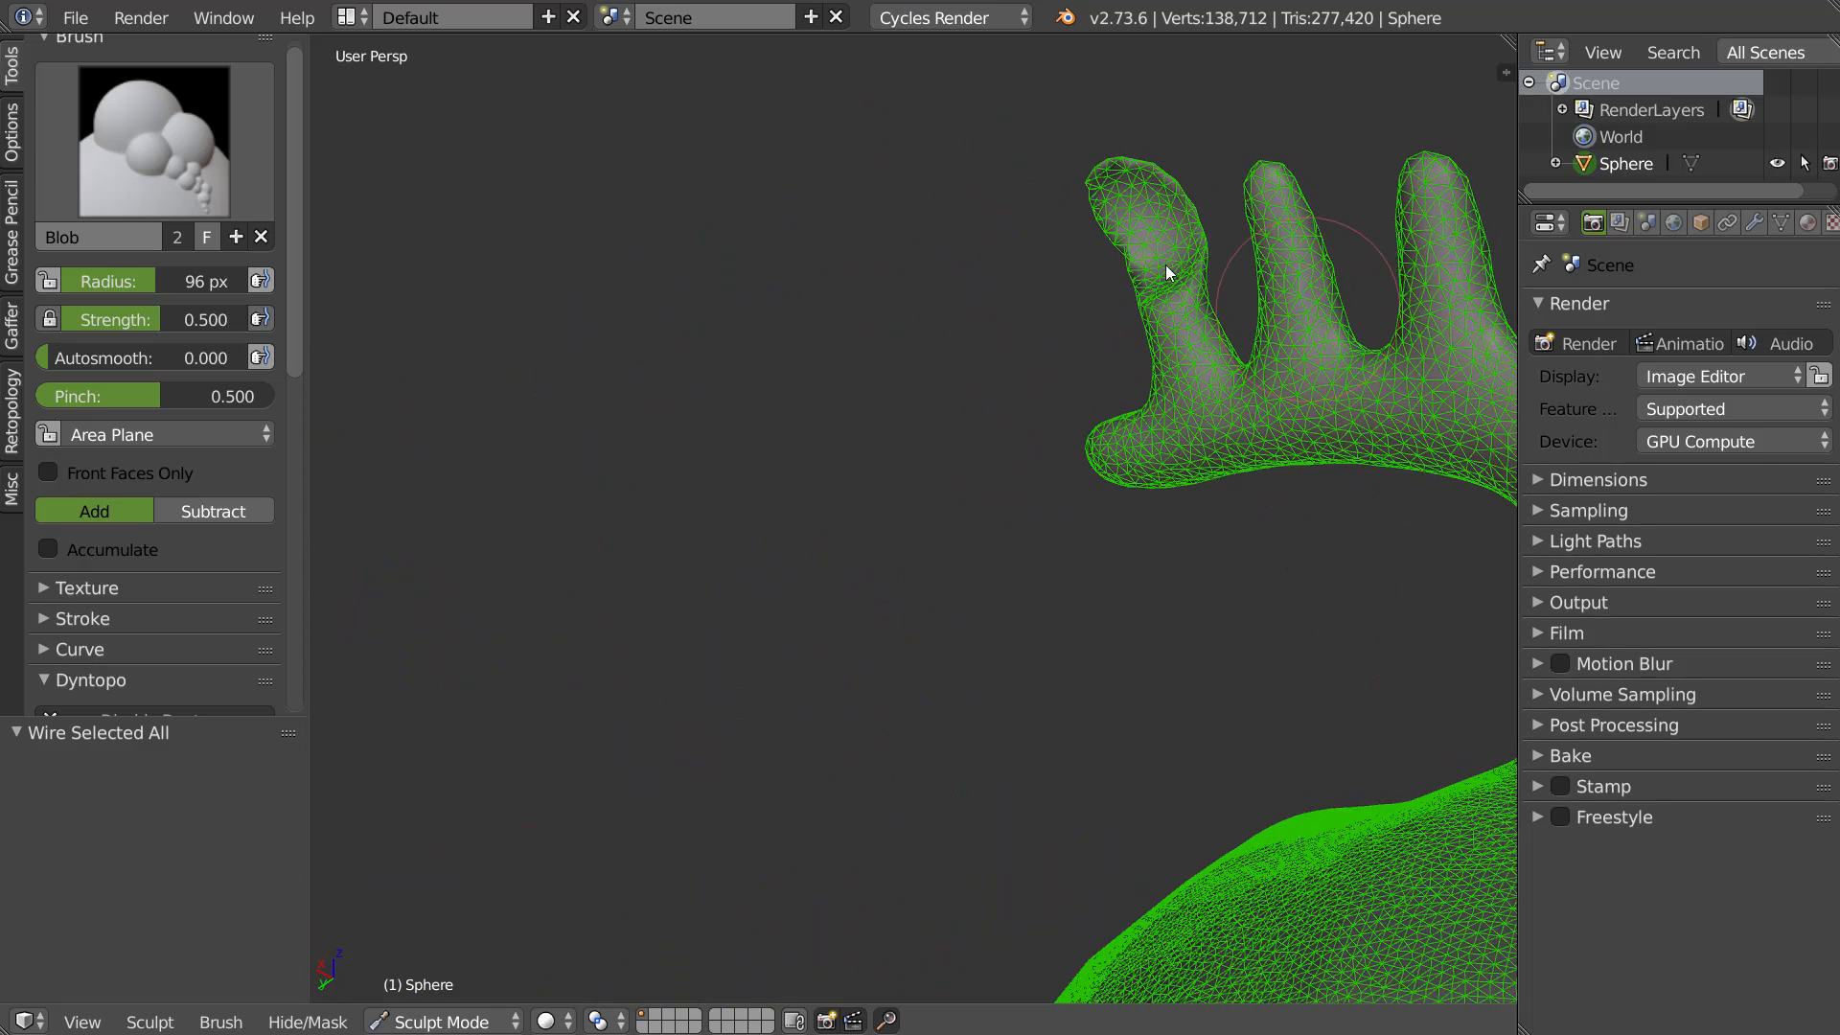
{"action": "key", "text": "ctrl+z"}
Enable Front Faces Only and build up the outermost prong's tip into a rounded knob with Blob strokes
{"action": "left_click", "coordinate": [54, 470]}
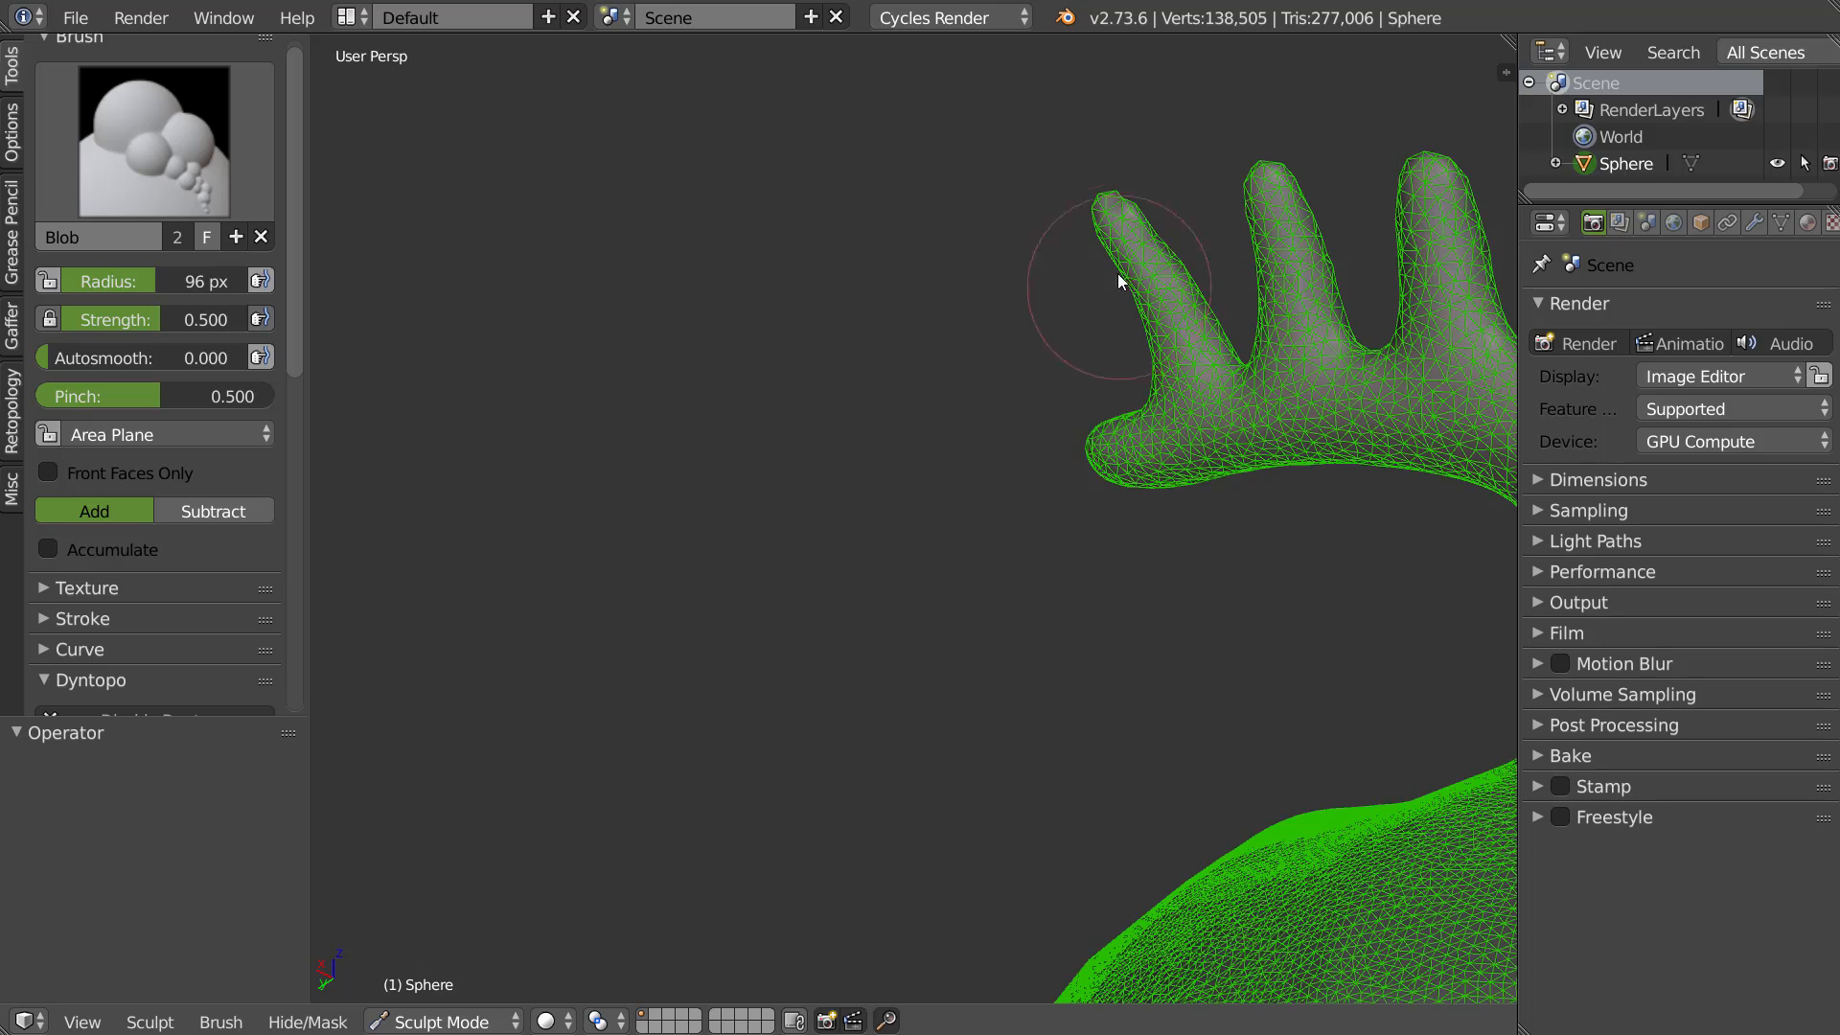
{"action": "middle_click_drag", "start_coordinate": [1060, 320], "coordinate": [1131, 222]}
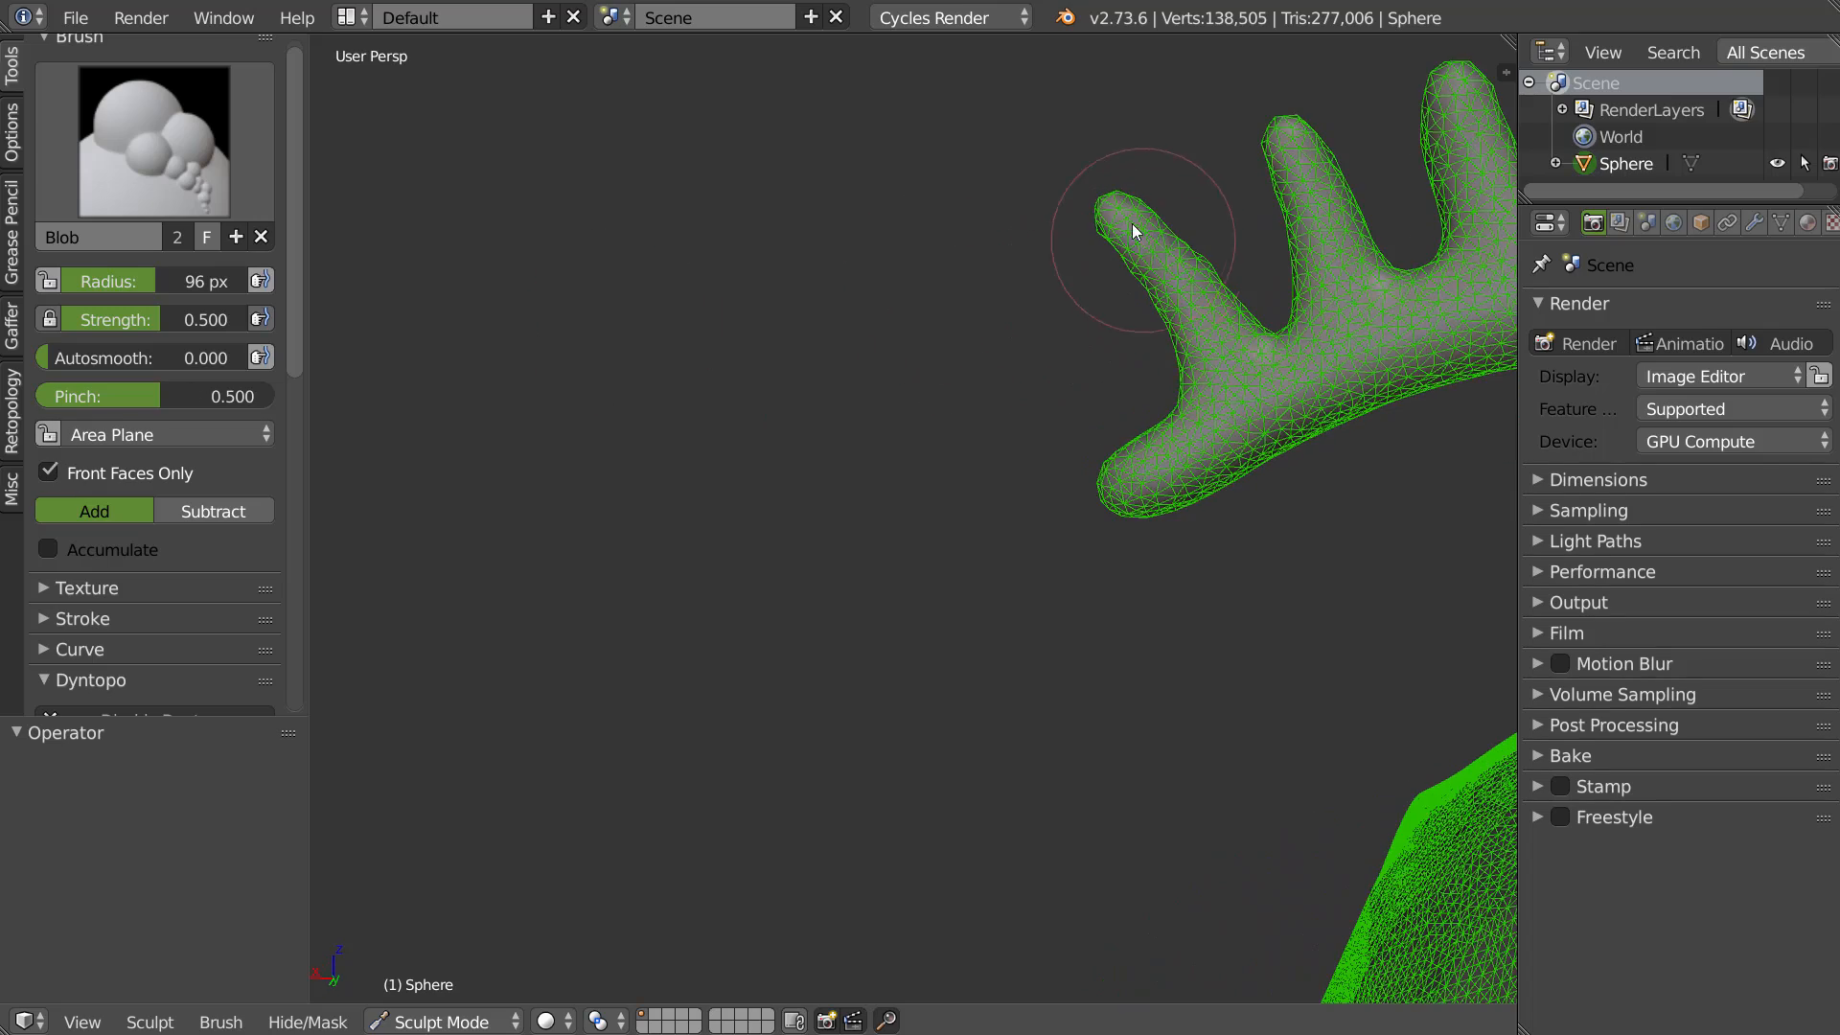
{"action": "left_click_drag", "start_coordinate": [1150, 235], "coordinate": [1098, 269]}
{"action": "middle_click_drag", "start_coordinate": [1098, 269], "coordinate": [1232, 228]}
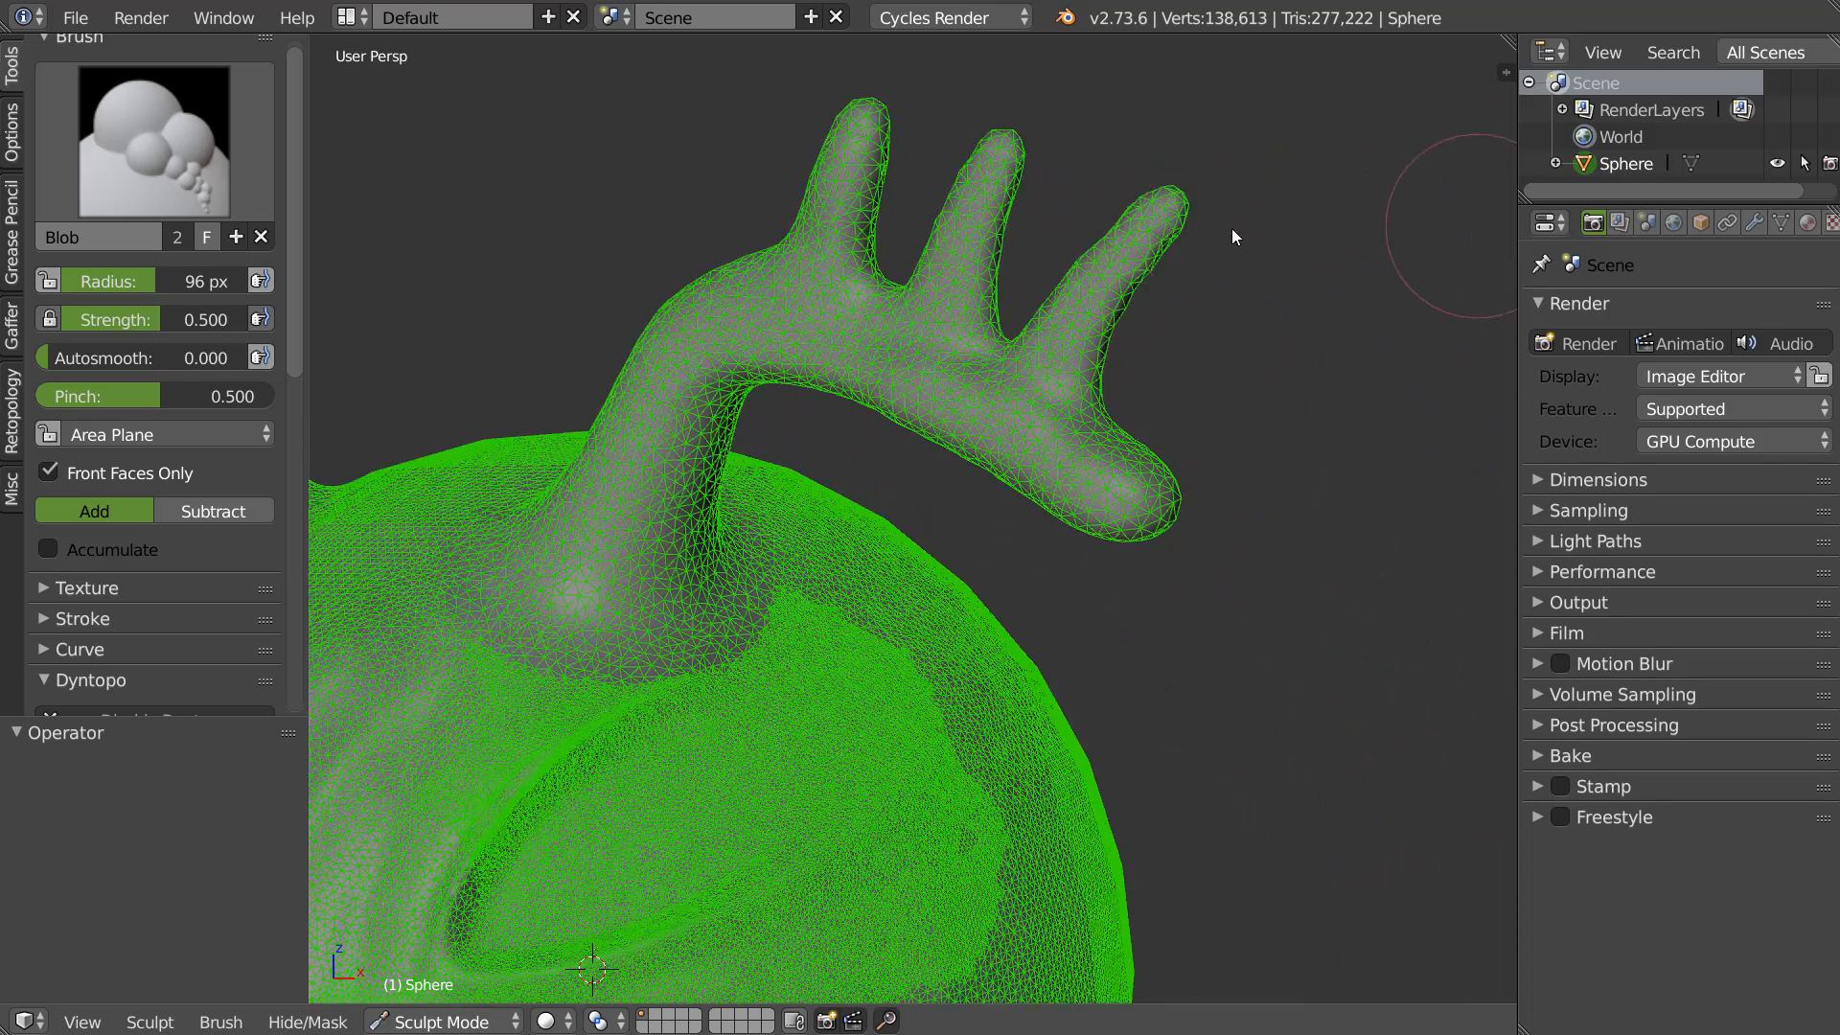
{"action": "left_click_drag", "start_coordinate": [1143, 223], "coordinate": [1117, 236]}
{"action": "middle_click_drag", "start_coordinate": [1233, 260], "coordinate": [944, 226]}
{"action": "mouse_move", "coordinate": [1187, 224]}
{"action": "middle_mouse_down"}
{"action": "mouse_move", "coordinate": [1154, 223]}
{"action": "mouse_move", "coordinate": [1291, 307]}
{"action": "mouse_move", "coordinate": [1123, 199]}
{"action": "middle_mouse_up"}
{"action": "left_click_drag", "start_coordinate": [1123, 199], "coordinate": [1193, 192]}
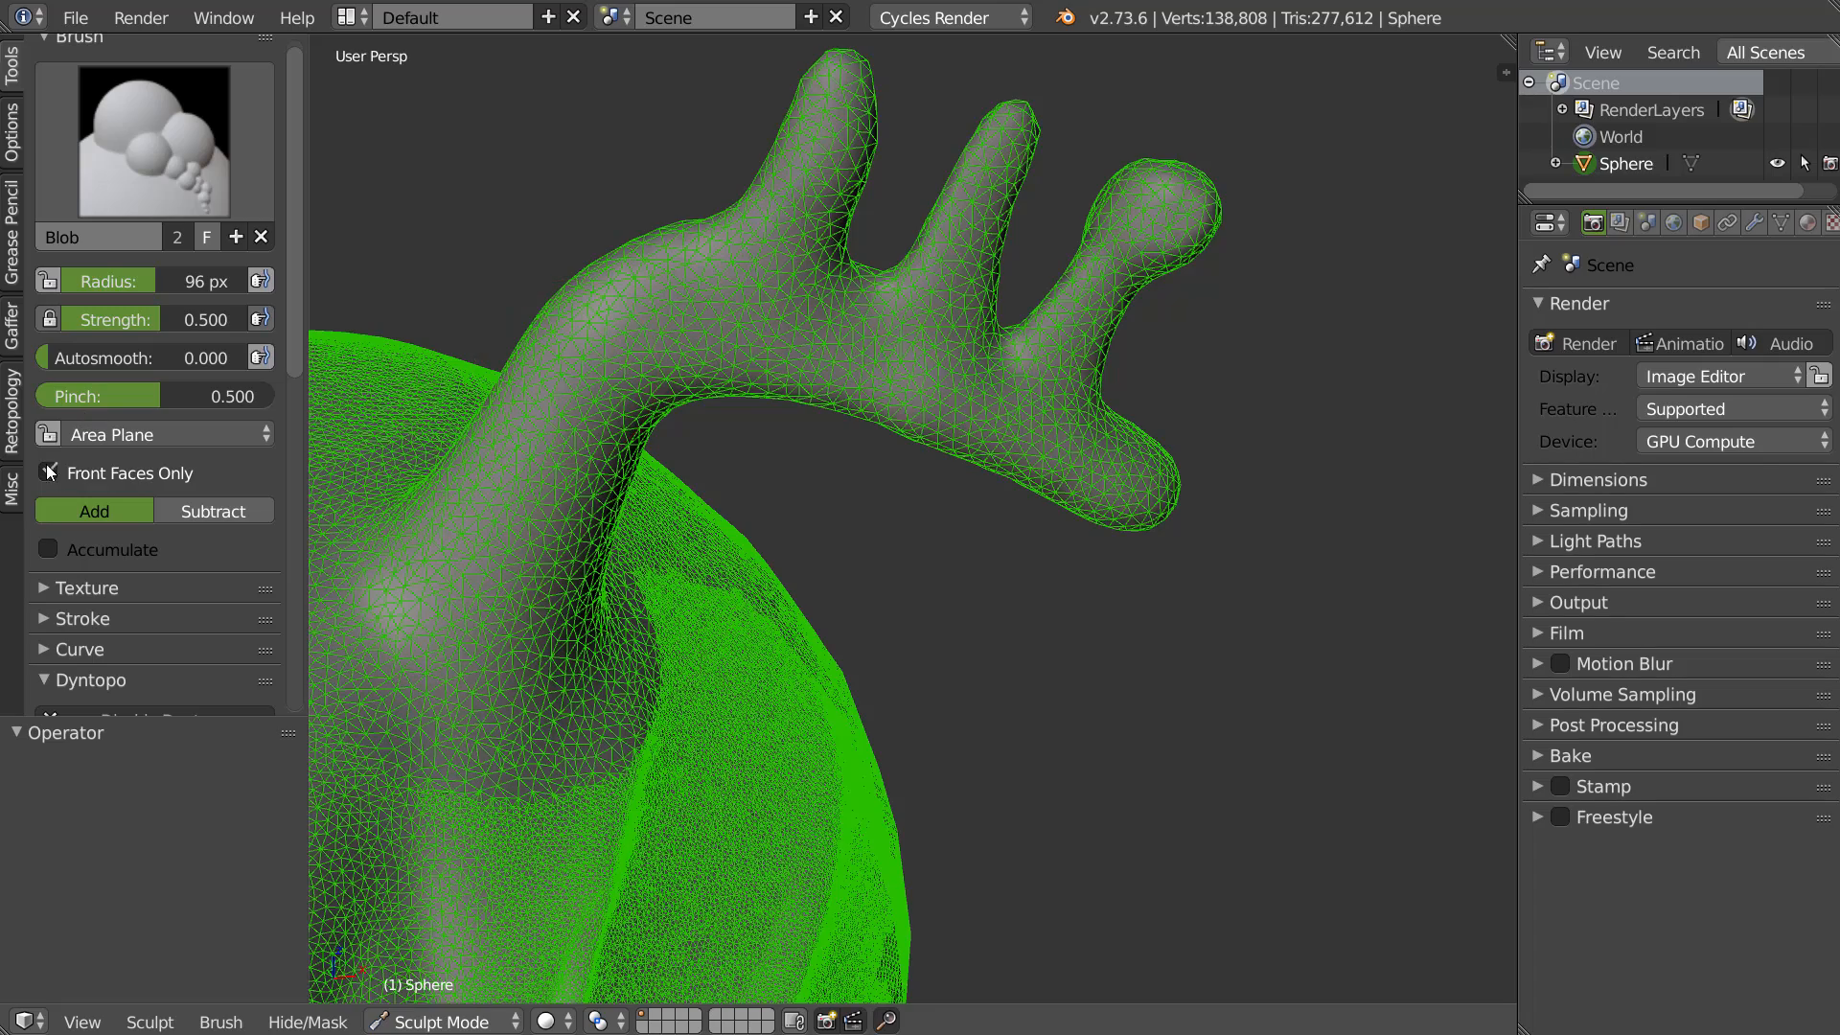
Disable Front Faces Only and enlarge the outermost prong's knob from several sides with the Blob brush
{"action": "left_click", "coordinate": [48, 472]}
{"action": "middle_click_drag", "start_coordinate": [1221, 302], "coordinate": [1147, 205]}
{"action": "left_click_drag", "start_coordinate": [1147, 205], "coordinate": [1148, 259]}
{"action": "mouse_move", "coordinate": [1148, 258]}
{"action": "middle_mouse_down"}
{"action": "mouse_move", "coordinate": [901, 272]}
{"action": "mouse_move", "coordinate": [1100, 249]}
{"action": "middle_mouse_up"}
{"action": "left_click_drag", "start_coordinate": [1245, 209], "coordinate": [1077, 219]}
Swell the middle prong's tip into a smaller rounded knob with the Blob brush
{"action": "mouse_move", "coordinate": [1077, 219]}
{"action": "middle_mouse_down"}
{"action": "mouse_move", "coordinate": [1309, 268]}
{"action": "mouse_move", "coordinate": [968, 119]}
{"action": "middle_mouse_up"}
{"action": "left_click_drag", "start_coordinate": [968, 119], "coordinate": [983, 117]}
{"action": "mouse_move", "coordinate": [983, 117]}
{"action": "middle_mouse_down"}
{"action": "mouse_move", "coordinate": [852, 221]}
{"action": "mouse_move", "coordinate": [699, 222]}
{"action": "mouse_move", "coordinate": [1037, 99]}
{"action": "middle_mouse_up"}
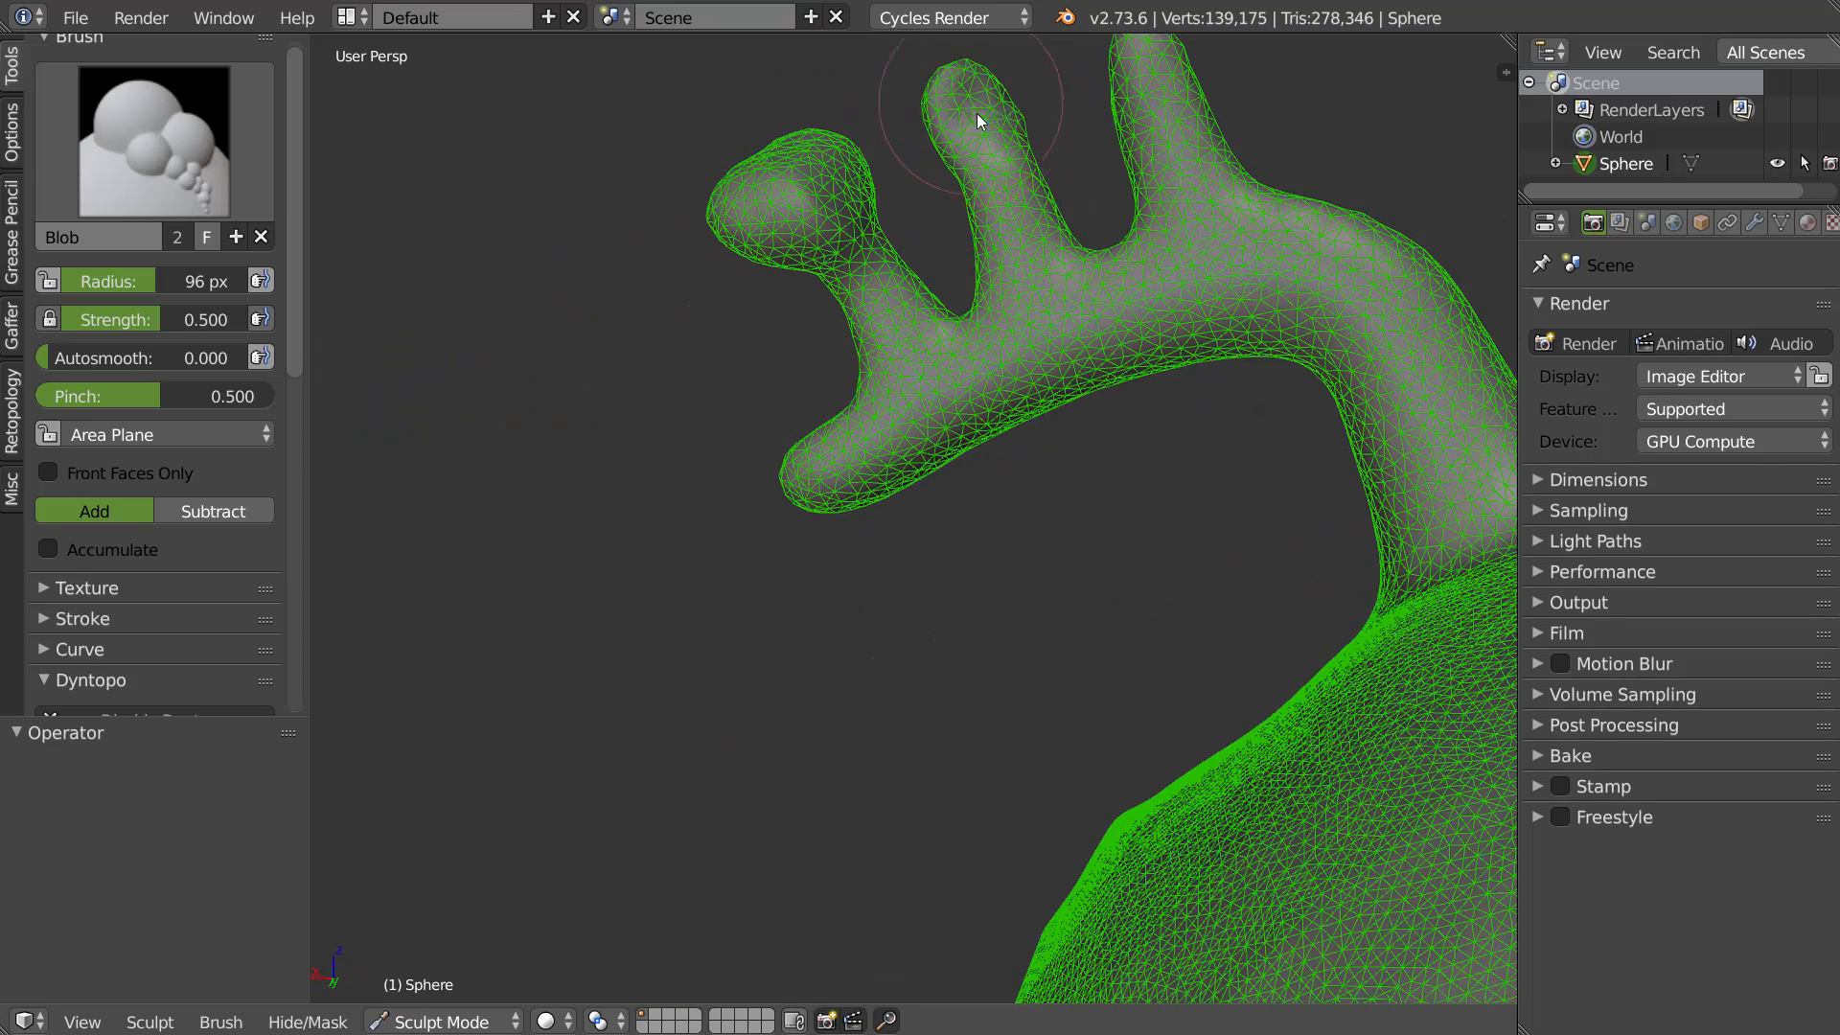
{"action": "left_click_drag", "start_coordinate": [986, 108], "coordinate": [997, 110]}
{"action": "mouse_move", "coordinate": [996, 110]}
{"action": "middle_mouse_down"}
{"action": "mouse_move", "coordinate": [1304, 166]}
{"action": "mouse_move", "coordinate": [1347, 124]}
{"action": "mouse_move", "coordinate": [1342, 92]}
{"action": "middle_mouse_up"}
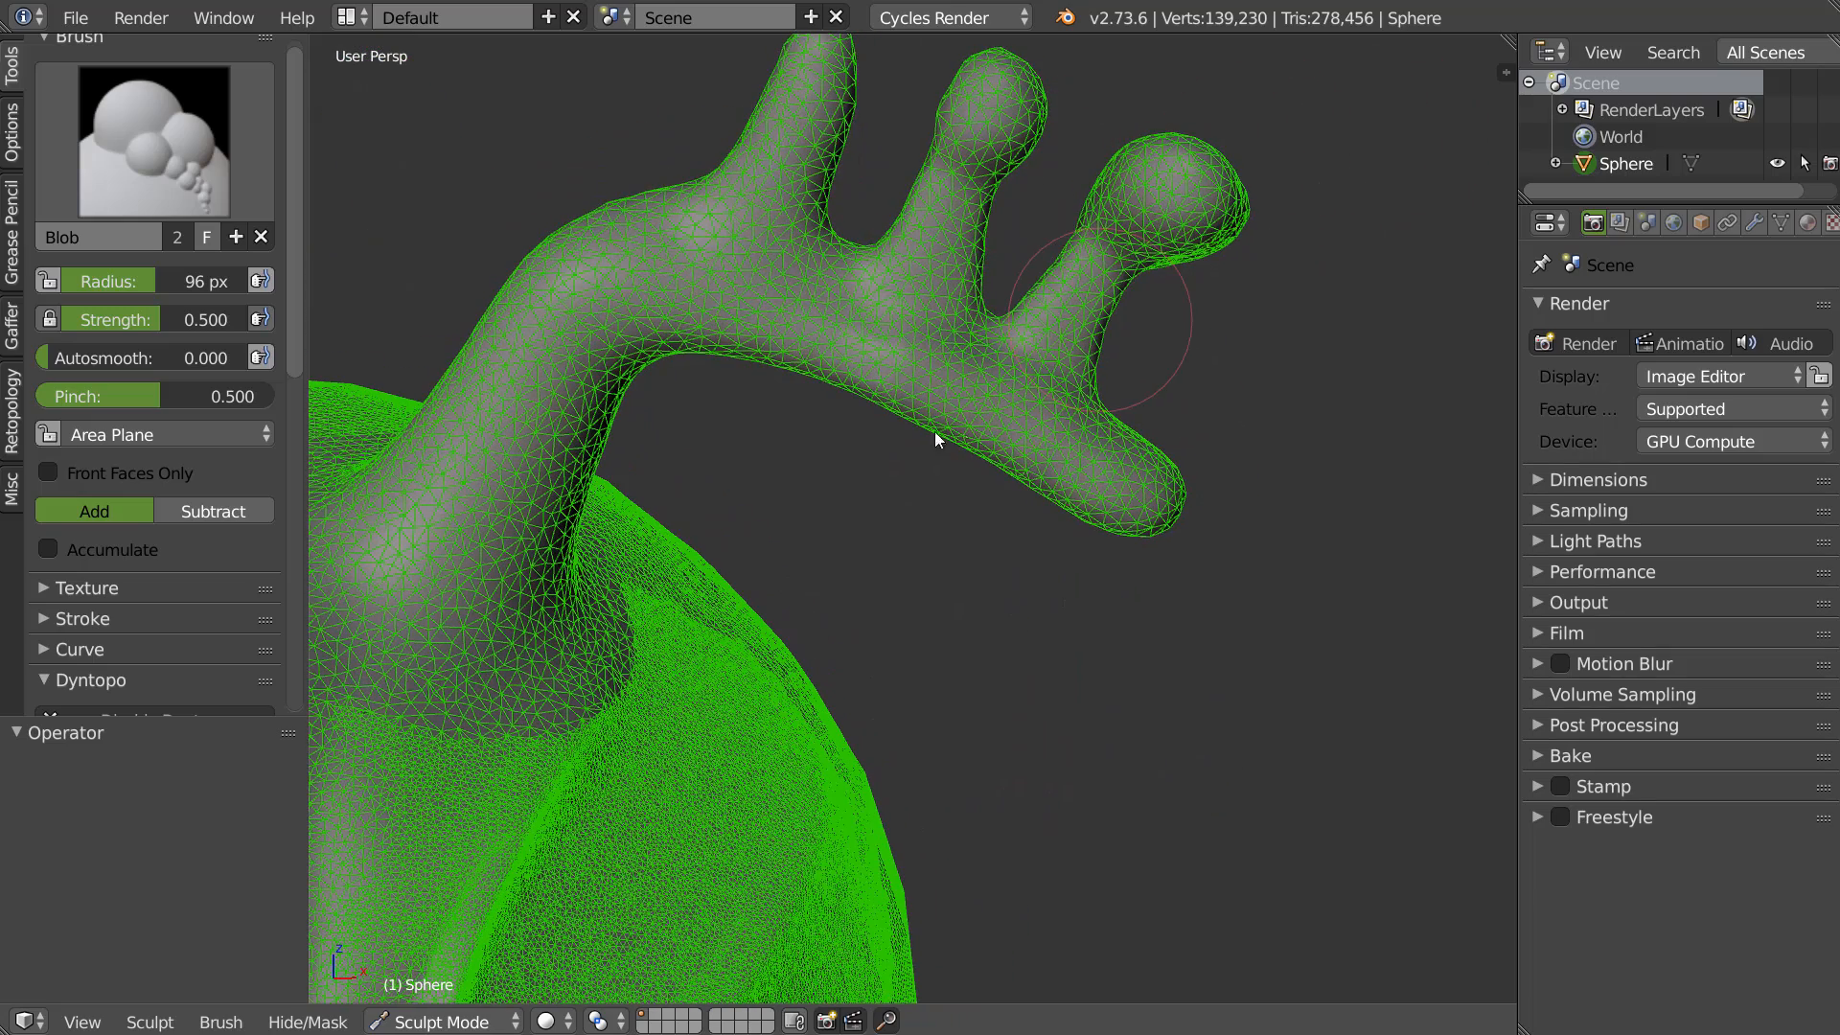
Sample the Dyntopo detail size from the forehead surface beside the eye socket
{"action": "middle_click_drag", "start_coordinate": [1108, 406], "coordinate": [1008, 451]}
{"action": "scroll", "coordinate": [1009, 444], "scroll_direction": "down", "scroll_amount": 8}
{"action": "scroll", "coordinate": [933, 526], "scroll_direction": "up", "scroll_amount": 1}
{"action": "middle_click_drag", "start_coordinate": [863, 588], "coordinate": [911, 472], "text": "shift"}
{"action": "scroll", "coordinate": [929, 485], "scroll_direction": "up", "scroll_amount": 3}
{"action": "scroll", "coordinate": [911, 472], "scroll_direction": "up", "scroll_amount": 2}
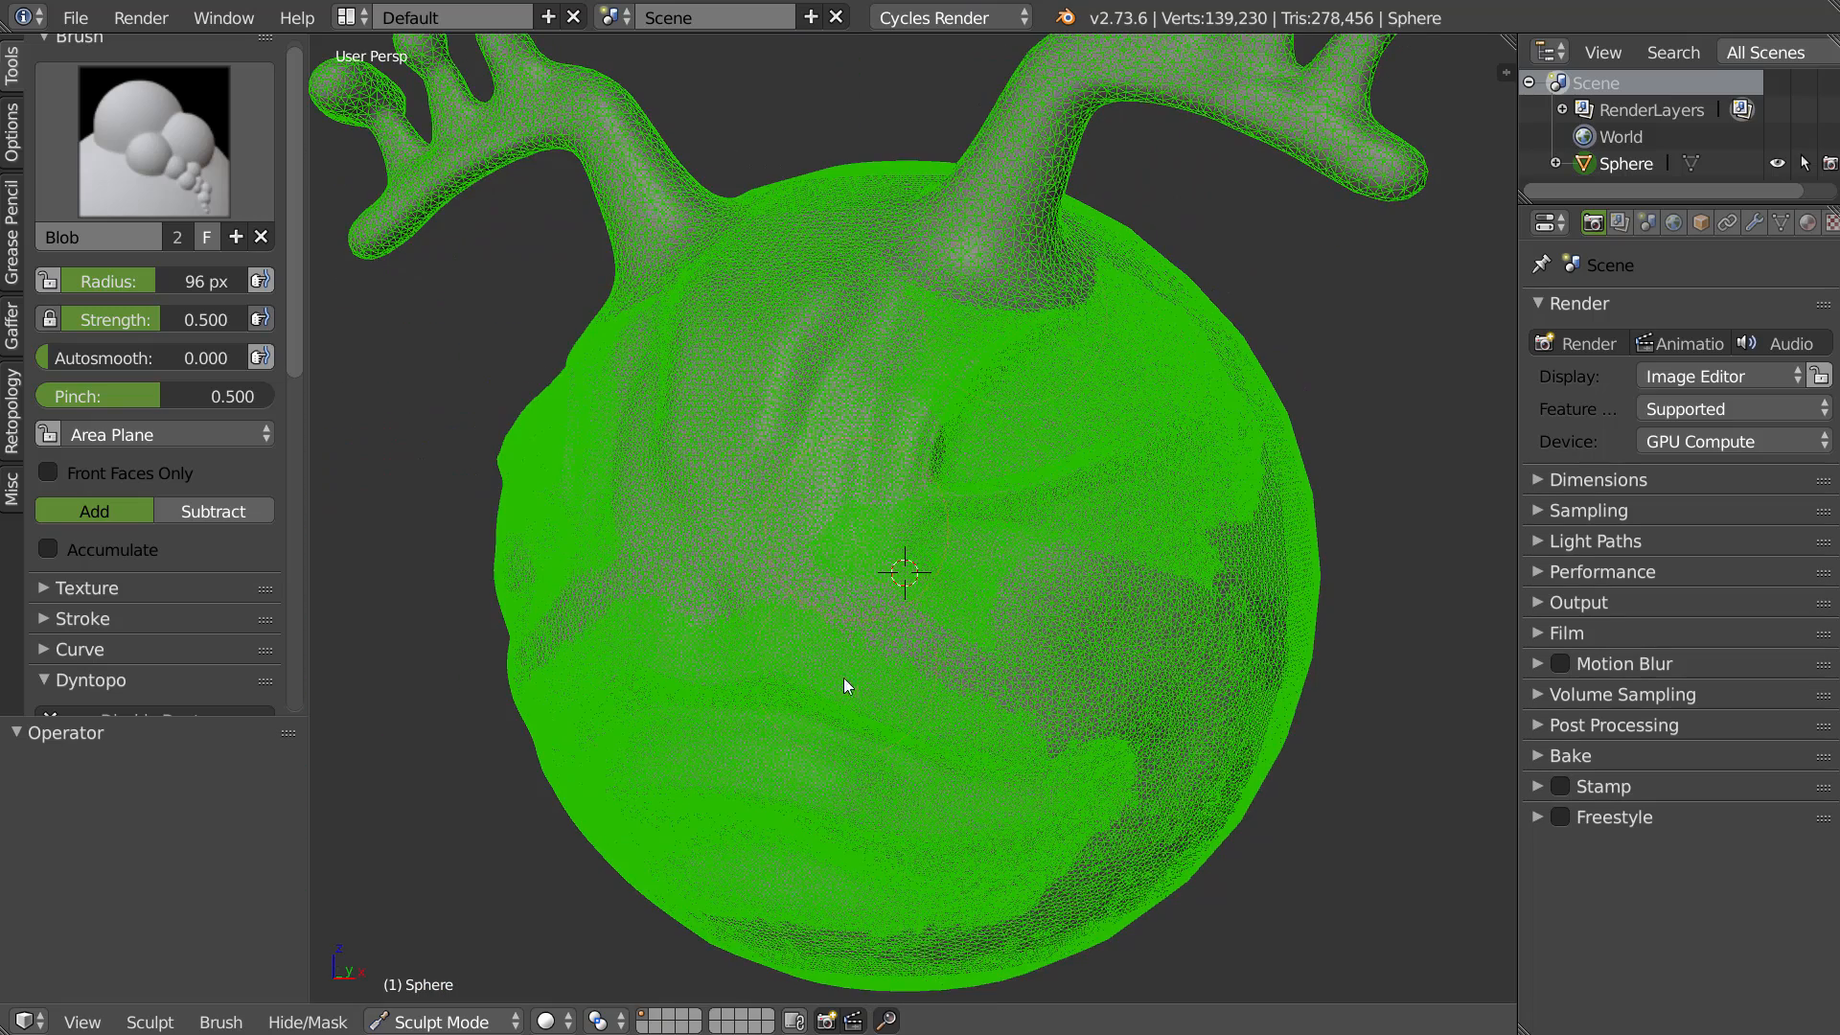
{"action": "middle_click_drag", "start_coordinate": [1182, 376], "coordinate": [1065, 424]}
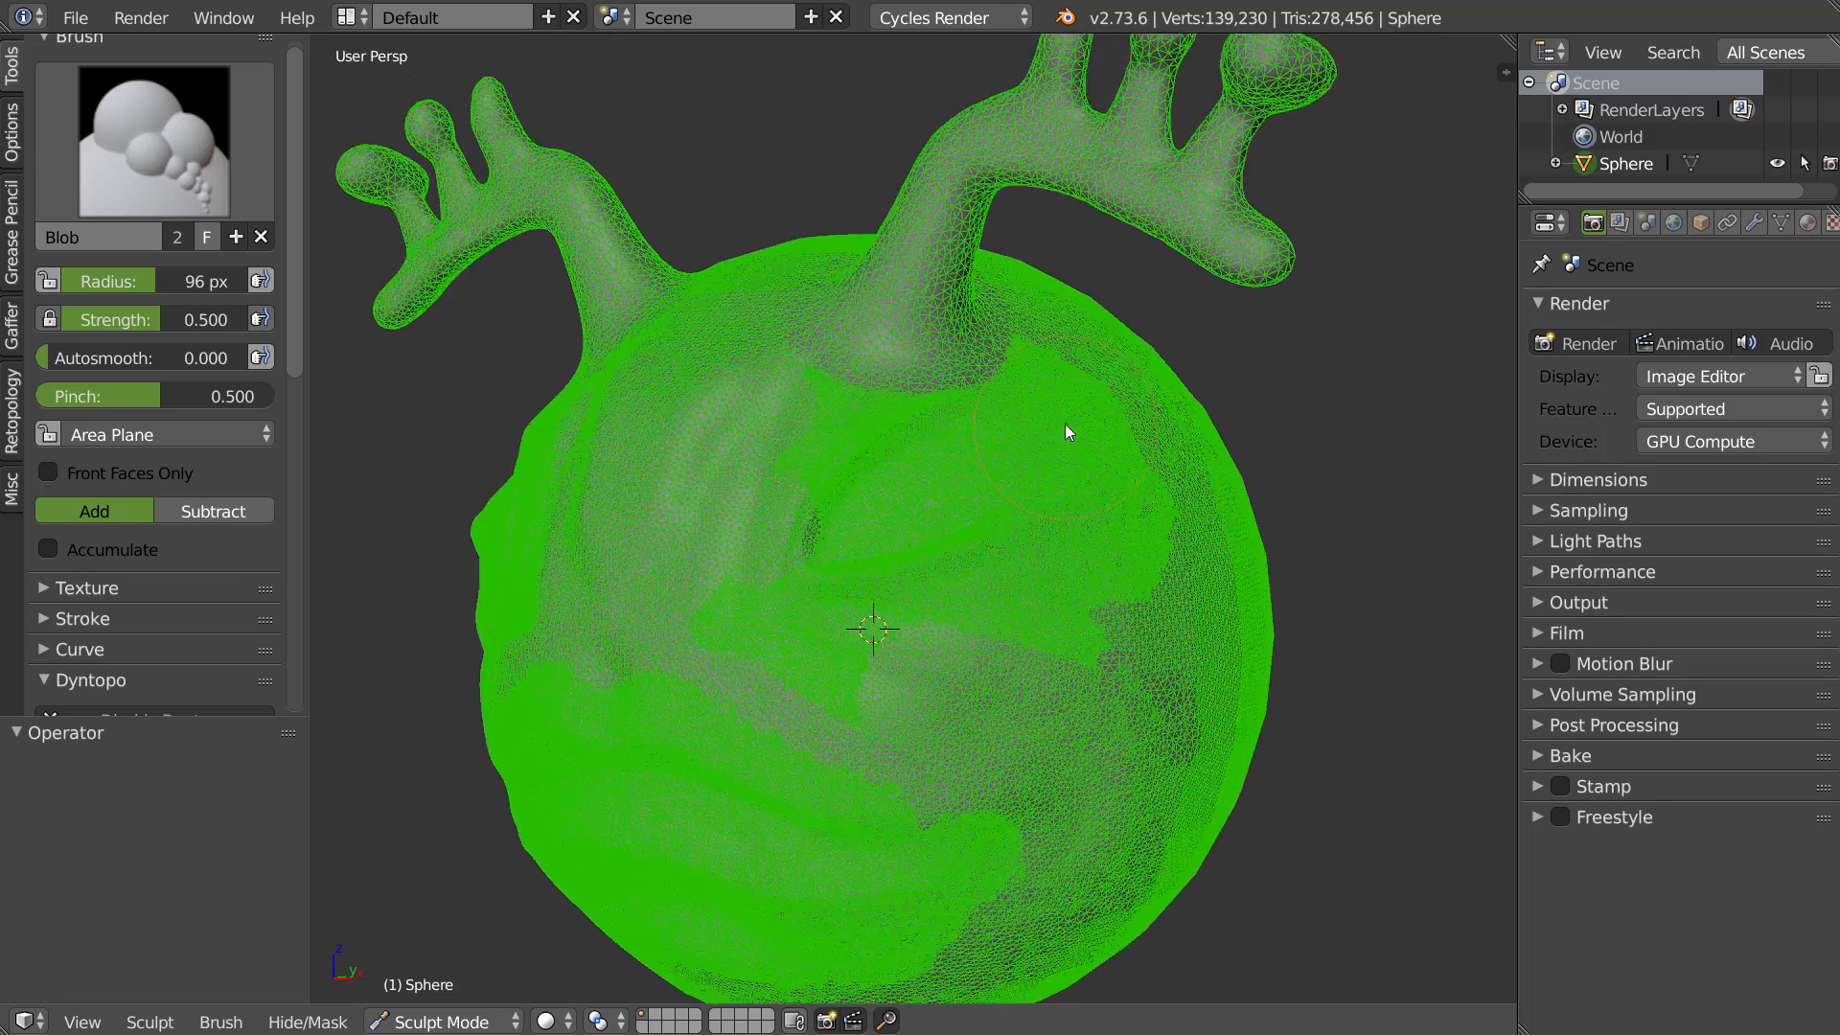
{"action": "scroll", "coordinate": [1067, 417], "scroll_direction": "up", "scroll_amount": 3}
{"action": "scroll", "coordinate": [153, 431], "scroll_direction": "down", "scroll_amount": 6}
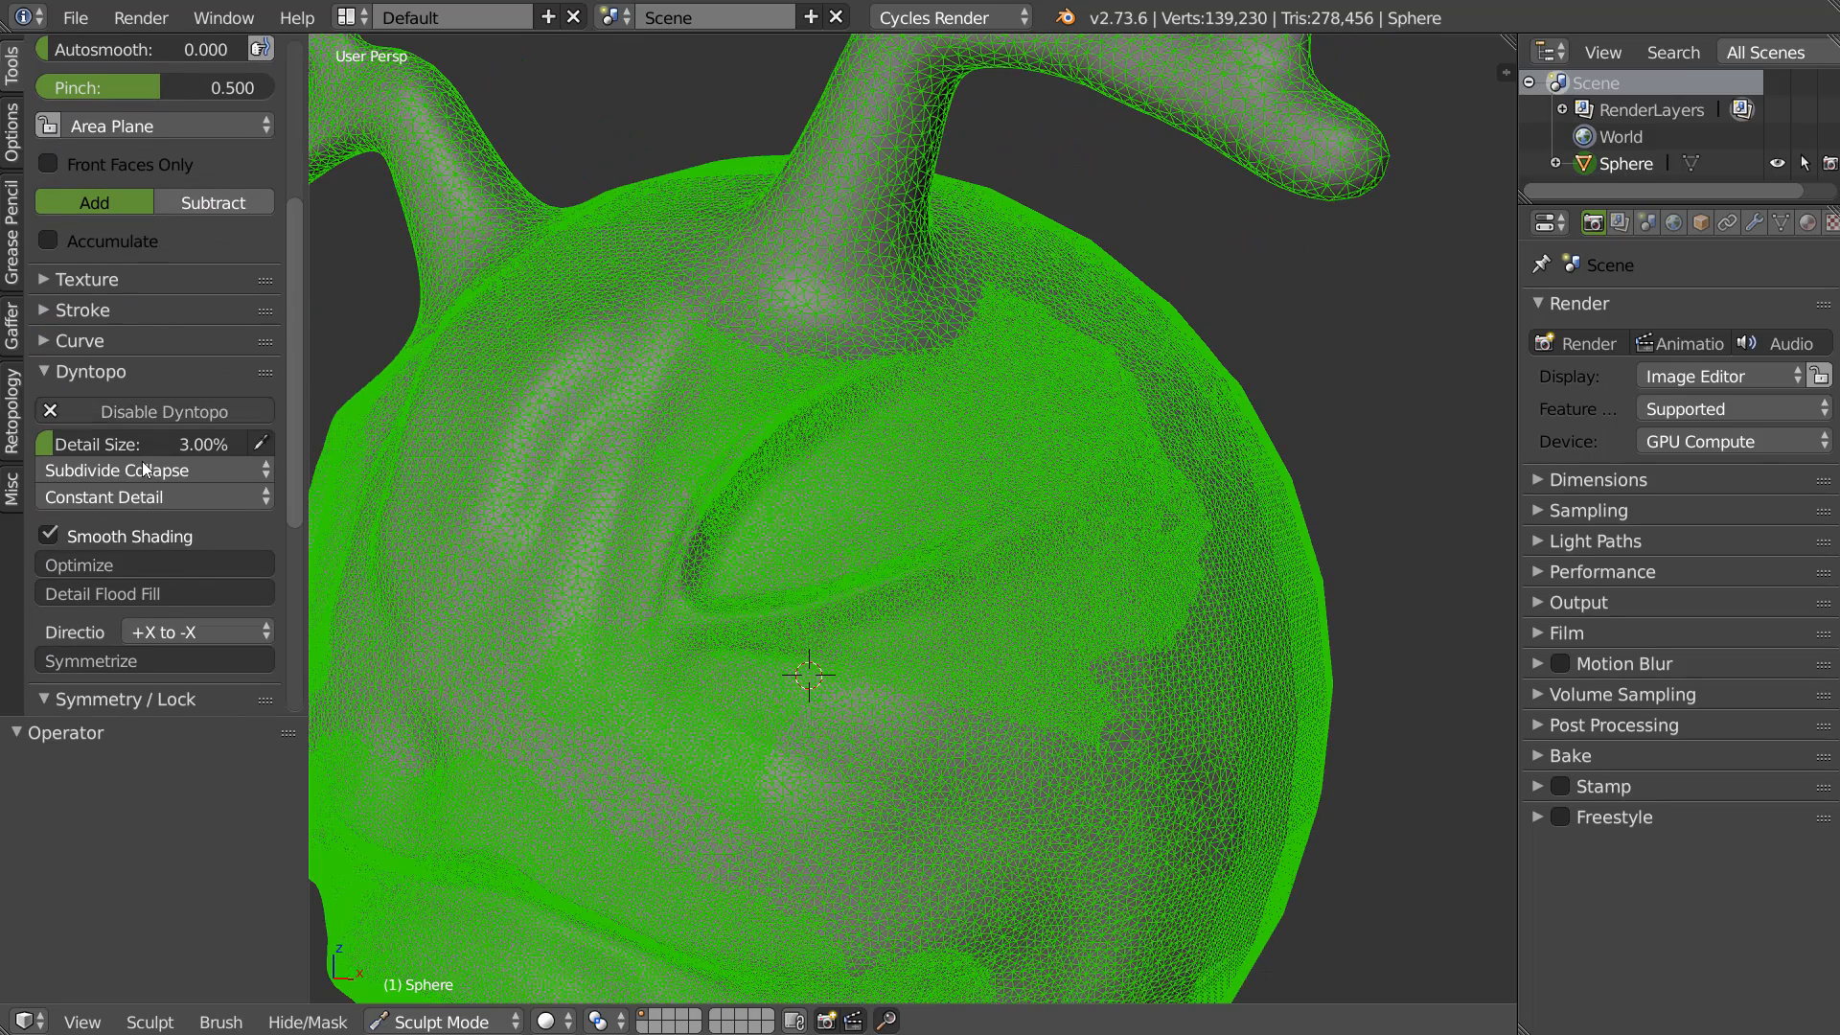
{"action": "left_click", "coordinate": [258, 443]}
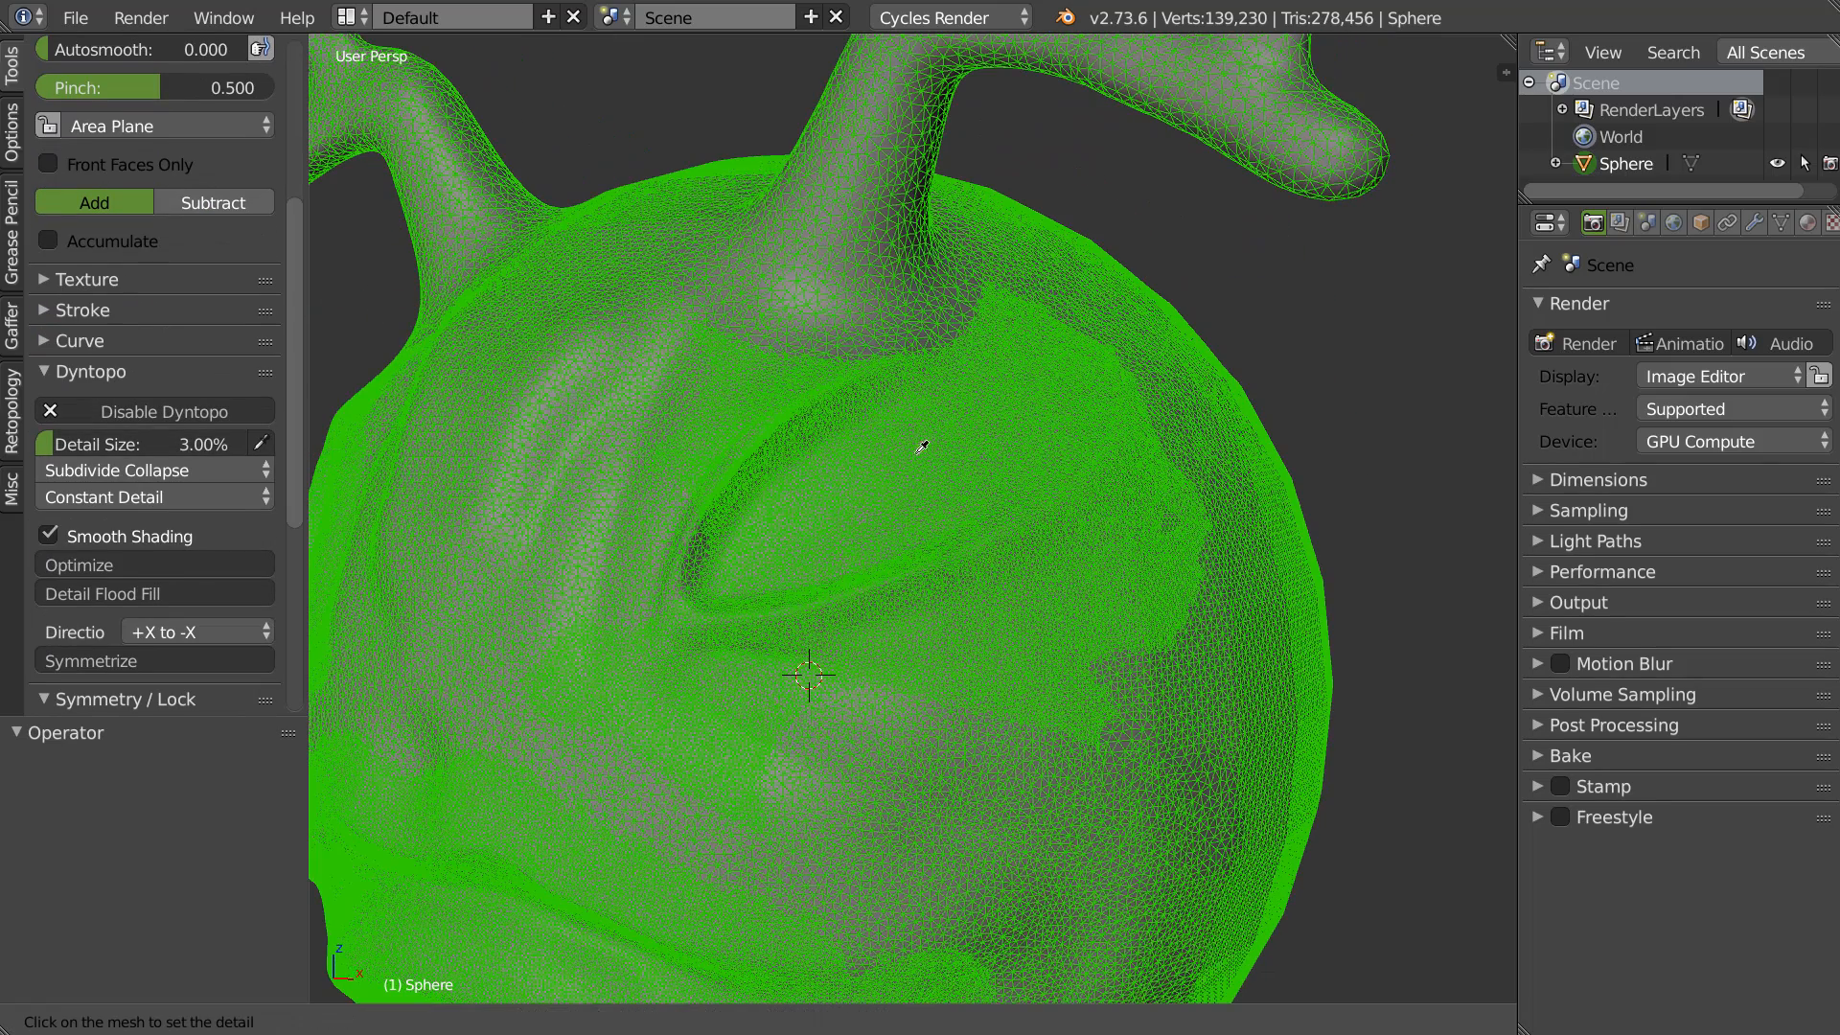
{"action": "left_click", "coordinate": [592, 509]}
Switch the sculpting brush from Blob to Draw
{"action": "scroll", "coordinate": [157, 293], "scroll_direction": "up", "scroll_amount": 6}
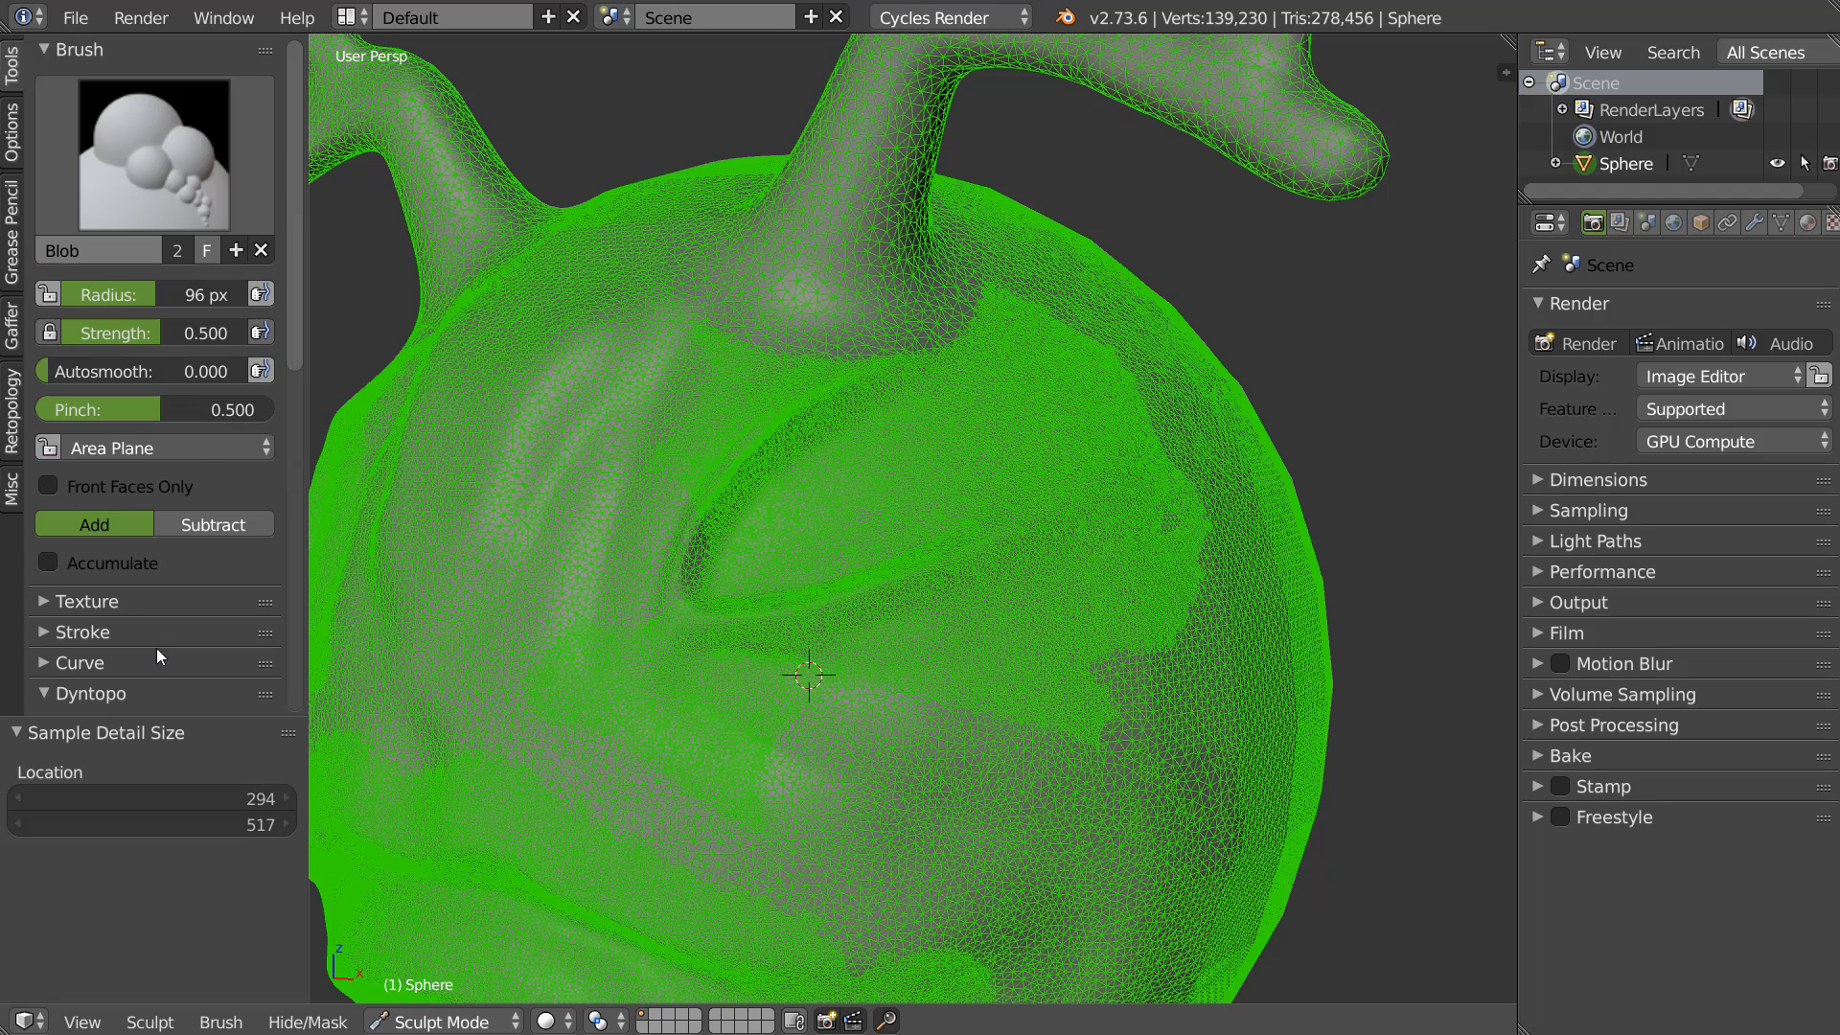
{"action": "left_click", "coordinate": [139, 203]}
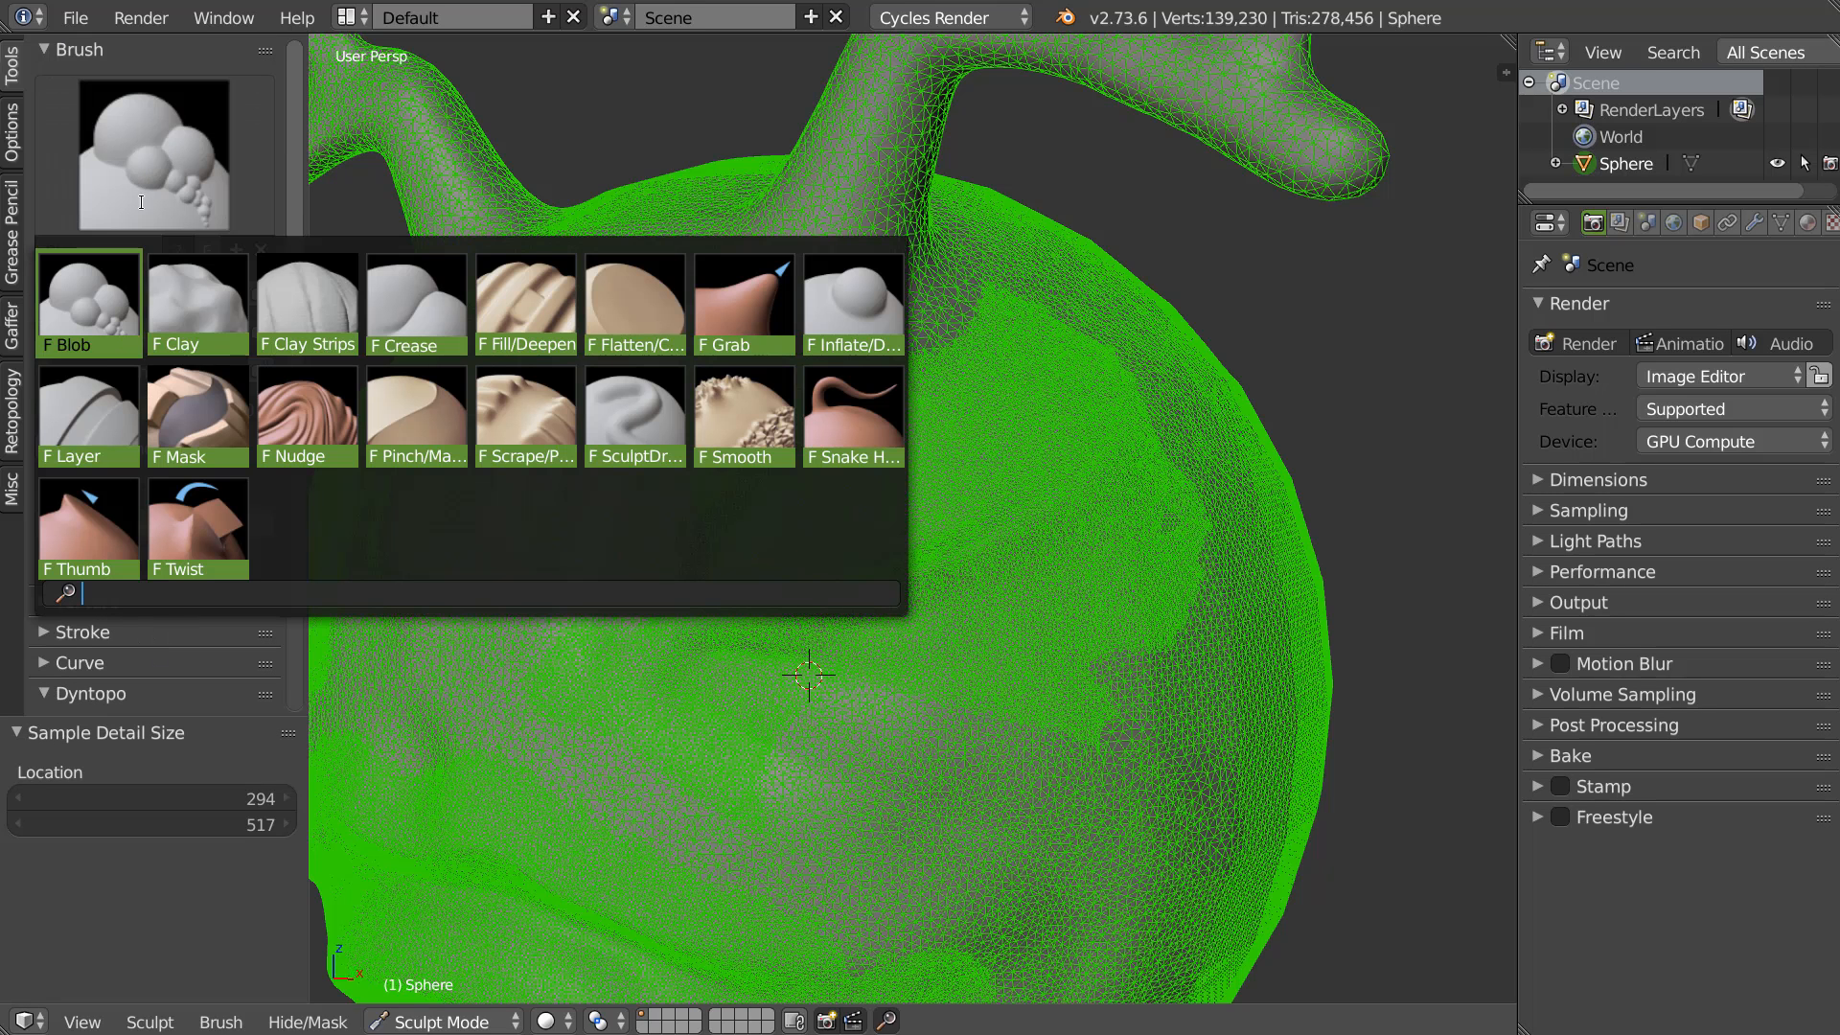
{"action": "left_click", "coordinate": [88, 314]}
{"action": "key", "text": "w"}
{"action": "left_click", "coordinate": [814, 326]}
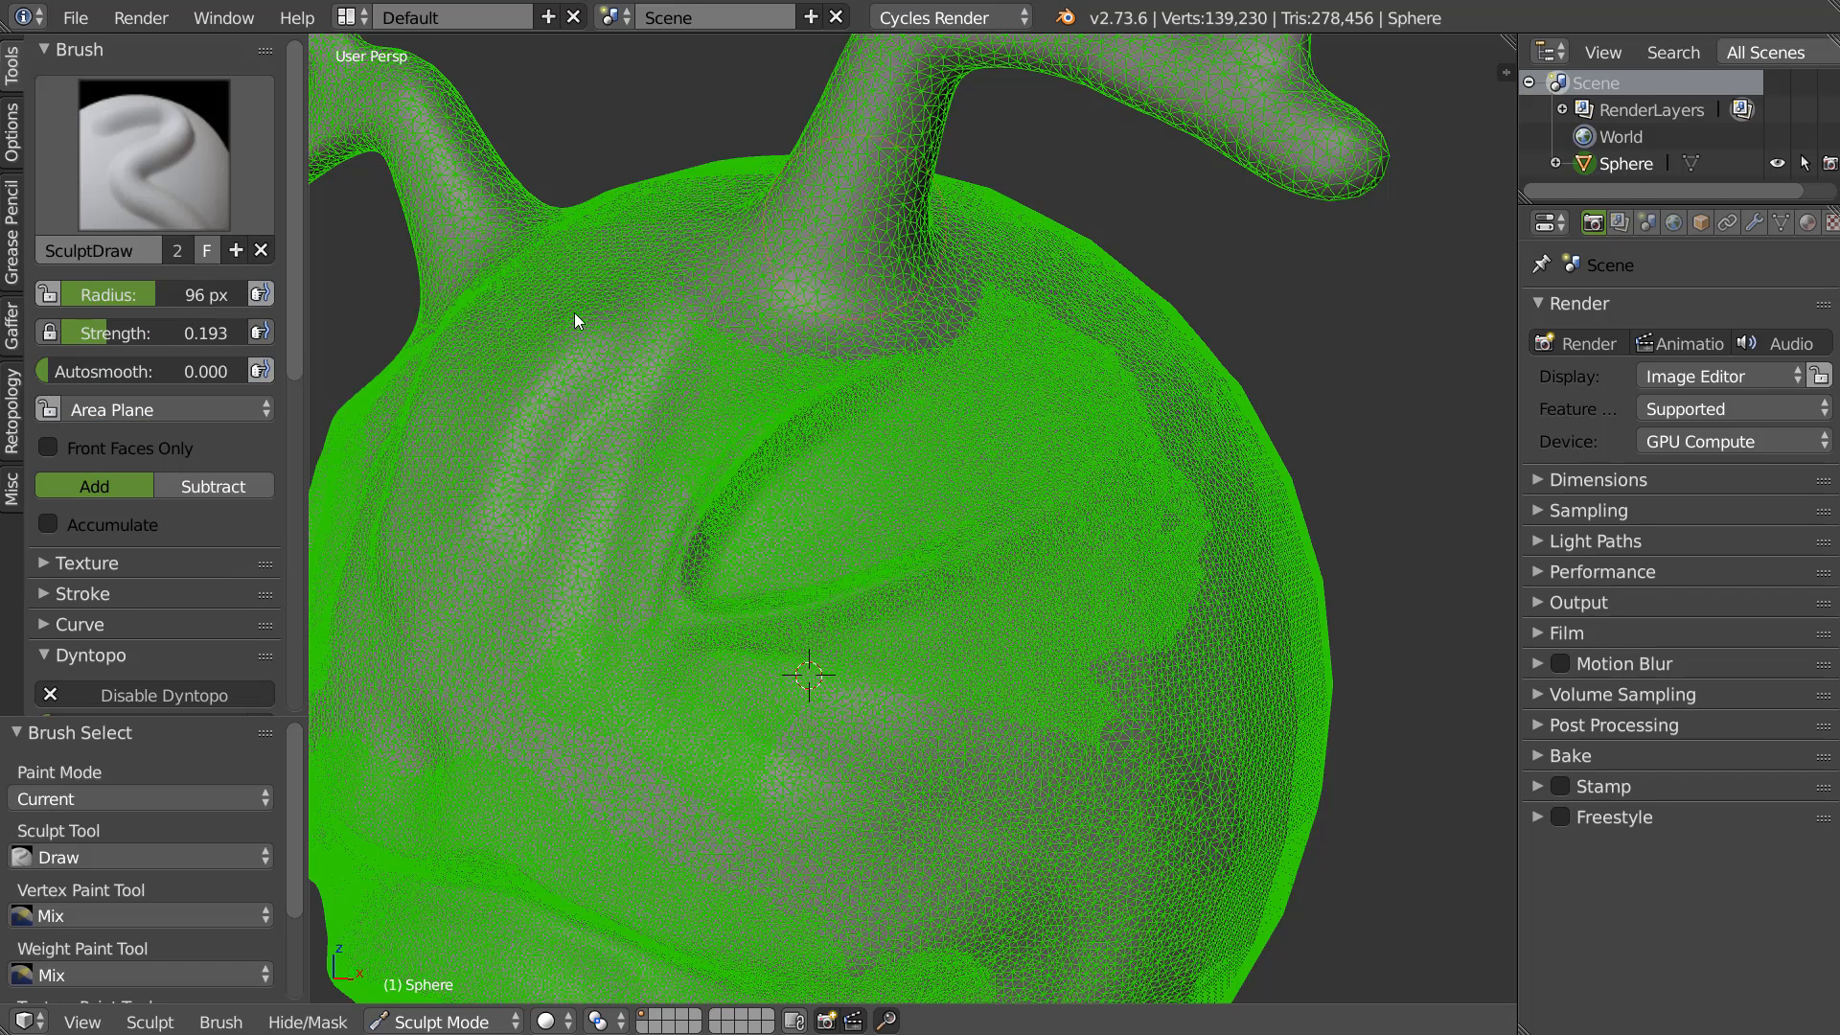
Set the Draw brush strength to 0 and stroke over the forehead, eye socket, cheek and mouth to even out mesh density
{"action": "left_click_drag", "start_coordinate": [106, 333], "coordinate": [61, 332]}
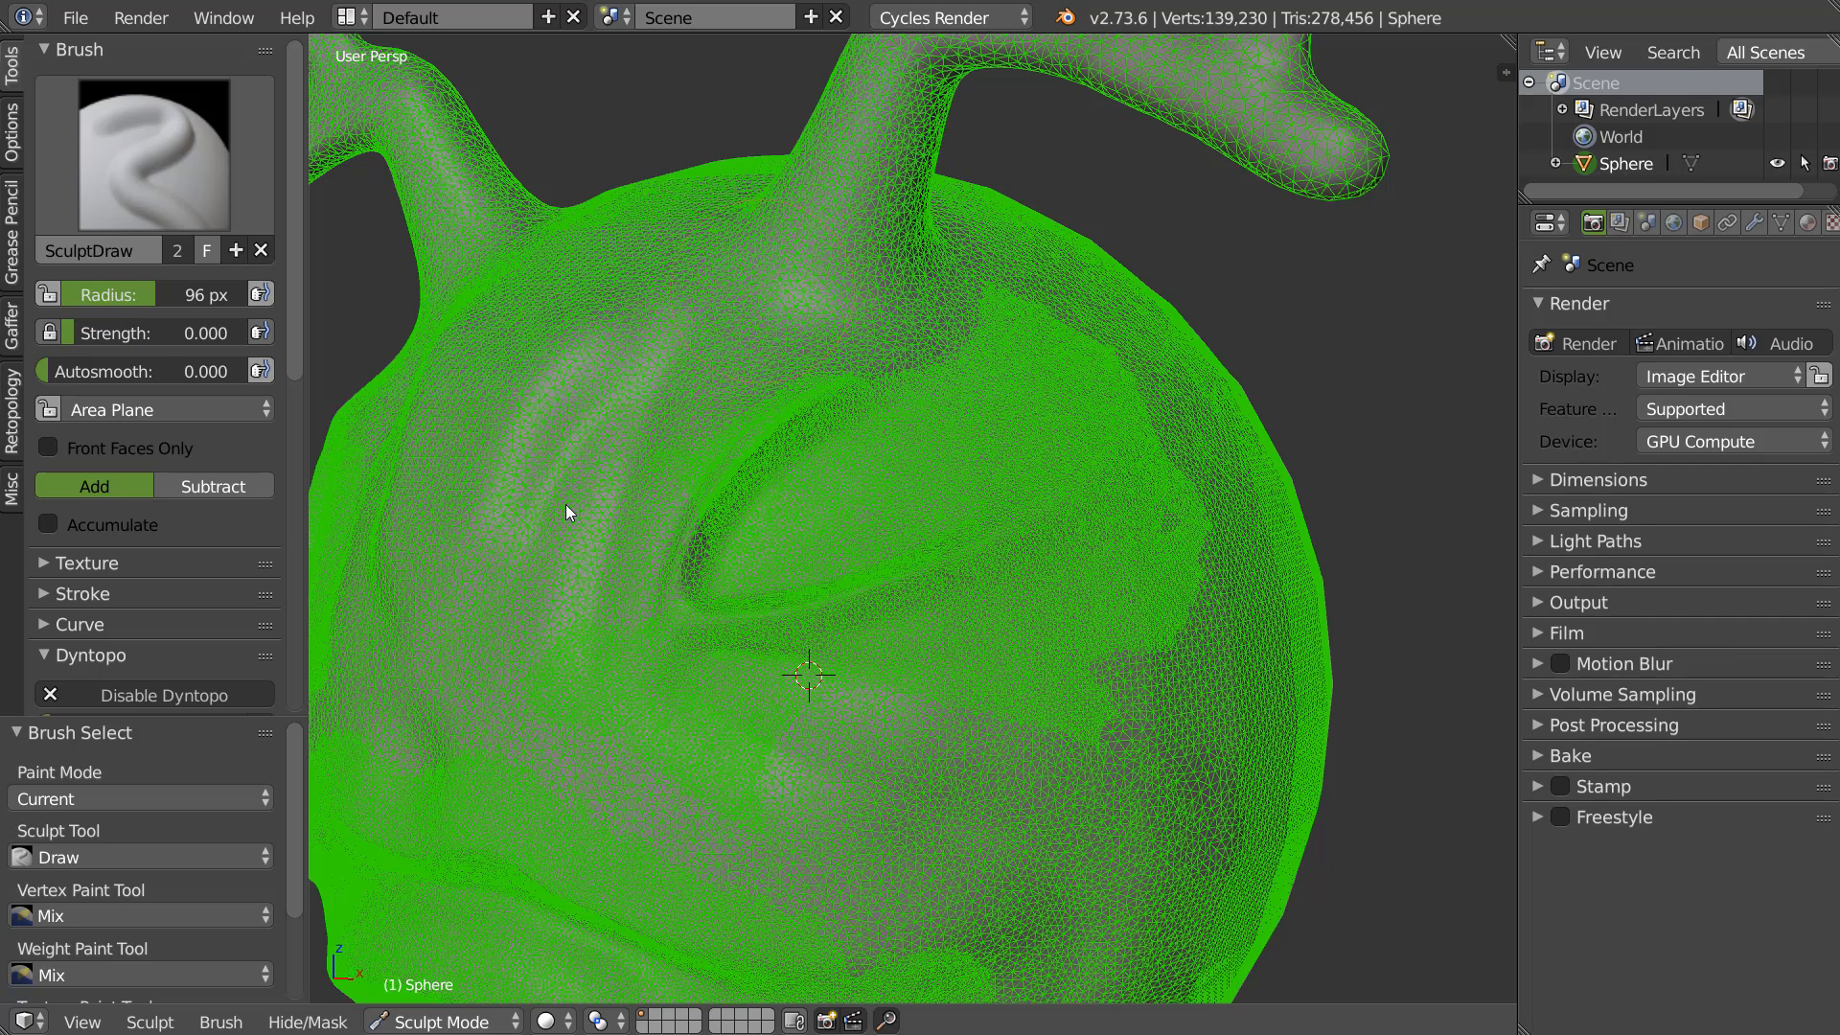
{"action": "mouse_move", "coordinate": [671, 646]}
{"action": "left_mouse_down"}
{"action": "mouse_move", "coordinate": [958, 661]}
{"action": "mouse_move", "coordinate": [1200, 503]}
{"action": "mouse_move", "coordinate": [693, 667]}
{"action": "mouse_move", "coordinate": [981, 586]}
{"action": "mouse_move", "coordinate": [772, 489]}
{"action": "mouse_move", "coordinate": [776, 428]}
{"action": "mouse_move", "coordinate": [917, 497]}
{"action": "mouse_move", "coordinate": [1087, 412]}
{"action": "mouse_move", "coordinate": [1092, 337]}
{"action": "mouse_move", "coordinate": [1114, 600]}
{"action": "mouse_move", "coordinate": [805, 808]}
{"action": "mouse_move", "coordinate": [428, 730]}
{"action": "mouse_move", "coordinate": [822, 861]}
{"action": "mouse_move", "coordinate": [635, 825]}
{"action": "left_mouse_up"}
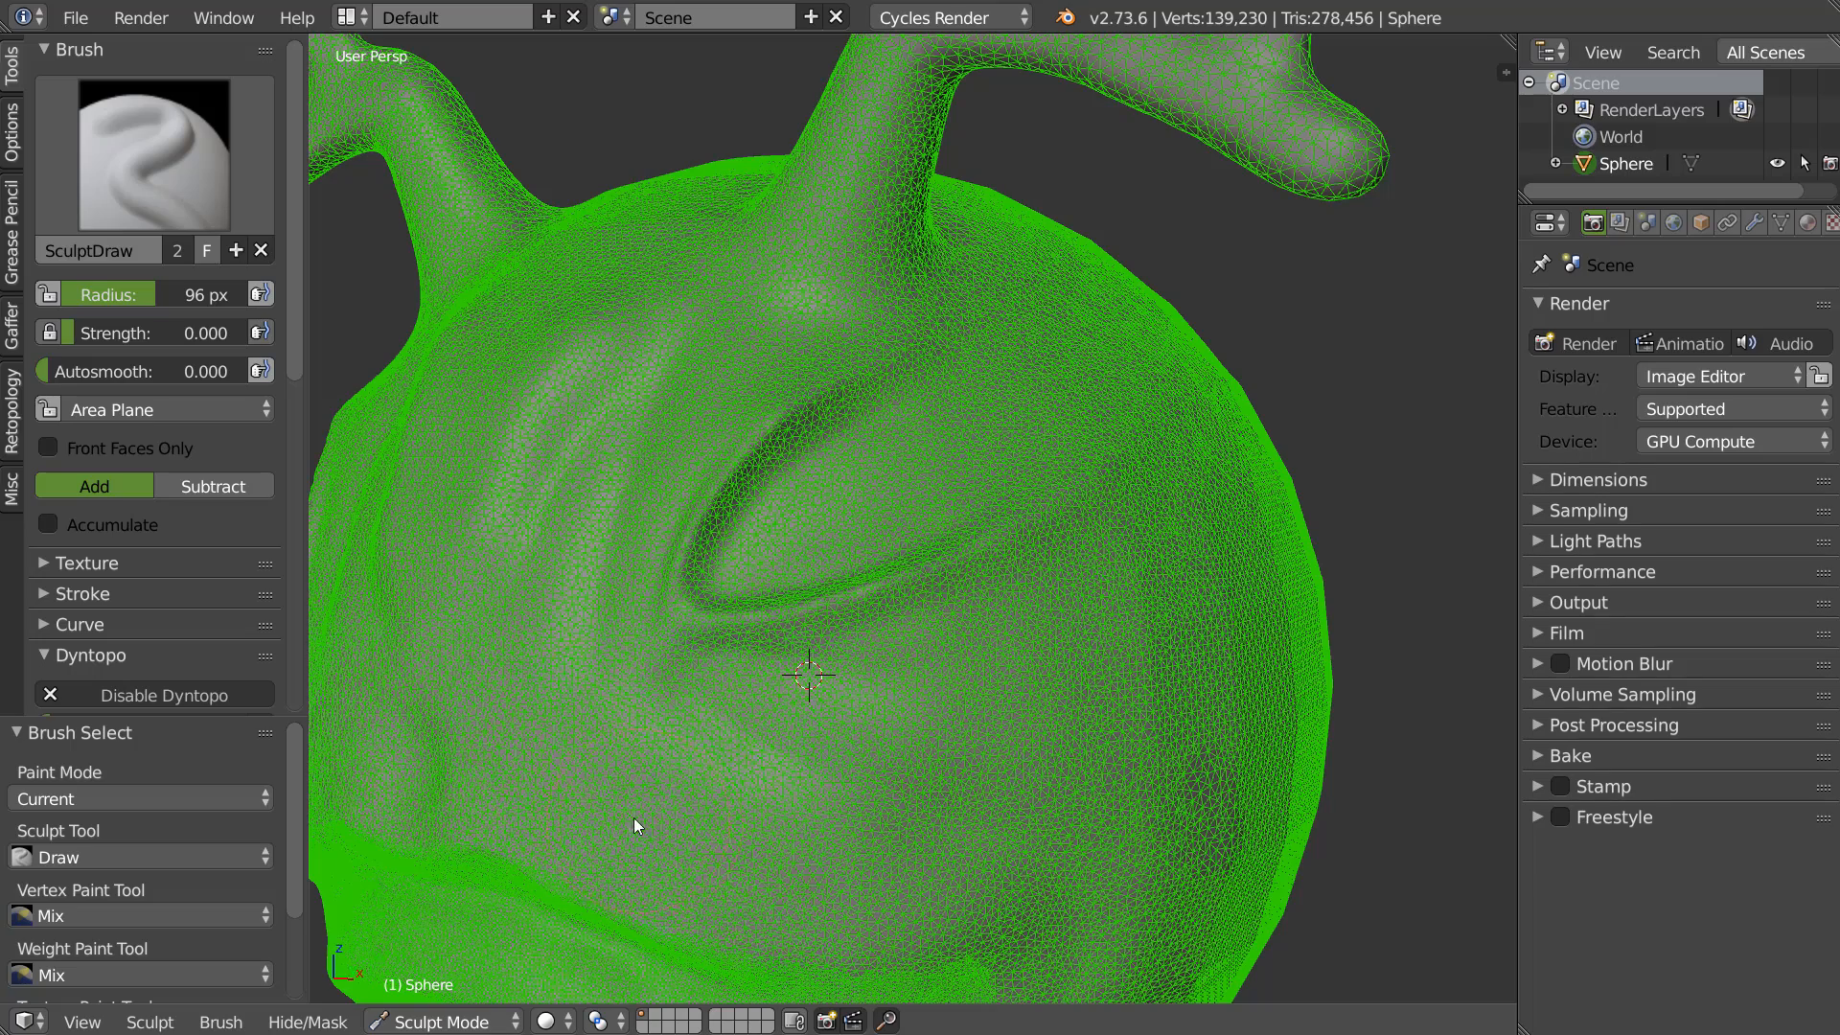
{"action": "middle_click_drag", "start_coordinate": [850, 657], "coordinate": [937, 329]}
{"action": "mouse_move", "coordinate": [776, 192]}
{"action": "left_mouse_down"}
{"action": "mouse_move", "coordinate": [962, 261]}
{"action": "mouse_move", "coordinate": [1043, 378]}
{"action": "mouse_move", "coordinate": [872, 565]}
{"action": "mouse_move", "coordinate": [613, 568]}
{"action": "mouse_move", "coordinate": [723, 706]}
{"action": "mouse_move", "coordinate": [862, 641]}
{"action": "mouse_move", "coordinate": [1175, 624]}
{"action": "mouse_move", "coordinate": [856, 716]}
{"action": "mouse_move", "coordinate": [735, 676]}
{"action": "mouse_move", "coordinate": [876, 665]}
{"action": "mouse_move", "coordinate": [972, 736]}
{"action": "mouse_move", "coordinate": [935, 646]}
{"action": "left_mouse_up"}
{"action": "key", "text": "z"}
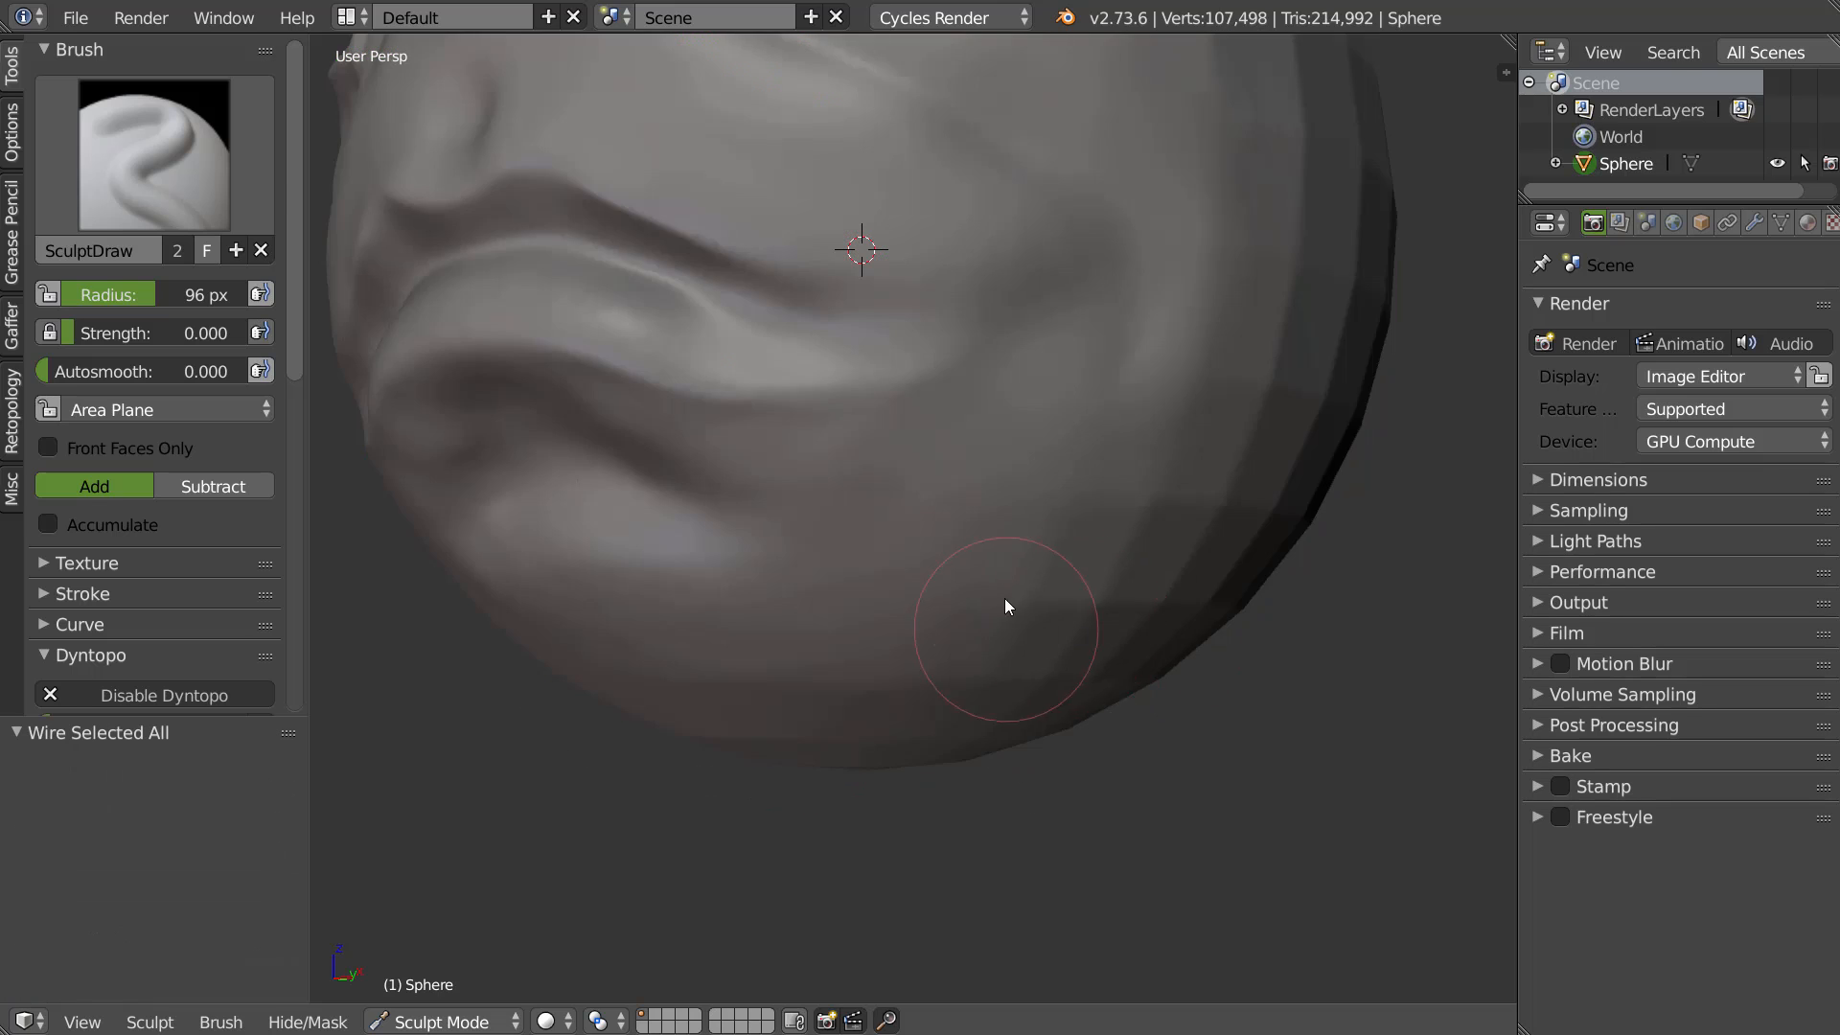
Sample the Dyntopo detail size from the blocky surface at the back of the head, and set it to 3%
{"action": "middle_click_drag", "start_coordinate": [1005, 599], "coordinate": [1123, 577]}
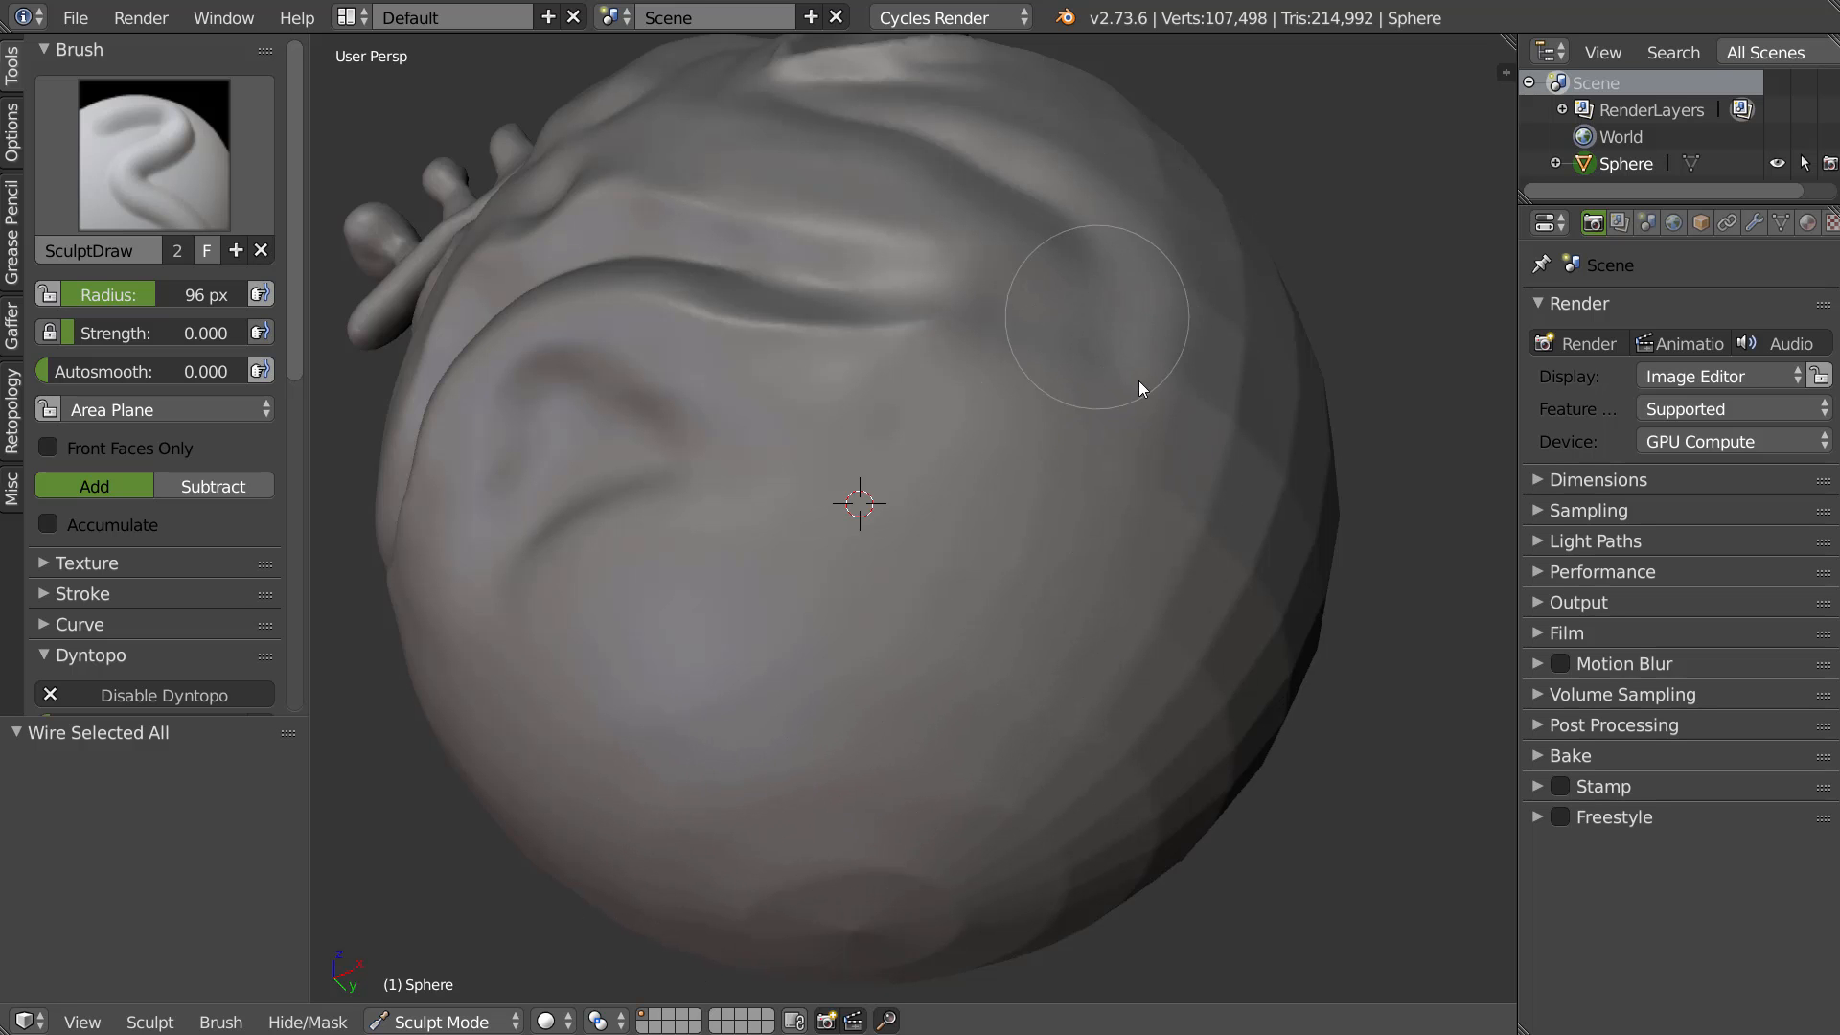
{"action": "mouse_move", "coordinate": [1097, 814]}
{"action": "middle_mouse_down"}
{"action": "mouse_move", "coordinate": [1083, 608]}
{"action": "mouse_move", "coordinate": [1022, 349]}
{"action": "middle_mouse_up"}
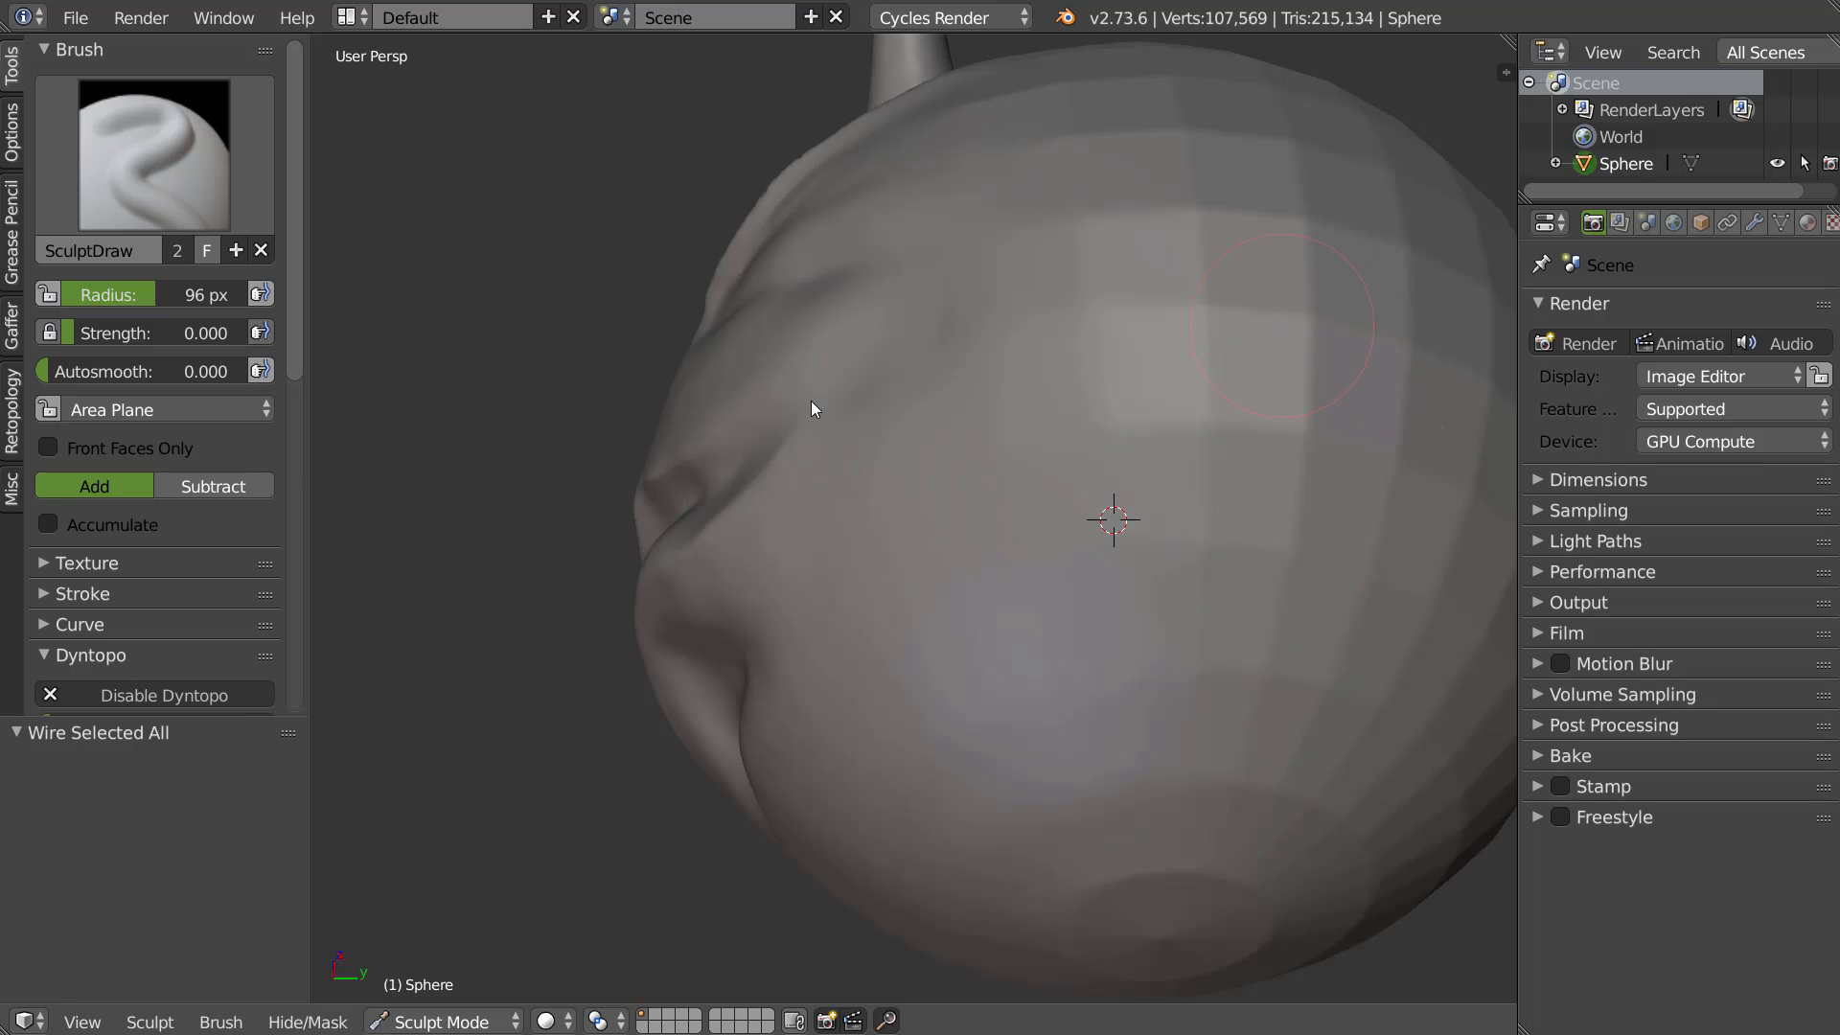
{"action": "scroll", "coordinate": [161, 422], "scroll_direction": "down", "scroll_amount": 5}
{"action": "left_click", "coordinate": [259, 527]}
{"action": "left_click", "coordinate": [1363, 404]}
{"action": "left_click", "coordinate": [159, 528]}
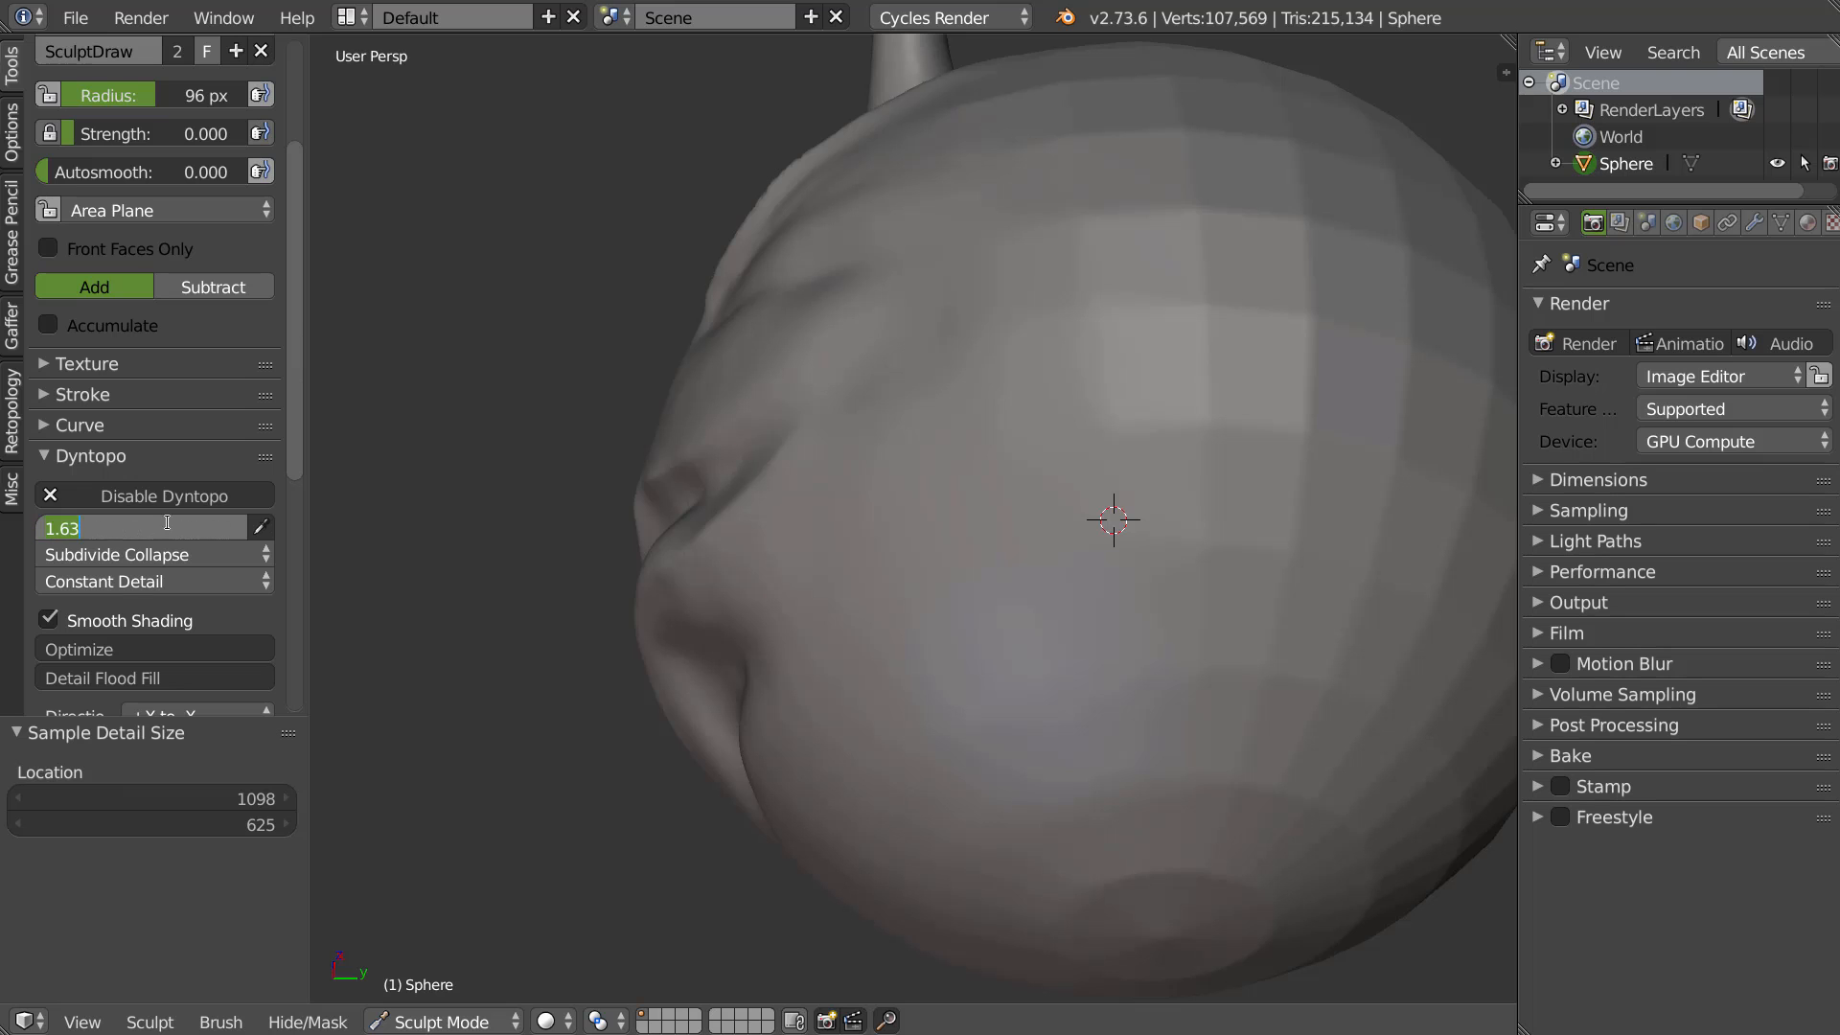
{"action": "type", "text": "3"}
{"action": "key", "text": "Return"}
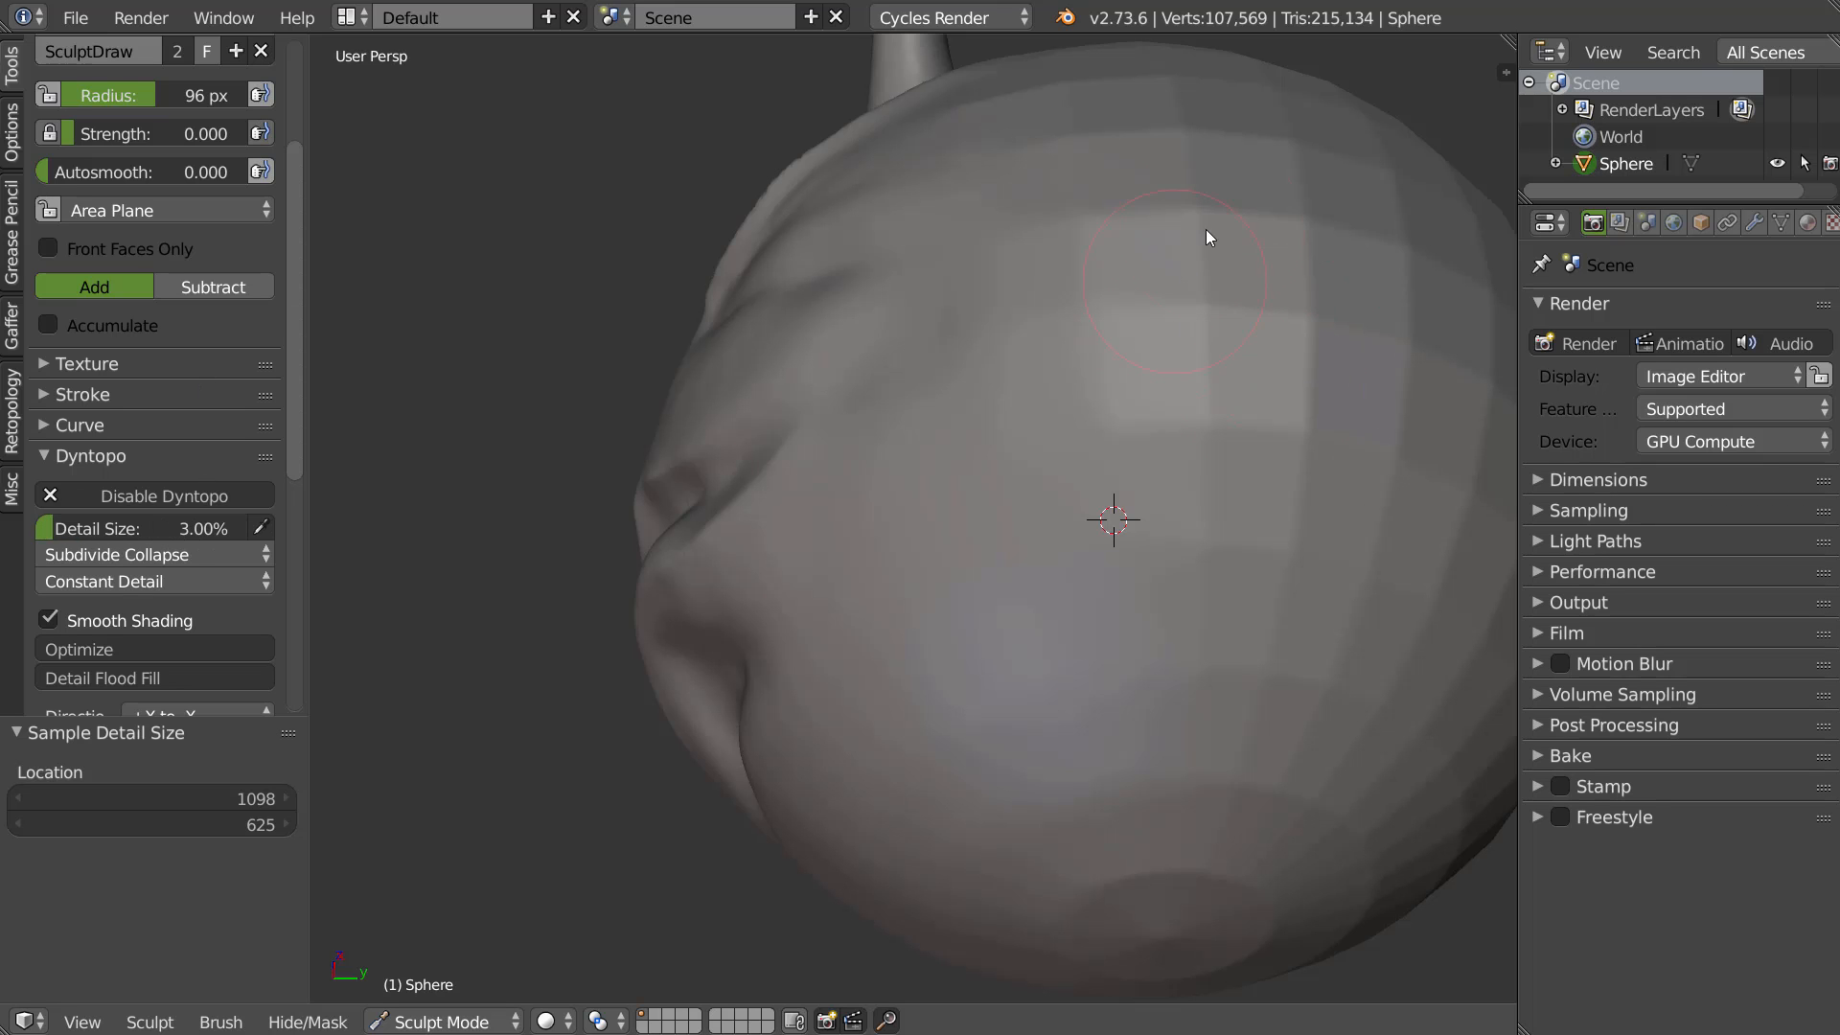
Even out the mesh over the head's side and back with zero-strength Draw strokes and smoothing, using the wireframe as a guide
{"action": "key", "text": "shift+z"}
{"action": "left_click", "coordinate": [1434, 573]}
{"action": "mouse_move", "coordinate": [1397, 241]}
{"action": "left_mouse_down"}
{"action": "mouse_move", "coordinate": [1371, 646]}
{"action": "mouse_move", "coordinate": [1334, 422]}
{"action": "mouse_move", "coordinate": [1142, 276]}
{"action": "mouse_move", "coordinate": [1199, 461]}
{"action": "mouse_move", "coordinate": [1324, 707]}
{"action": "mouse_move", "coordinate": [1326, 541]}
{"action": "mouse_move", "coordinate": [1228, 257]}
{"action": "mouse_move", "coordinate": [1320, 223]}
{"action": "left_mouse_up"}
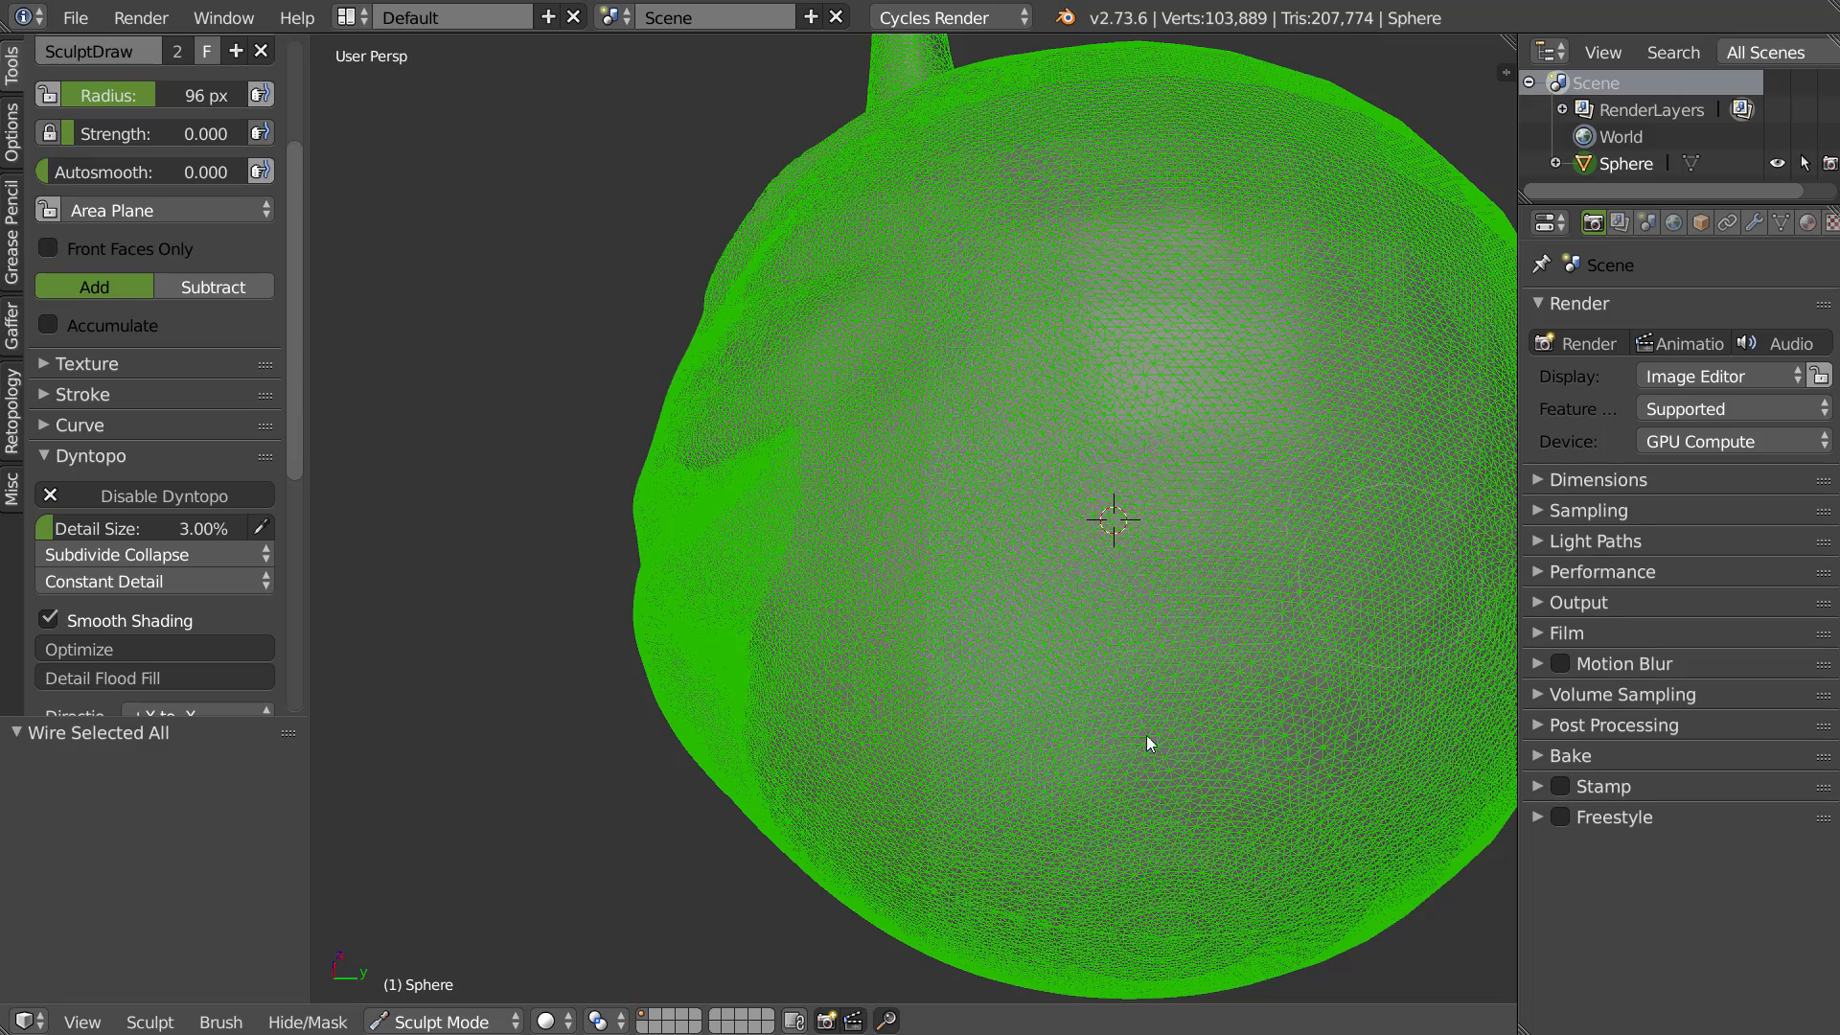
{"action": "mouse_move", "coordinate": [1146, 163]}
{"action": "middle_mouse_down"}
{"action": "mouse_move", "coordinate": [1269, 348]}
{"action": "mouse_move", "coordinate": [1236, 342]}
{"action": "middle_mouse_up"}
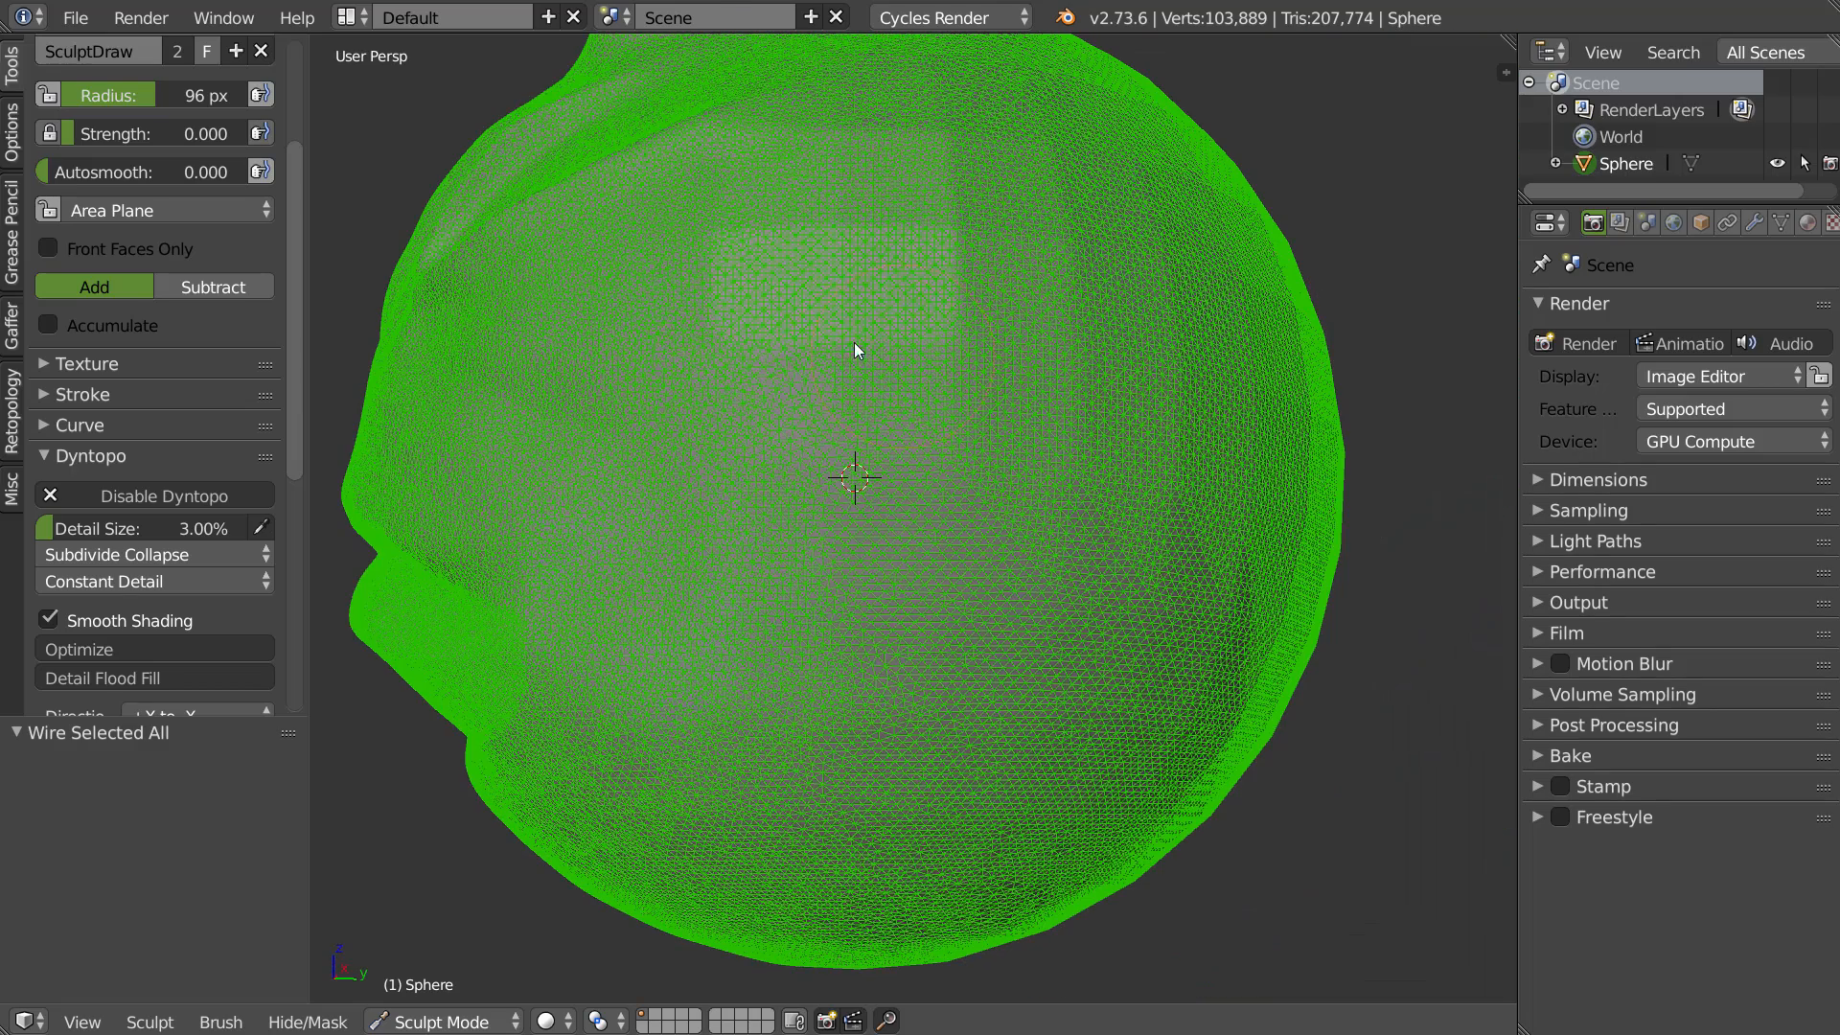
{"action": "left_click_drag", "start_coordinate": [1031, 401], "coordinate": [1072, 519], "text": "shift"}
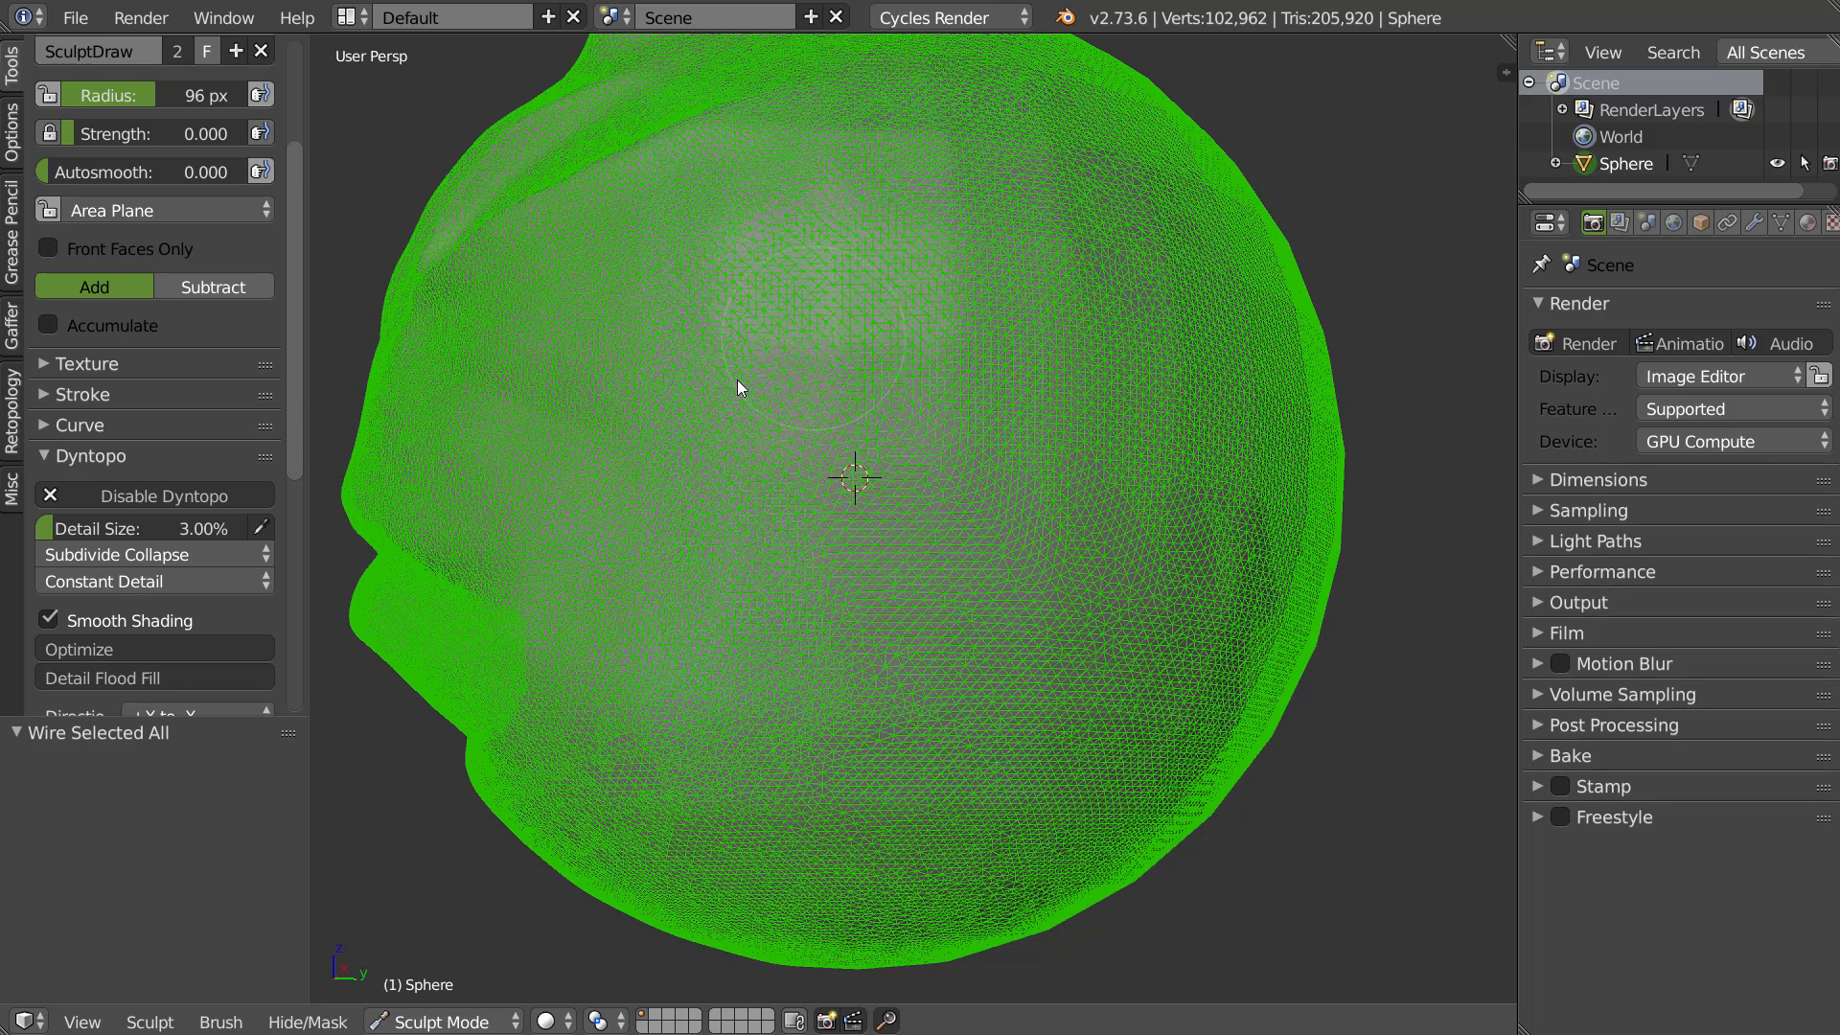
{"action": "key", "text": "shift+z"}
{"action": "left_click", "coordinate": [1184, 487]}
Examine the creature's face from several angles and look through the Dyntopo and Symmetry / Lock settings
{"action": "mouse_move", "coordinate": [1185, 487]}
{"action": "middle_mouse_down"}
{"action": "mouse_move", "coordinate": [989, 435]}
{"action": "mouse_move", "coordinate": [1102, 478]}
{"action": "mouse_move", "coordinate": [1113, 541]}
{"action": "mouse_move", "coordinate": [952, 522]}
{"action": "mouse_move", "coordinate": [893, 498]}
{"action": "mouse_move", "coordinate": [929, 489]}
{"action": "mouse_move", "coordinate": [907, 497]}
{"action": "middle_mouse_up"}
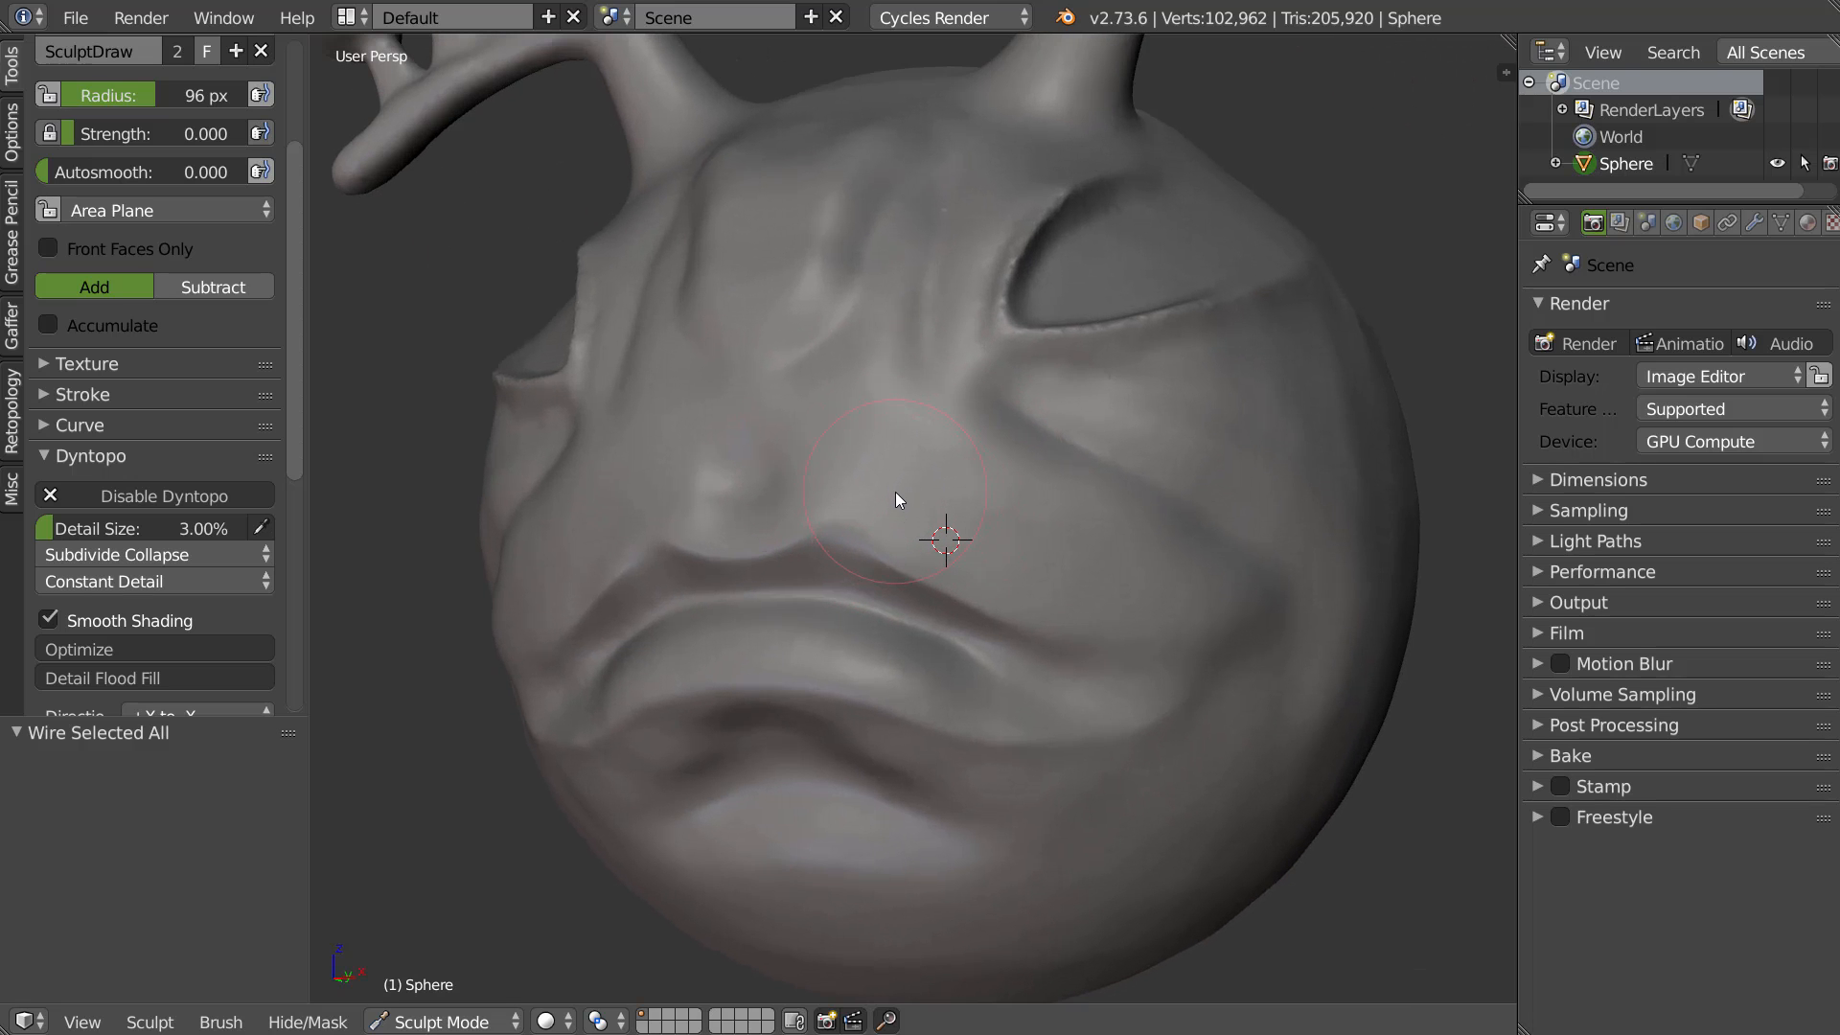
{"action": "middle_click_drag", "start_coordinate": [943, 463], "coordinate": [945, 473]}
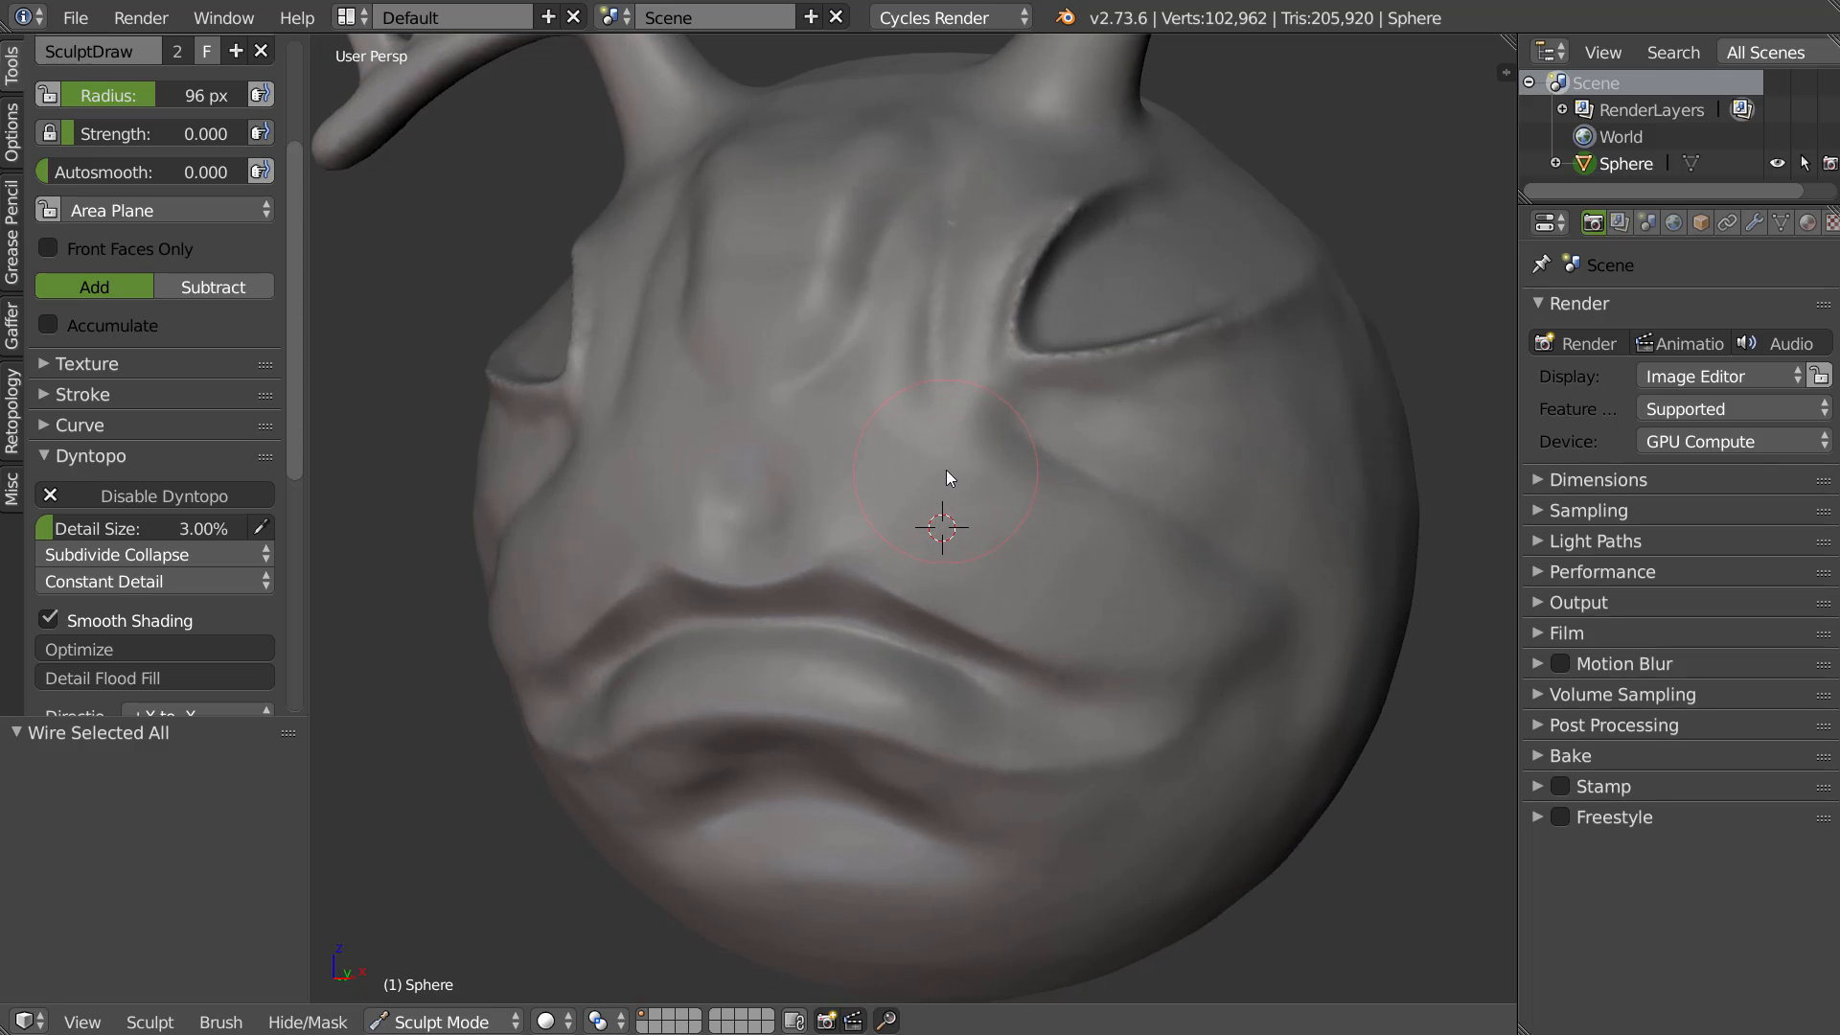
{"action": "scroll", "coordinate": [205, 575], "scroll_direction": "down", "scroll_amount": 3}
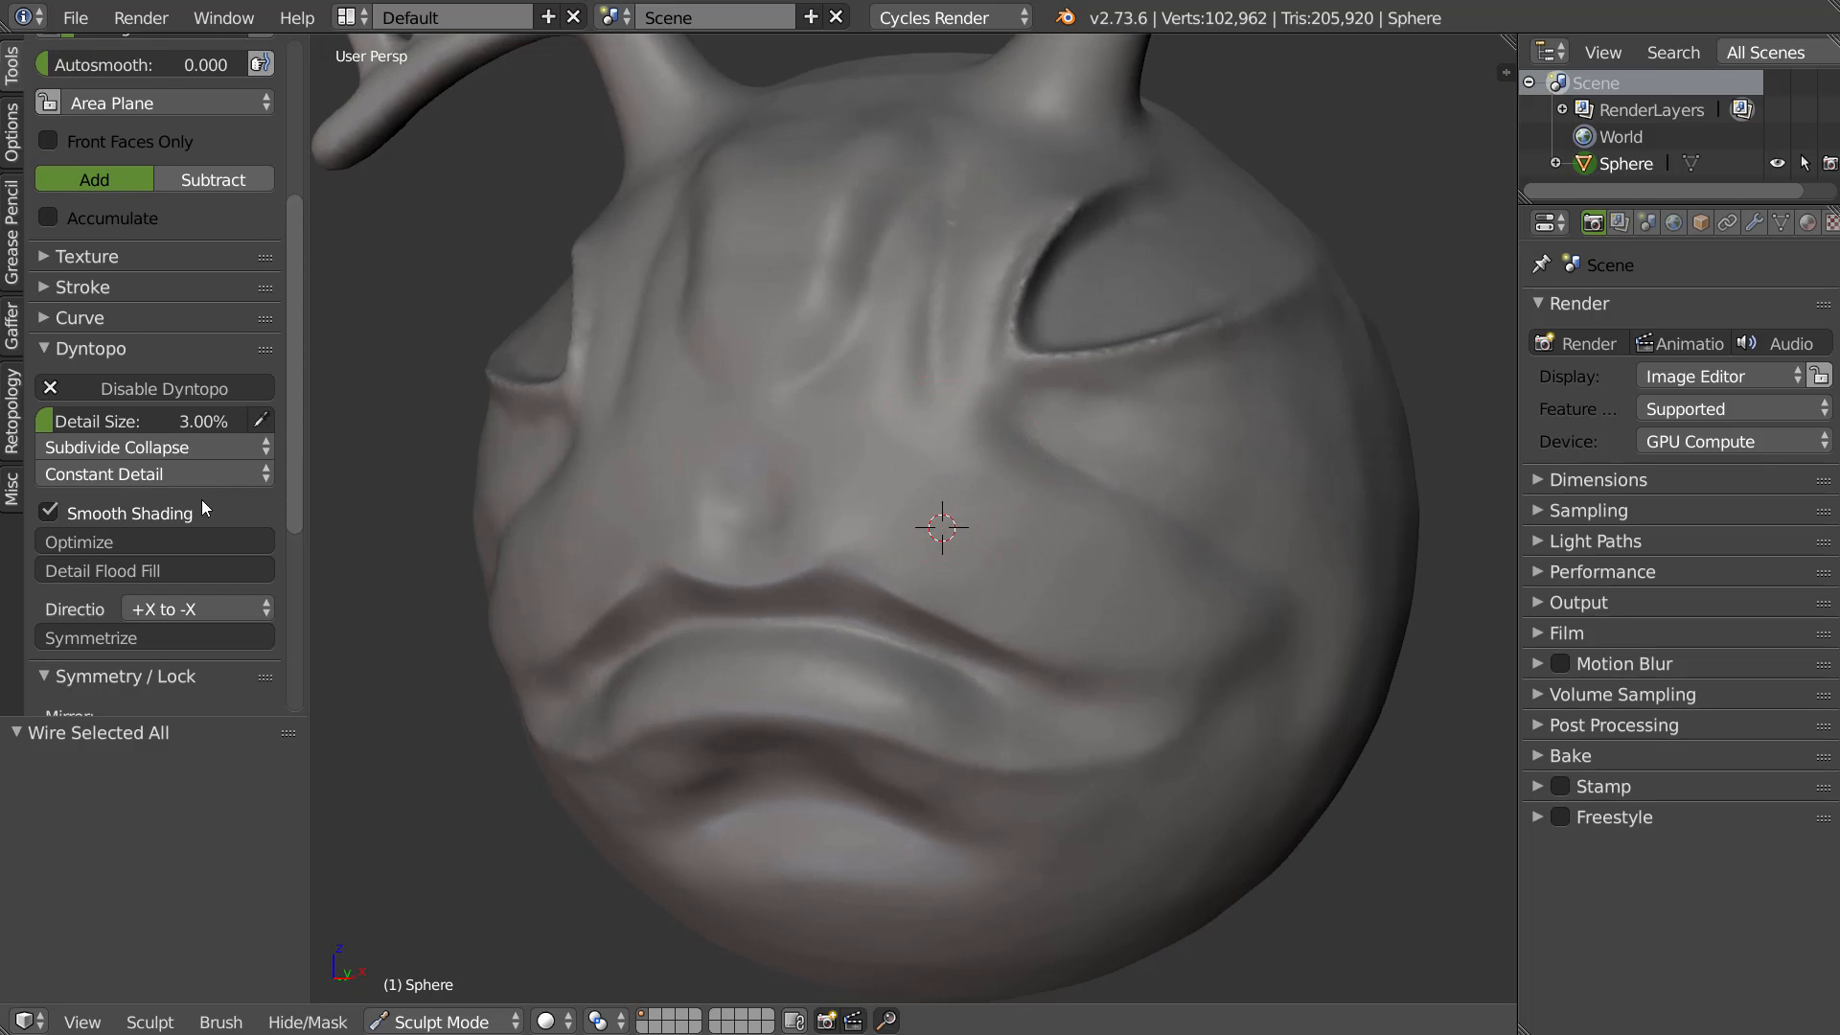
{"action": "scroll", "coordinate": [188, 508], "scroll_direction": "down", "scroll_amount": 6}
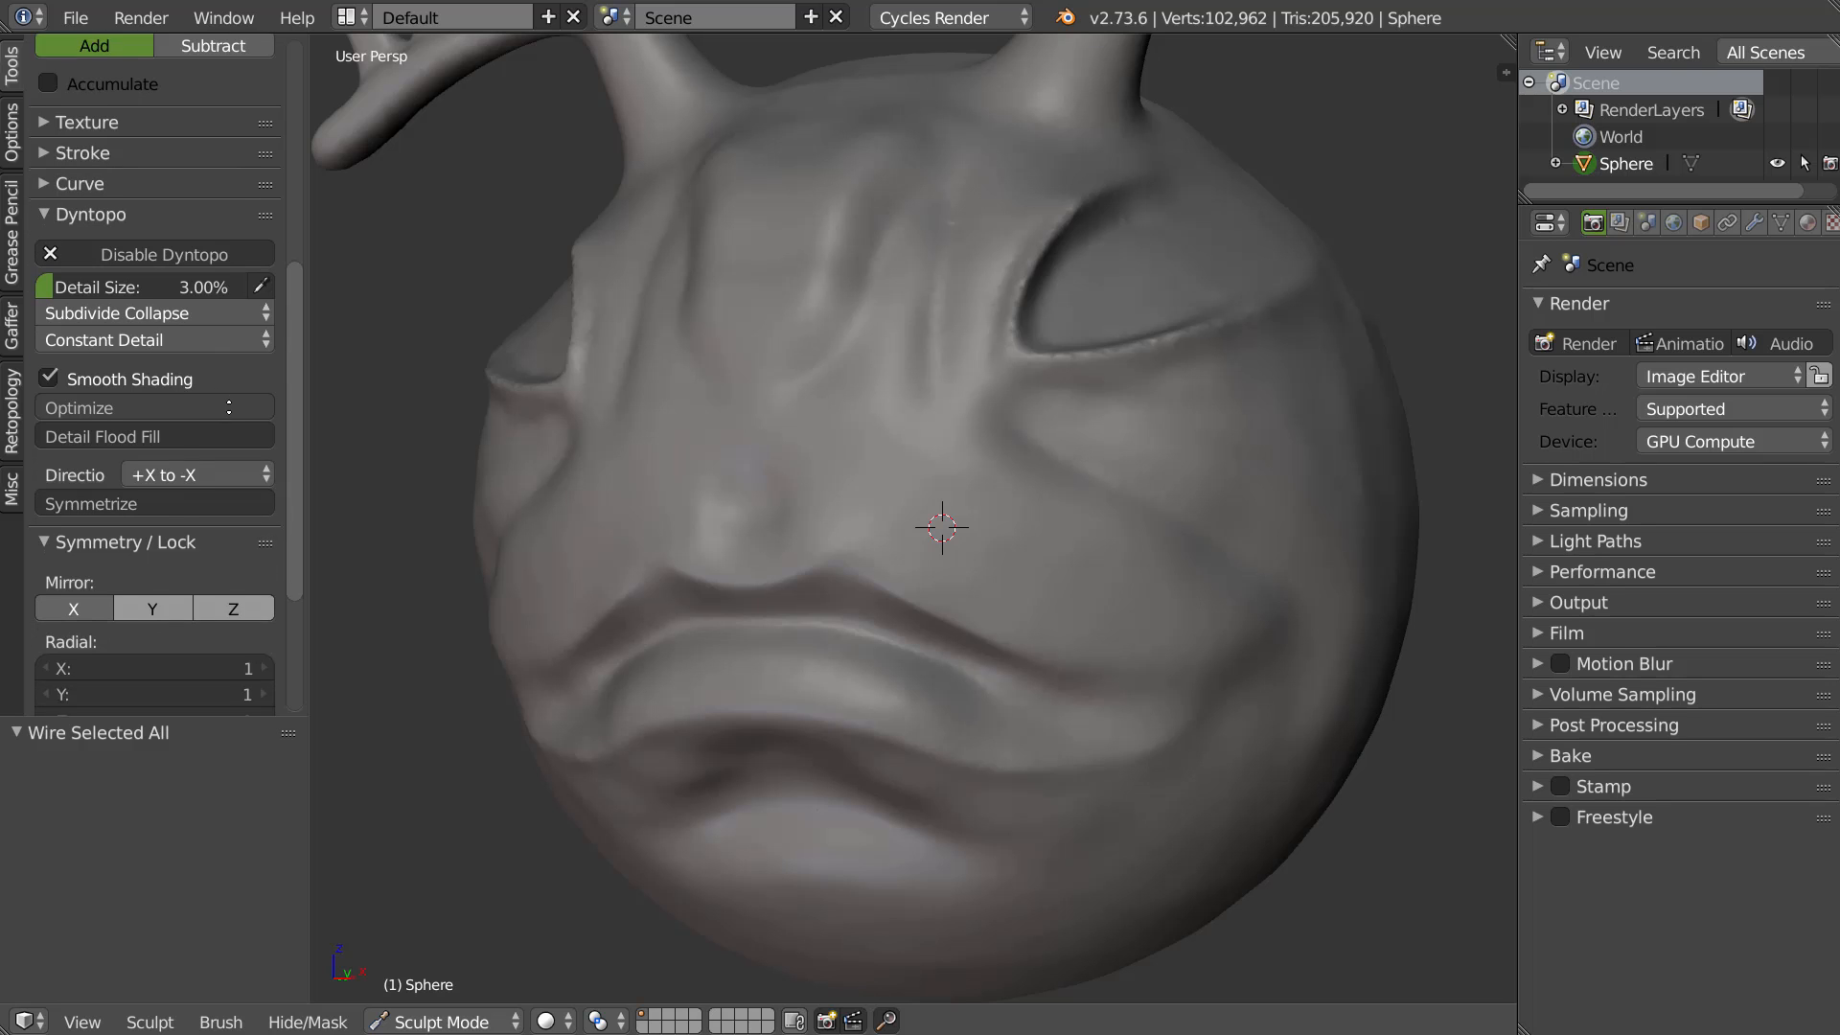
{"action": "scroll", "coordinate": [188, 349], "scroll_direction": "down", "scroll_amount": 3}
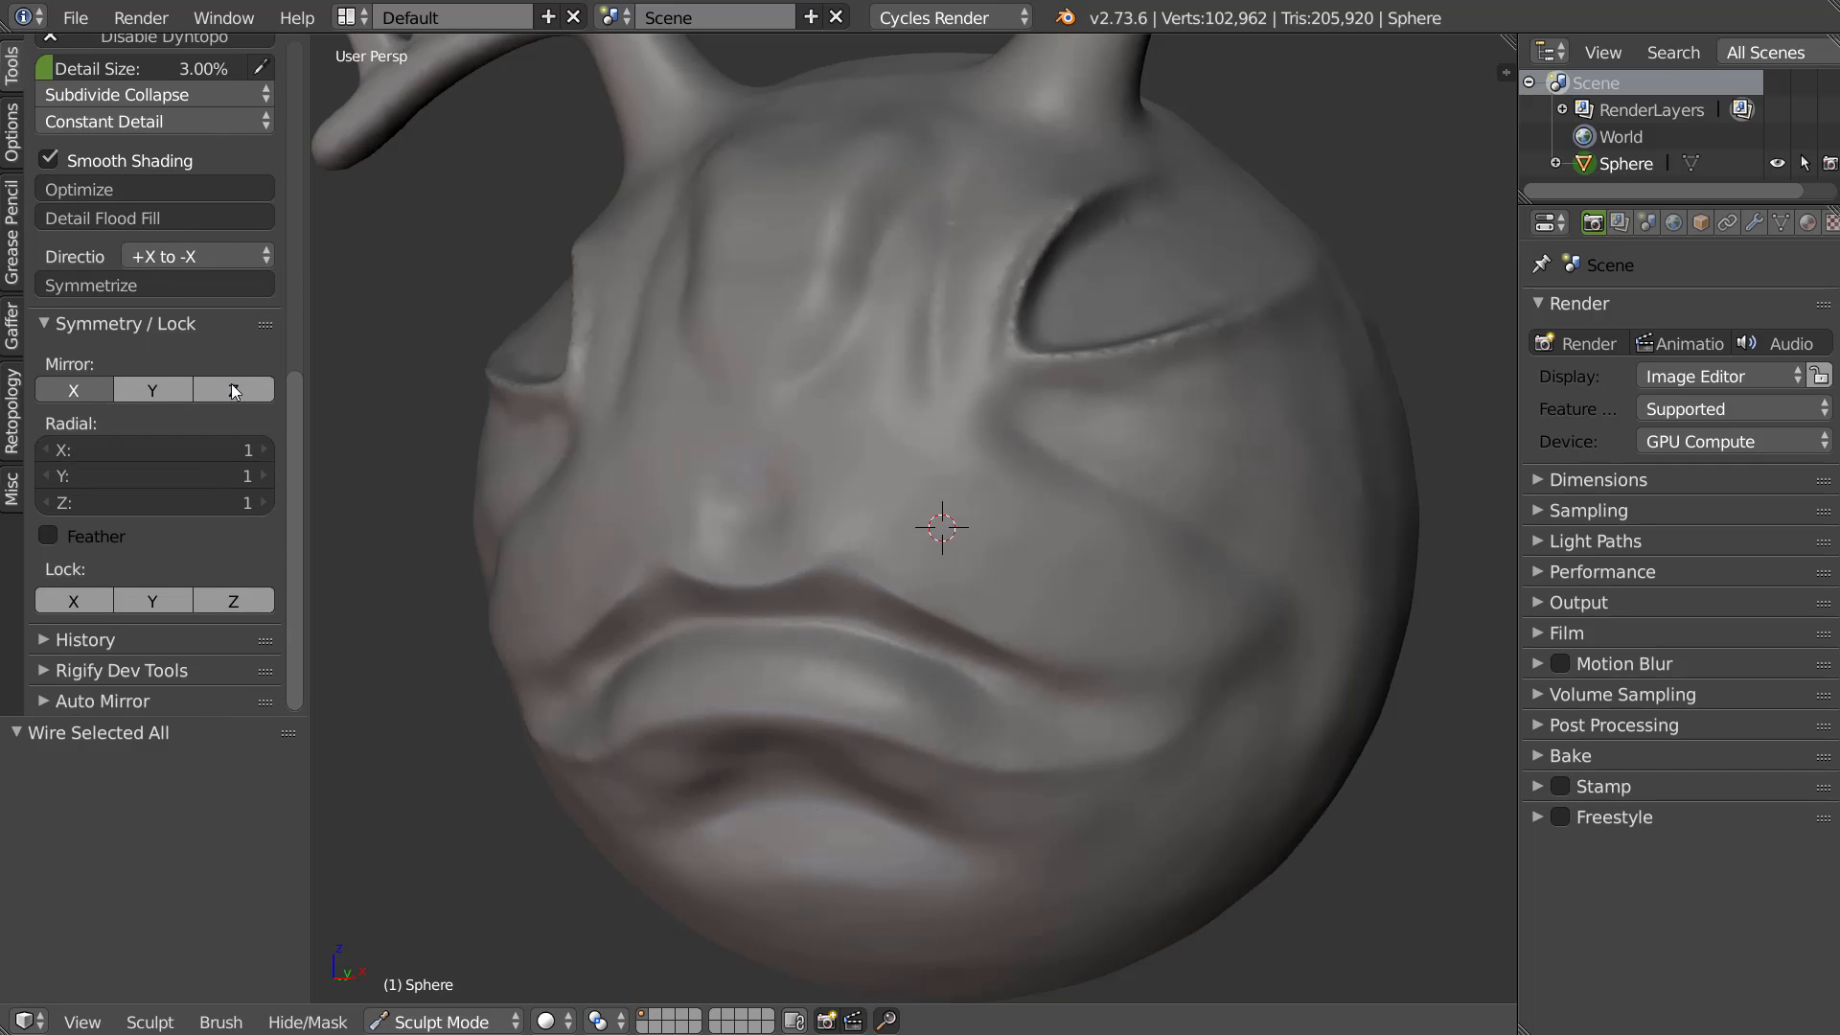
{"action": "scroll", "coordinate": [245, 536], "scroll_direction": "up", "scroll_amount": 5}
{"action": "middle_click_drag", "start_coordinate": [1001, 465], "coordinate": [1000, 452]}
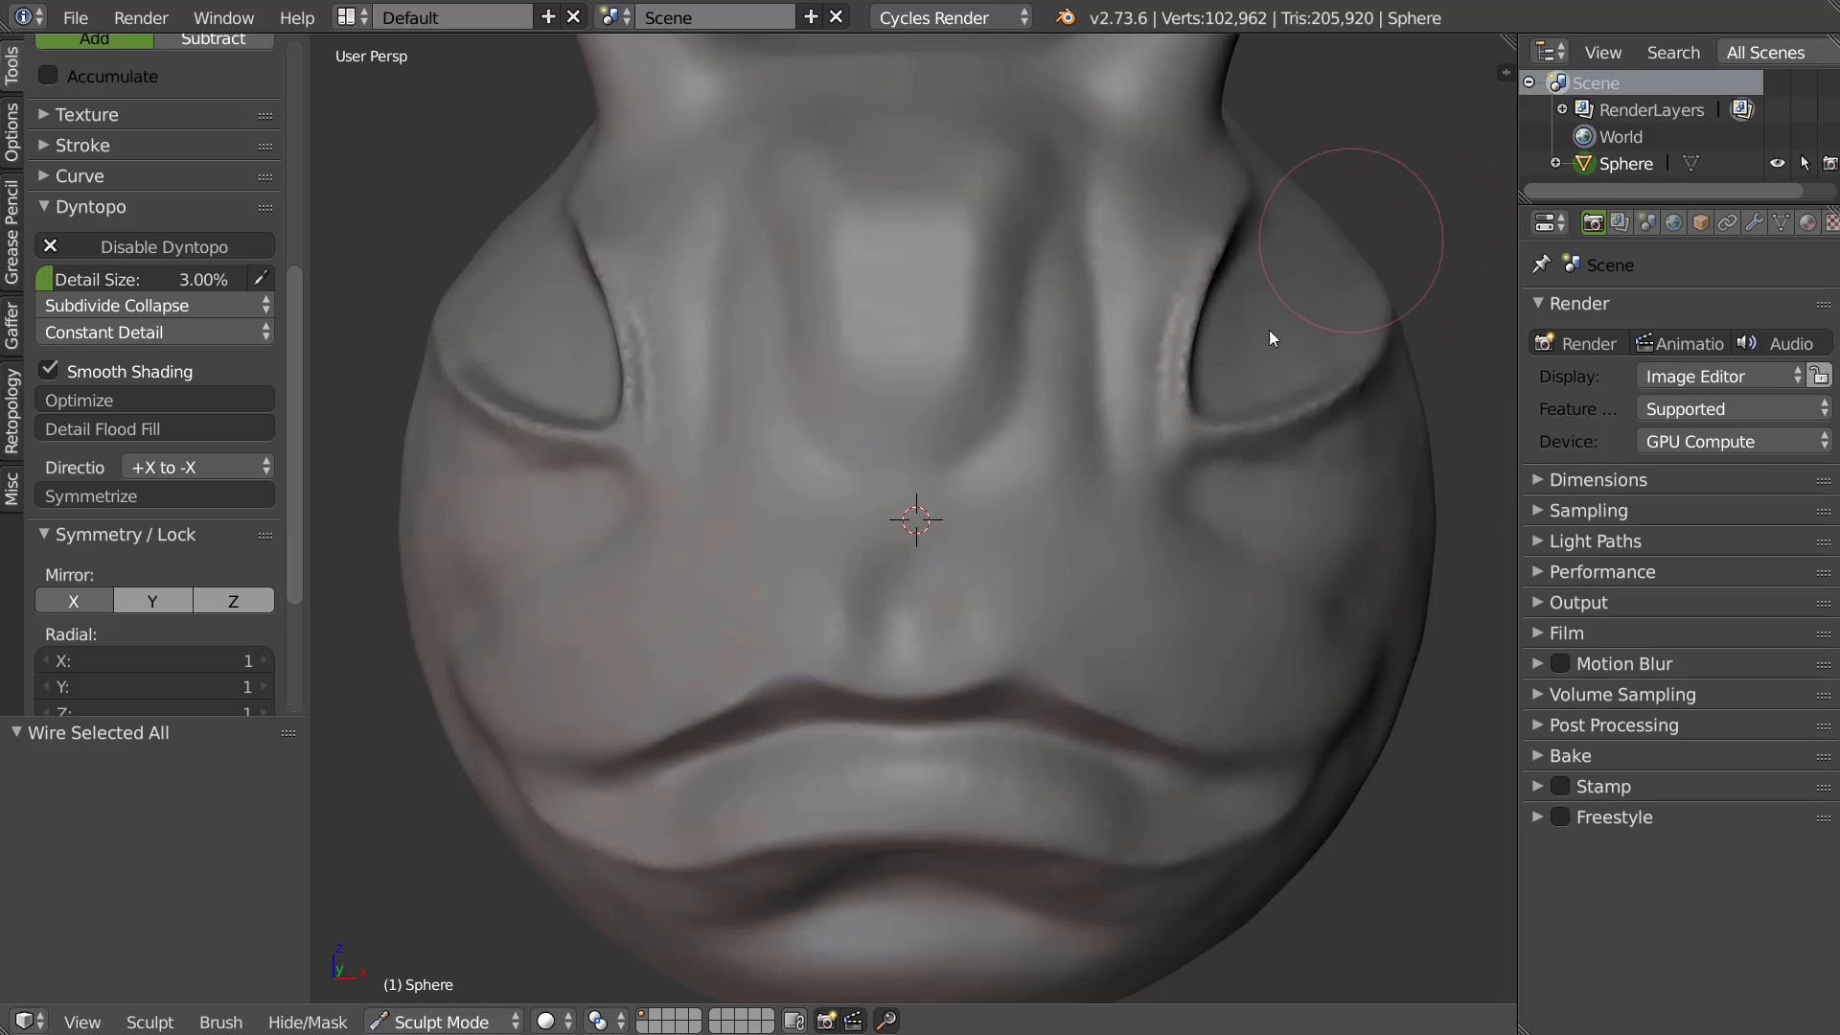
{"action": "middle_click_drag", "start_coordinate": [1269, 329], "coordinate": [1154, 347]}
{"action": "mouse_move", "coordinate": [949, 508]}
{"action": "middle_mouse_down"}
{"action": "mouse_move", "coordinate": [992, 441]}
{"action": "mouse_move", "coordinate": [945, 518]}
{"action": "mouse_move", "coordinate": [847, 502]}
{"action": "mouse_move", "coordinate": [1004, 492]}
{"action": "middle_mouse_up"}
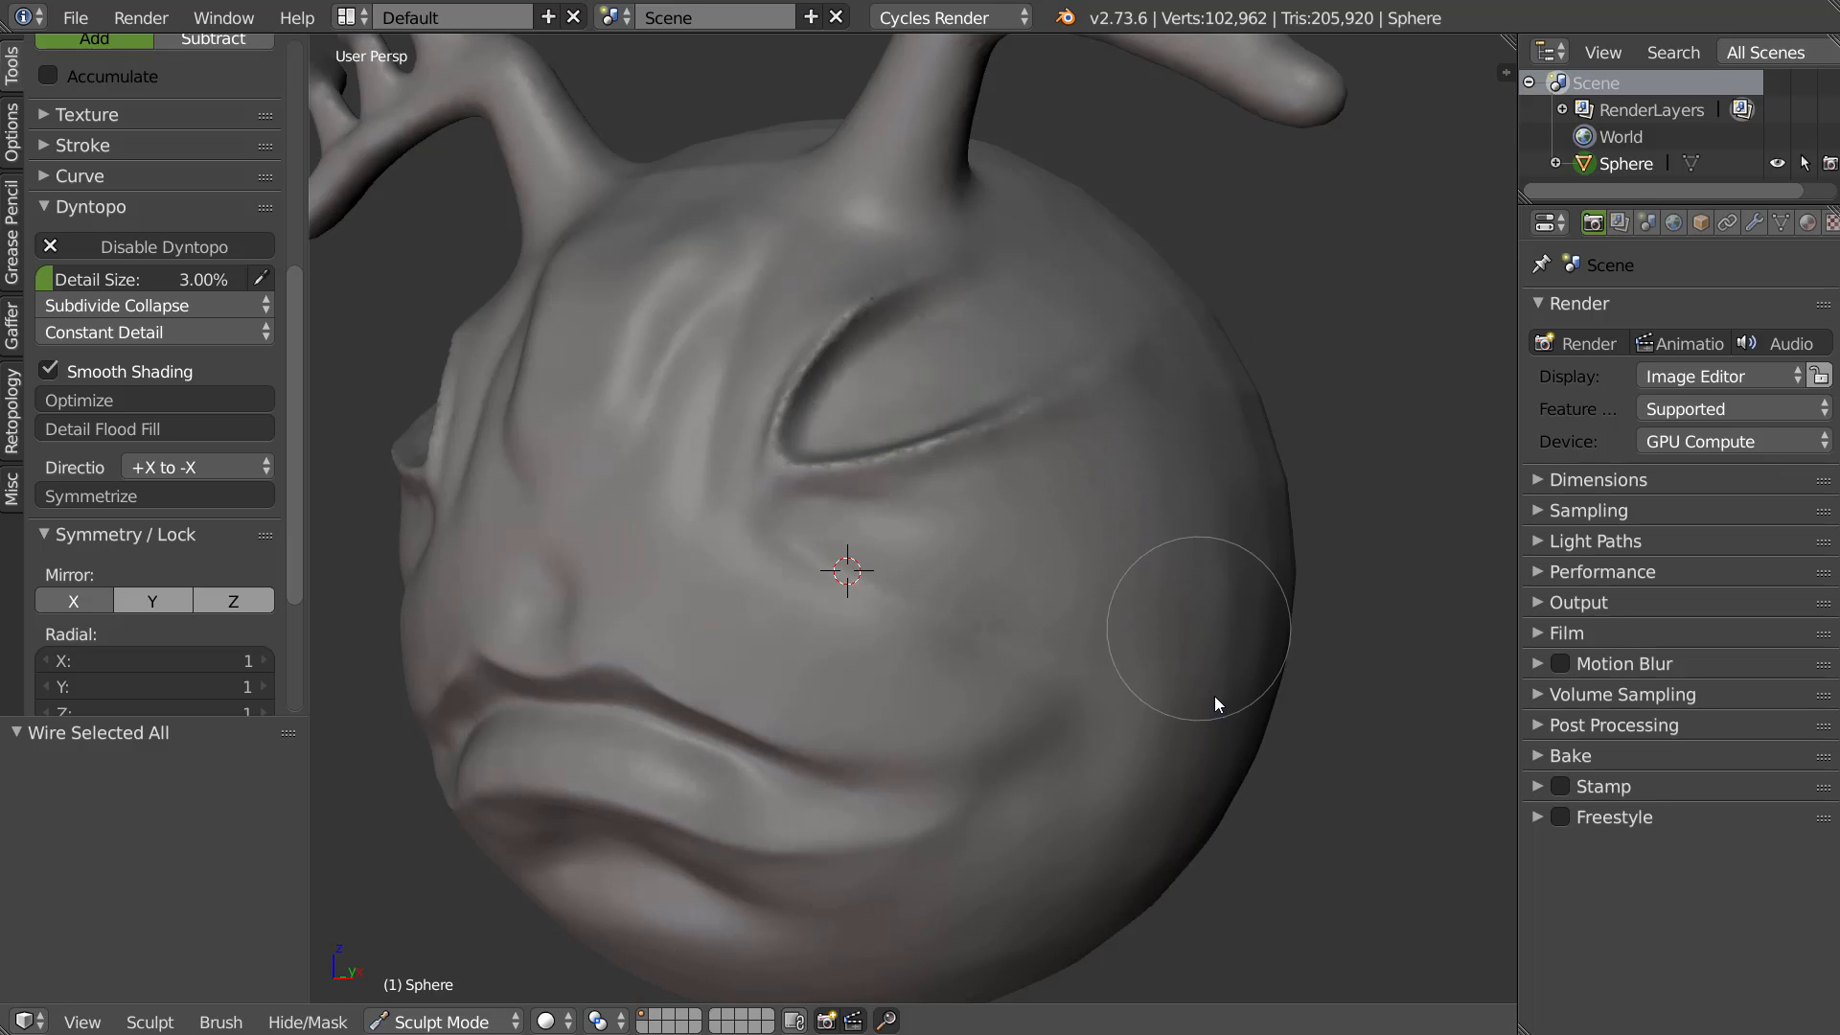
{"action": "mouse_move", "coordinate": [1181, 454]}
{"action": "middle_mouse_down"}
{"action": "mouse_move", "coordinate": [1024, 456]}
{"action": "mouse_move", "coordinate": [589, 312]}
{"action": "middle_mouse_up"}
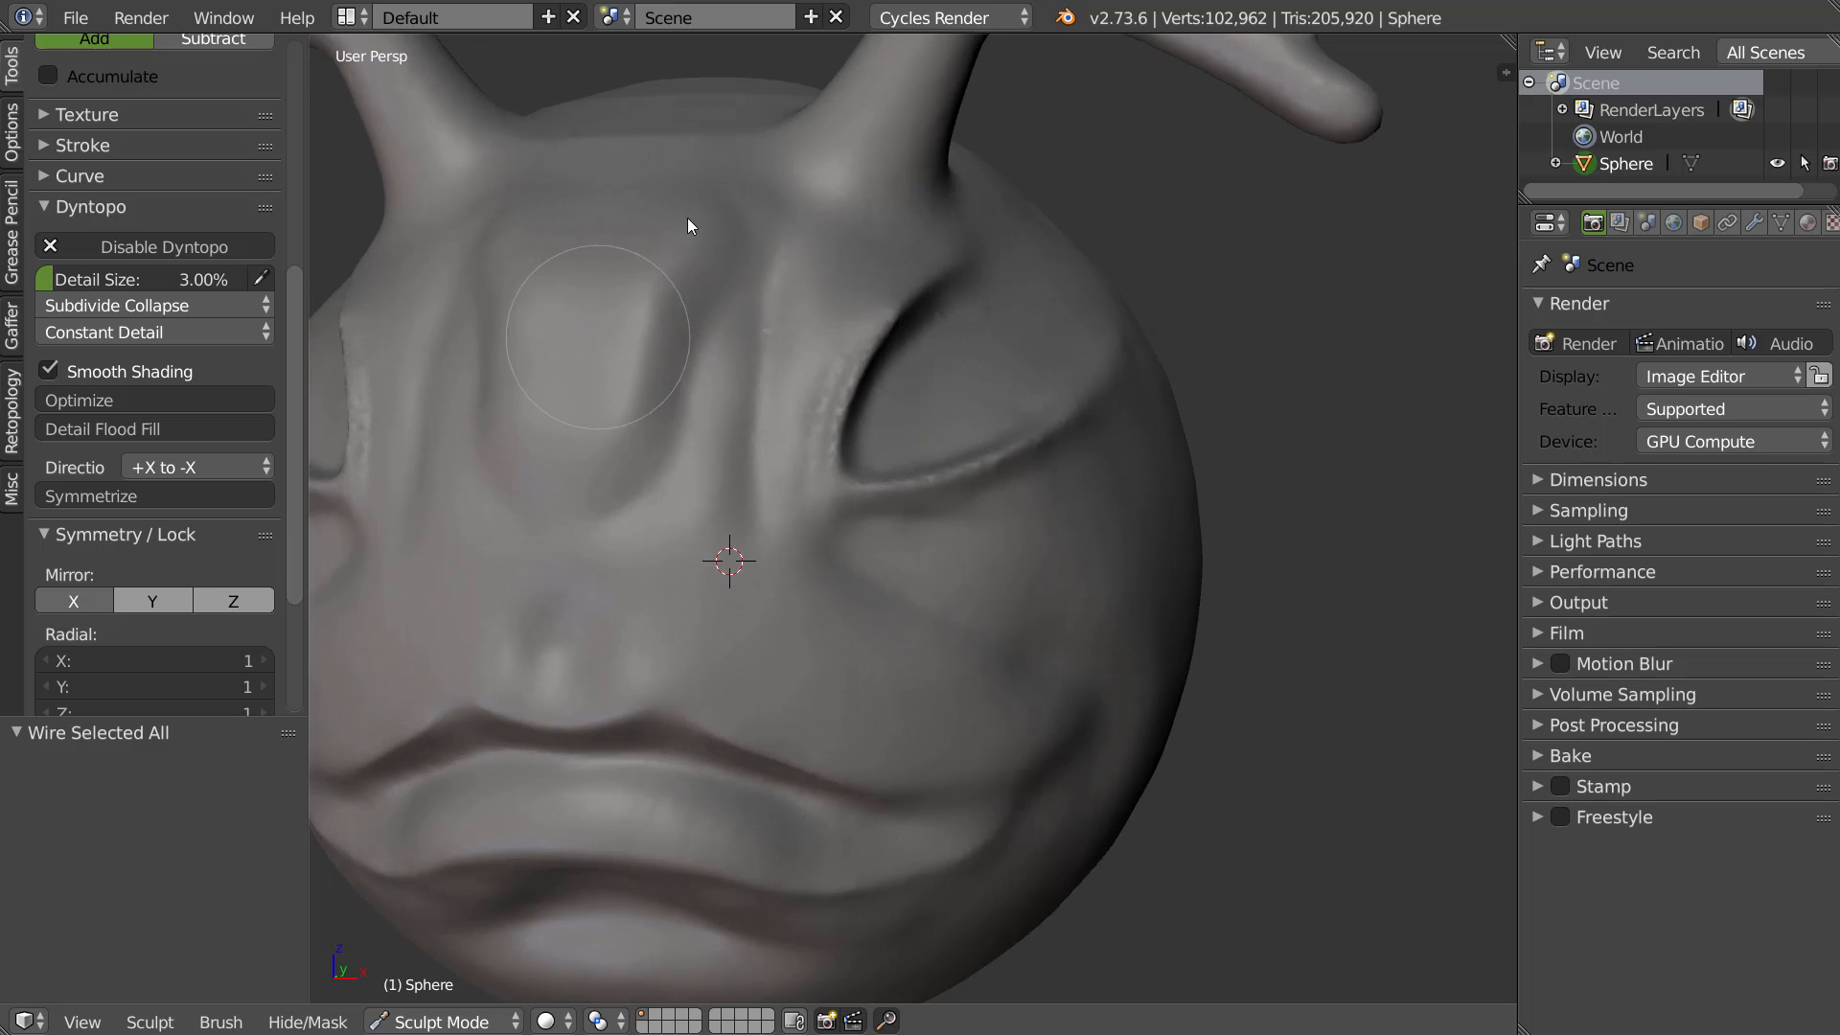
{"action": "middle_click_drag", "start_coordinate": [687, 217], "coordinate": [669, 347]}
{"action": "middle_click_drag", "start_coordinate": [1047, 451], "coordinate": [998, 393]}
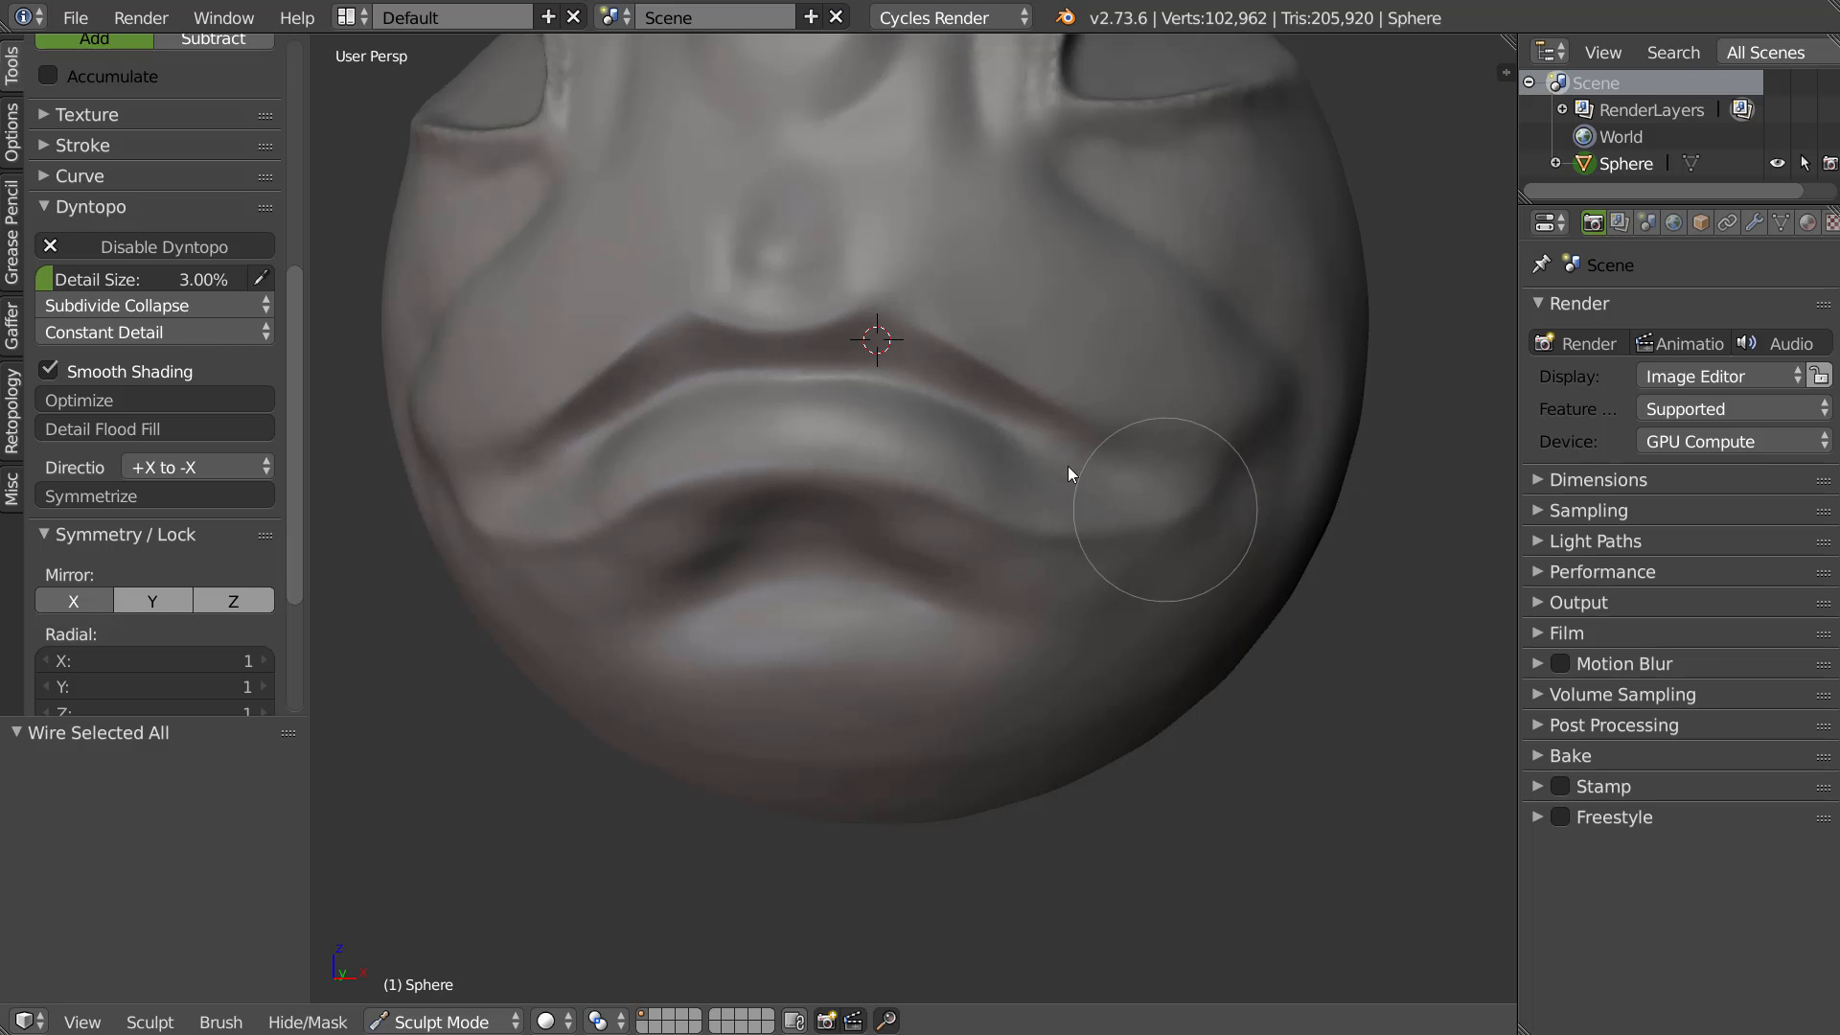
{"action": "middle_click_drag", "start_coordinate": [910, 437], "coordinate": [824, 479]}
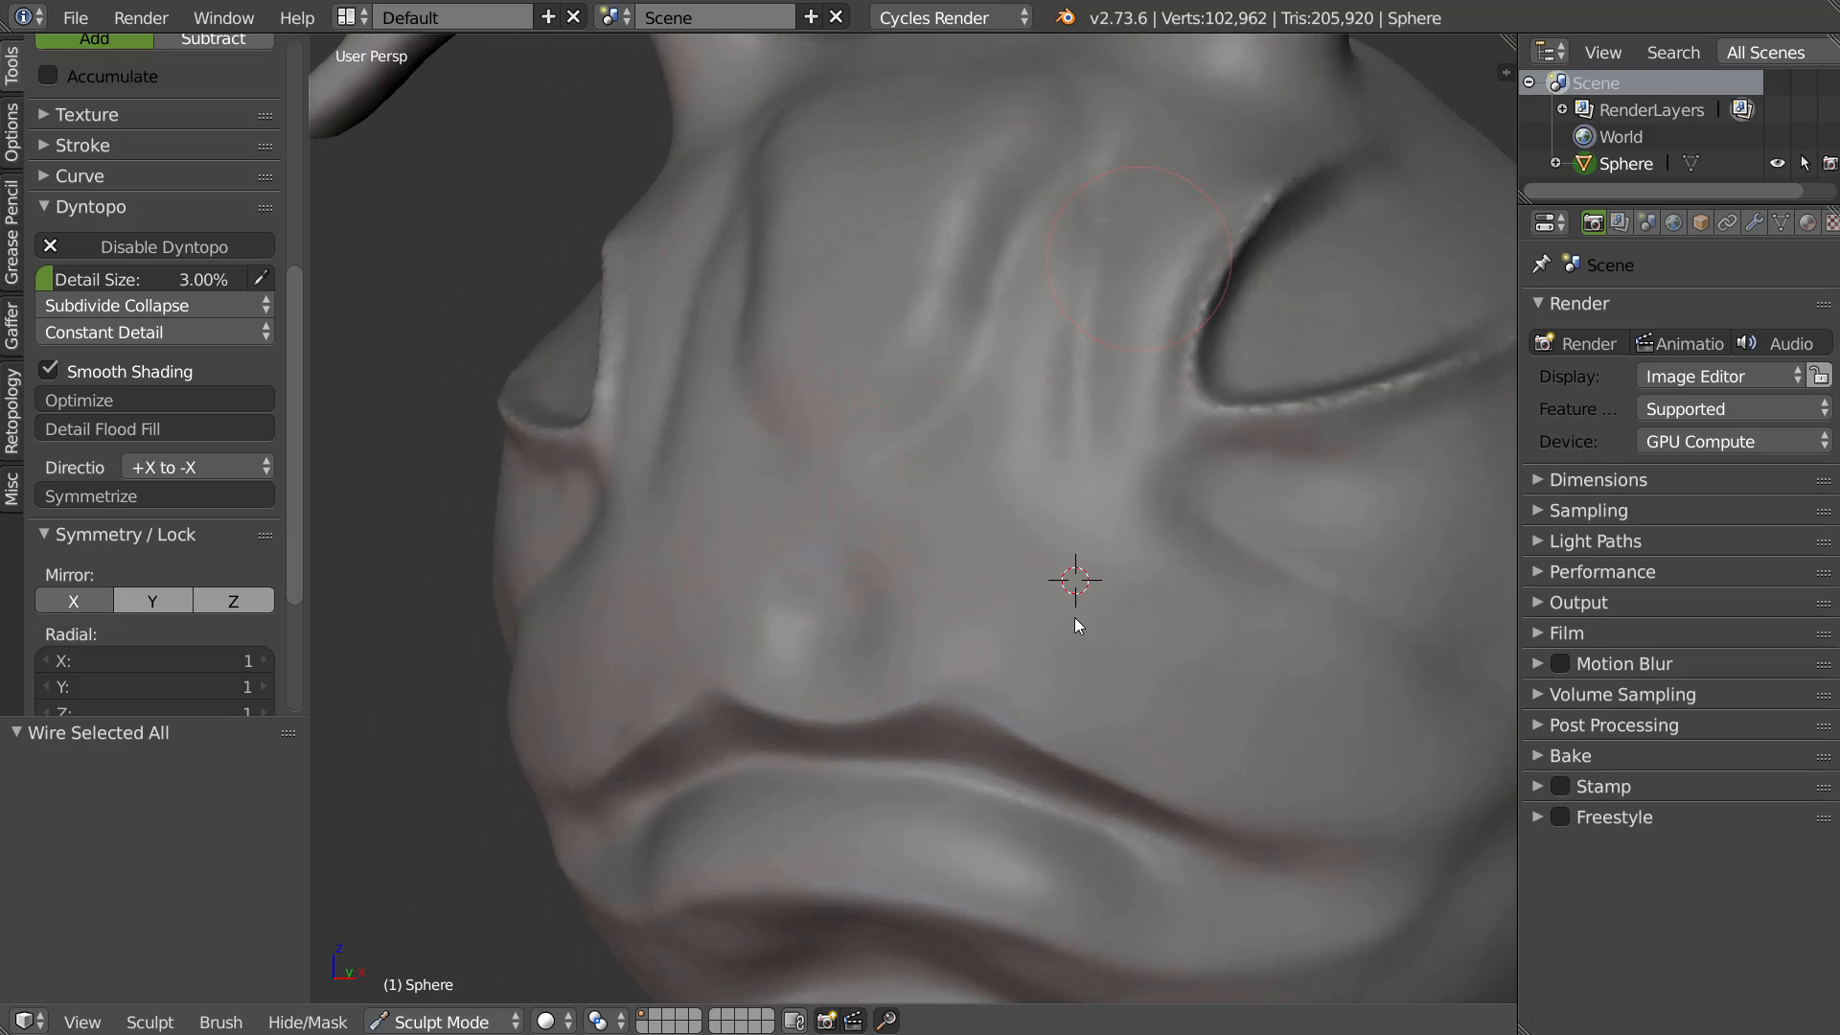
Display the wireframe over the face to examine the mesh density, and return to the plain shaded view
{"action": "key", "text": "shift+z"}
{"action": "left_click", "coordinate": [1280, 613]}
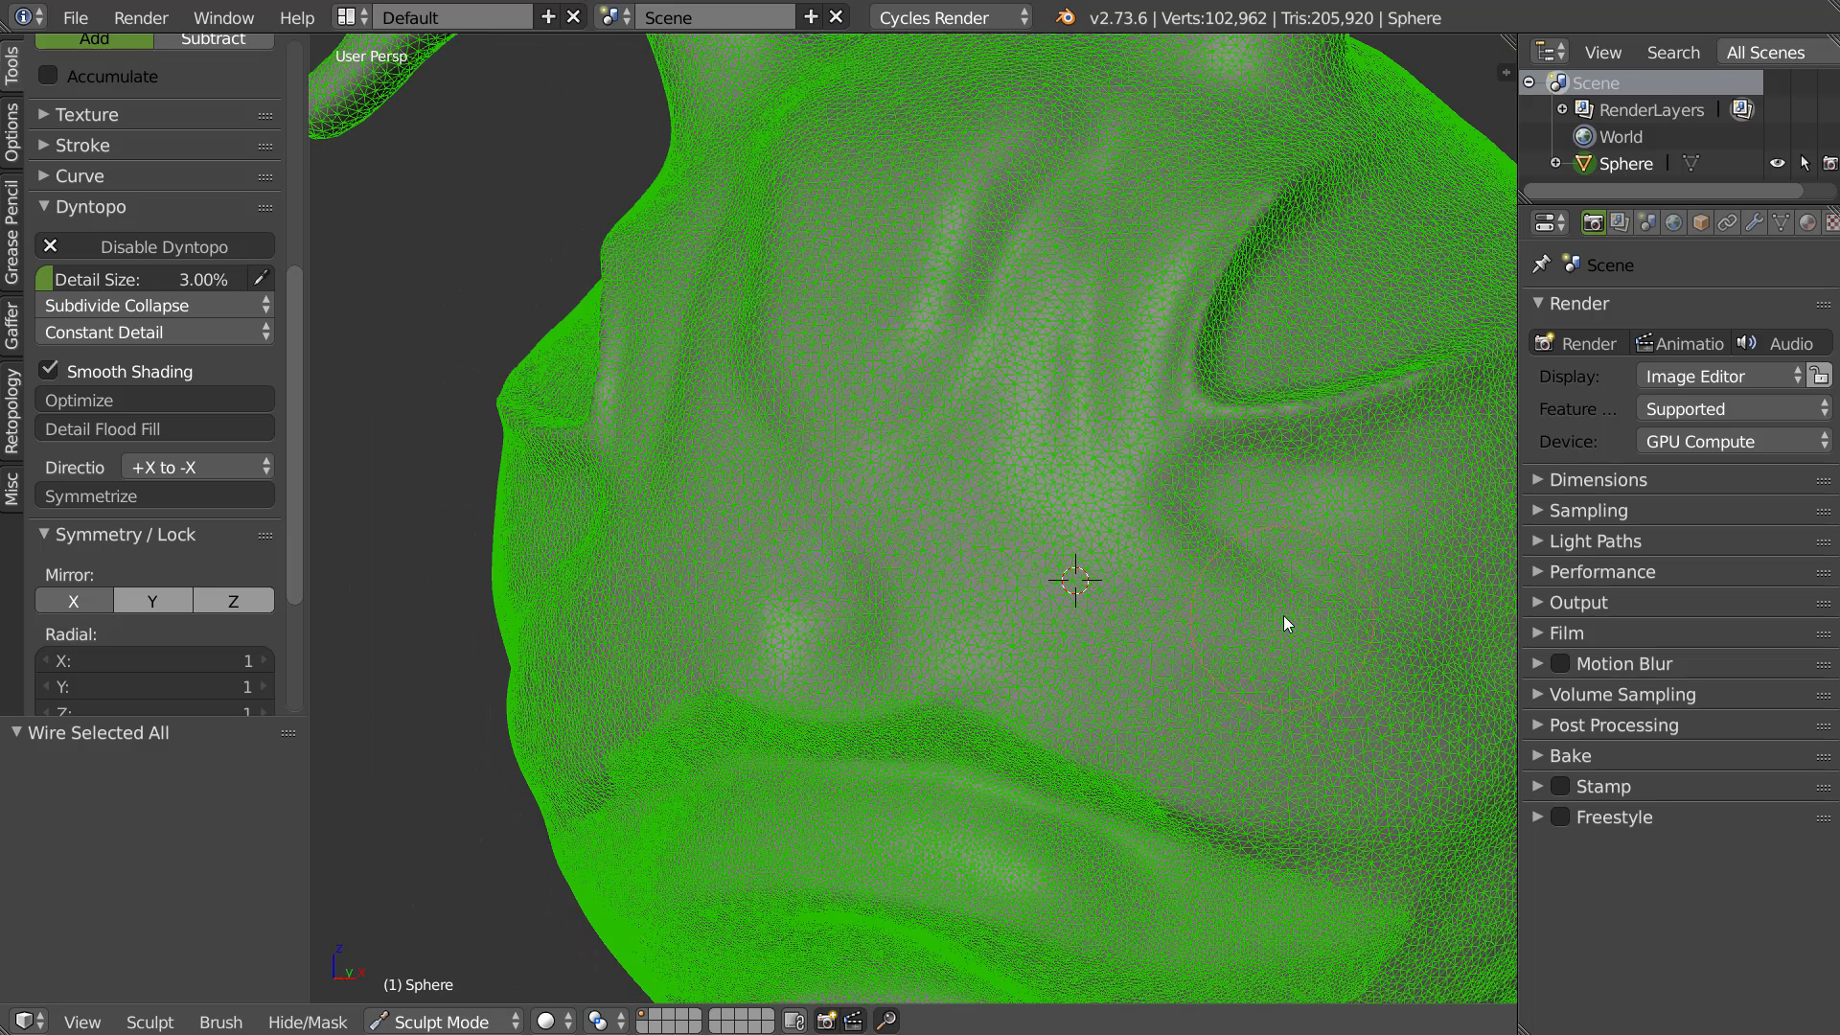
{"action": "key", "text": "shift+z"}
{"action": "left_click", "coordinate": [1192, 554]}
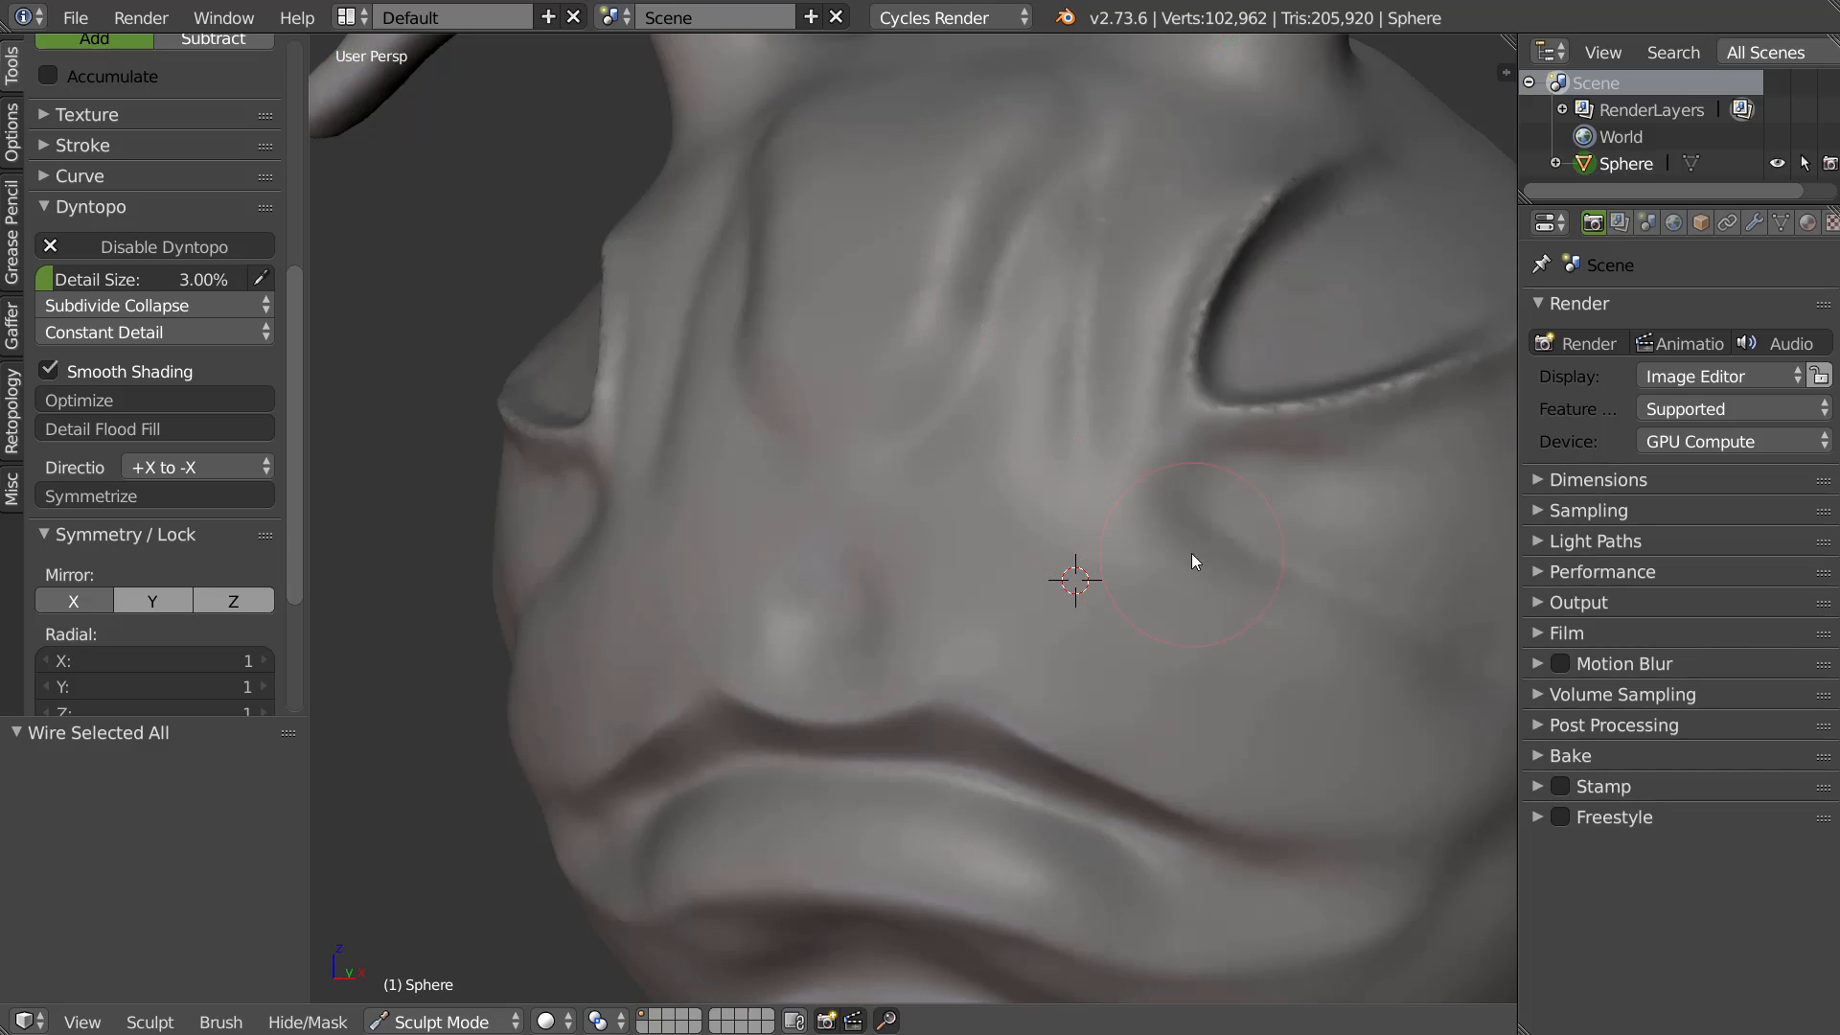
Flatten the small nose bump above the upper lip with inverted Draw brush strokes
{"action": "mouse_move", "coordinate": [933, 586]}
{"action": "middle_mouse_down"}
{"action": "mouse_move", "coordinate": [991, 500]}
{"action": "mouse_move", "coordinate": [1015, 577]}
{"action": "mouse_move", "coordinate": [854, 622]}
{"action": "mouse_move", "coordinate": [879, 609]}
{"action": "middle_mouse_up"}
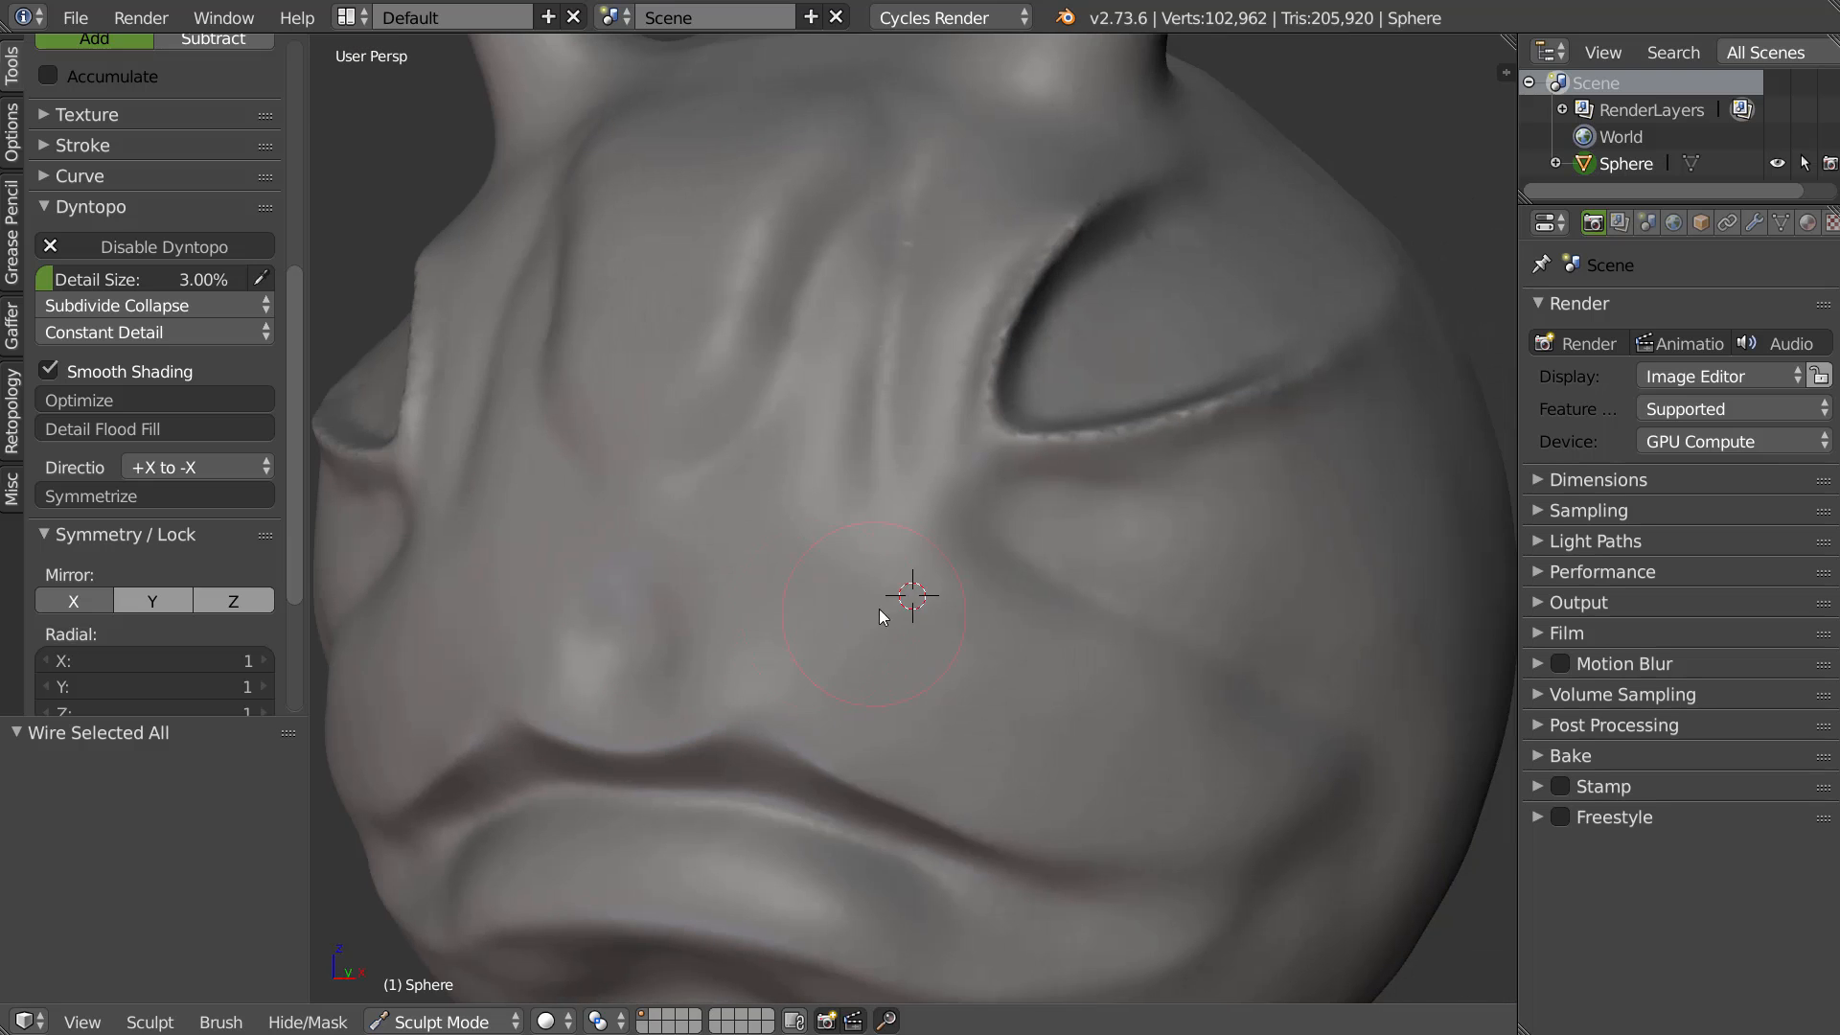
{"action": "middle_click_drag", "start_coordinate": [654, 598], "coordinate": [801, 469]}
{"action": "key", "text": "x"}
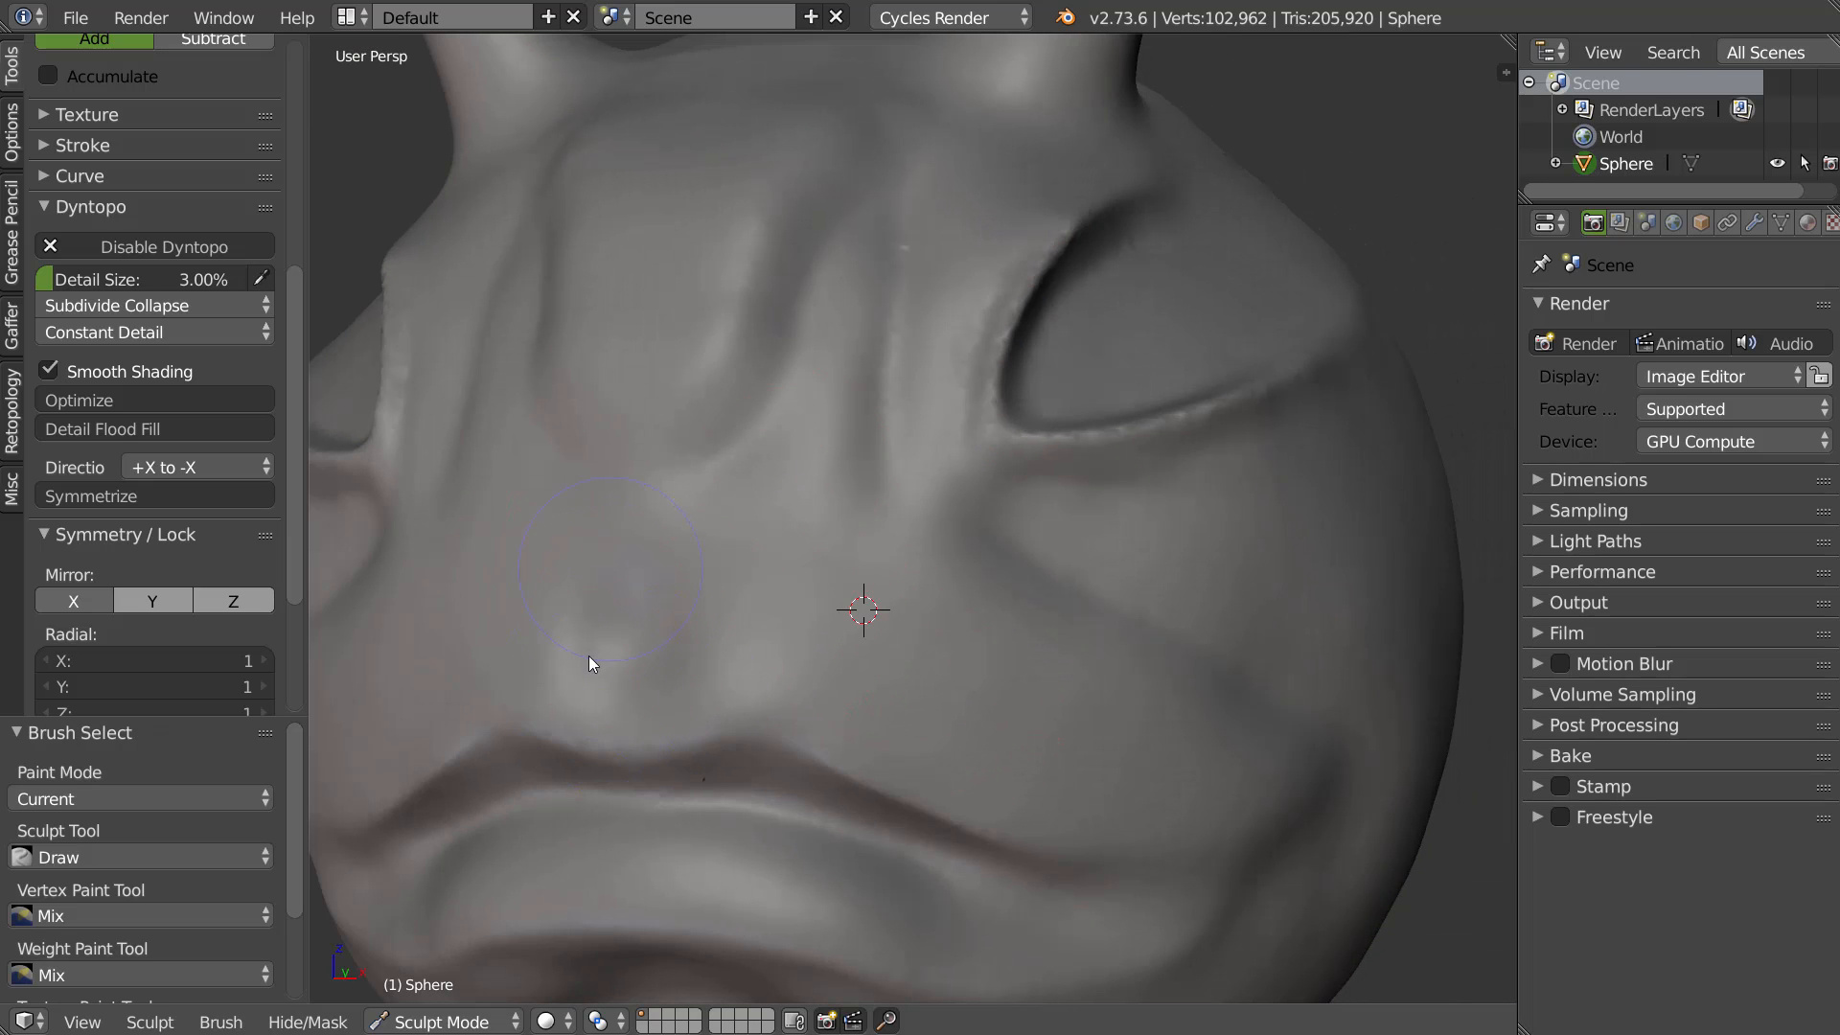
{"action": "mouse_move", "coordinate": [618, 665]}
{"action": "left_mouse_down", "text": "ctrl"}
{"action": "mouse_move", "coordinate": [554, 692]}
{"action": "mouse_move", "coordinate": [651, 693]}
{"action": "left_mouse_up", "text": "ctrl"}
{"action": "mouse_move", "coordinate": [638, 637]}
{"action": "middle_mouse_down"}
{"action": "mouse_move", "coordinate": [689, 630]}
{"action": "mouse_move", "coordinate": [653, 634]}
{"action": "middle_mouse_up"}
Sample the Dyntopo detail size from the middle of the forehead
{"action": "middle_click_drag", "start_coordinate": [744, 159], "coordinate": [778, 490]}
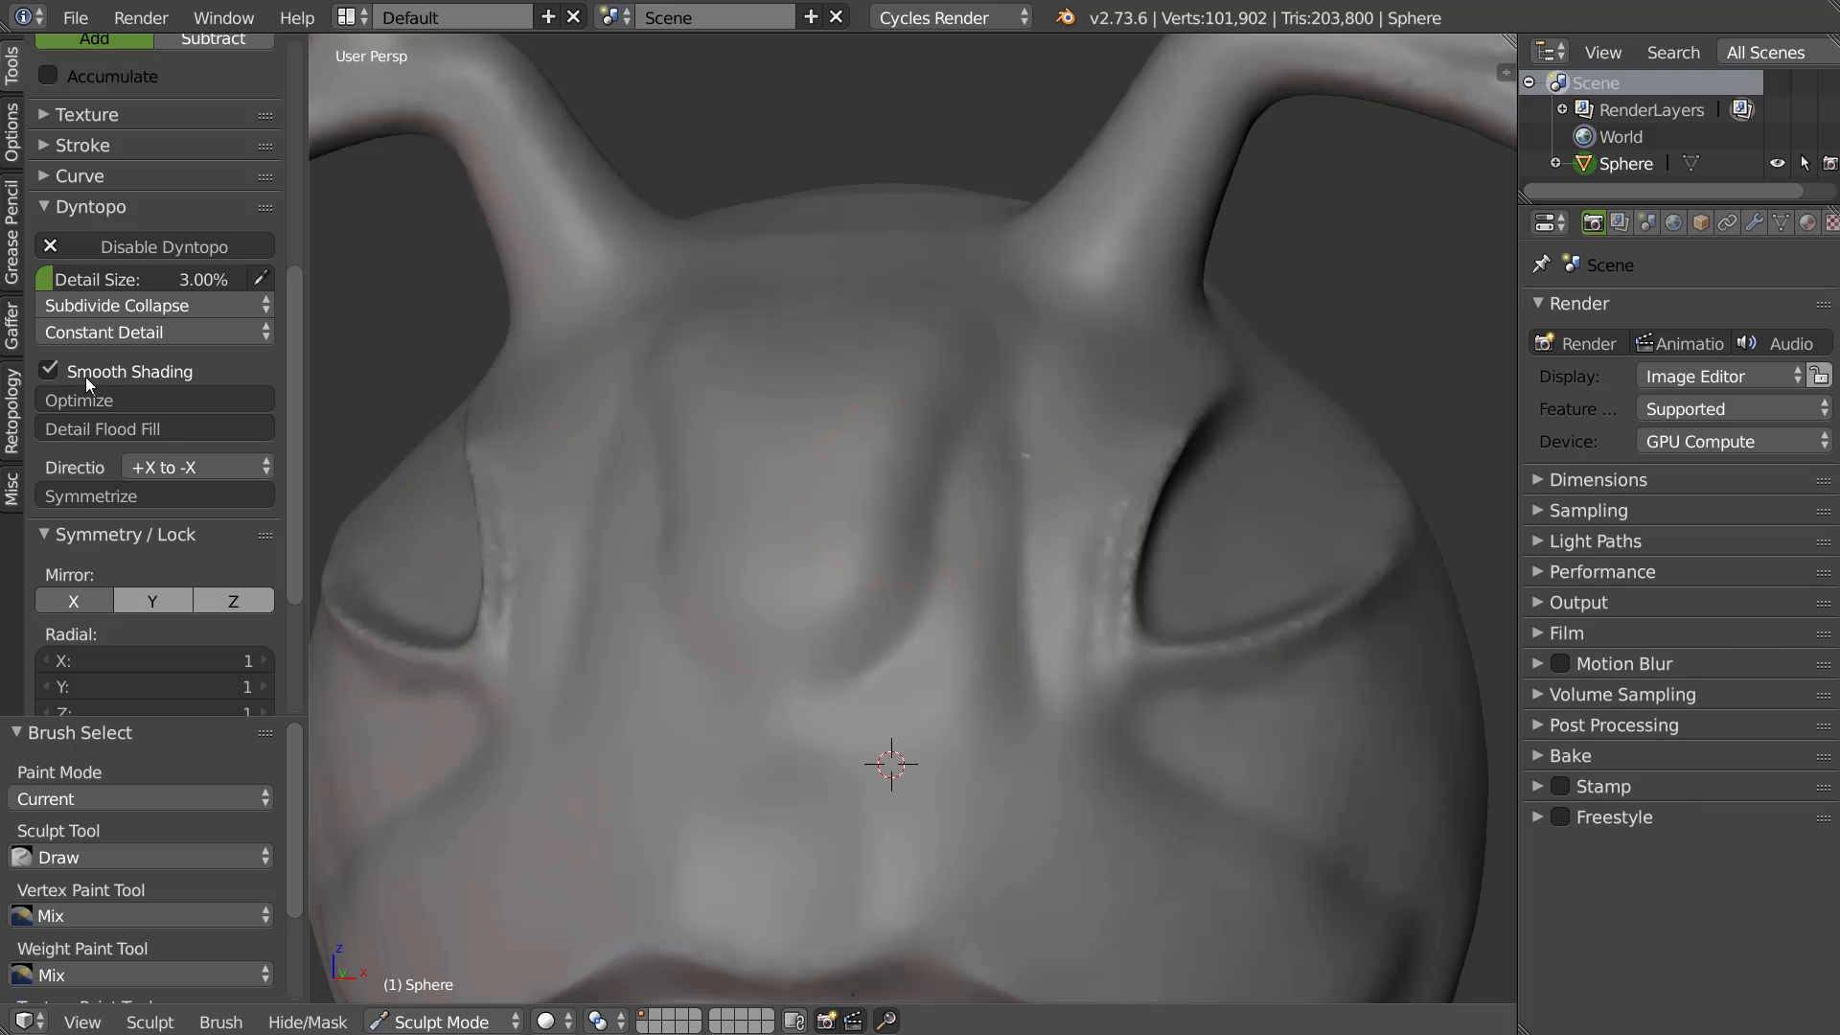
{"action": "left_click", "coordinate": [260, 278]}
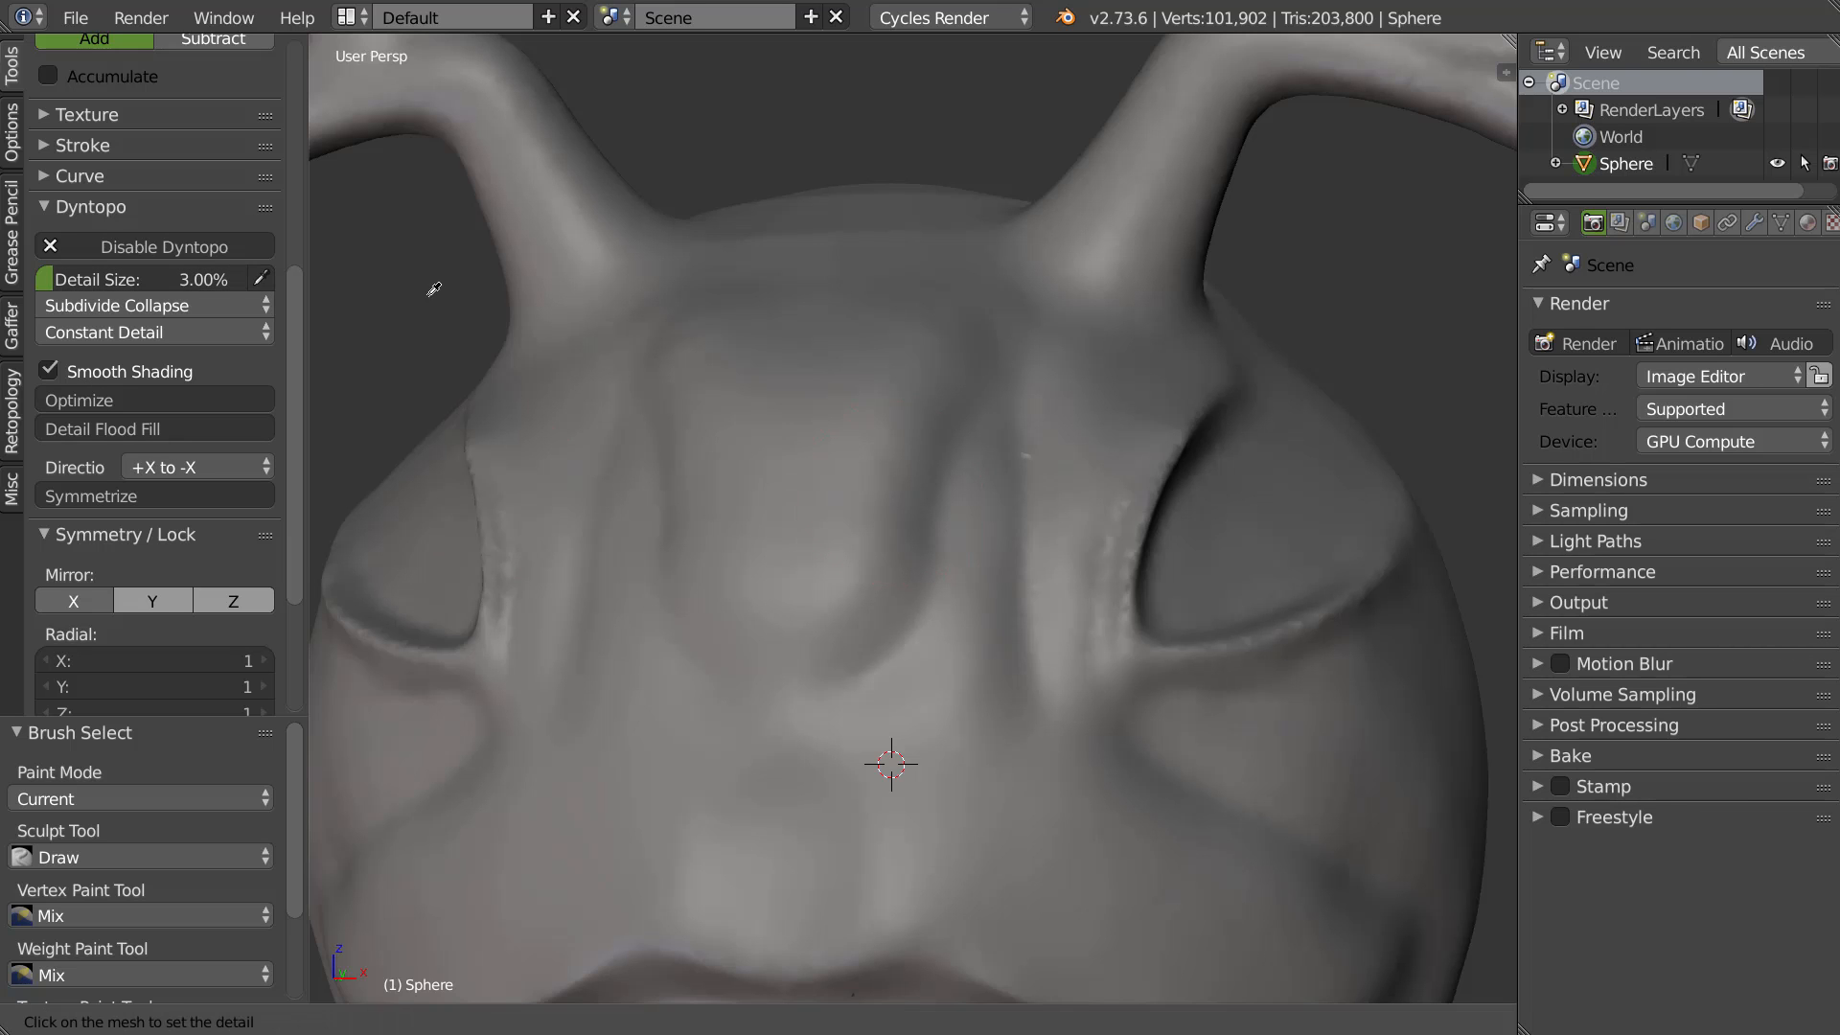
{"action": "left_click", "coordinate": [852, 467]}
Carve along the U-shaped furrow around the forehead bump with the Crease brush and smooth its upper part
{"action": "key", "text": "shift+c"}
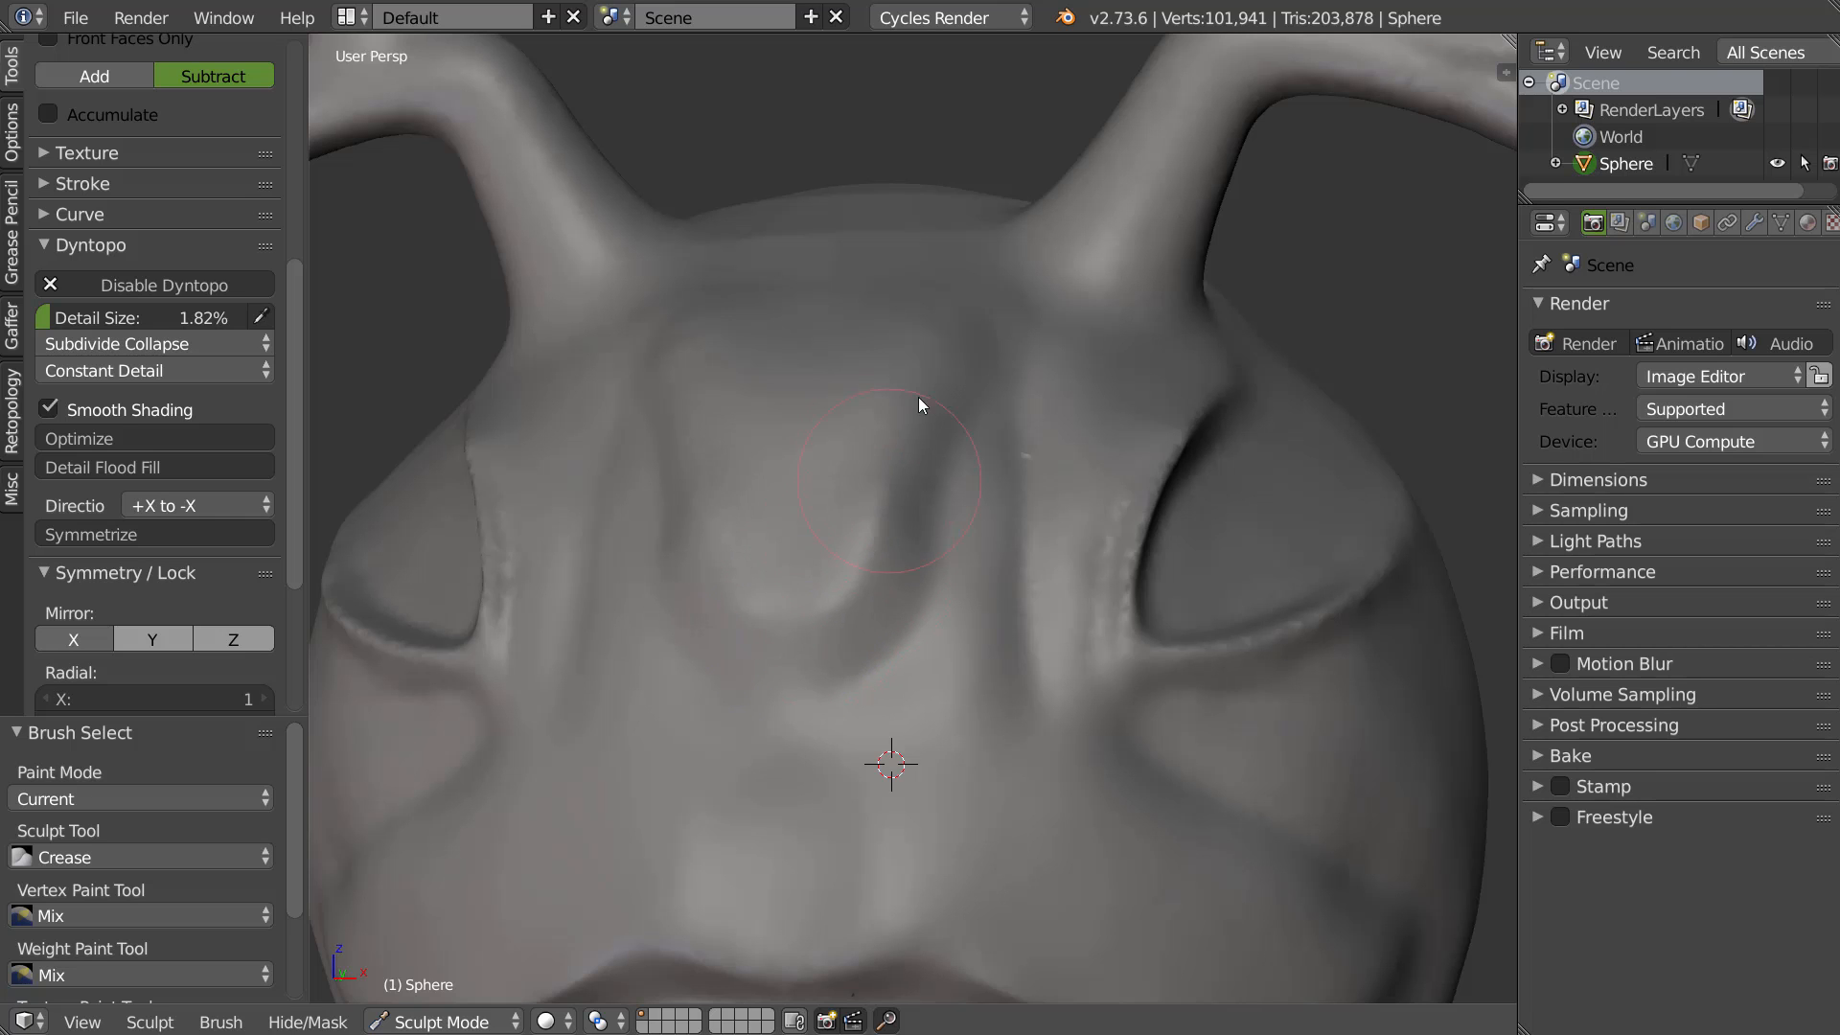
{"action": "left_click_drag", "start_coordinate": [993, 328], "coordinate": [878, 450]}
{"action": "middle_click_drag", "start_coordinate": [903, 546], "coordinate": [784, 692]}
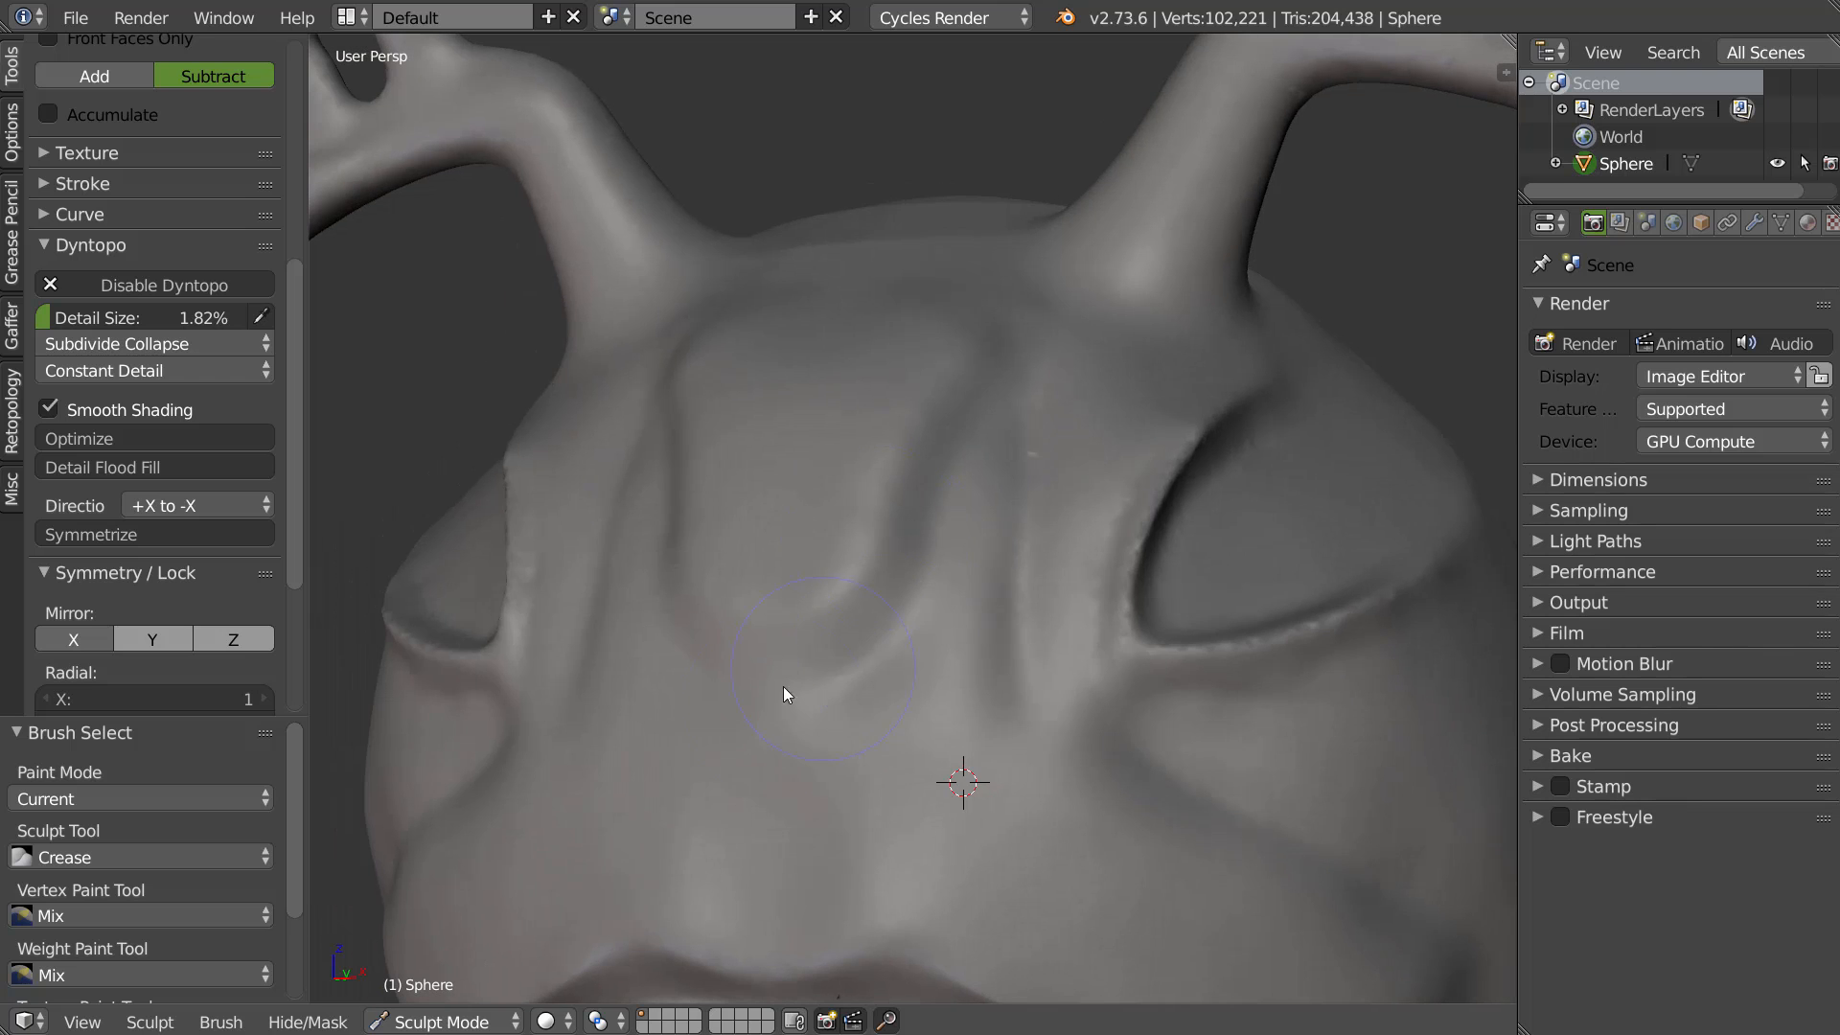
{"action": "left_click_drag", "start_coordinate": [769, 712], "coordinate": [759, 717]}
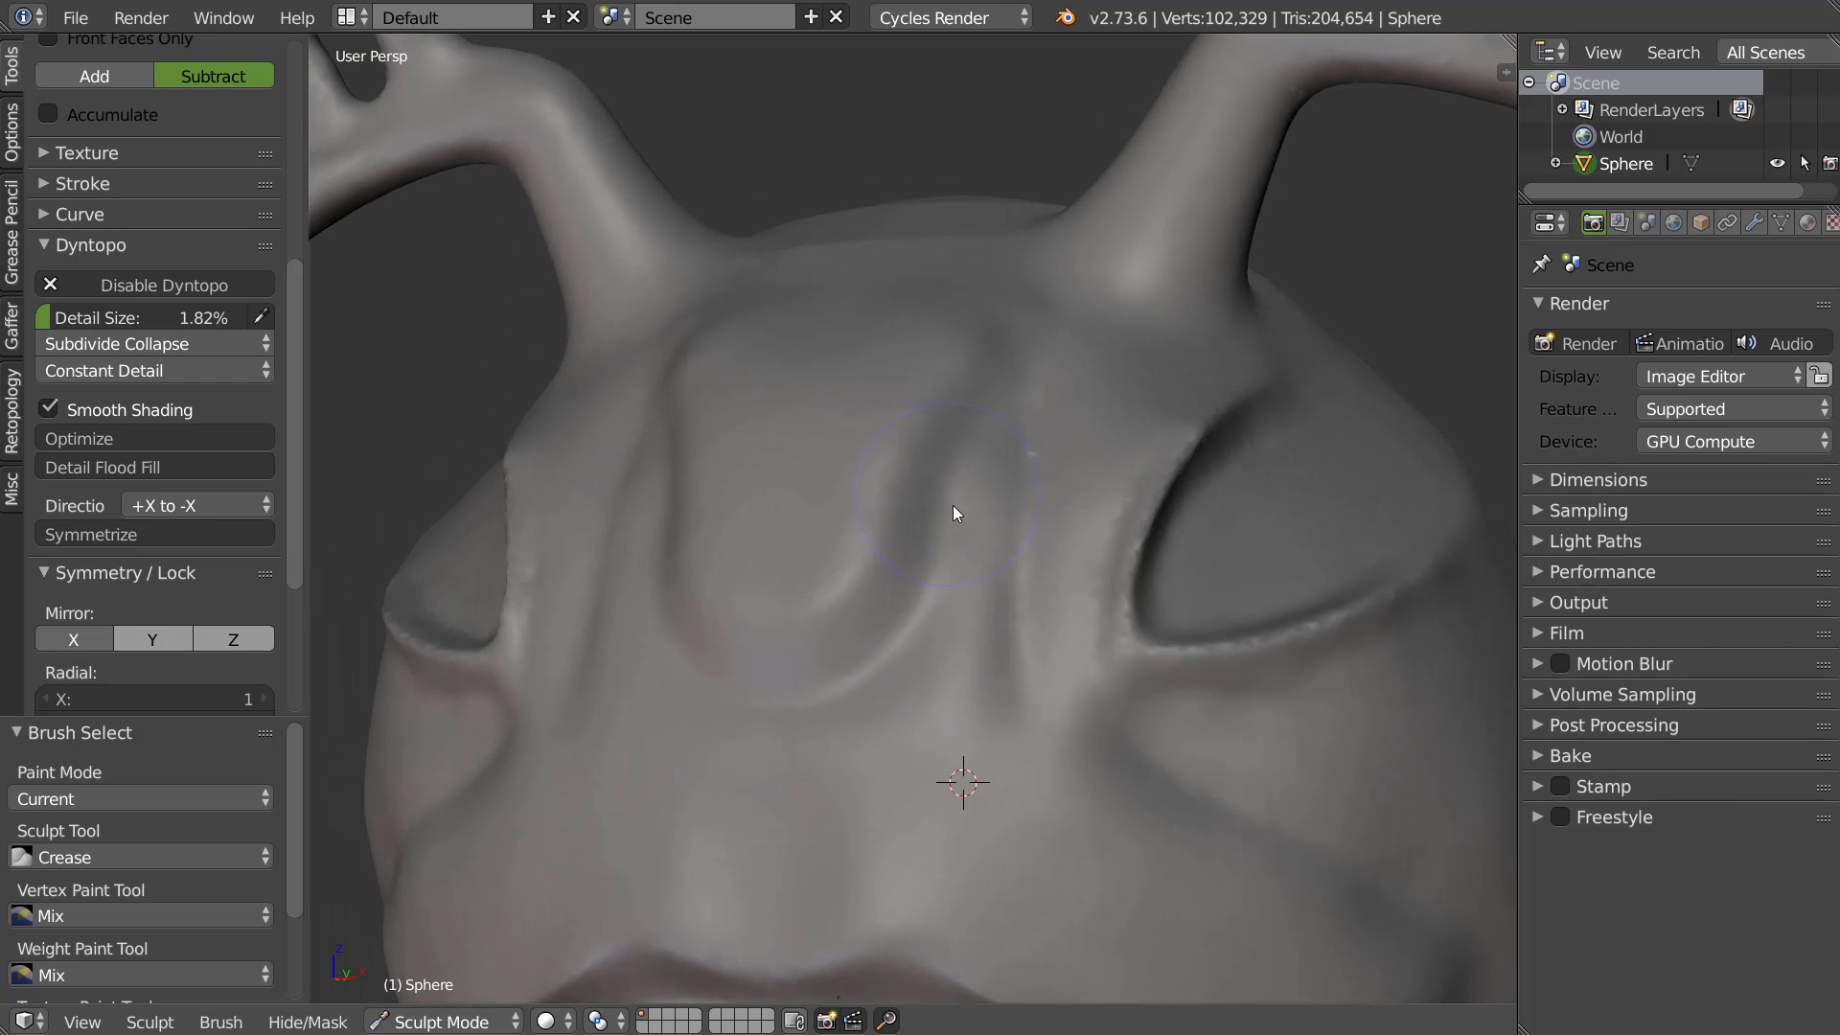
{"action": "mouse_move", "coordinate": [974, 426]}
{"action": "left_mouse_down", "text": "shift"}
{"action": "mouse_move", "coordinate": [910, 538]}
{"action": "mouse_move", "coordinate": [729, 654]}
{"action": "mouse_move", "coordinate": [866, 460]}
{"action": "mouse_move", "coordinate": [836, 431]}
{"action": "left_mouse_up", "text": "shift"}
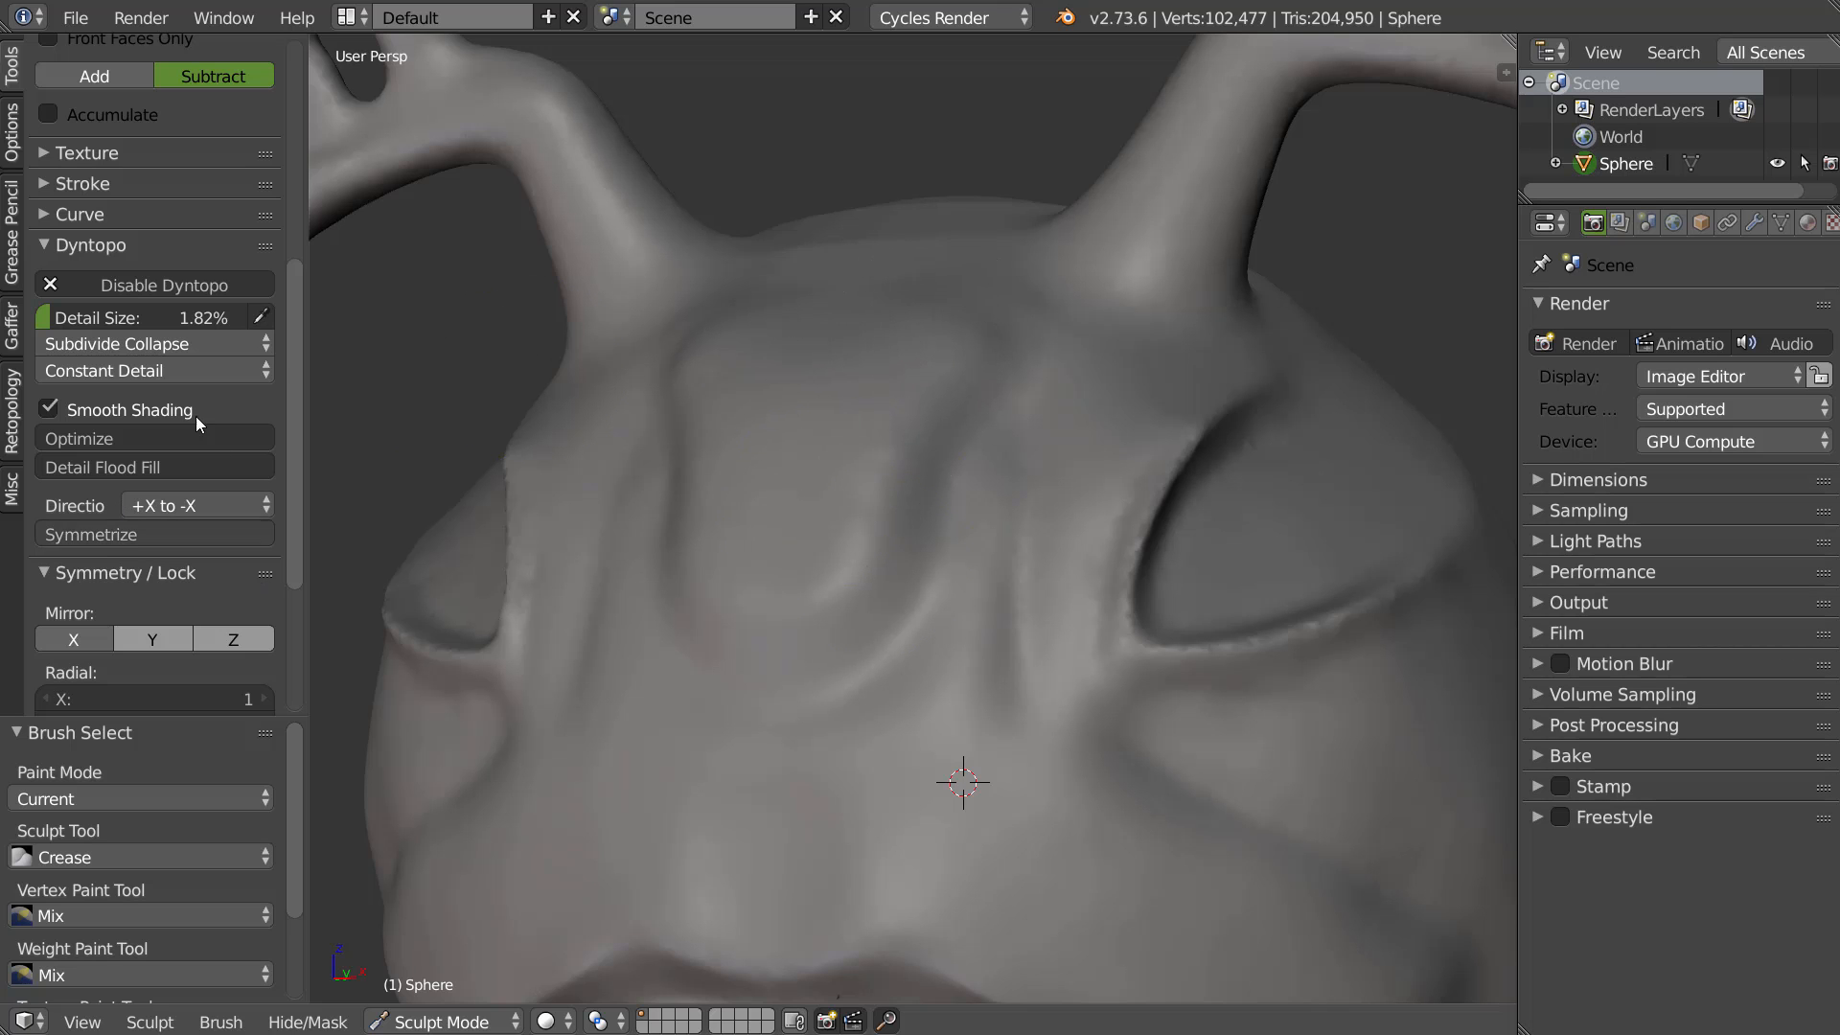
Set the Dyntopo refine method to Subdivide Edges and deepen the U-shaped forehead furrow with Crease strokes
{"action": "left_click", "coordinate": [147, 342]}
{"action": "left_click", "coordinate": [134, 311]}
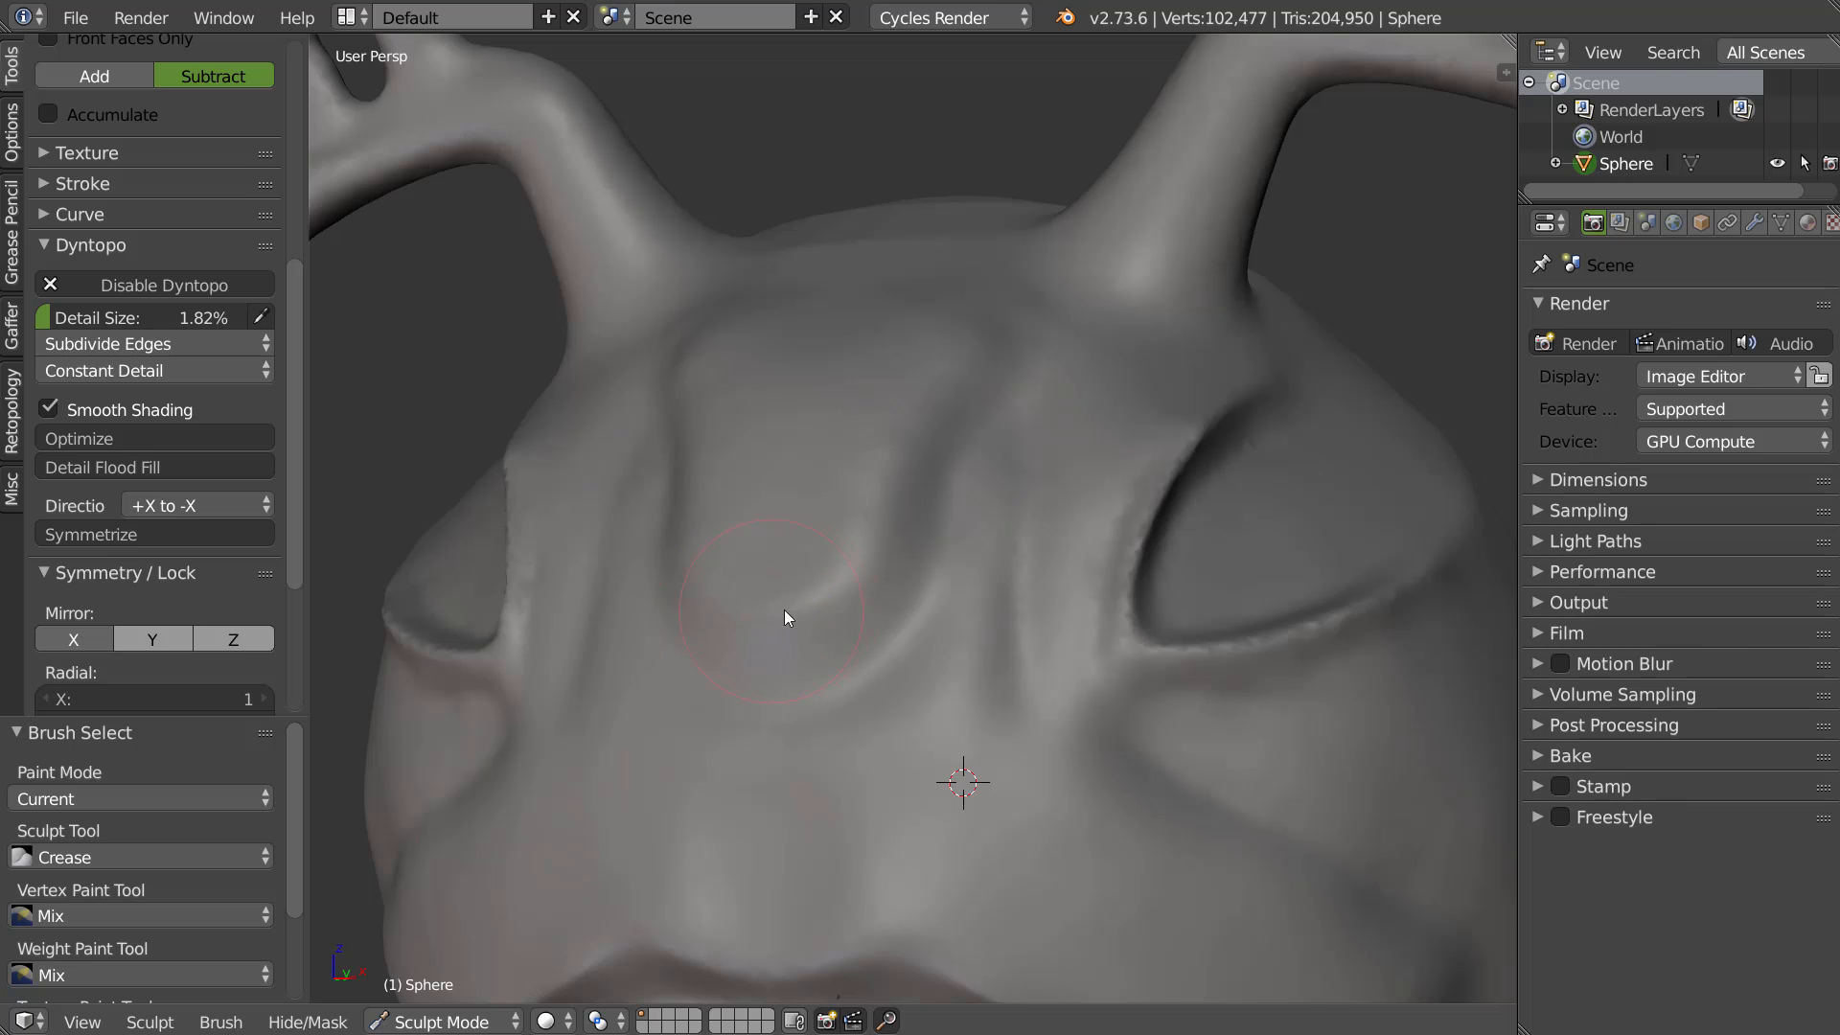
{"action": "left_click_drag", "start_coordinate": [841, 571], "coordinate": [969, 374]}
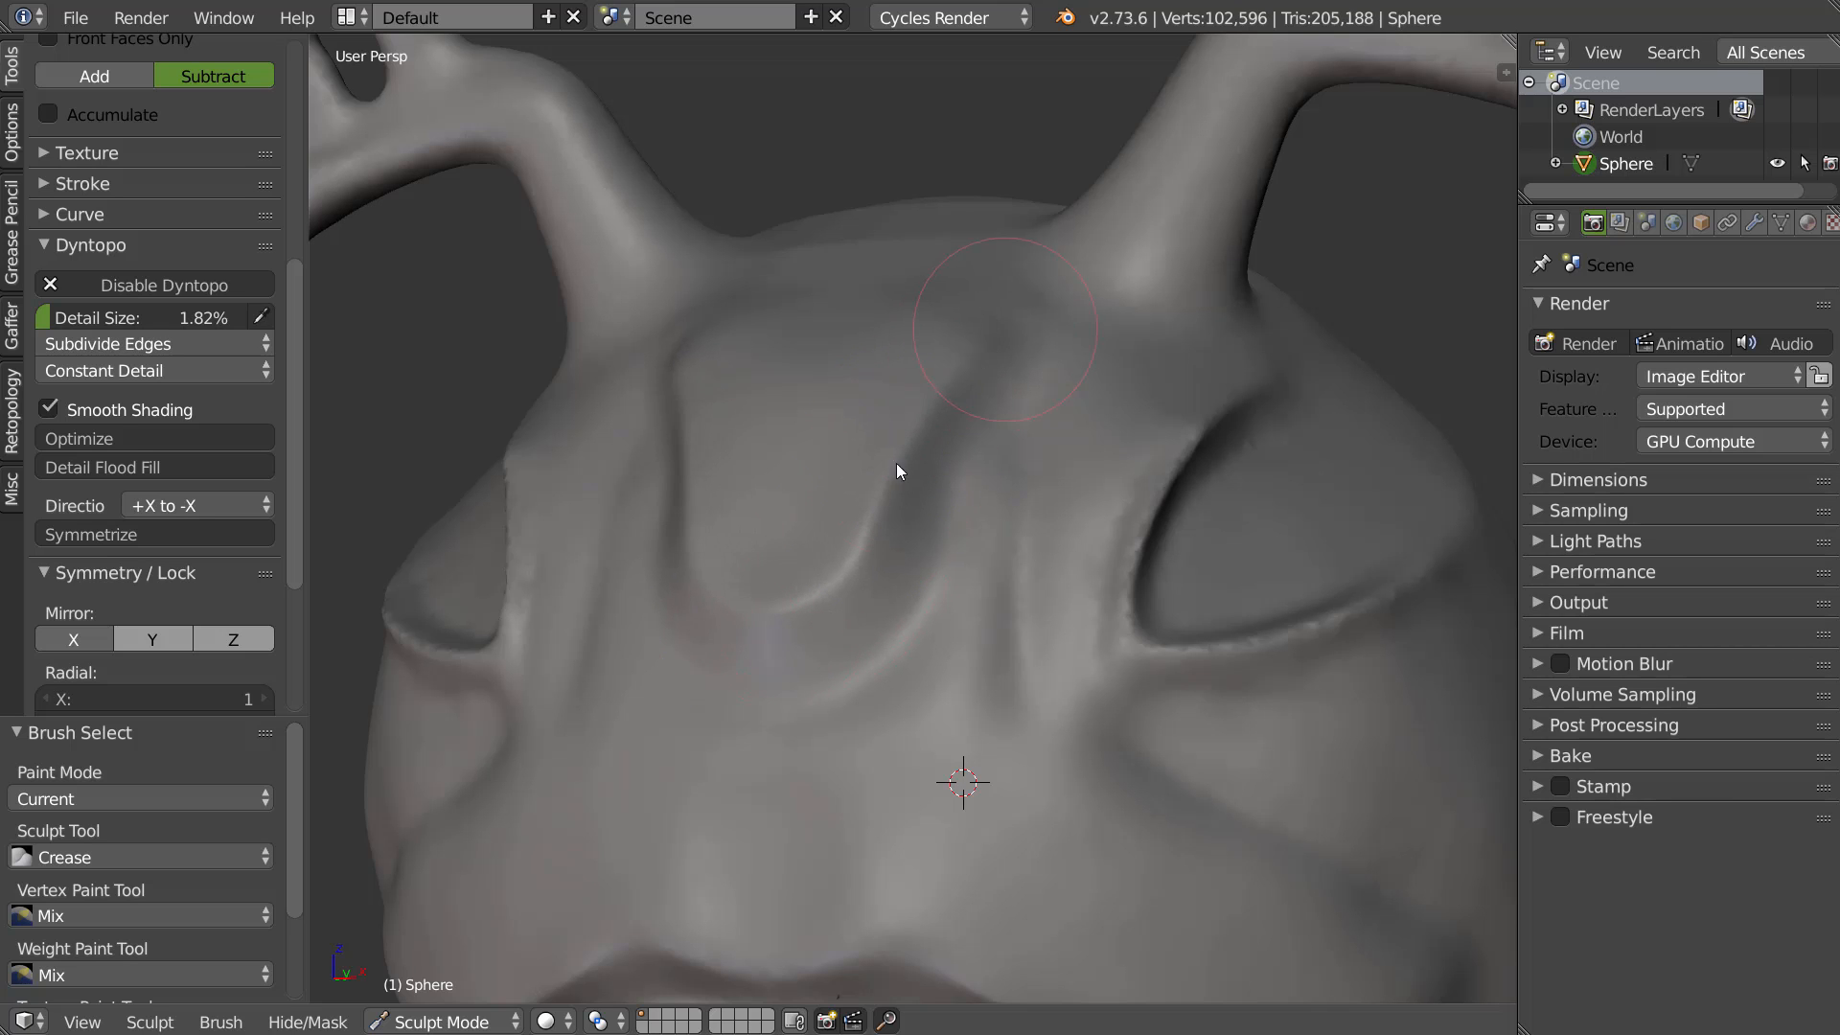
{"action": "mouse_move", "coordinate": [793, 575]}
{"action": "left_mouse_down"}
{"action": "mouse_move", "coordinate": [945, 341]}
{"action": "mouse_move", "coordinate": [997, 368]}
{"action": "left_mouse_up"}
{"action": "mouse_move", "coordinate": [776, 720]}
{"action": "left_mouse_down"}
{"action": "mouse_move", "coordinate": [912, 634]}
{"action": "mouse_move", "coordinate": [993, 349]}
{"action": "mouse_move", "coordinate": [1052, 382]}
{"action": "left_mouse_up"}
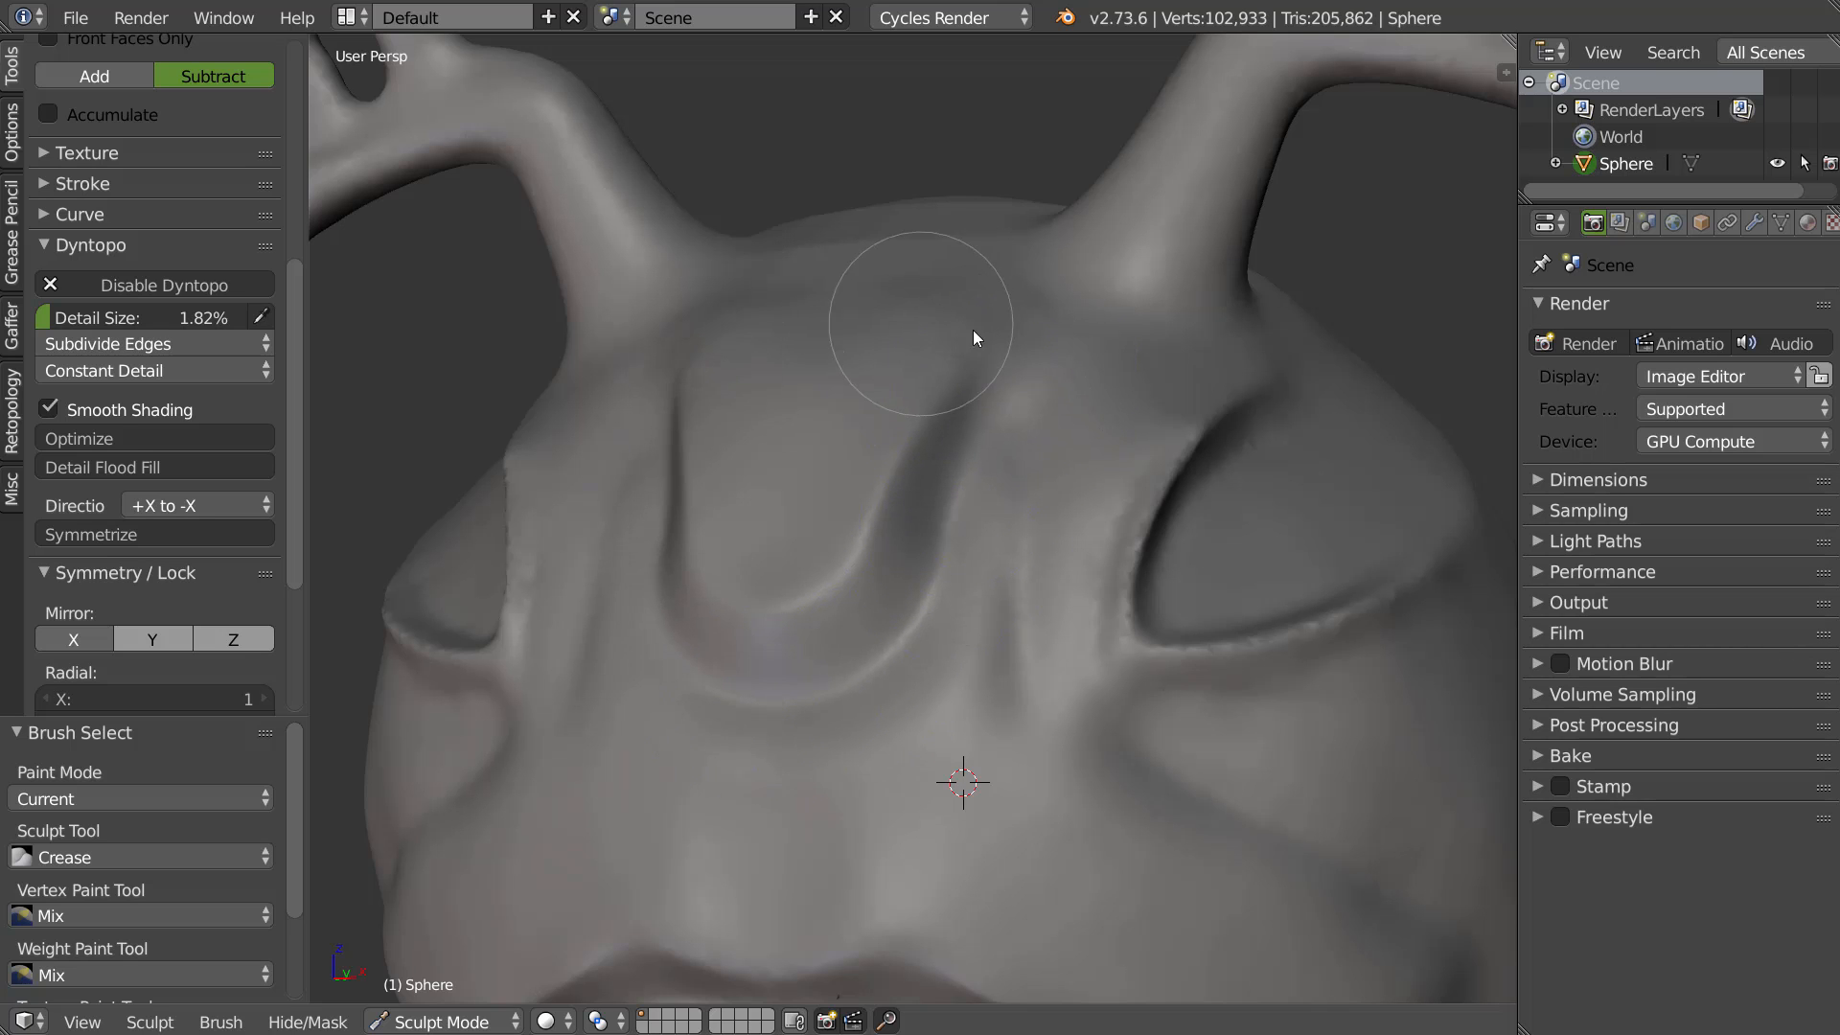
Crease the vertical brow fold between the forehead furrow and the eye socket
{"action": "mouse_move", "coordinate": [789, 527]}
{"action": "middle_mouse_down"}
{"action": "mouse_move", "coordinate": [907, 633]}
{"action": "mouse_move", "coordinate": [819, 622]}
{"action": "middle_mouse_up"}
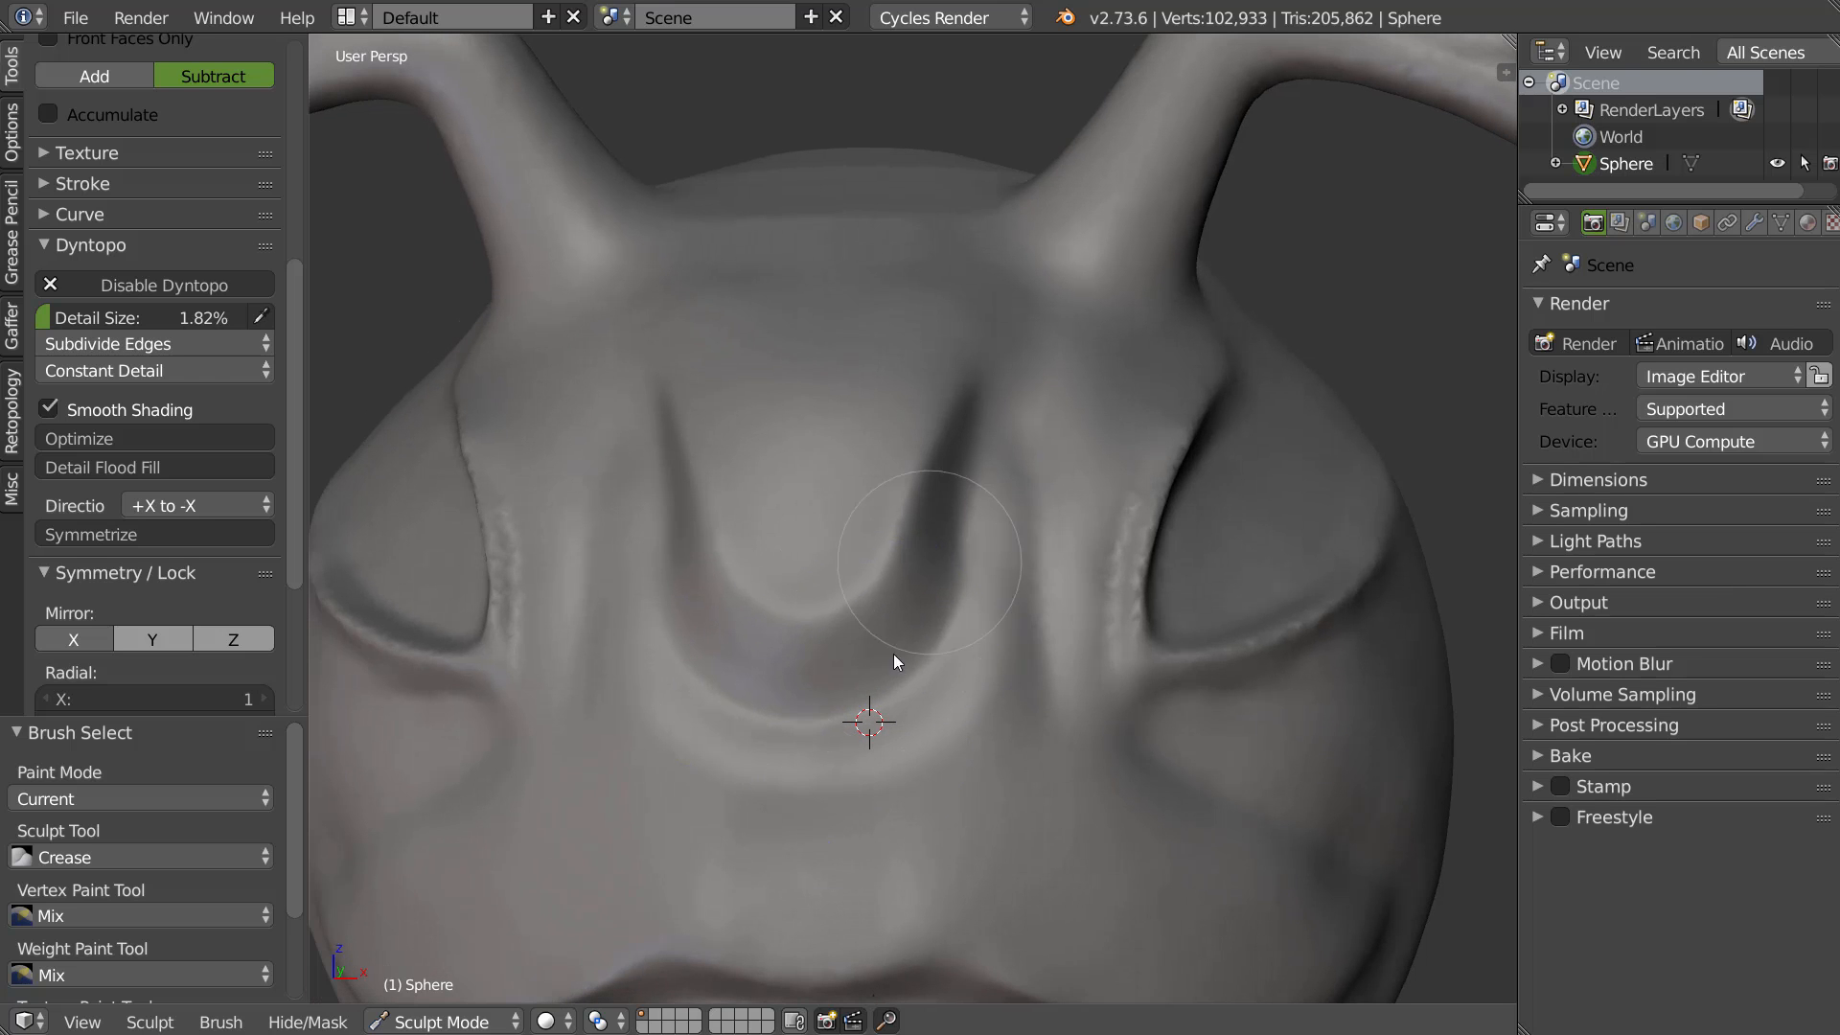
{"action": "mouse_move", "coordinate": [1189, 349]}
{"action": "middle_mouse_down"}
{"action": "mouse_move", "coordinate": [1051, 554]}
{"action": "mouse_move", "coordinate": [1065, 496]}
{"action": "middle_mouse_up"}
{"action": "mouse_move", "coordinate": [1065, 495]}
{"action": "left_mouse_down"}
{"action": "mouse_move", "coordinate": [1047, 546]}
{"action": "mouse_move", "coordinate": [1164, 347]}
{"action": "mouse_move", "coordinate": [1078, 545]}
{"action": "mouse_move", "coordinate": [1111, 406]}
{"action": "left_mouse_up"}
{"action": "middle_click_drag", "start_coordinate": [1111, 414], "coordinate": [1096, 353]}
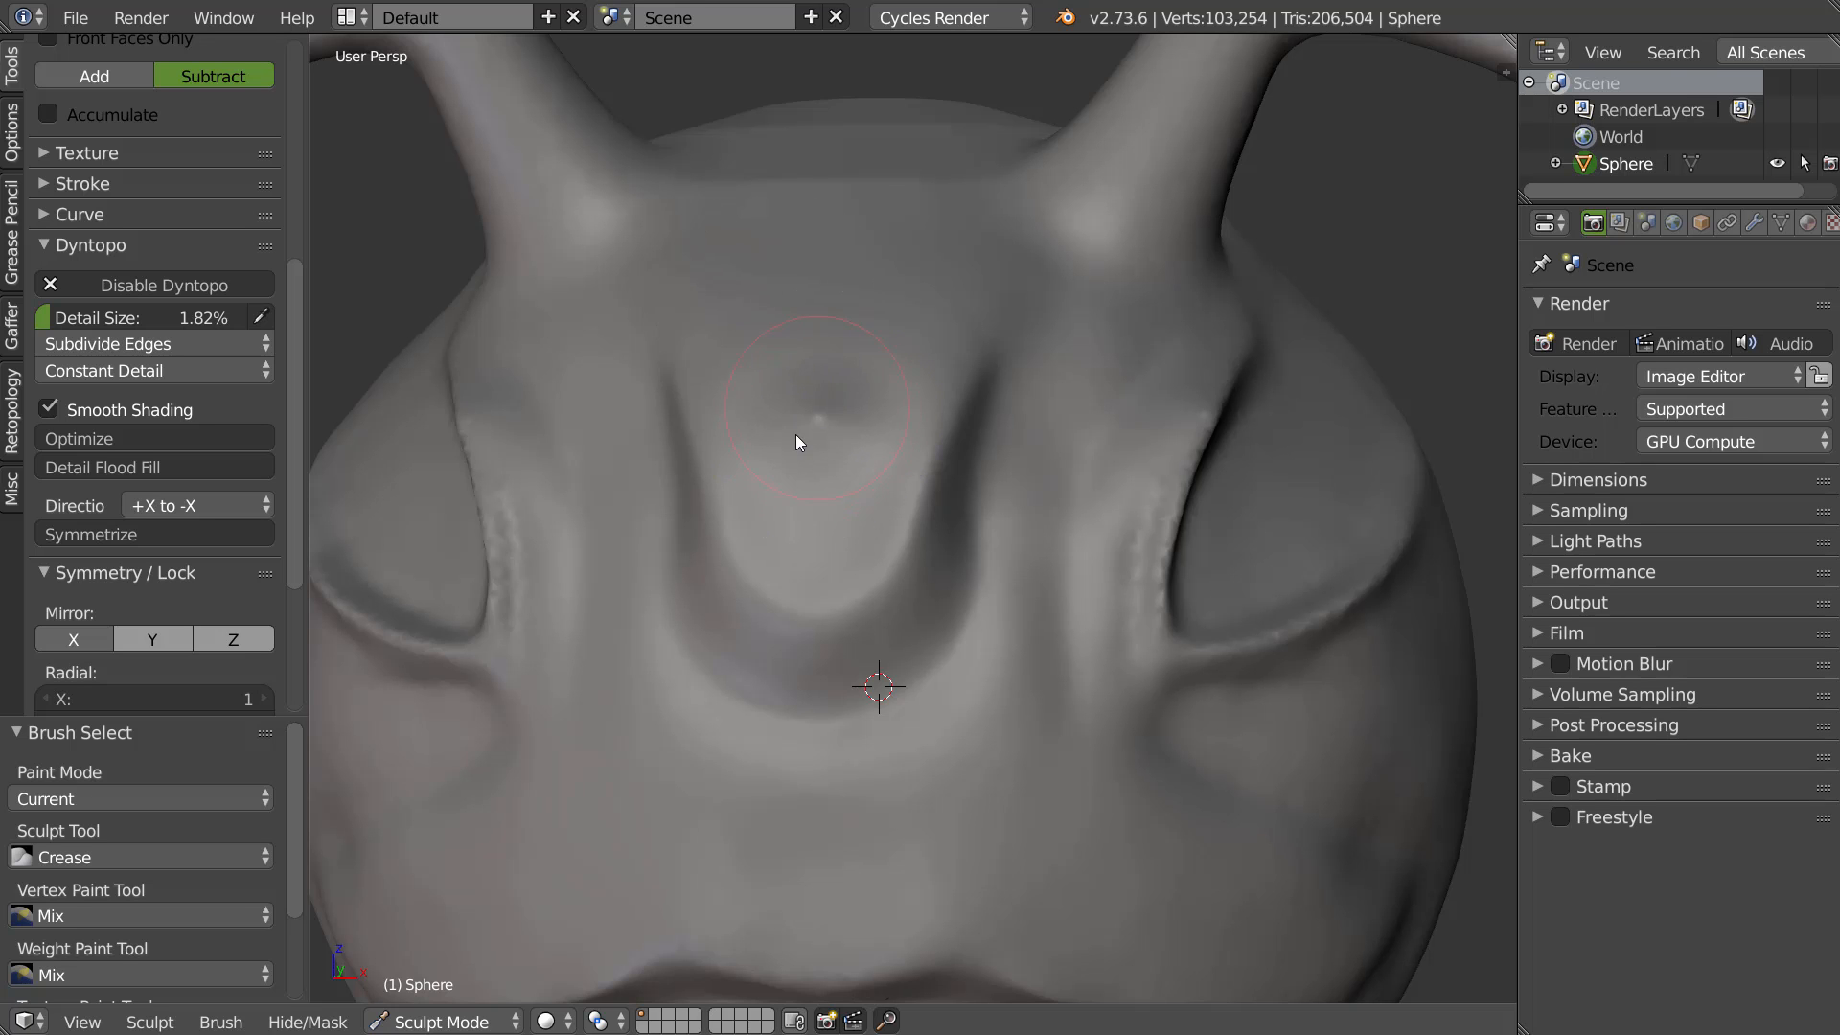
Crease a short vertical ridge at the centre of the forehead bump and expand the brush Curve settings
{"action": "left_click_drag", "start_coordinate": [805, 418], "coordinate": [816, 416], "text": "ctrl"}
{"action": "middle_click_drag", "start_coordinate": [941, 443], "coordinate": [830, 426]}
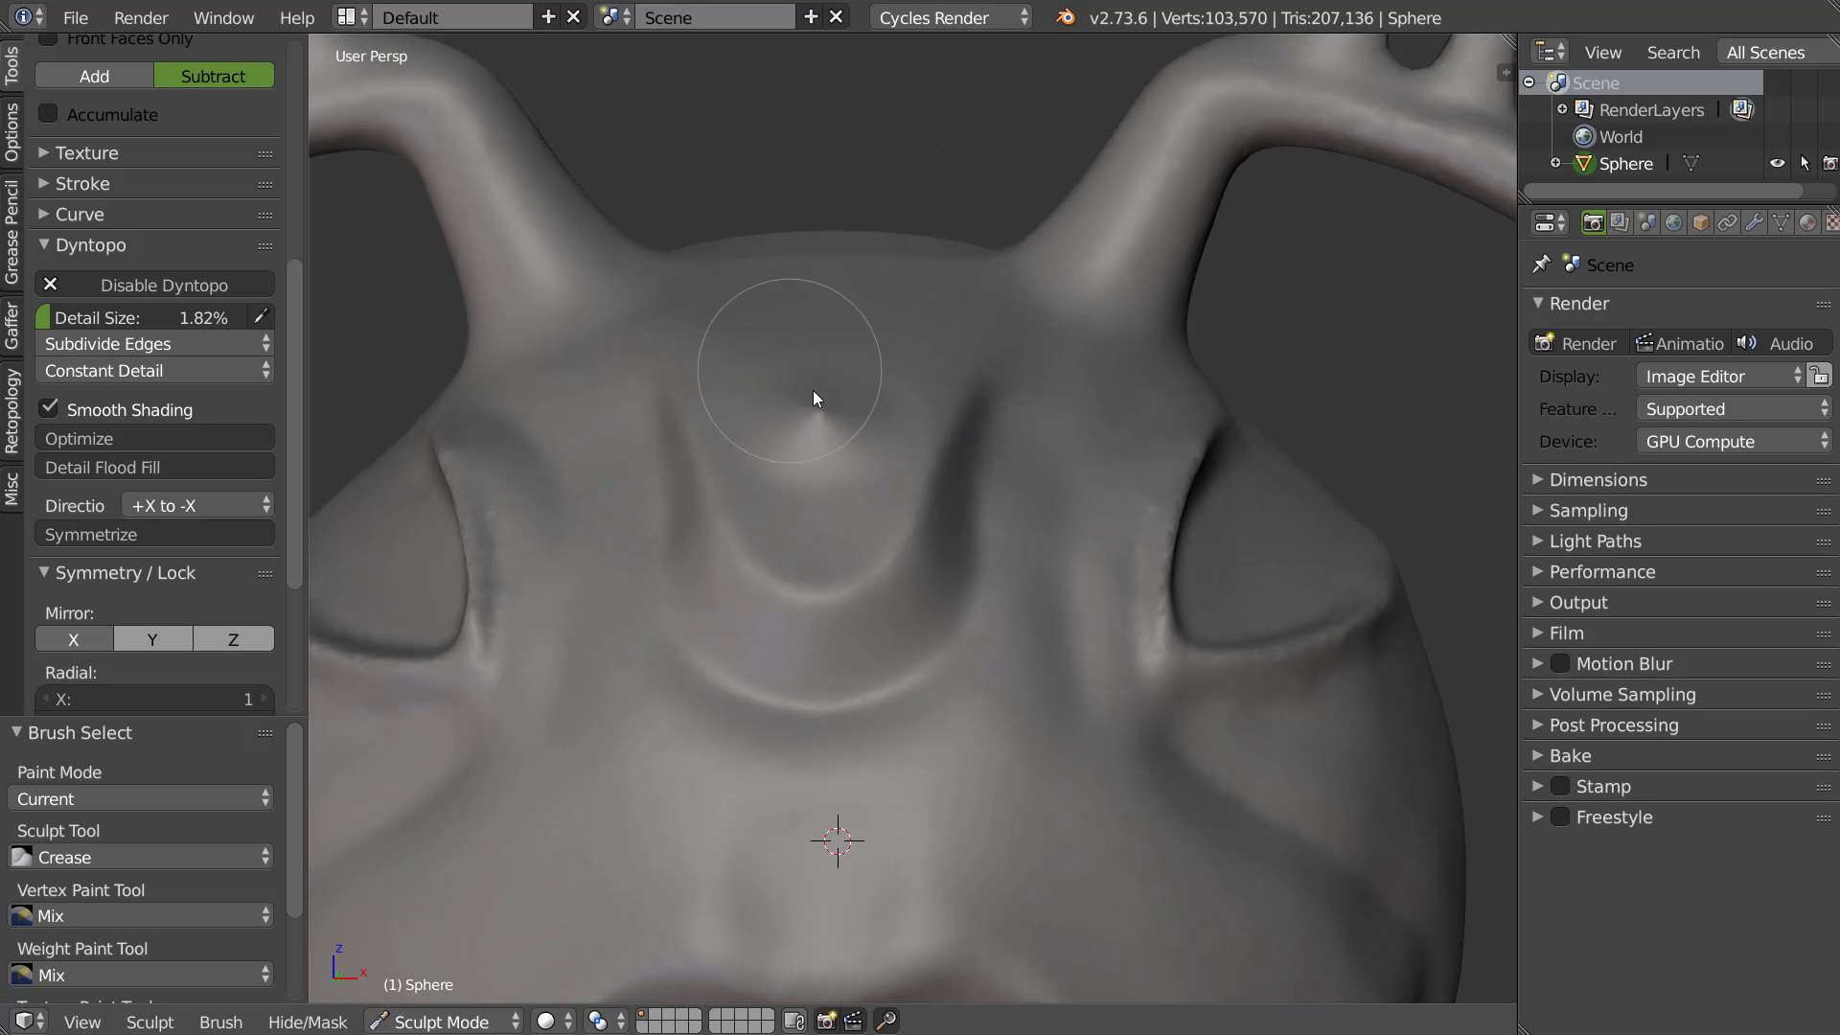
{"action": "scroll", "coordinate": [115, 336], "scroll_direction": "up", "scroll_amount": 3}
{"action": "left_click", "coordinate": [89, 318]}
{"action": "middle_click_drag", "start_coordinate": [112, 553], "coordinate": [108, 399]}
{"action": "mouse_move", "coordinate": [343, 378]}
{"action": "middle_mouse_down"}
{"action": "mouse_move", "coordinate": [796, 480]}
{"action": "mouse_move", "coordinate": [765, 439]}
{"action": "middle_mouse_up"}
{"action": "mouse_move", "coordinate": [765, 464]}
{"action": "left_mouse_down"}
{"action": "mouse_move", "coordinate": [880, 449]}
{"action": "mouse_move", "coordinate": [880, 410]}
{"action": "mouse_move", "coordinate": [819, 410]}
{"action": "left_mouse_up"}
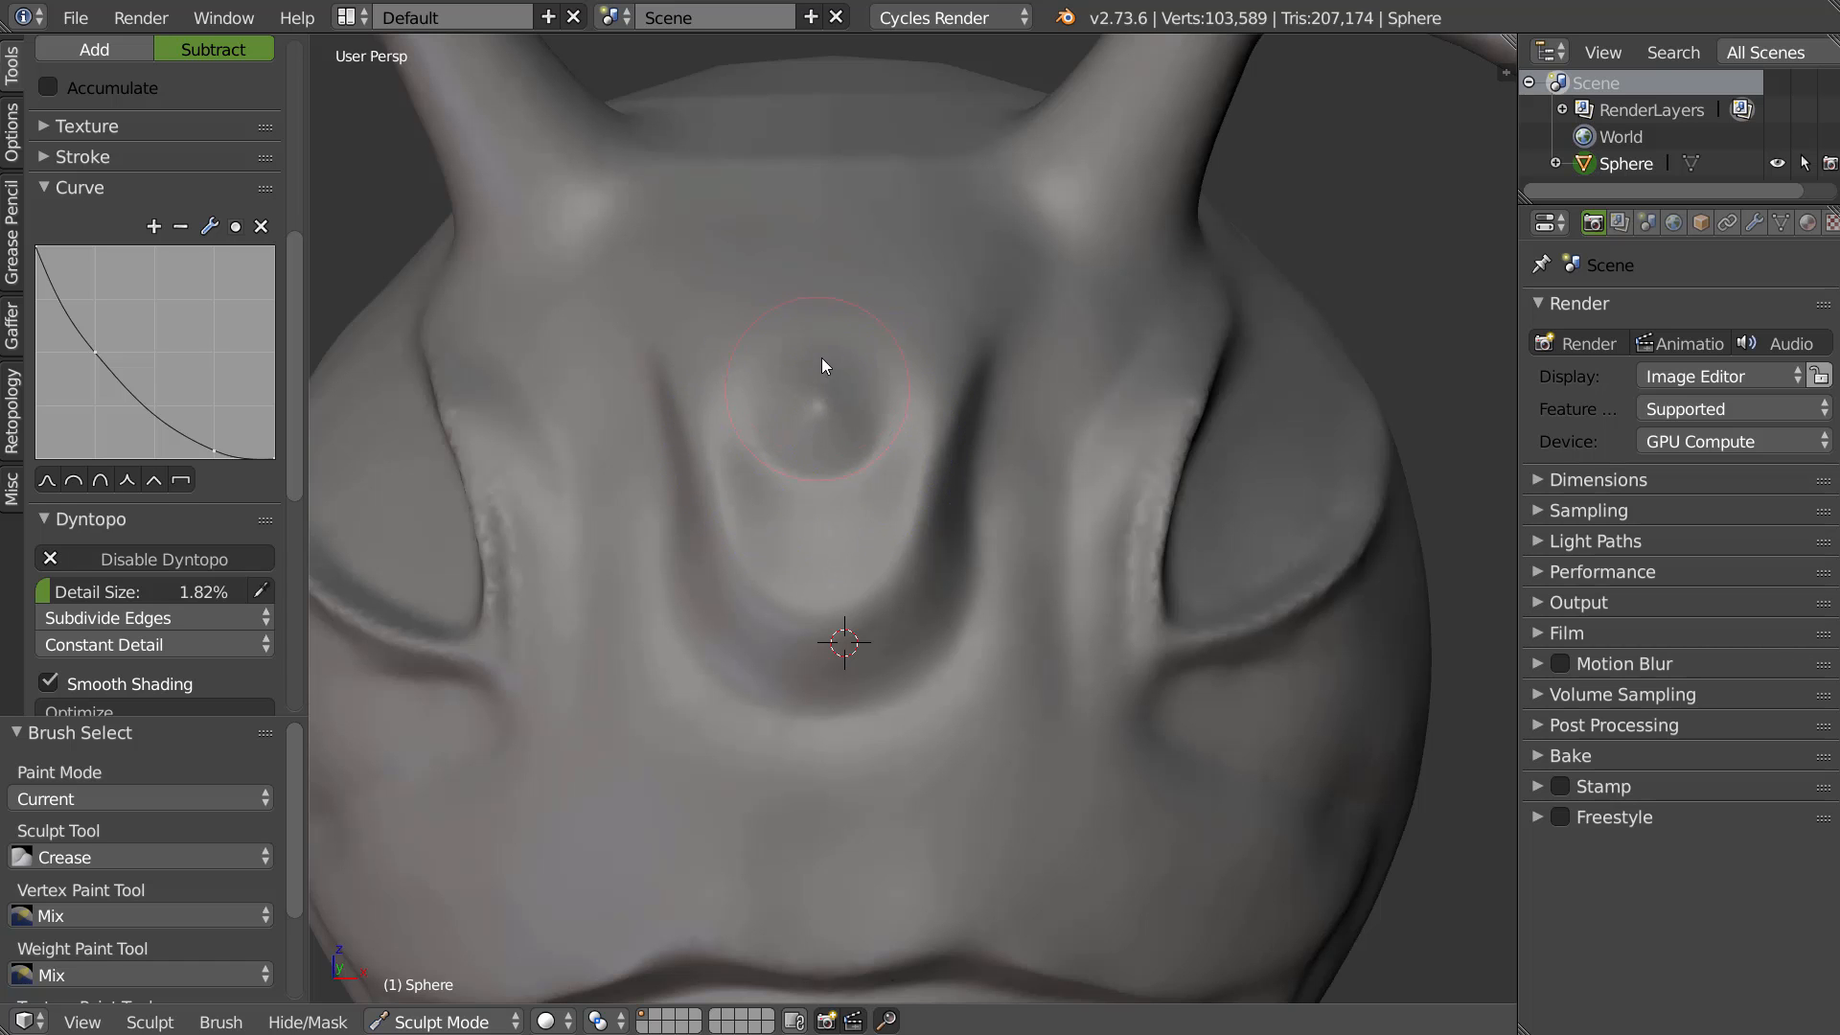
{"action": "left_click_drag", "start_coordinate": [832, 376], "coordinate": [808, 303]}
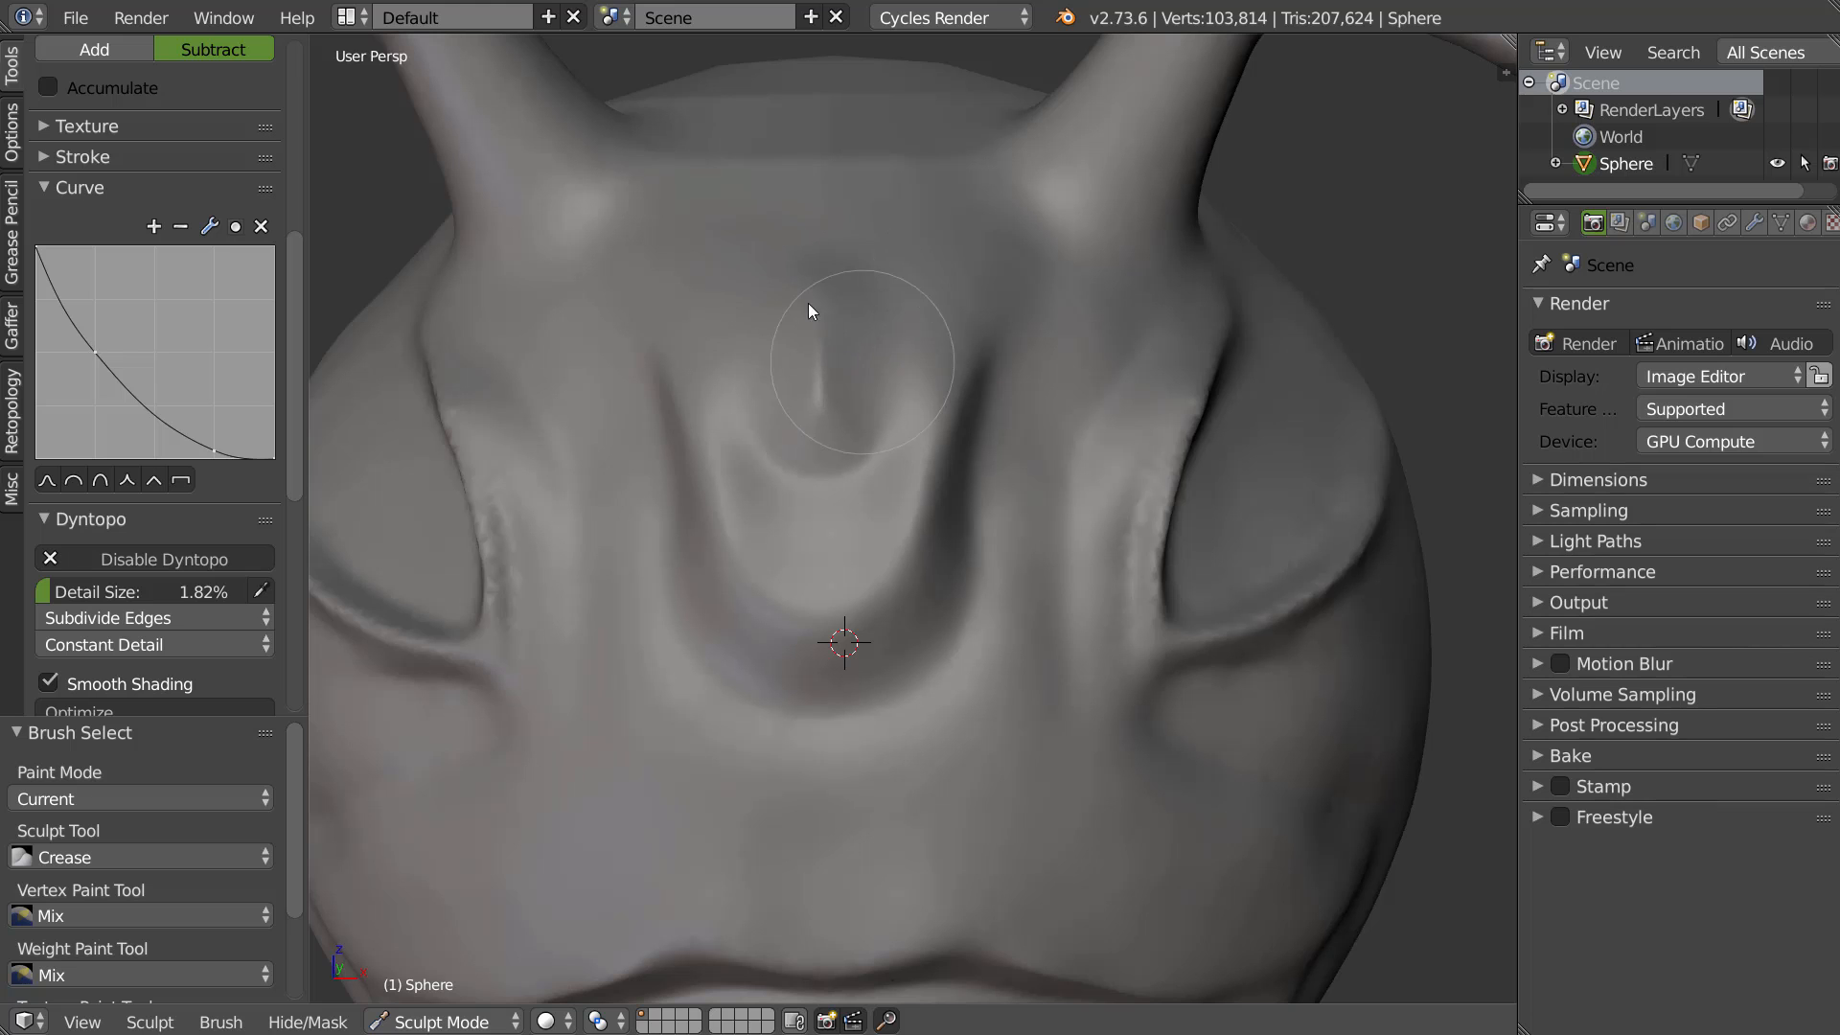
Set the Dyntopo refine method to Subdivide Collapse and view the forehead from several angles
{"action": "left_click", "coordinate": [143, 623]}
{"action": "left_click", "coordinate": [123, 525]}
{"action": "middle_click_drag", "start_coordinate": [913, 382], "coordinate": [841, 287]}
{"action": "mouse_move", "coordinate": [841, 610]}
{"action": "middle_mouse_down"}
{"action": "mouse_move", "coordinate": [860, 543]}
{"action": "mouse_move", "coordinate": [877, 548]}
{"action": "middle_mouse_up"}
{"action": "scroll", "coordinate": [890, 523], "scroll_direction": "down", "scroll_amount": 2}
{"action": "mouse_move", "coordinate": [922, 464]}
{"action": "middle_mouse_down"}
{"action": "mouse_move", "coordinate": [969, 565]}
{"action": "mouse_move", "coordinate": [847, 556]}
{"action": "middle_mouse_up"}
{"action": "scroll", "coordinate": [844, 548], "scroll_direction": "up", "scroll_amount": 3}
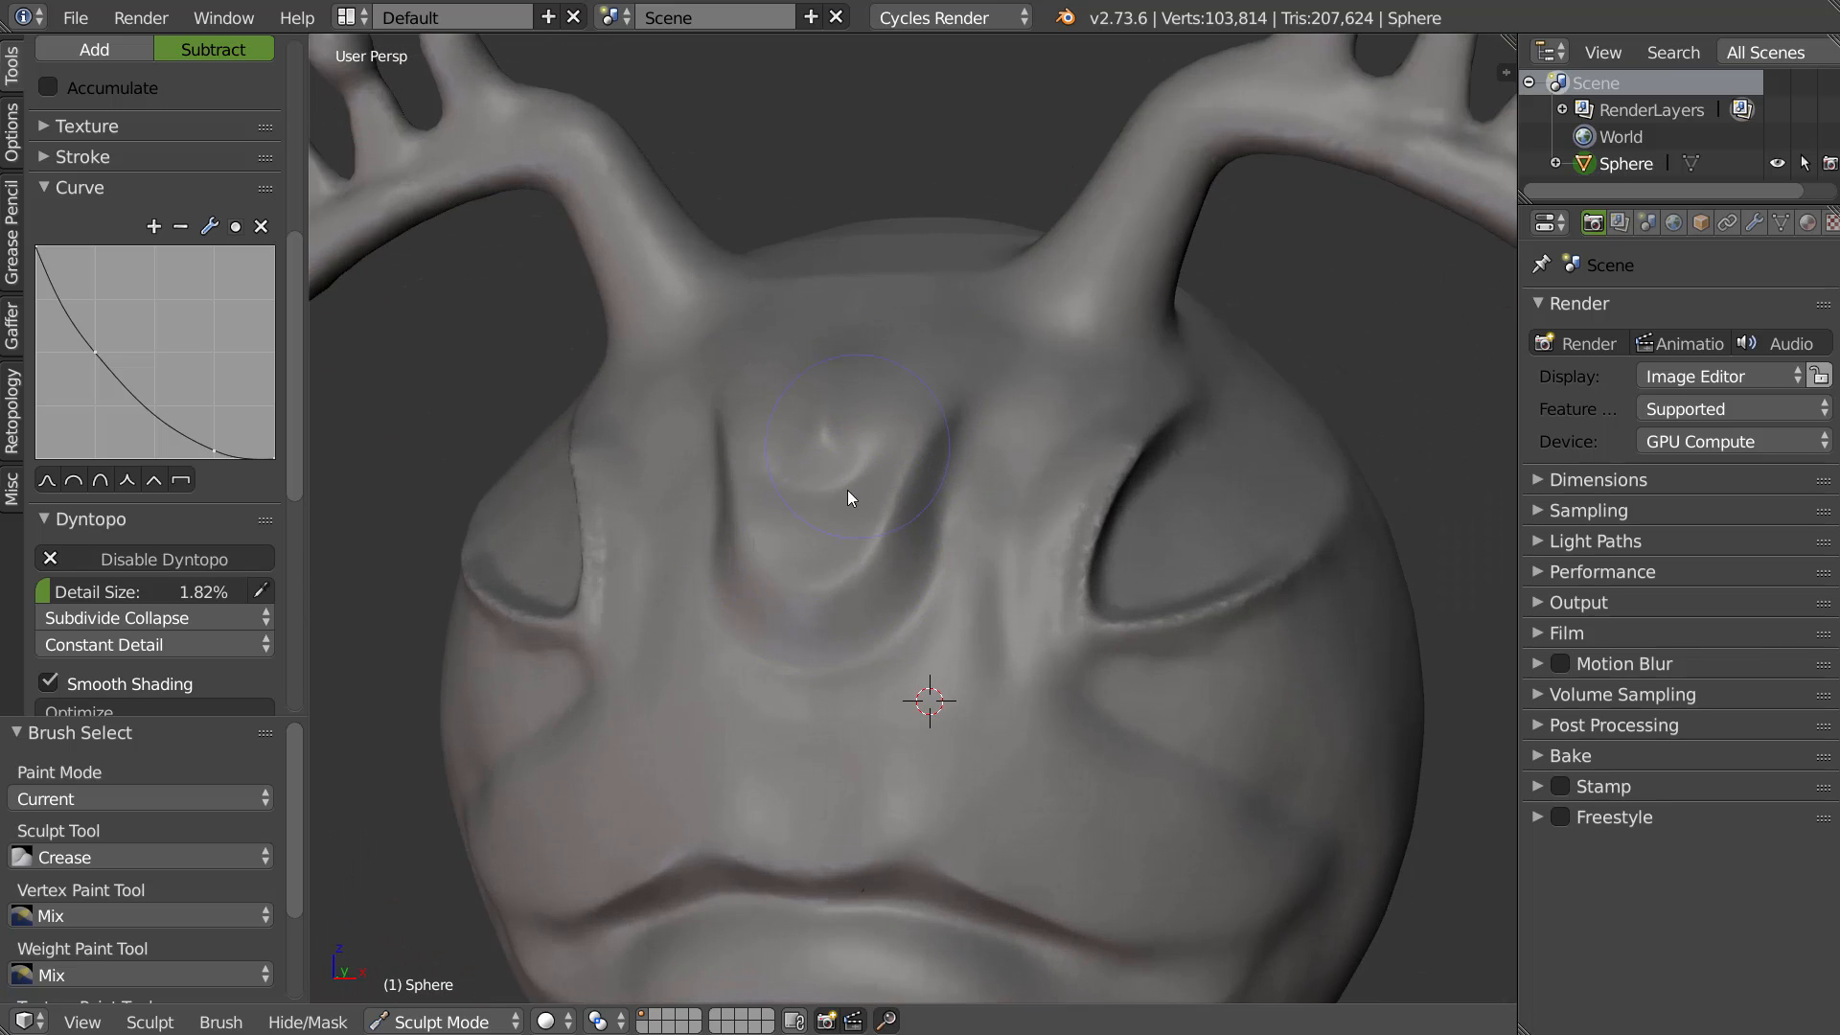
{"action": "middle_click_drag", "start_coordinate": [910, 493], "coordinate": [903, 497]}
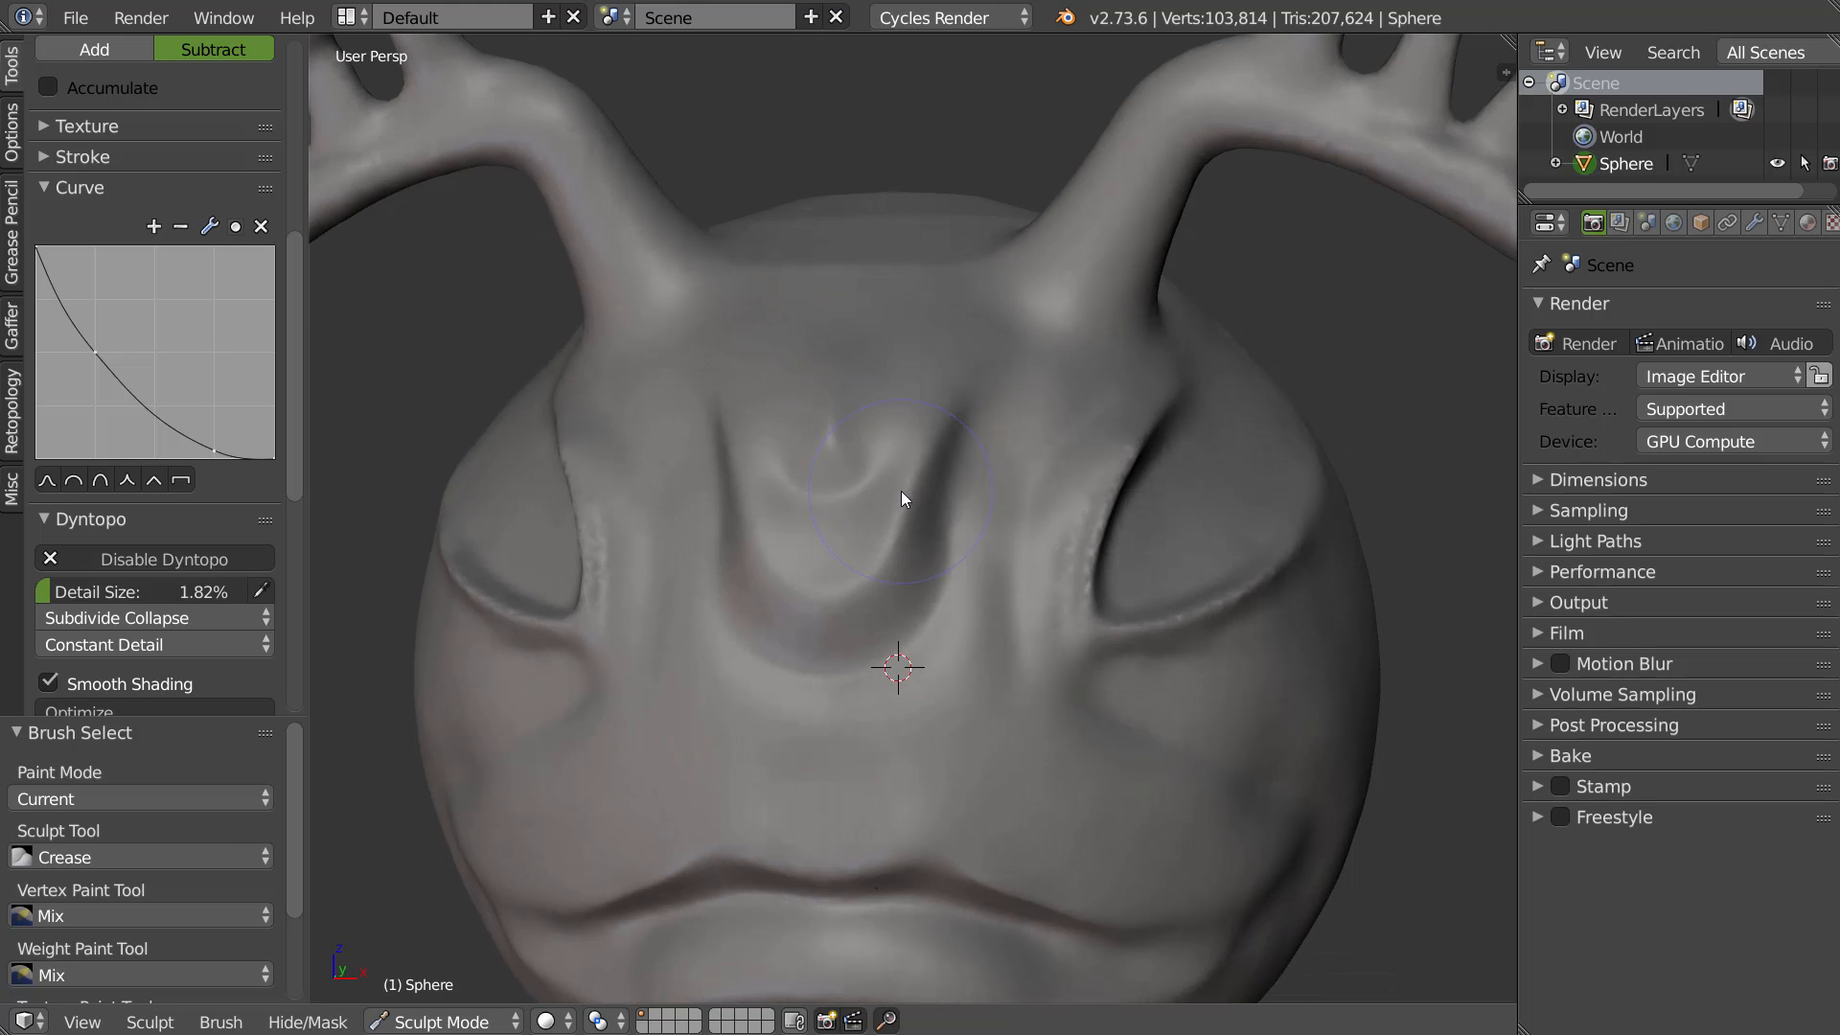
Disable Dyntopo on the head and enable it again
{"action": "right_click", "coordinate": [911, 525]}
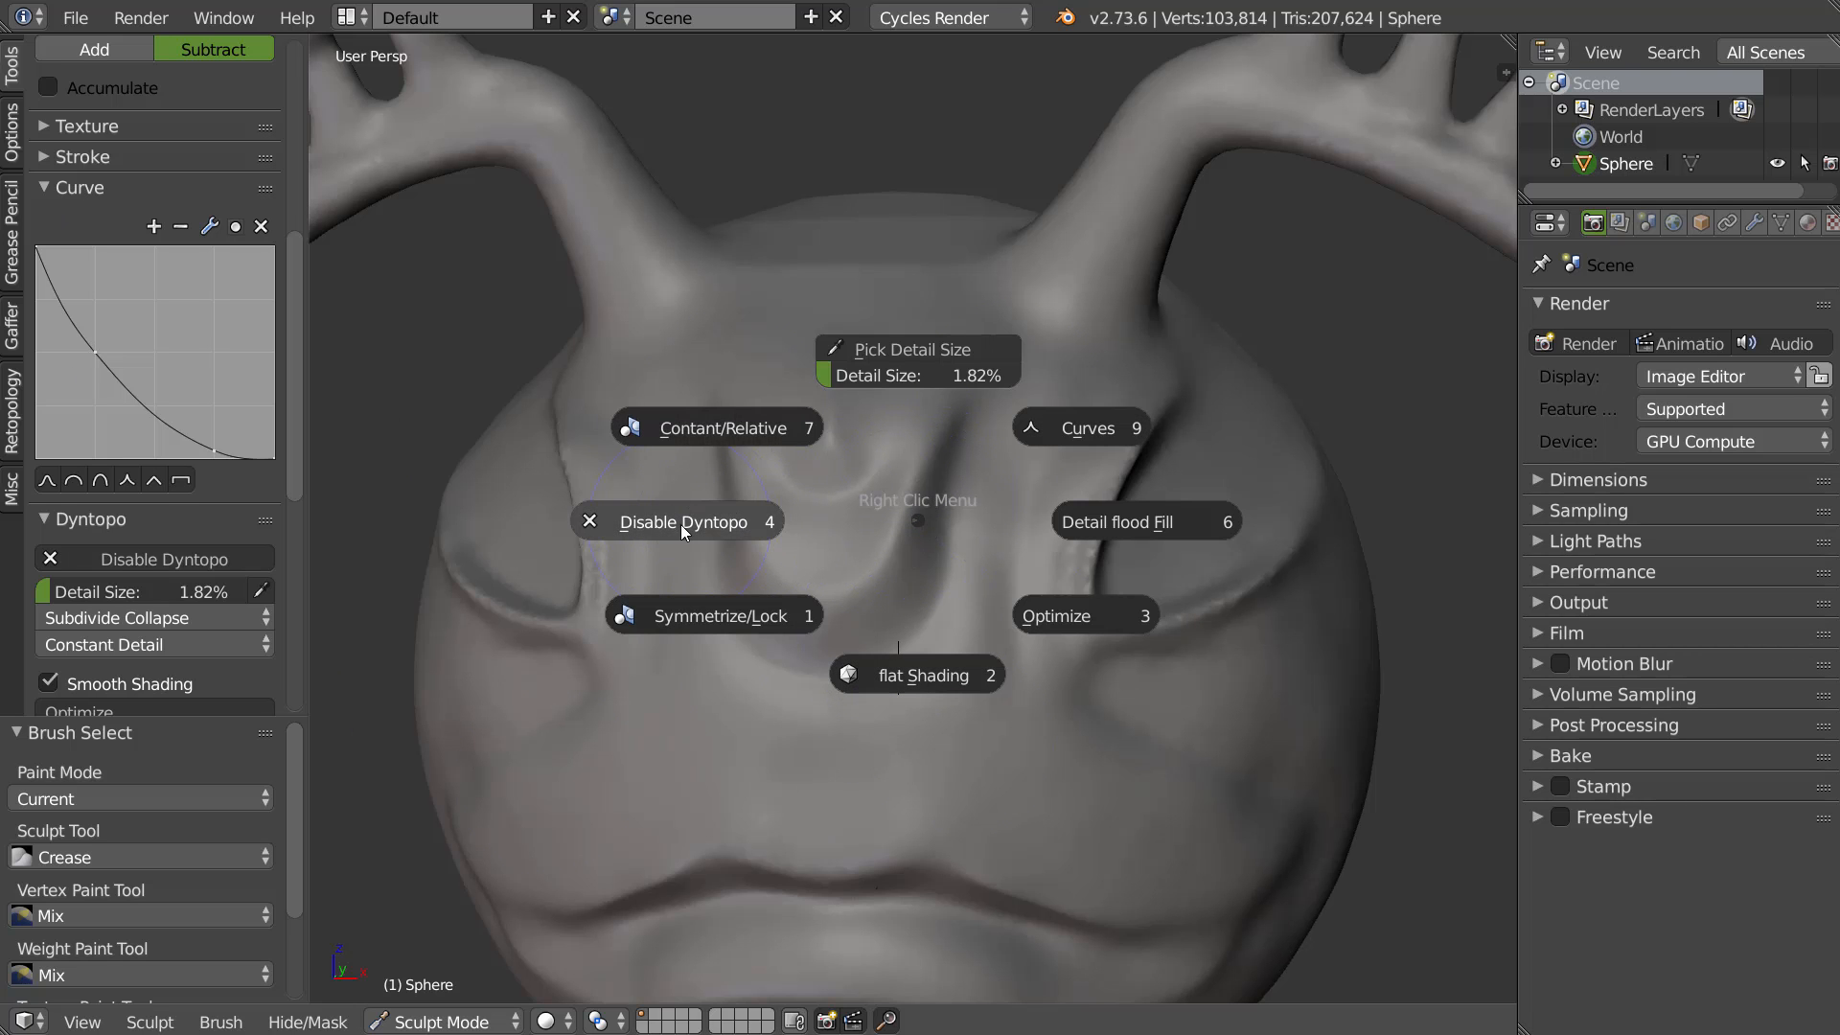
{"action": "left_click", "coordinate": [792, 531]}
{"action": "middle_click_drag", "start_coordinate": [788, 529], "coordinate": [960, 513]}
{"action": "right_click", "coordinate": [960, 512]}
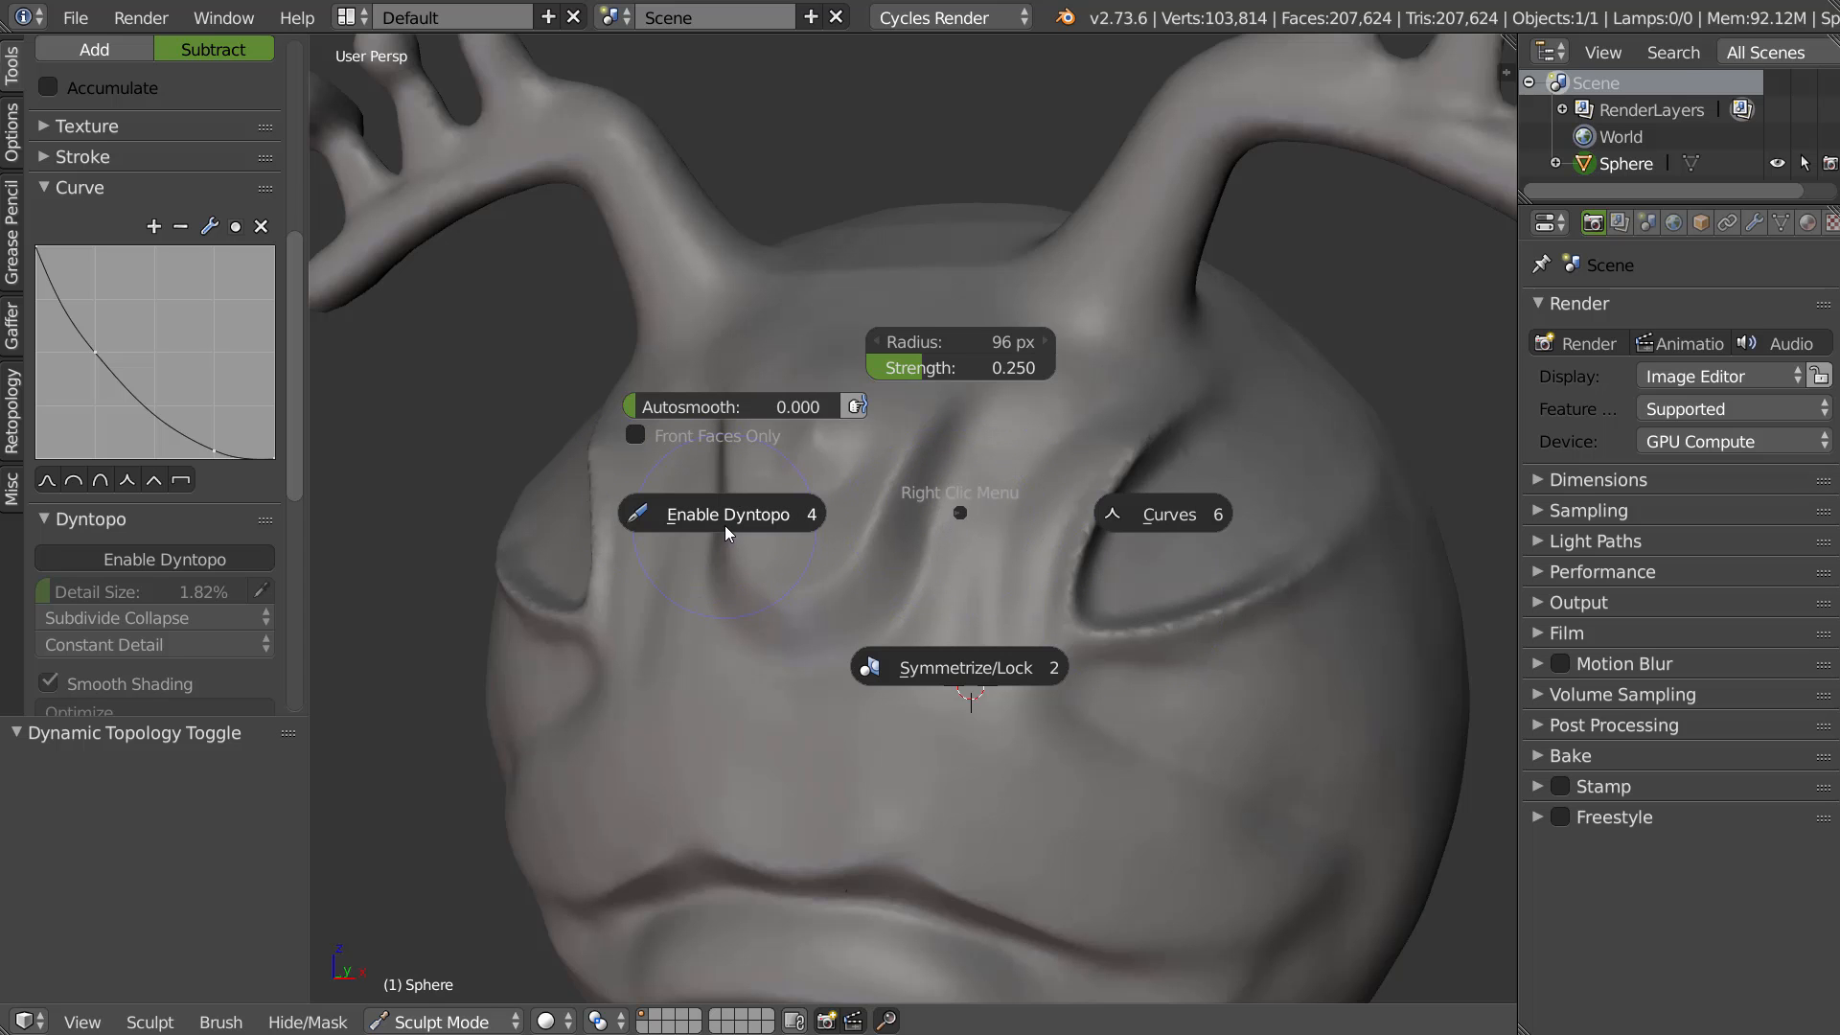
{"action": "left_click", "coordinate": [843, 512]}
{"action": "middle_click_drag", "start_coordinate": [836, 484], "coordinate": [884, 499]}
Sample the Dyntopo detail size from the surface at the edge of the U-shaped forehead furrow
{"action": "right_click", "coordinate": [883, 503]}
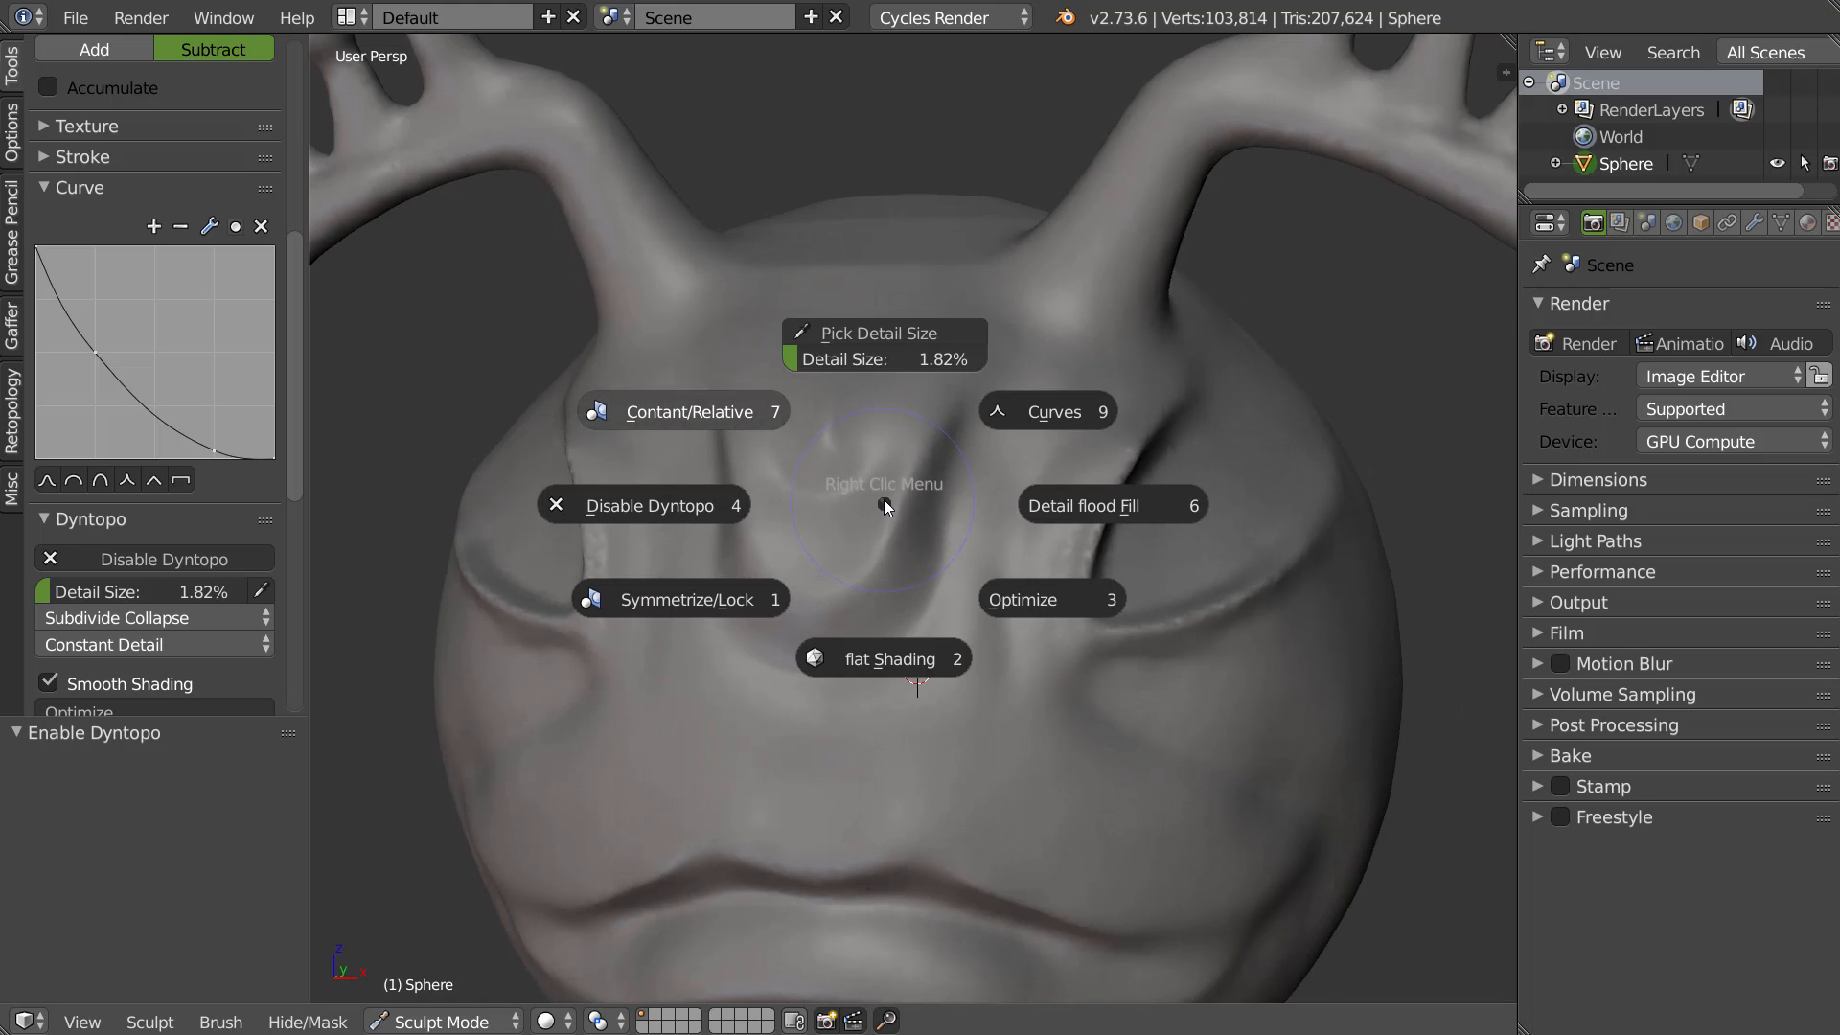
{"action": "left_click", "coordinate": [881, 334]}
{"action": "left_click", "coordinate": [911, 431]}
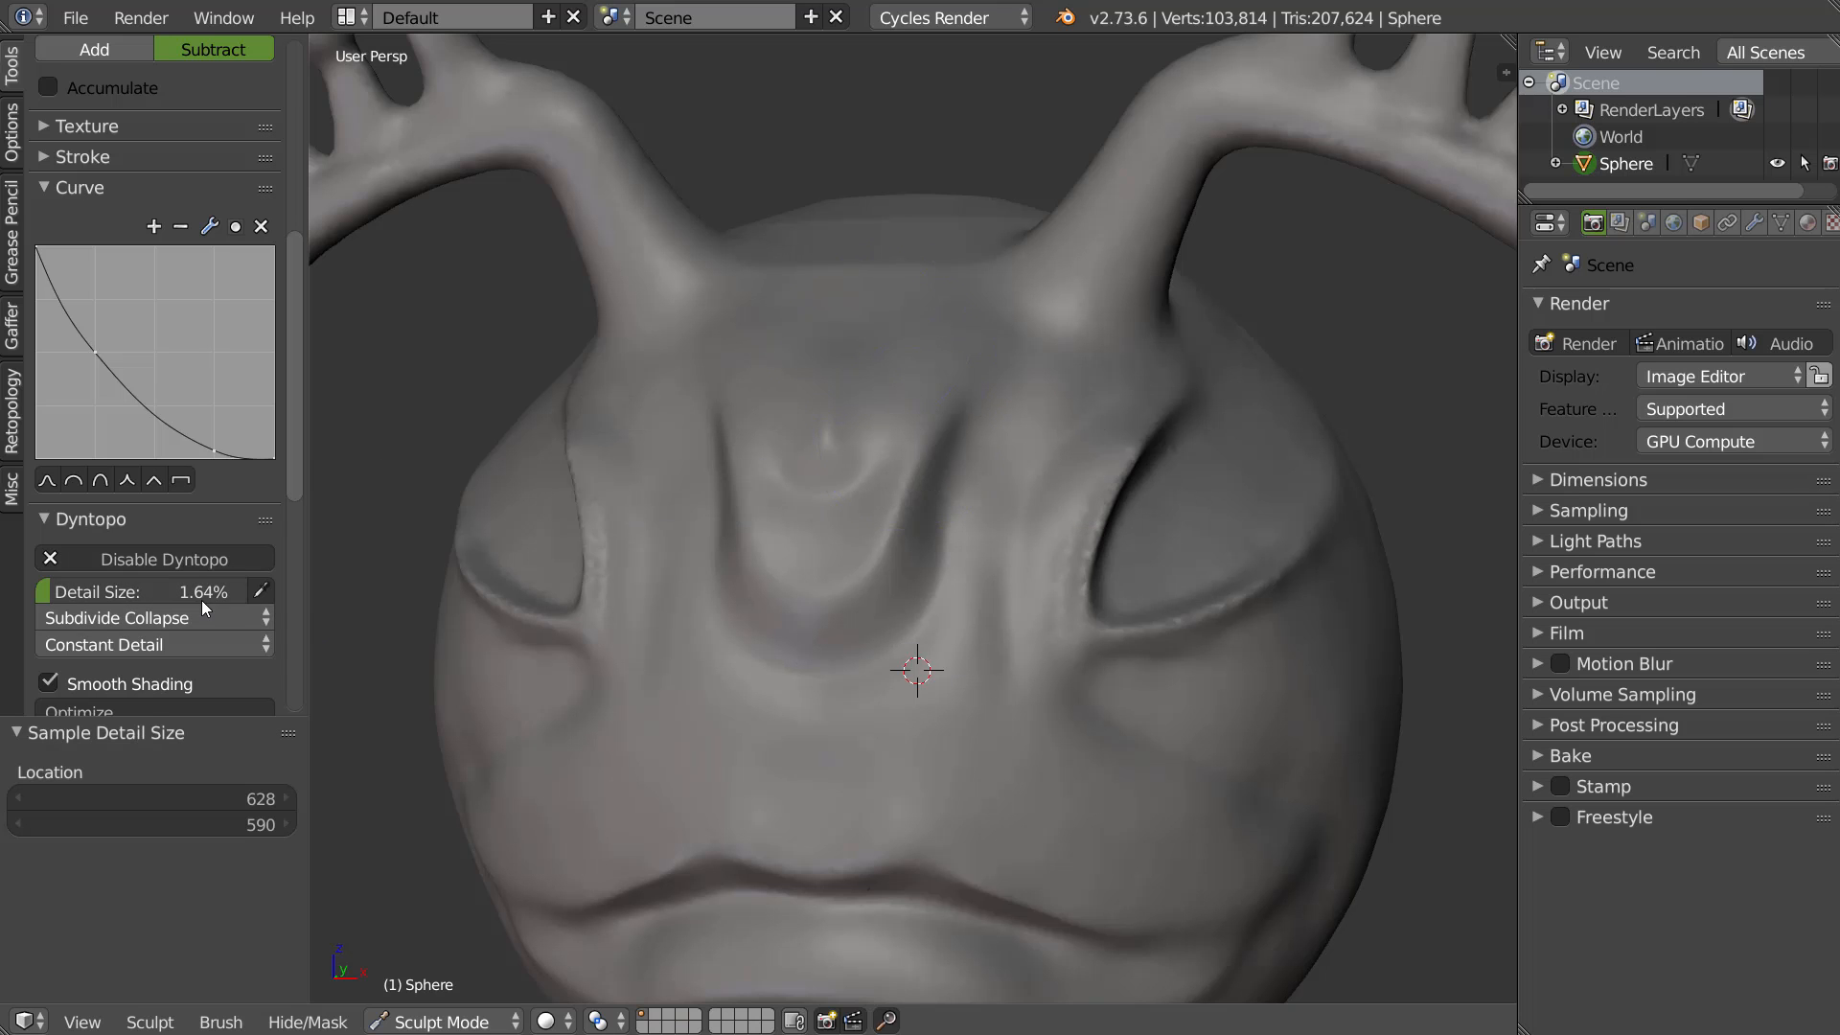
{"action": "scroll", "coordinate": [227, 598], "scroll_direction": "down", "scroll_amount": 6}
{"action": "scroll", "coordinate": [227, 598], "scroll_direction": "down", "scroll_amount": 3}
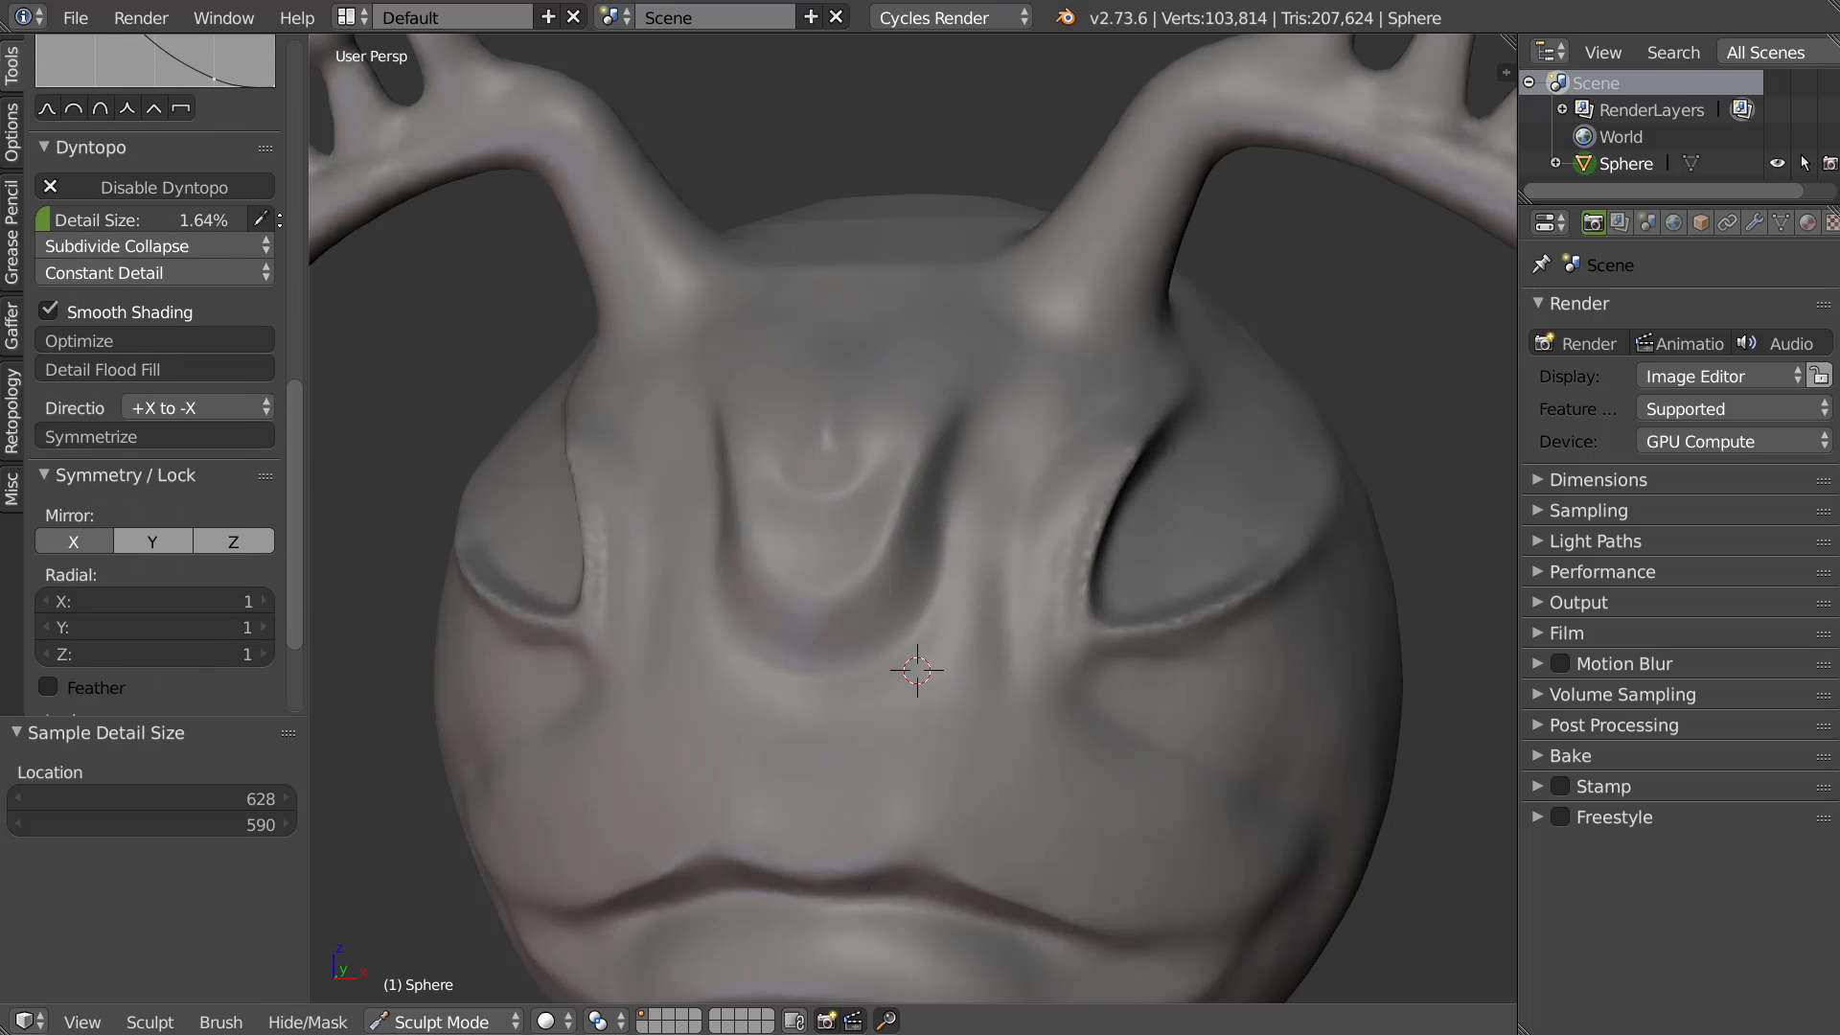
Try the Sharp and Rounde falloff curves on the Crease brush
{"action": "right_click", "coordinate": [910, 452]}
{"action": "left_click", "coordinate": [1064, 359]}
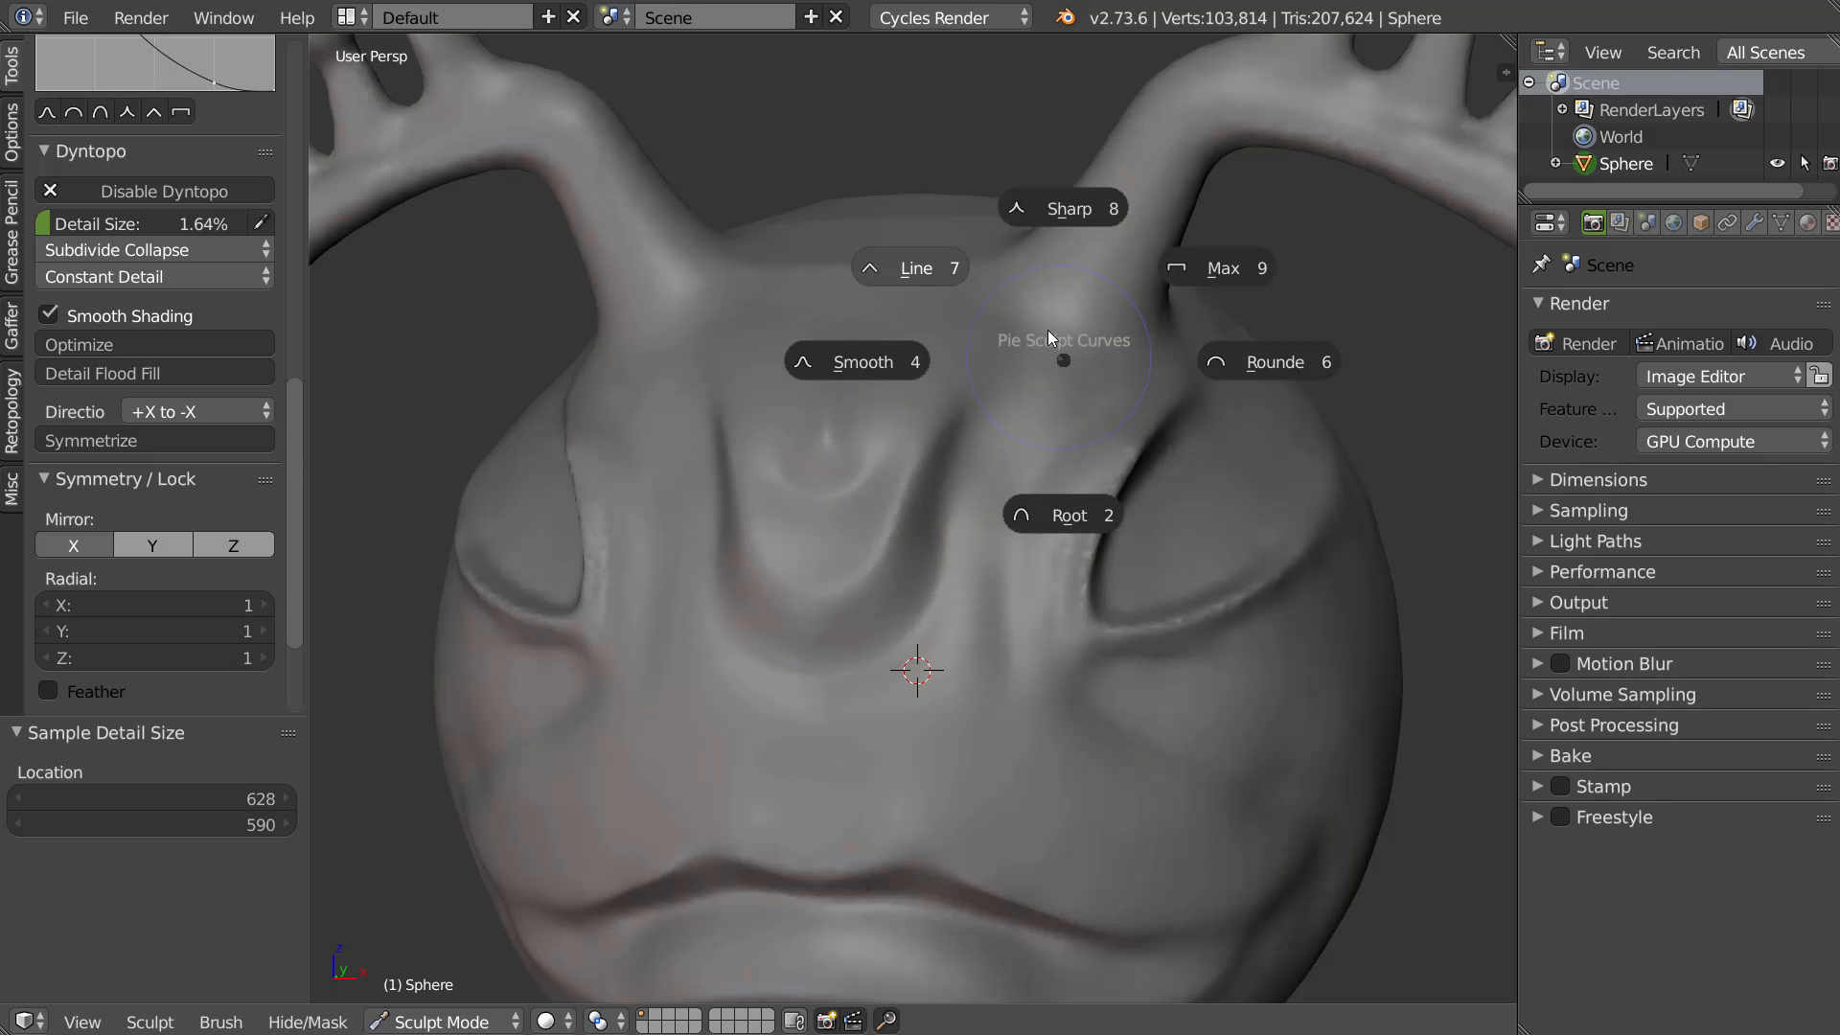
{"action": "left_click", "coordinate": [1058, 217]}
{"action": "scroll", "coordinate": [123, 120], "scroll_direction": "up", "scroll_amount": 5}
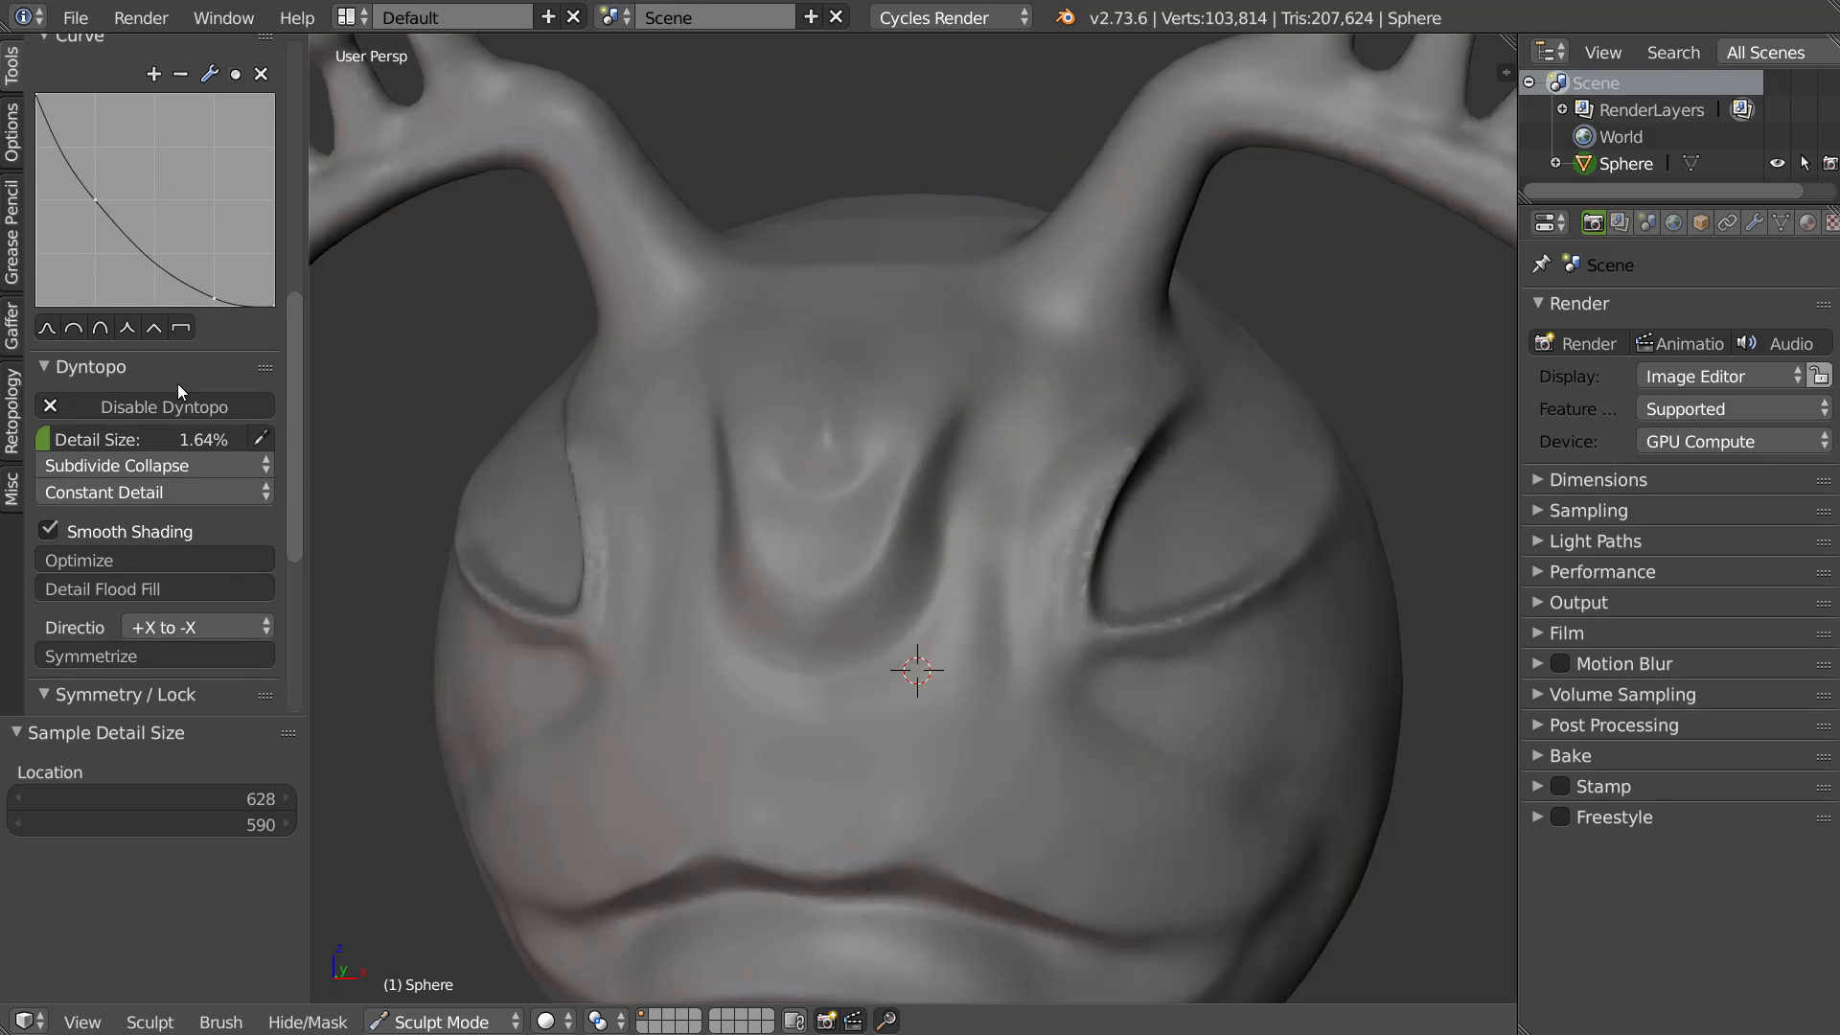
{"action": "right_click", "coordinate": [952, 403]}
{"action": "left_click", "coordinate": [1141, 318]}
{"action": "left_click", "coordinate": [1308, 325]}
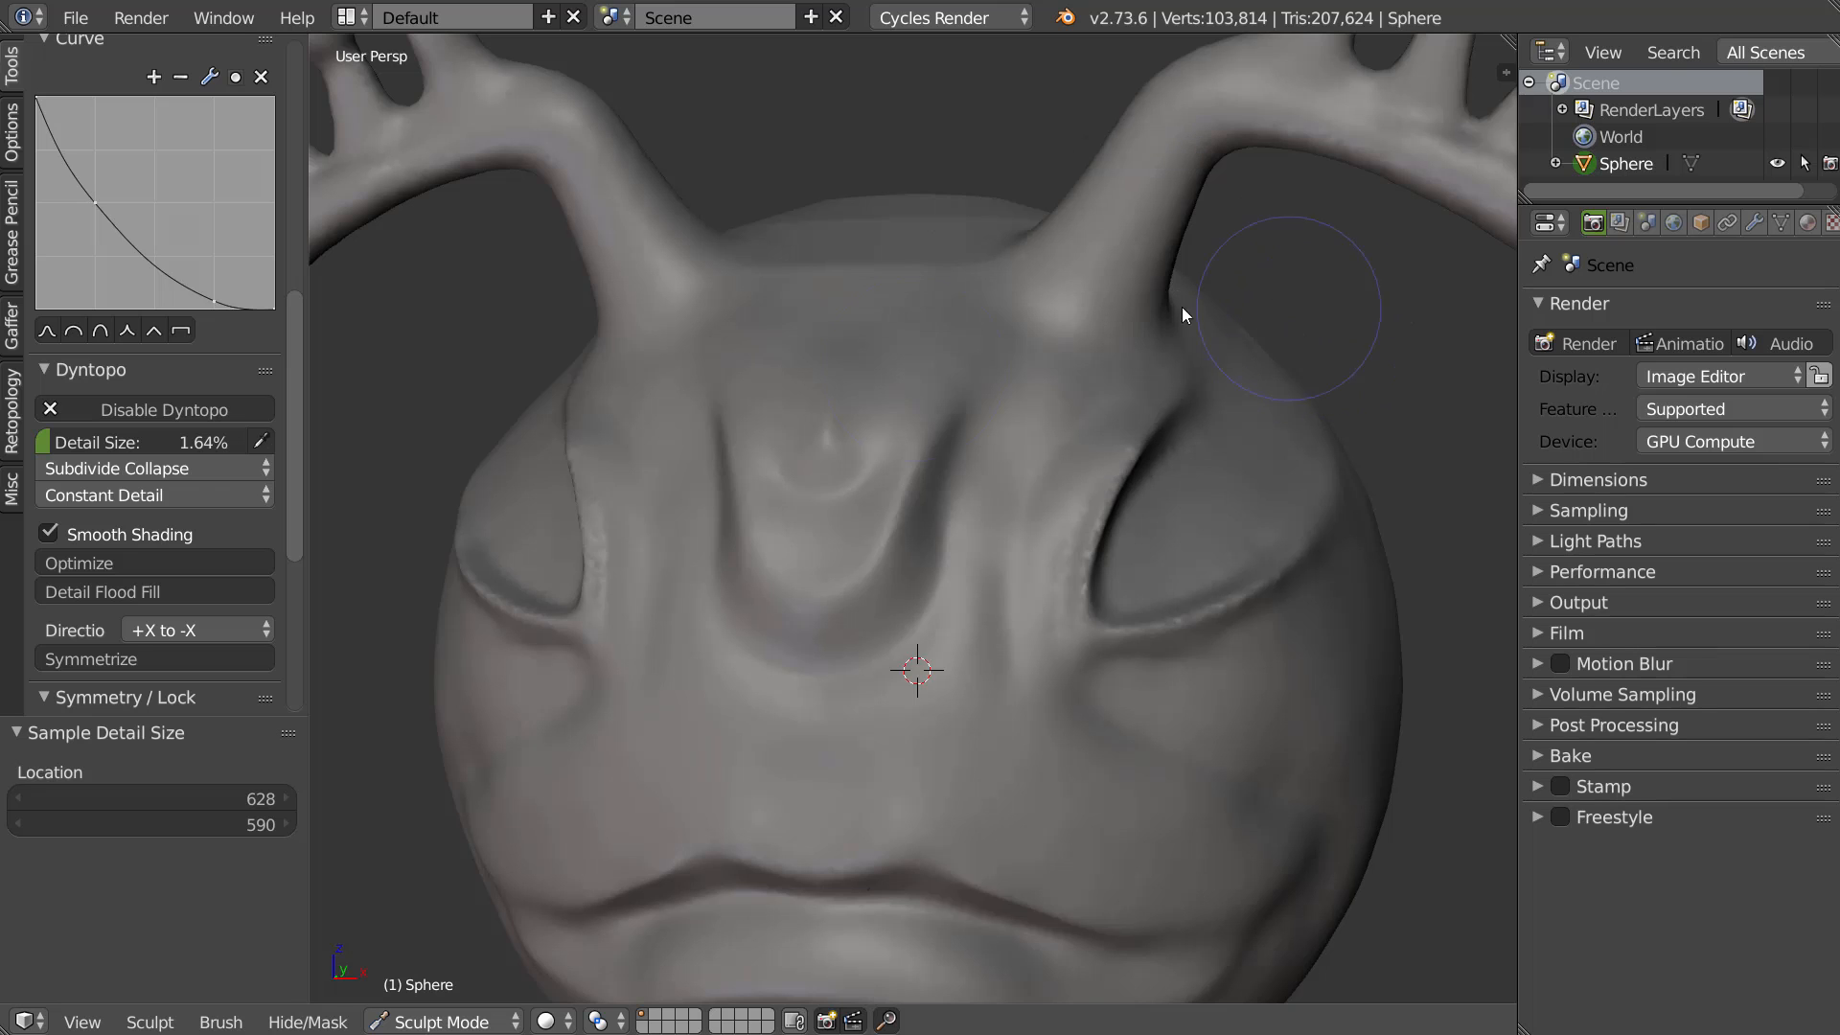
Apply Detail Flood Fill to the whole head at the 1.64% detail size
{"action": "right_click", "coordinate": [782, 398]}
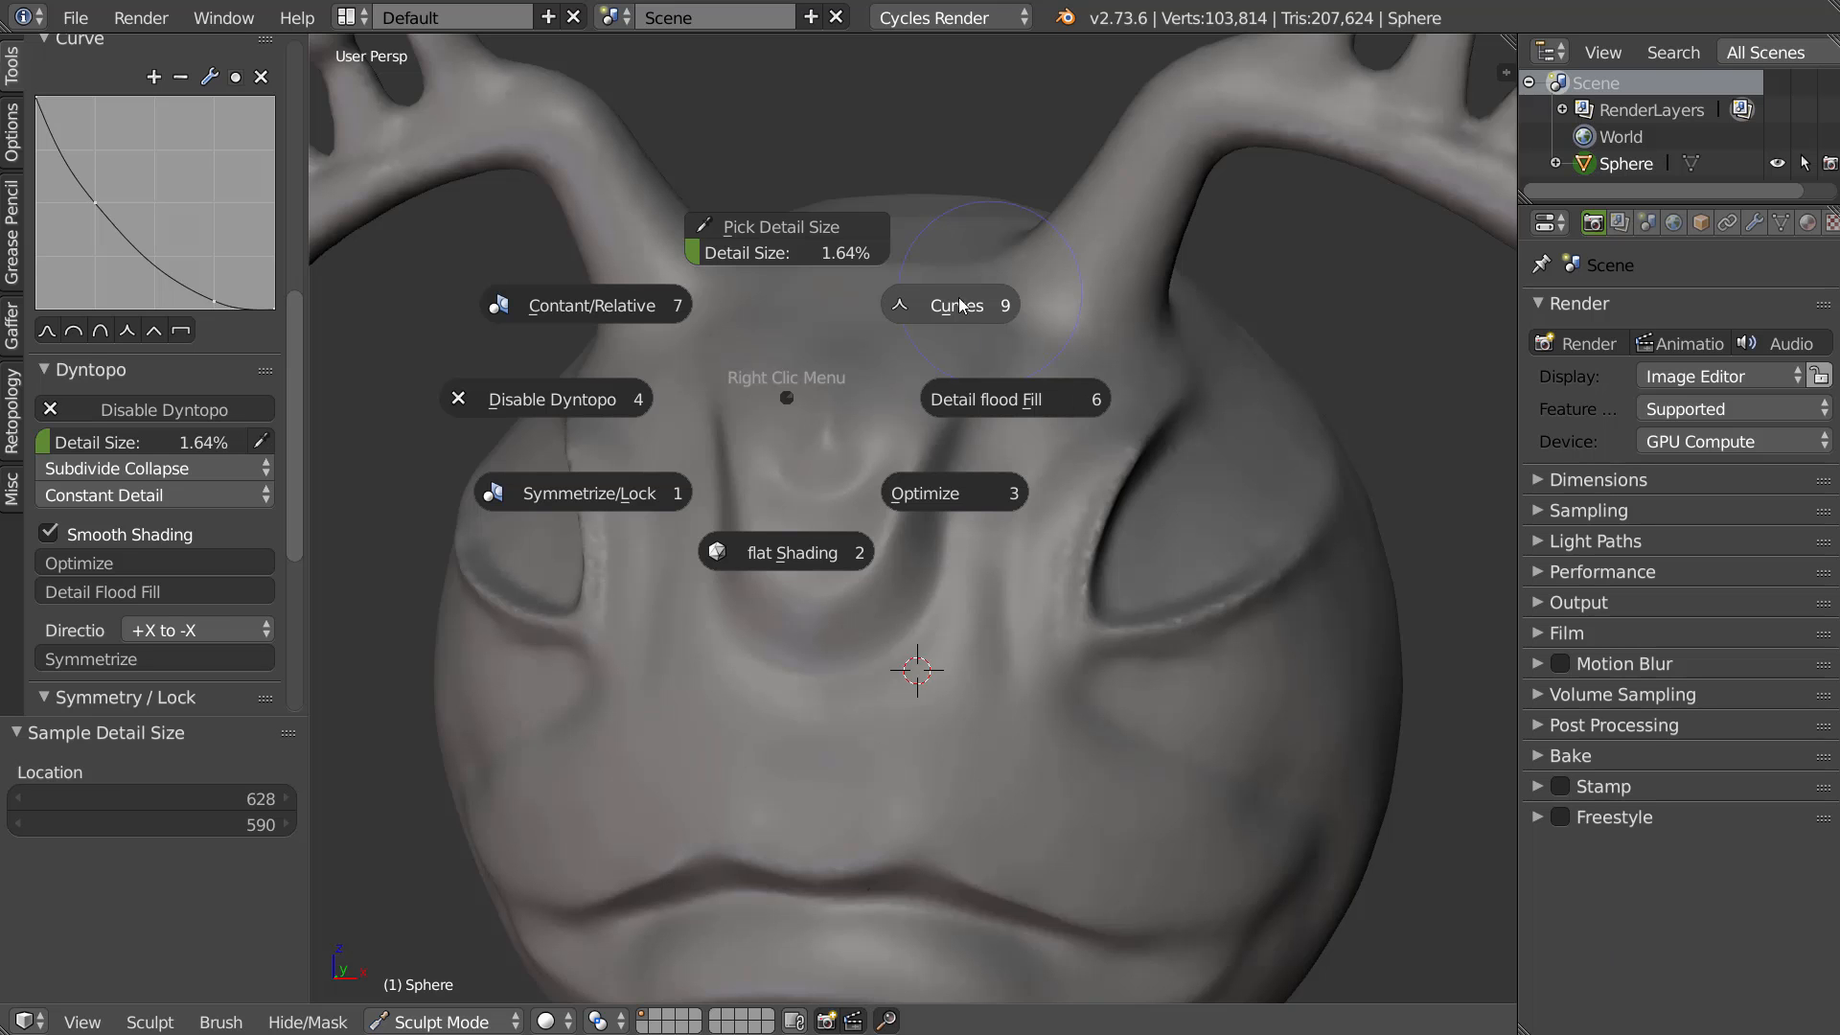
{"action": "left_click", "coordinate": [1014, 398]}
Try the Root falloff curve on the brush and set the curve to Smooth
{"action": "right_click", "coordinate": [1014, 516]}
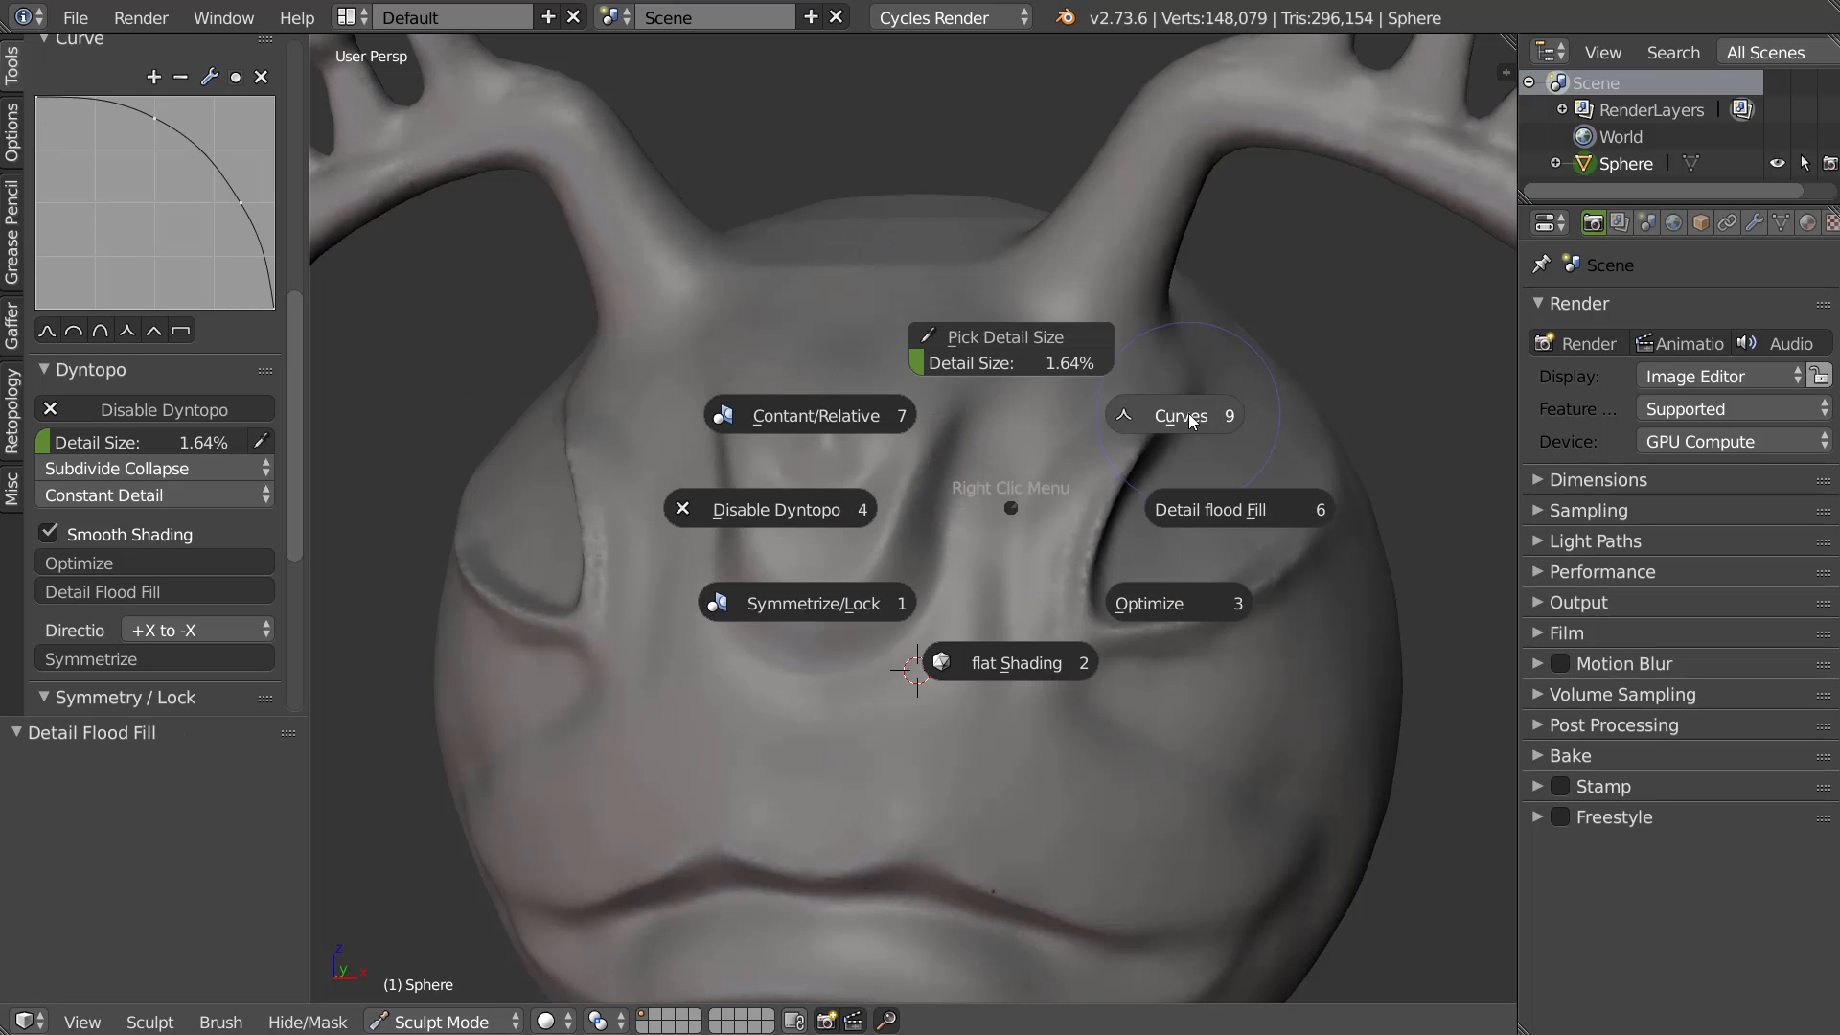
{"action": "left_click", "coordinate": [1174, 412]}
{"action": "left_click", "coordinate": [1182, 573]}
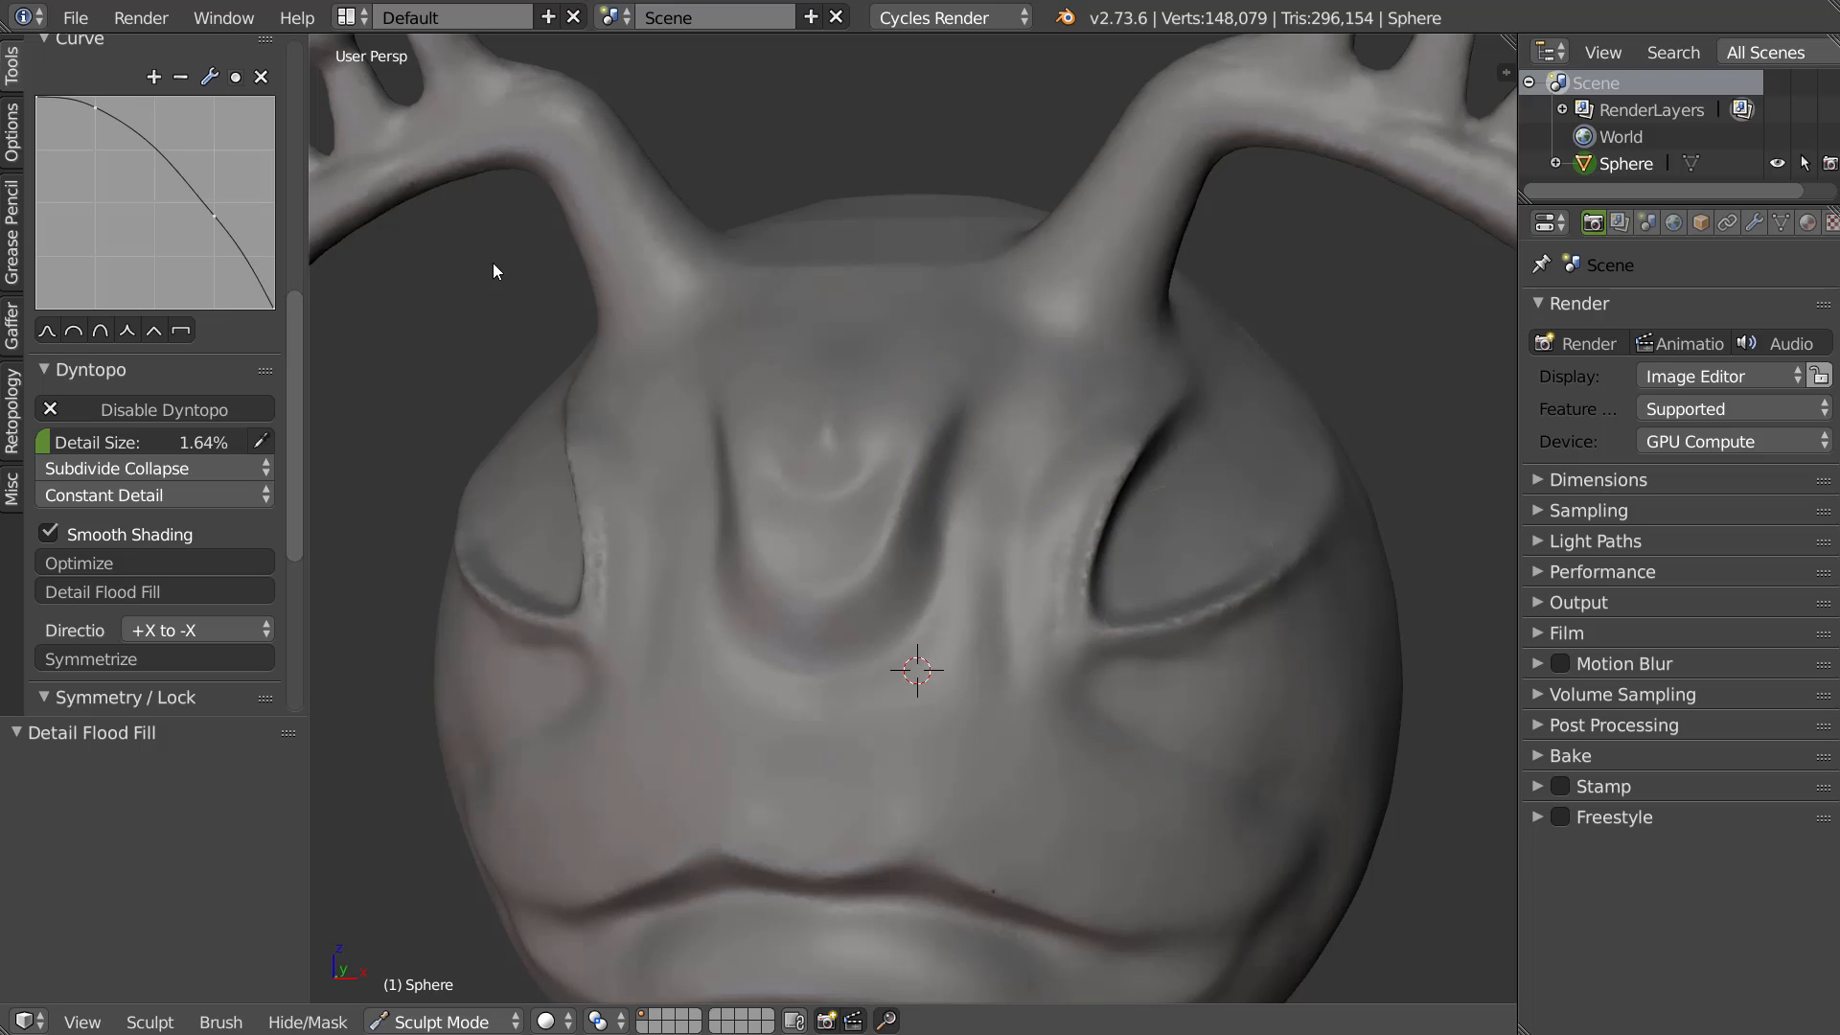
{"action": "right_click", "coordinate": [1073, 484]}
{"action": "left_click", "coordinate": [1245, 388]}
{"action": "left_click", "coordinate": [1026, 389]}
{"action": "scroll", "coordinate": [155, 207], "scroll_direction": "down", "scroll_amount": 5}
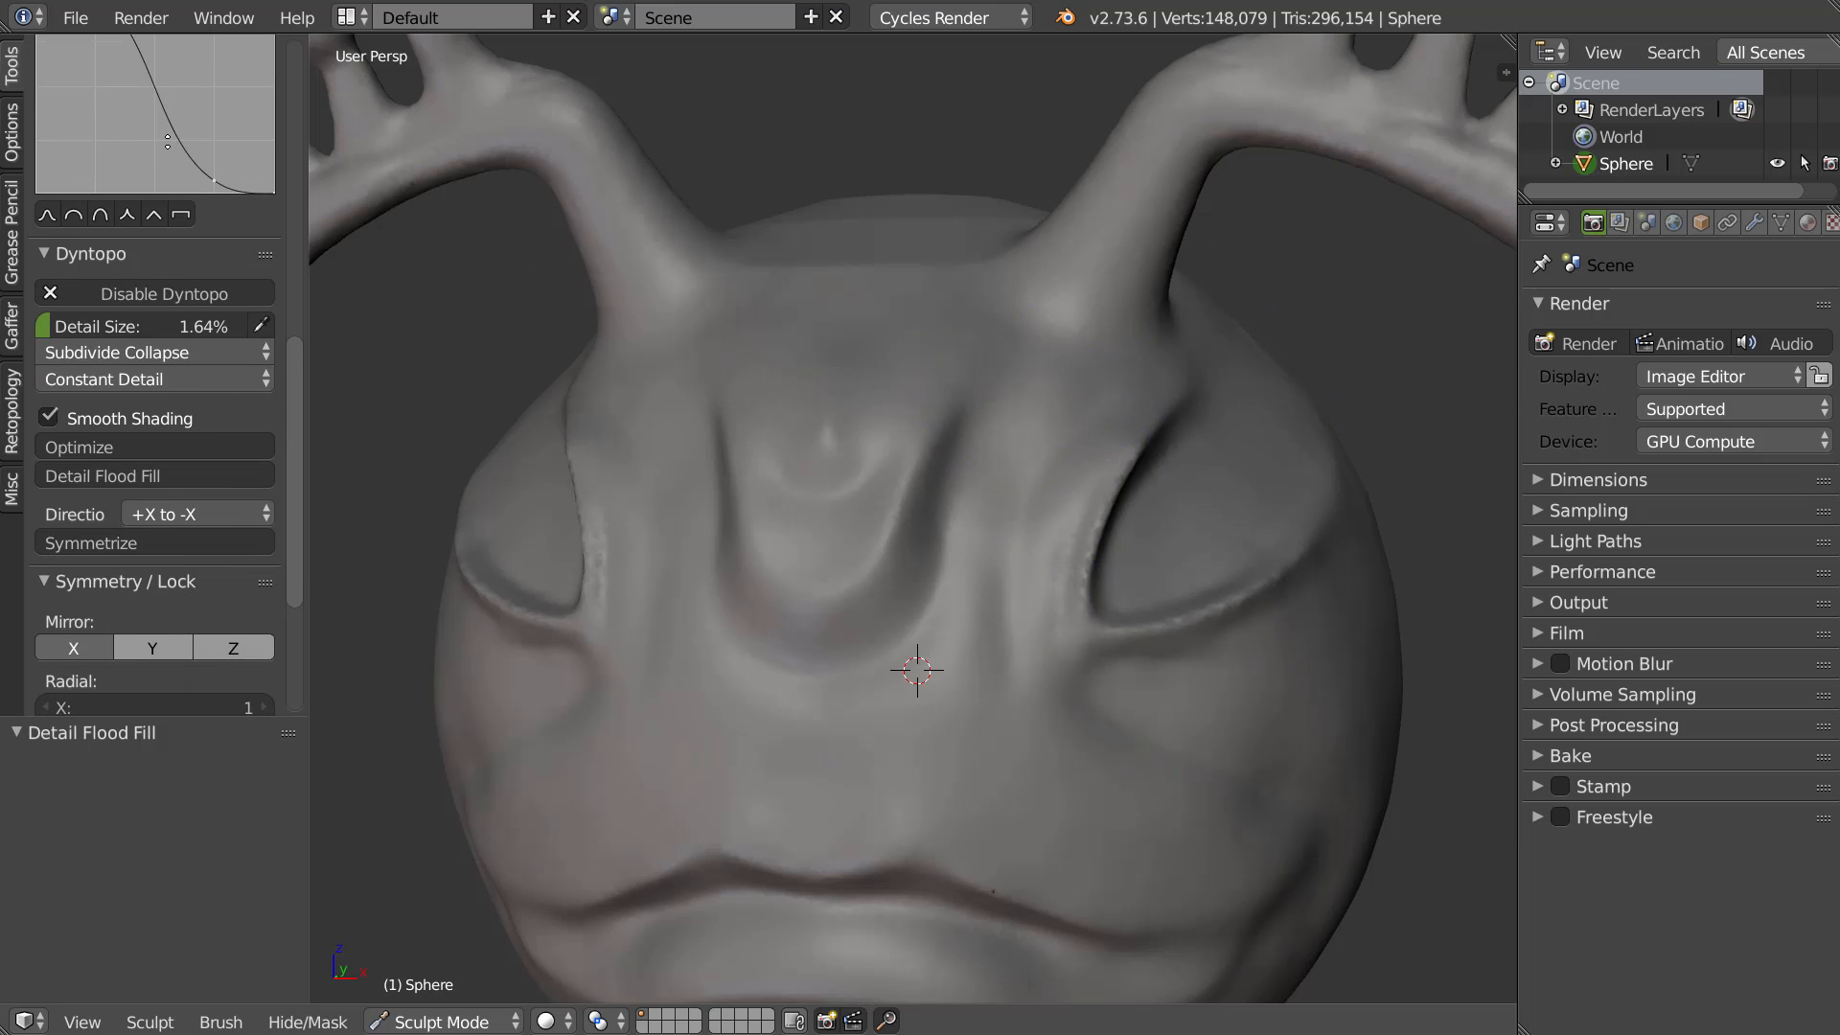
Set the Dyntopo detail size to 21.03%
{"action": "right_click", "coordinate": [975, 489]}
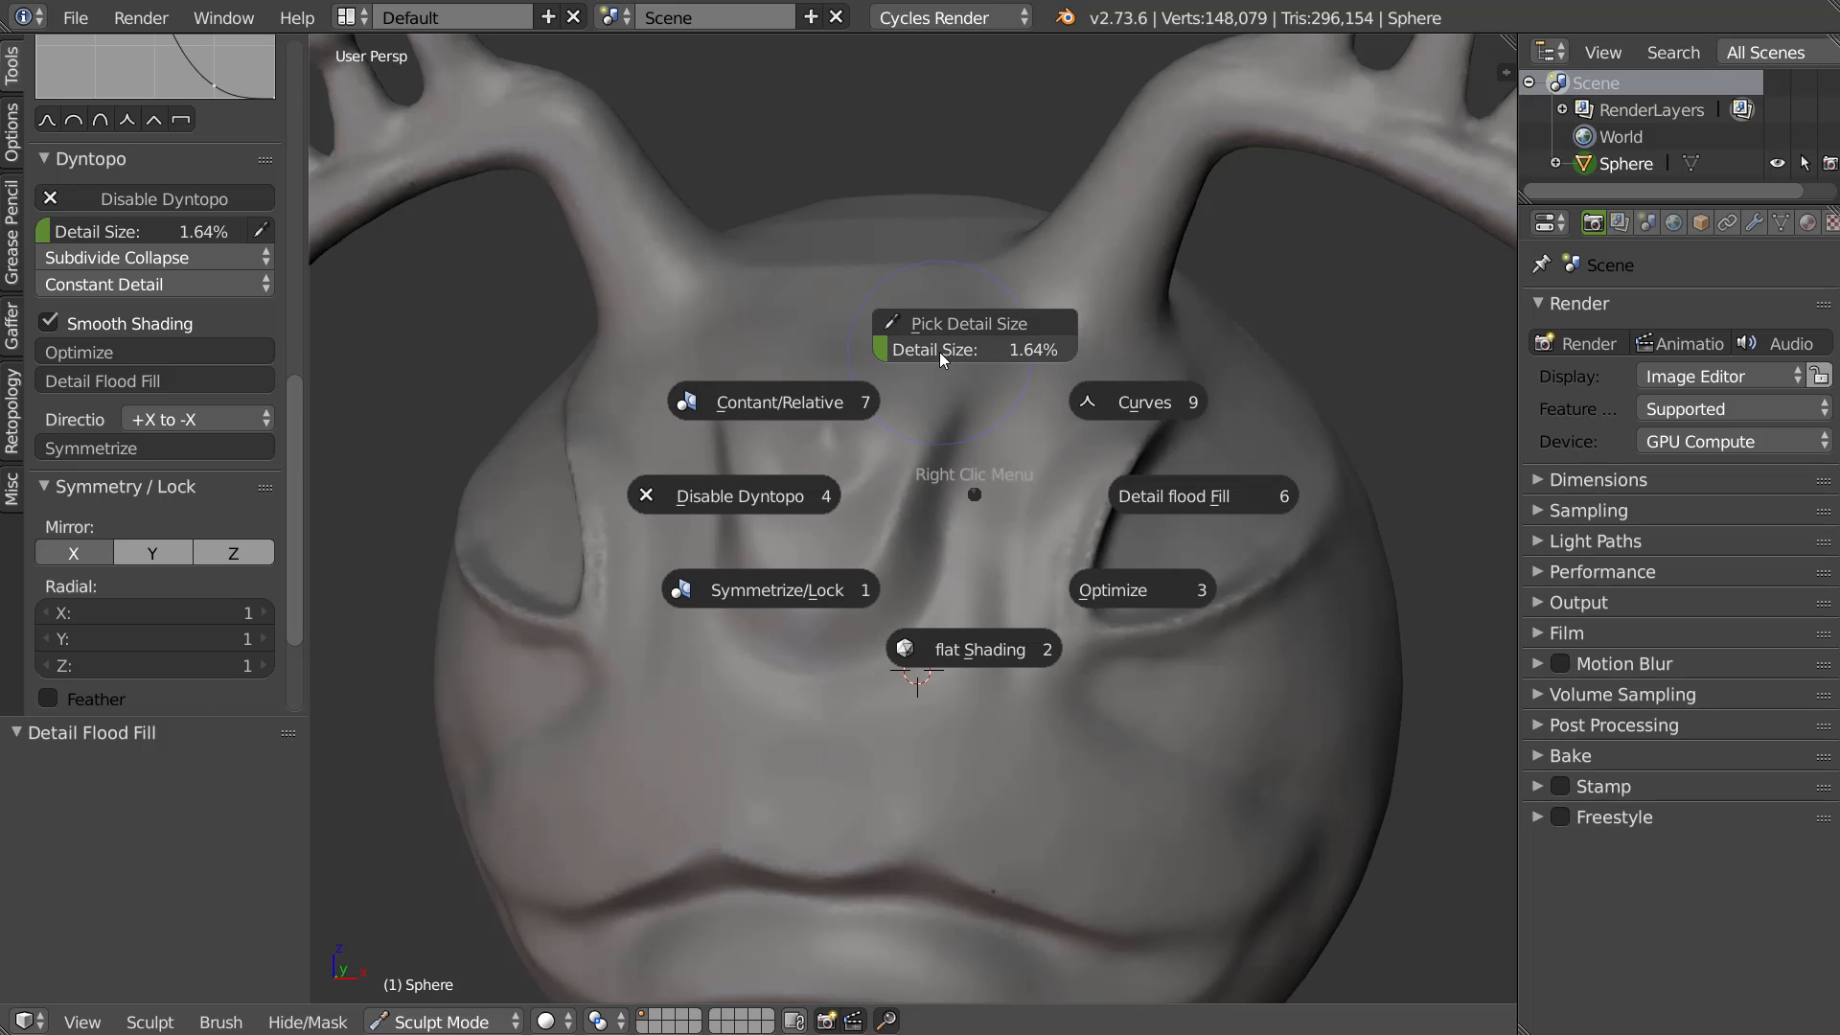
{"action": "mouse_move", "coordinate": [945, 349]}
{"action": "left_mouse_down"}
{"action": "mouse_move", "coordinate": [1068, 368]}
{"action": "mouse_move", "coordinate": [966, 359]}
{"action": "mouse_move", "coordinate": [1061, 372]}
{"action": "mouse_move", "coordinate": [966, 378]}
{"action": "mouse_move", "coordinate": [1004, 383]}
{"action": "left_mouse_up"}
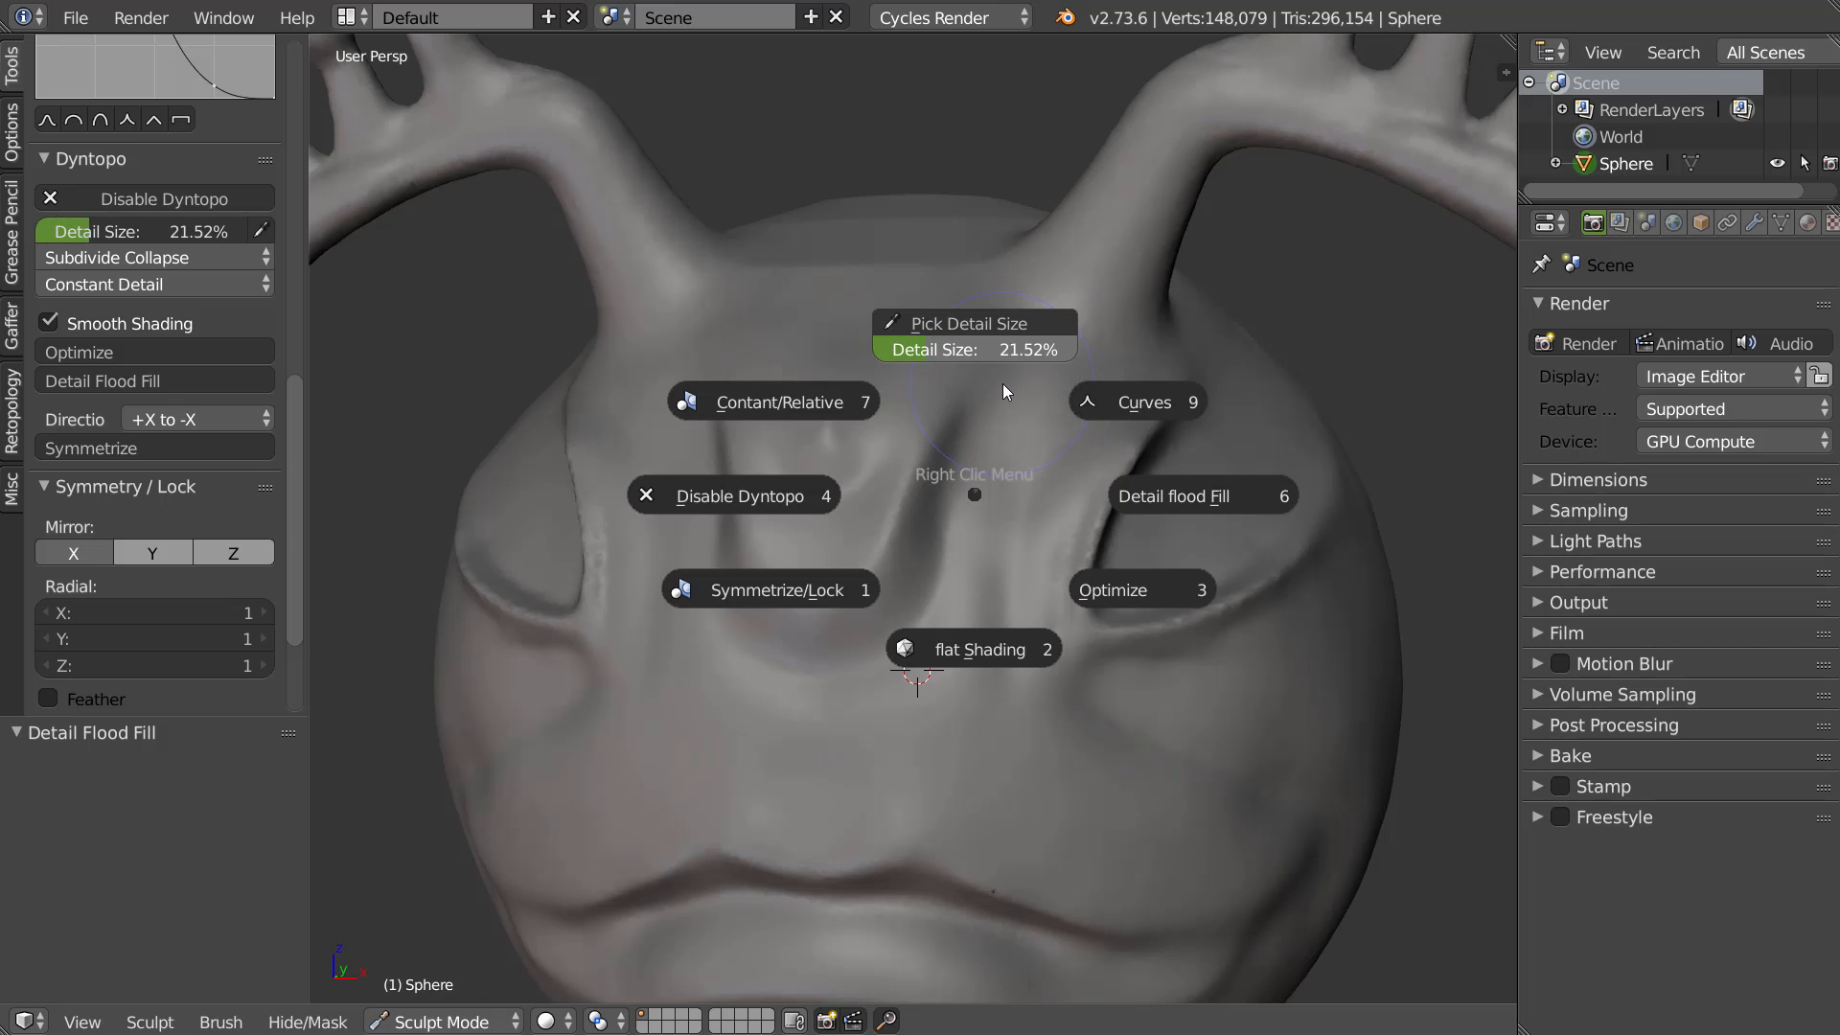
{"action": "left_click_drag", "start_coordinate": [1006, 390], "coordinate": [1011, 432]}
Review the Constant/Relative choices for Dyntopo, including Relative, Subdivide, Collapse and Subdiv Collapse
{"action": "key", "text": "w"}
{"action": "left_click", "coordinate": [719, 360]}
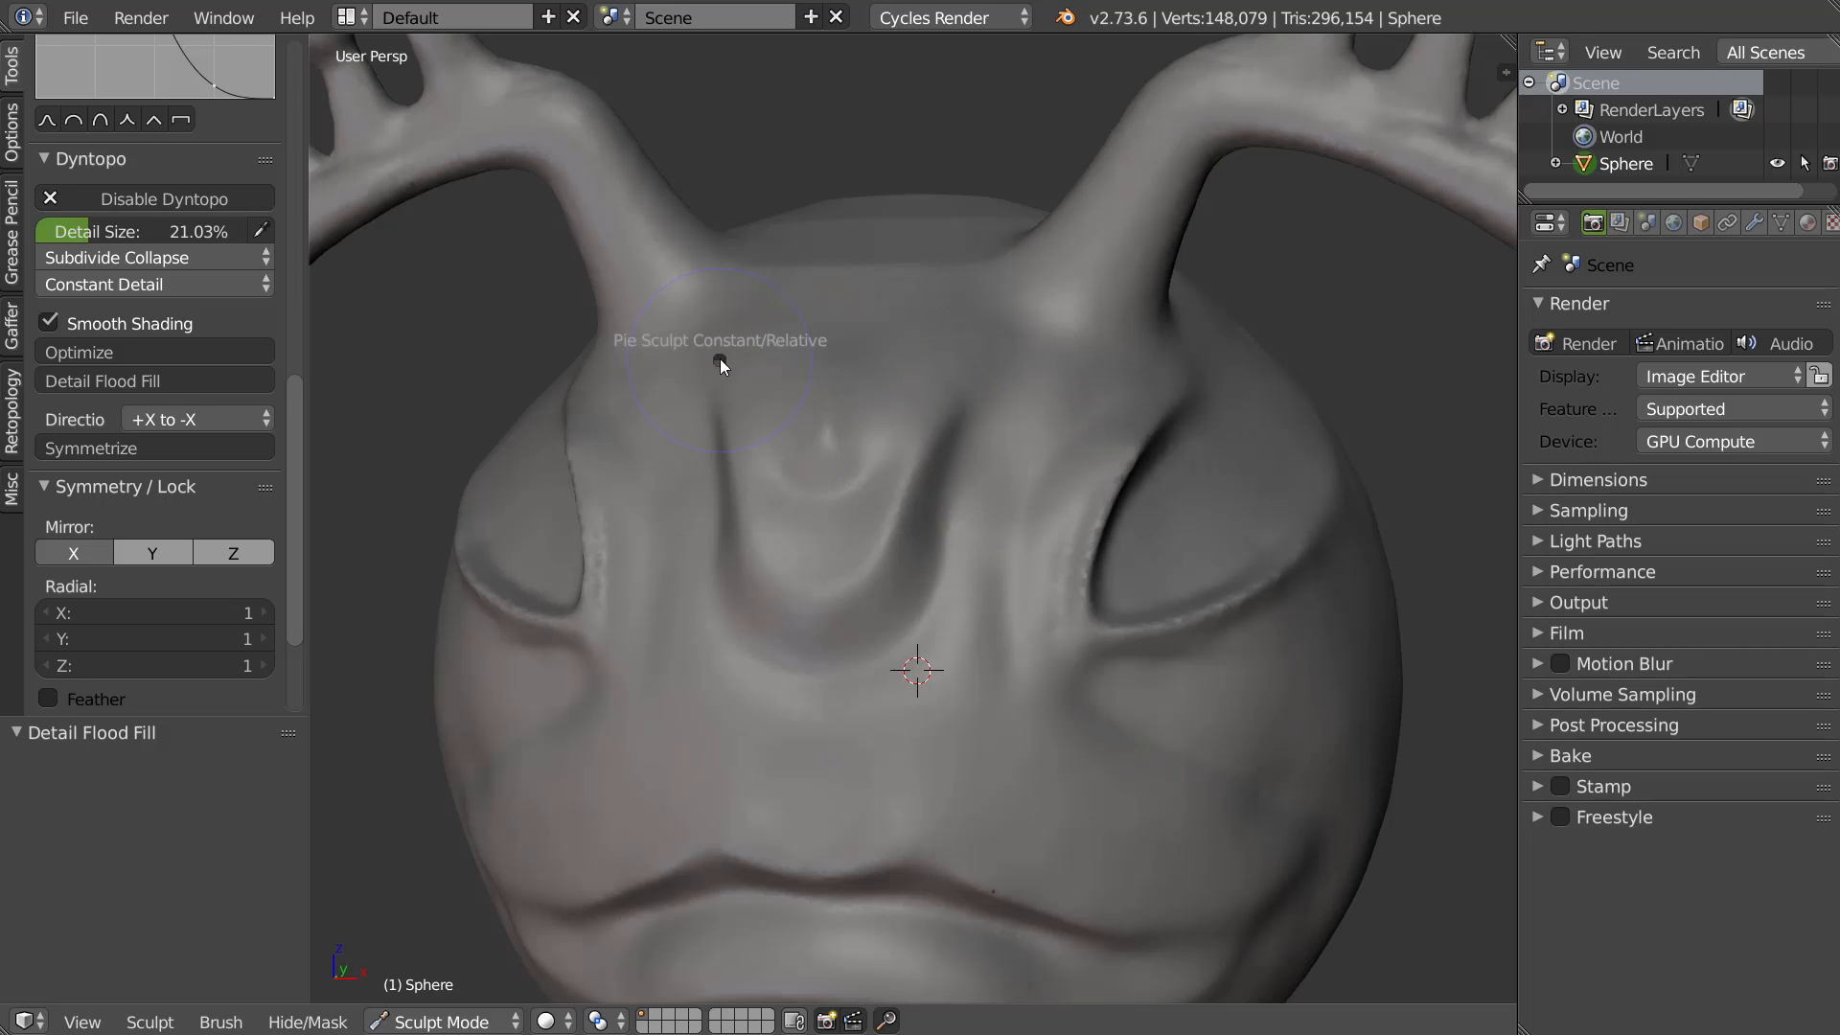
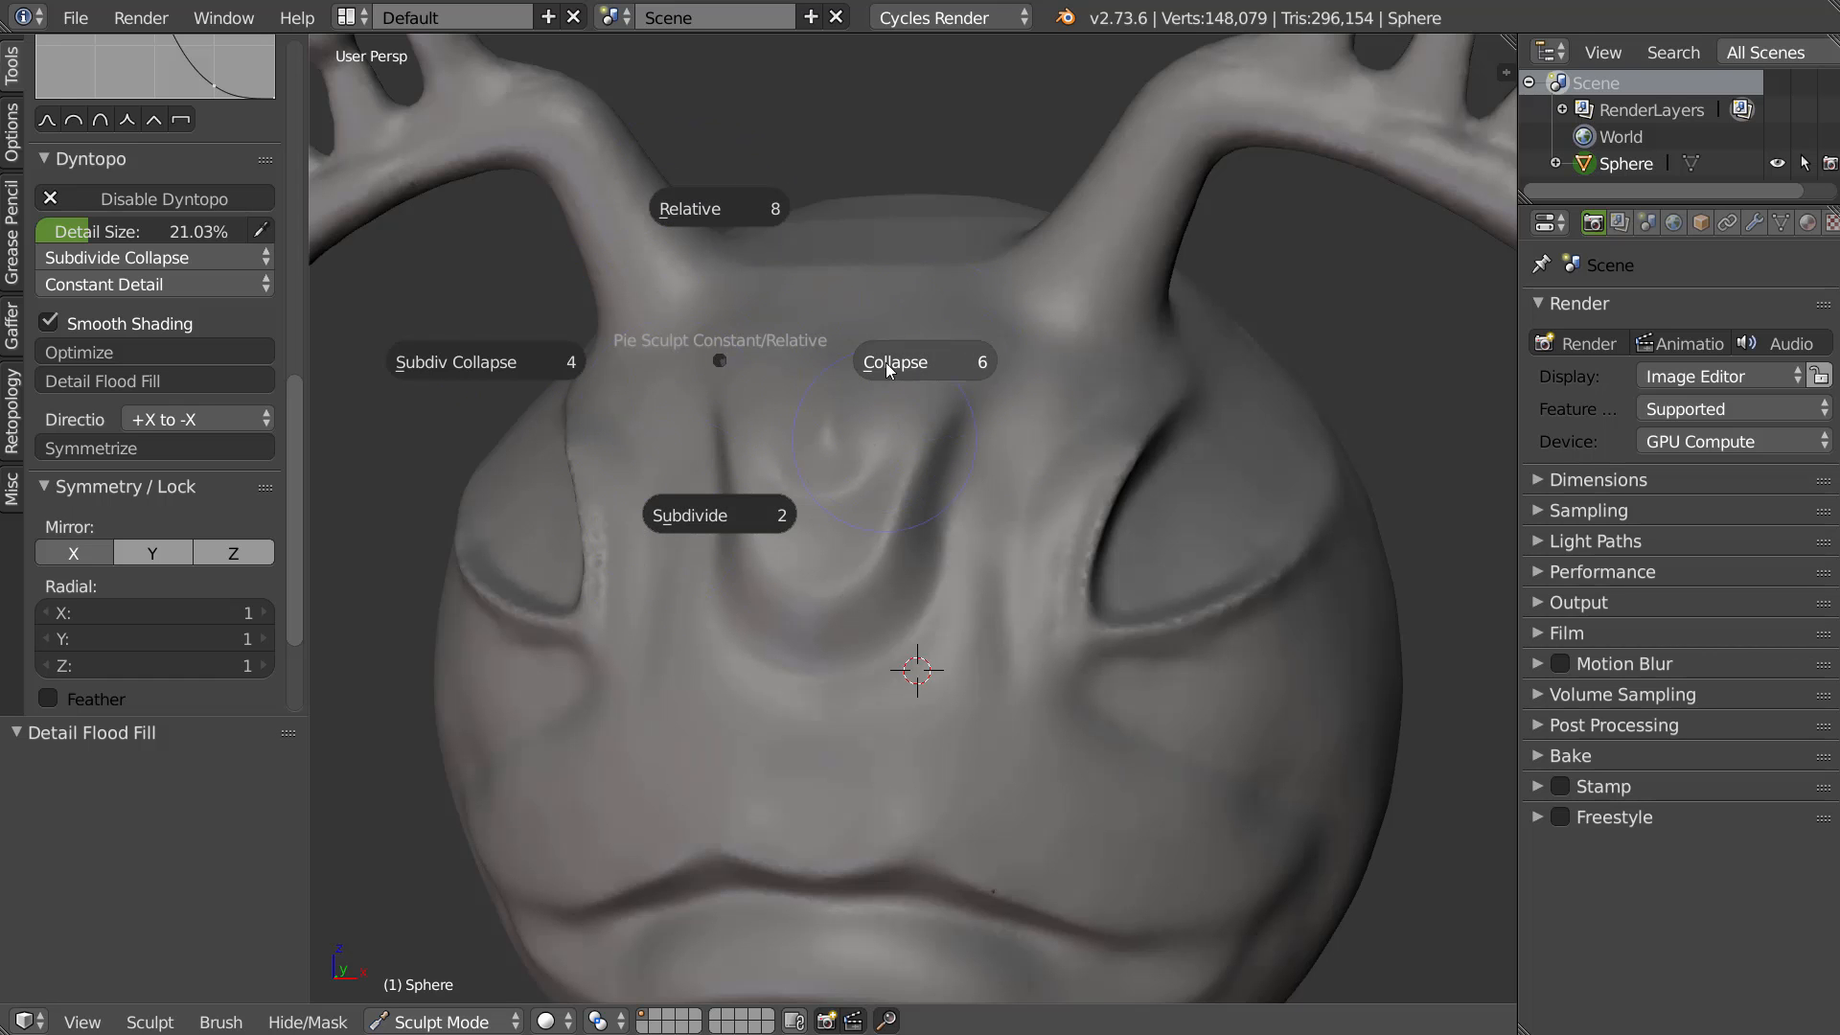
{"action": "key", "text": "Escape"}
Unlock the X sculpt symmetry and lock the Y and Z symmetry
{"action": "key", "text": "ctrl+d"}
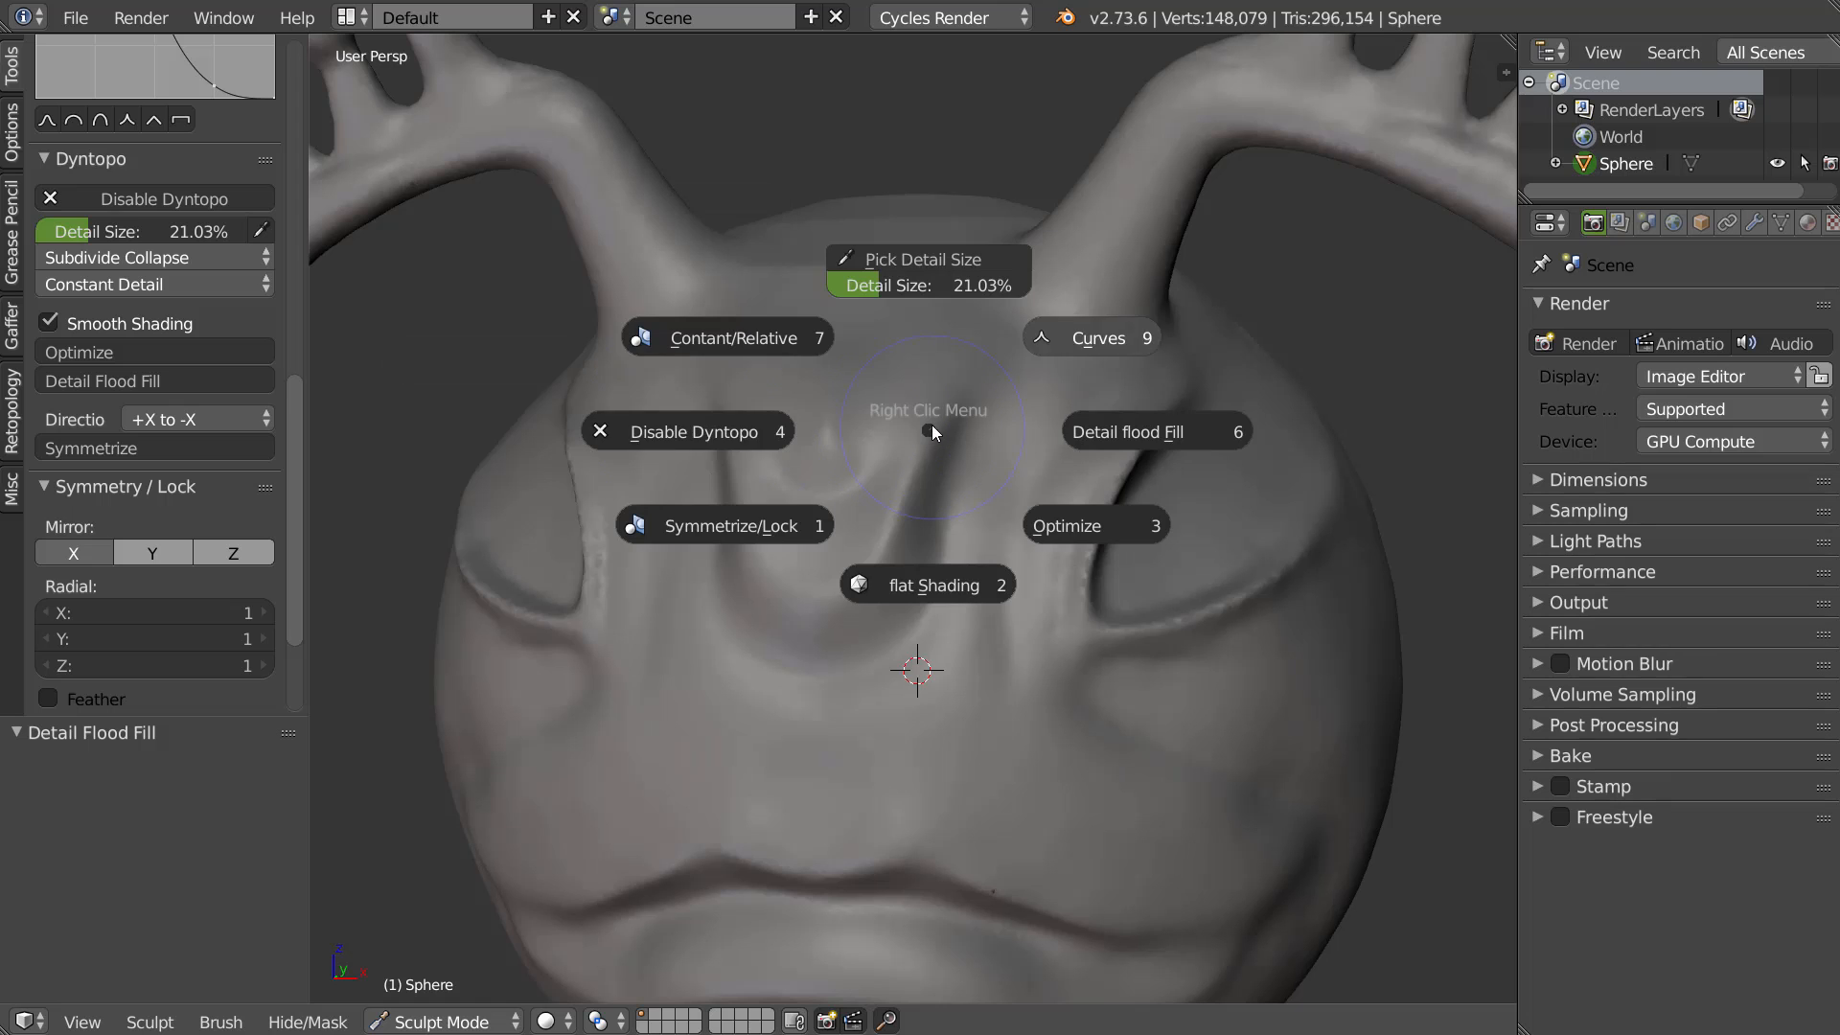
{"action": "left_click", "coordinate": [728, 535]}
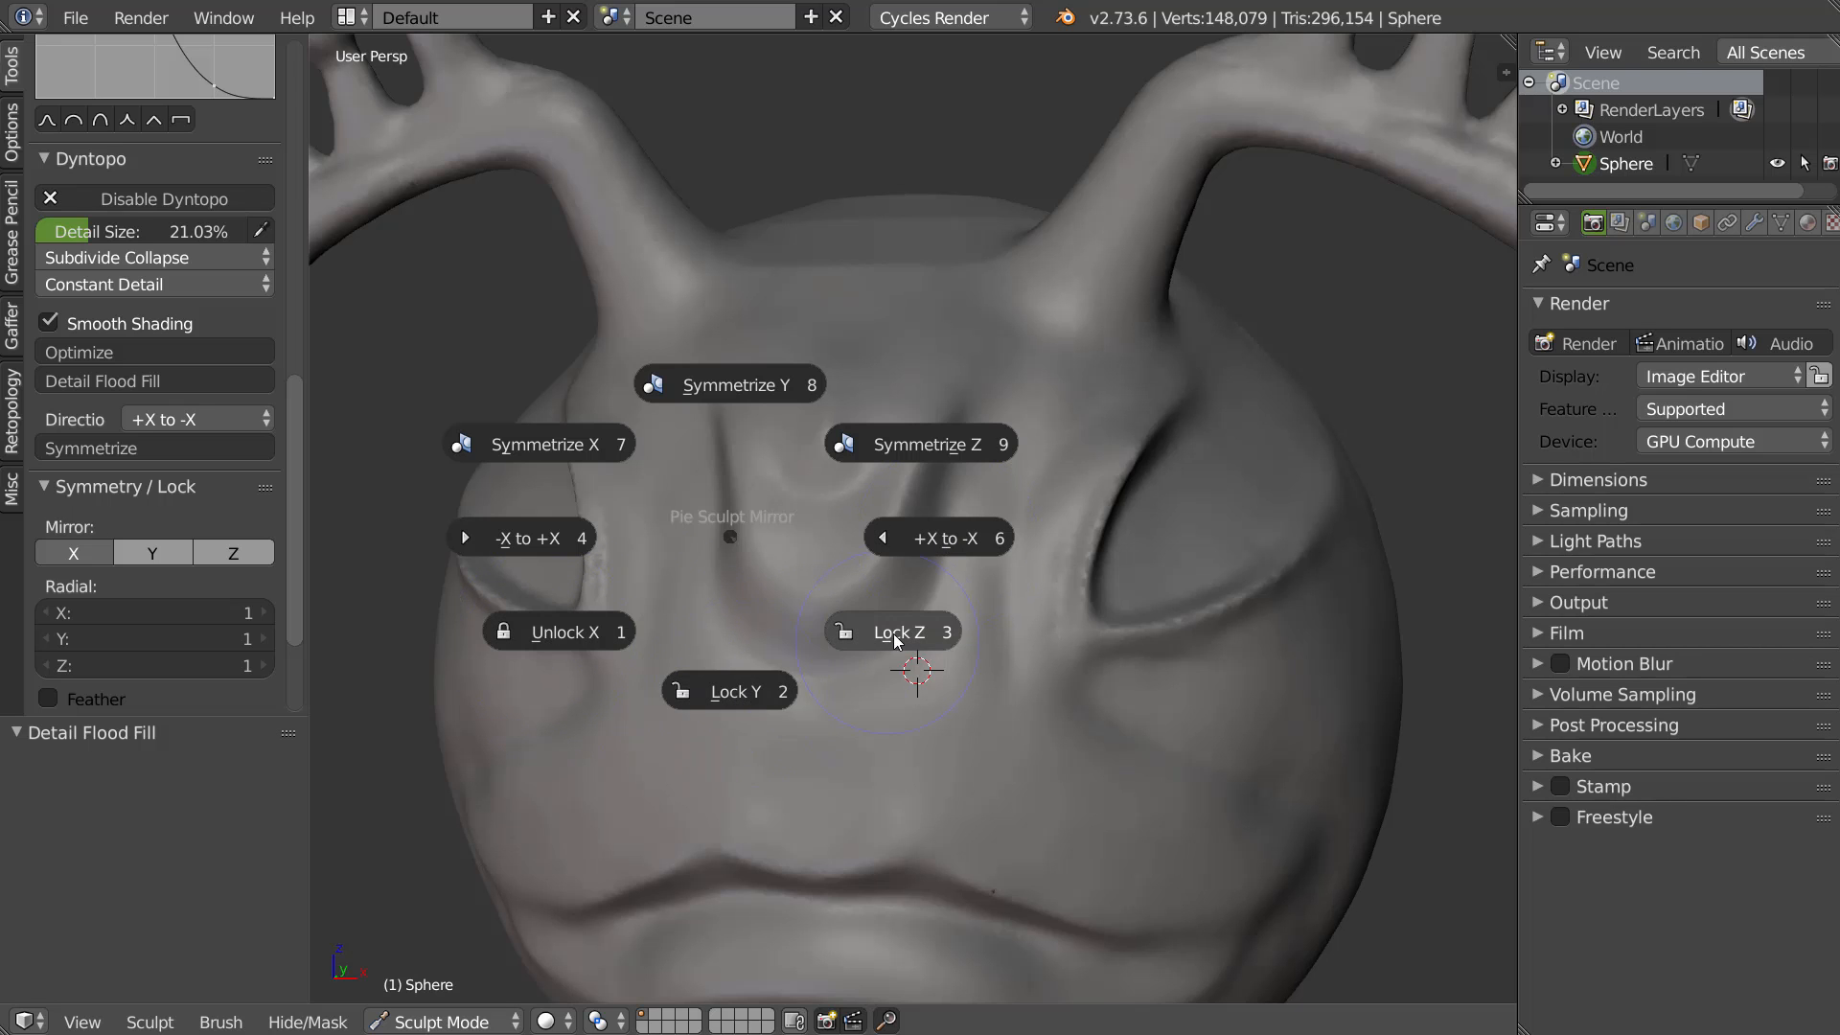
{"action": "left_click", "coordinate": [550, 642]}
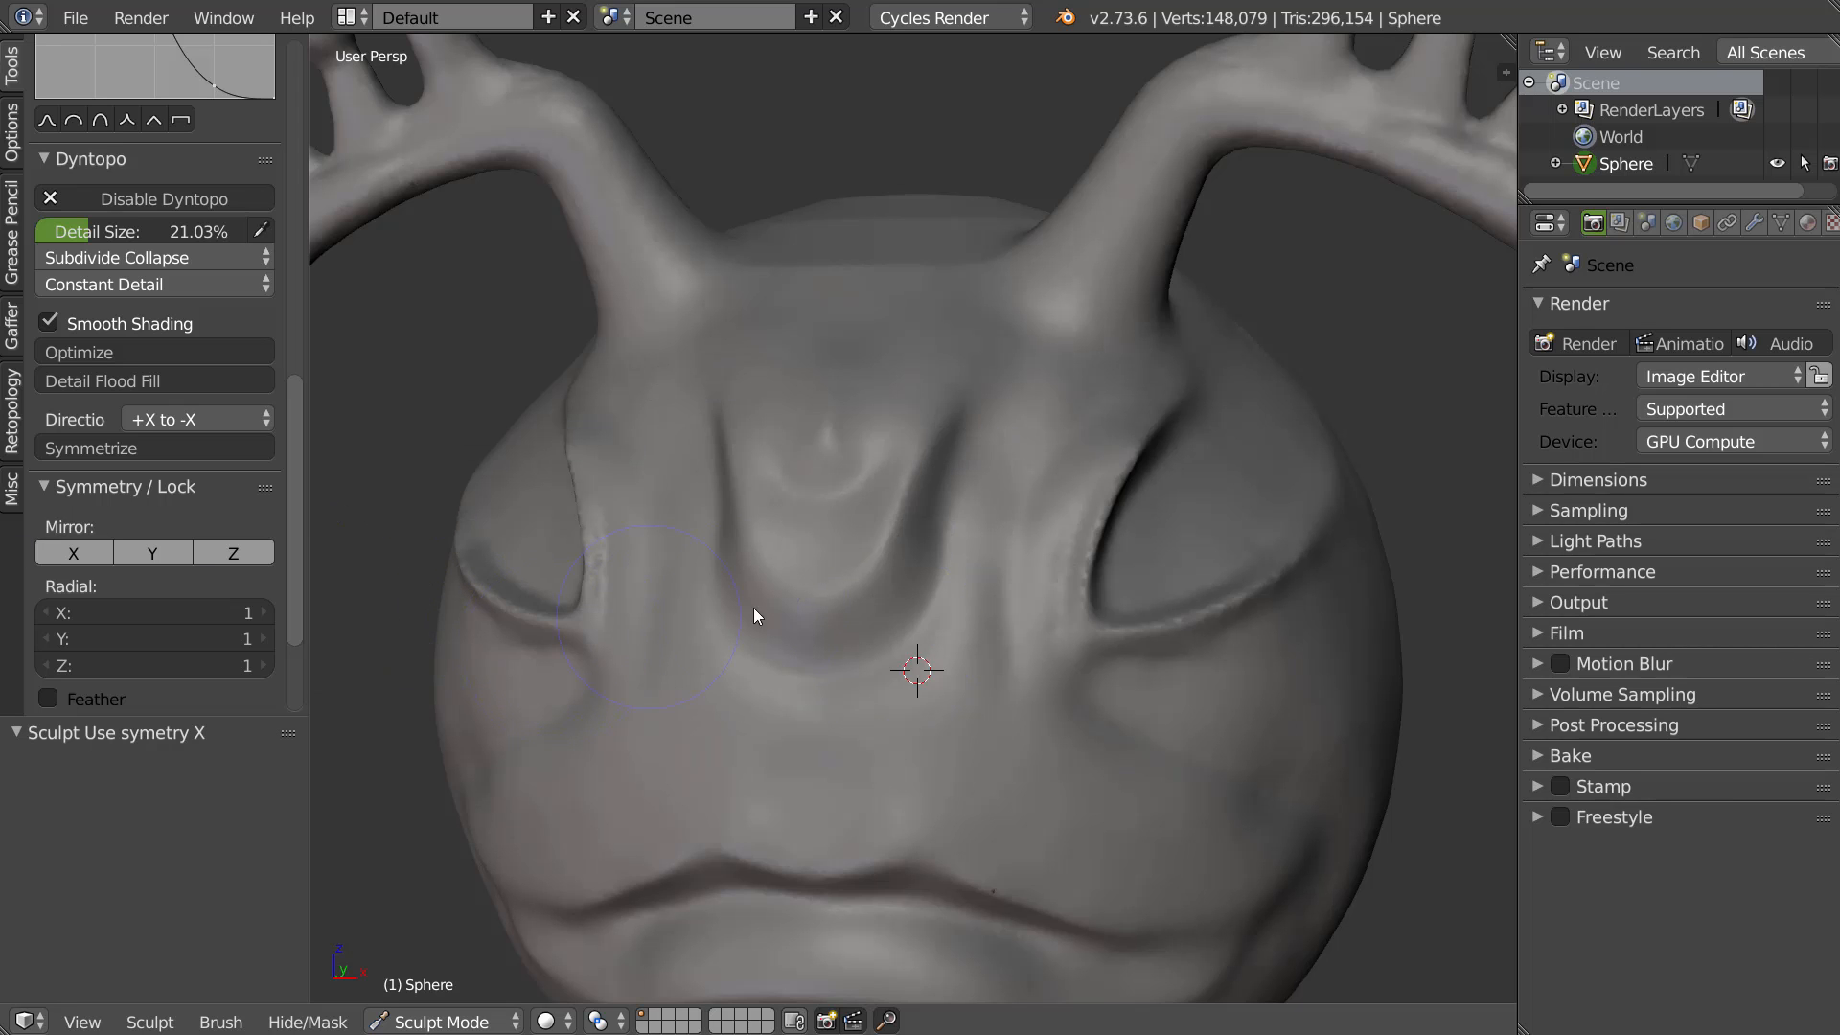
{"action": "right_click", "coordinate": [752, 600]}
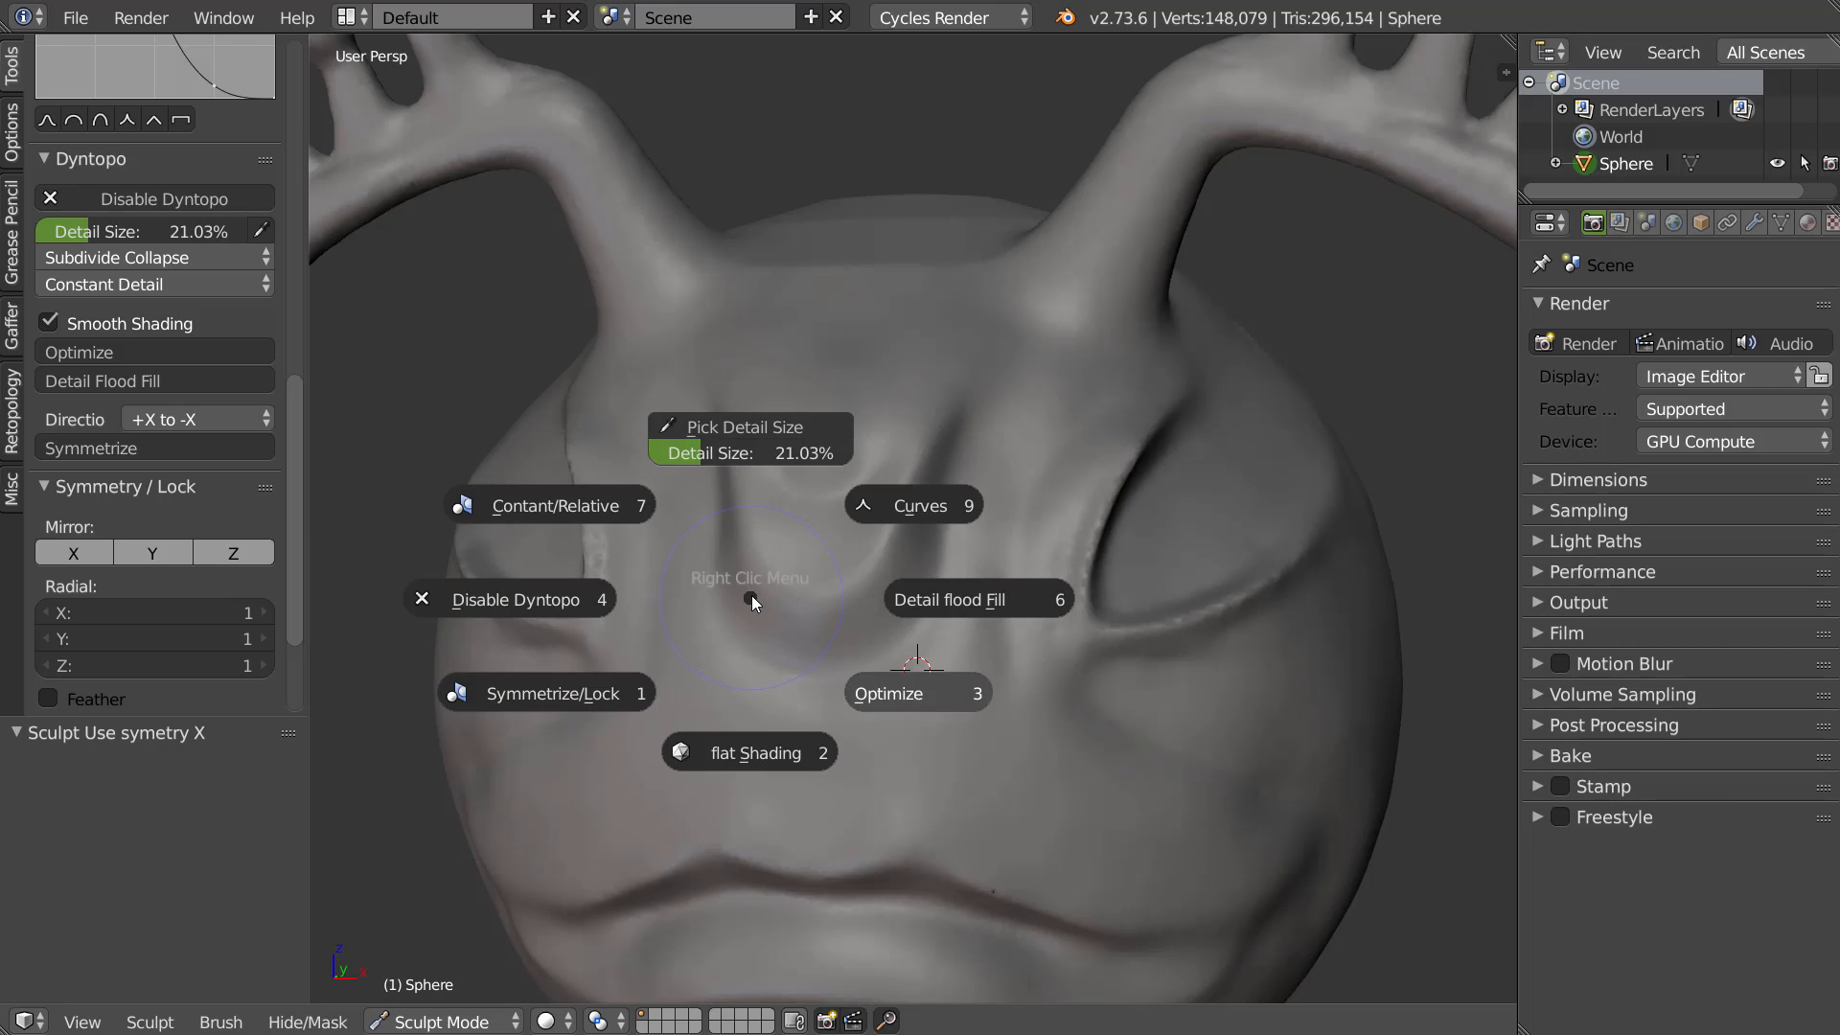
{"action": "left_click", "coordinate": [562, 711]}
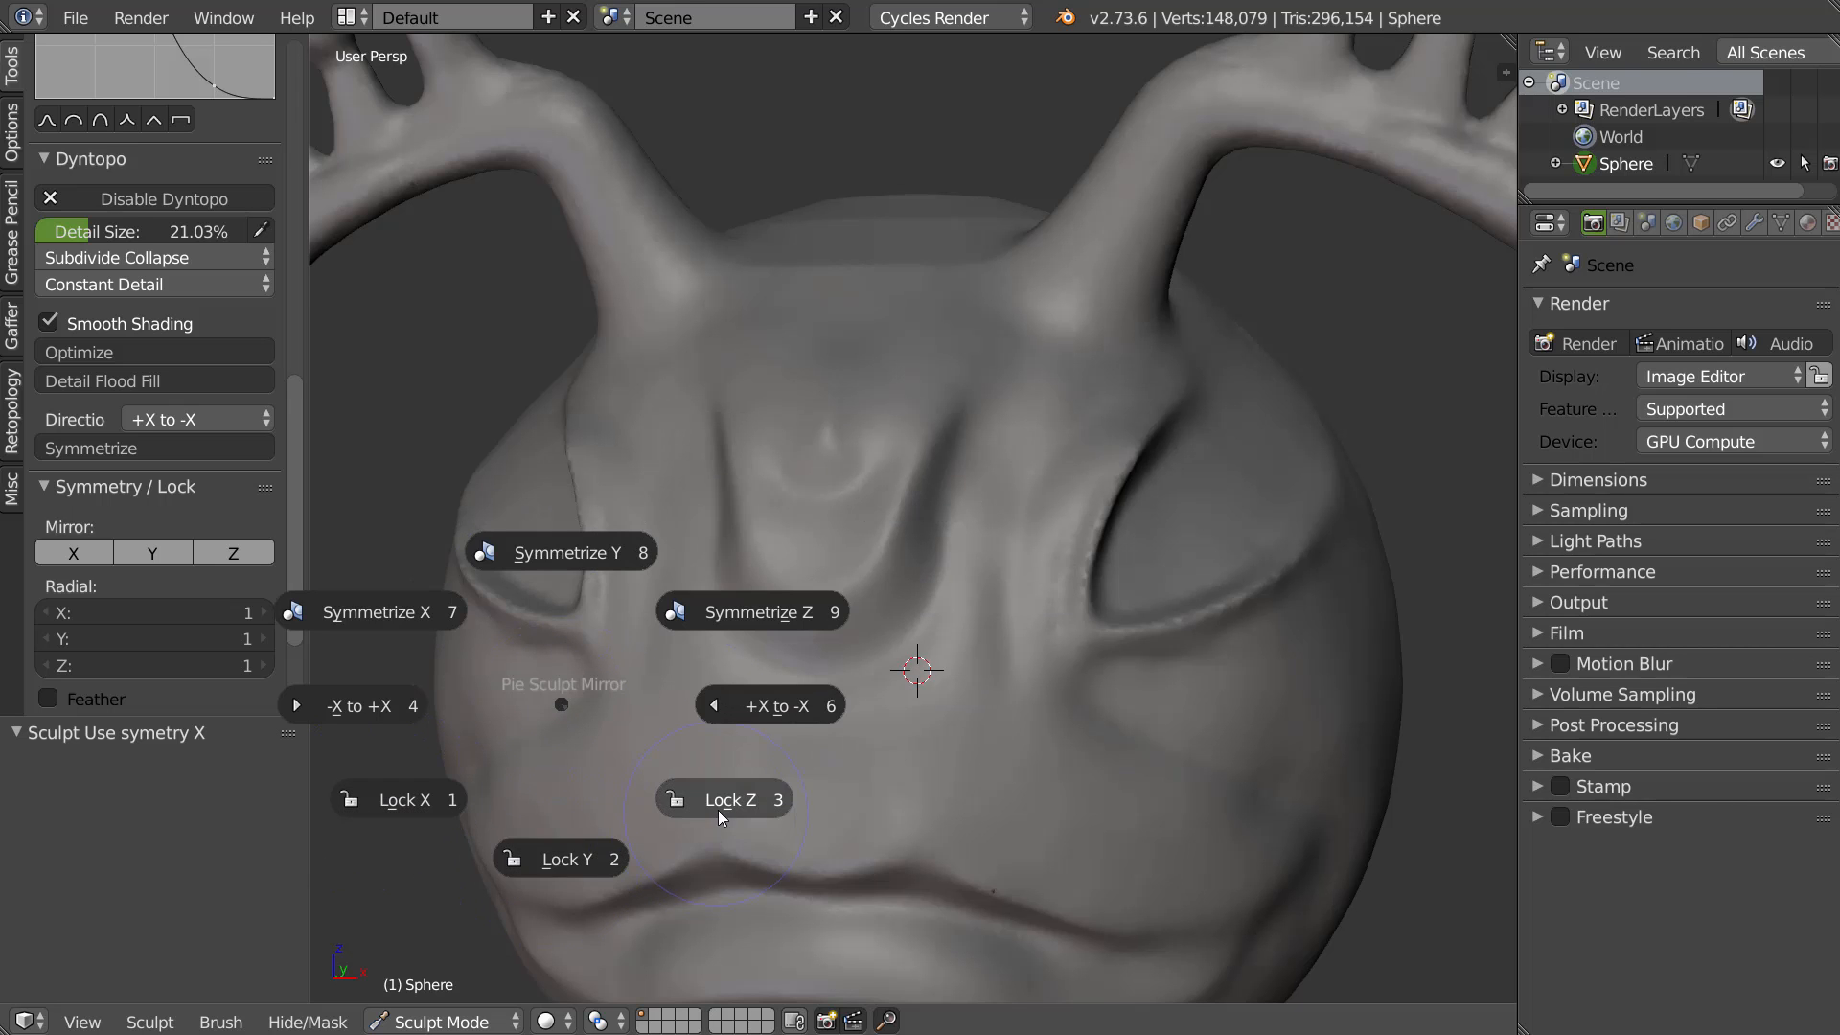
{"action": "left_click", "coordinate": [586, 856]}
{"action": "right_click", "coordinate": [837, 667]}
{"action": "left_click", "coordinate": [650, 776]}
{"action": "left_click", "coordinate": [820, 842]}
Unlock the Z and Y sculpt symmetry and lock the X symmetry again
{"action": "right_click", "coordinate": [707, 739]}
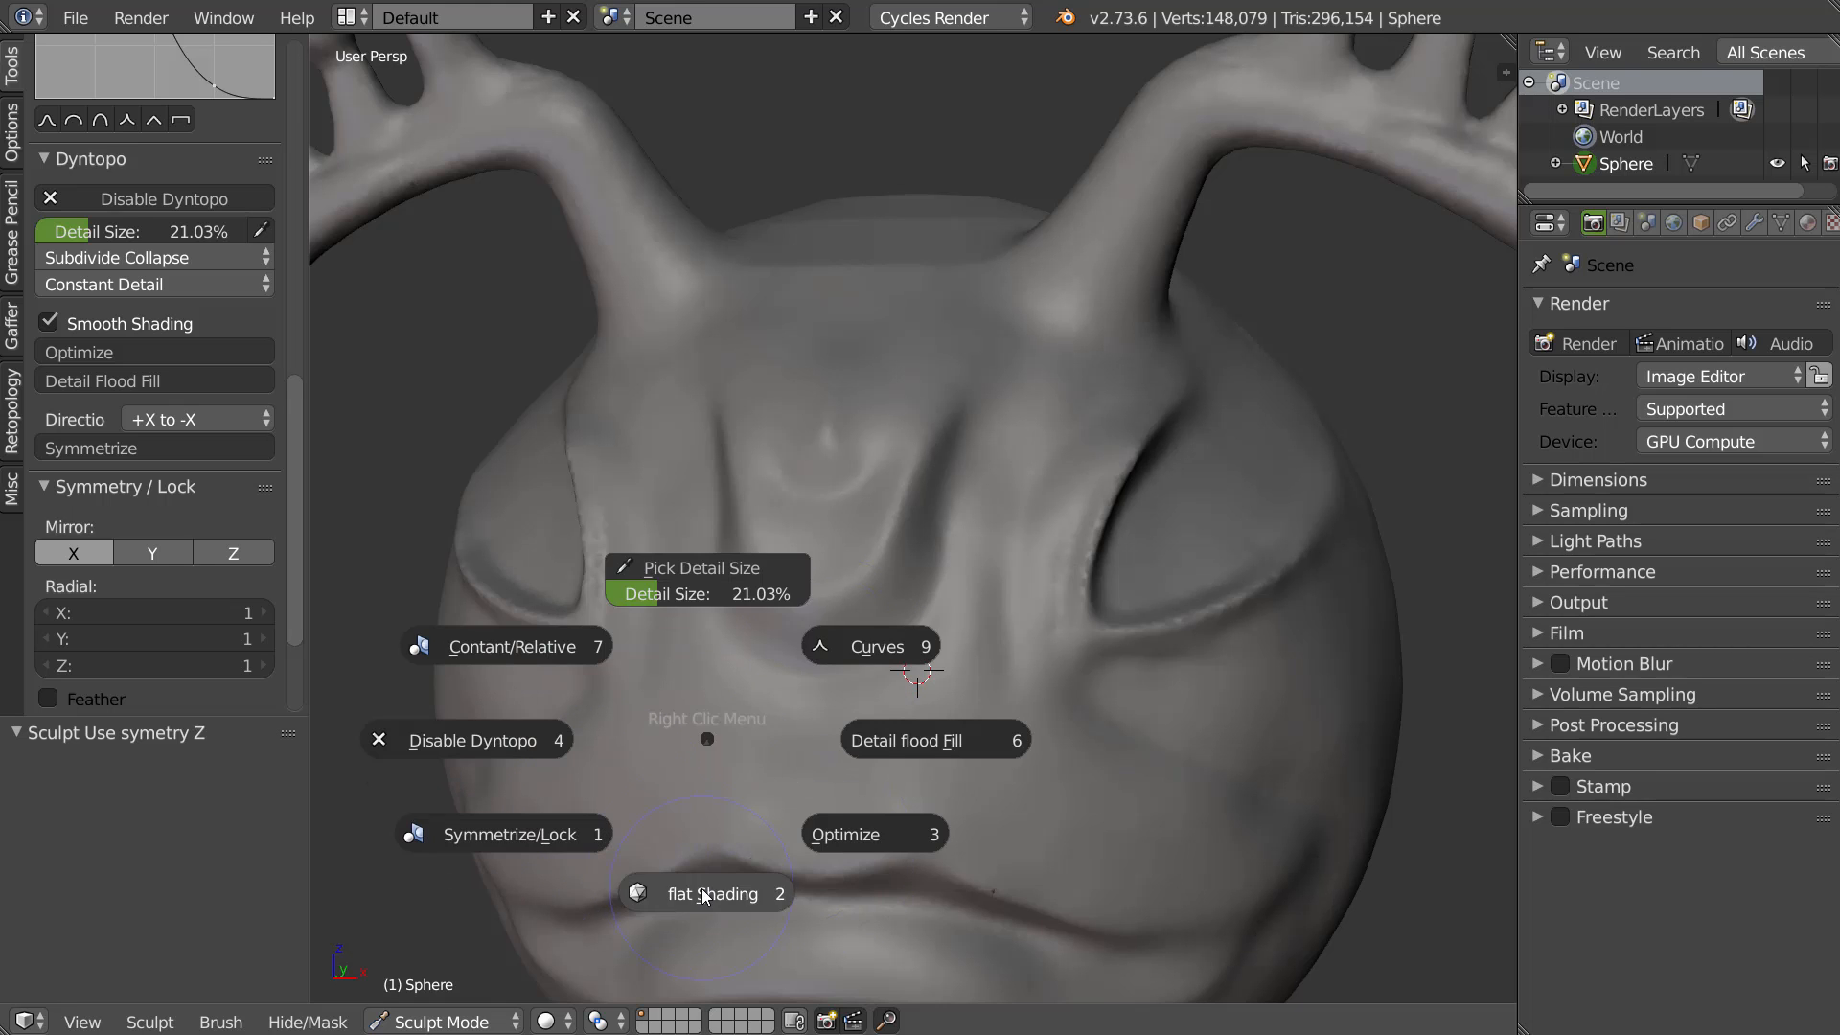
{"action": "left_click", "coordinate": [548, 836]}
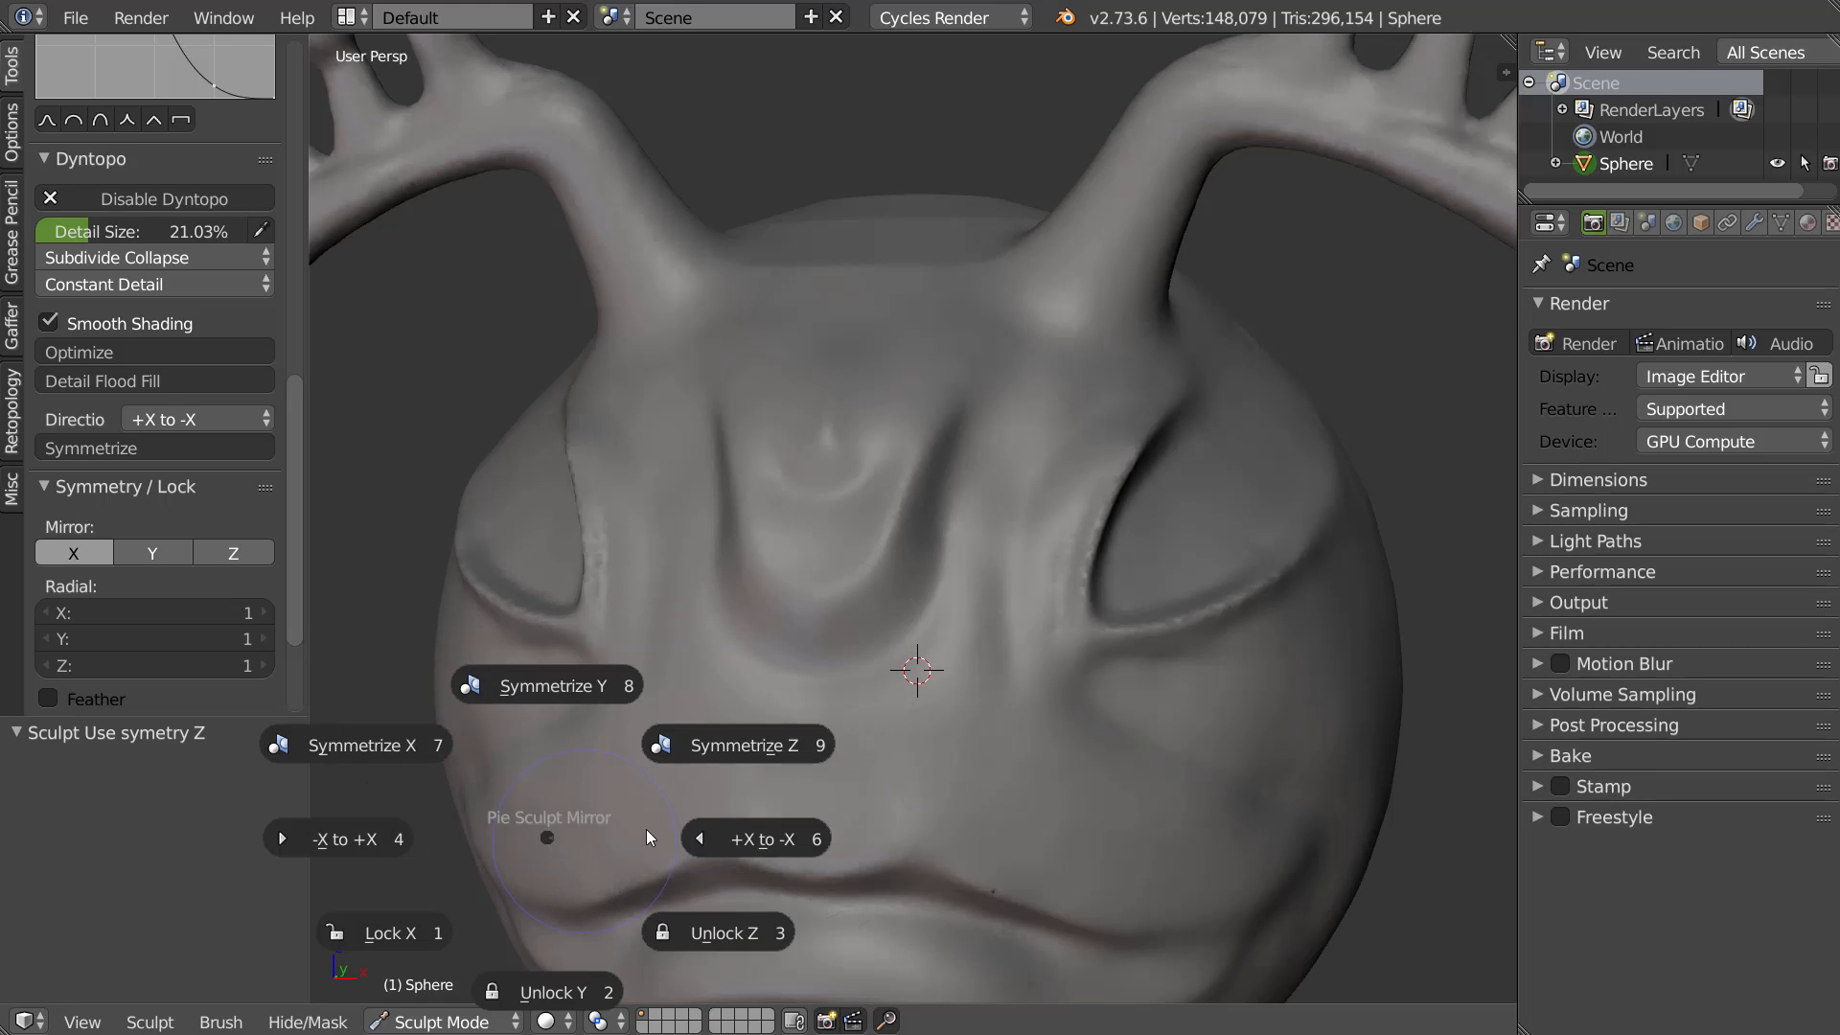
{"action": "left_click", "coordinate": [714, 928]}
{"action": "right_click", "coordinate": [779, 674]}
{"action": "left_click", "coordinate": [569, 774]}
{"action": "left_click", "coordinate": [591, 917]}
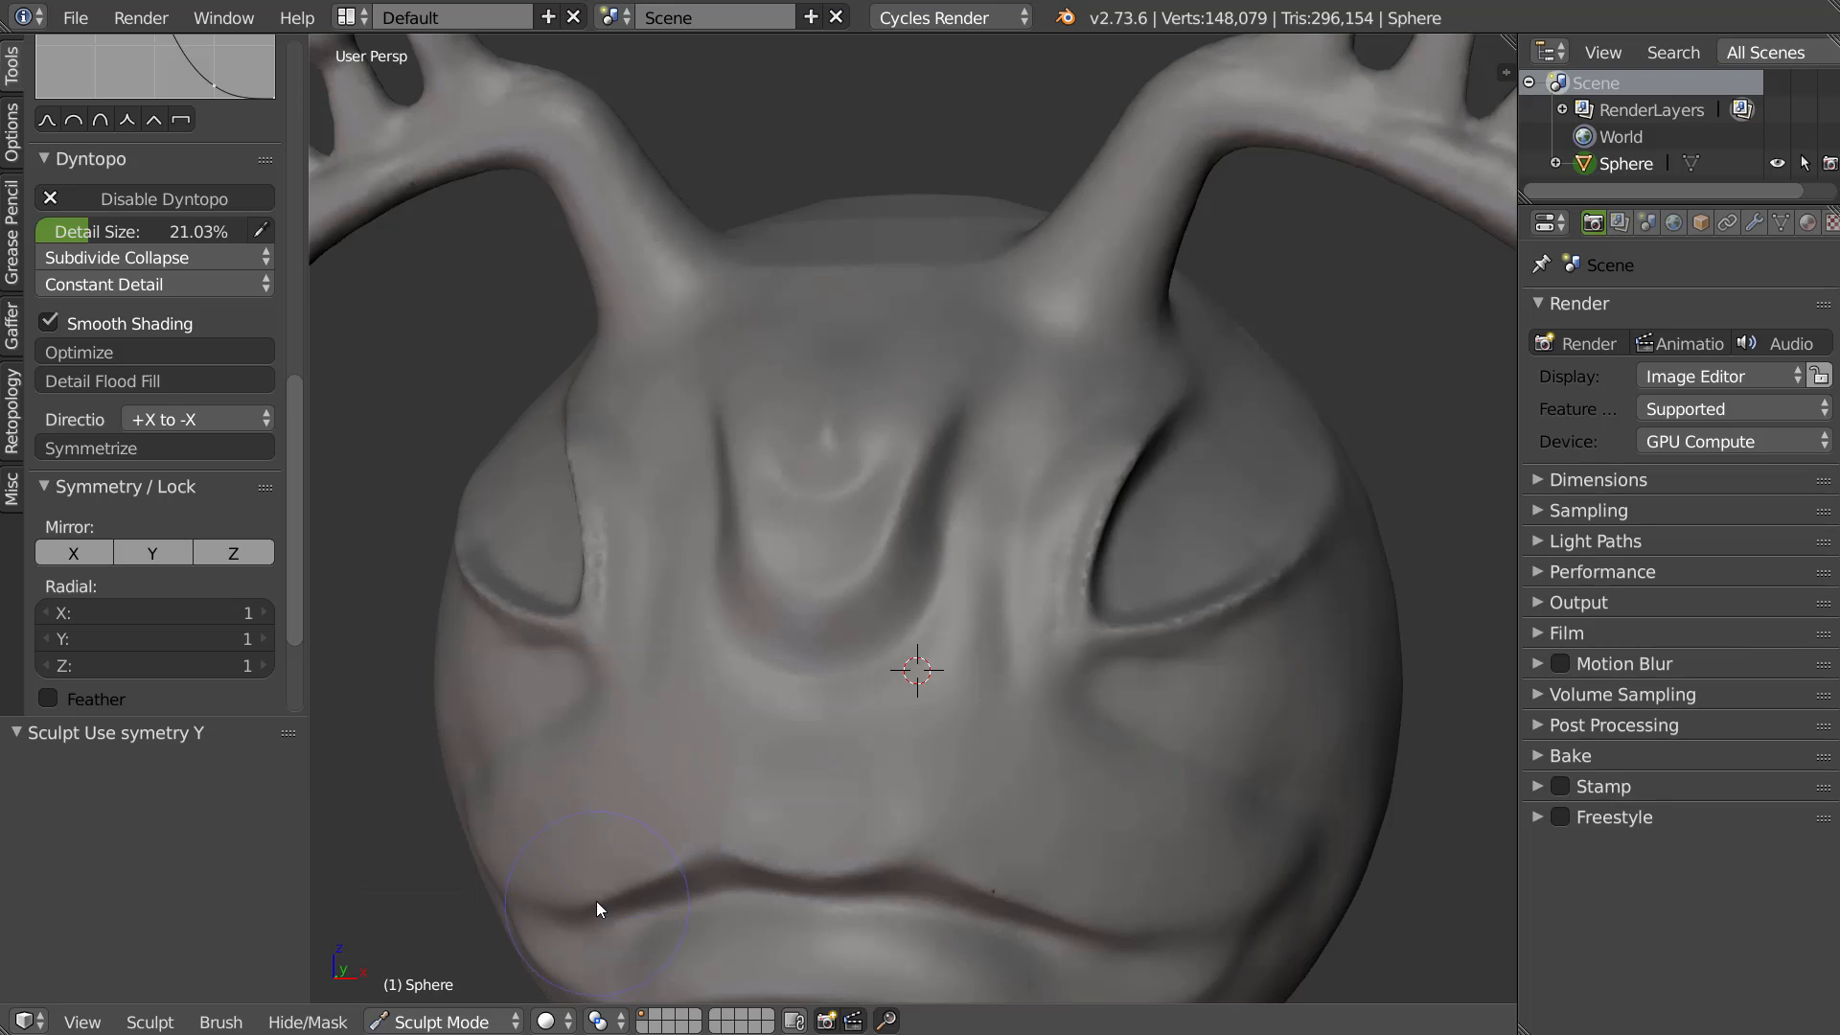
{"action": "right_click", "coordinate": [845, 610]}
{"action": "left_click", "coordinate": [688, 717]}
{"action": "left_click", "coordinate": [536, 818]}
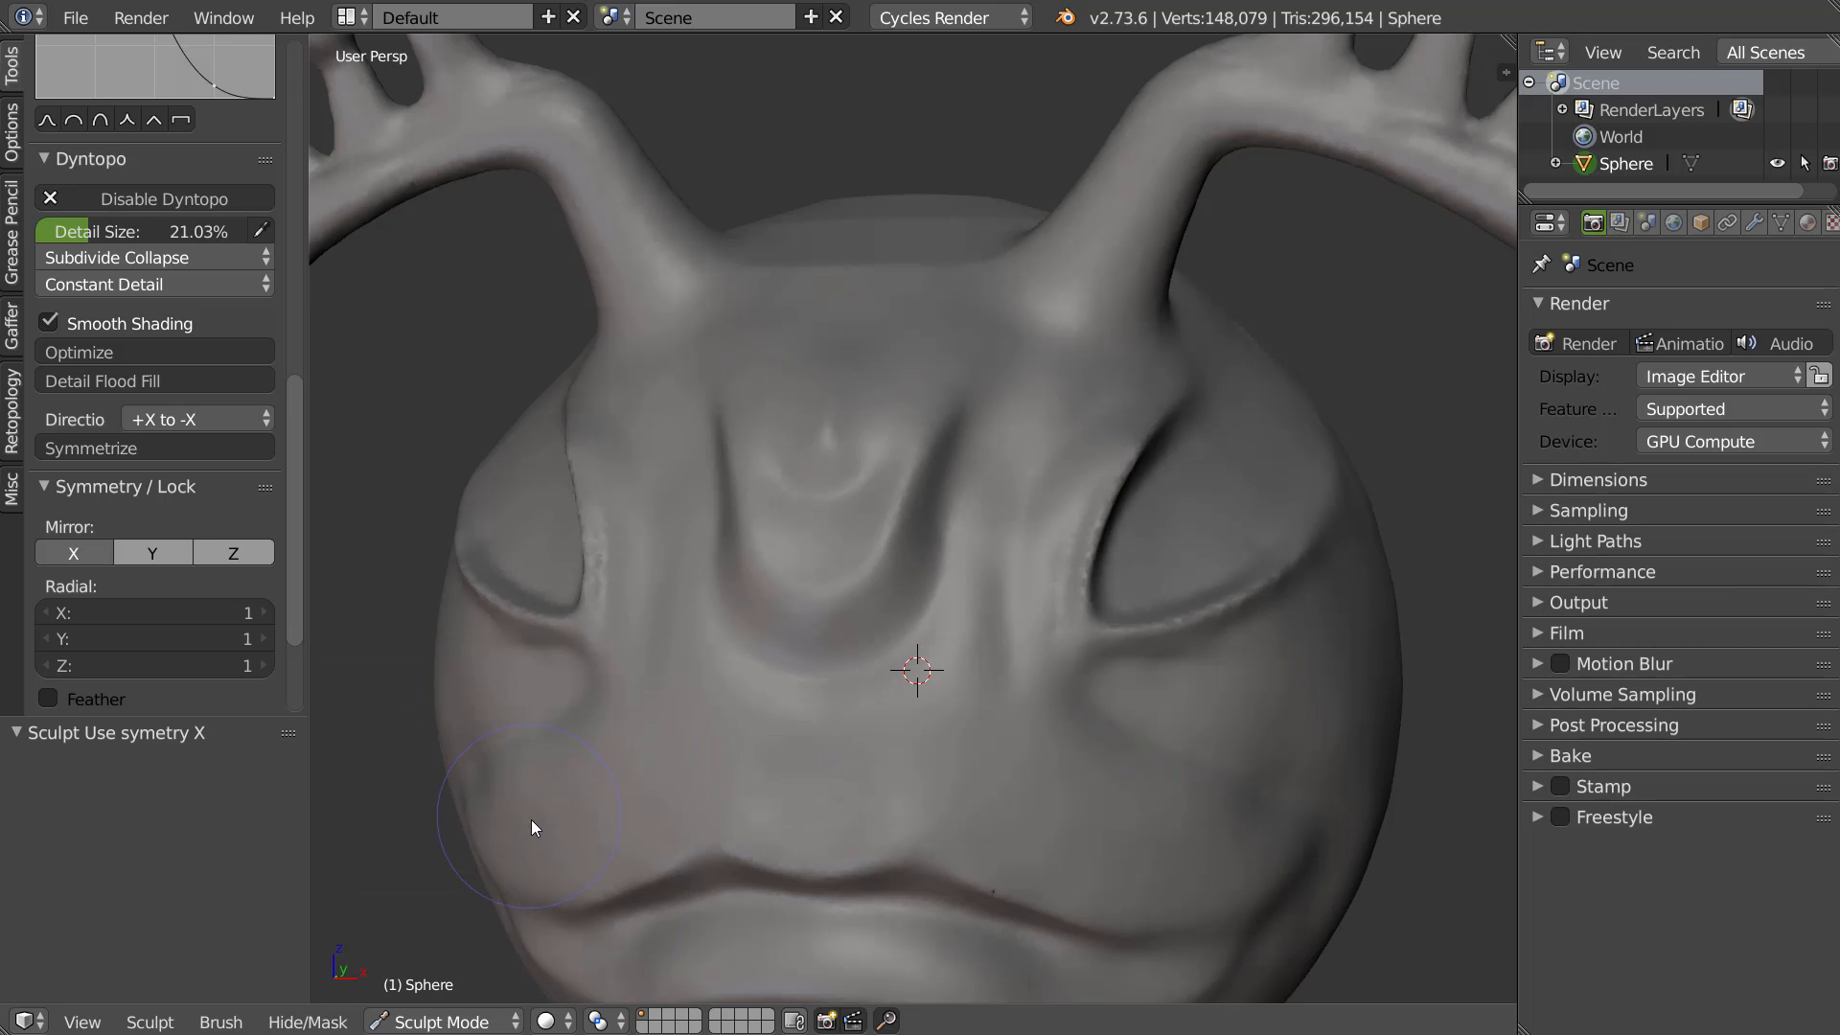
Switch the head to flat shading and inspect the facets around the forehead and eye socket
{"action": "right_click", "coordinate": [765, 602]}
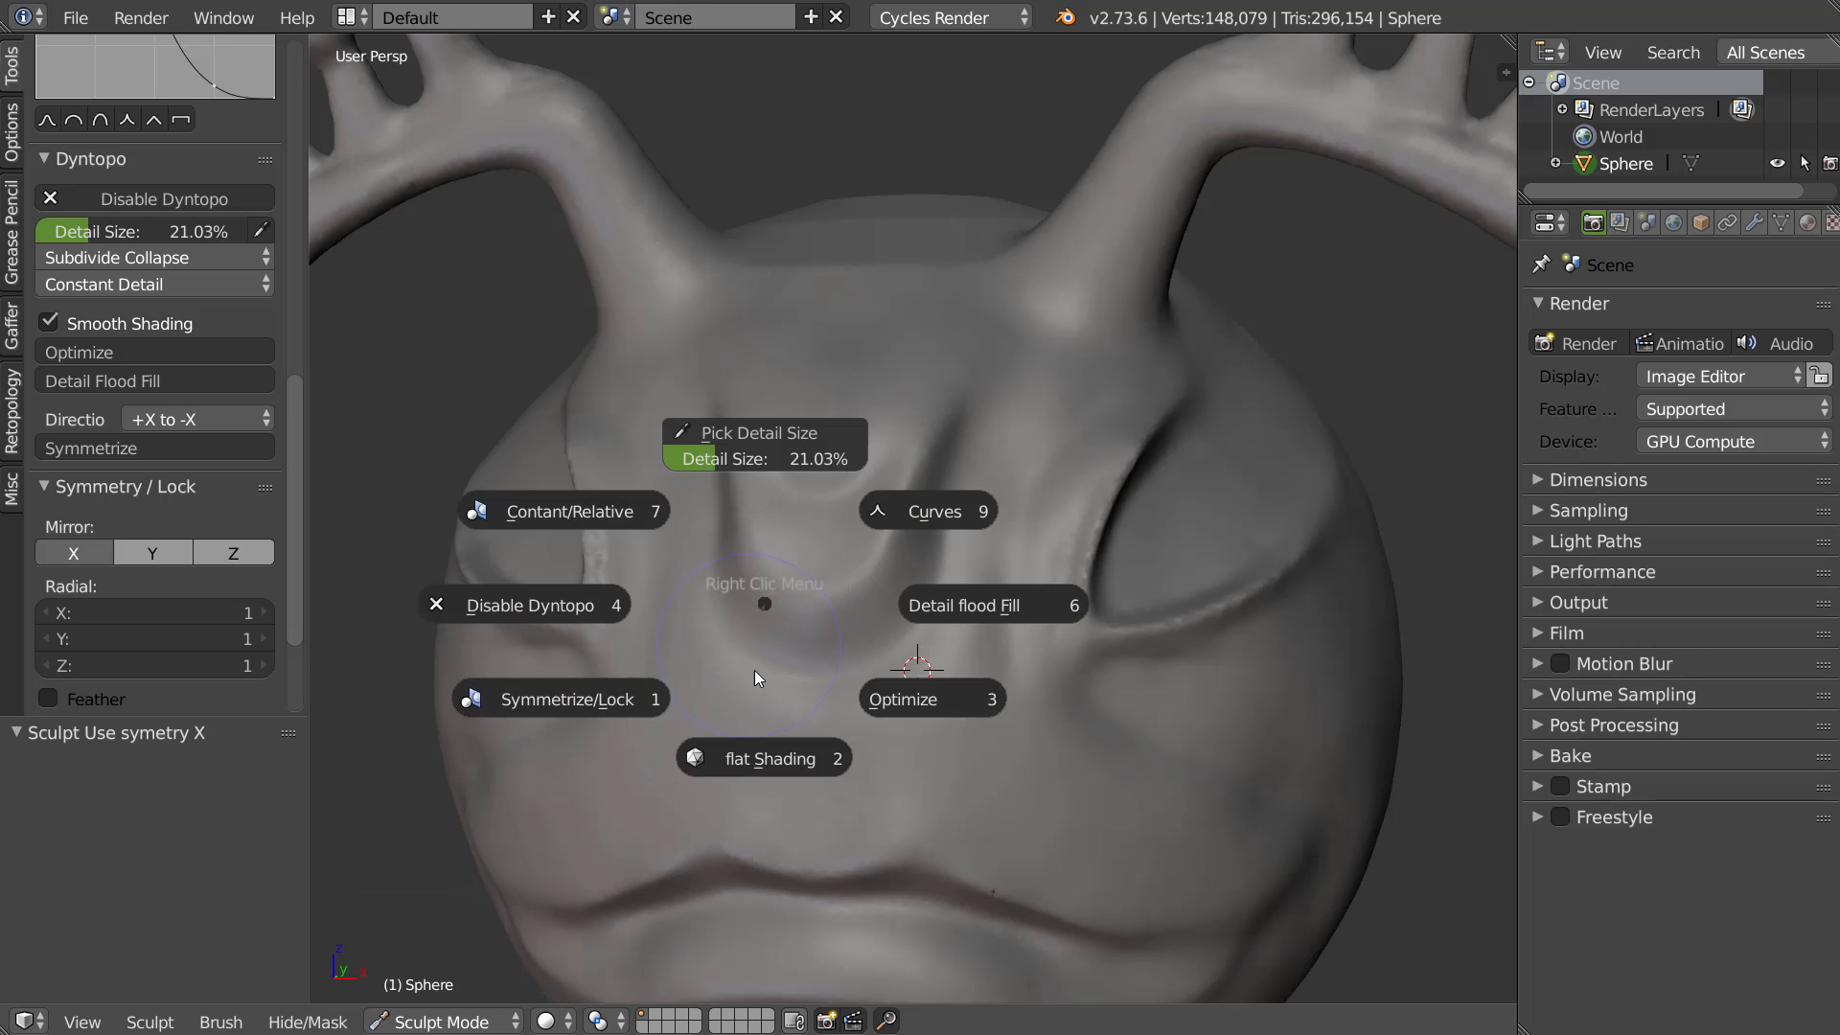
{"action": "left_click", "coordinate": [757, 762]}
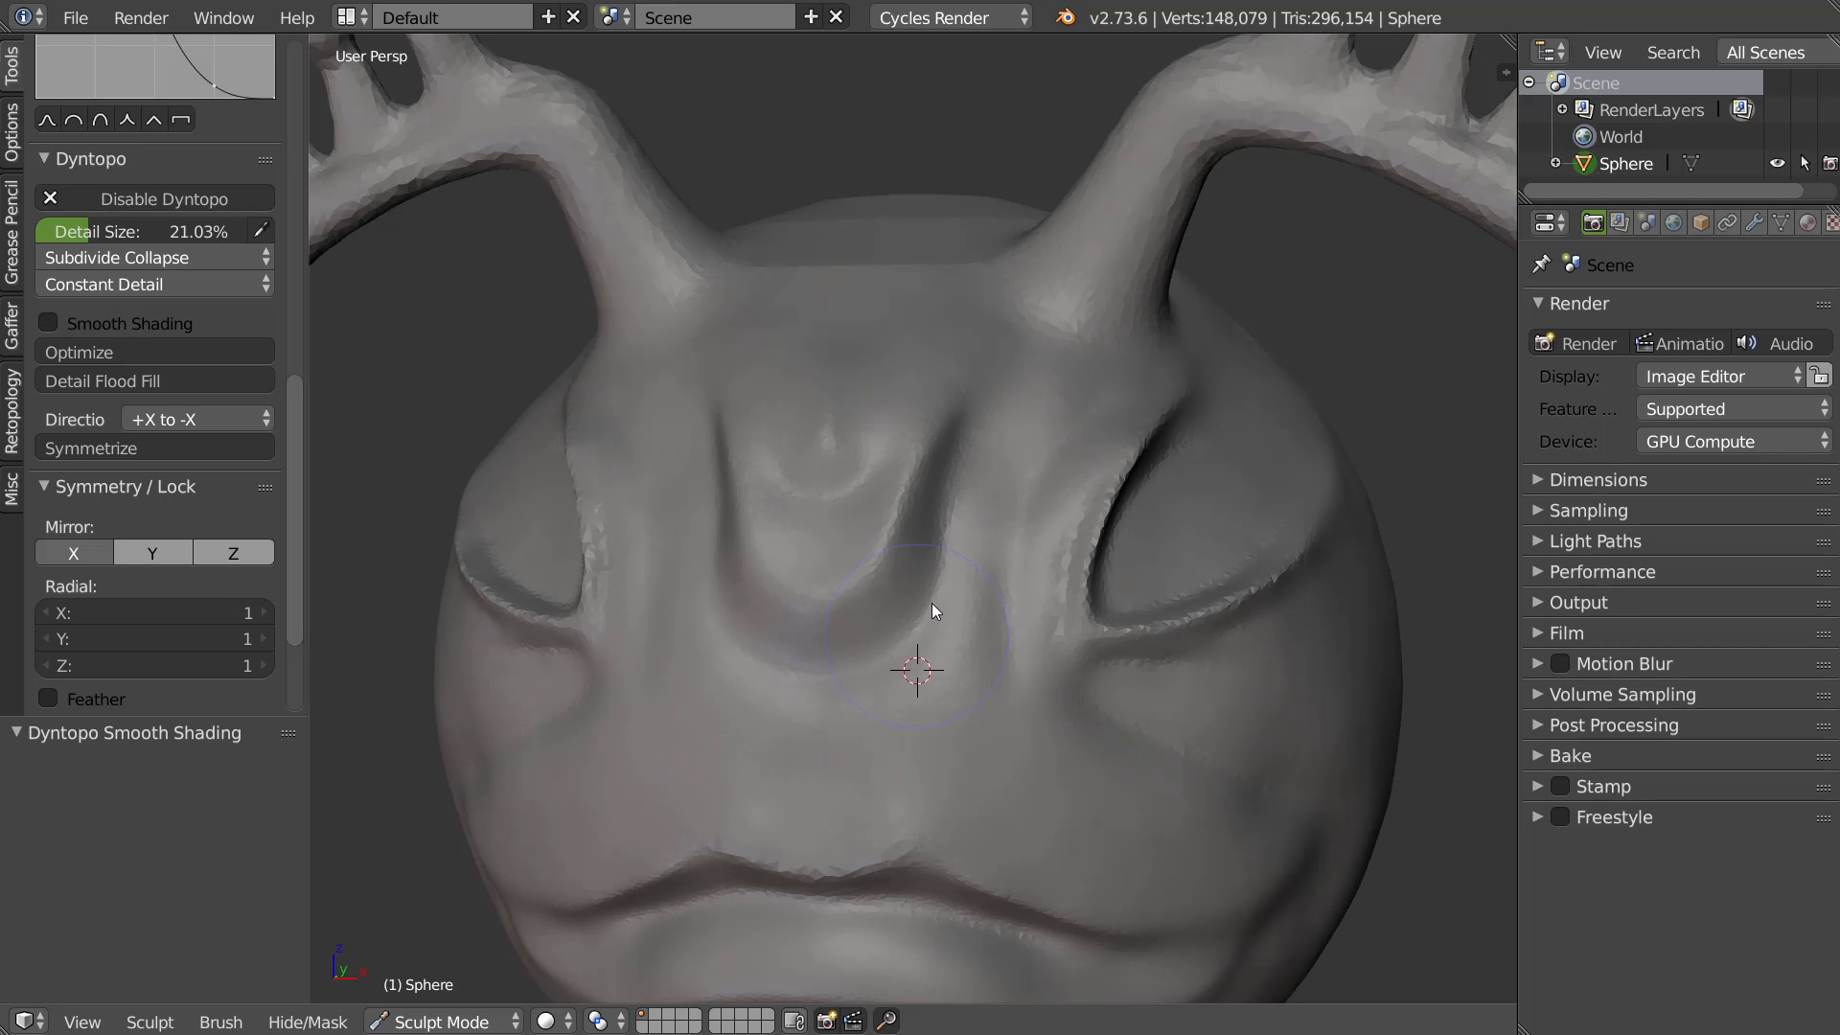
{"action": "scroll", "coordinate": [920, 496], "scroll_direction": "up", "scroll_amount": 3}
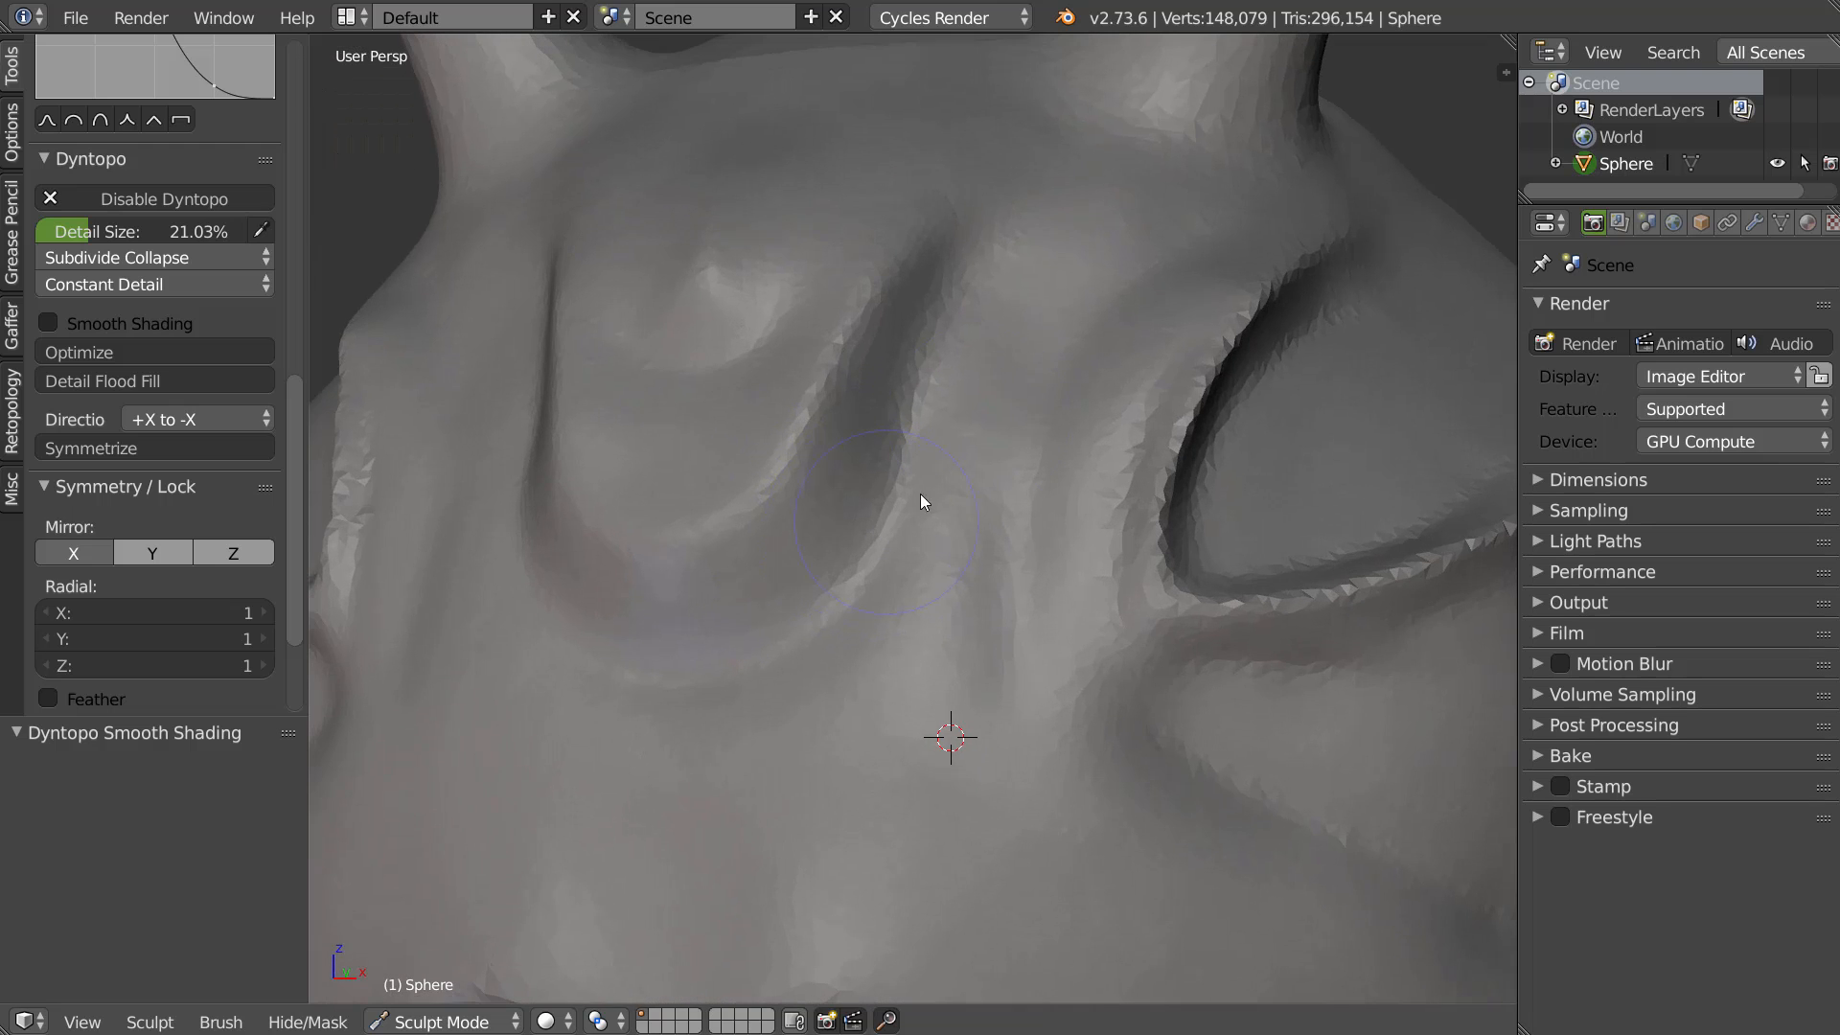
{"action": "scroll", "coordinate": [833, 479], "scroll_direction": "down", "scroll_amount": 3}
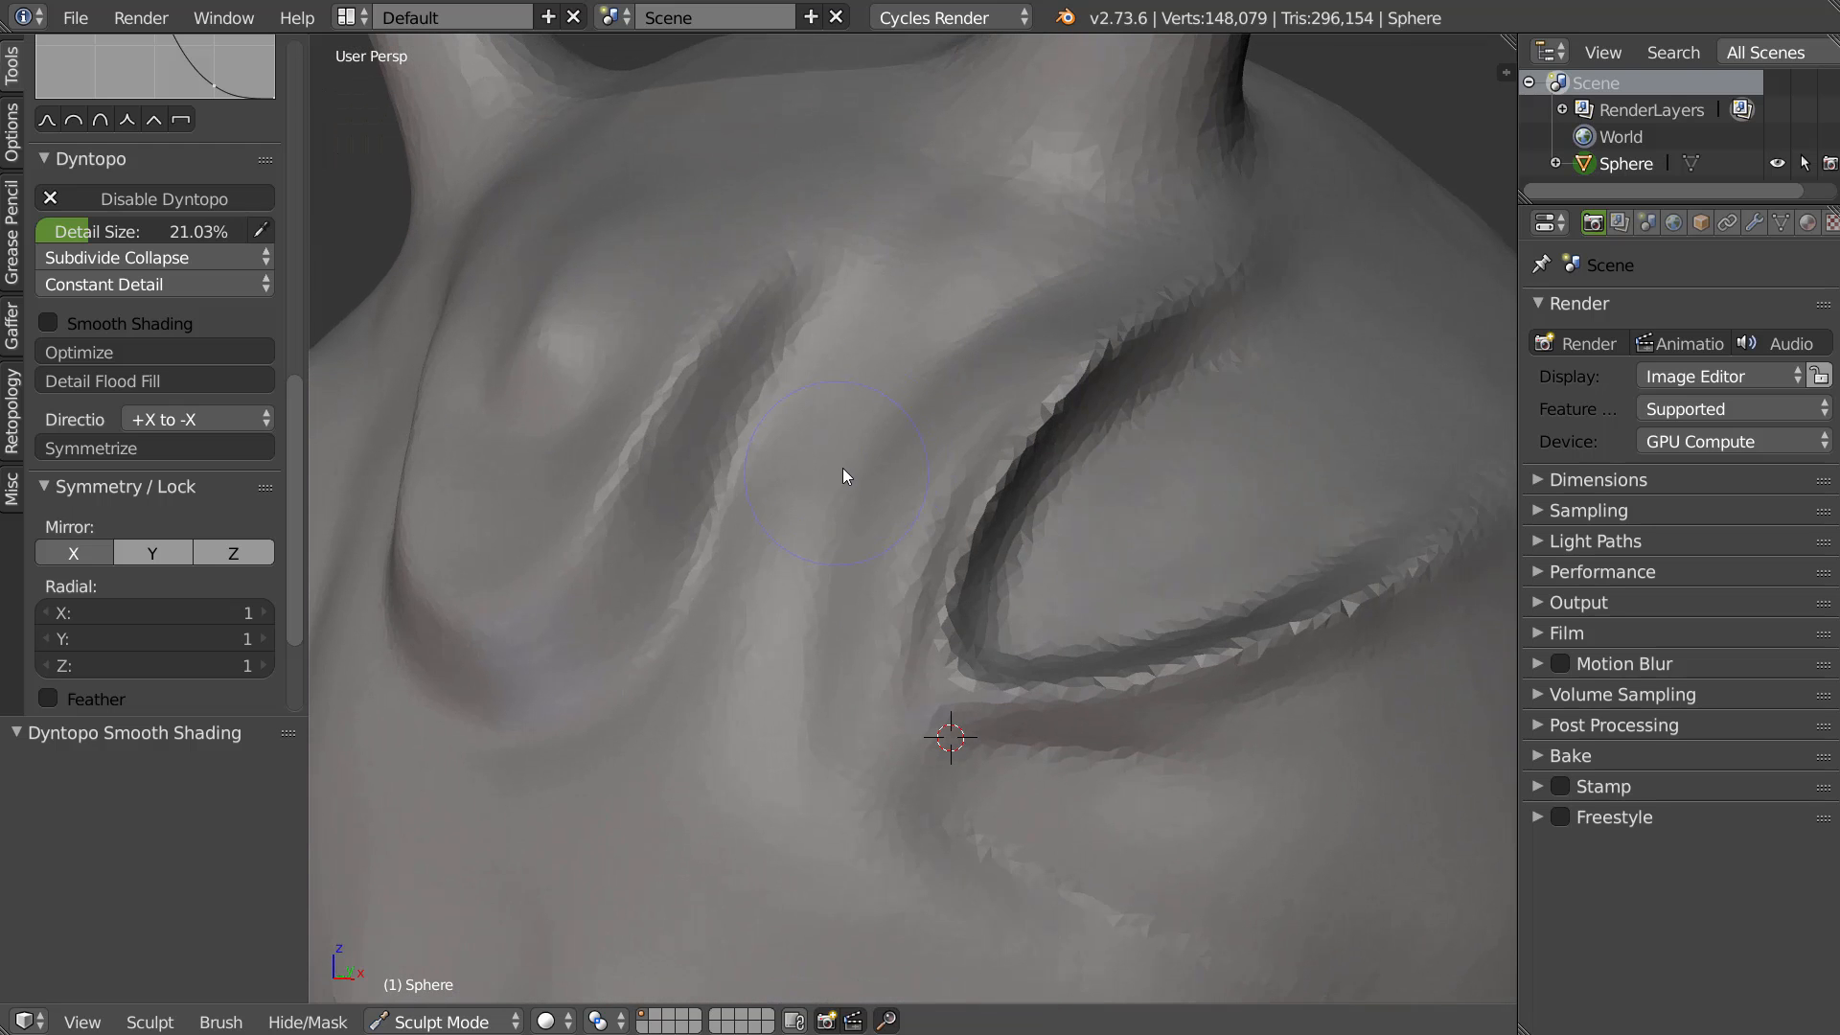
Switch the head back to smooth shading and inspect the forehead and eye sockets
{"action": "right_click", "coordinate": [843, 467]}
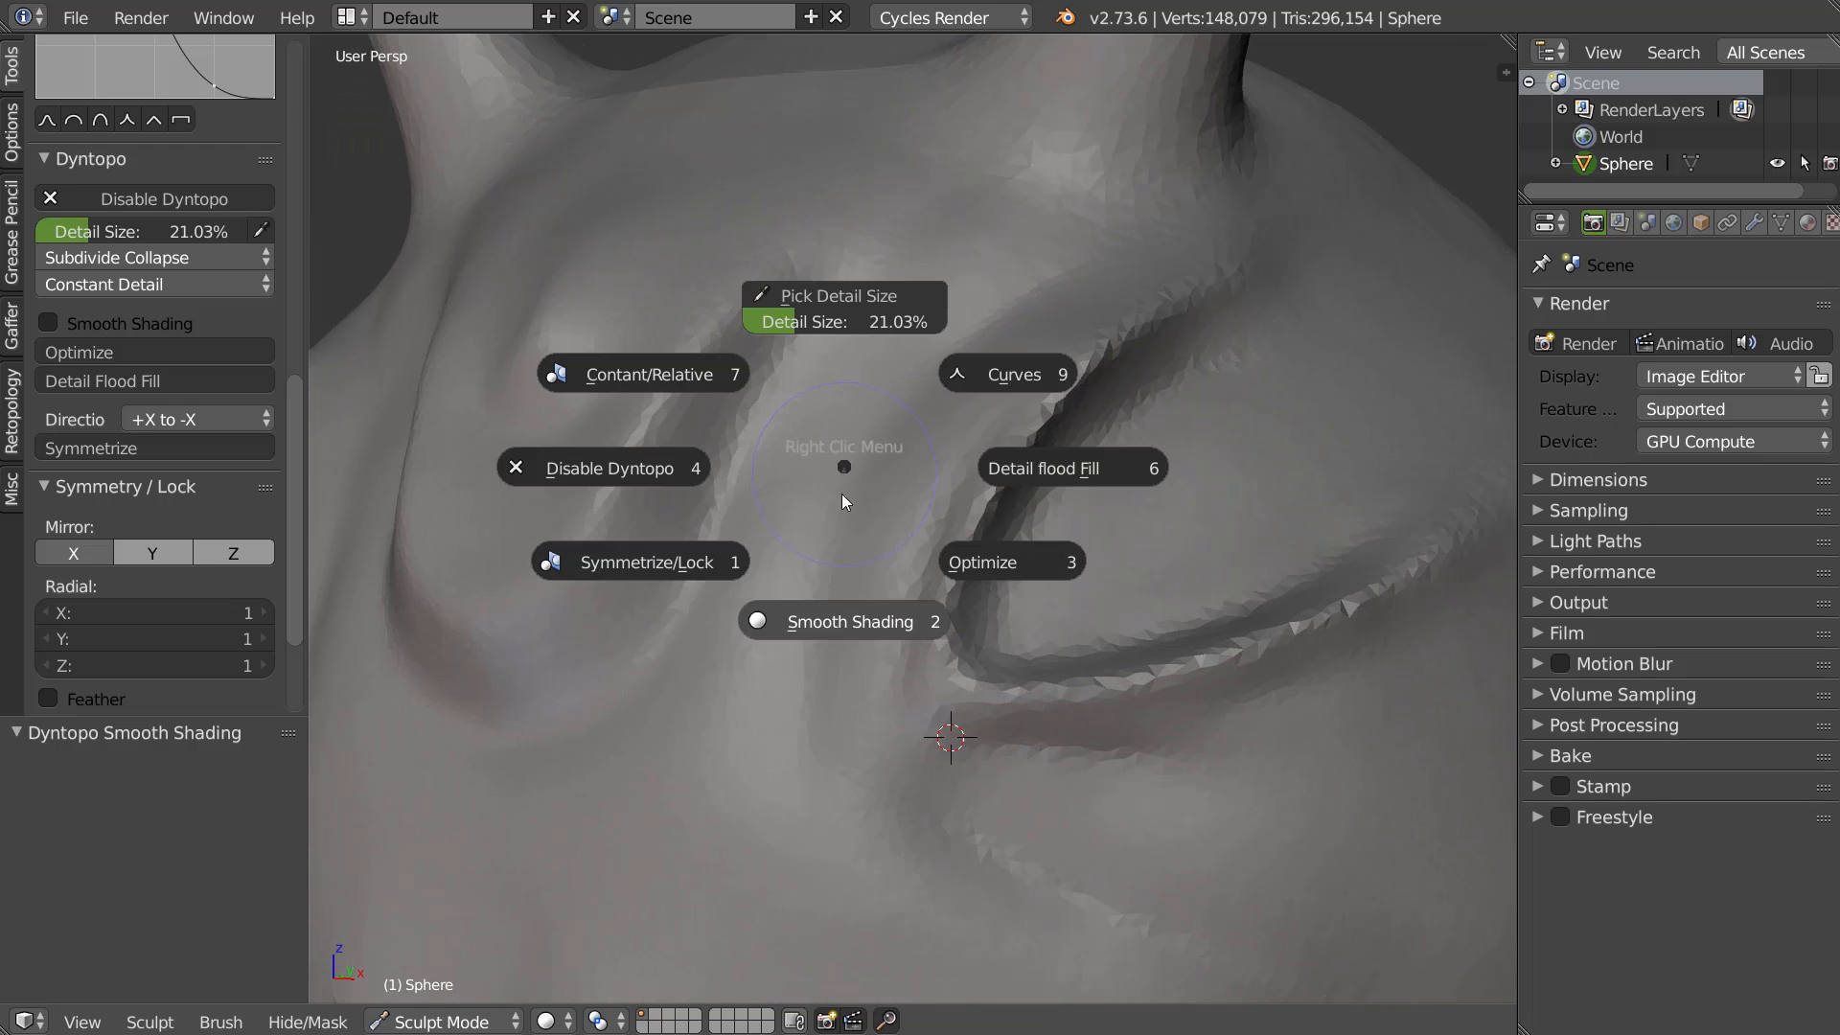
{"action": "left_click", "coordinate": [825, 638]}
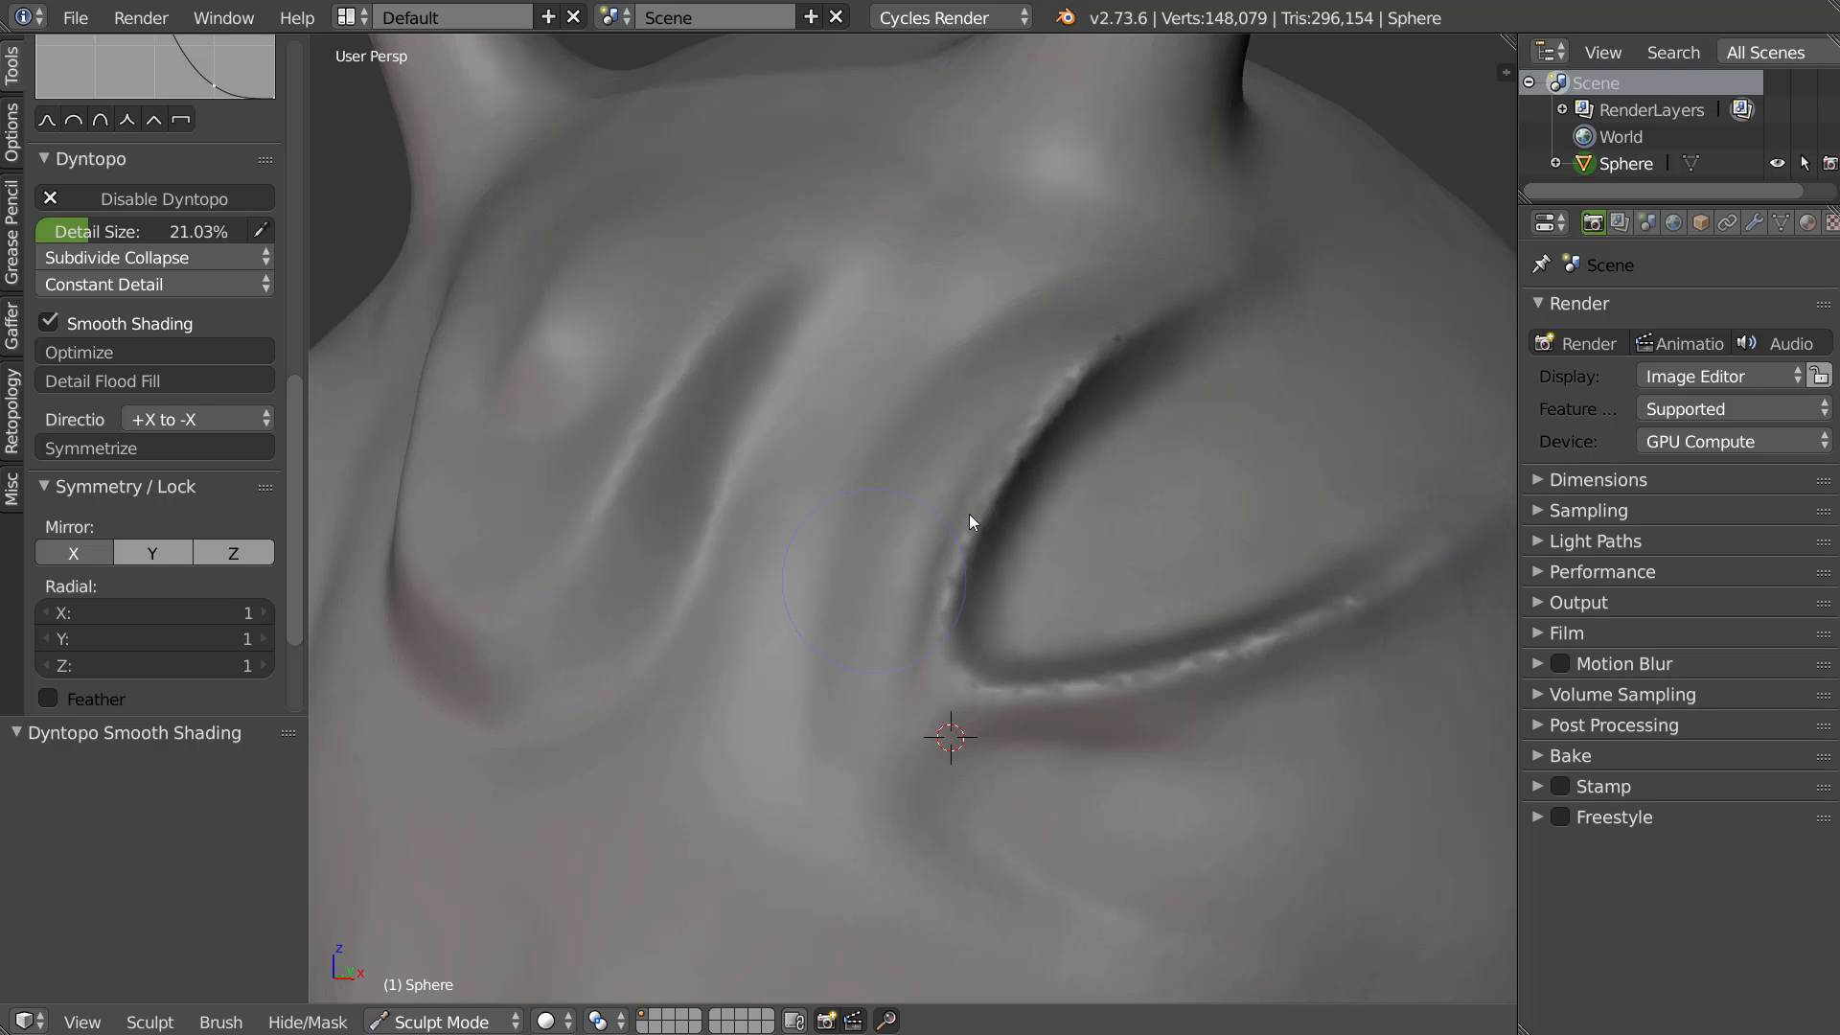
{"action": "scroll", "coordinate": [969, 514], "scroll_direction": "down", "scroll_amount": 4}
{"action": "scroll", "coordinate": [943, 470], "scroll_direction": "up", "scroll_amount": 5}
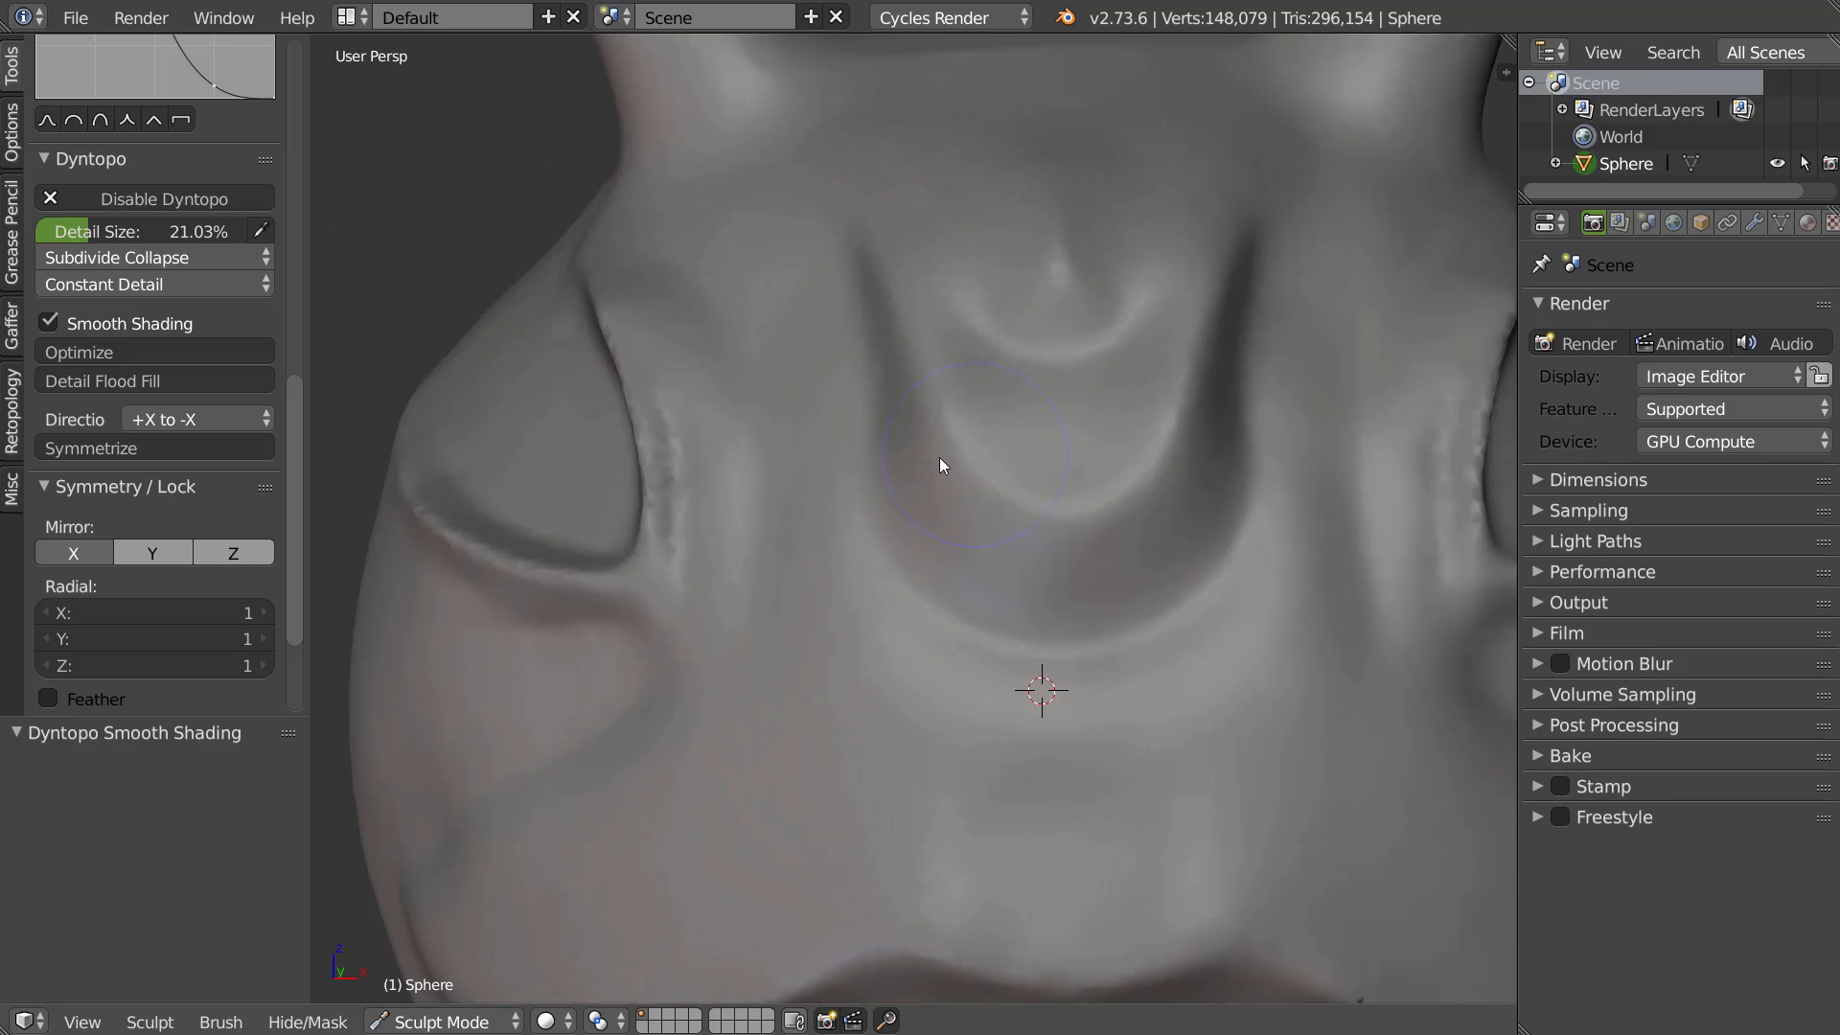
Optimize the dynamic topology mesh and review the Detail Flood Fill option
{"action": "right_click", "coordinate": [954, 483]}
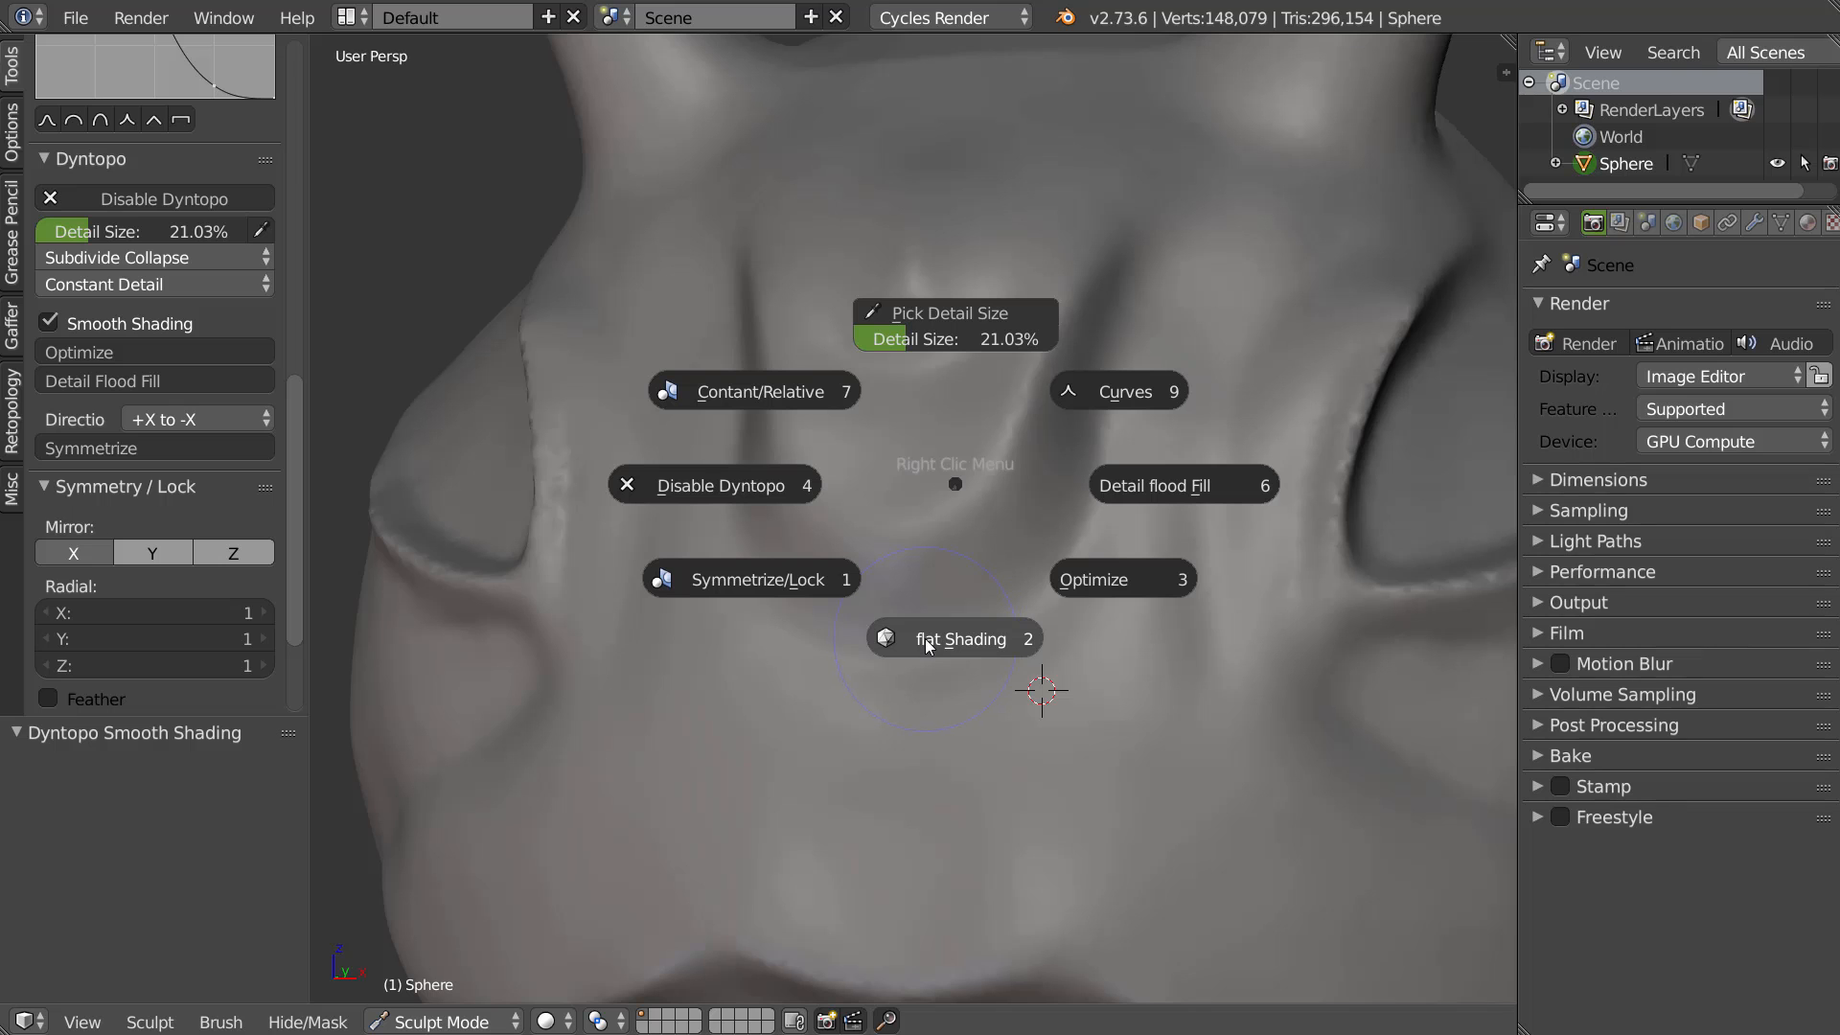
{"action": "left_click", "coordinate": [1090, 582]}
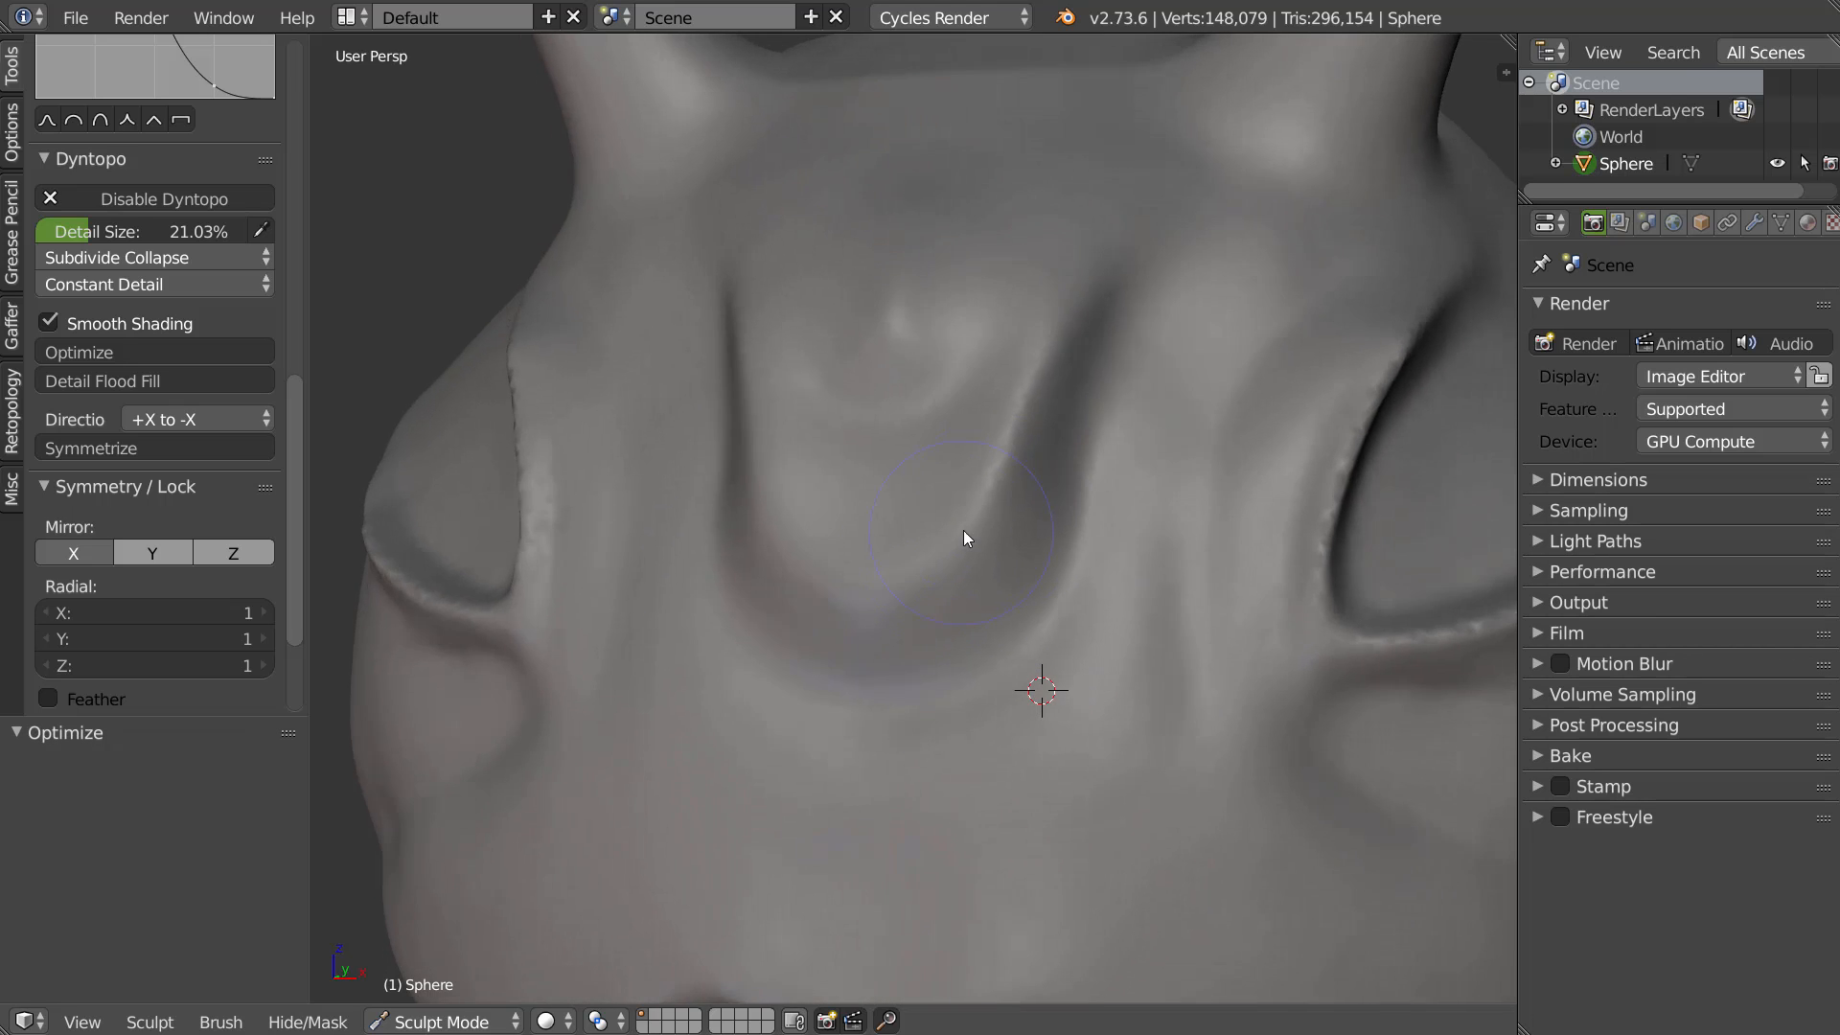
{"action": "right_click", "coordinate": [1008, 561]}
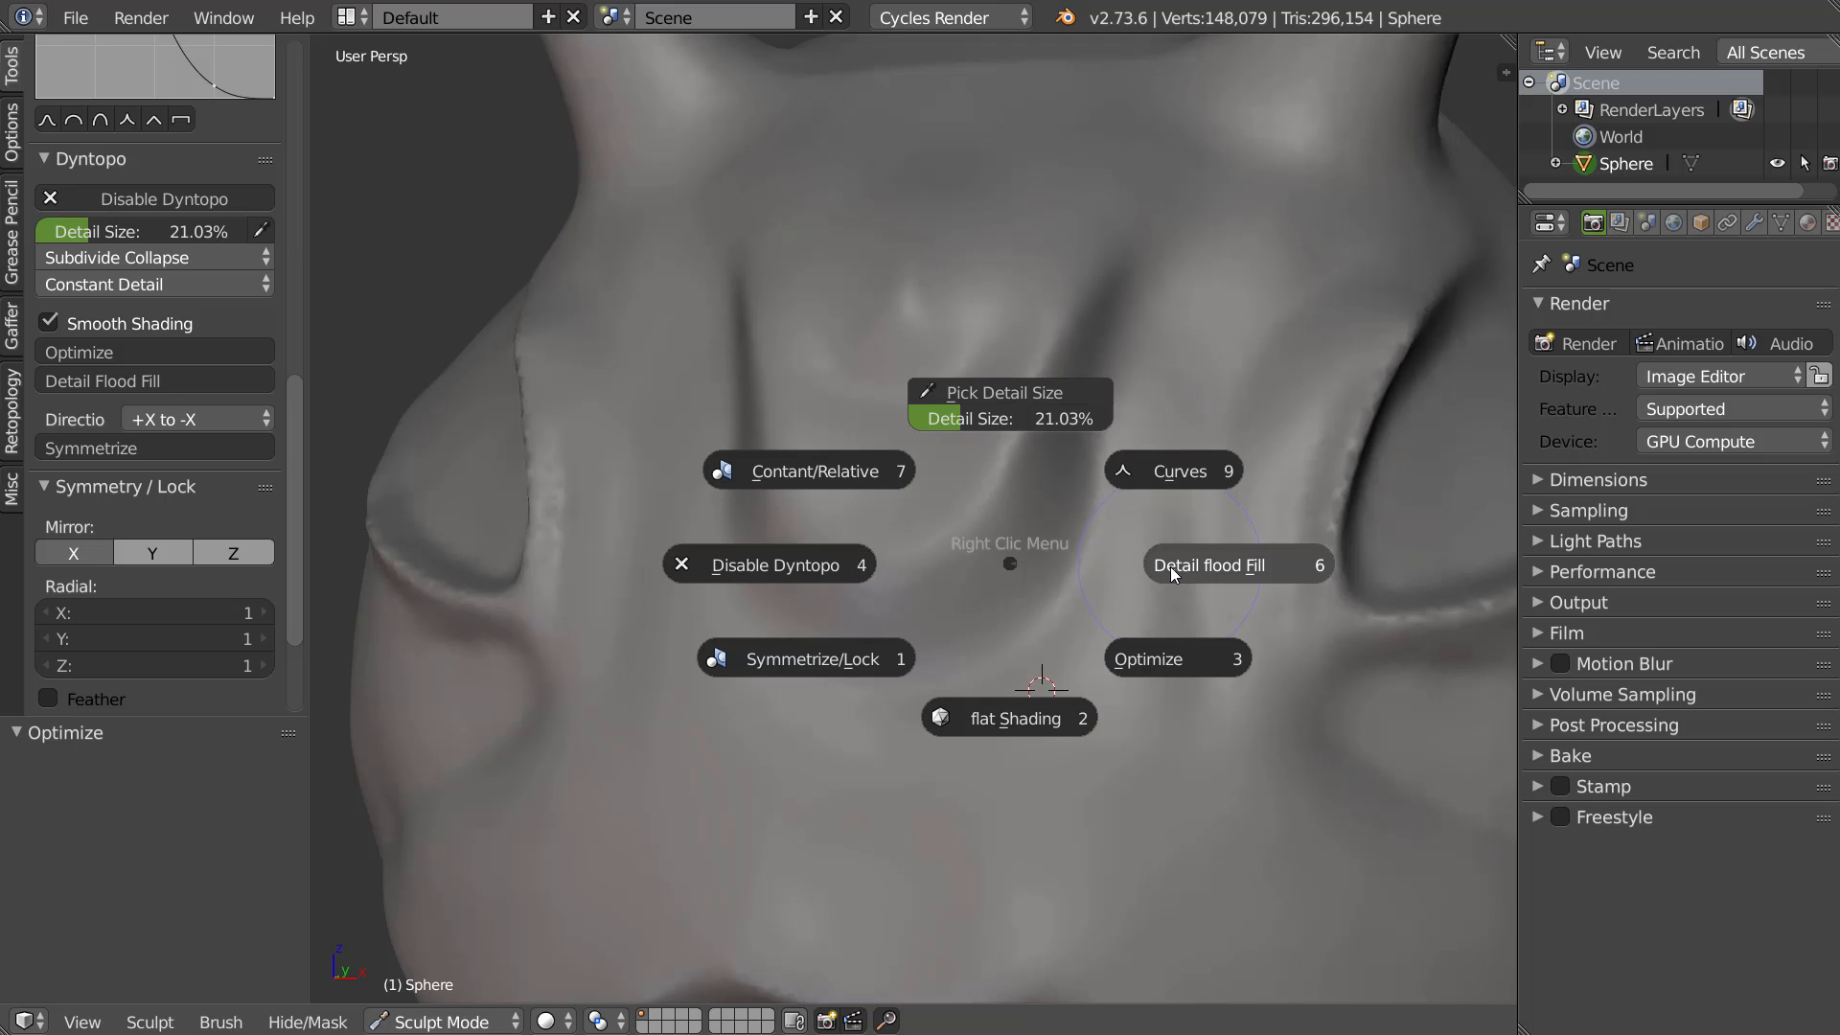
{"action": "right_click", "coordinate": [968, 570]}
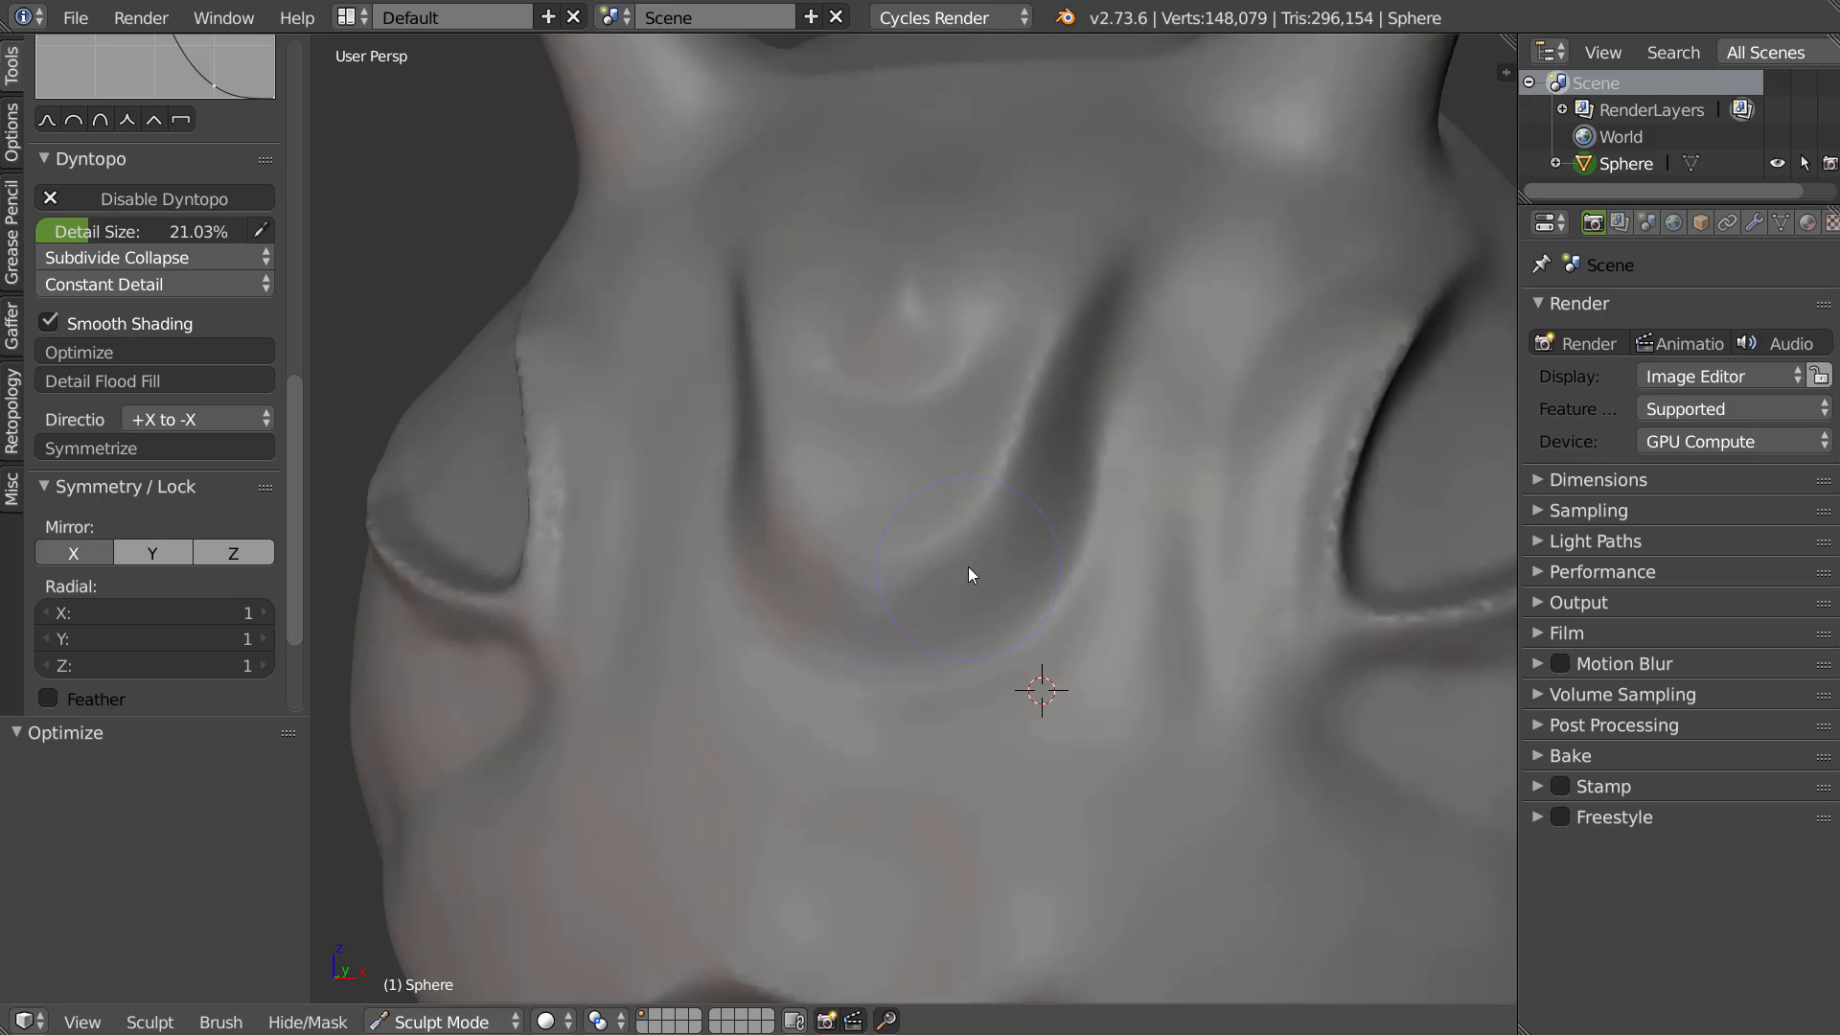
Hide the tool shelf, maximize the 3D view and frame the whole head with its horns
{"action": "key", "text": "t"}
{"action": "scroll", "coordinate": [953, 439], "scroll_direction": "down", "scroll_amount": 5}
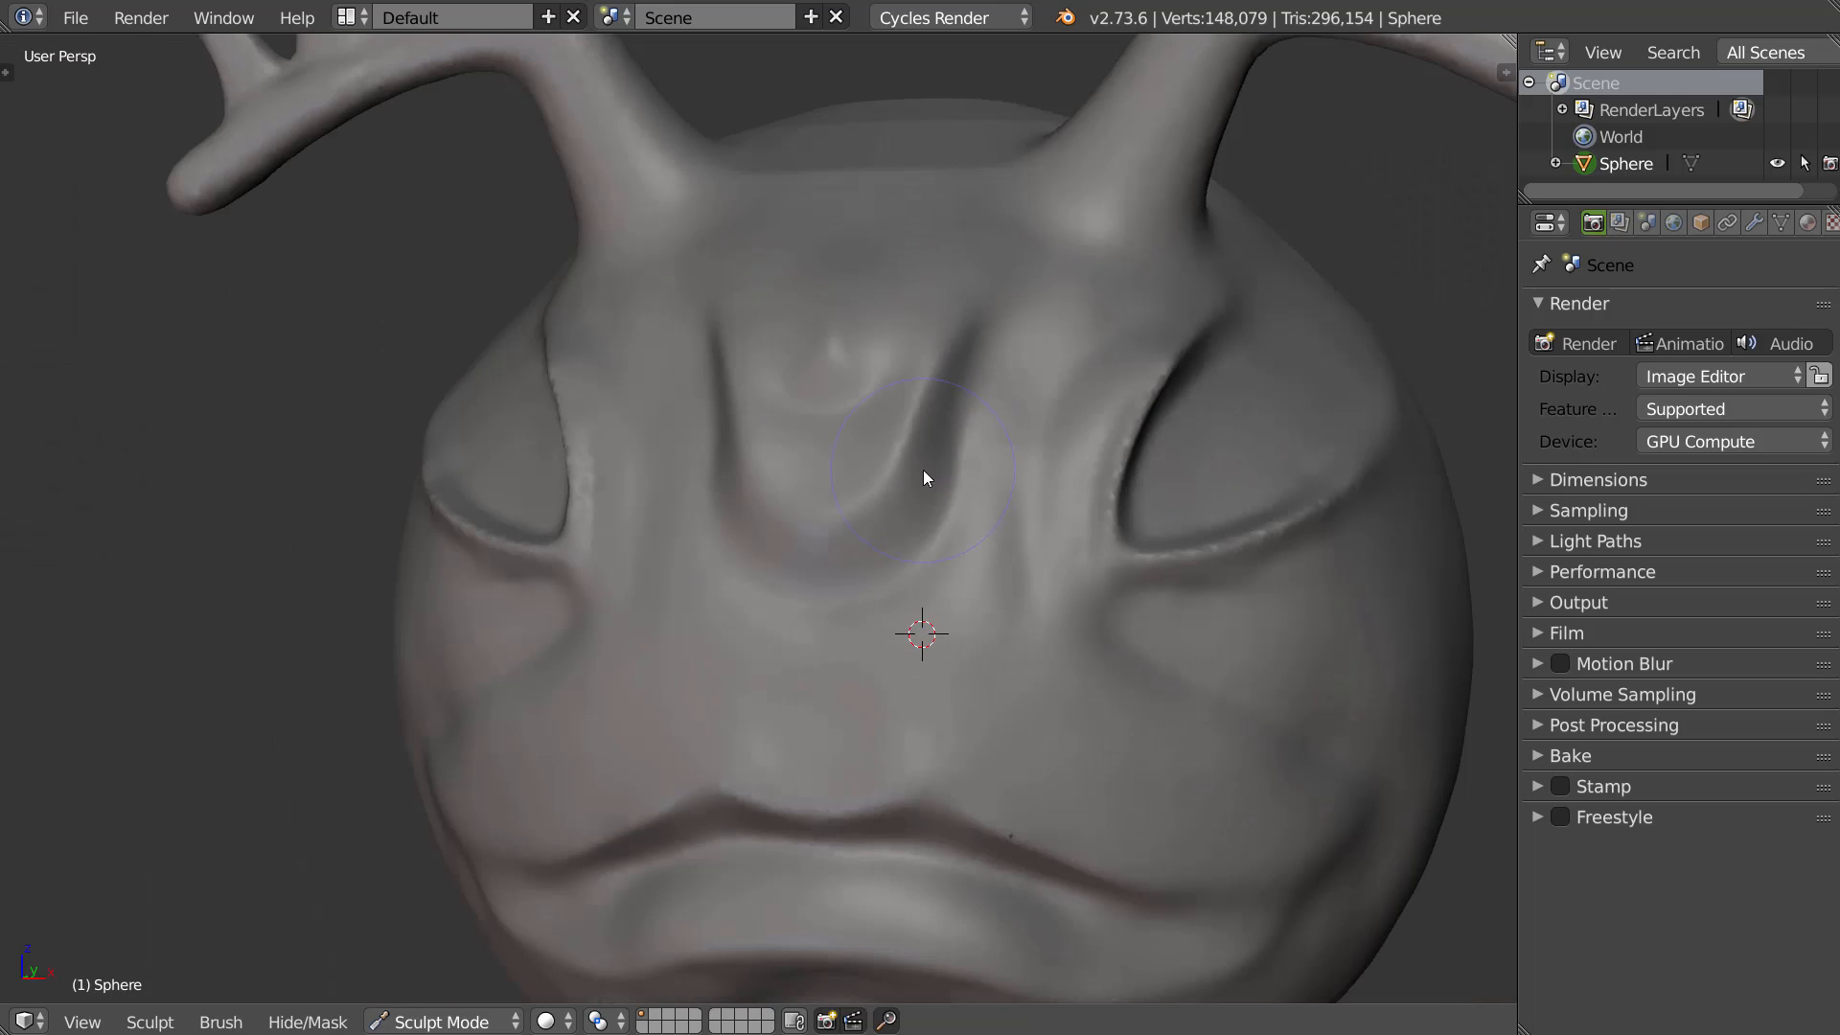
{"action": "key", "text": "ctrl+Up"}
{"action": "scroll", "coordinate": [987, 464], "scroll_direction": "up", "scroll_amount": 2}
{"action": "scroll", "coordinate": [991, 467], "scroll_direction": "down", "scroll_amount": 3}
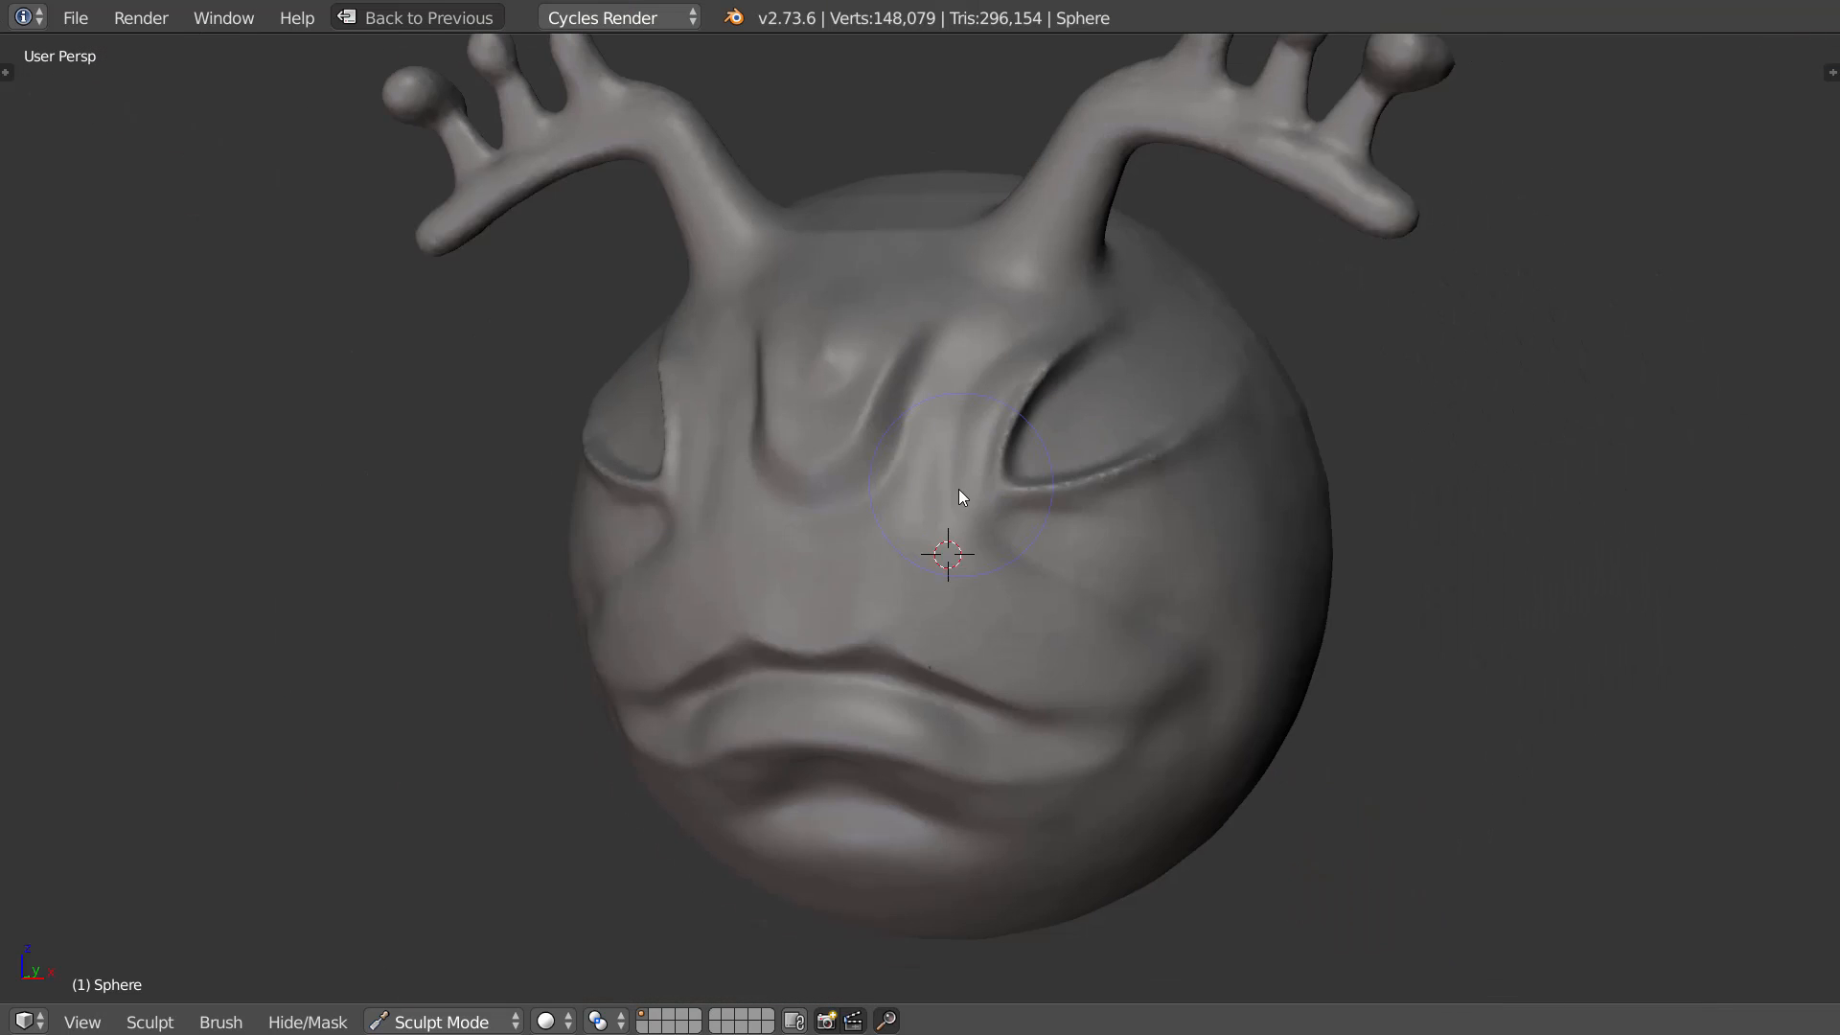
Adjust the Dyntopo detail size, brush a coarse patch on the side of the head and display the wireframe
{"action": "right_click", "coordinate": [918, 532]}
{"action": "left_click_drag", "start_coordinate": [861, 385], "coordinate": [855, 389]}
{"action": "middle_click_drag", "start_coordinate": [855, 491], "coordinate": [686, 479]}
{"action": "mouse_move", "coordinate": [949, 481]}
{"action": "left_mouse_down"}
{"action": "mouse_move", "coordinate": [1060, 448]}
{"action": "mouse_move", "coordinate": [1032, 653]}
{"action": "mouse_move", "coordinate": [1177, 452]}
{"action": "mouse_move", "coordinate": [1129, 366]}
{"action": "left_mouse_up"}
{"action": "key", "text": "w"}
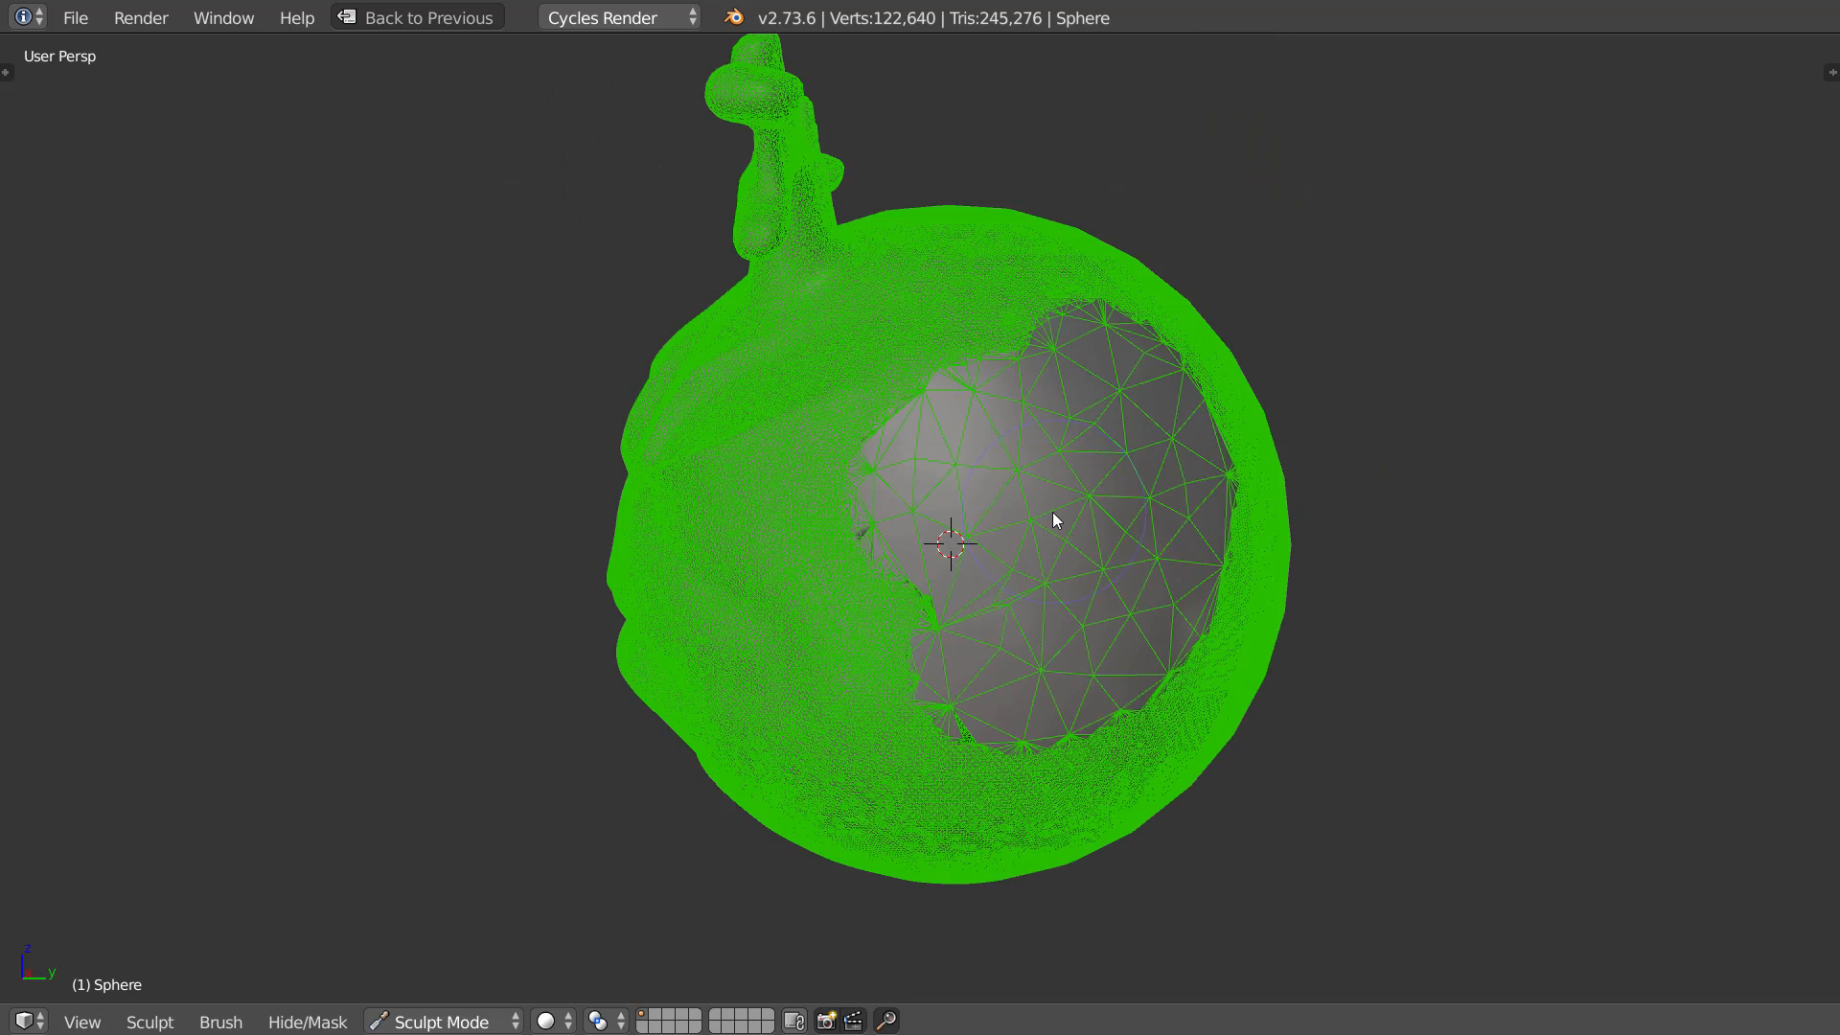
Set the Dyntopo detail size to 1.45% and brush over the coarse patch to refine it
{"action": "key", "text": "shift+d"}
{"action": "left_click", "coordinate": [1043, 349]}
{"action": "left_click", "coordinate": [995, 295]}
{"action": "mouse_move", "coordinate": [1077, 337]}
{"action": "left_mouse_down"}
{"action": "mouse_move", "coordinate": [1033, 528]}
{"action": "mouse_move", "coordinate": [897, 535]}
{"action": "mouse_move", "coordinate": [1020, 640]}
{"action": "mouse_move", "coordinate": [926, 595]}
{"action": "mouse_move", "coordinate": [895, 481]}
{"action": "mouse_move", "coordinate": [1121, 648]}
{"action": "mouse_move", "coordinate": [1170, 473]}
{"action": "mouse_move", "coordinate": [1170, 616]}
{"action": "mouse_move", "coordinate": [1189, 429]}
{"action": "left_mouse_up"}
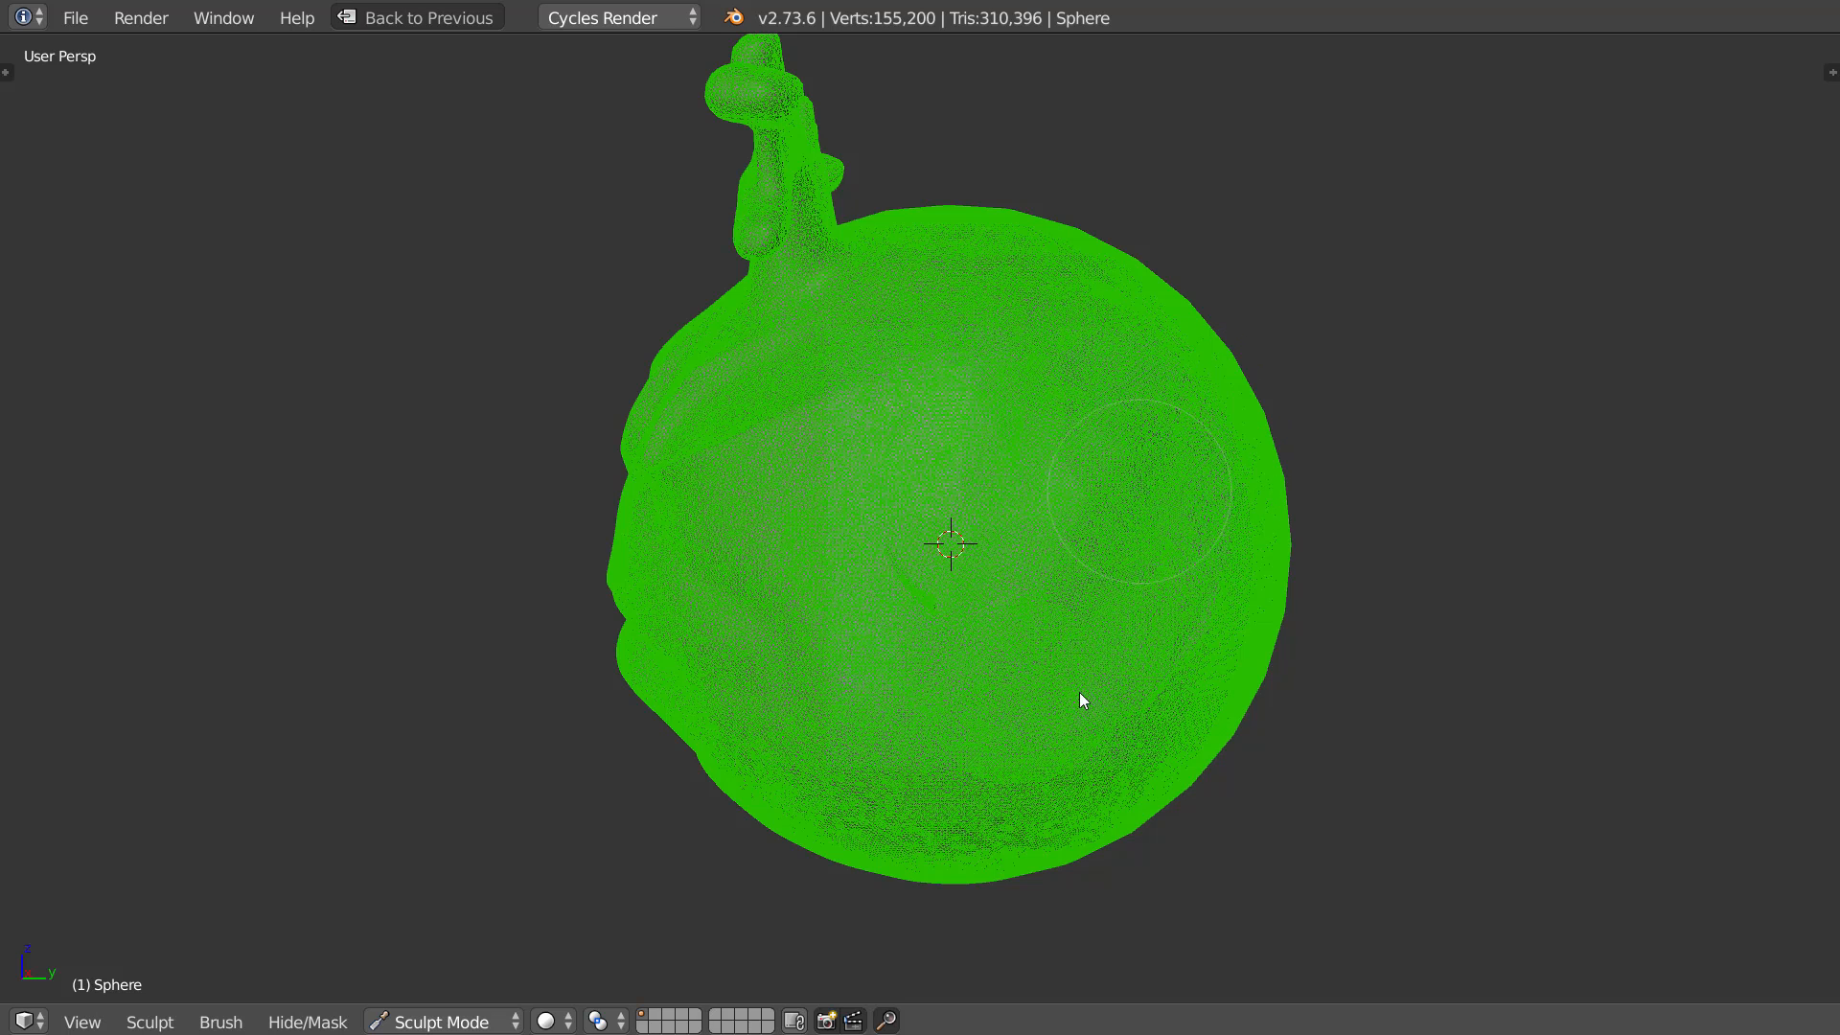
{"action": "right_click", "coordinate": [1051, 524]}
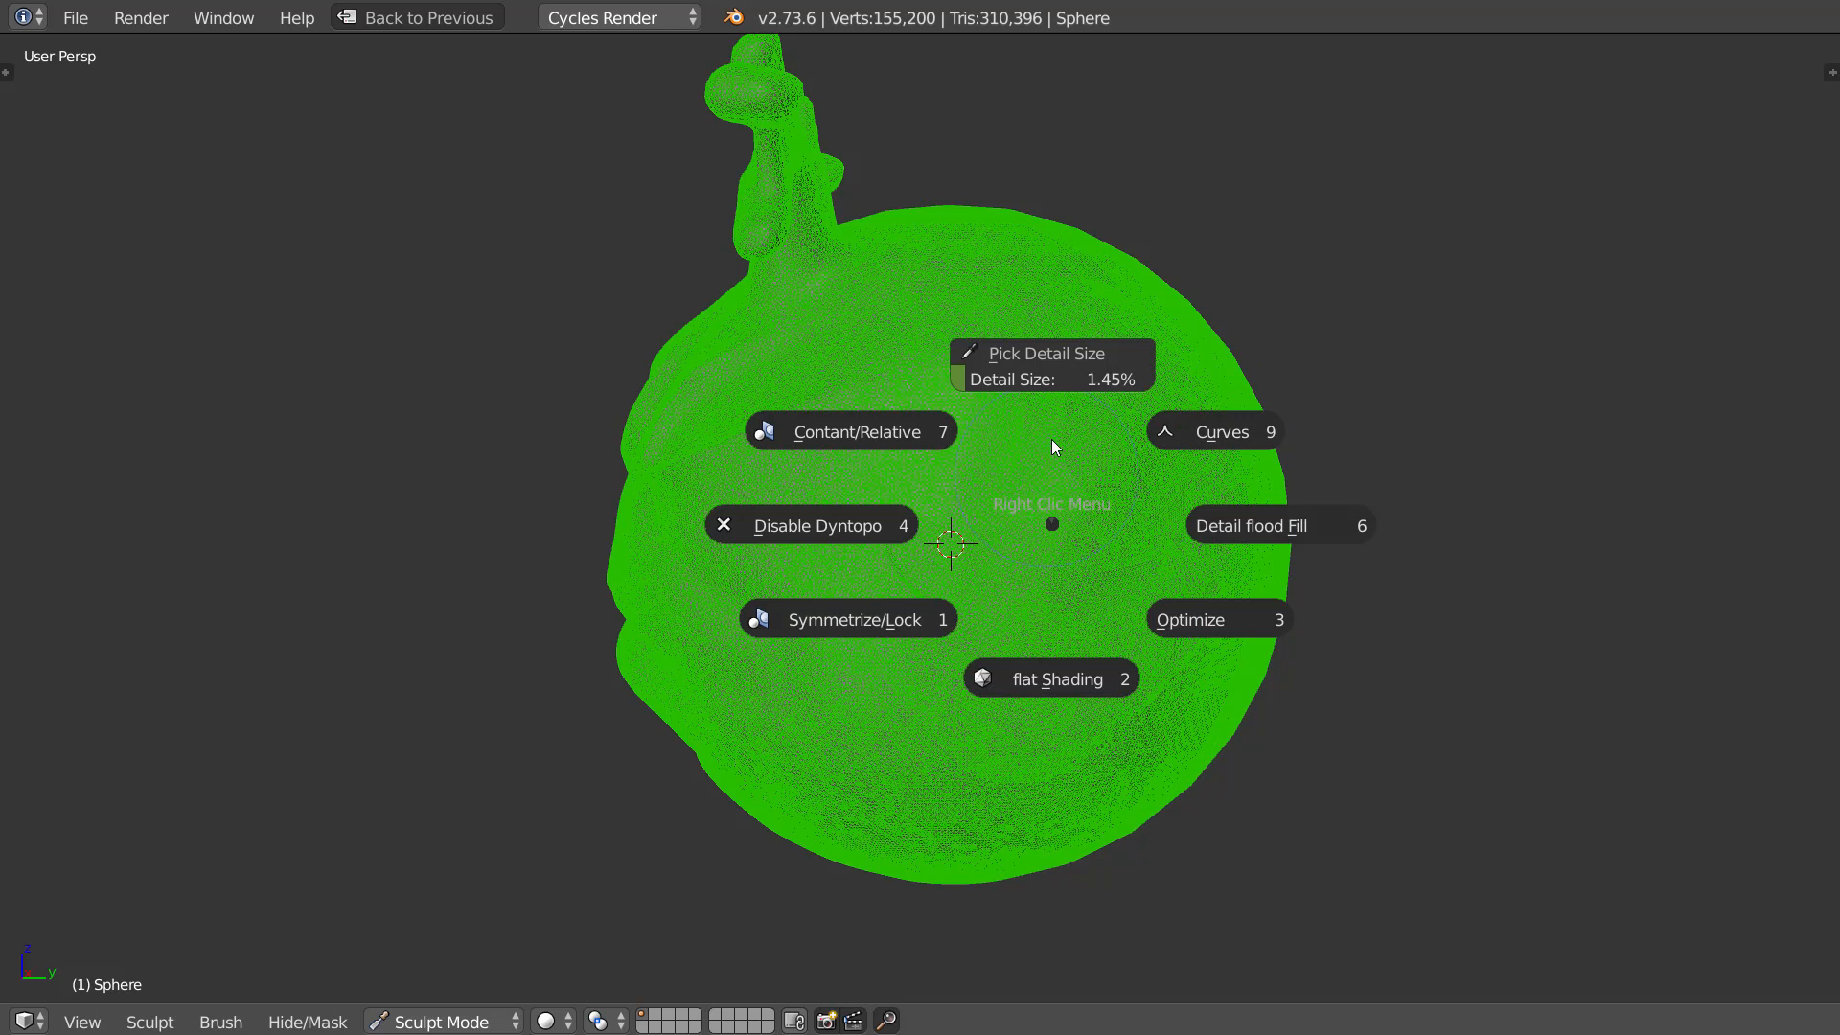
{"action": "left_click", "coordinate": [974, 380]}
{"action": "left_click", "coordinate": [964, 379]}
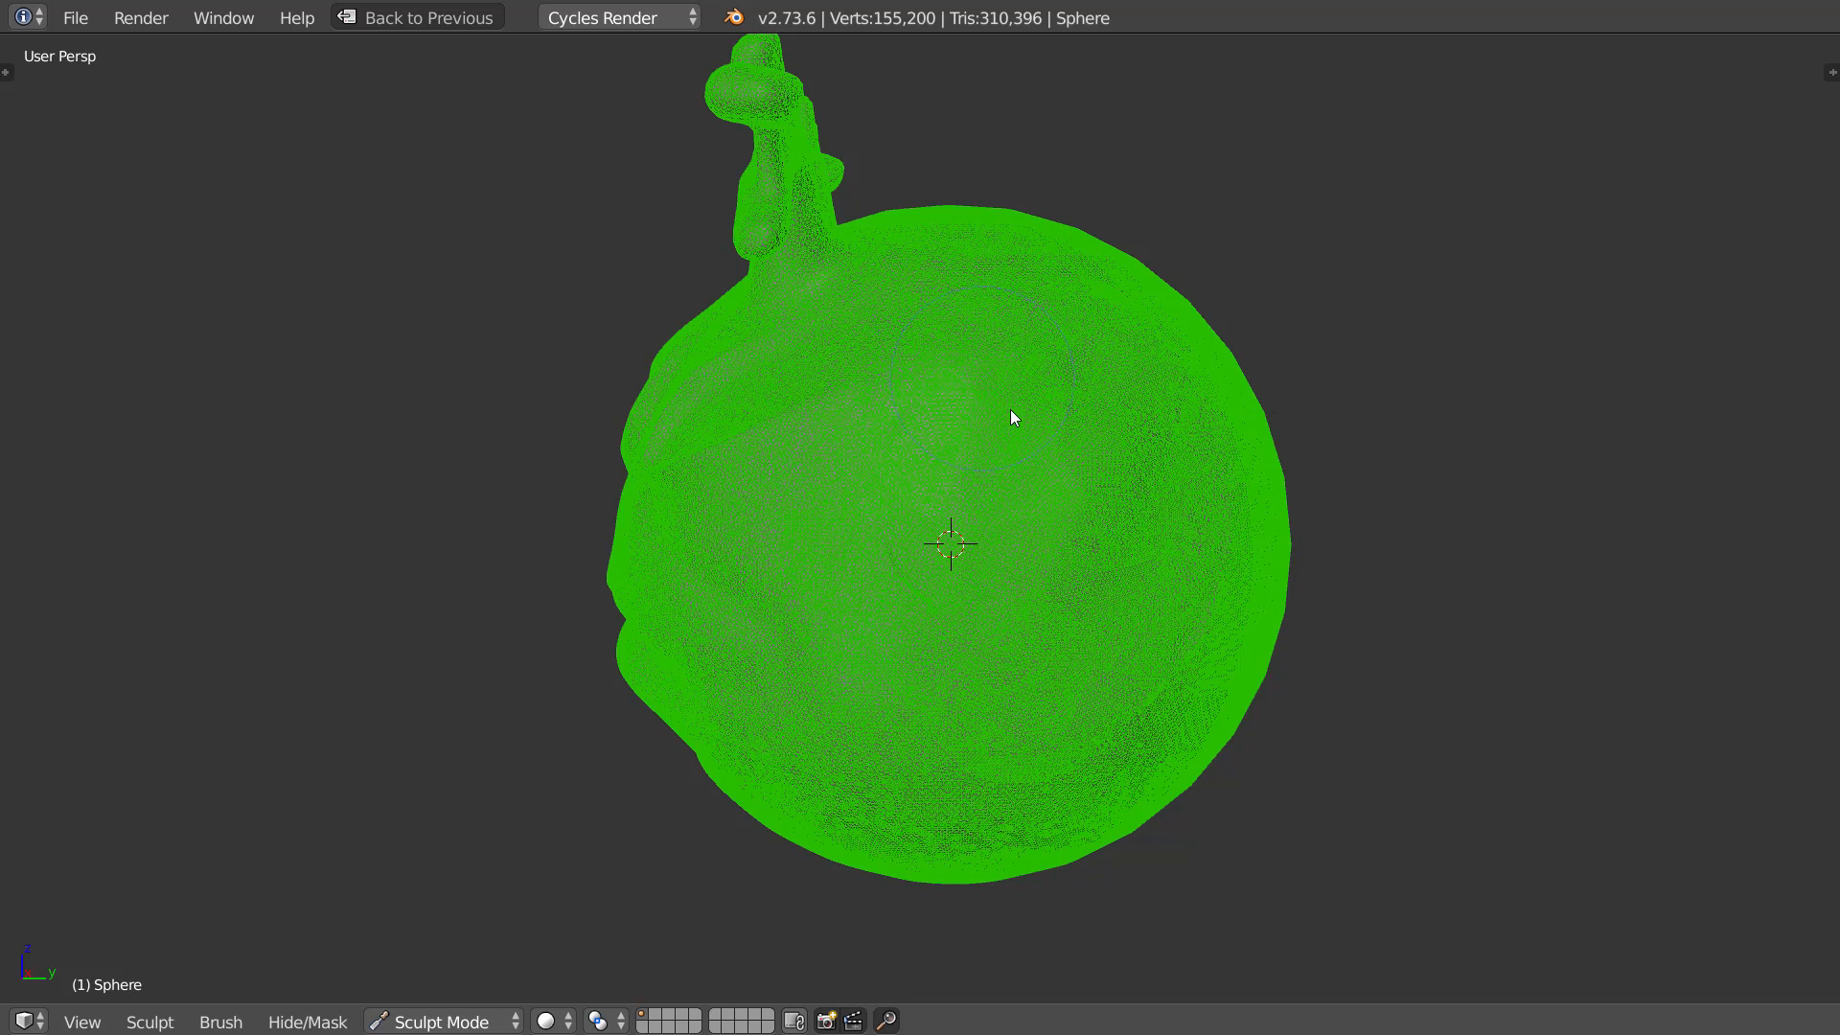
{"action": "right_click", "coordinate": [1014, 411]}
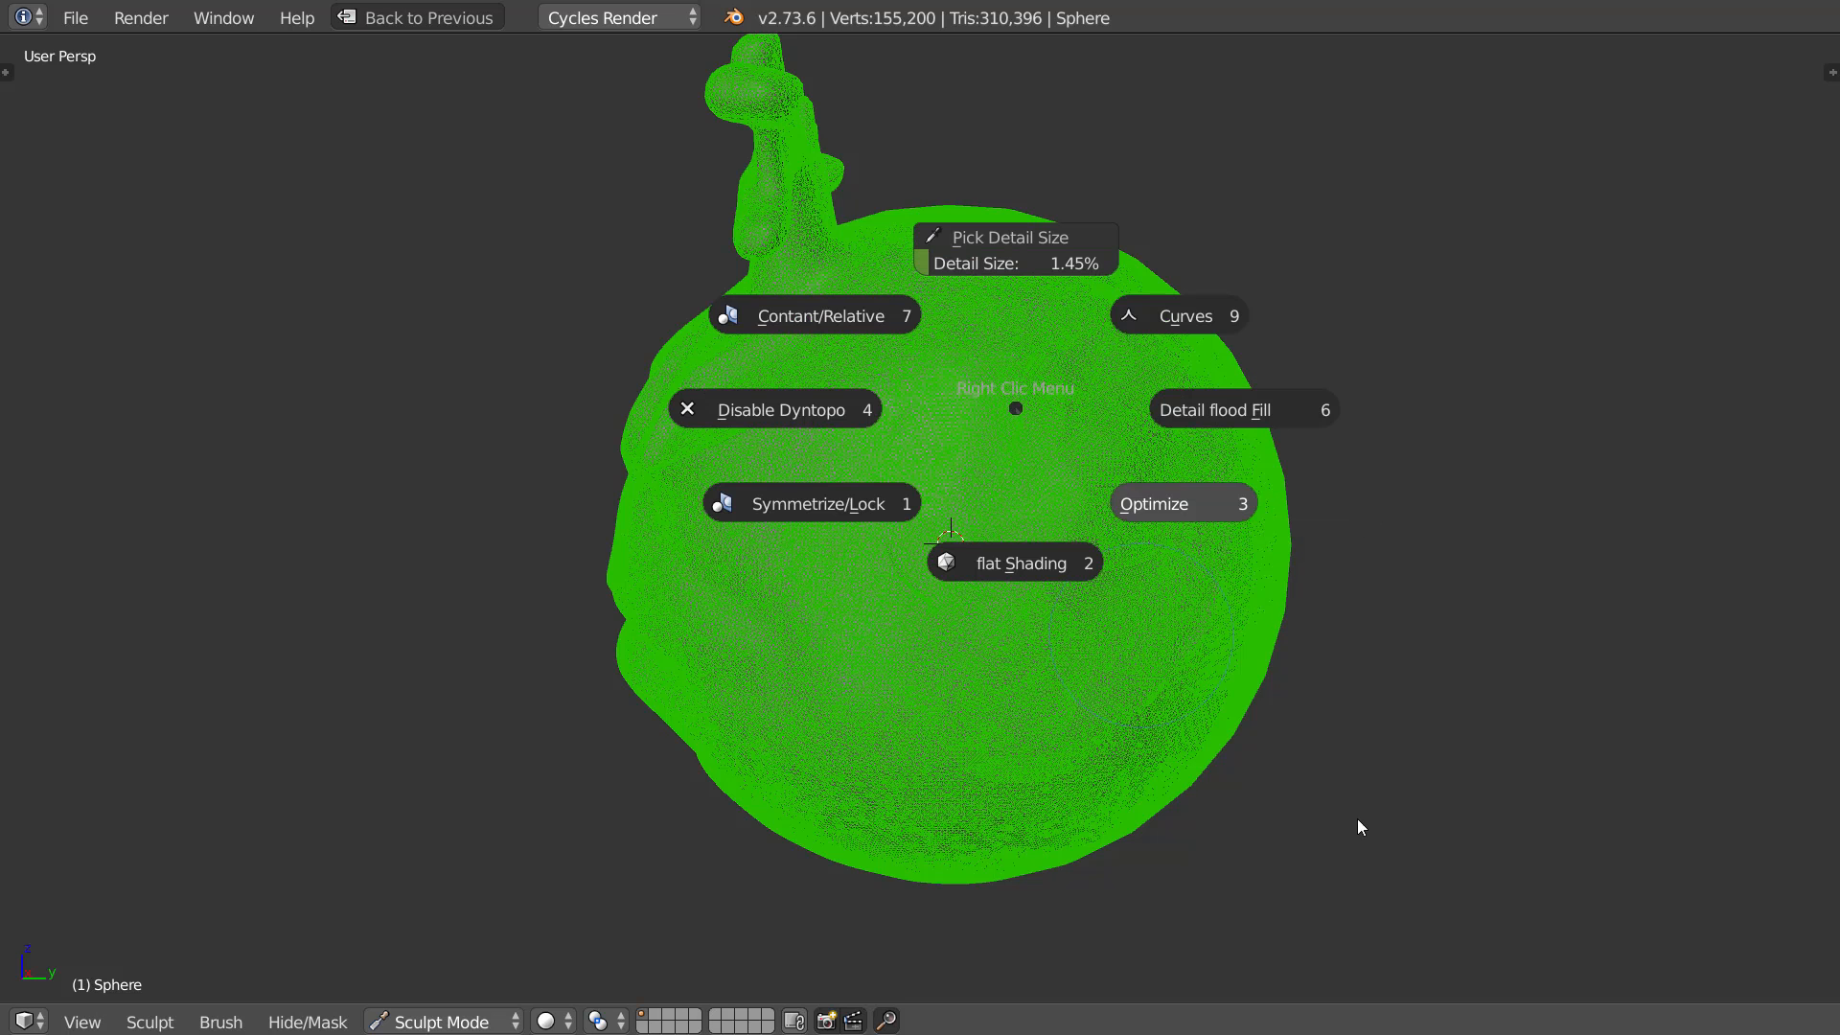
{"action": "left_click", "coordinate": [947, 264]}
{"action": "left_click", "coordinate": [963, 299]}
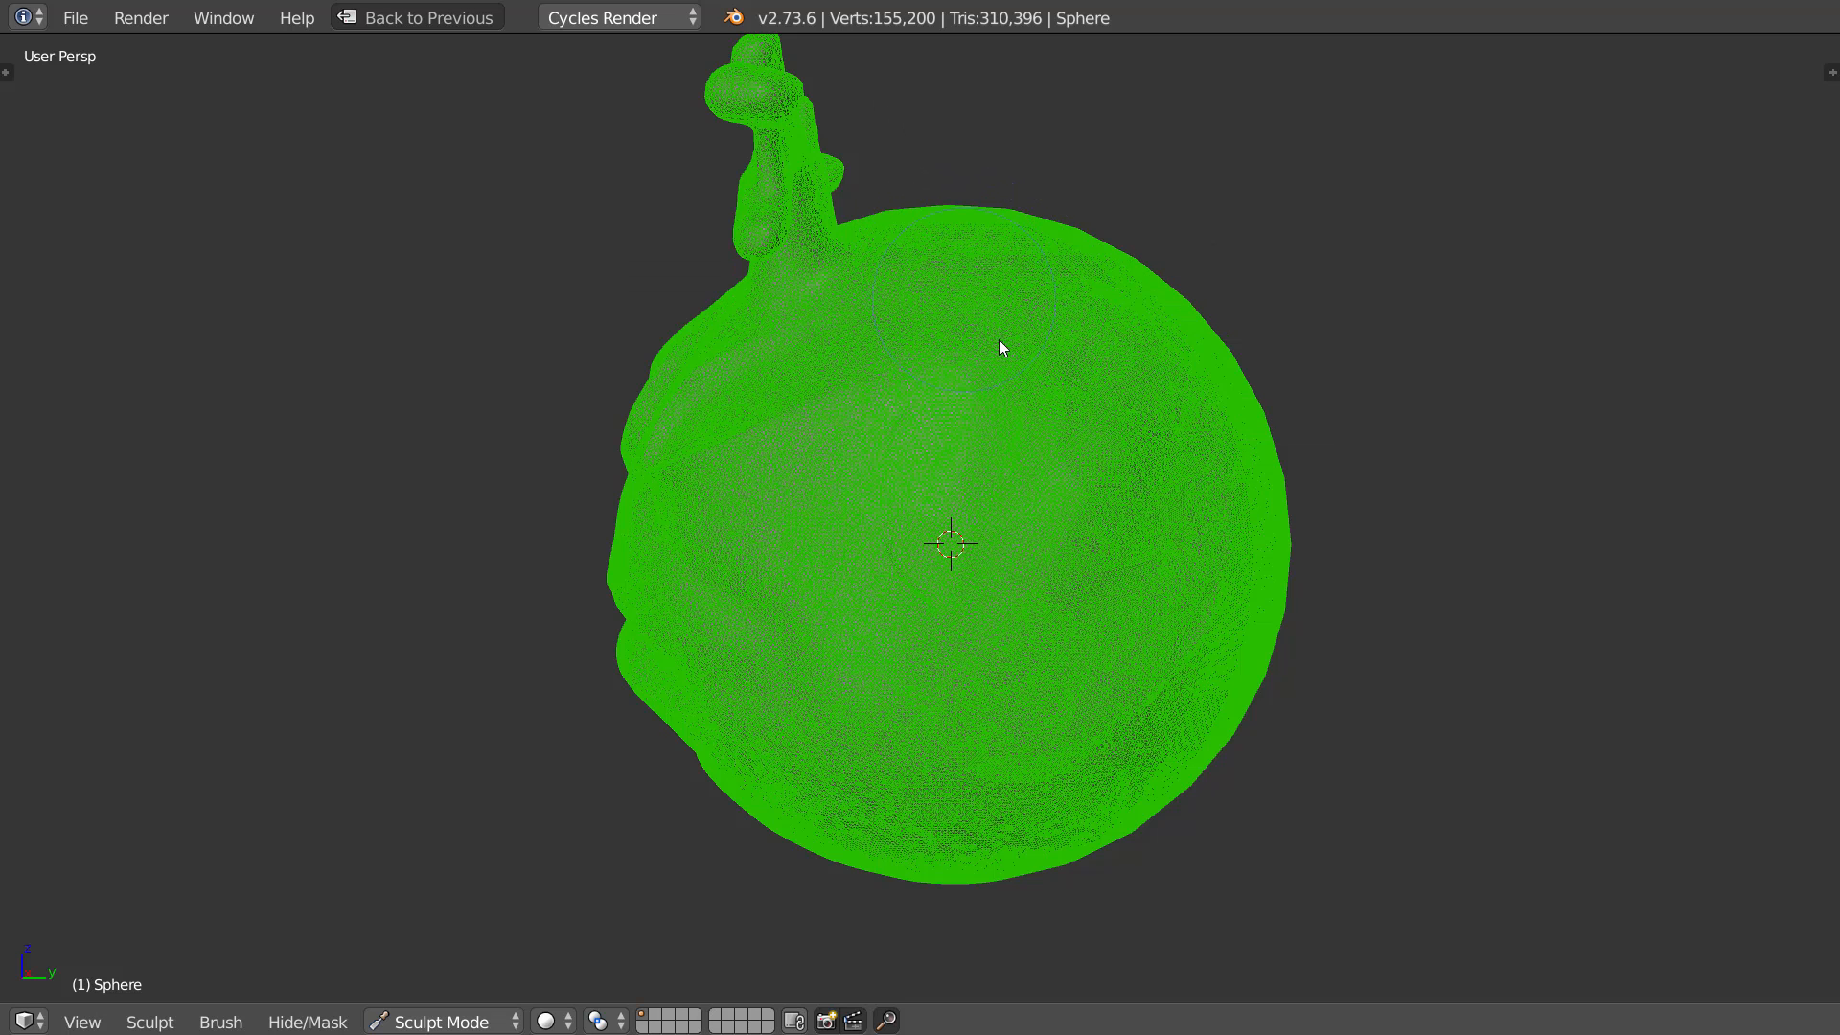
Set the Dyntopo detail size to 3.93% and brush a coarser area across the side of the head
{"action": "right_click", "coordinate": [1013, 410]}
{"action": "left_click_drag", "start_coordinate": [1013, 267], "coordinate": [1018, 268]}
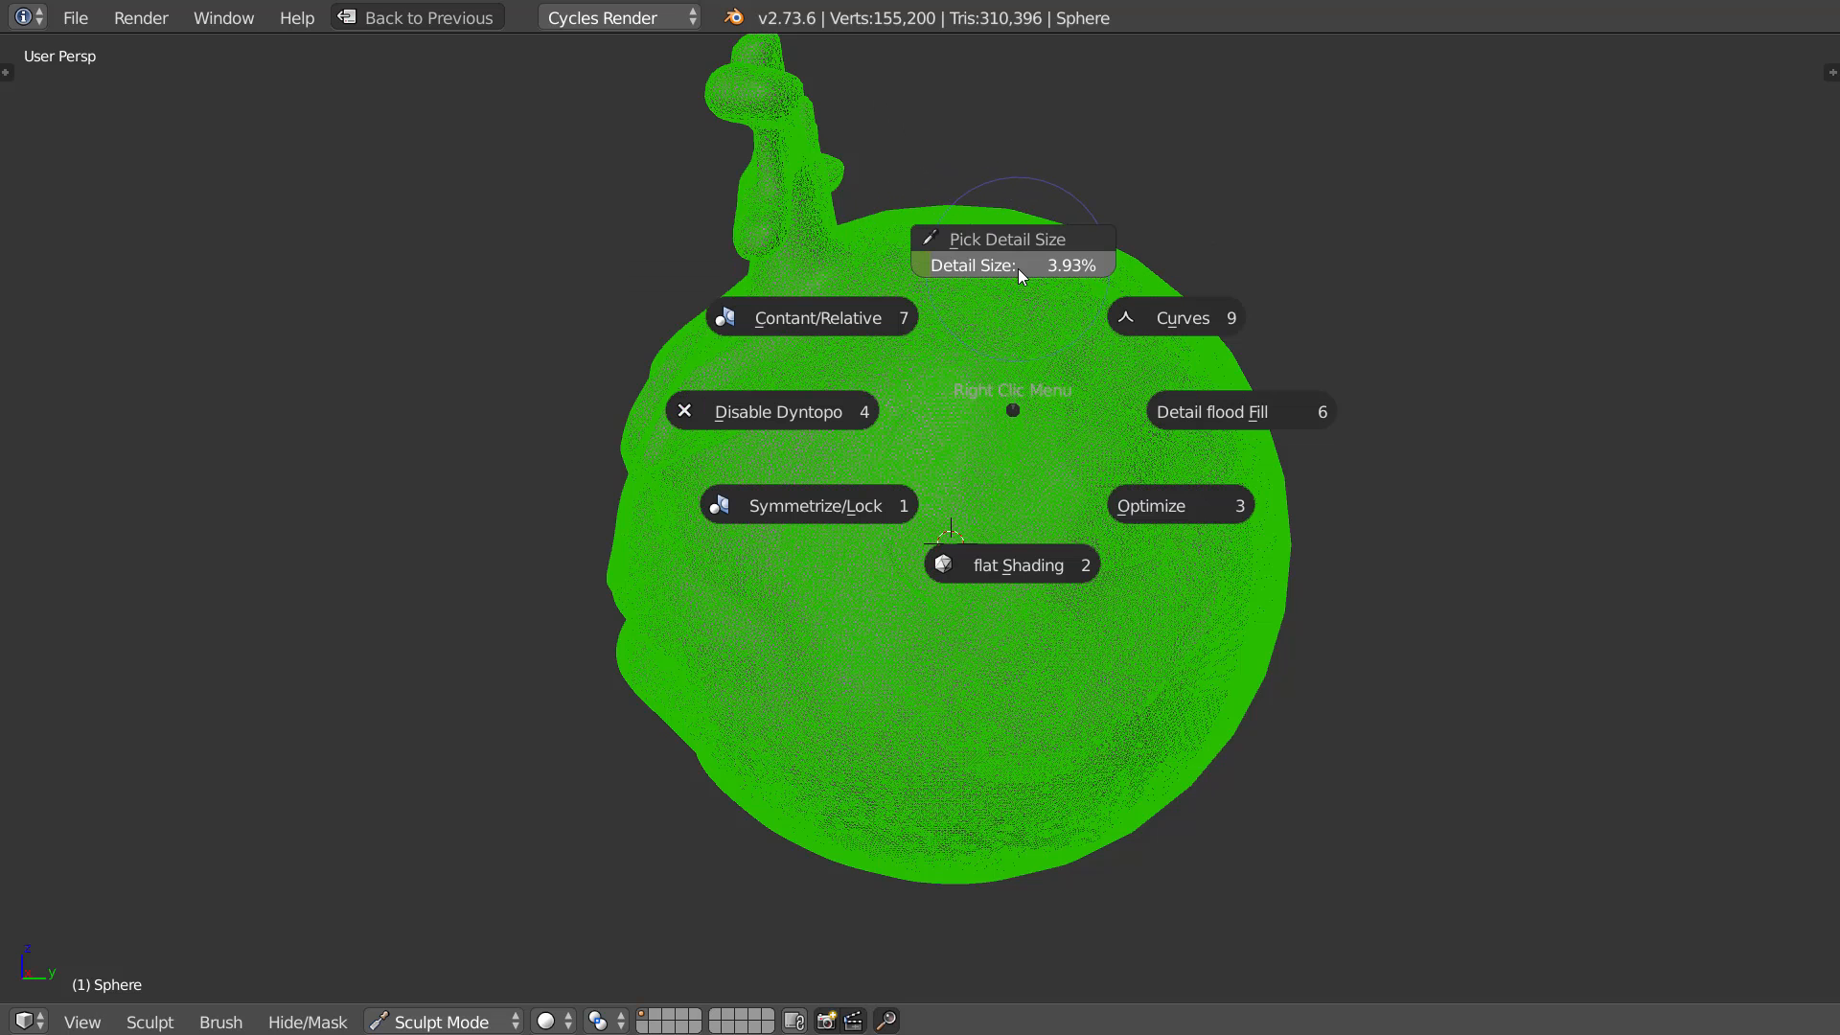
{"action": "mouse_move", "coordinate": [984, 446]}
{"action": "left_mouse_down"}
{"action": "mouse_move", "coordinate": [1076, 517]}
{"action": "mouse_move", "coordinate": [1080, 428]}
{"action": "left_mouse_up"}
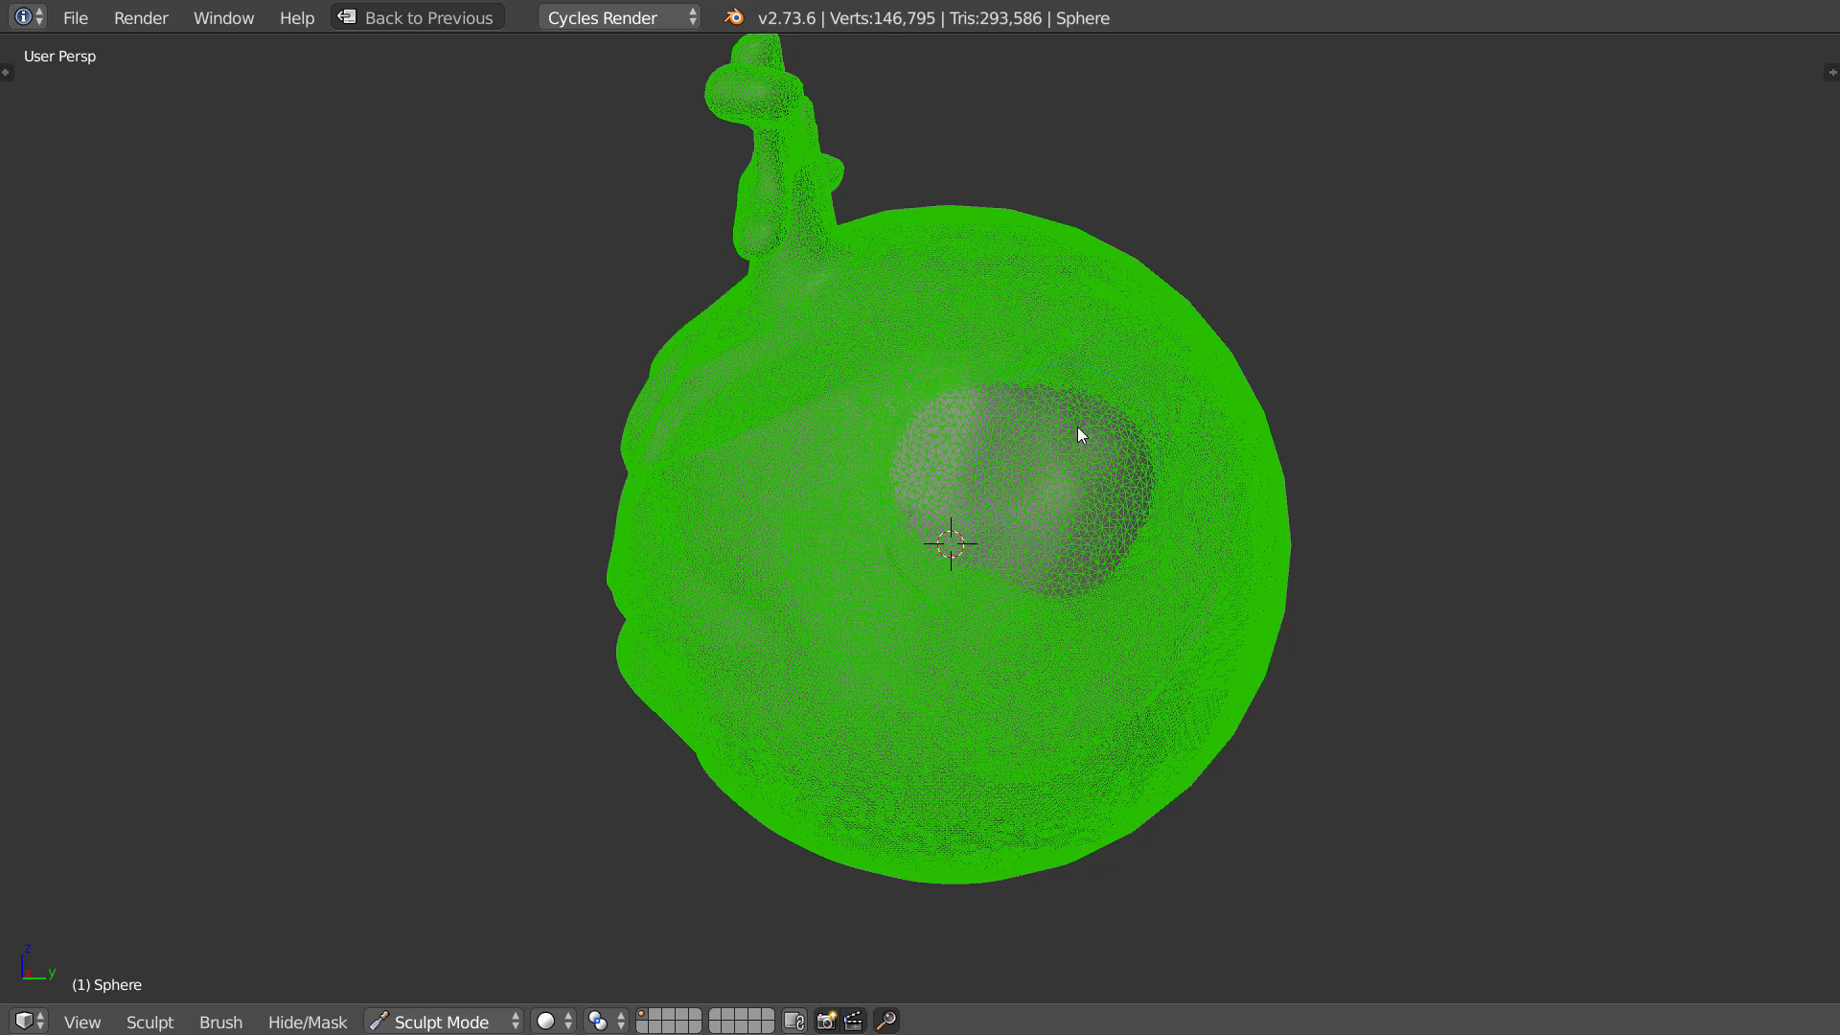
{"action": "scroll", "coordinate": [966, 476], "scroll_direction": "up", "scroll_amount": 4}
{"action": "mouse_move", "coordinate": [973, 274]}
{"action": "left_mouse_down"}
{"action": "mouse_move", "coordinate": [1194, 287]}
{"action": "mouse_move", "coordinate": [1153, 687]}
{"action": "mouse_move", "coordinate": [883, 575]}
{"action": "mouse_move", "coordinate": [900, 300]}
{"action": "mouse_move", "coordinate": [932, 246]}
{"action": "mouse_move", "coordinate": [1071, 300]}
{"action": "mouse_move", "coordinate": [907, 470]}
{"action": "left_mouse_up"}
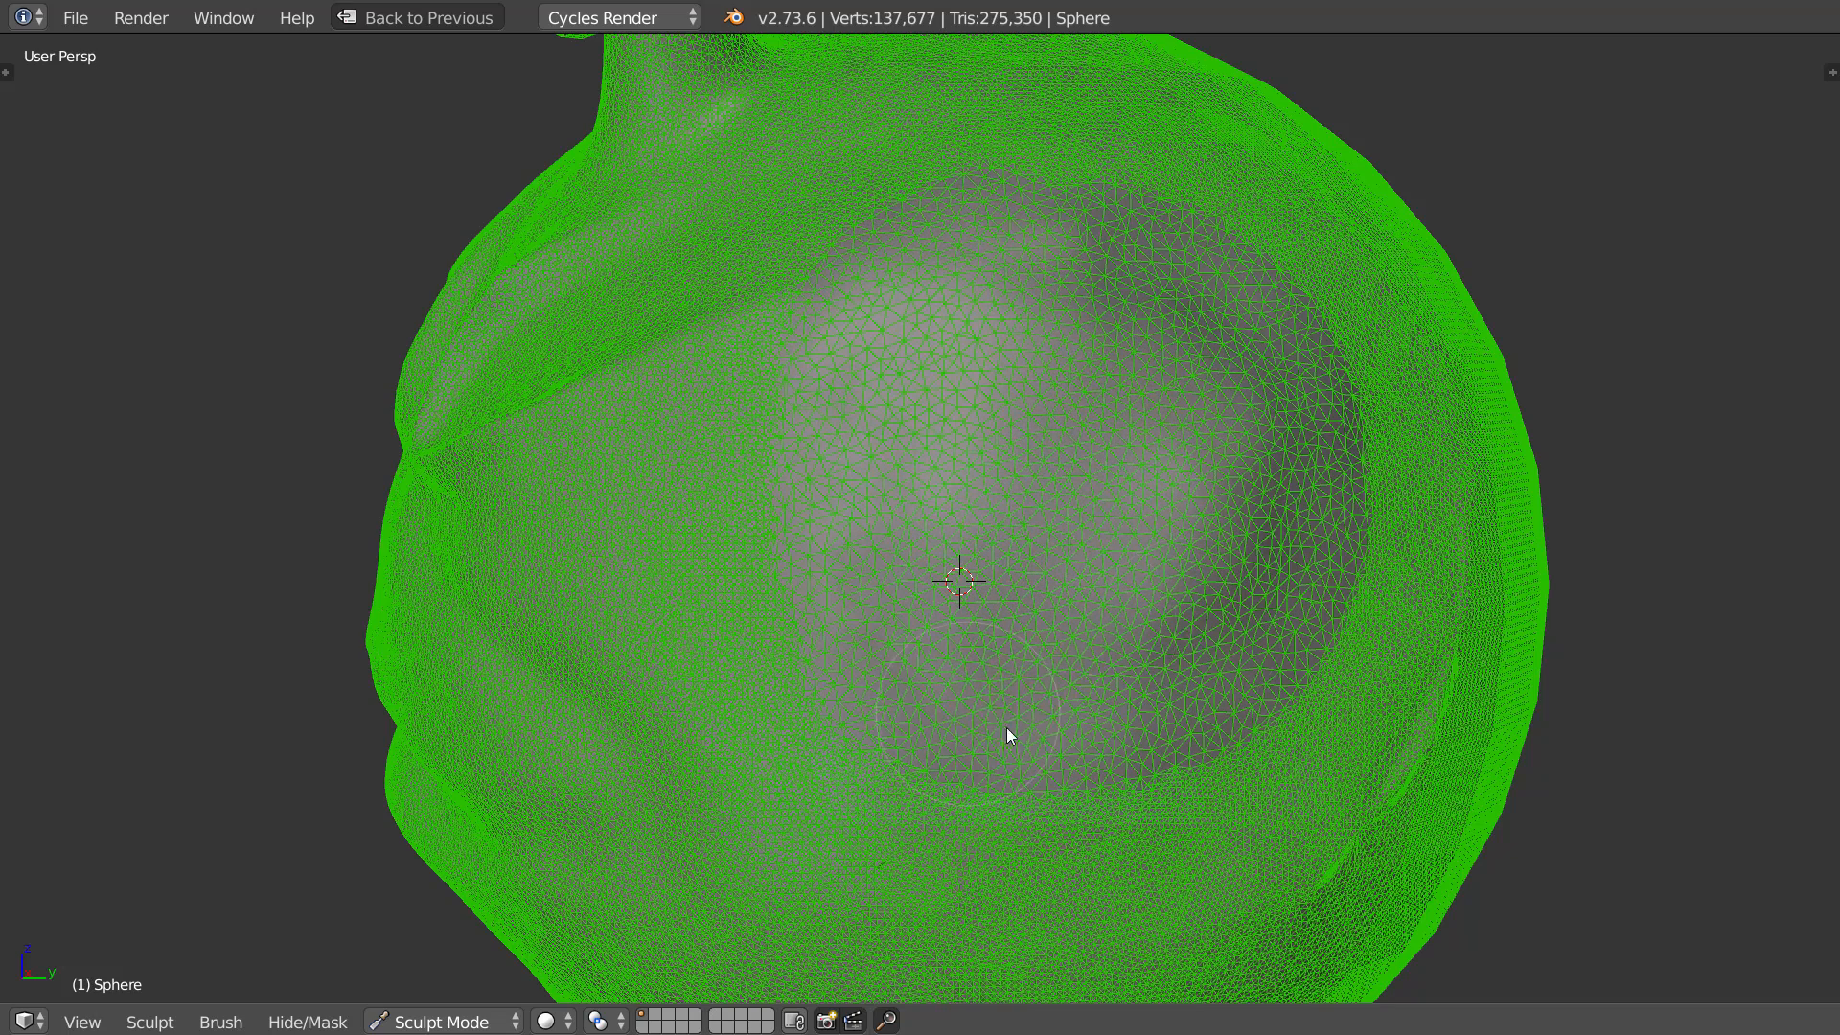
{"action": "mouse_move", "coordinate": [1334, 495]}
{"action": "left_mouse_down"}
{"action": "mouse_move", "coordinate": [932, 852]}
{"action": "mouse_move", "coordinate": [1146, 811]}
{"action": "mouse_move", "coordinate": [1327, 655]}
{"action": "mouse_move", "coordinate": [1357, 434]}
{"action": "left_mouse_up"}
Choose the Smooth falloff curve for the sculpt brush
{"action": "right_click", "coordinate": [1361, 441]}
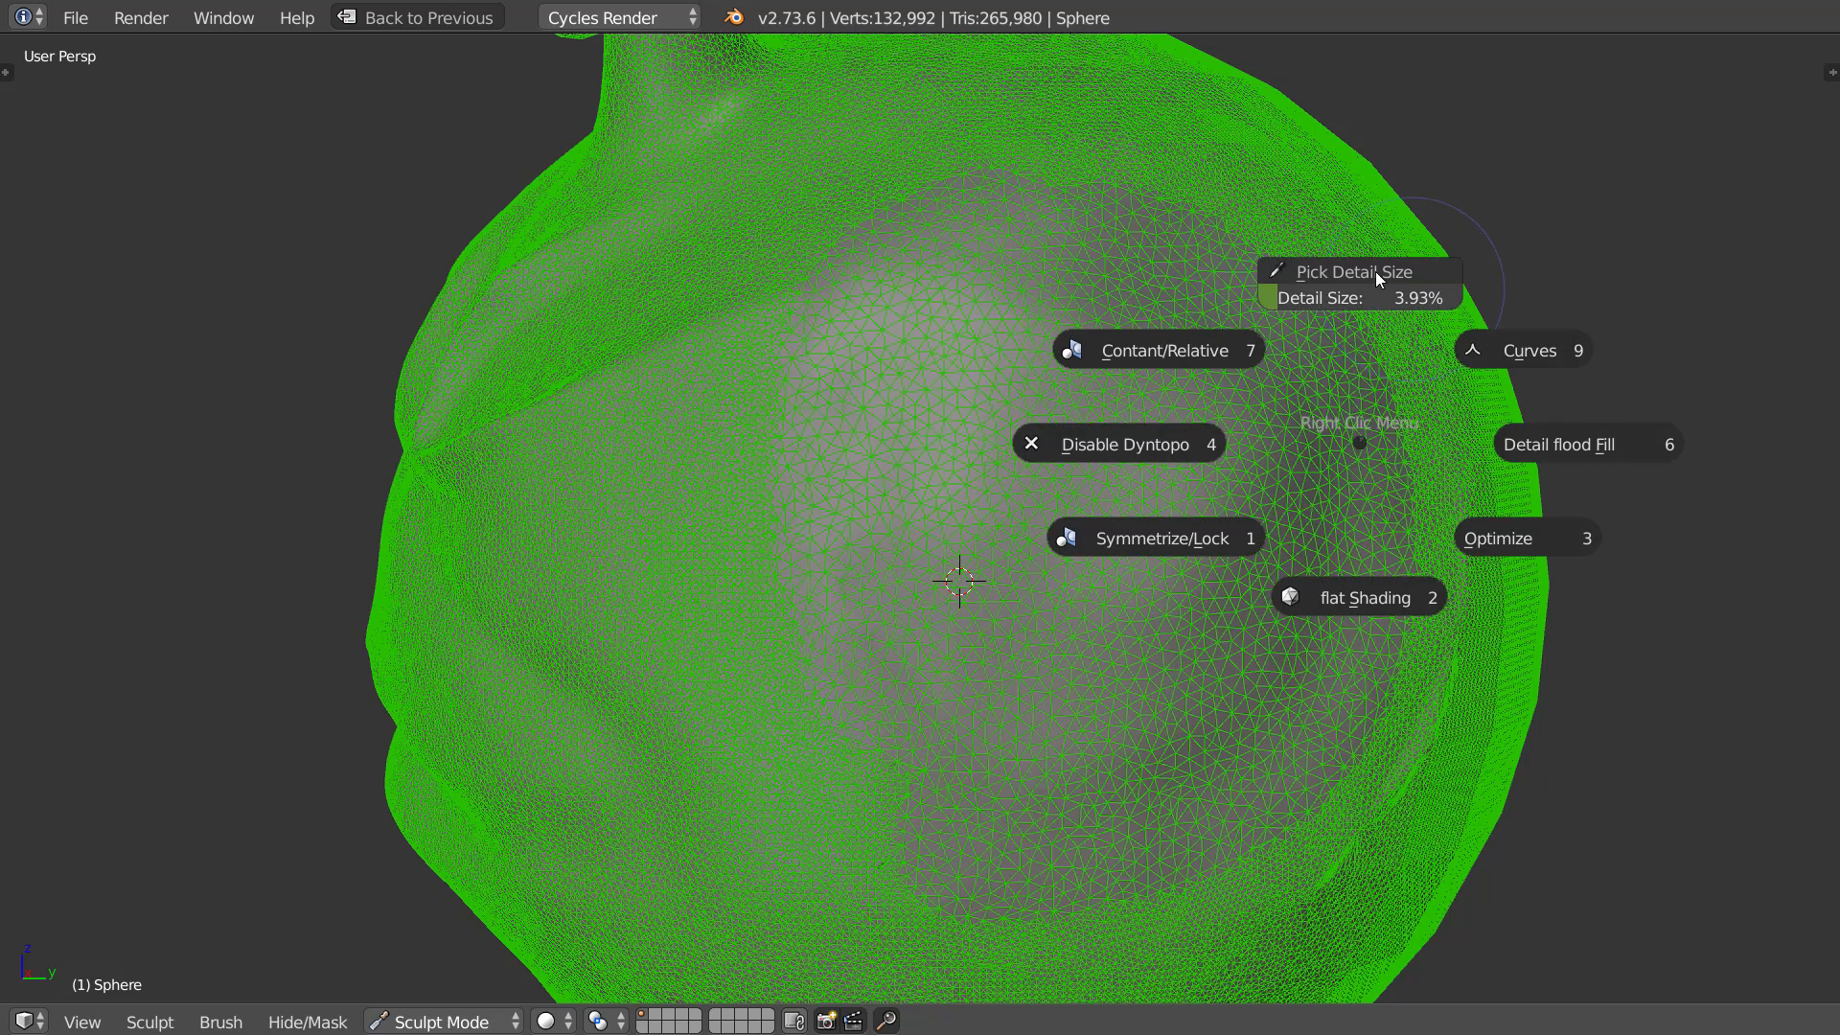
{"action": "left_click", "coordinate": [1513, 353]}
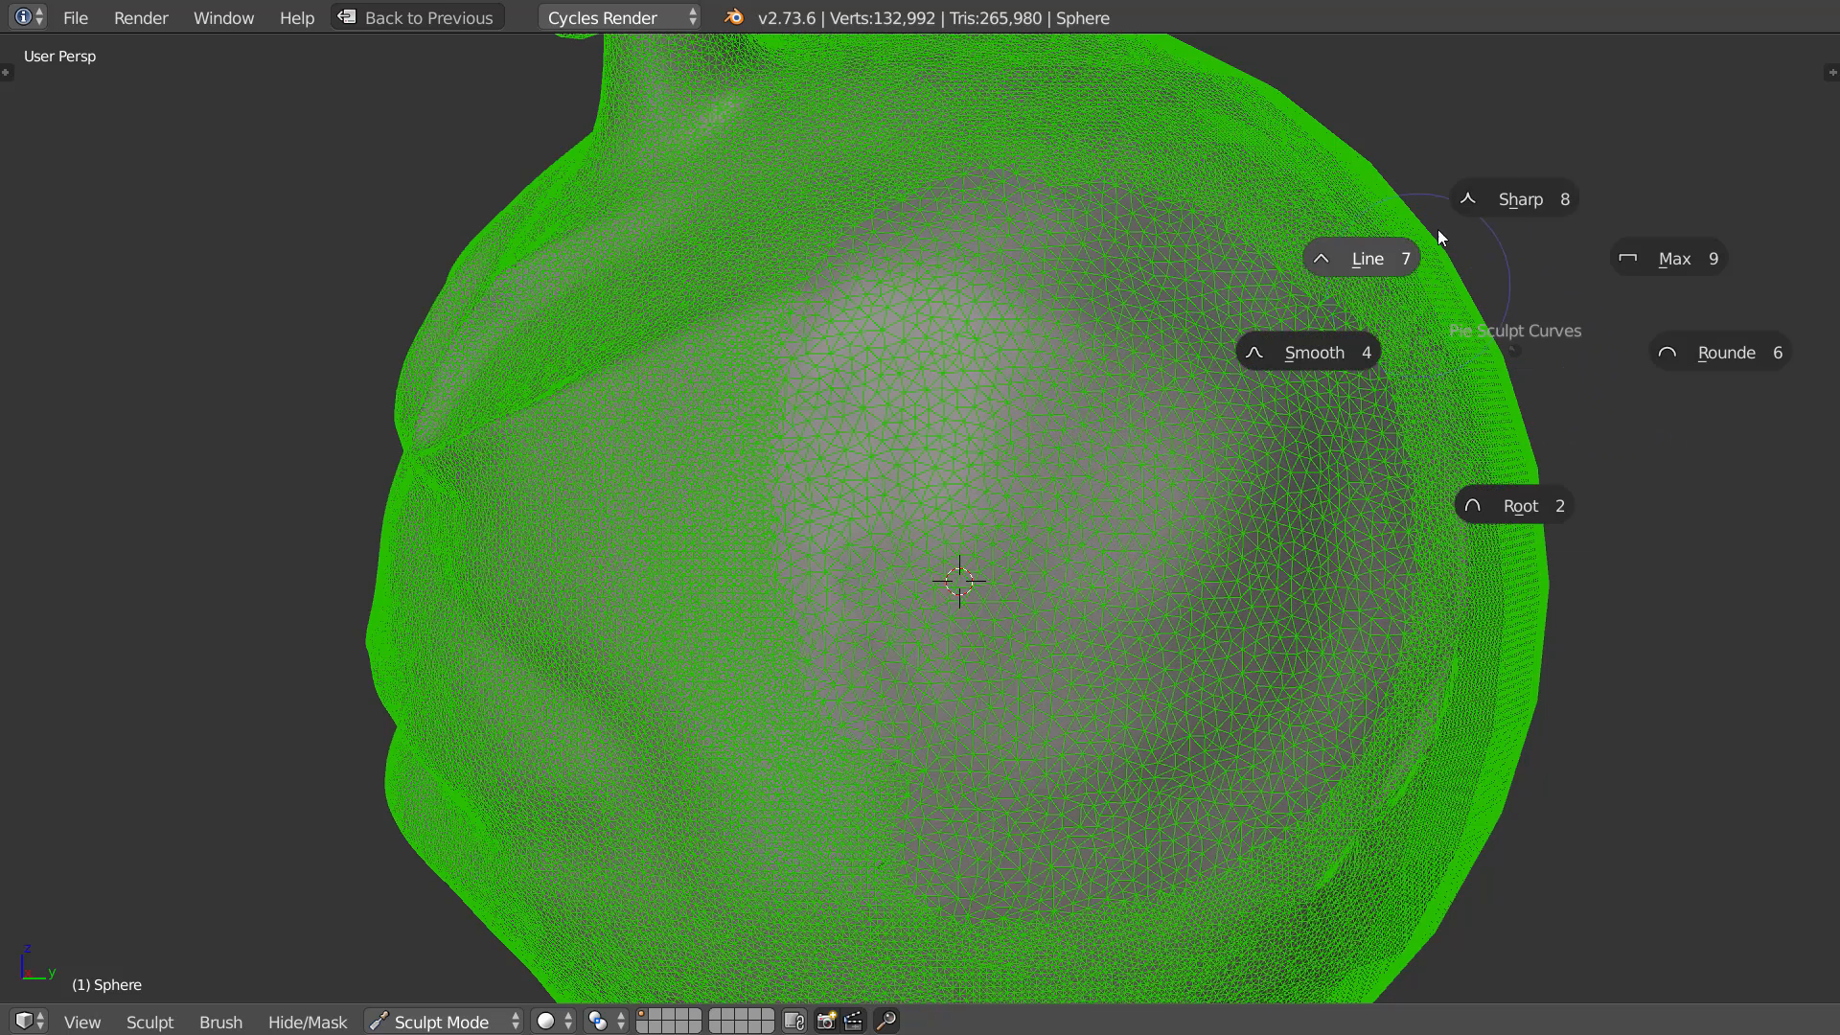
{"action": "left_click", "coordinate": [1324, 347]}
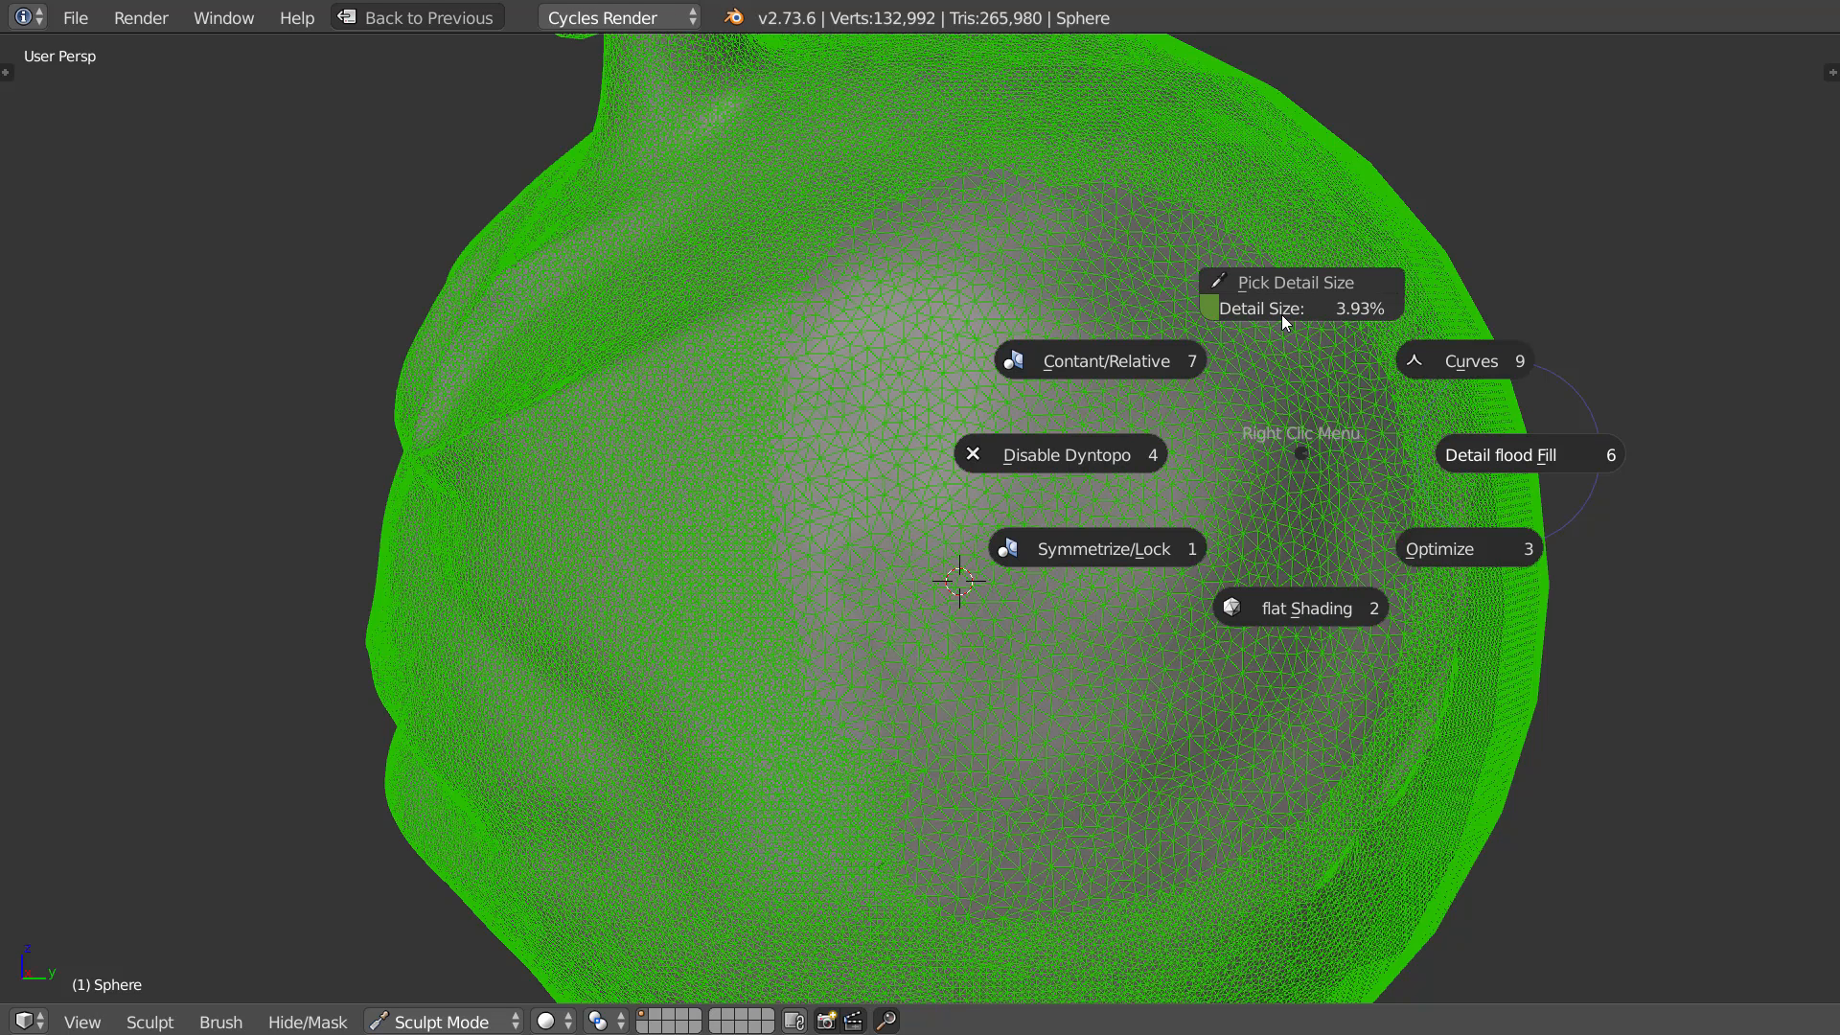
Flood fill the whole head with the 3.93% detail size, hide the wireframe and check the face
{"action": "middle_click_drag", "start_coordinate": [1275, 324], "coordinate": [1066, 435]}
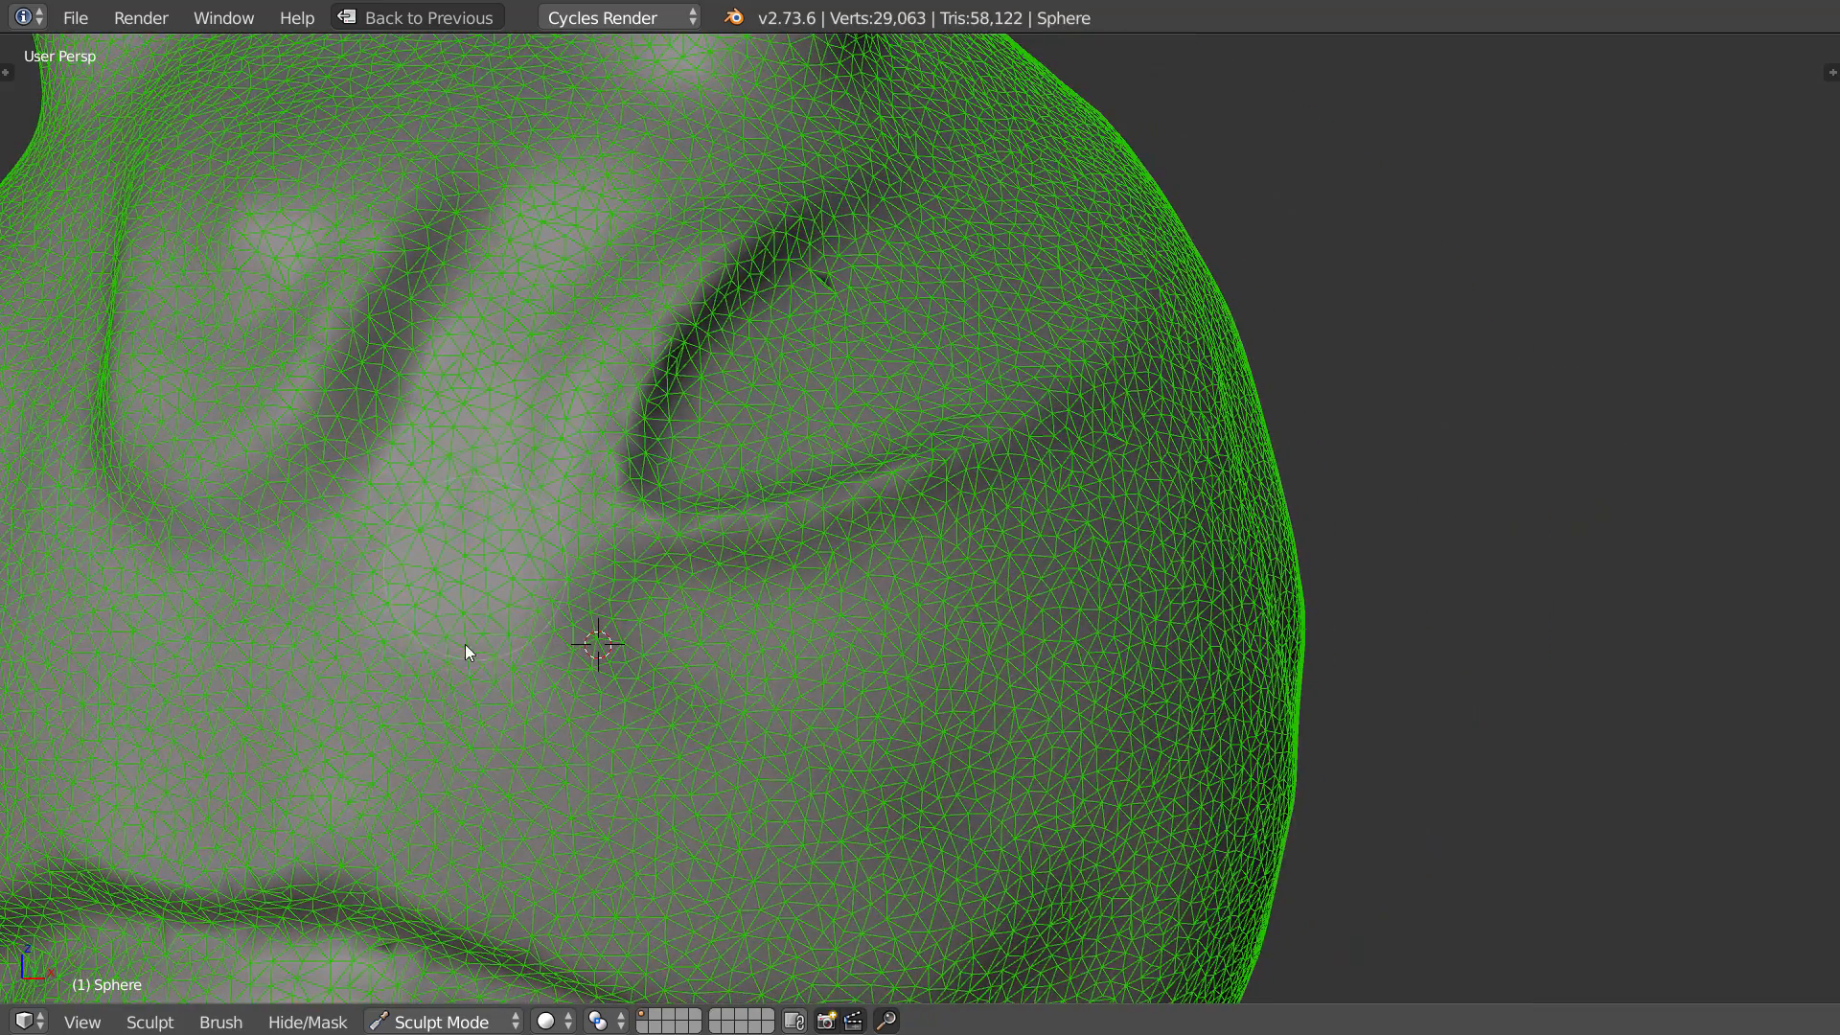
{"action": "scroll", "coordinate": [789, 473], "scroll_direction": "down", "scroll_amount": 4}
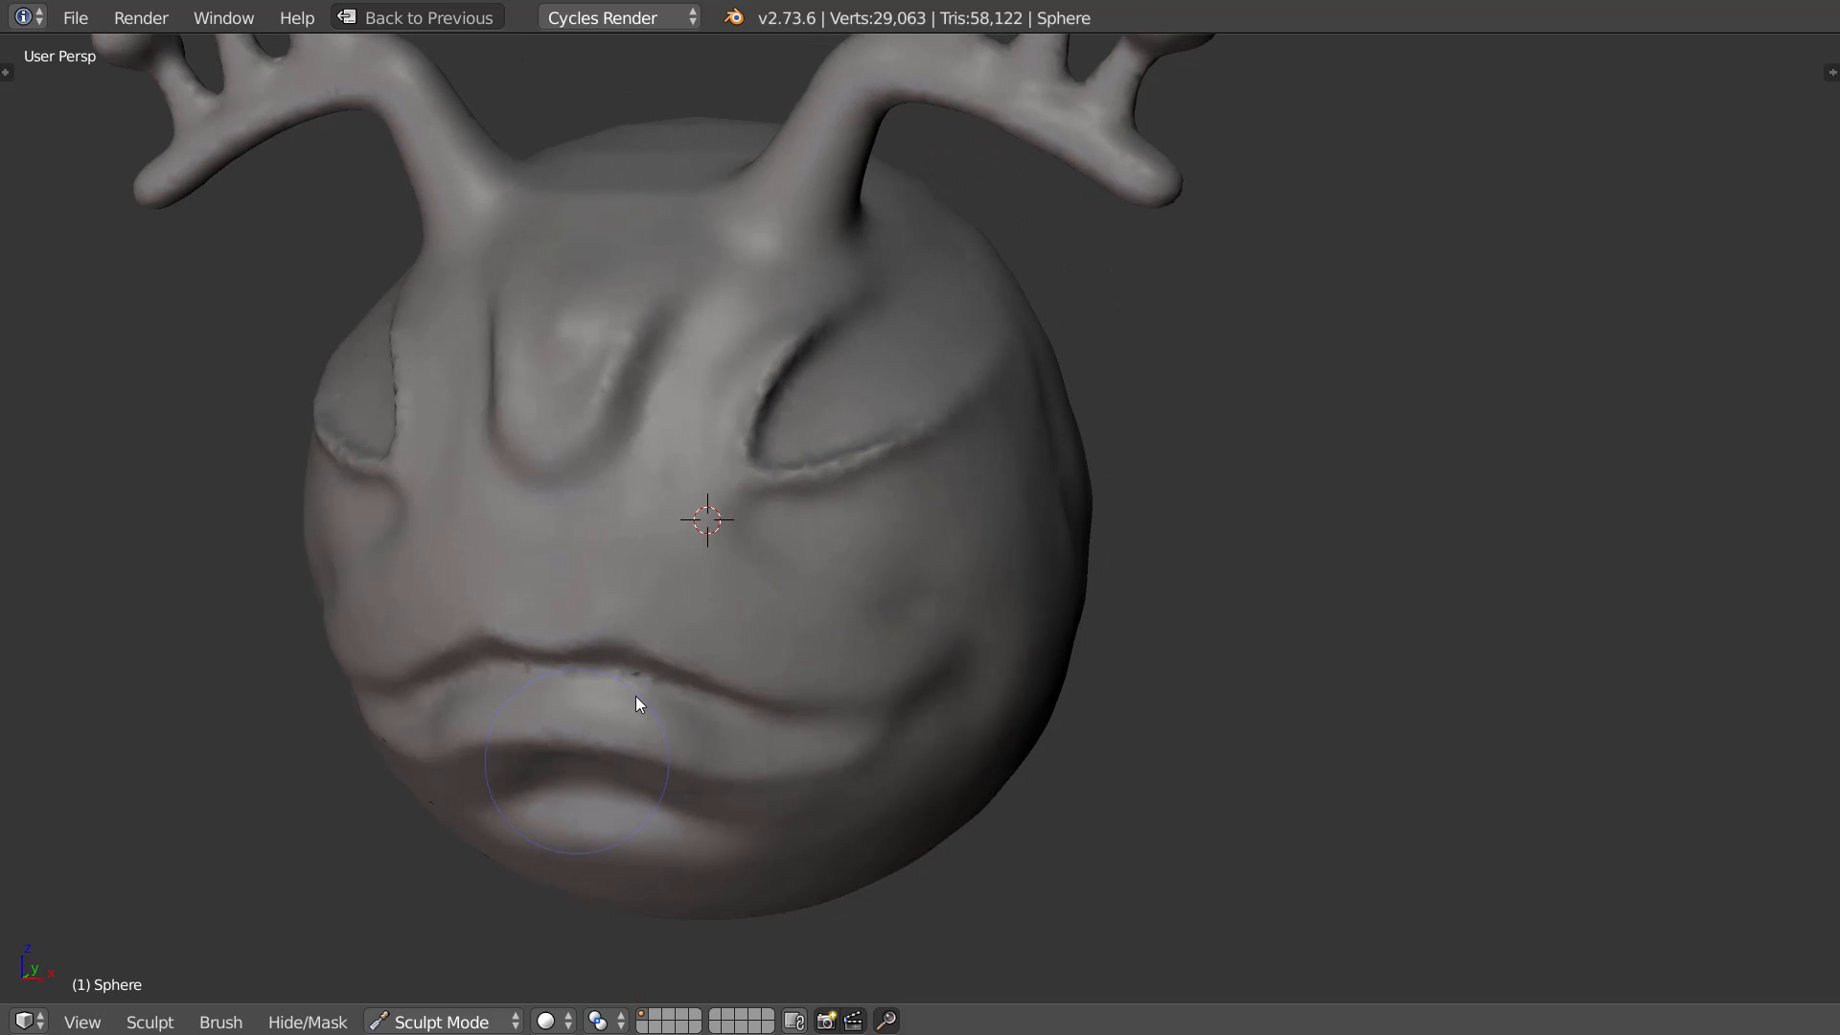
{"action": "middle_click_drag", "start_coordinate": [965, 589], "coordinate": [1165, 608]}
{"action": "middle_click_drag", "start_coordinate": [1121, 505], "coordinate": [1035, 532]}
Disable Dyntopo and review the quick brush options for radius, strength, Autosmooth, curves and symmetry
{"action": "right_click", "coordinate": [1035, 532]}
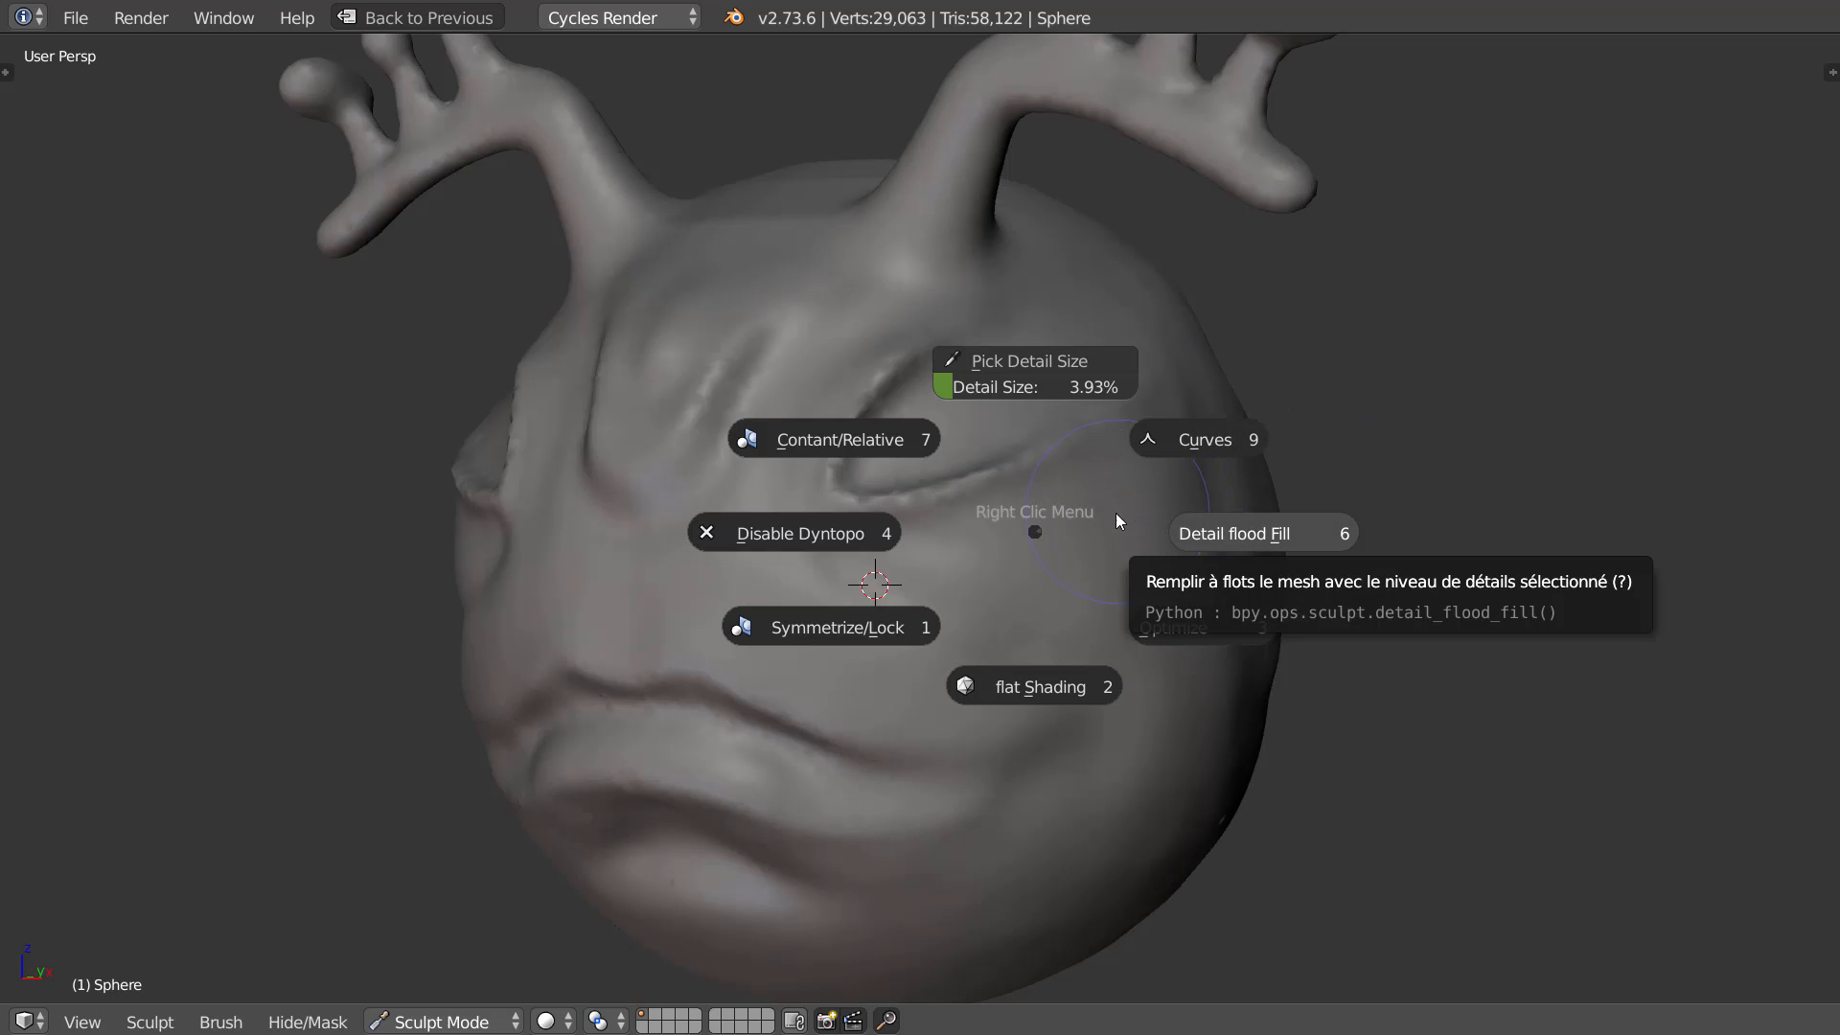
{"action": "left_click", "coordinate": [871, 548]}
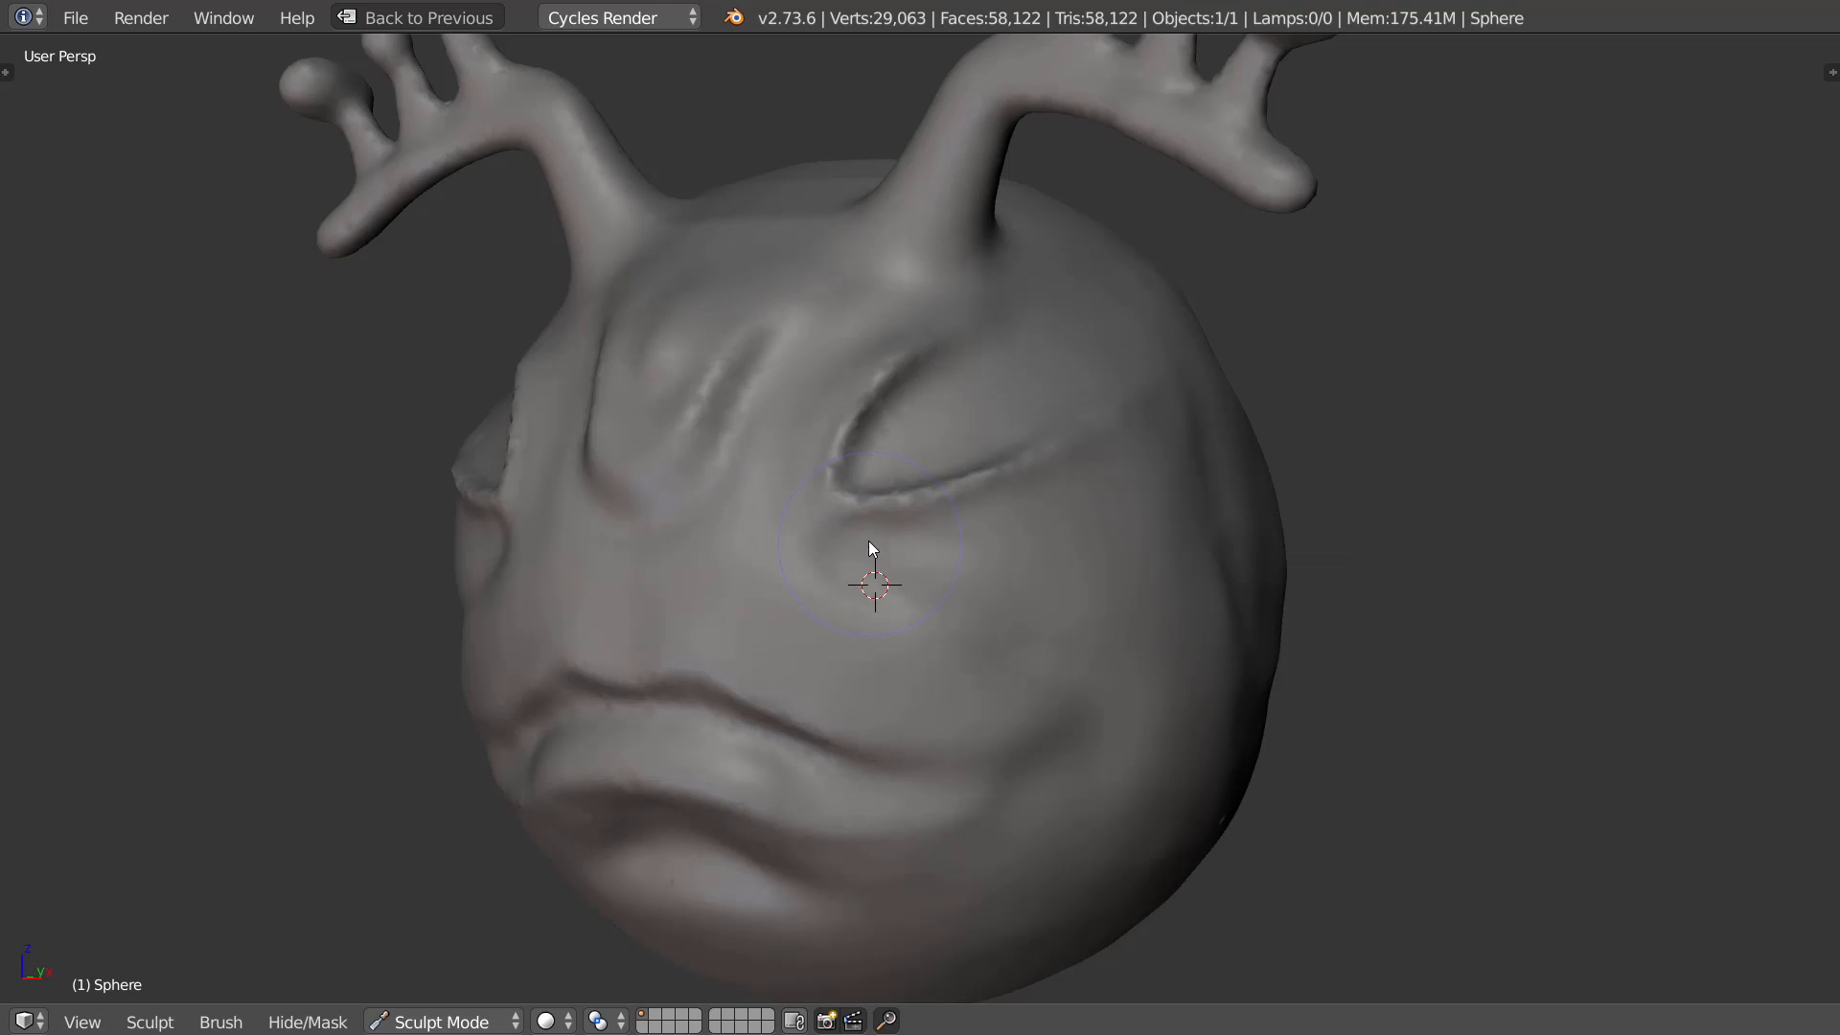
{"action": "middle_click_drag", "start_coordinate": [882, 530], "coordinate": [938, 563]}
{"action": "right_click", "coordinate": [985, 589]}
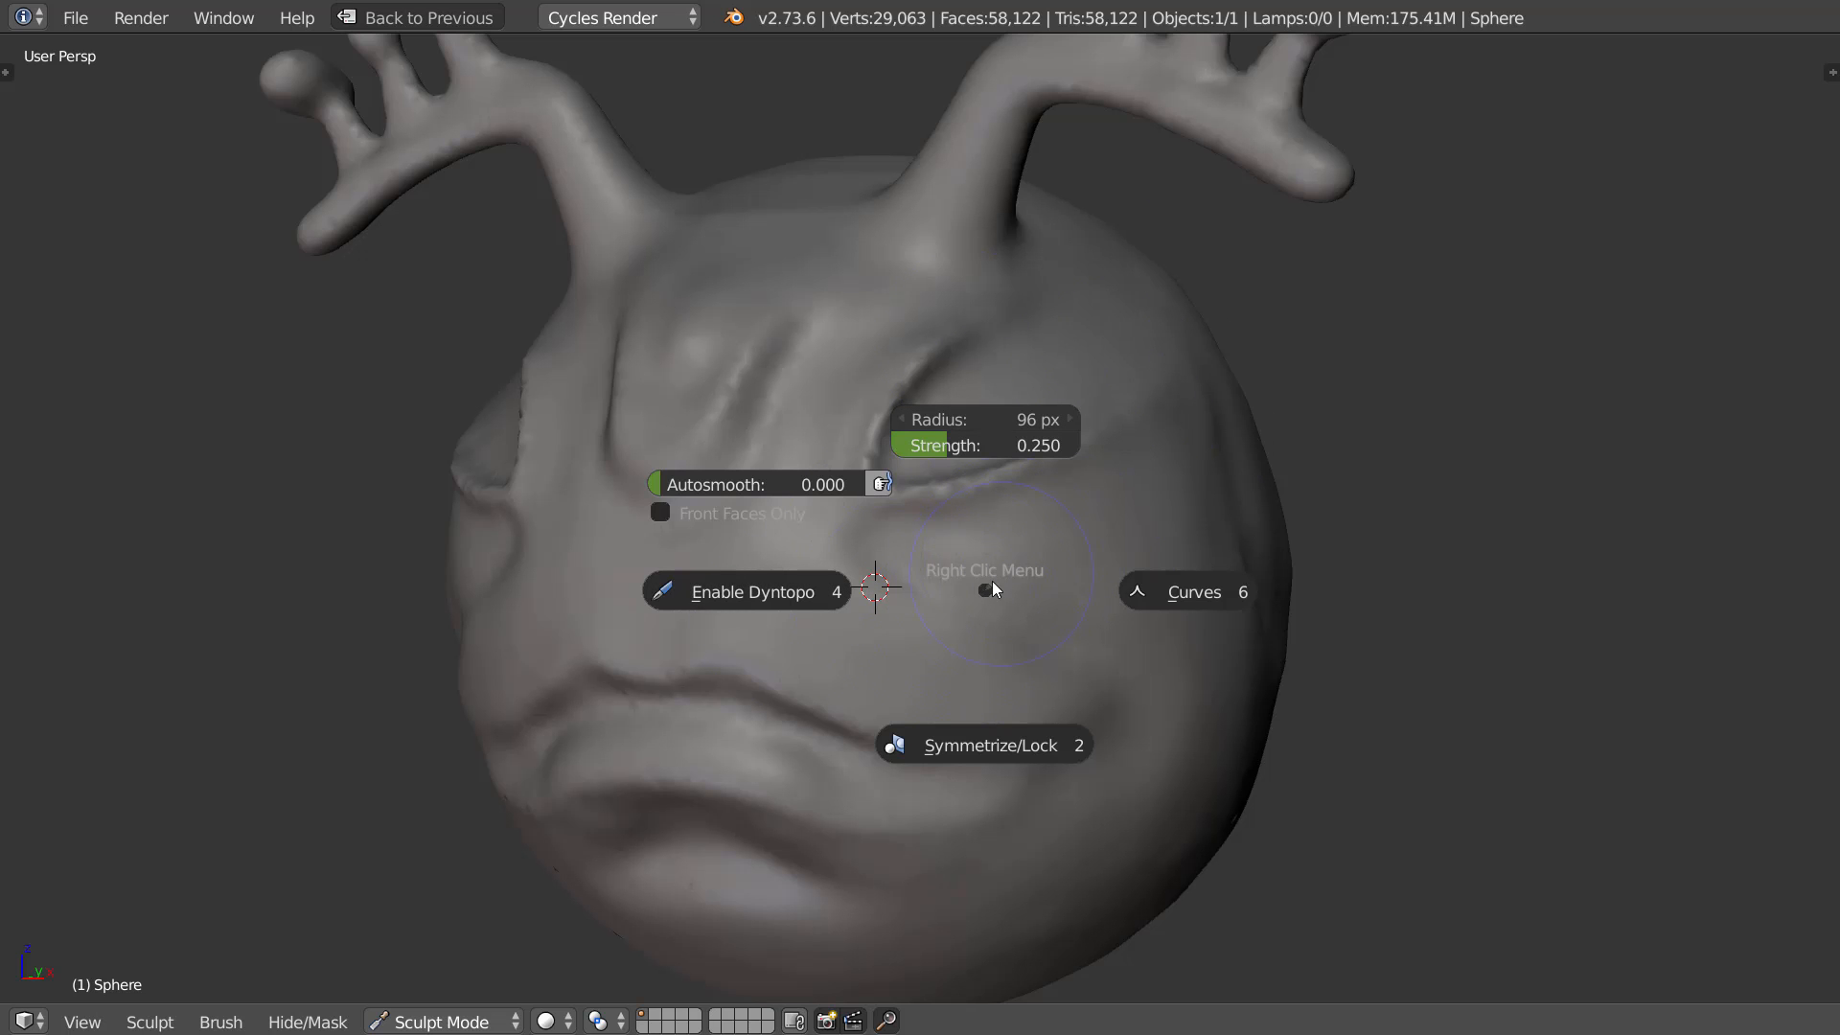
{"action": "left_click", "coordinate": [801, 594]}
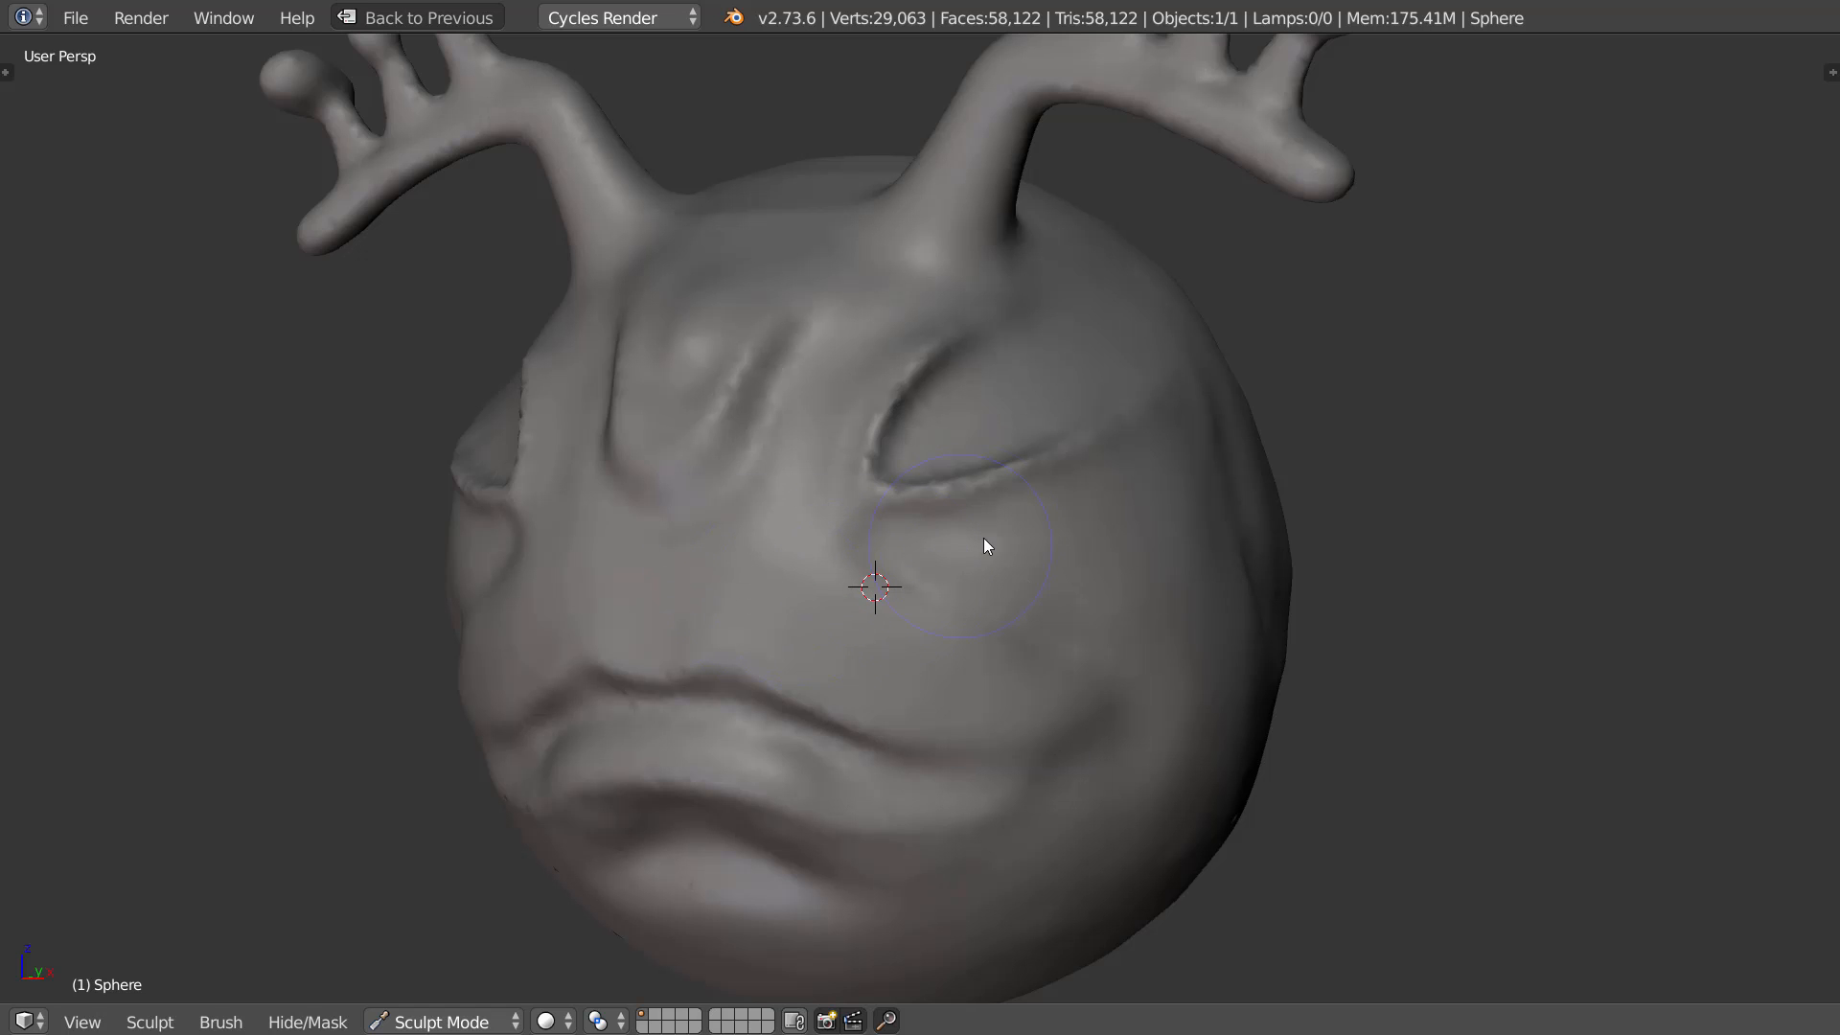
Show the tool shelf with its Dyntopo settings again and examine the head from several angles
{"action": "key", "text": "t"}
{"action": "scroll", "coordinate": [86, 299], "scroll_direction": "up", "scroll_amount": 4}
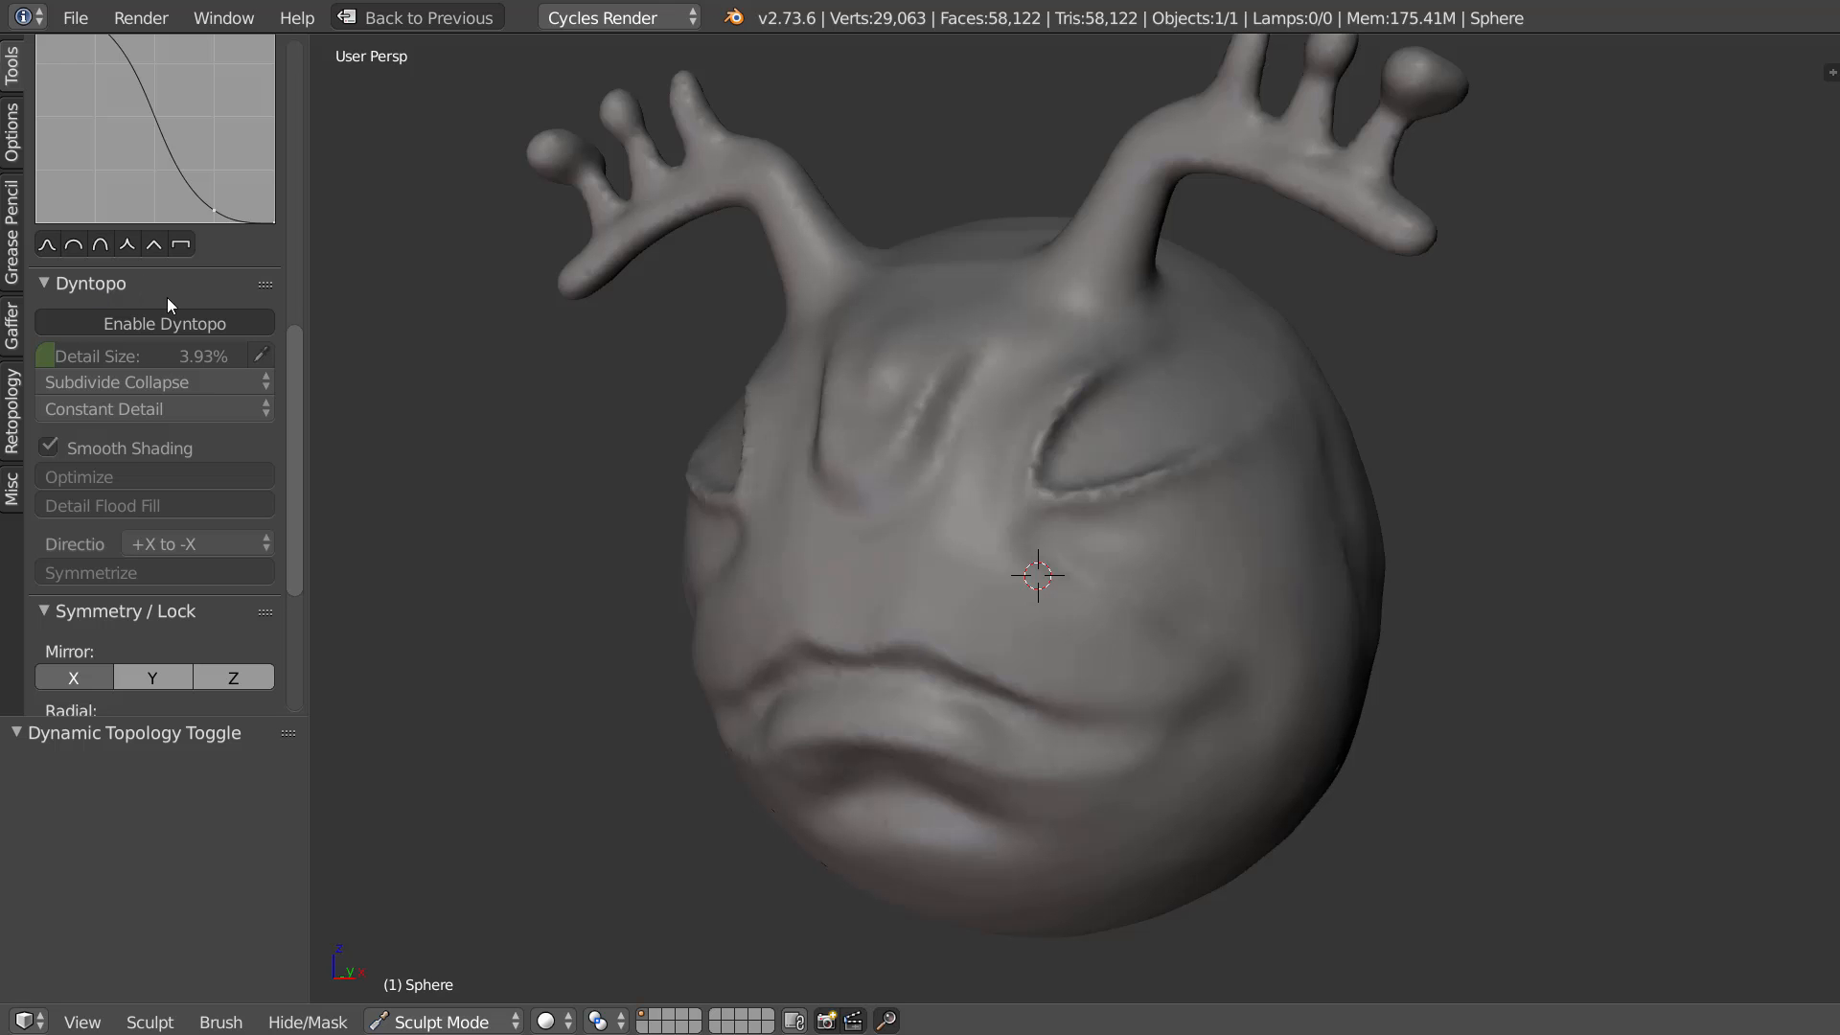
{"action": "scroll", "coordinate": [129, 506], "scroll_direction": "down", "scroll_amount": 2}
{"action": "mouse_move", "coordinate": [932, 545]}
{"action": "middle_mouse_down"}
{"action": "mouse_move", "coordinate": [991, 544]}
{"action": "mouse_move", "coordinate": [974, 531]}
{"action": "middle_mouse_up"}
{"action": "middle_click_drag", "start_coordinate": [1127, 419], "coordinate": [1159, 452]}
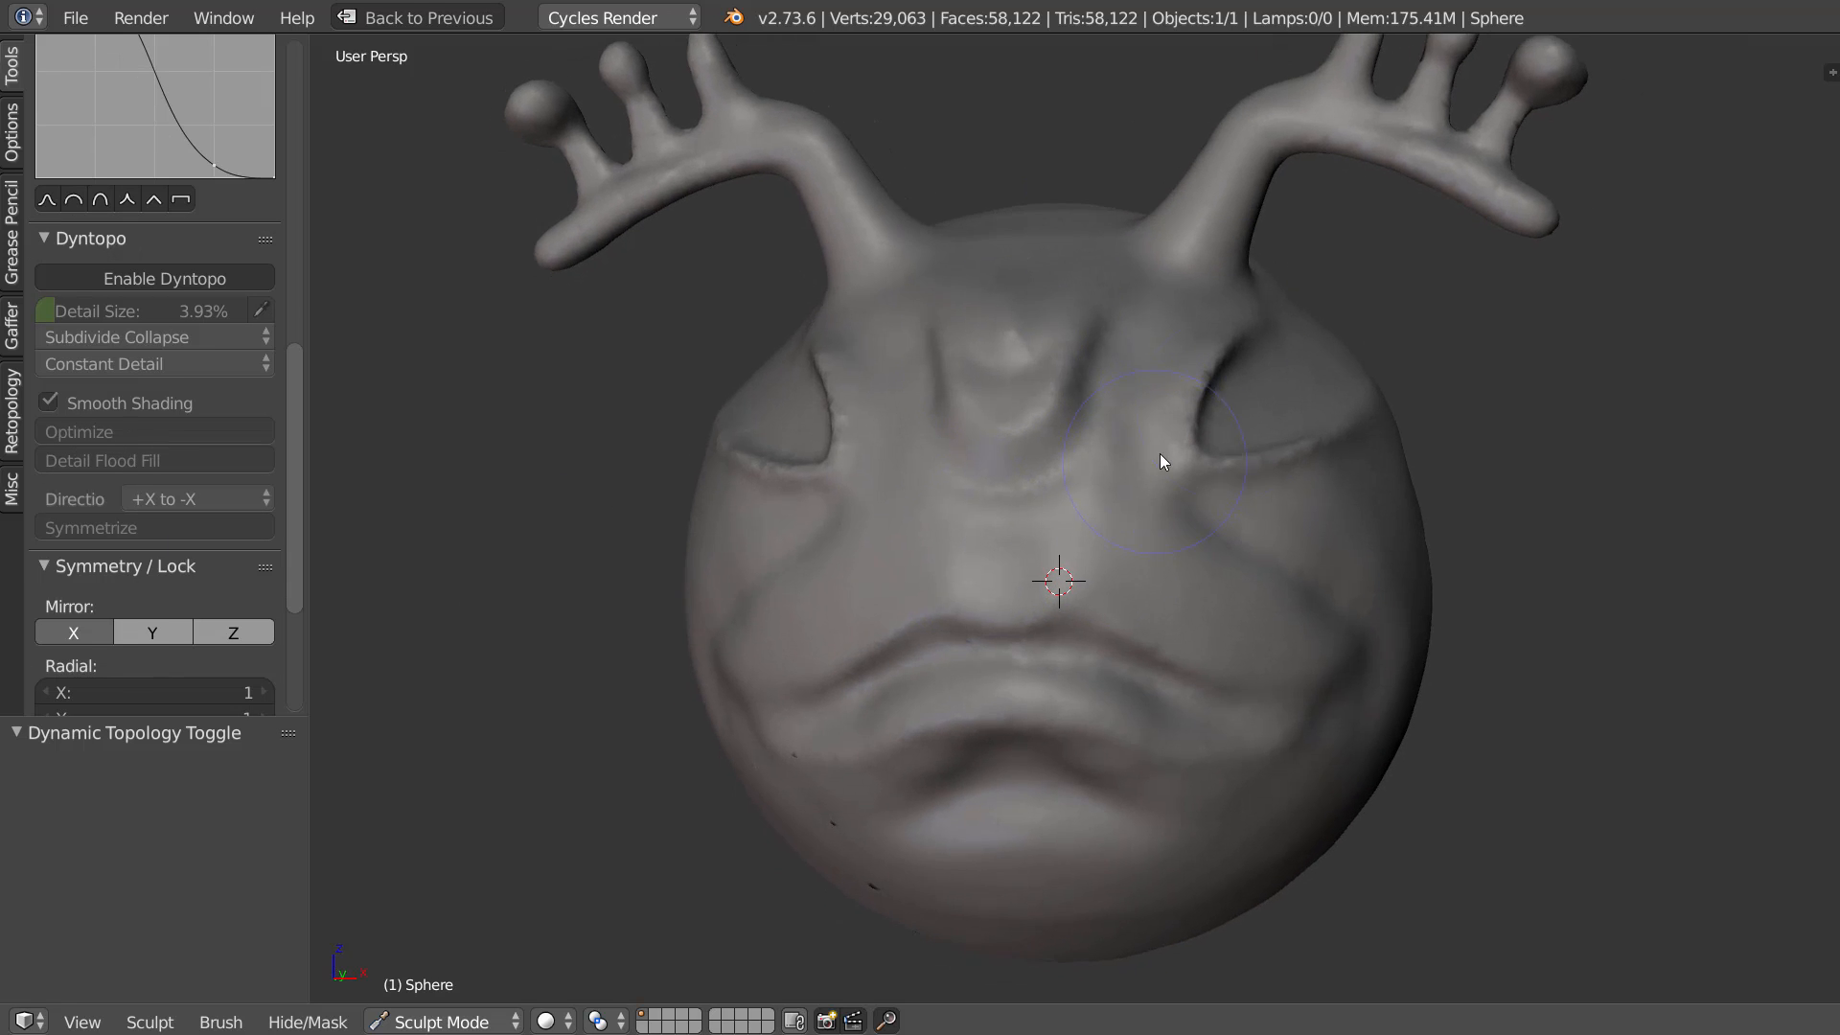
{"action": "mouse_move", "coordinate": [941, 618]}
{"action": "middle_mouse_down"}
{"action": "mouse_move", "coordinate": [990, 578]}
{"action": "mouse_move", "coordinate": [1050, 470]}
{"action": "middle_mouse_up"}
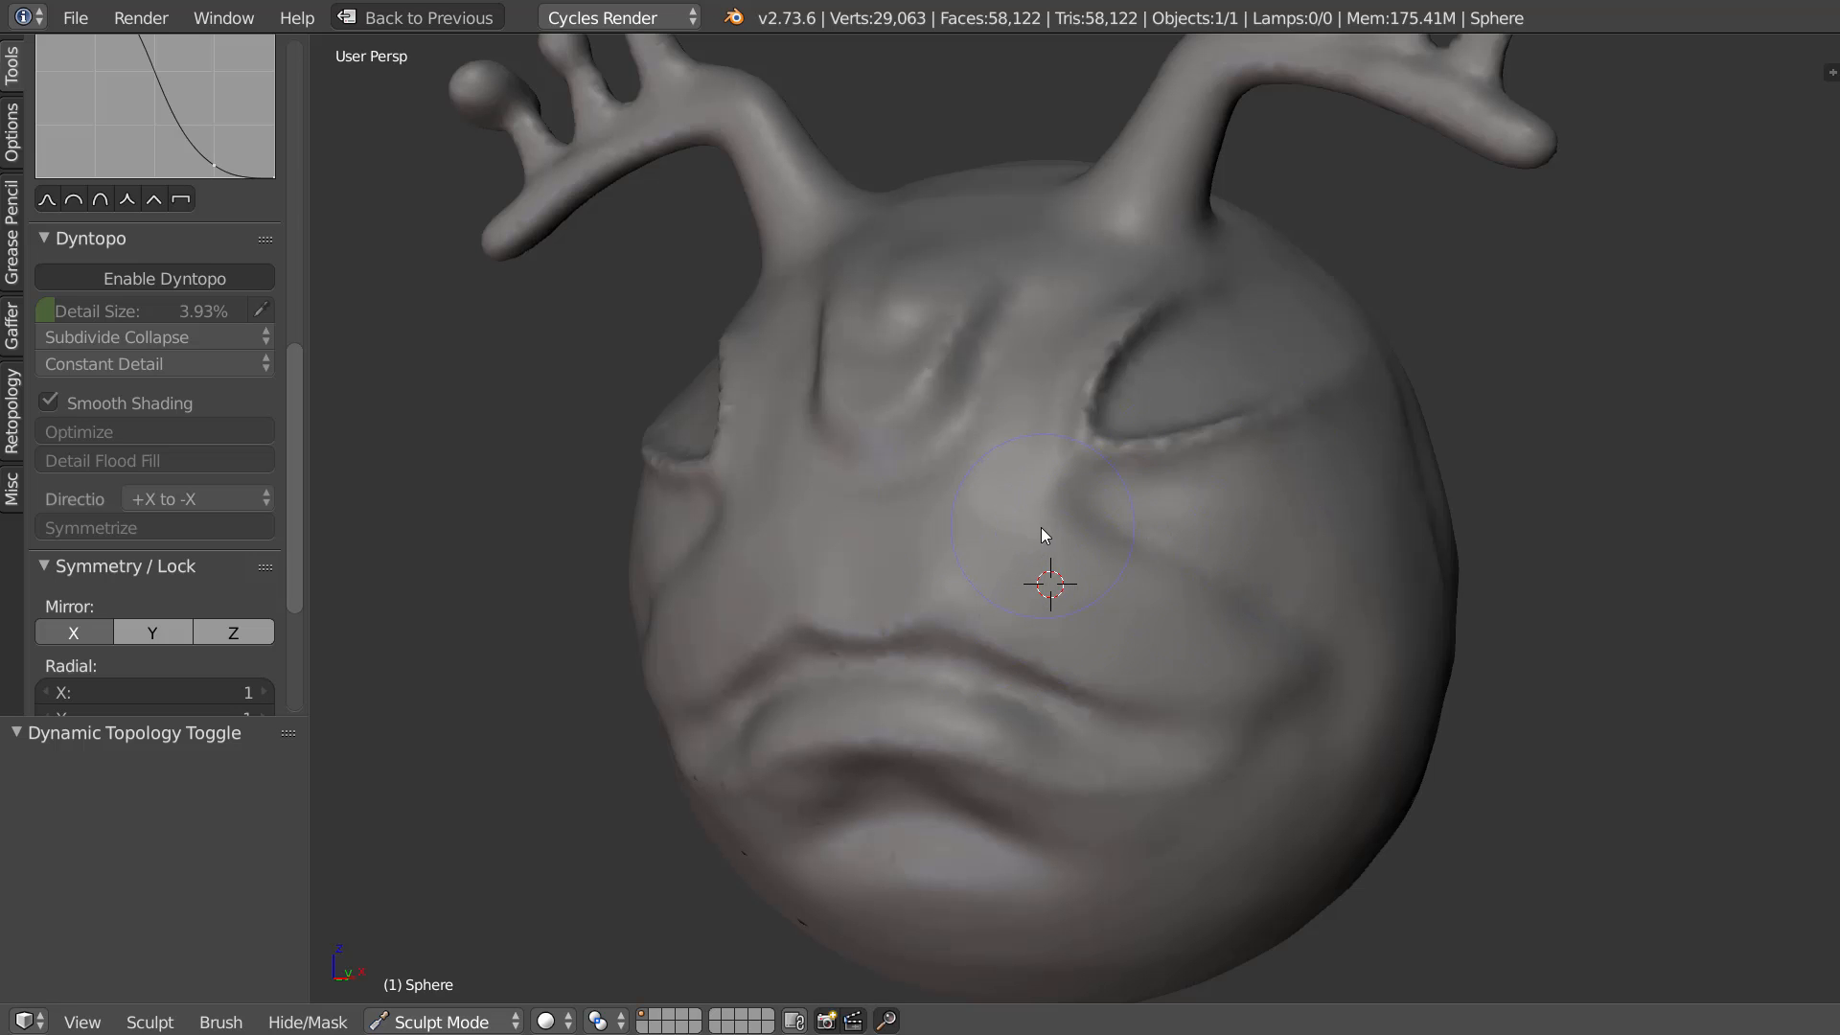
{"action": "middle_click_drag", "start_coordinate": [1044, 534], "coordinate": [1043, 546]}
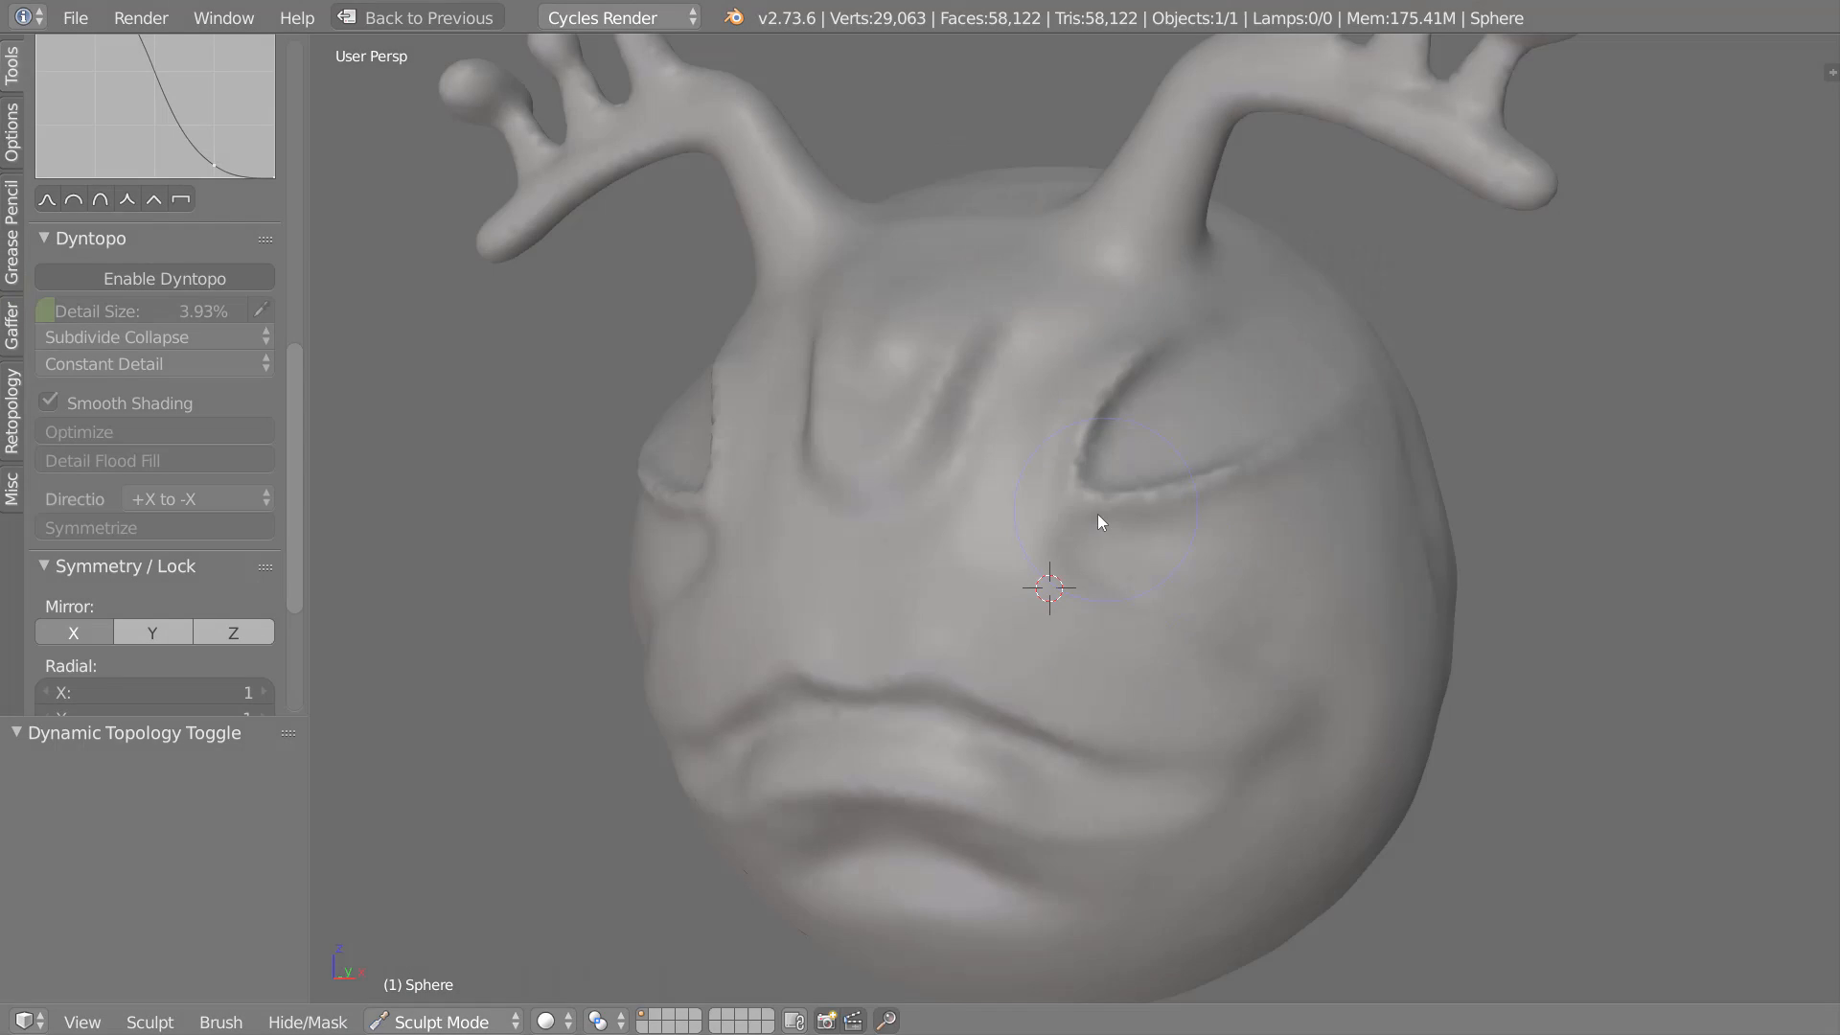